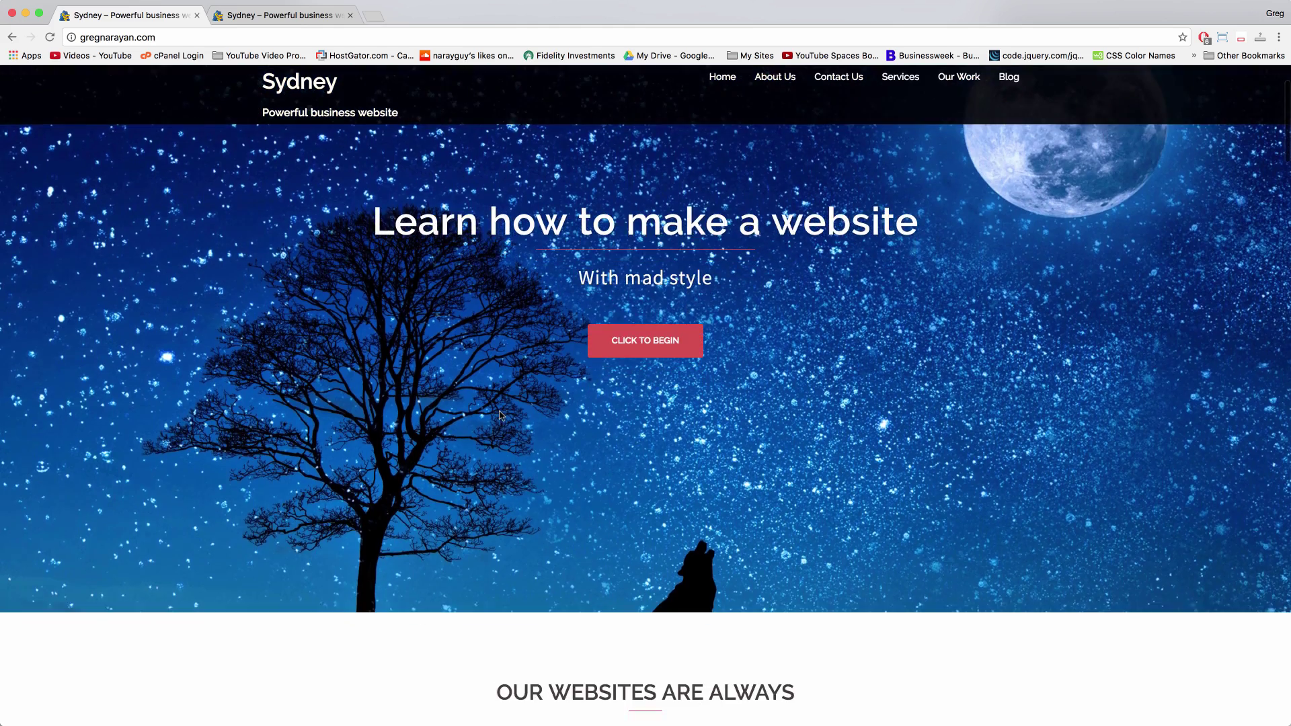
# Look through the homepage's sections down to the blog posts, and return to the slider
pyautogui.scroll(-10, 501, 416)
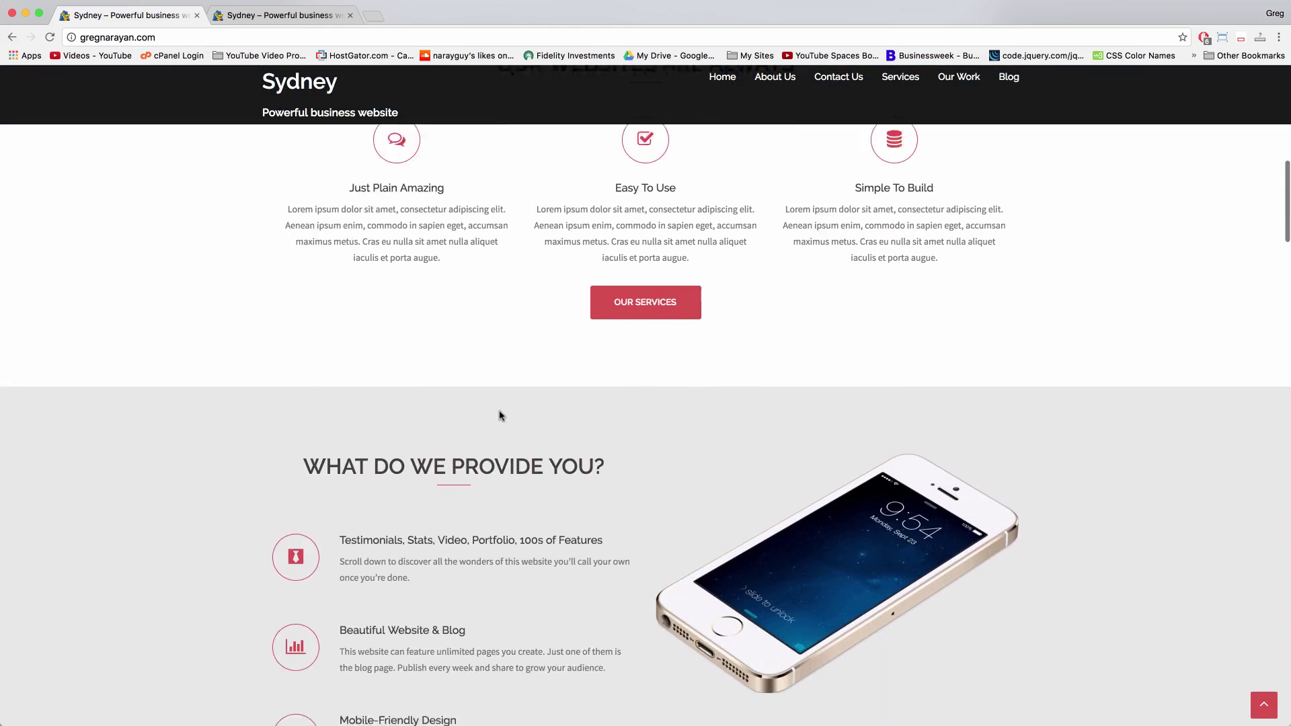
pyautogui.scroll(-10, 501, 416)
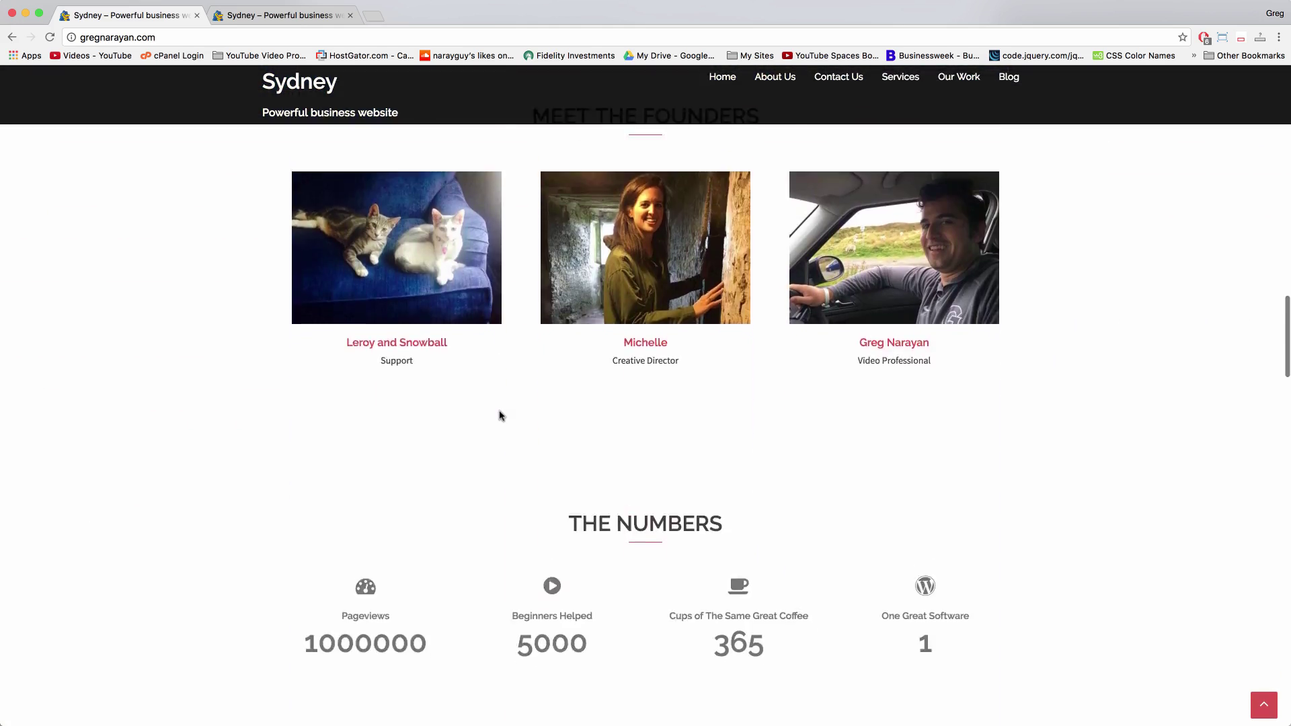
pyautogui.scroll(-4, 501, 415)
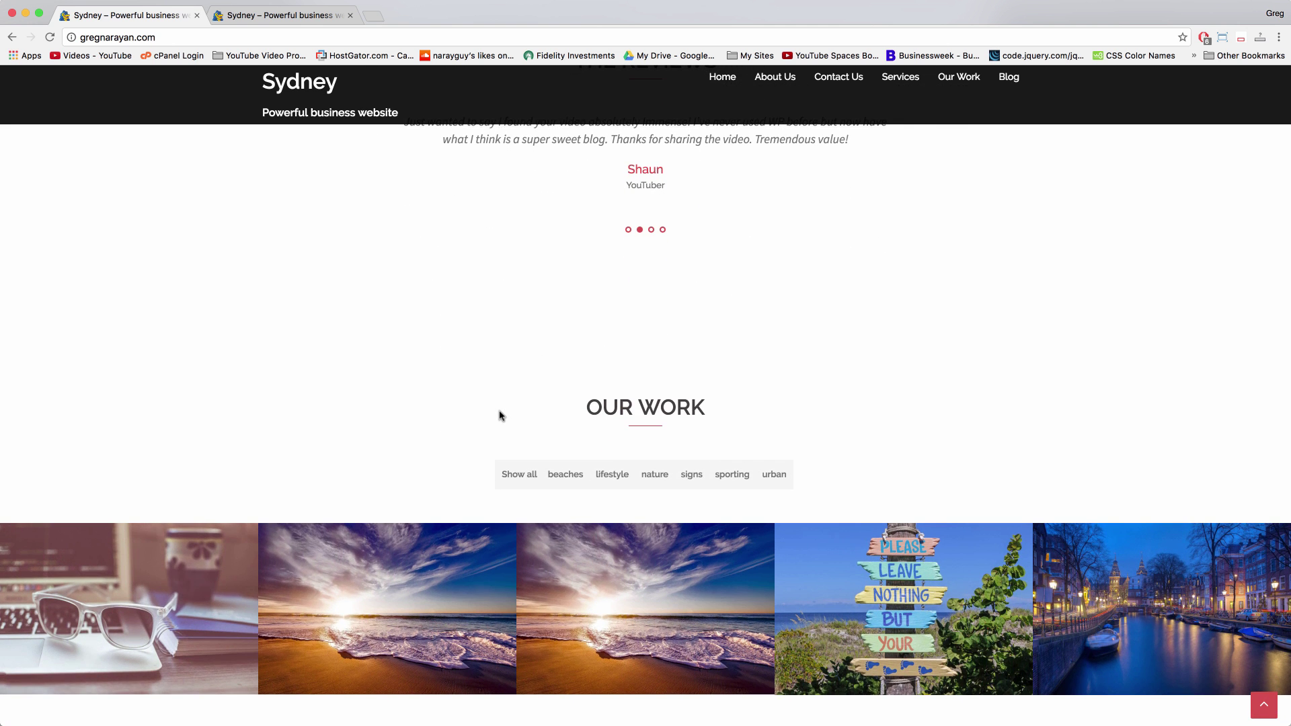
pyautogui.scroll(-11, 501, 415)
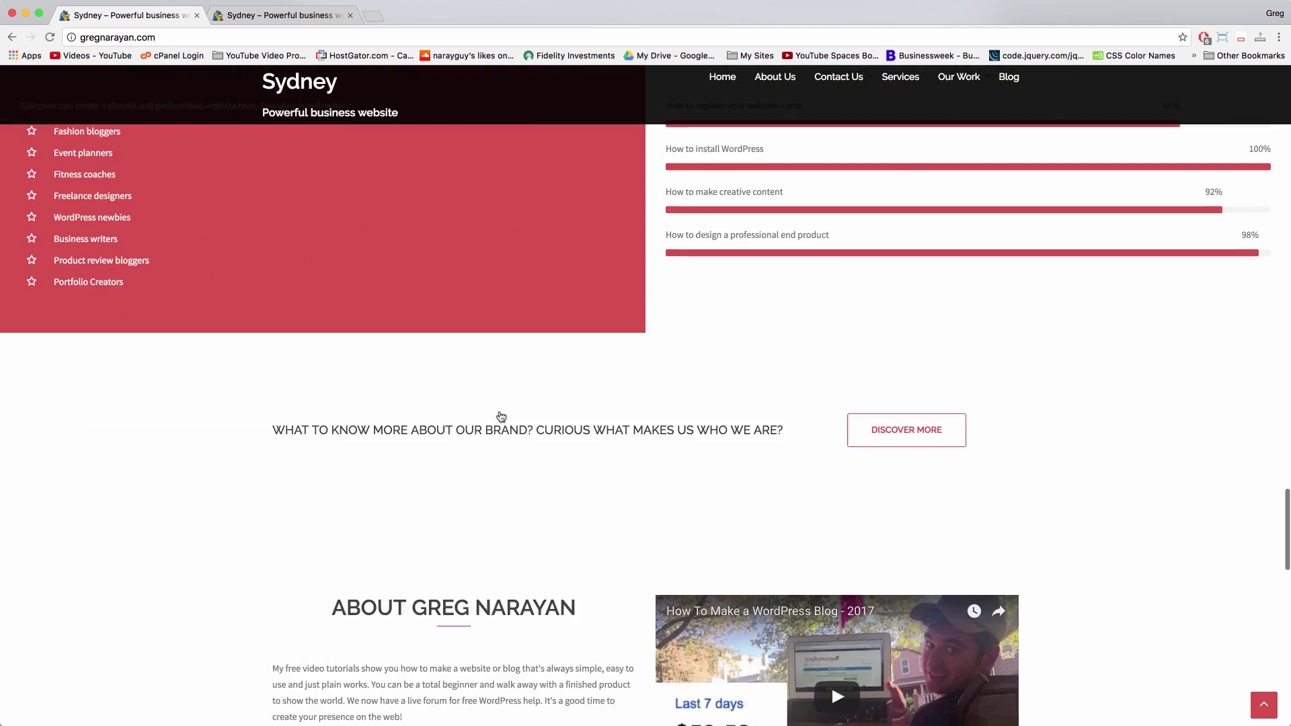
pyautogui.scroll(-7, 501, 416)
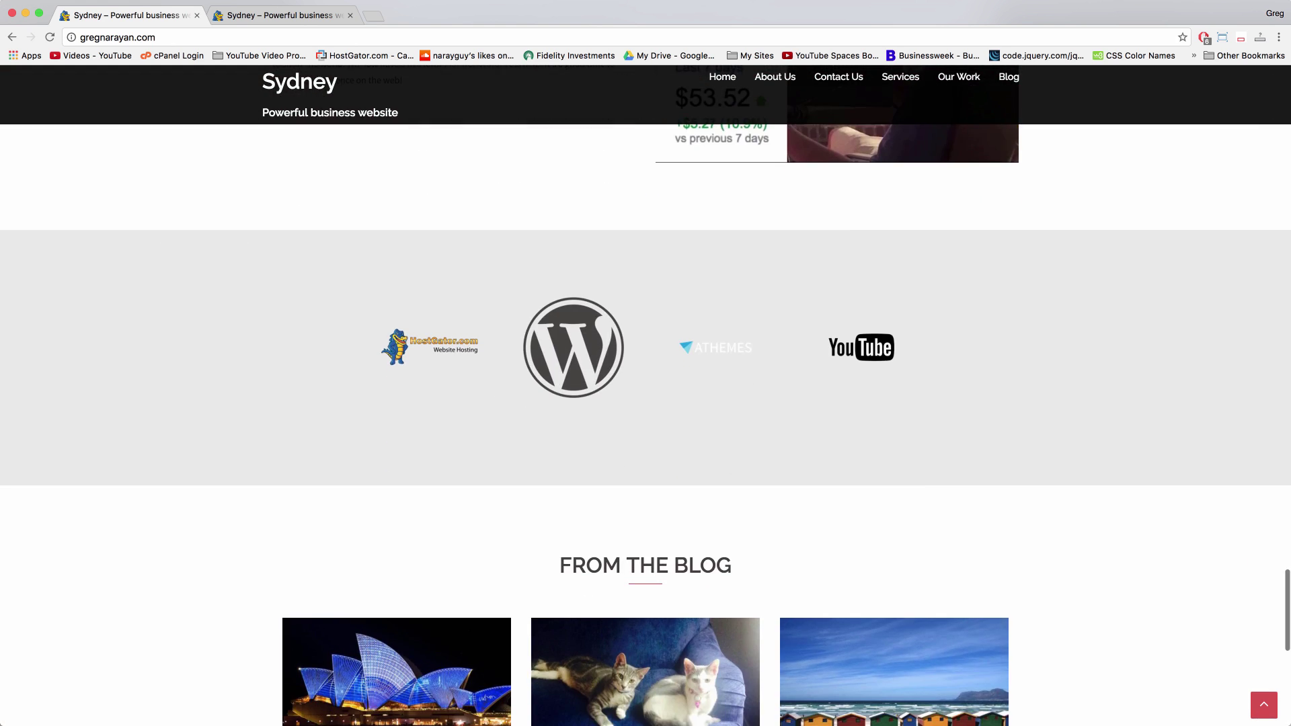
pyautogui.click(1264, 705)
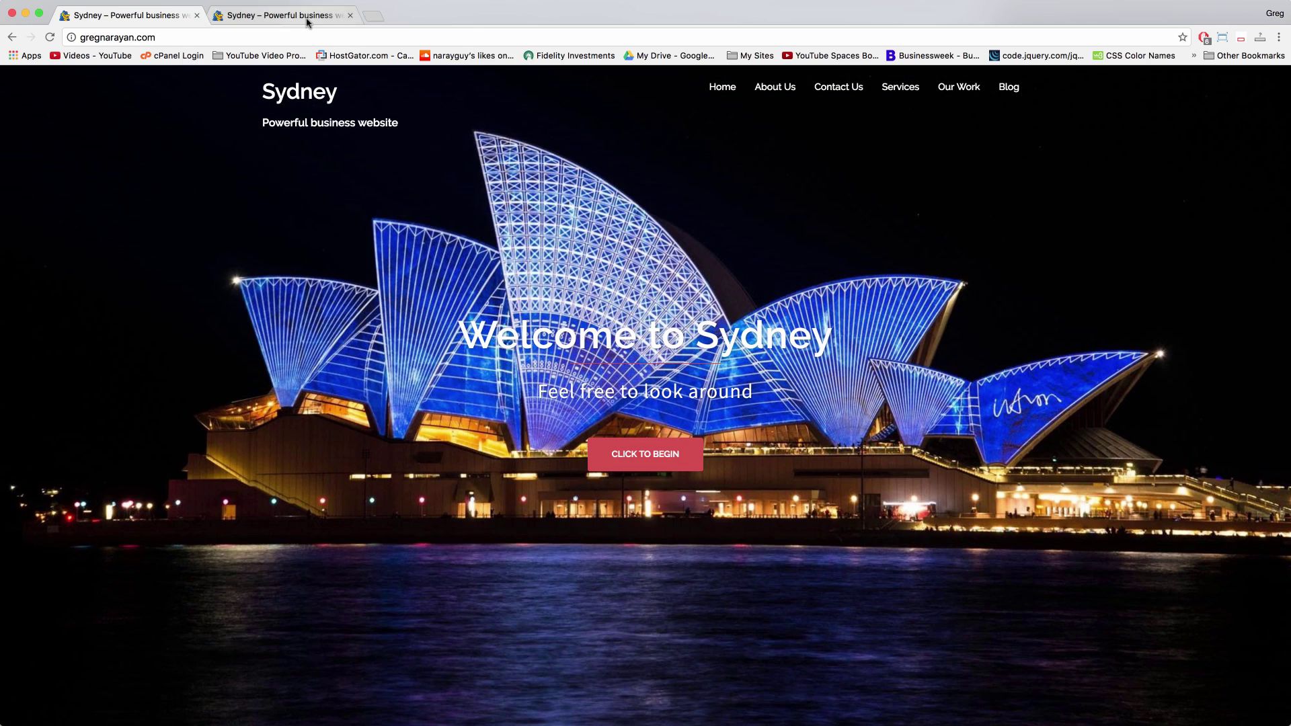
# Switch to the just-a-demo.com site and examine its About Us page, including the testimonials and the call to action
pyautogui.click(281, 19)
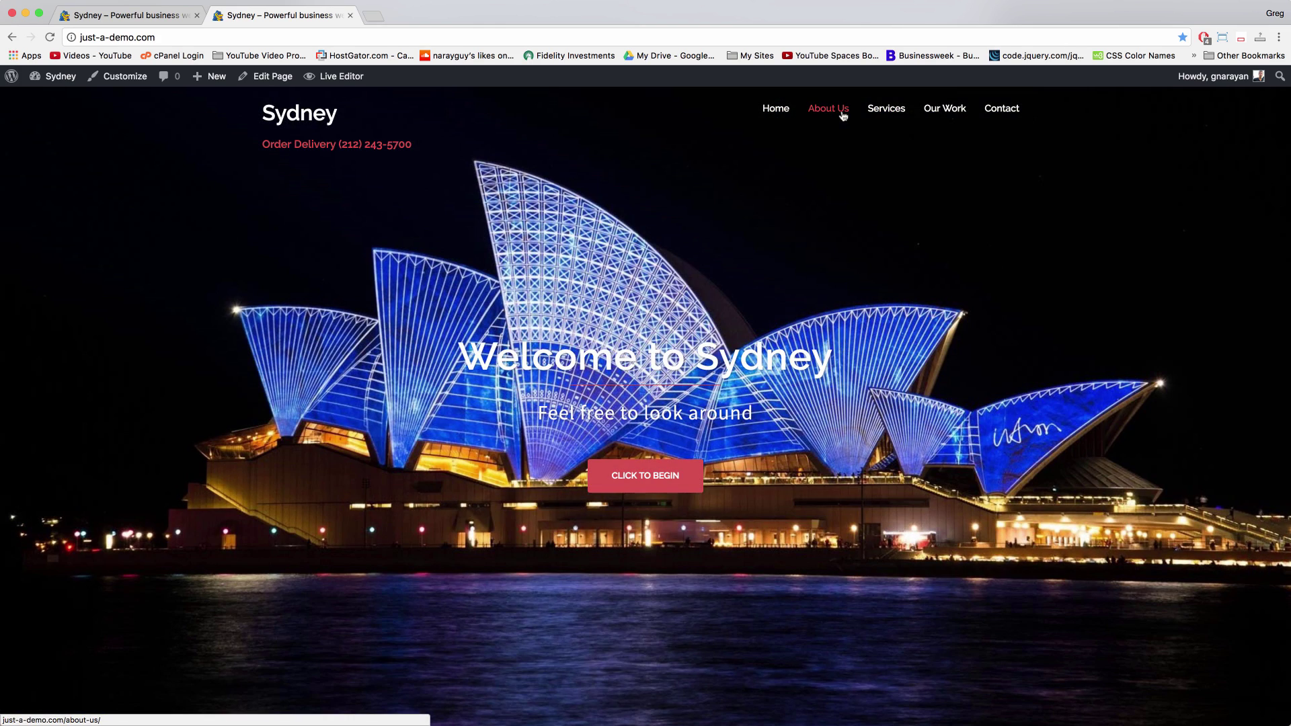
pyautogui.click(843, 115)
pyautogui.scroll(-1, 579, 318)
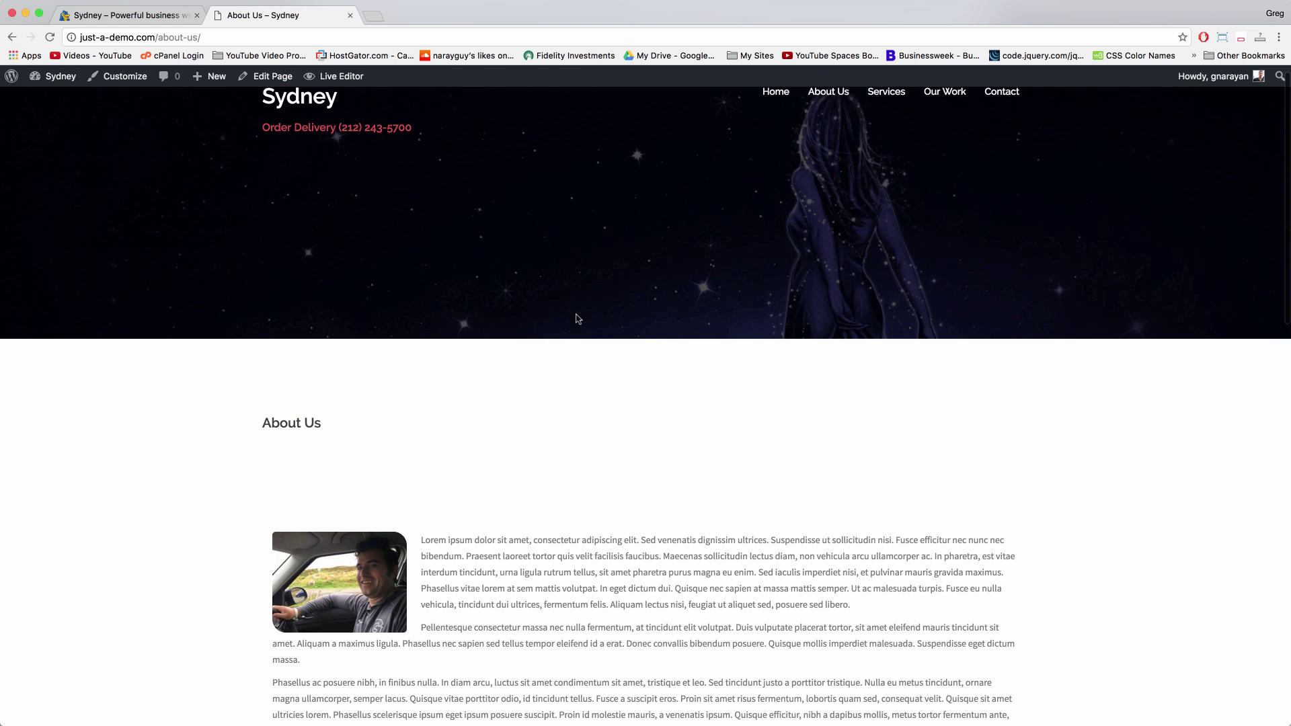
pyautogui.scroll(-10, 579, 319)
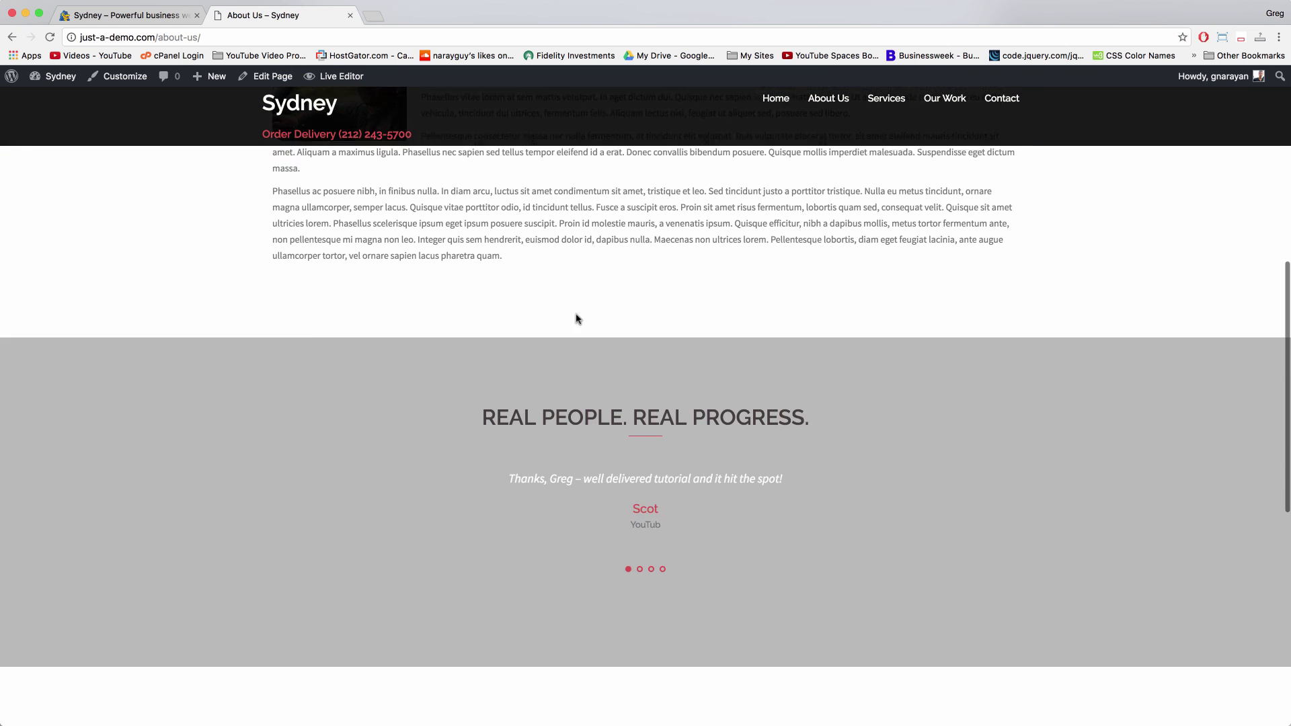
pyautogui.scroll(-10, 577, 317)
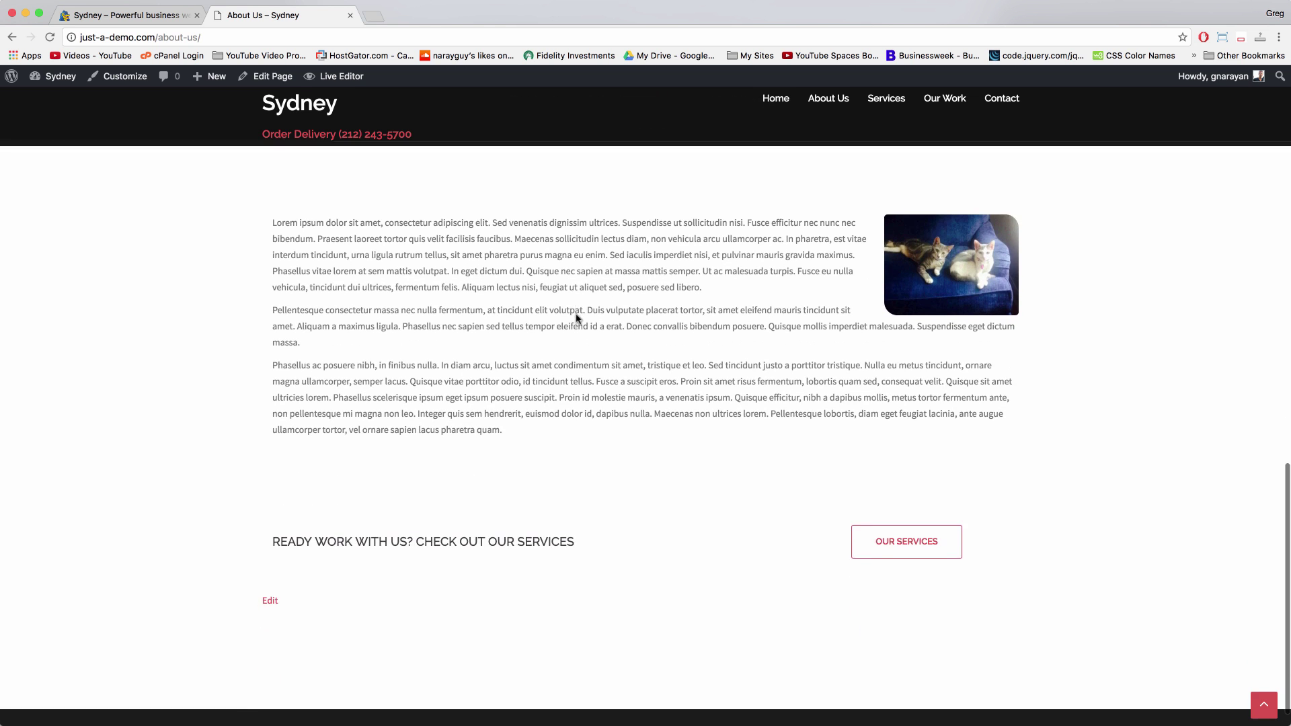
pyautogui.scroll(-1, 577, 318)
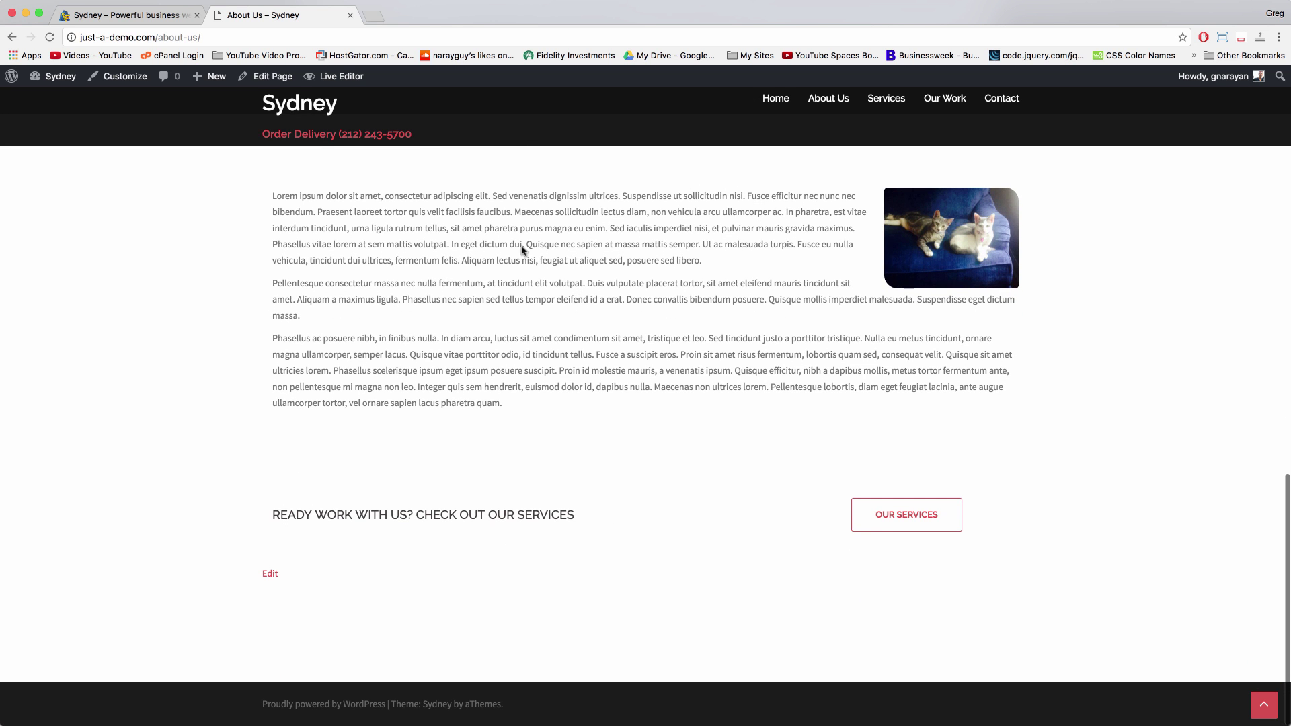
pyautogui.scroll(6, 690, 424)
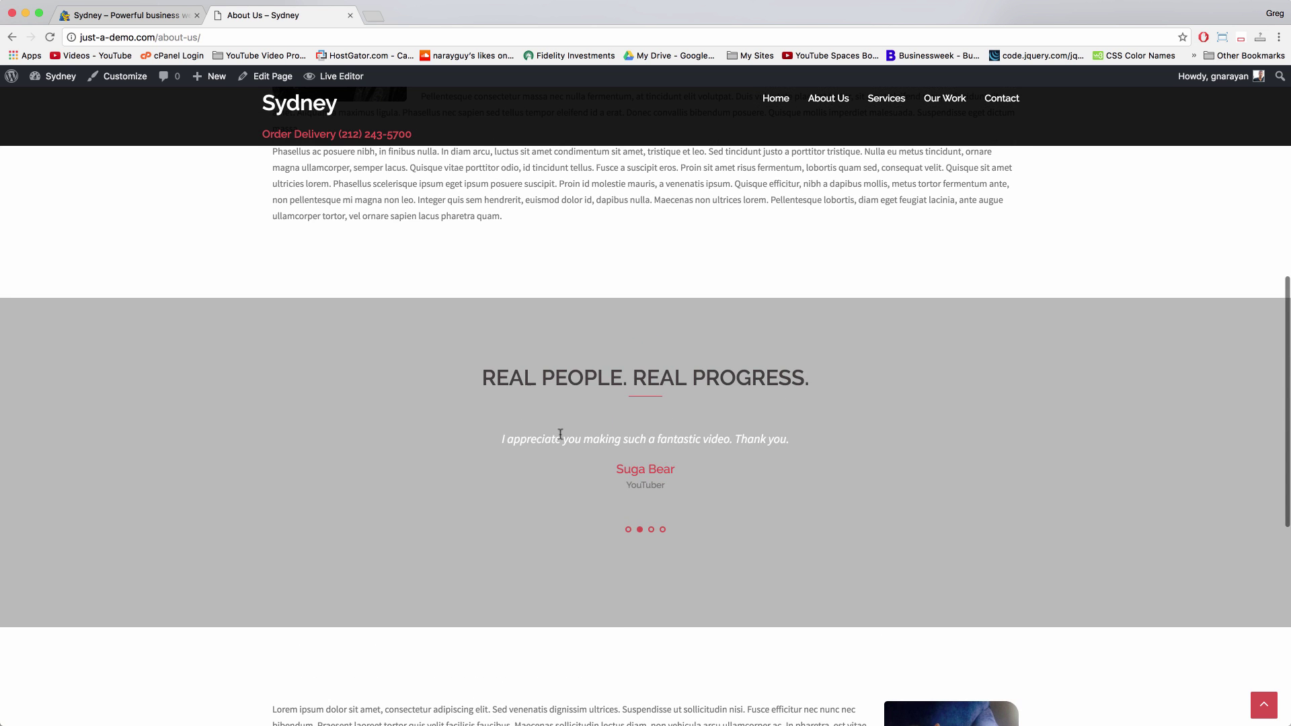
pyautogui.scroll(-6, 660, 341)
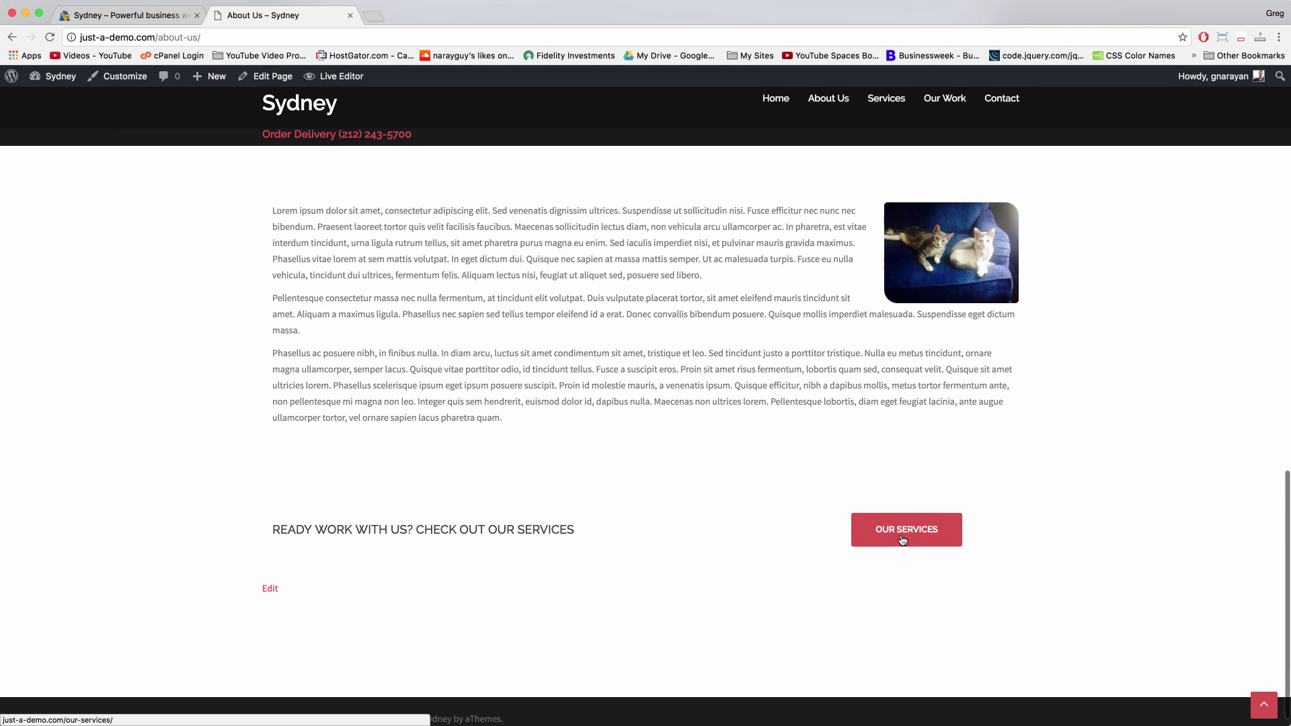
# Open the demo site's Services page through the About Us call to action and review the listed services
pyautogui.click(903, 540)
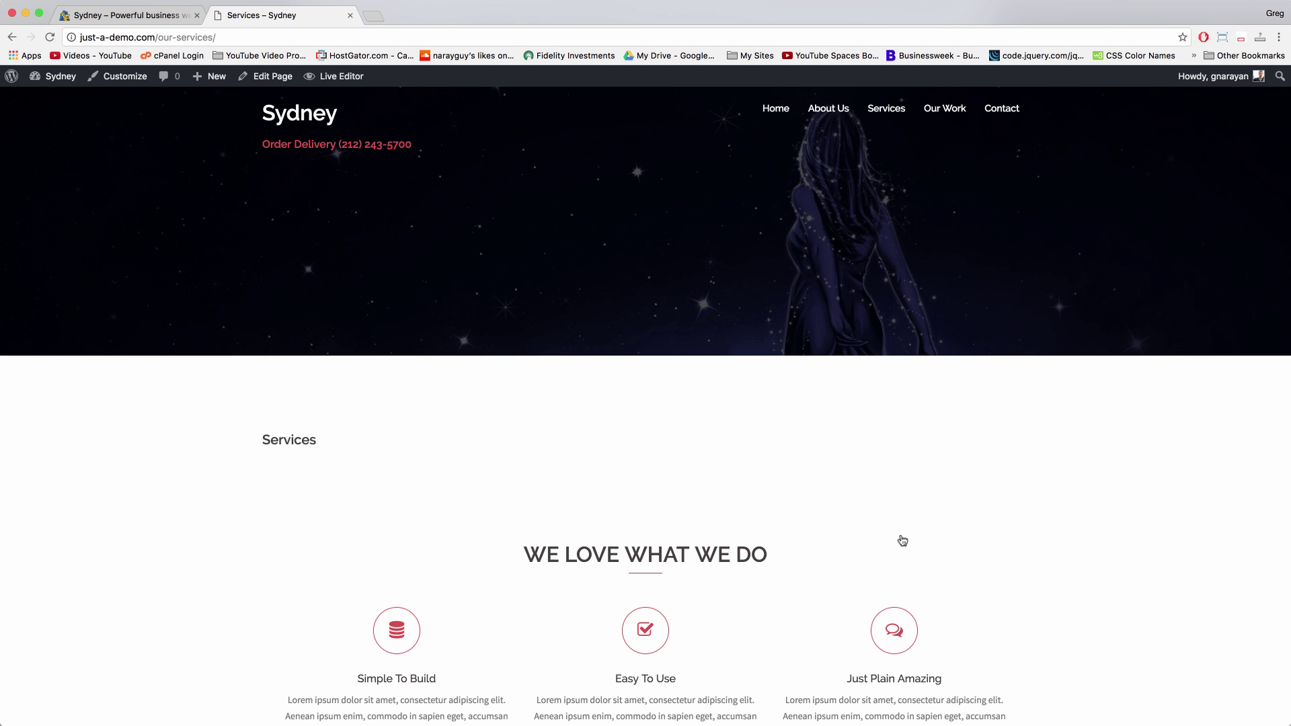
pyautogui.scroll(-7, 452, 290)
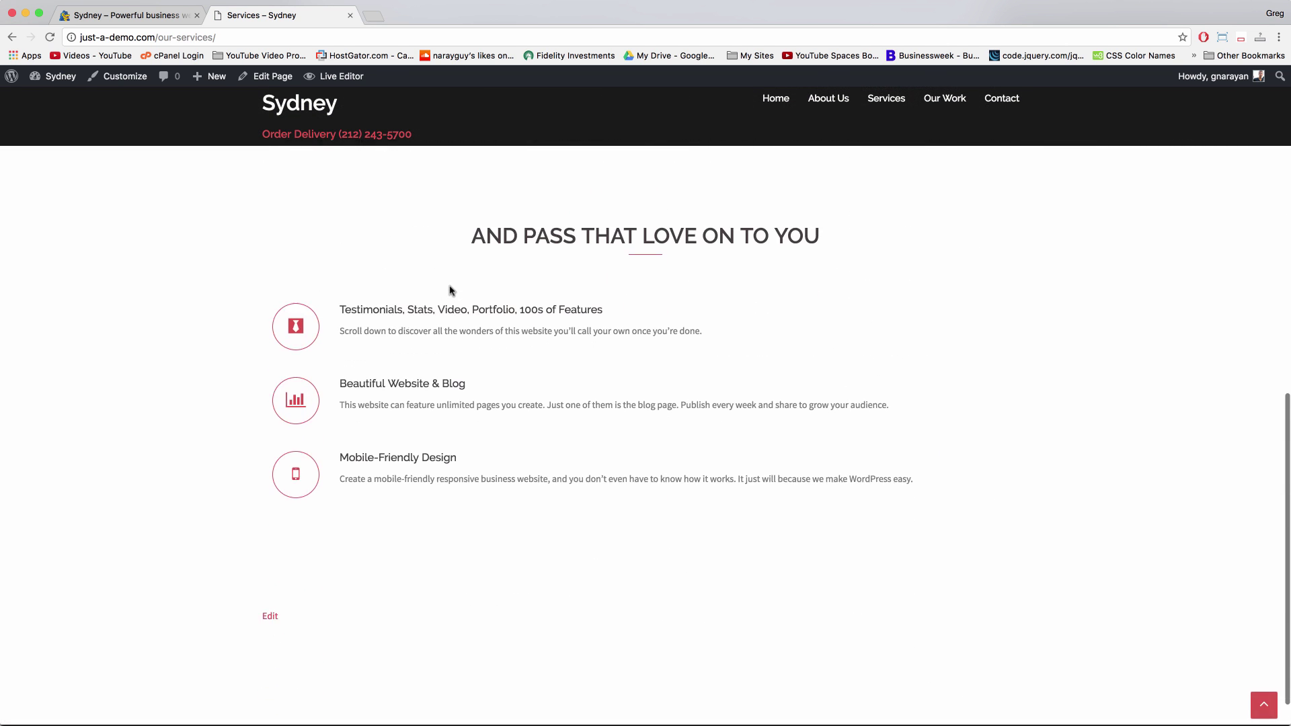
pyautogui.scroll(7, 450, 290)
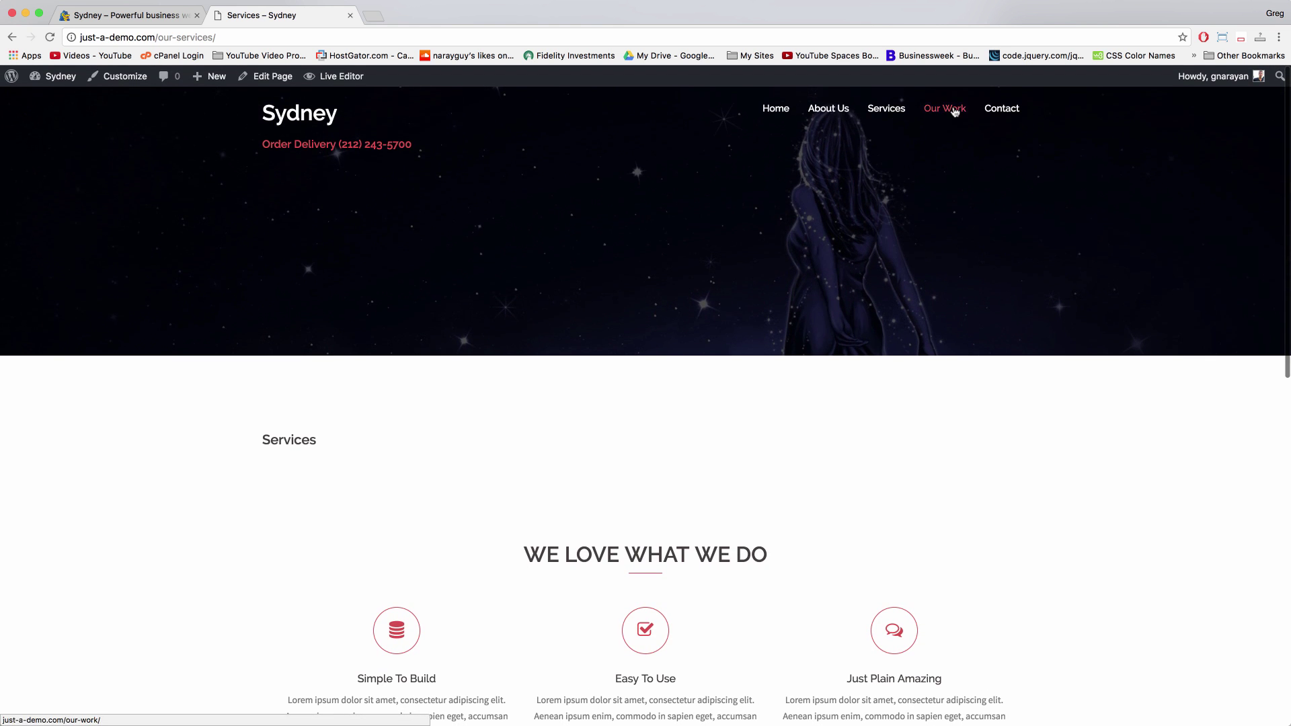
# Open the demo site's Our Work page and review the project gallery and the company figures
pyautogui.scroll(-7, 344, 189)
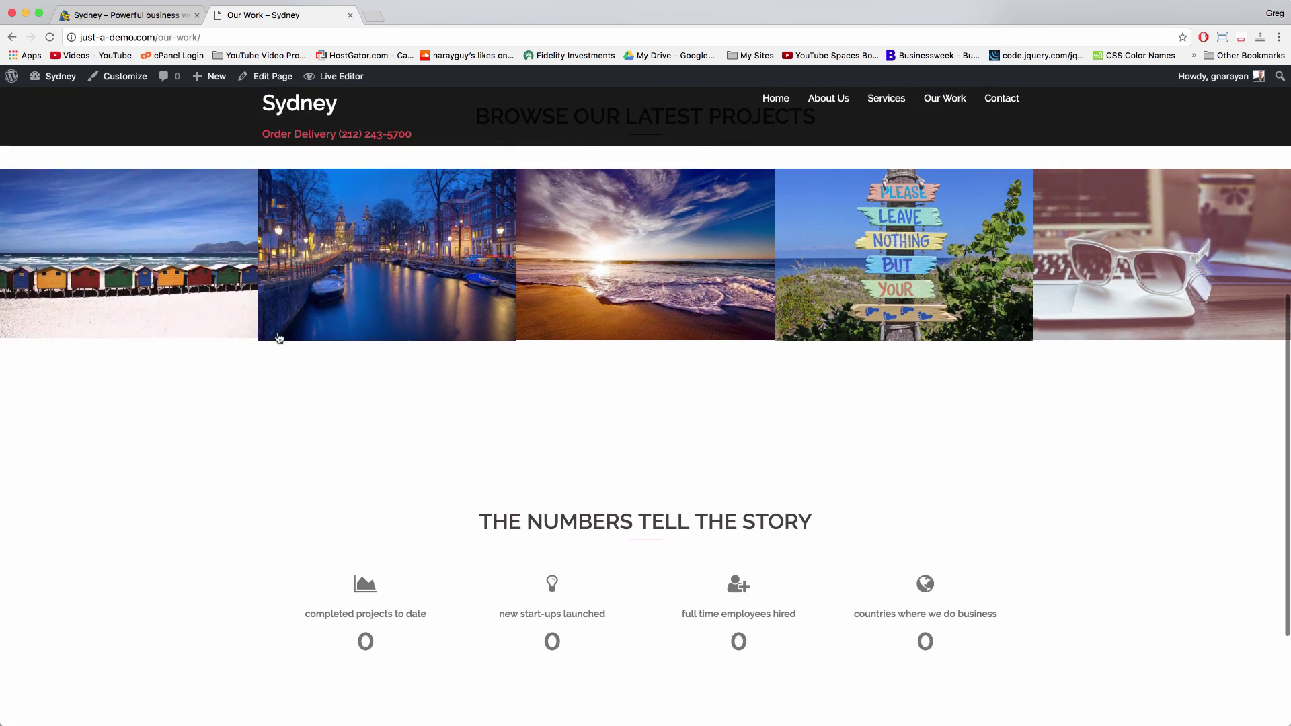
pyautogui.scroll(1, 345, 189)
pyautogui.scroll(2, 344, 189)
pyautogui.scroll(-7, 804, 285)
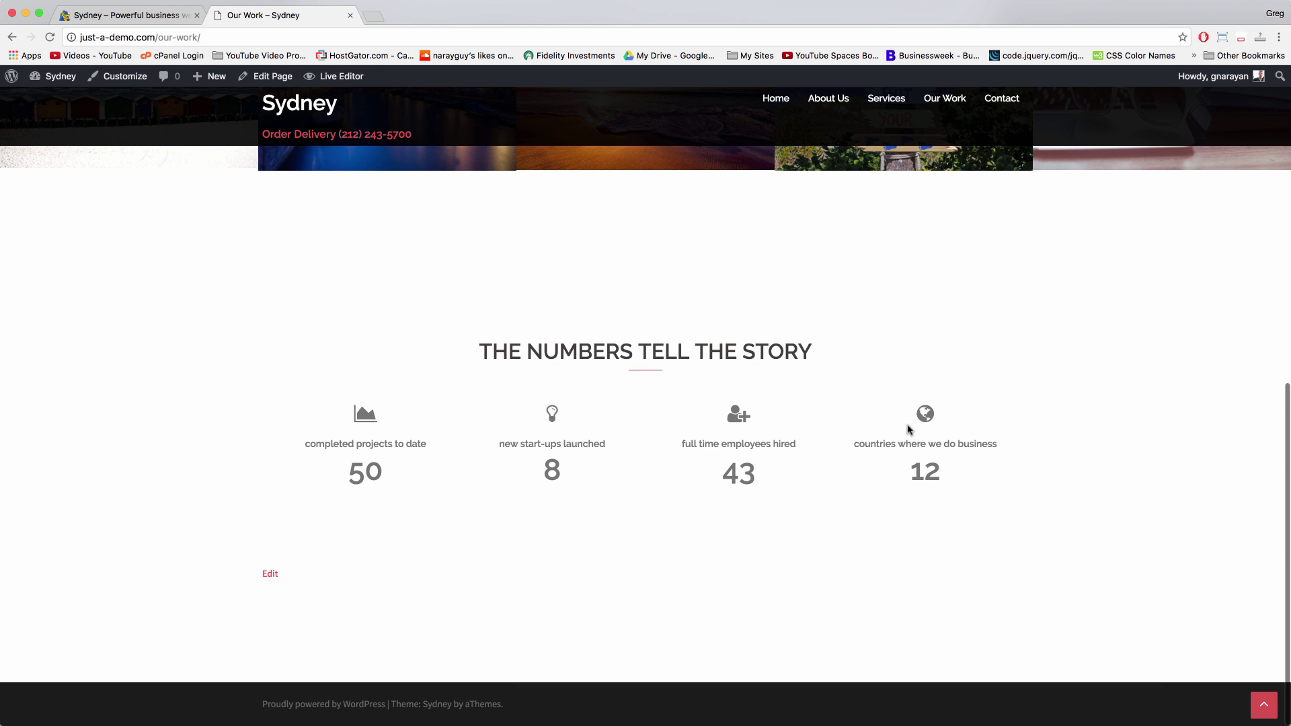
# Open the demo site's Contact page, examine the contact details and the message form, and return to the homepage
pyautogui.click(1002, 99)
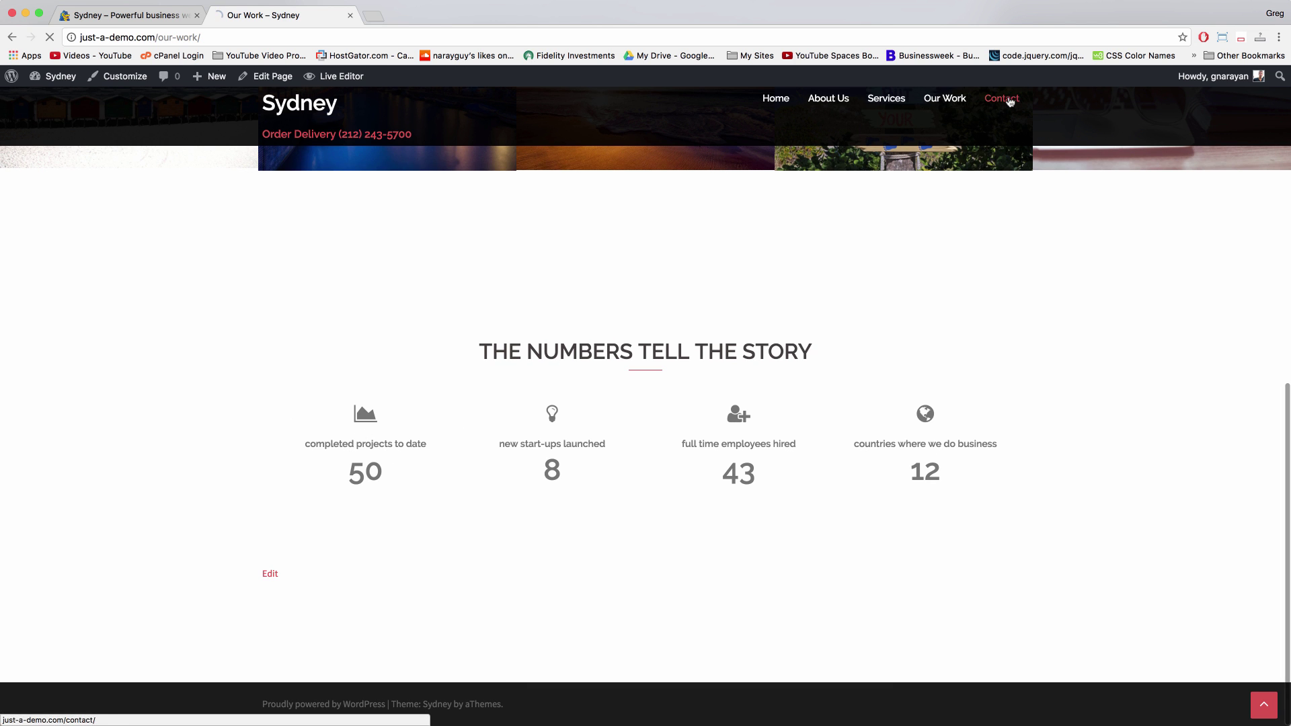
pyautogui.scroll(-6, 676, 321)
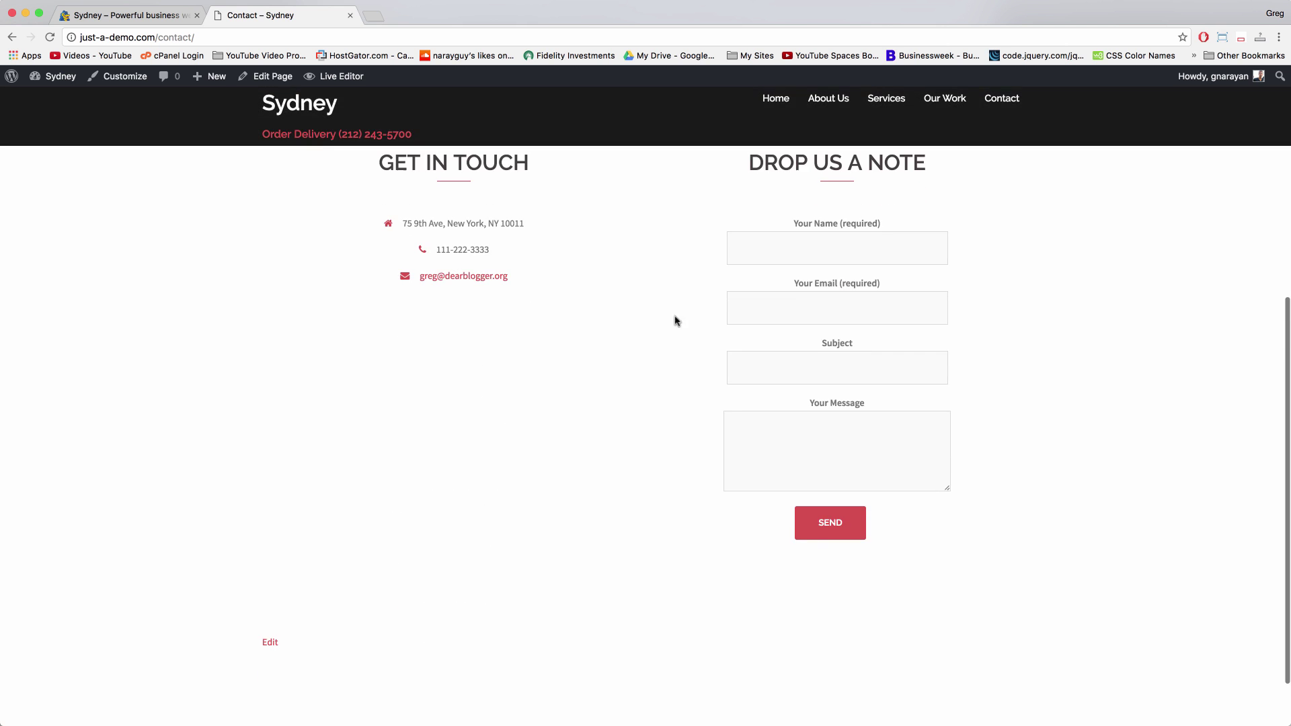
pyautogui.scroll(2, 512, 434)
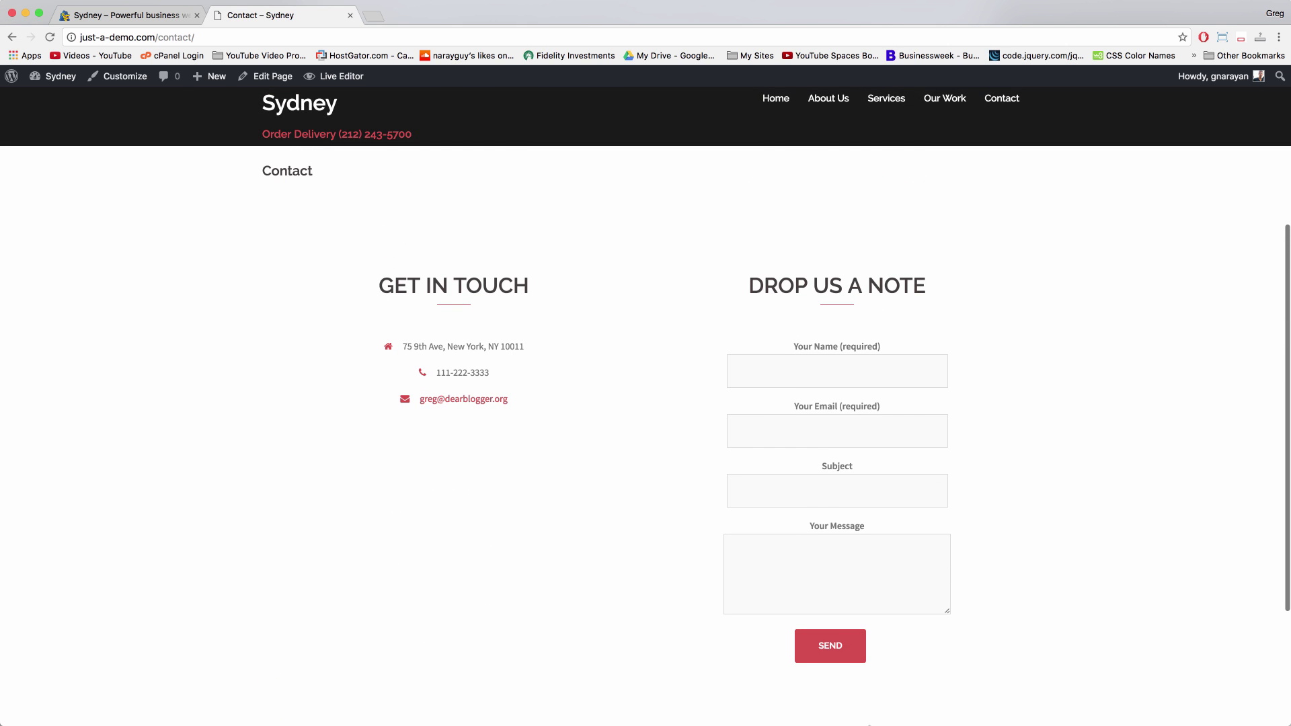
pyautogui.scroll(-3, 640, 283)
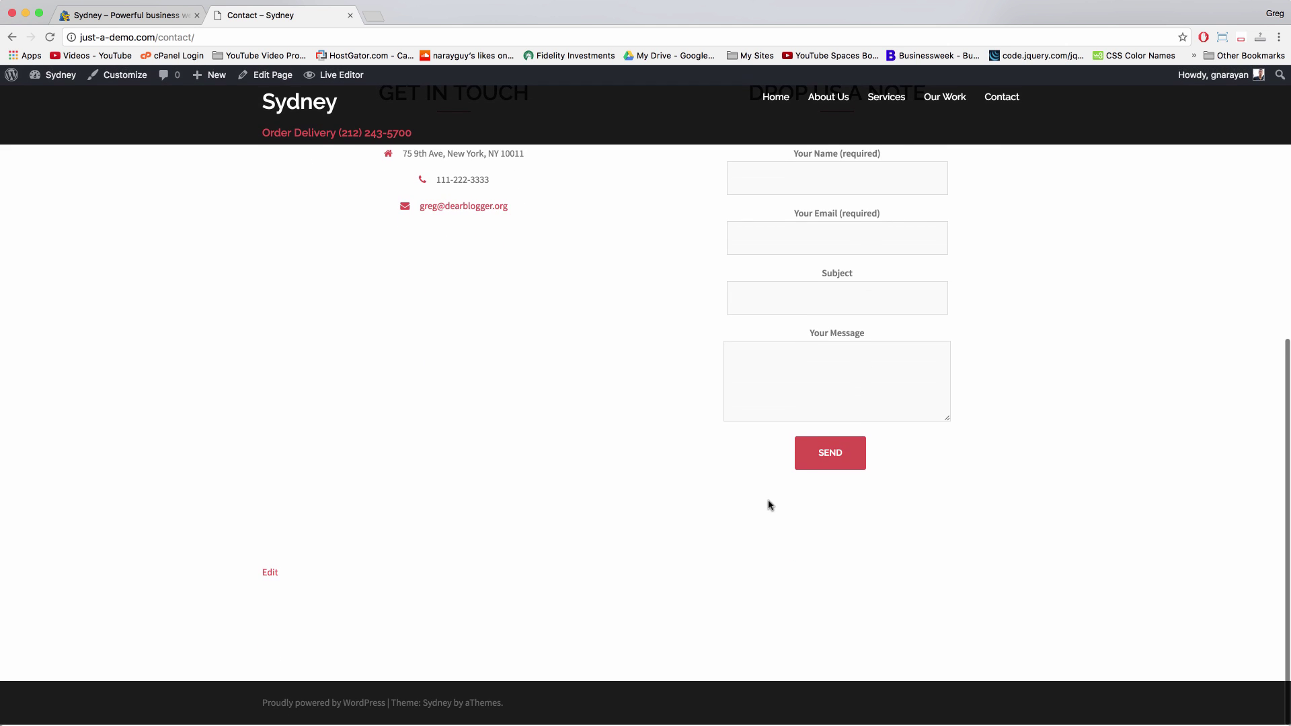
pyautogui.scroll(7, 770, 505)
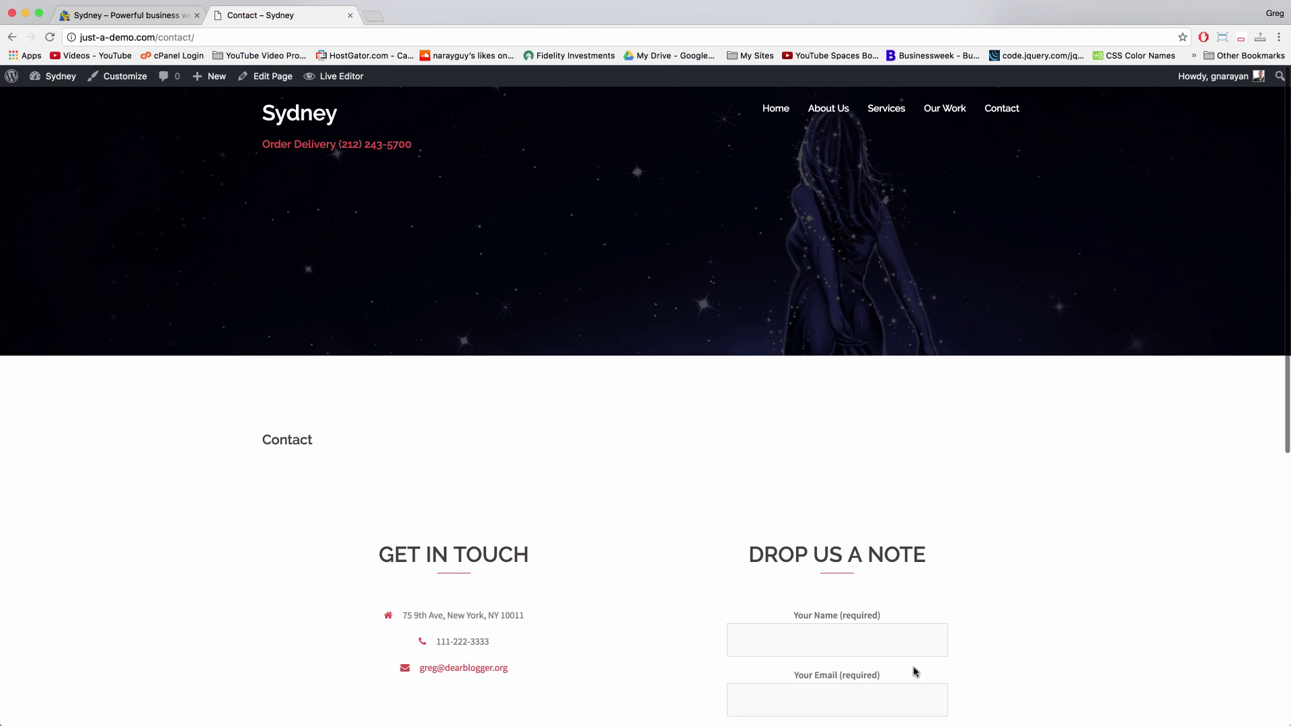
pyautogui.scroll(-3, 723, 689)
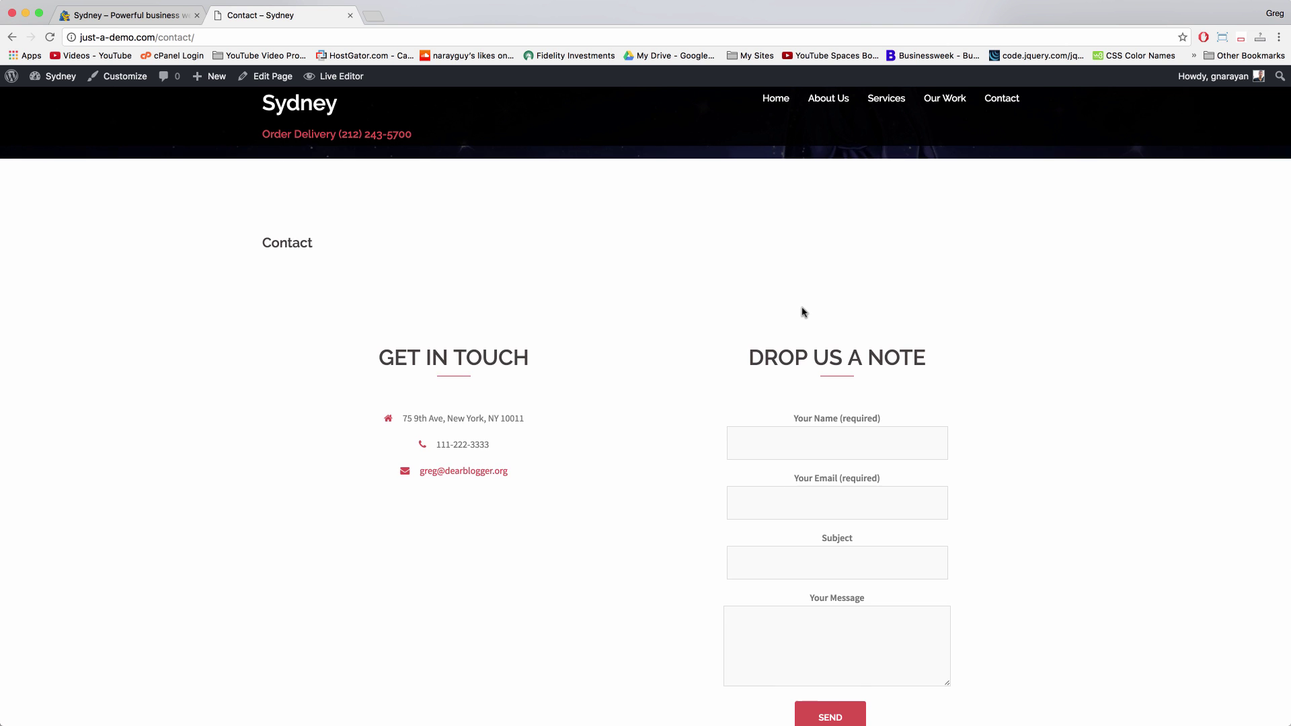
pyautogui.scroll(-3, 803, 311)
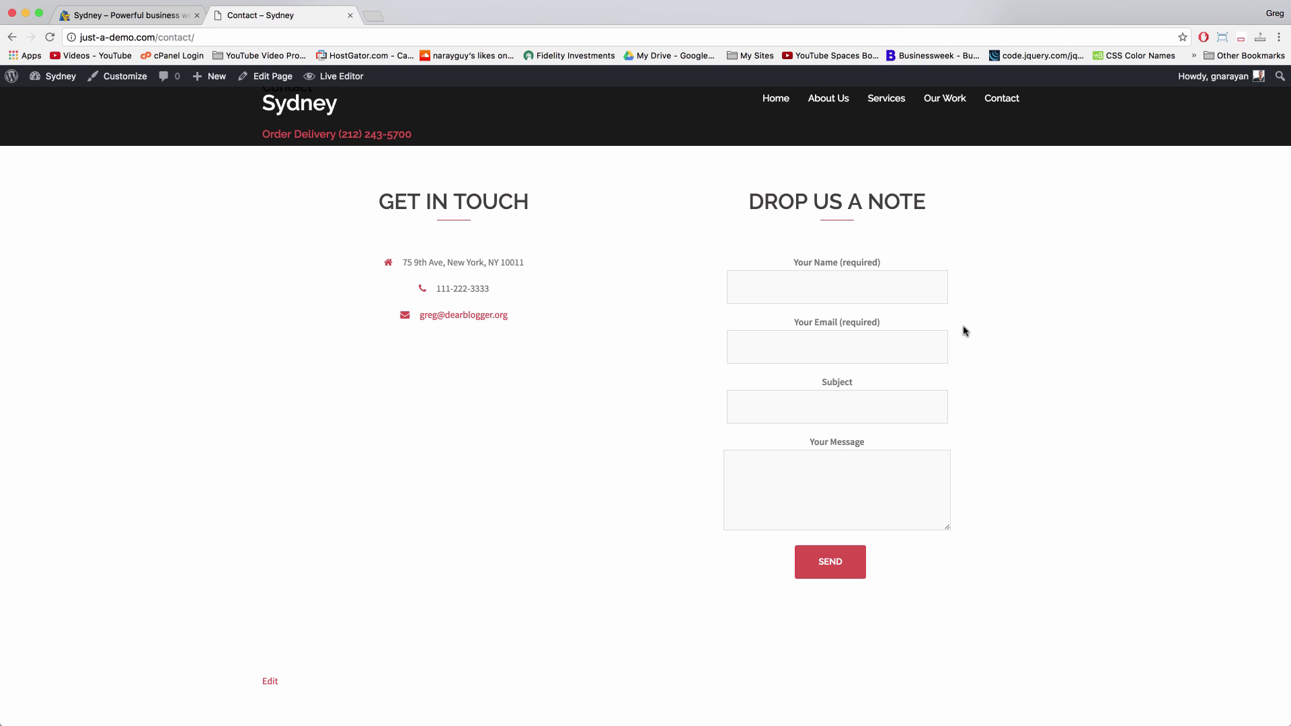
pyautogui.scroll(-2, 965, 331)
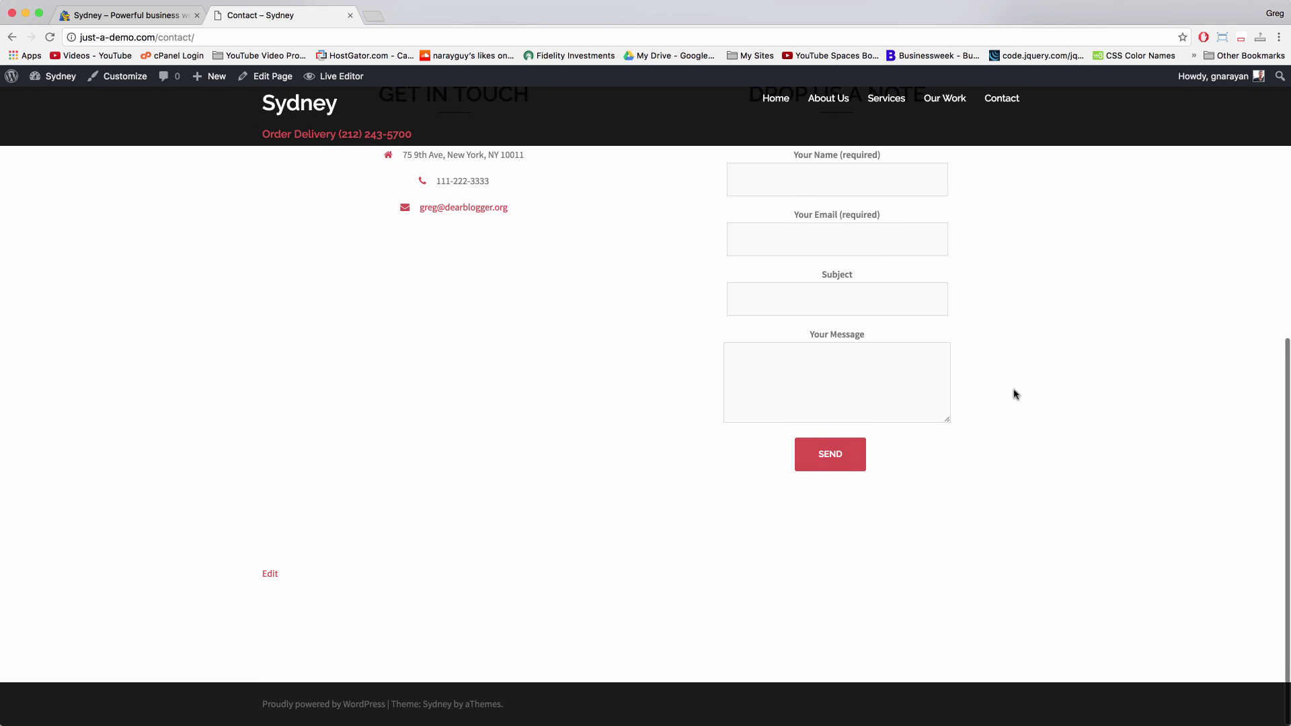
pyautogui.scroll(8, 1033, 430)
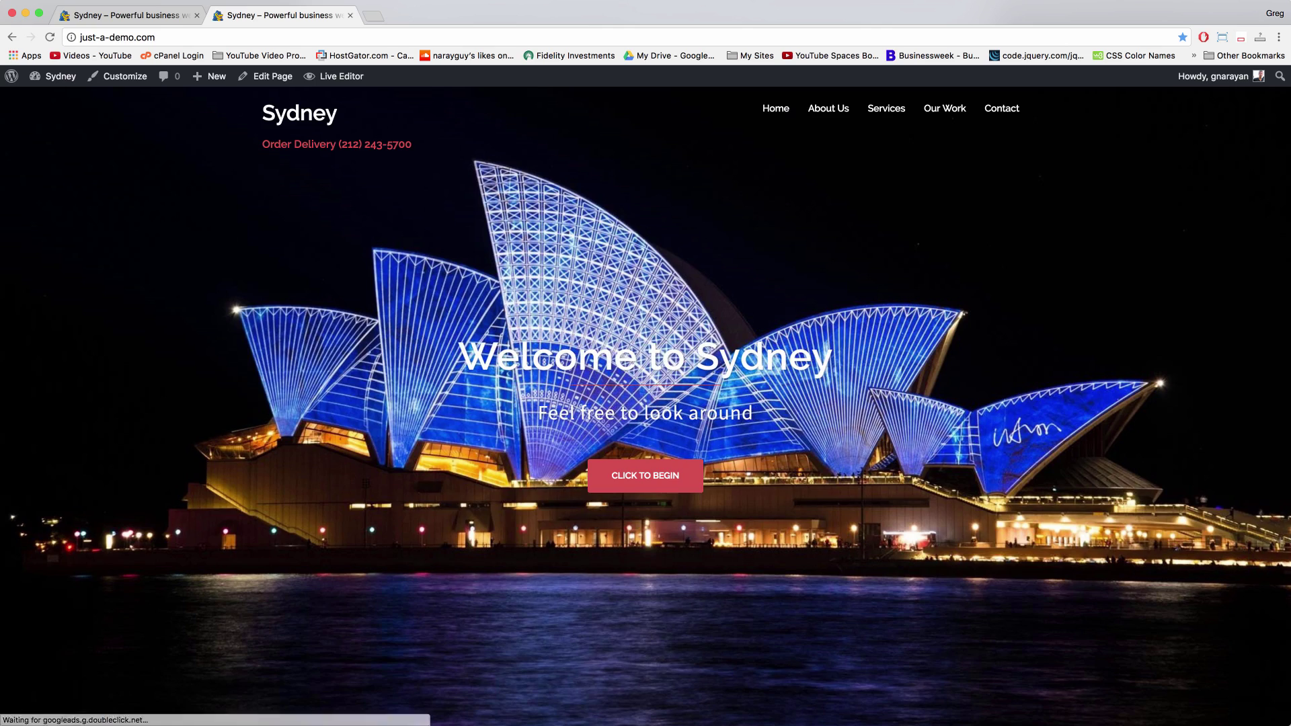
# Return to the first site and open its WordPress login page by adding /wp-admin to the site address
pyautogui.click(131, 17)
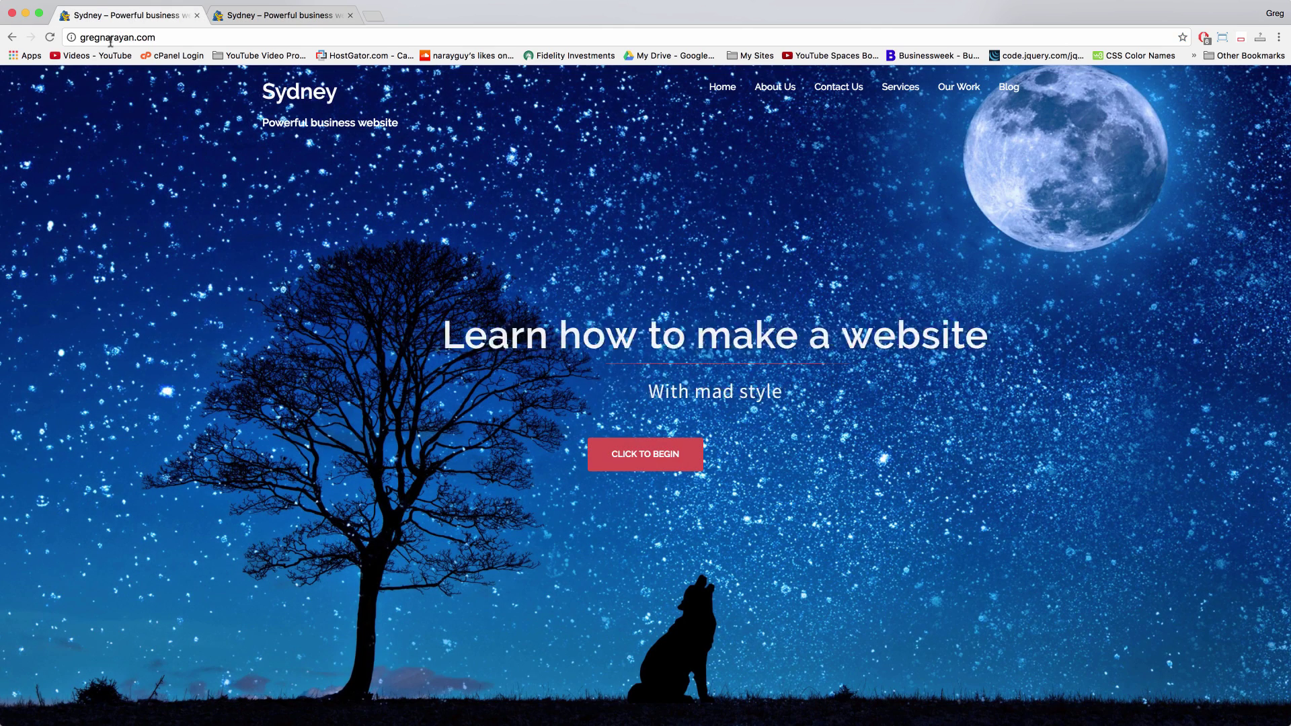
pyautogui.click(106, 41)
pyautogui.click(110, 35)
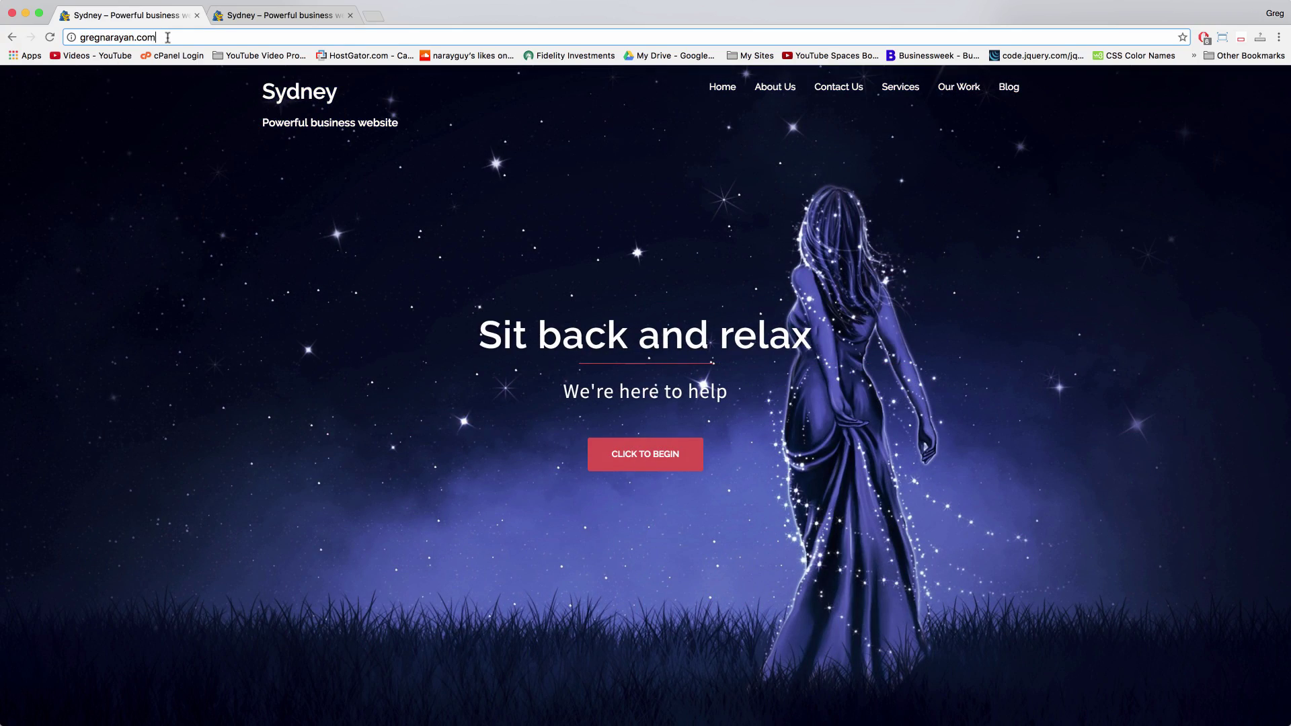
pyautogui.write('/wp-admin')
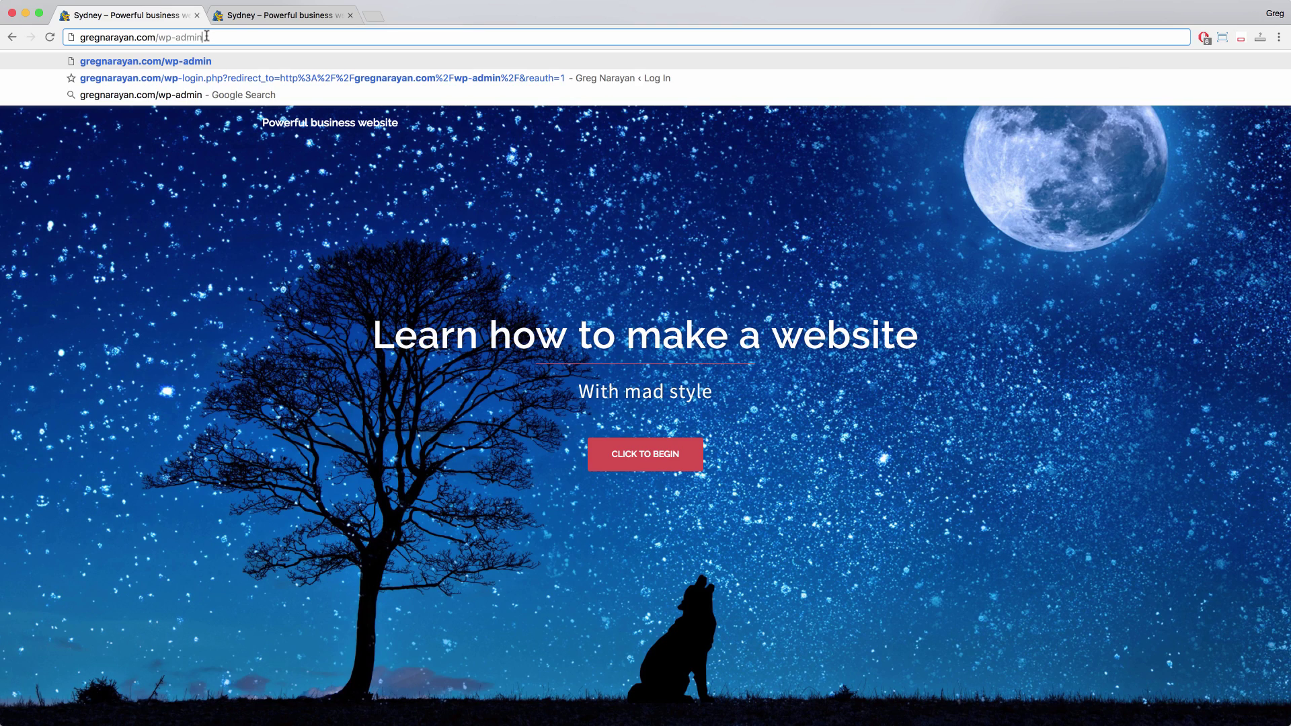
pyautogui.press('Return')
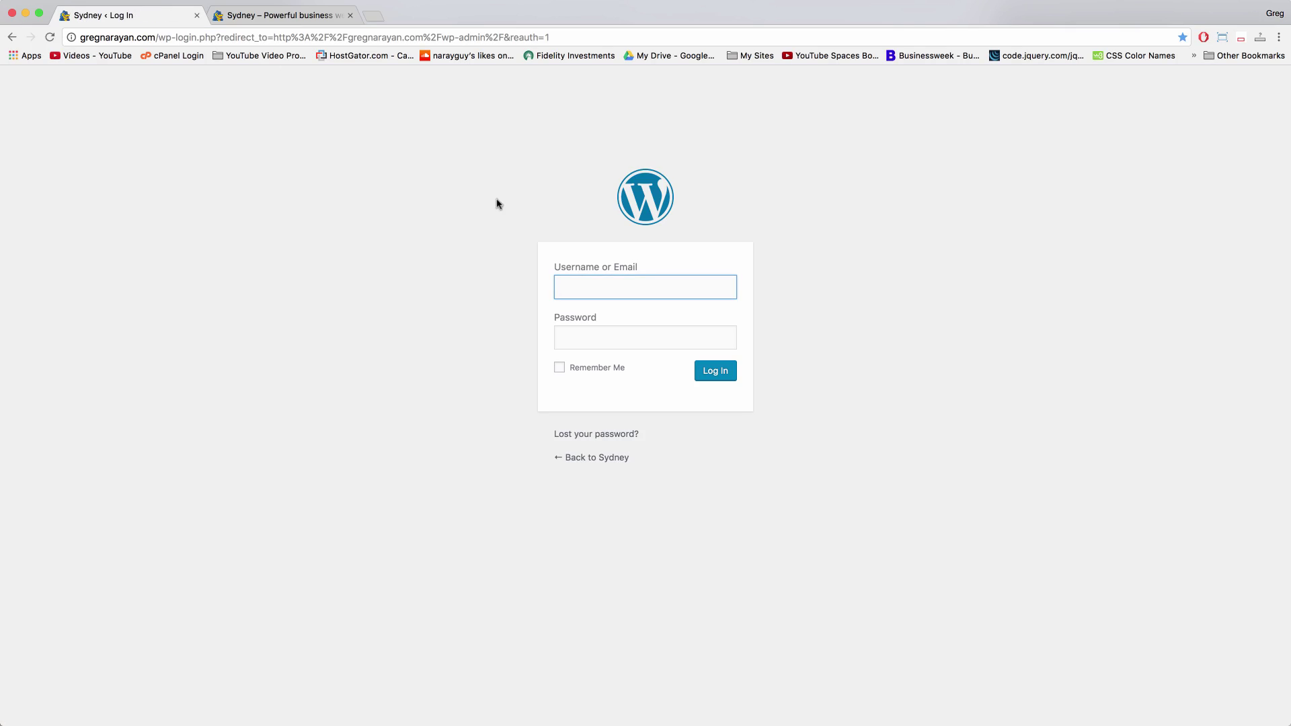
# Log in to the WordPress admin with the account username and password, using the Remember Me option
pyautogui.write('gnarayan')
pyautogui.press('Tab')
pyautogui.write('••••')
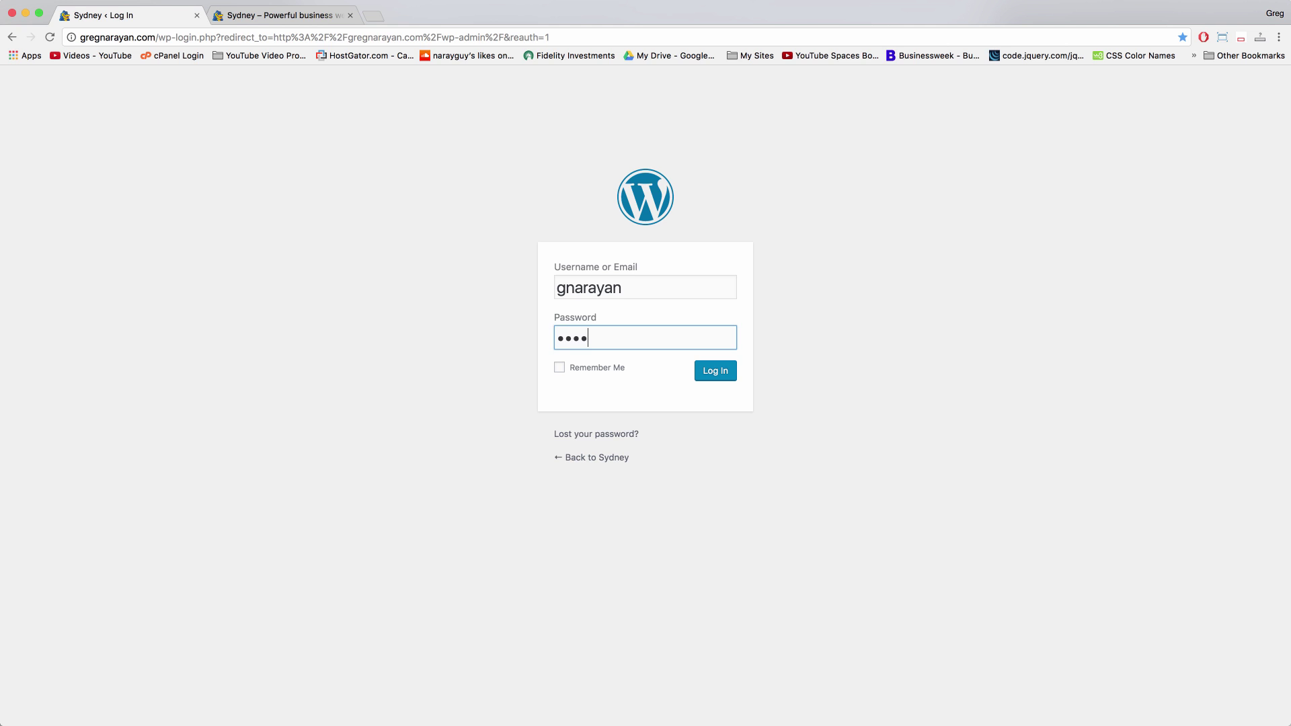
pyautogui.write('••••')
pyautogui.press('Return')
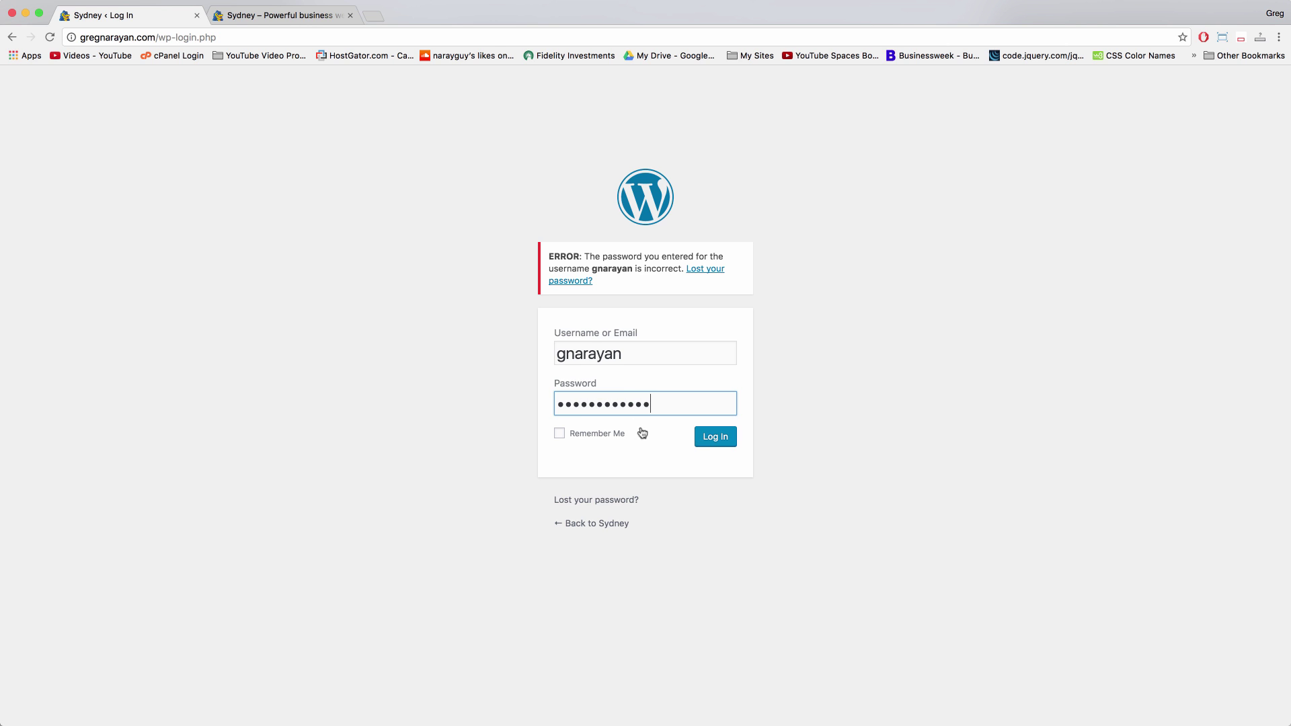
pyautogui.click(606, 434)
pyautogui.click(697, 438)
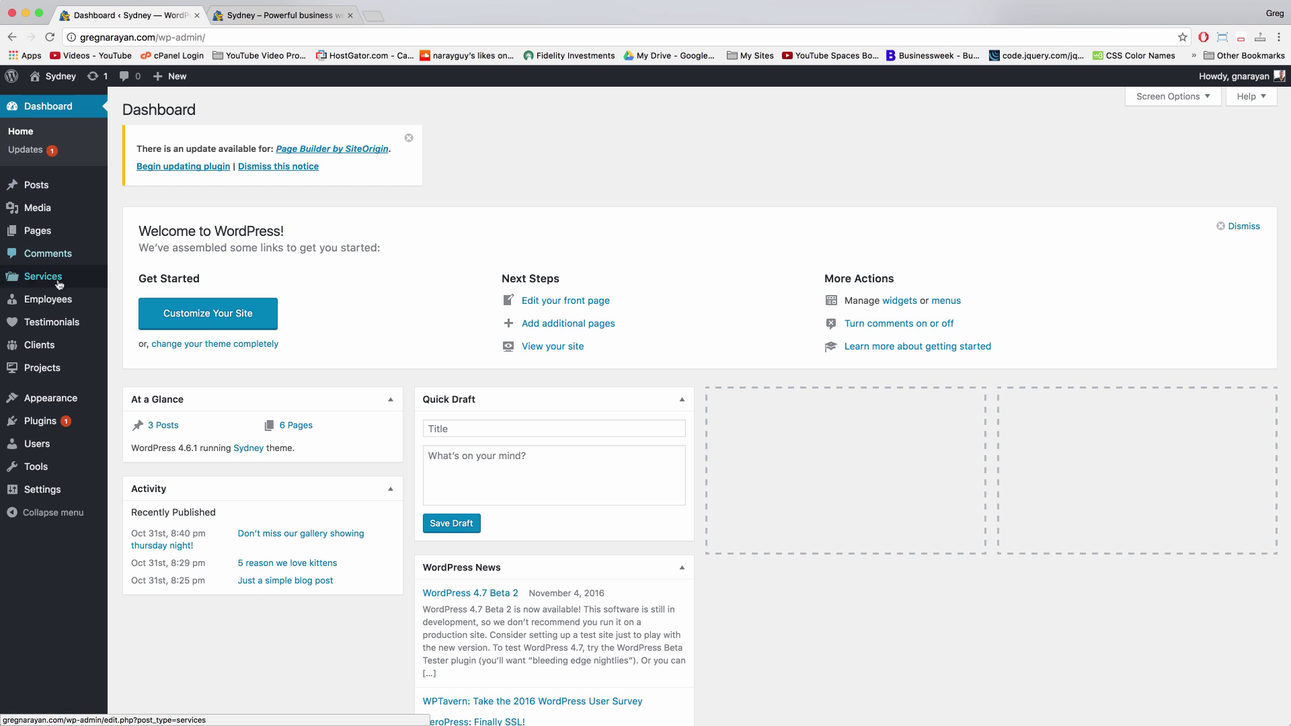
# Open the site's About Us page for editing and dismiss the plugin update notice
pyautogui.click(37, 230)
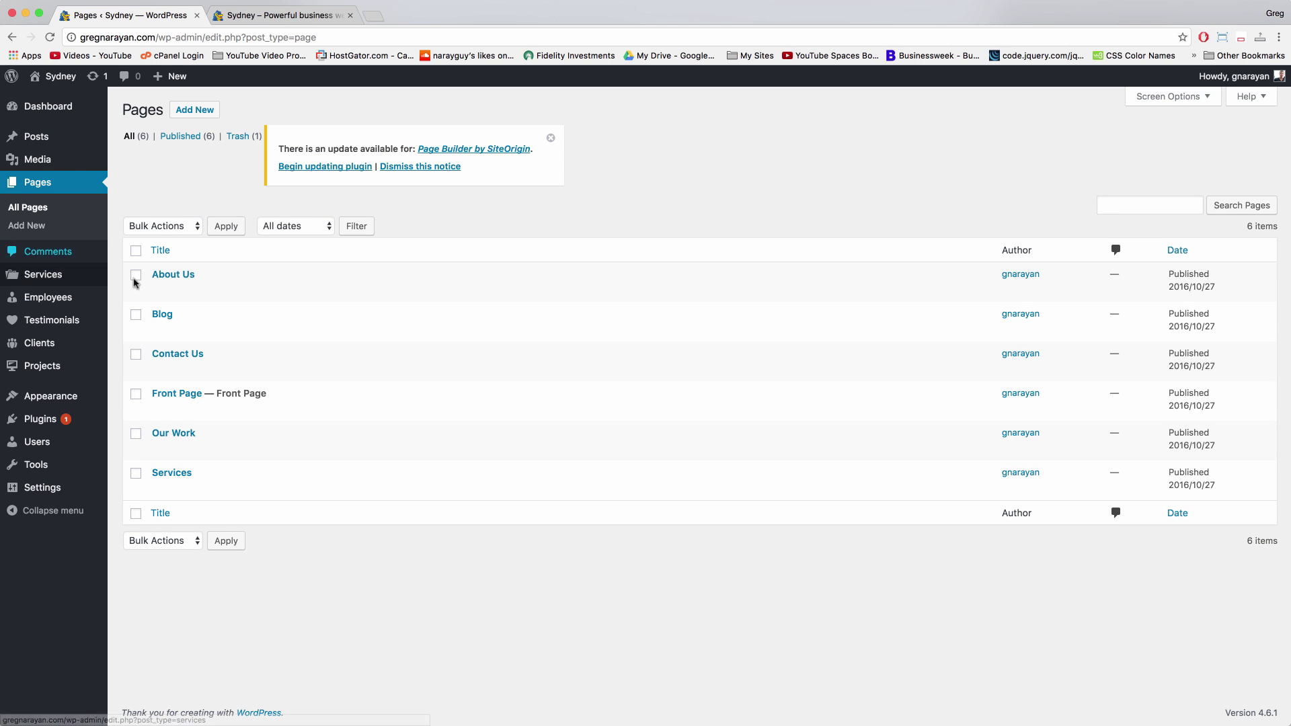
pyautogui.click(173, 276)
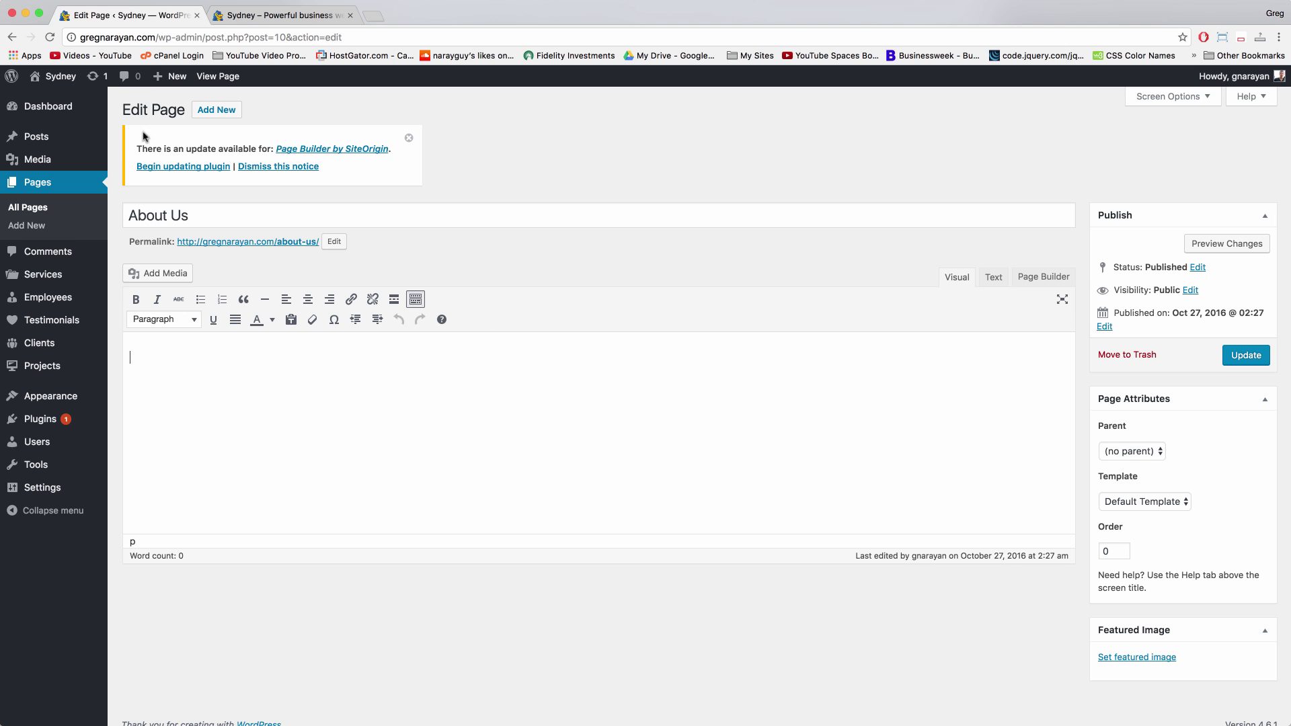
pyautogui.click(409, 138)
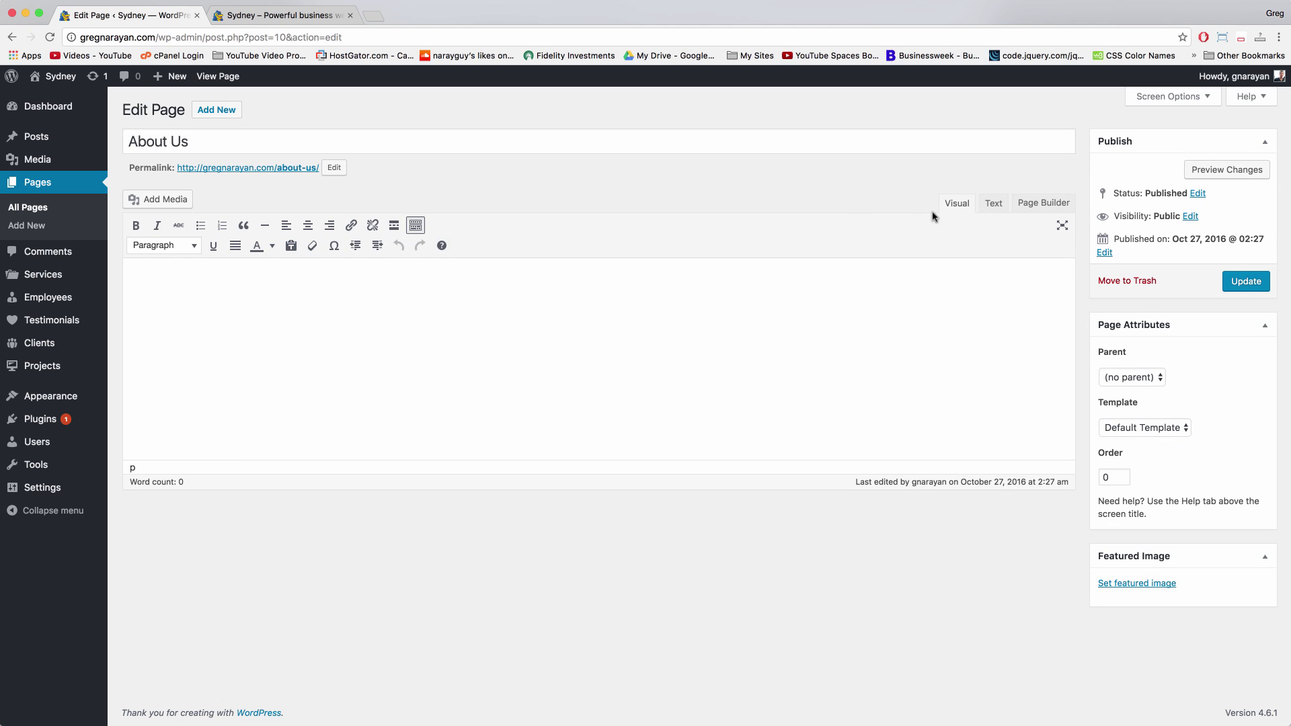
# Switch the About Us page to Page Builder and add a SiteOrigin Editor widget
pyautogui.click(1036, 204)
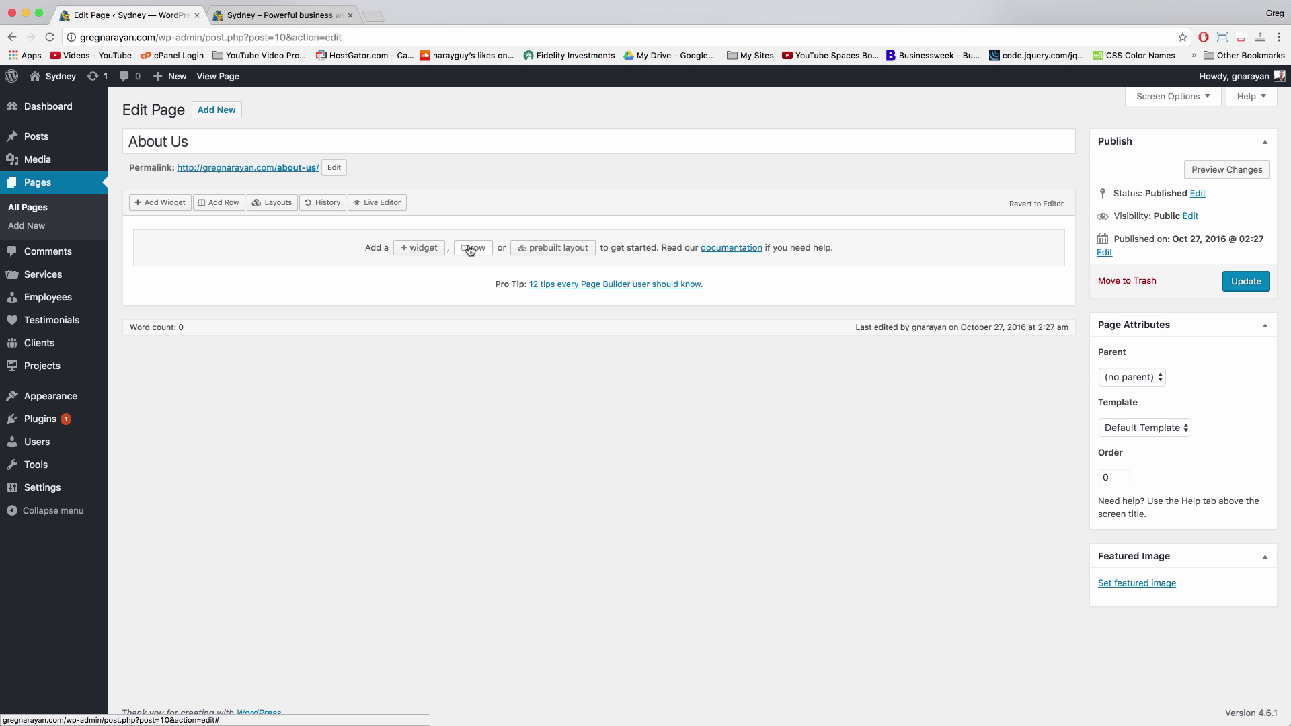
pyautogui.click(411, 248)
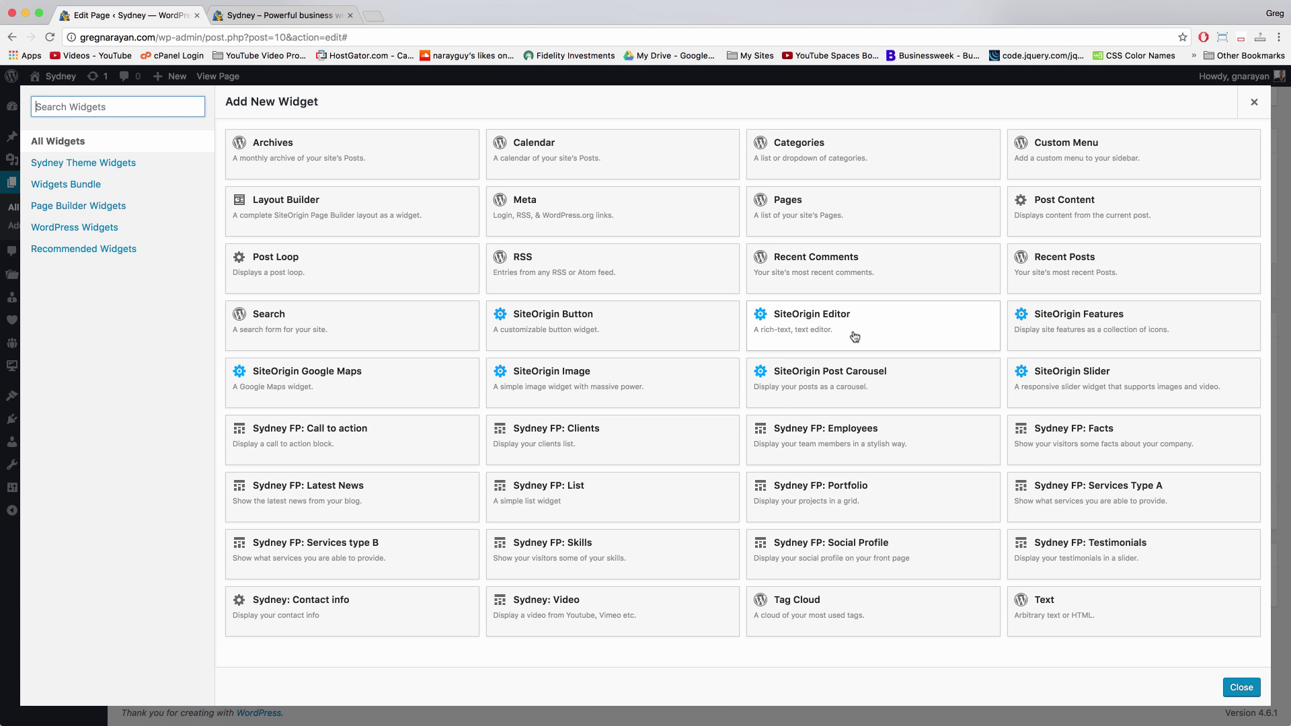
pyautogui.click(817, 324)
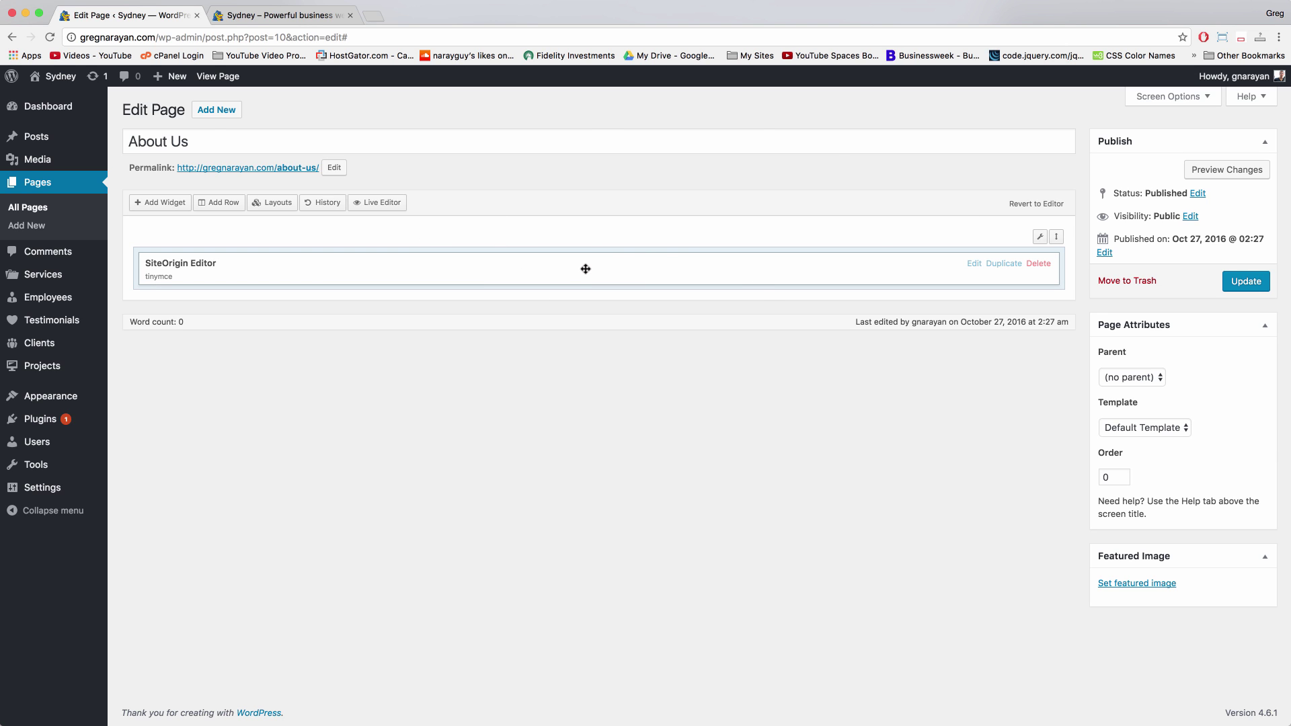
# Open the demo site's About Us page and examine its intro text, image, testimonials and call-to-action sections
pyautogui.click(276, 15)
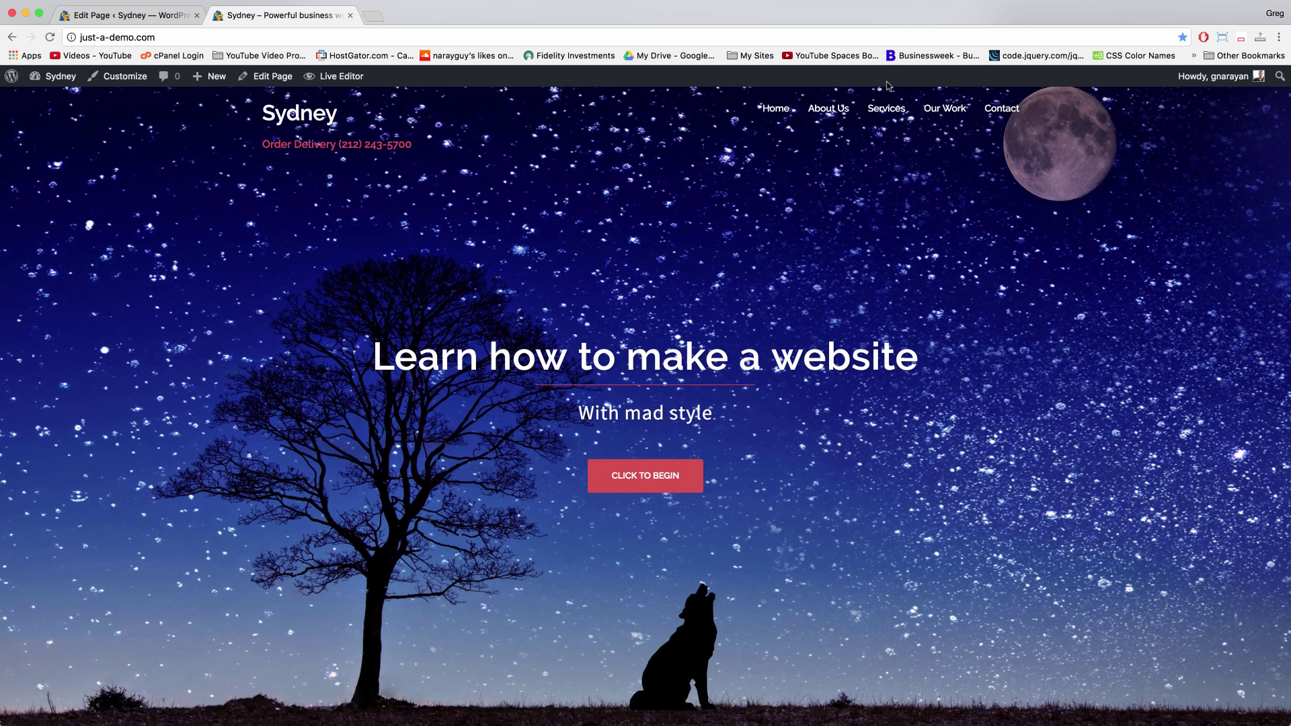
pyautogui.click(828, 108)
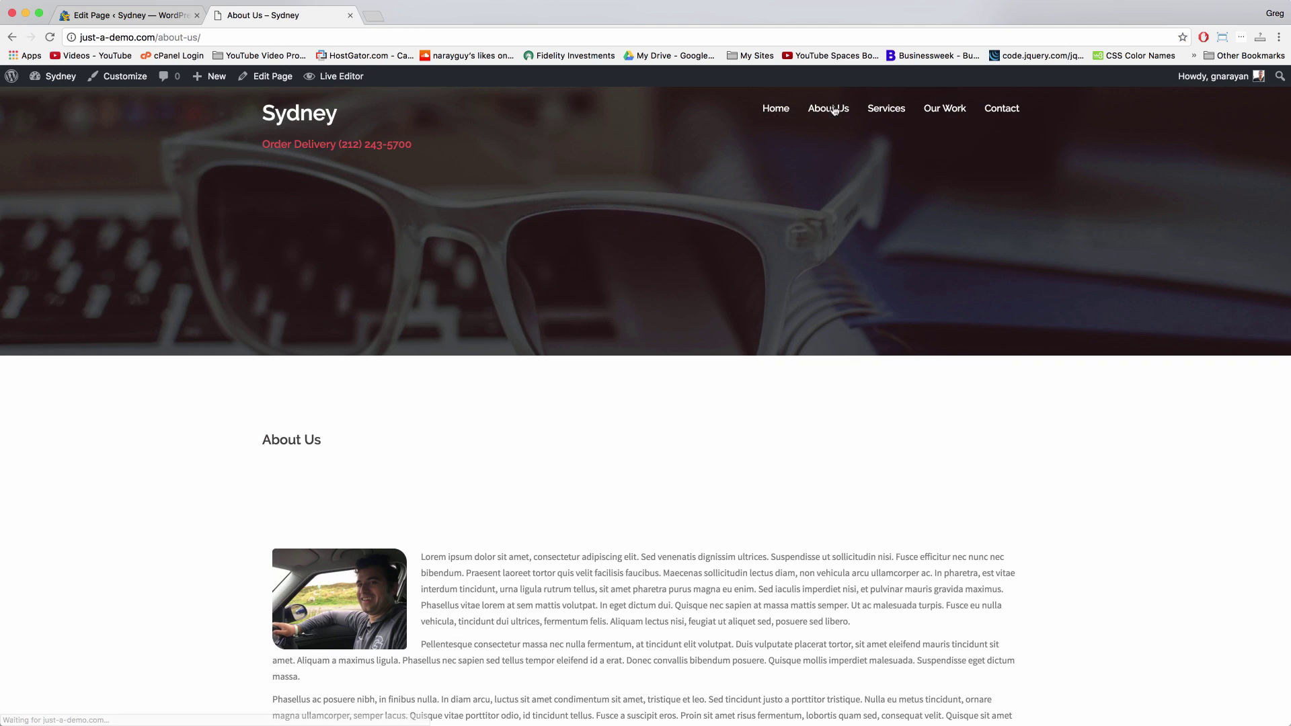
pyautogui.scroll(-5, 620, 409)
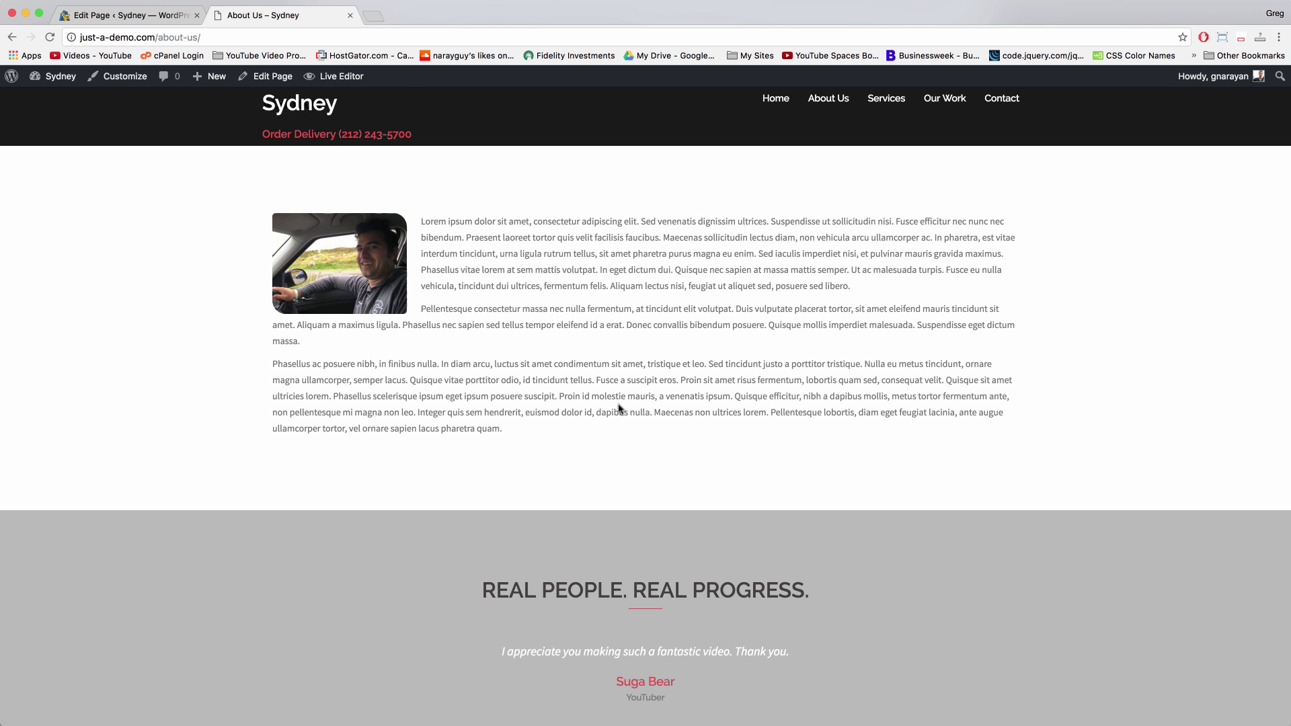
pyautogui.scroll(-8, 619, 408)
pyautogui.scroll(-5, 619, 408)
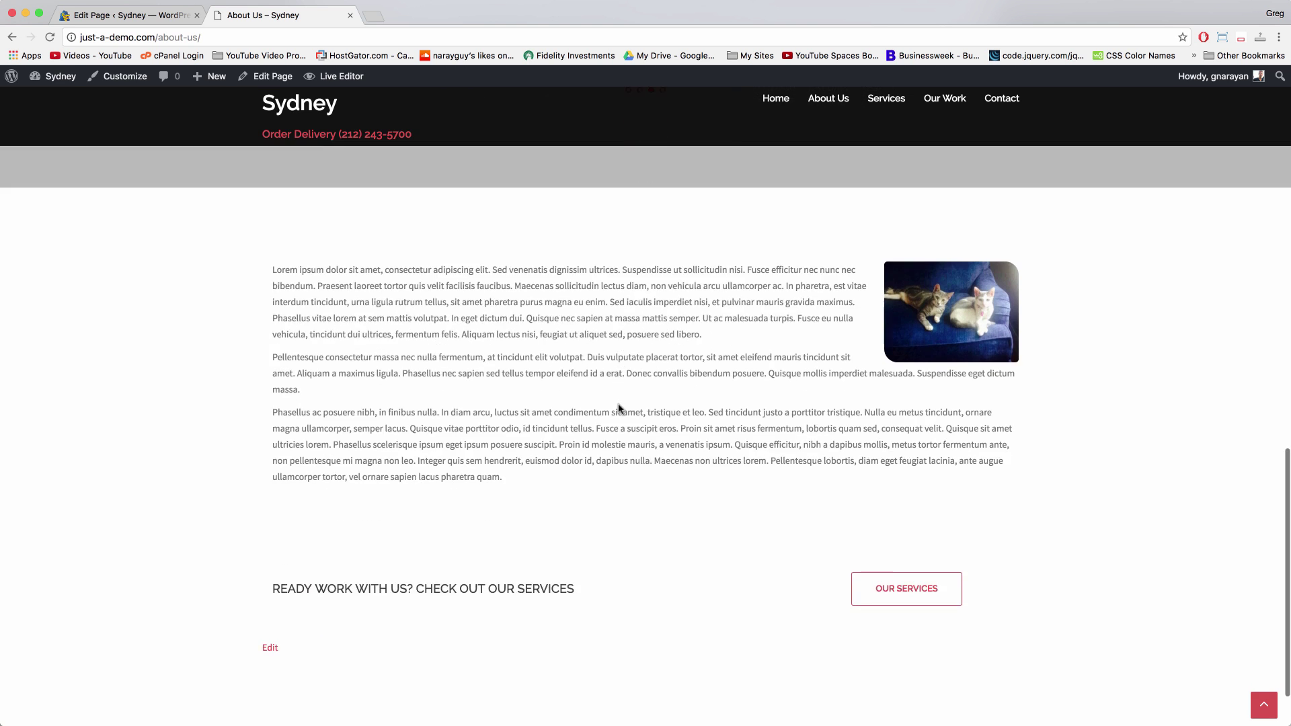
pyautogui.scroll(4, 619, 408)
pyautogui.scroll(8, 618, 408)
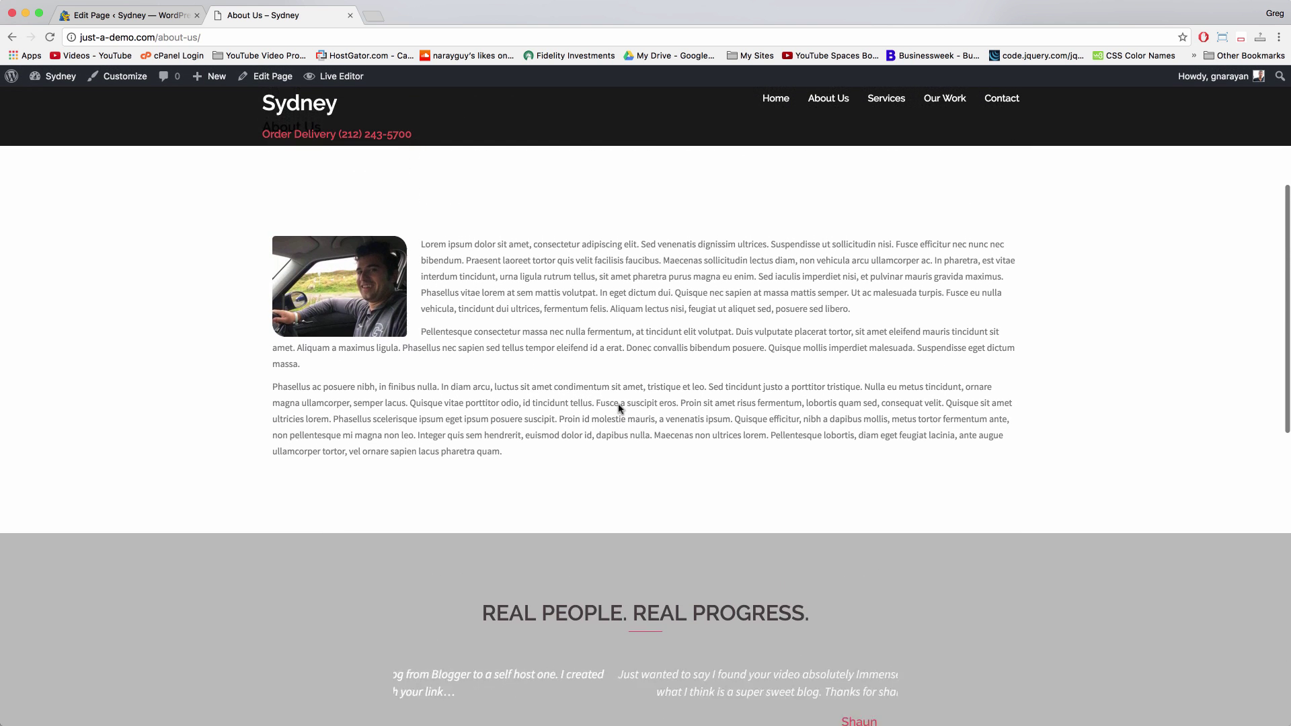
pyautogui.scroll(4, 619, 408)
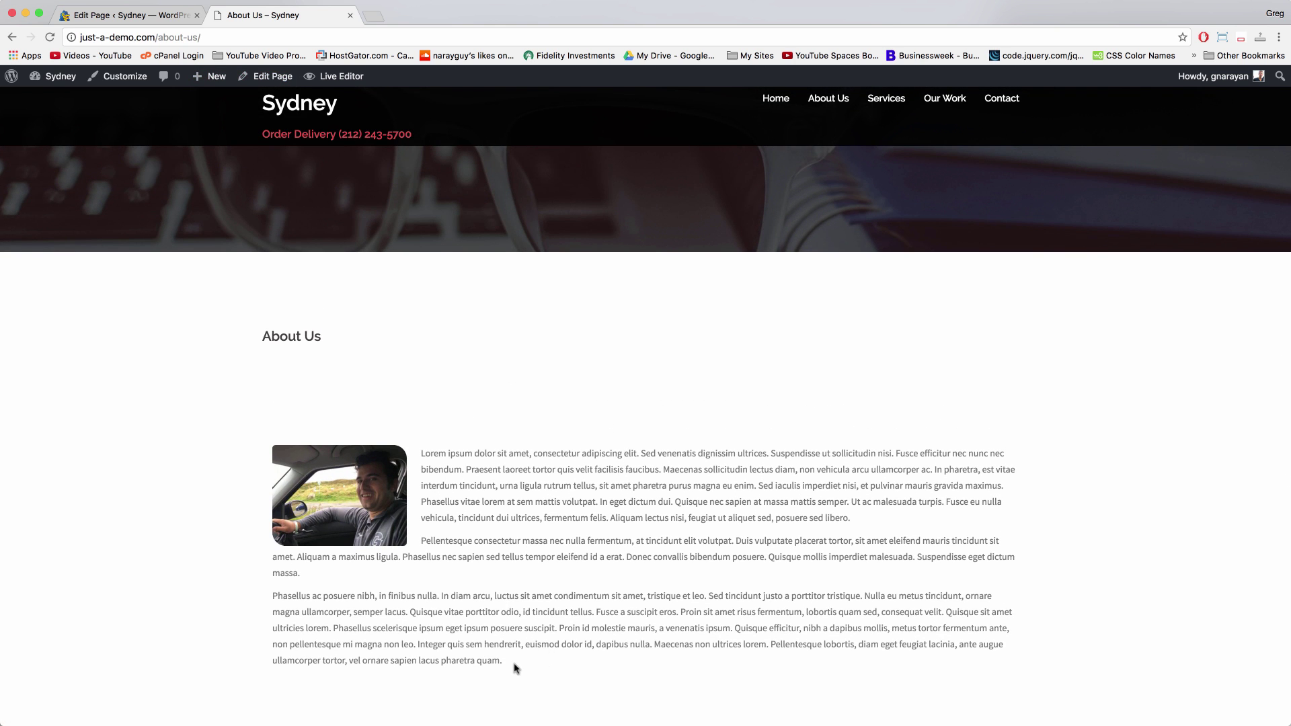
# Copy the three lorem ipsum paragraphs beside the first image on the demo About Us page
pyautogui.moveTo(514, 665); pyautogui.dragTo(419, 449)
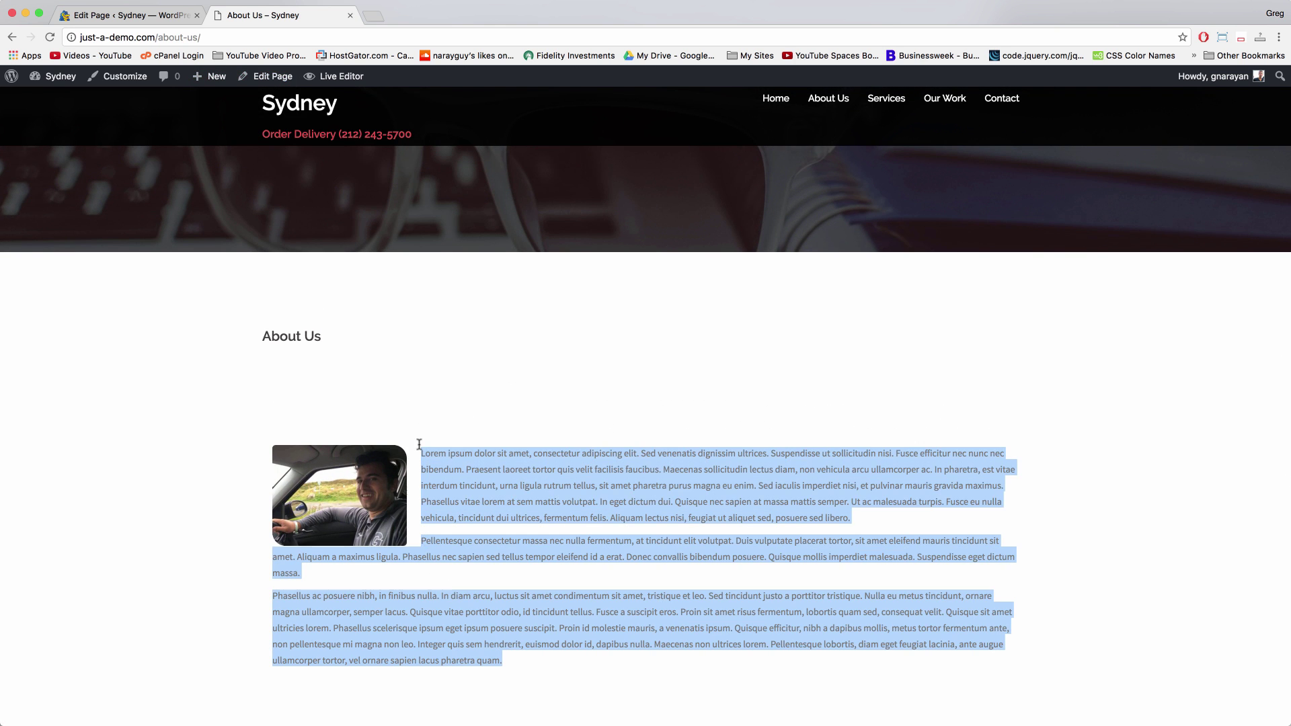
pyautogui.rightClick(477, 474)
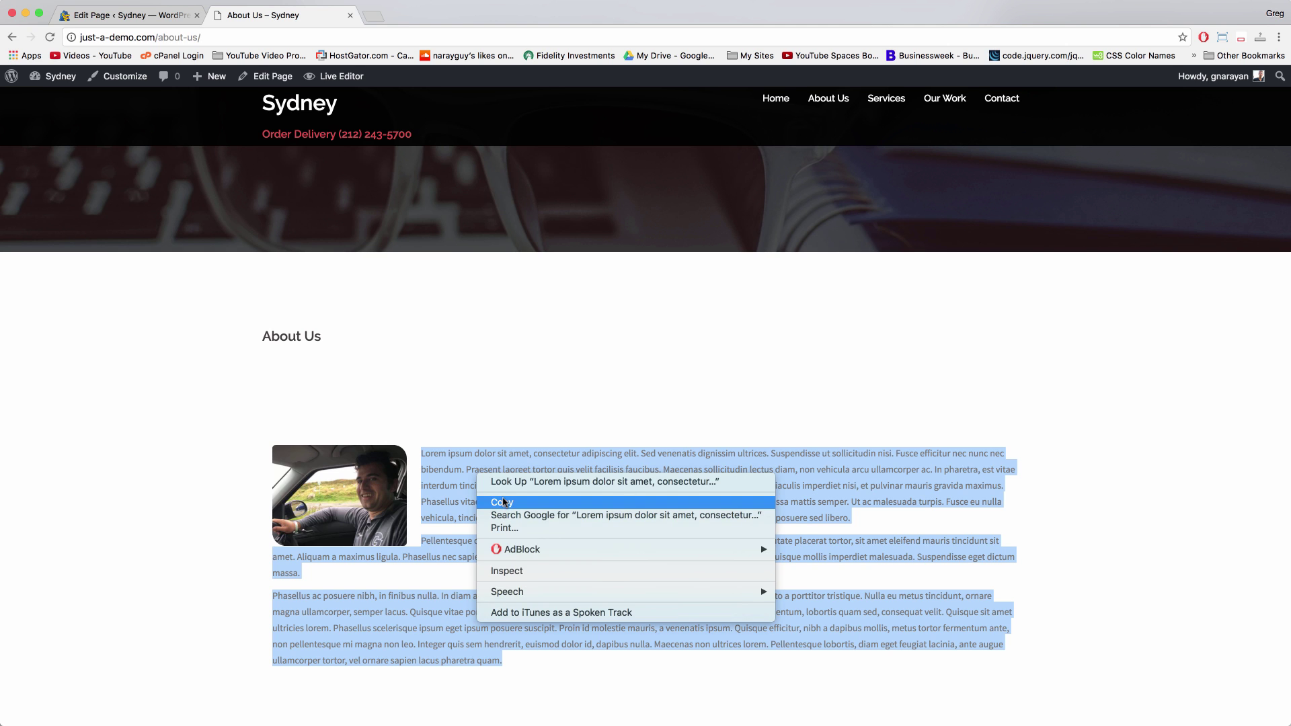
pyautogui.click(503, 502)
# Return to the own site's About Us editor and paste the copied paragraphs into the SiteOrigin Editor widget
pyautogui.click(119, 14)
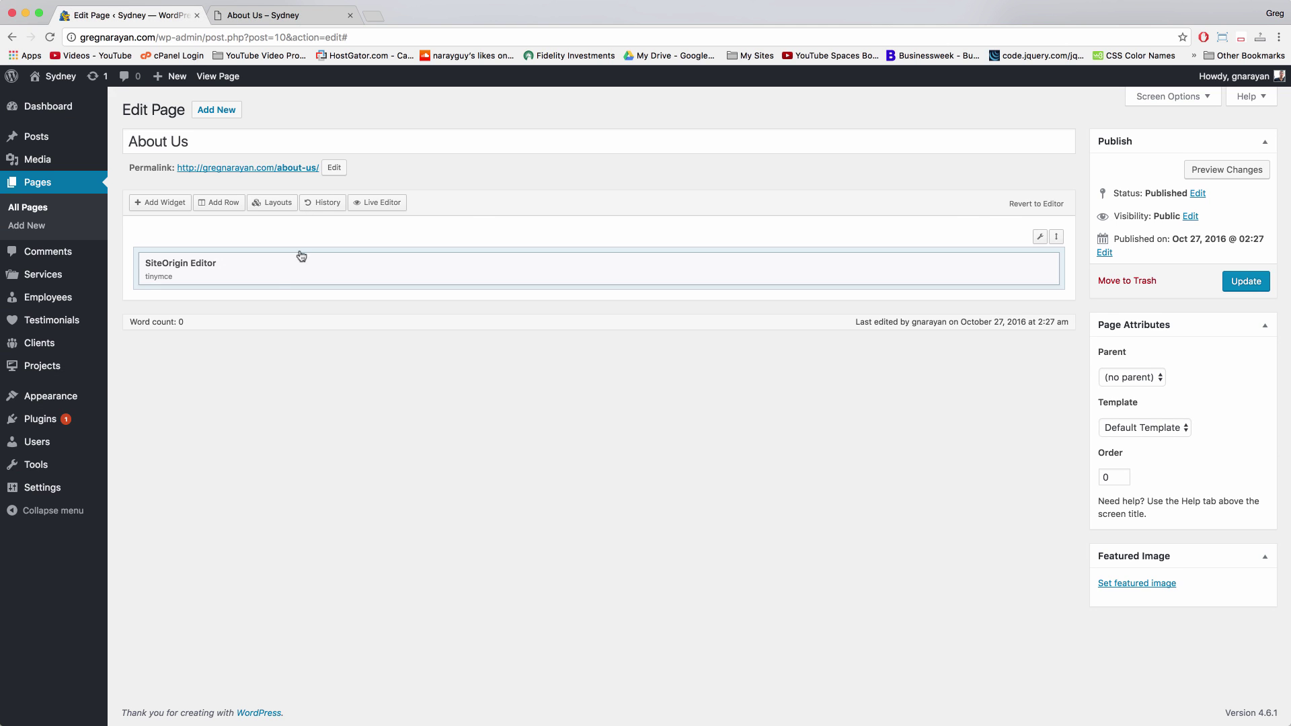
pyautogui.click(577, 268)
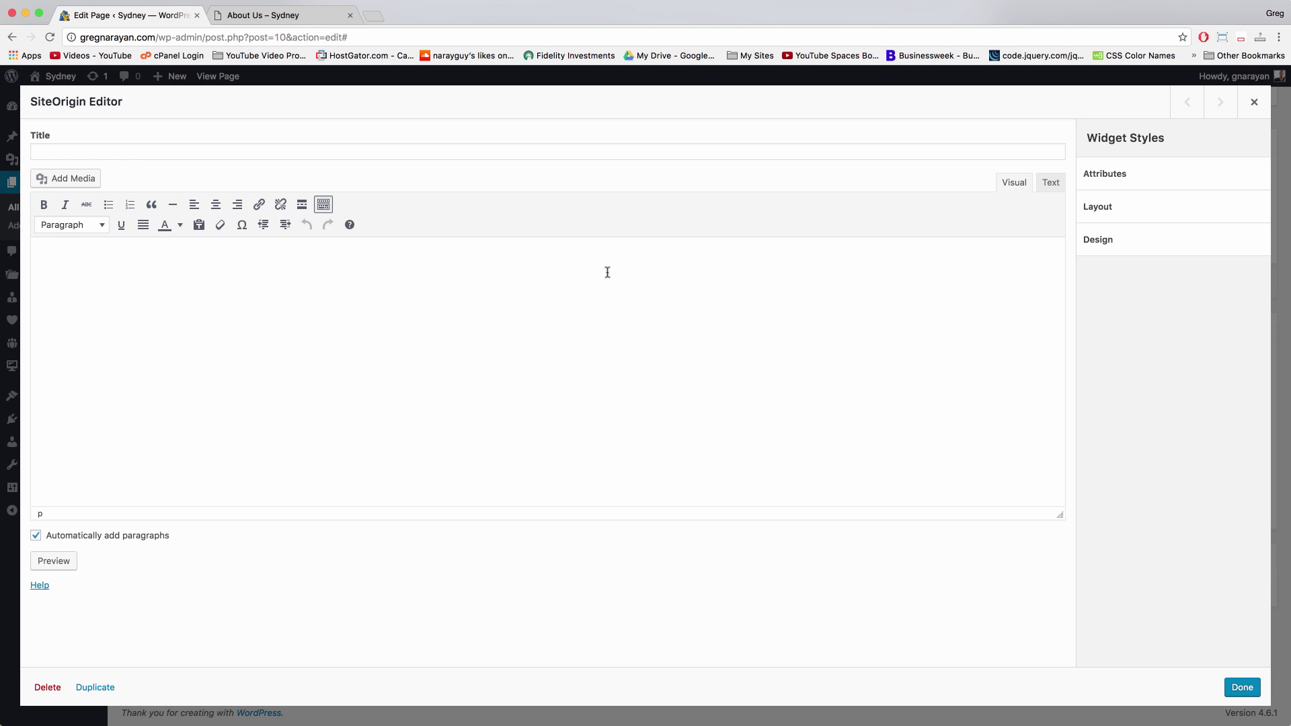
pyautogui.rightClick(119, 266)
pyautogui.click(88, 302)
pyautogui.rightClick(51, 253)
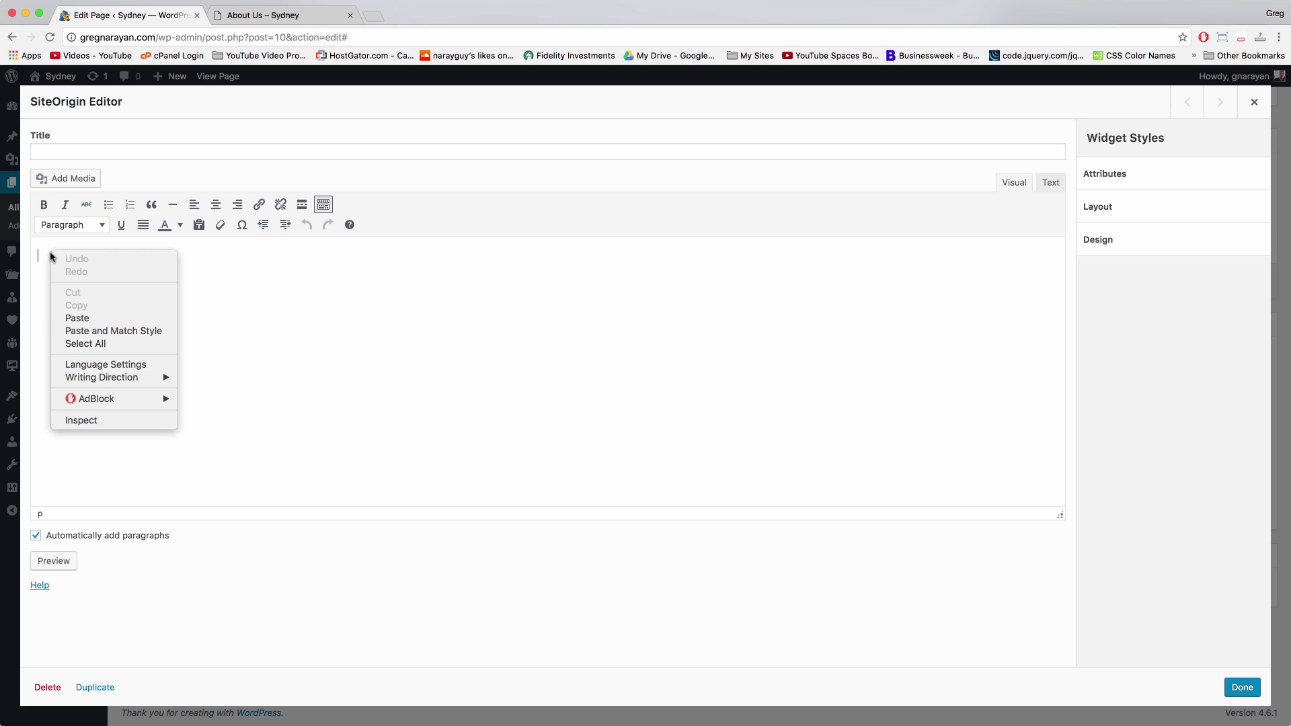
pyautogui.click(73, 314)
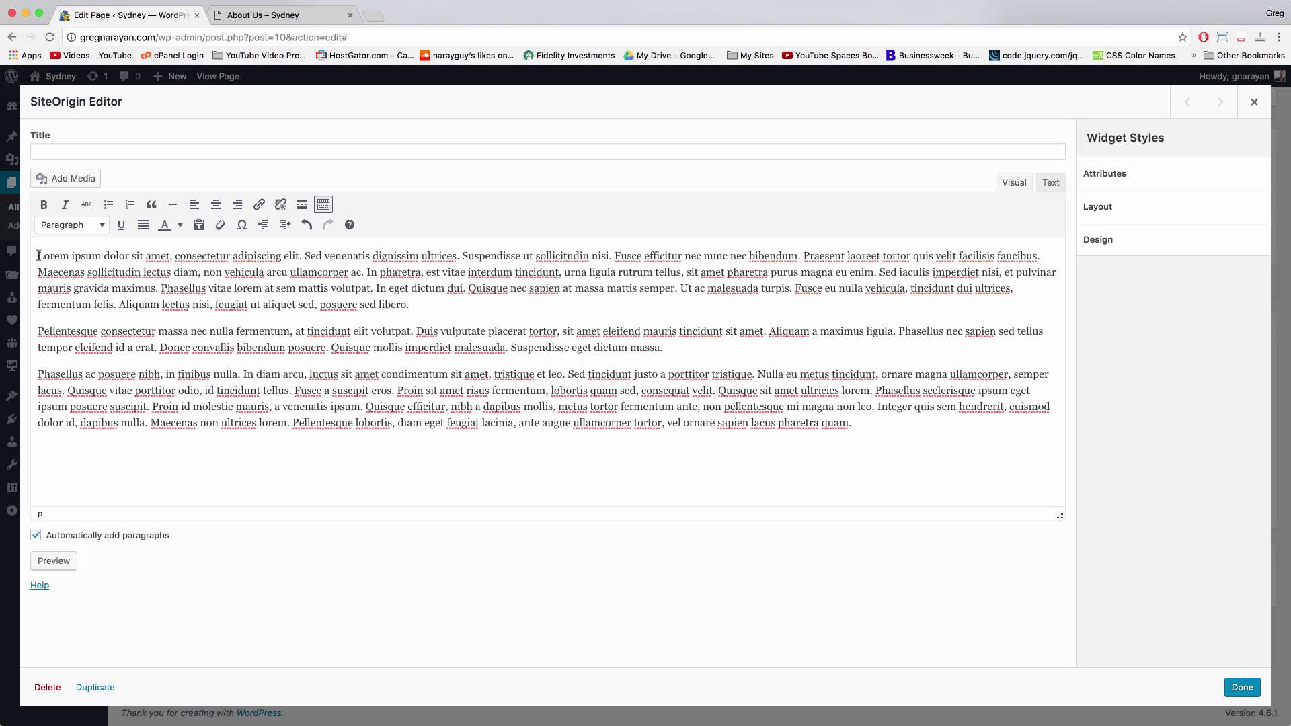
# Insert the image IMG_3098-1024x768.jpg on a new line above the text, with Left alignment and size Medium – 300 × 225
pyautogui.press('Return')
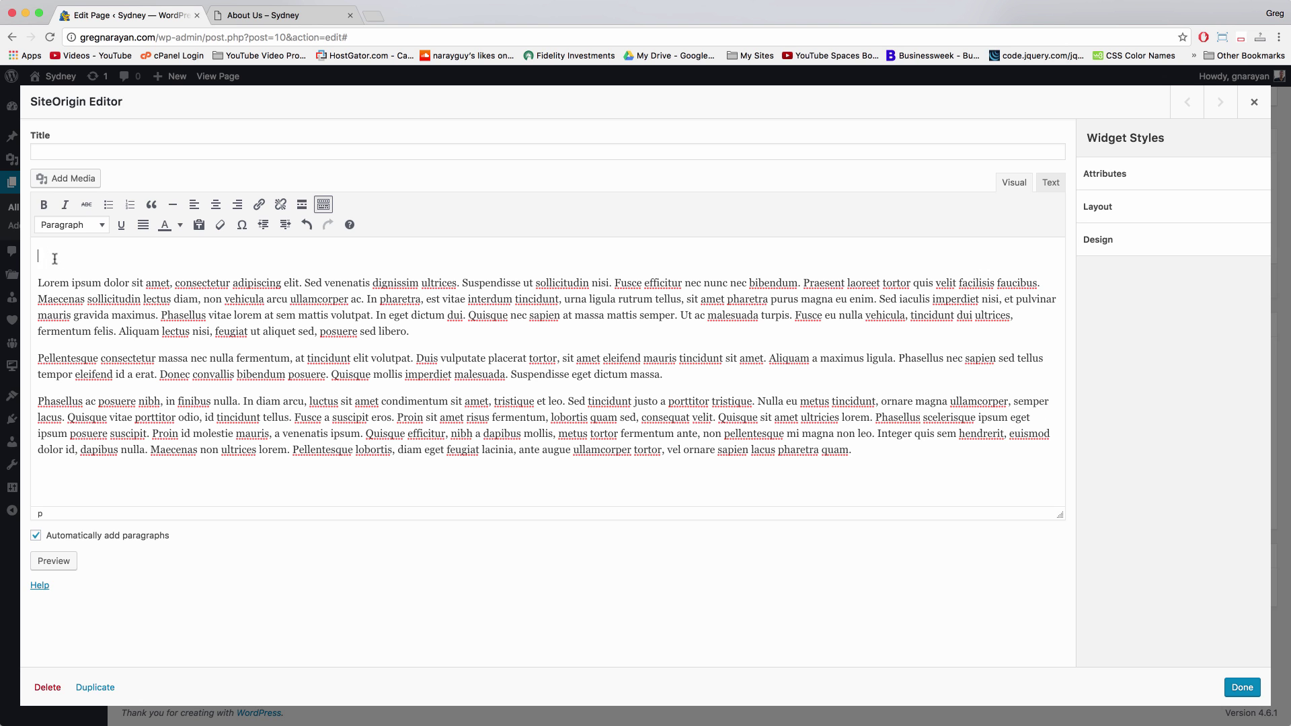
pyautogui.click(64, 180)
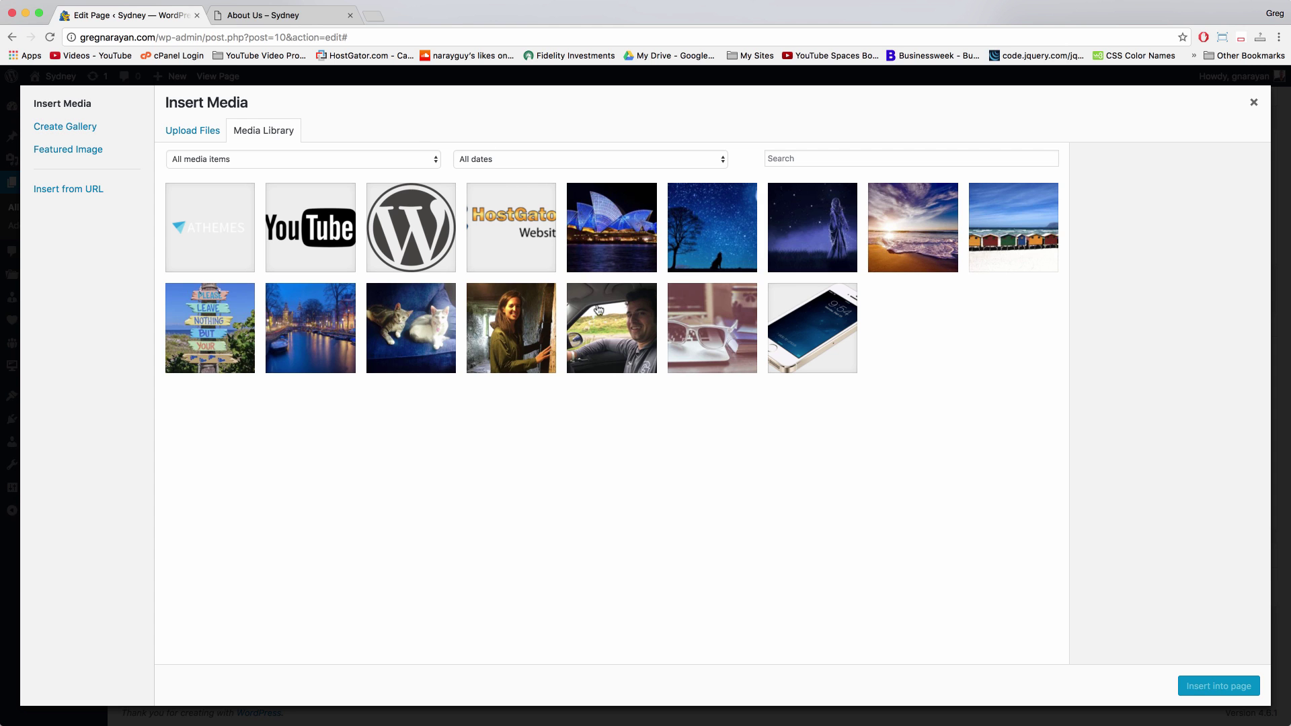
pyautogui.click(617, 329)
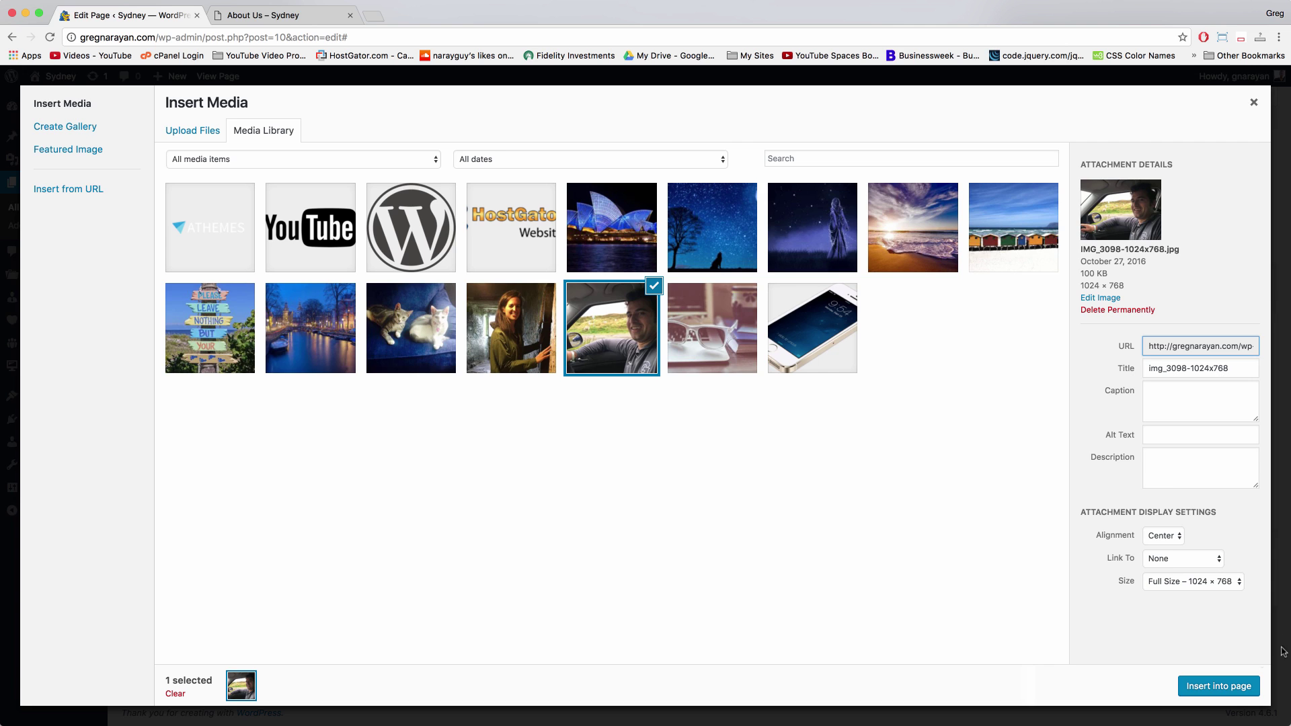
pyautogui.click(1176, 583)
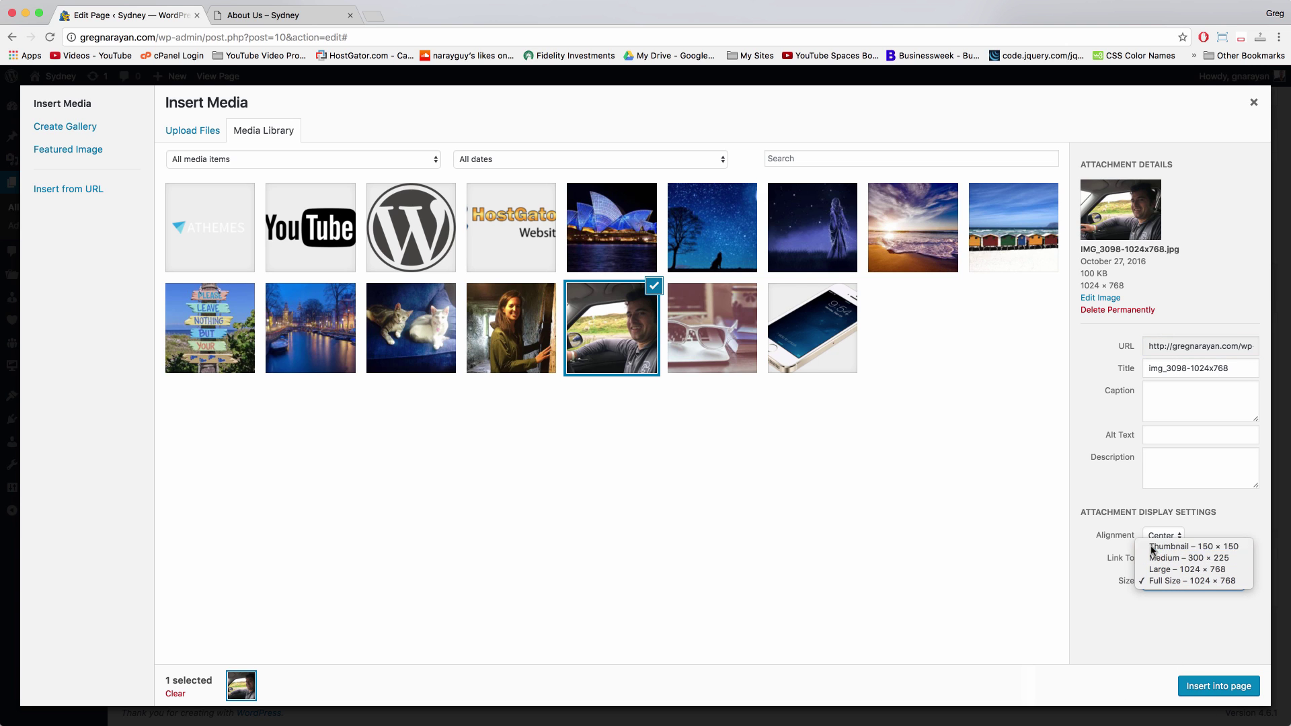
pyautogui.click(1152, 548)
pyautogui.click(1177, 582)
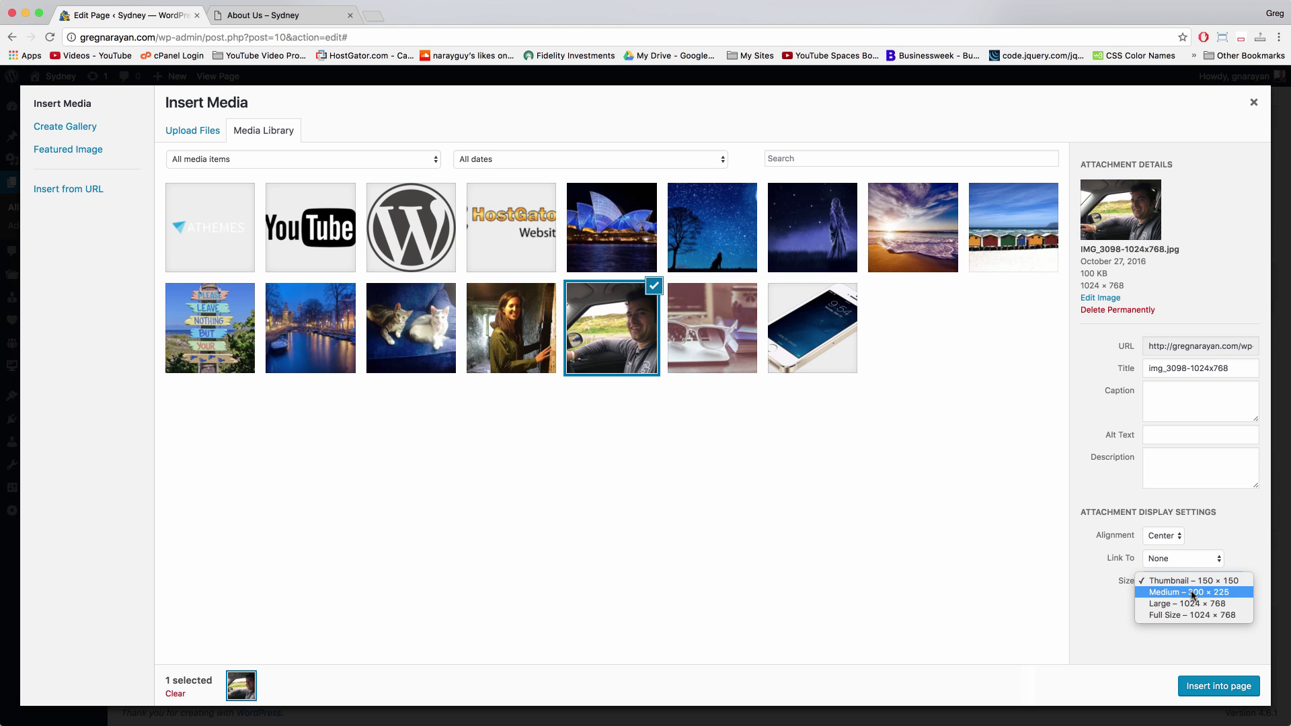
pyautogui.click(1191, 595)
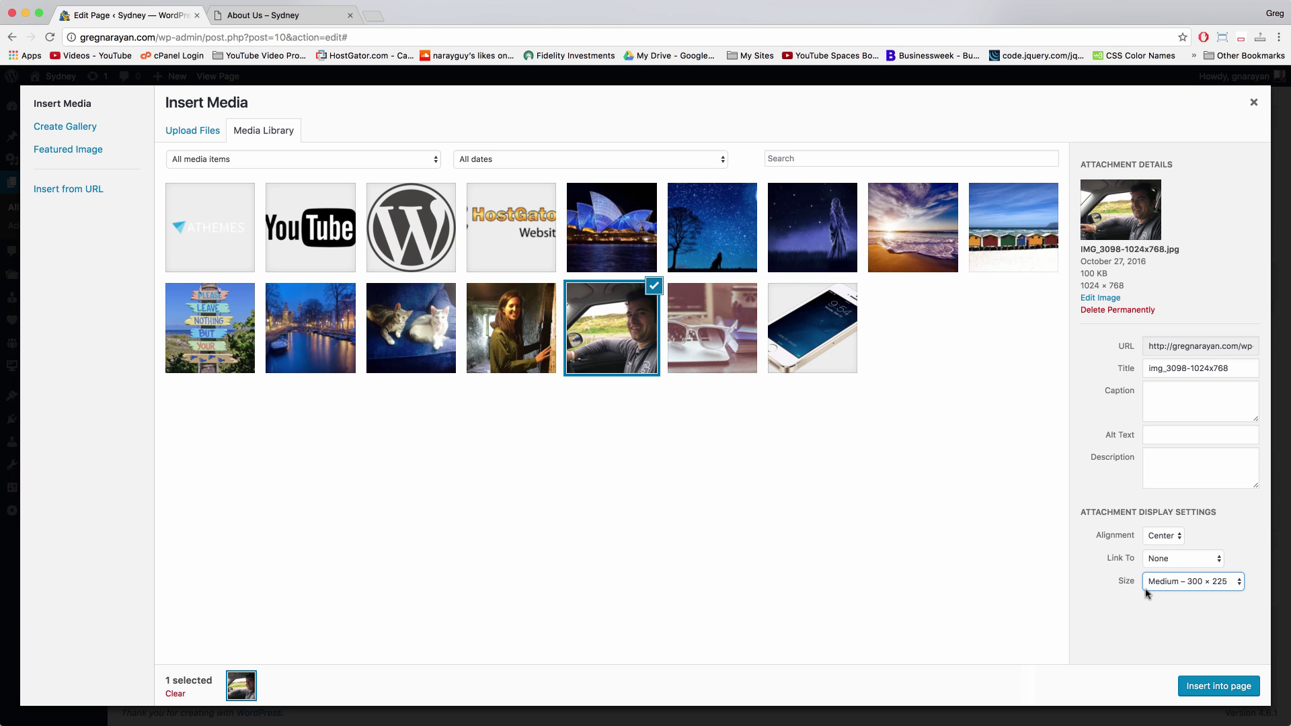
pyautogui.click(1165, 535)
pyautogui.click(1157, 530)
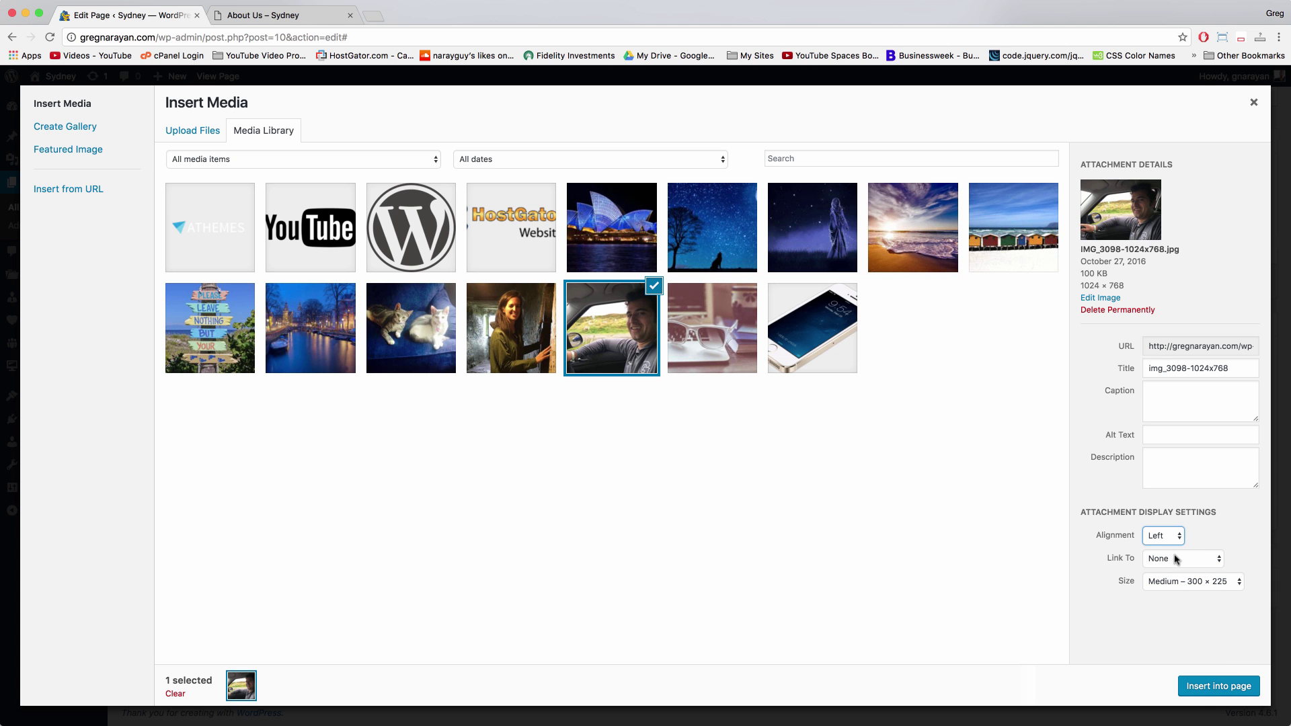
pyautogui.click(1236, 684)
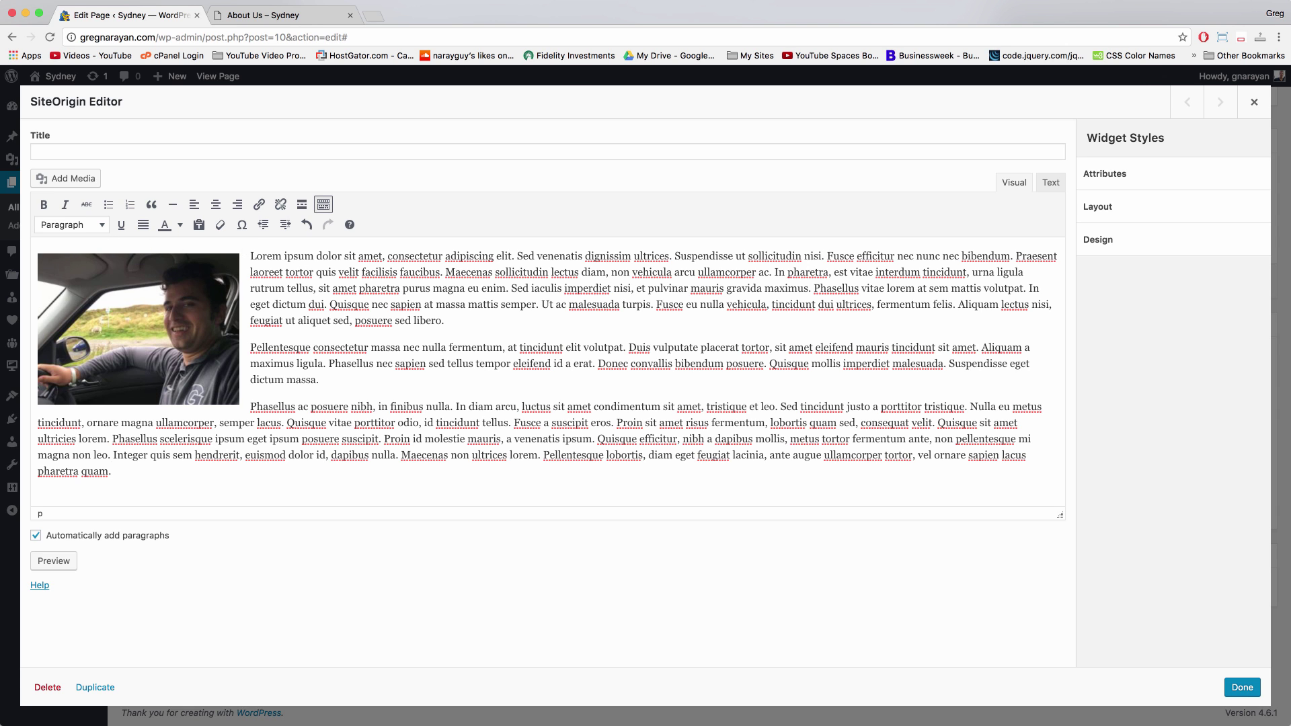
# Open the demo site's About Us page for editing and compare its first SiteOrigin Editor widget in visual and HTML text views
pyautogui.click(253, 14)
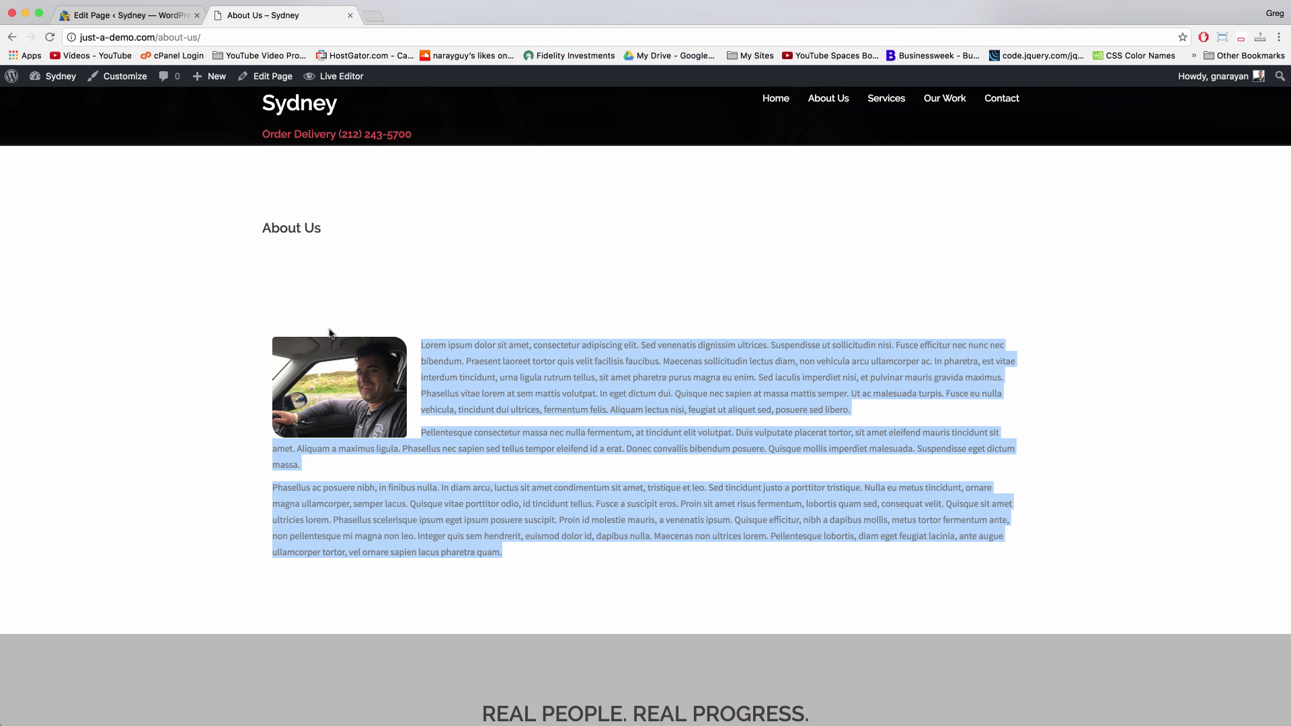
pyautogui.click(267, 78)
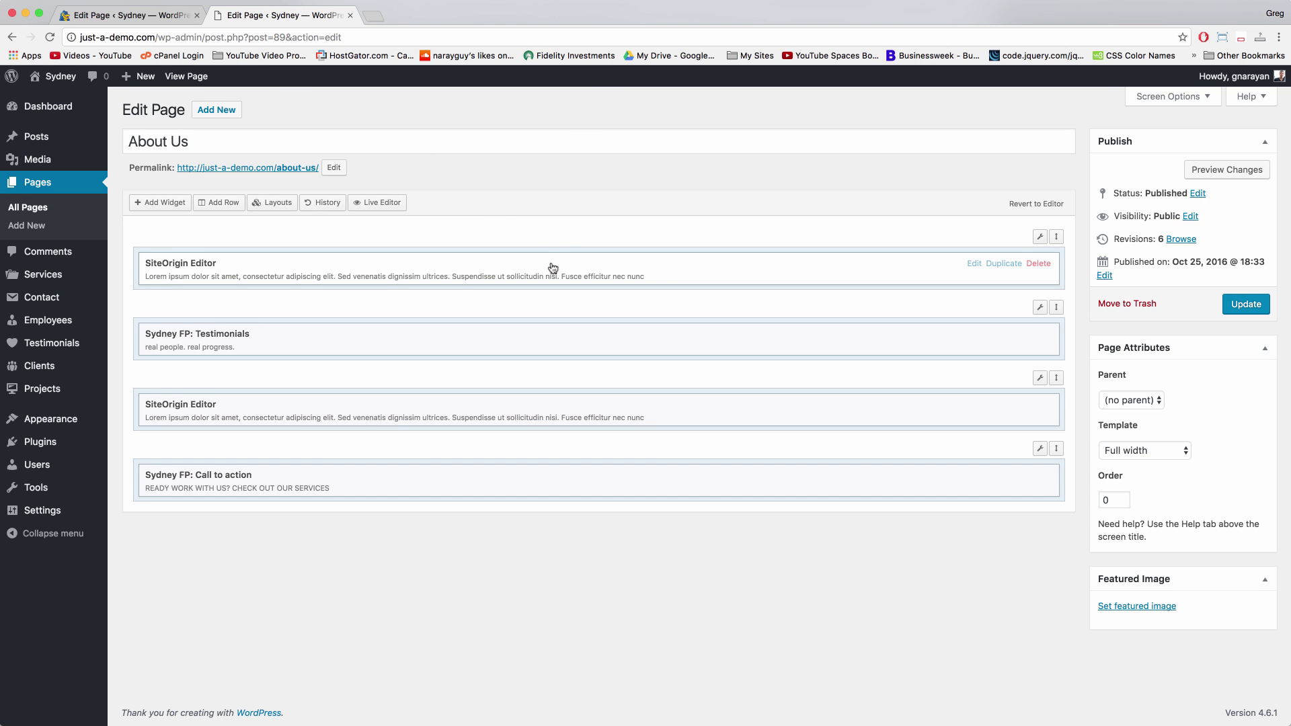
pyautogui.click(553, 267)
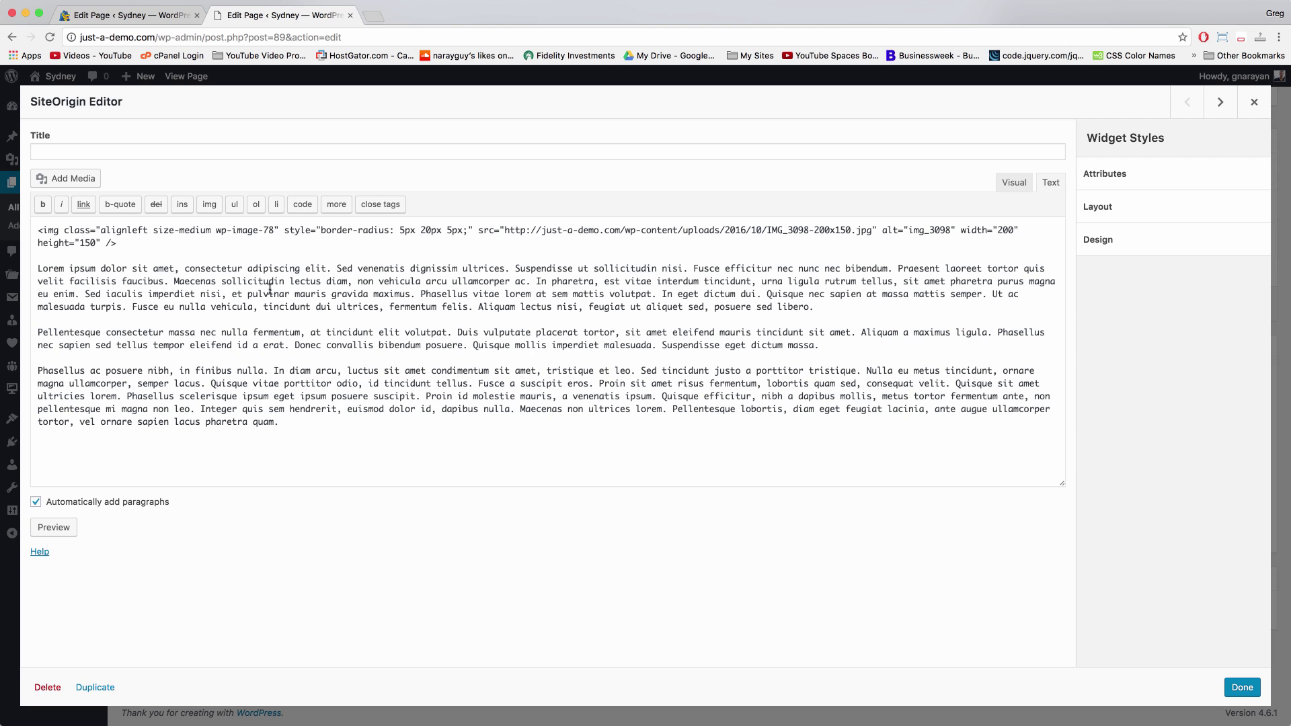
pyautogui.click(352, 257)
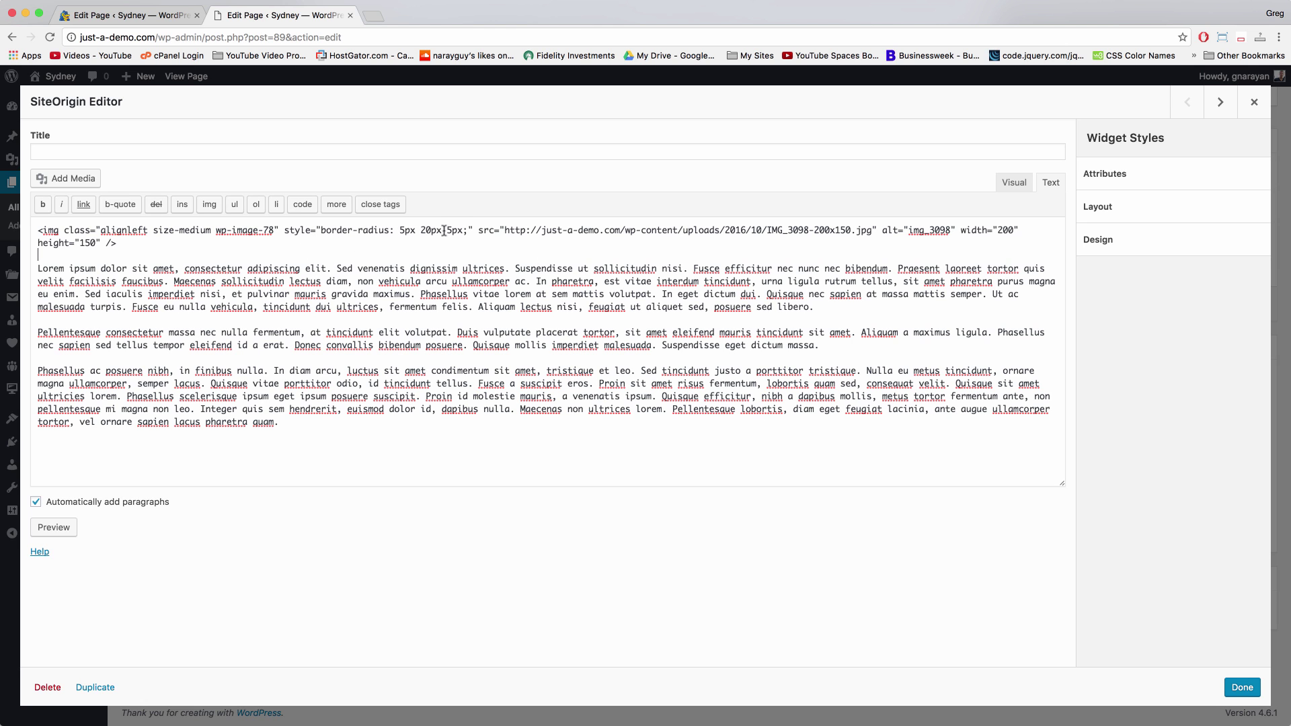
pyautogui.click(1005, 185)
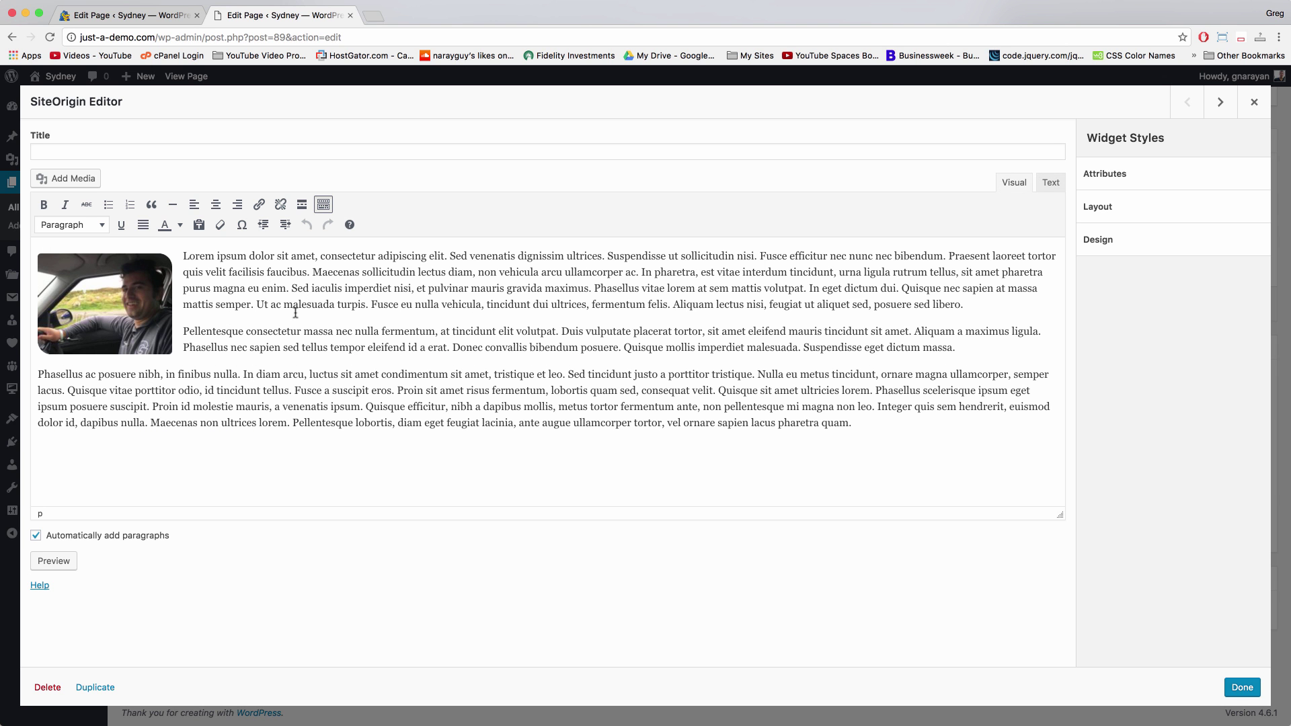
pyautogui.click(1052, 191)
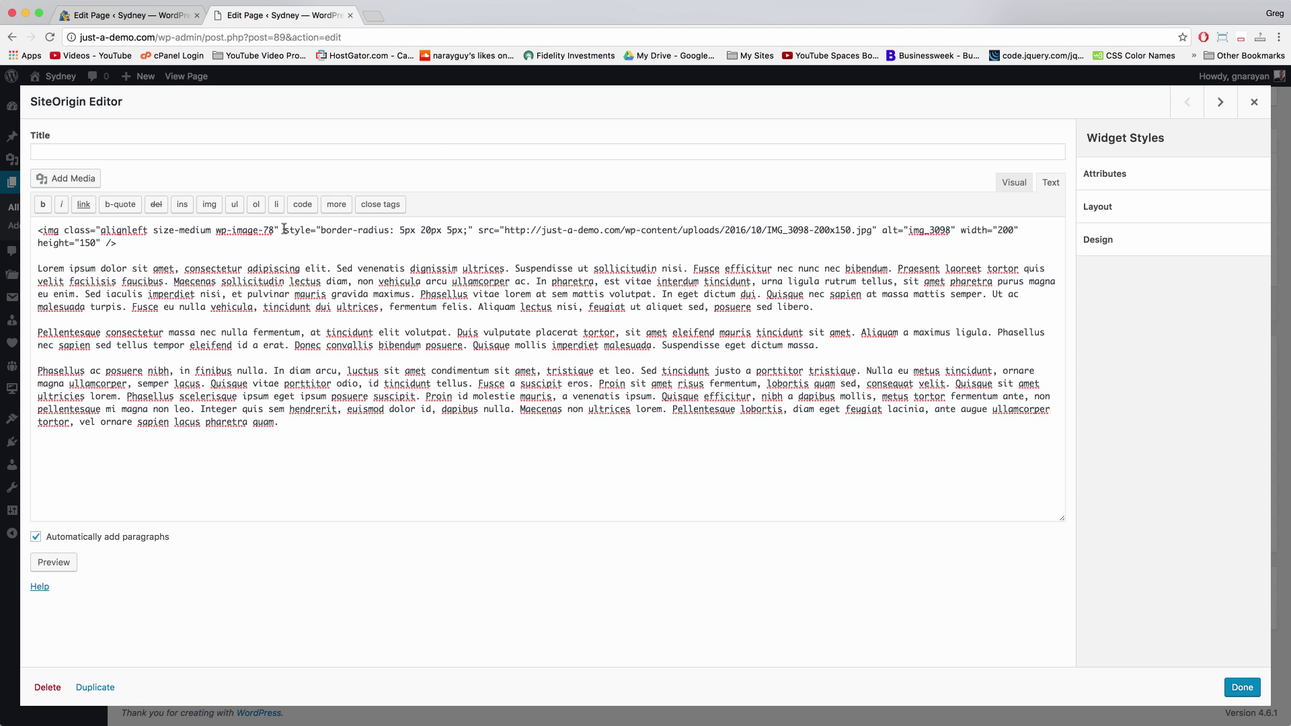
# Copy style="border-radius: 5px 20px 5px;" from the demo widget's image tag and return to the own site's About Us widget
pyautogui.moveTo(285, 230); pyautogui.dragTo(472, 226)
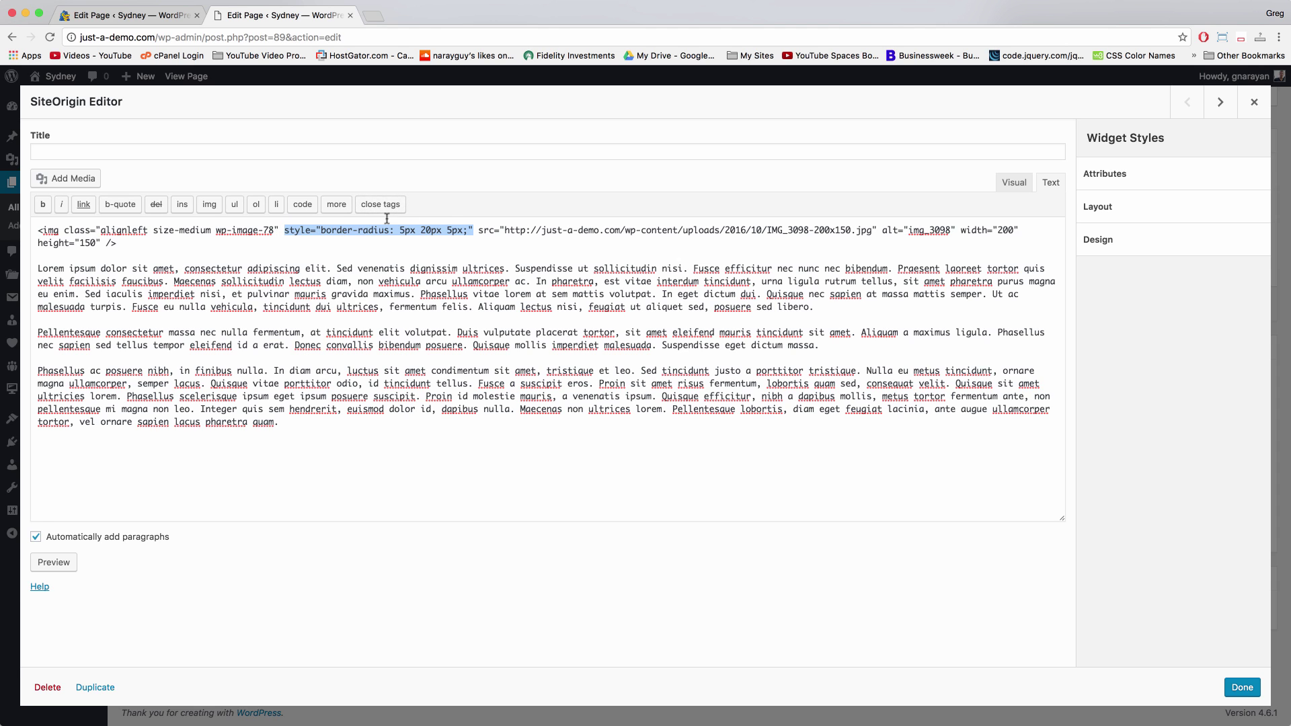
pyautogui.rightClick(341, 231)
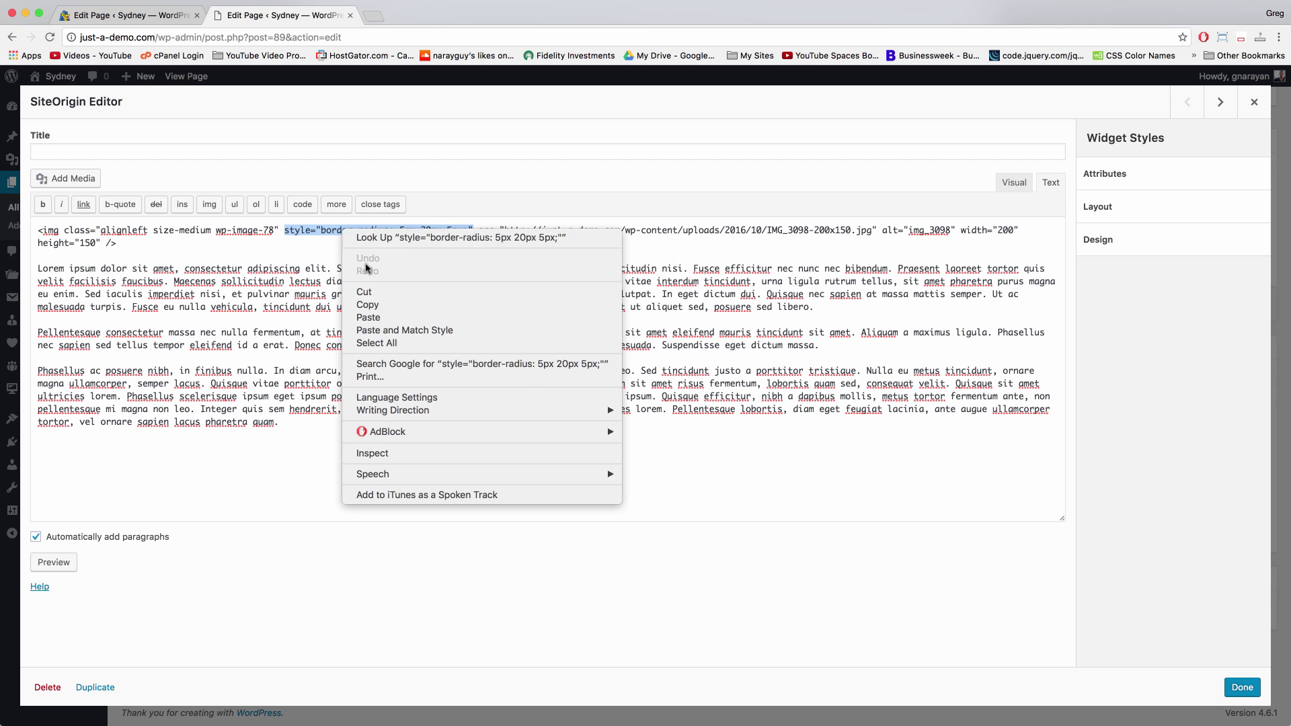
pyautogui.click(365, 303)
pyautogui.click(124, 15)
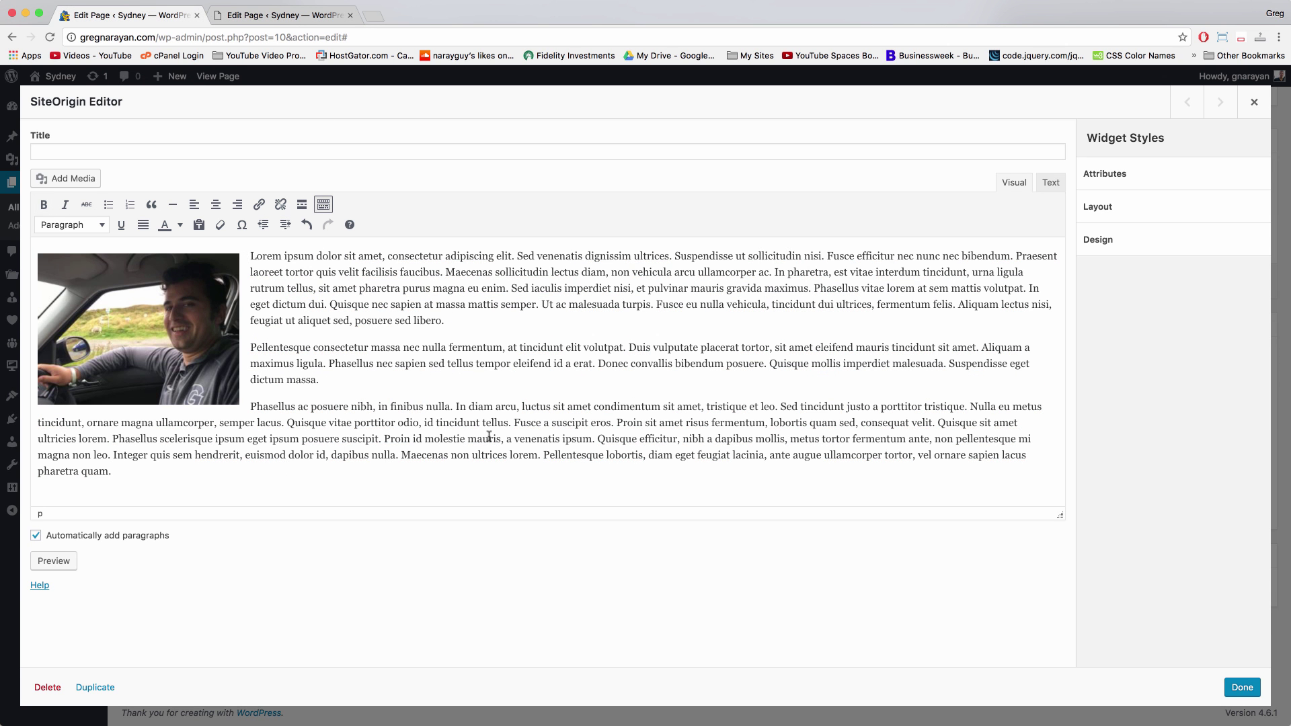
# In the widget's HTML text, paste style="border-radius: 5px 20px 5px;" into the image tag between its class and src attributes
pyautogui.click(1047, 185)
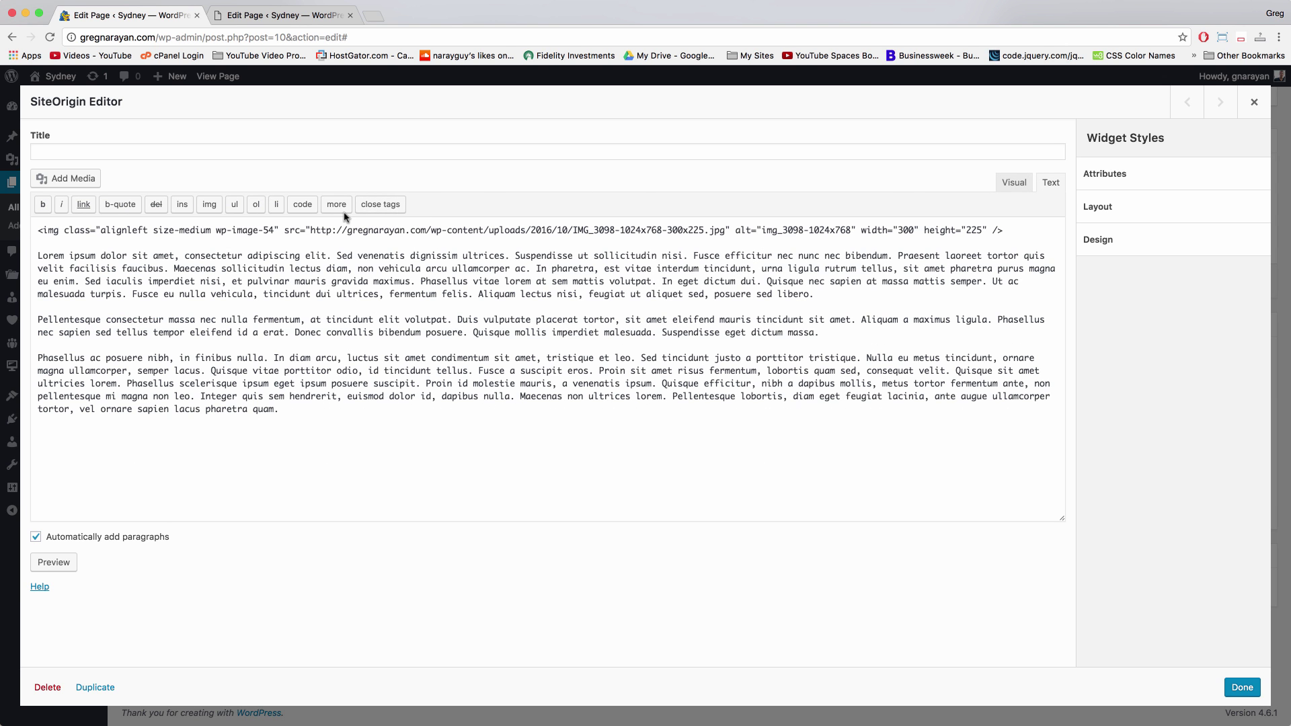
pyautogui.click(284, 230)
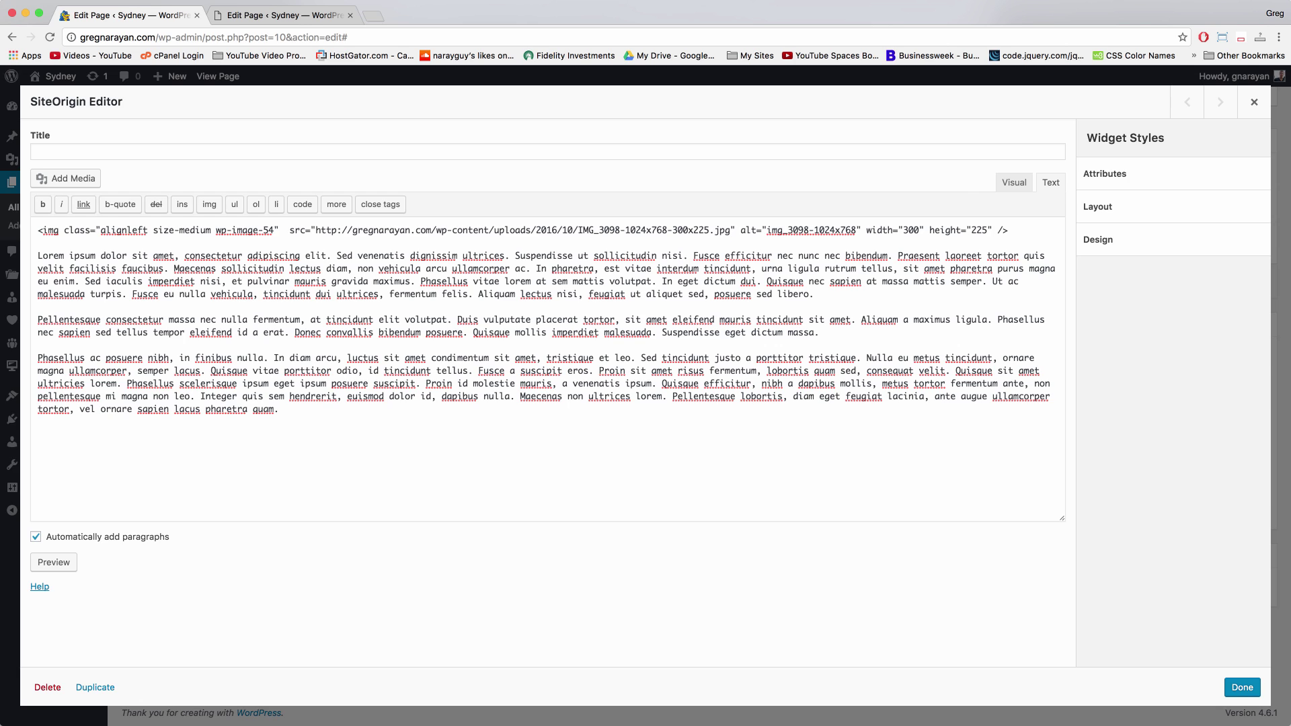
pyautogui.rightClick(285, 230)
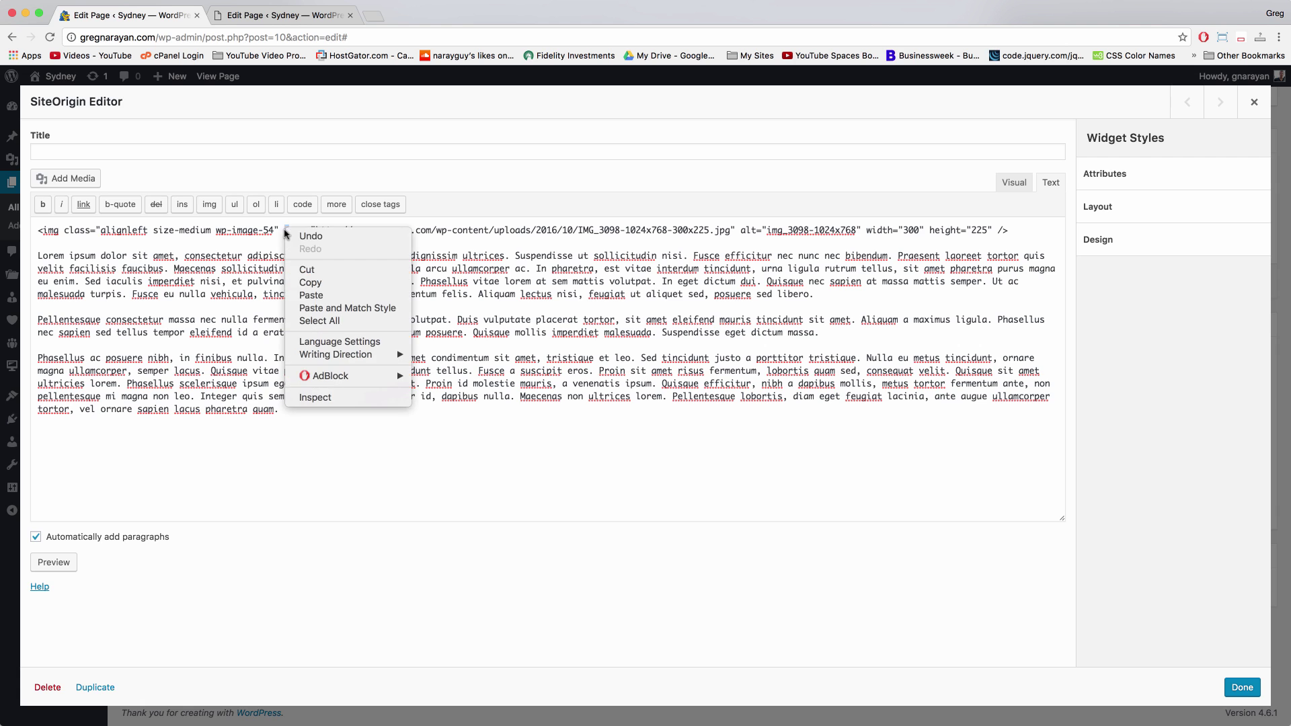
pyautogui.click(309, 297)
pyautogui.press('super+v')
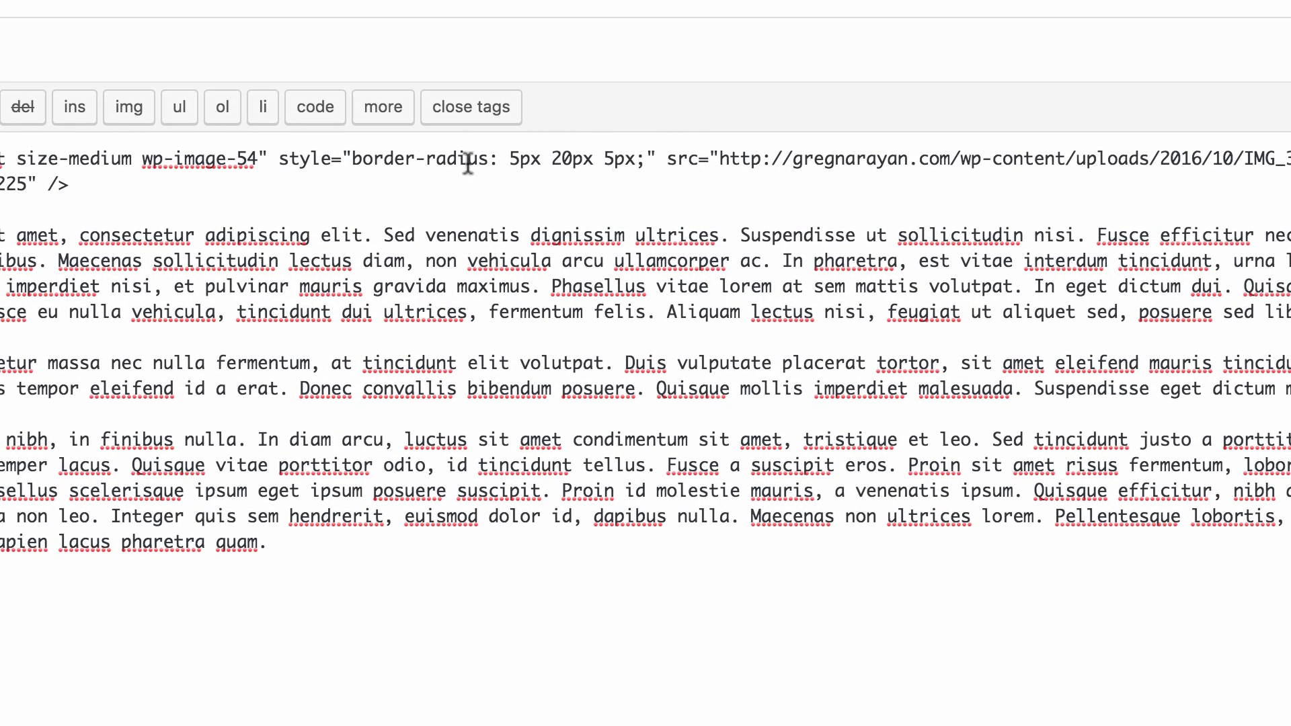
# Review the pasted border-radius values, check the image in the visual view, and finish editing the widget
pyautogui.moveTo(279, 161); pyautogui.dragTo(657, 162)
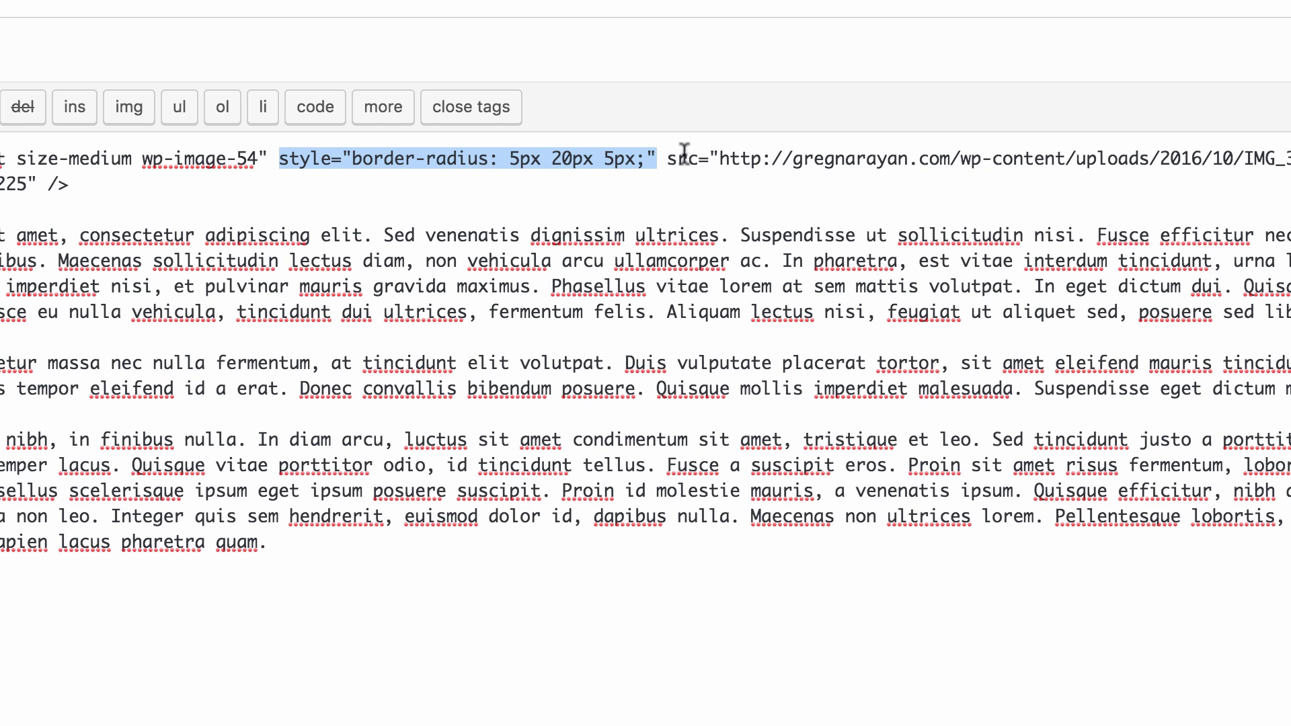
pyautogui.click(666, 169)
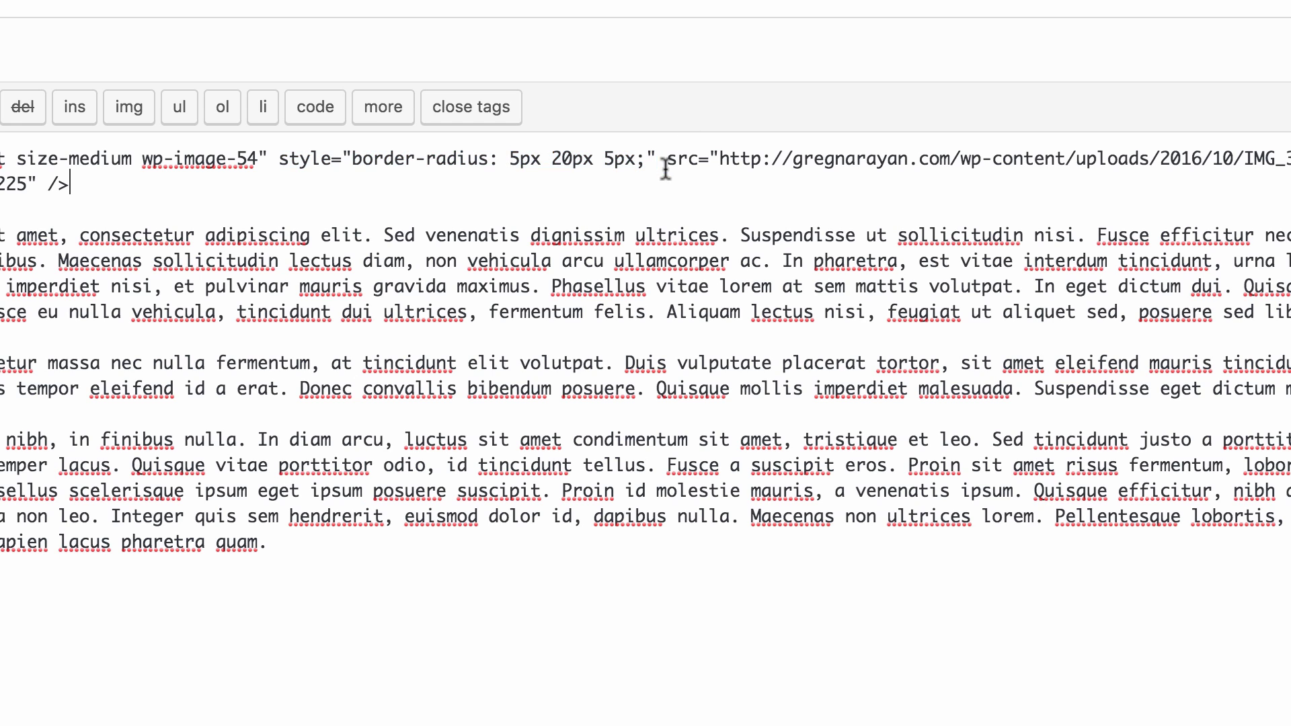
pyautogui.click(509, 162)
pyautogui.moveTo(509, 161); pyautogui.dragTo(657, 158)
pyautogui.click(569, 159)
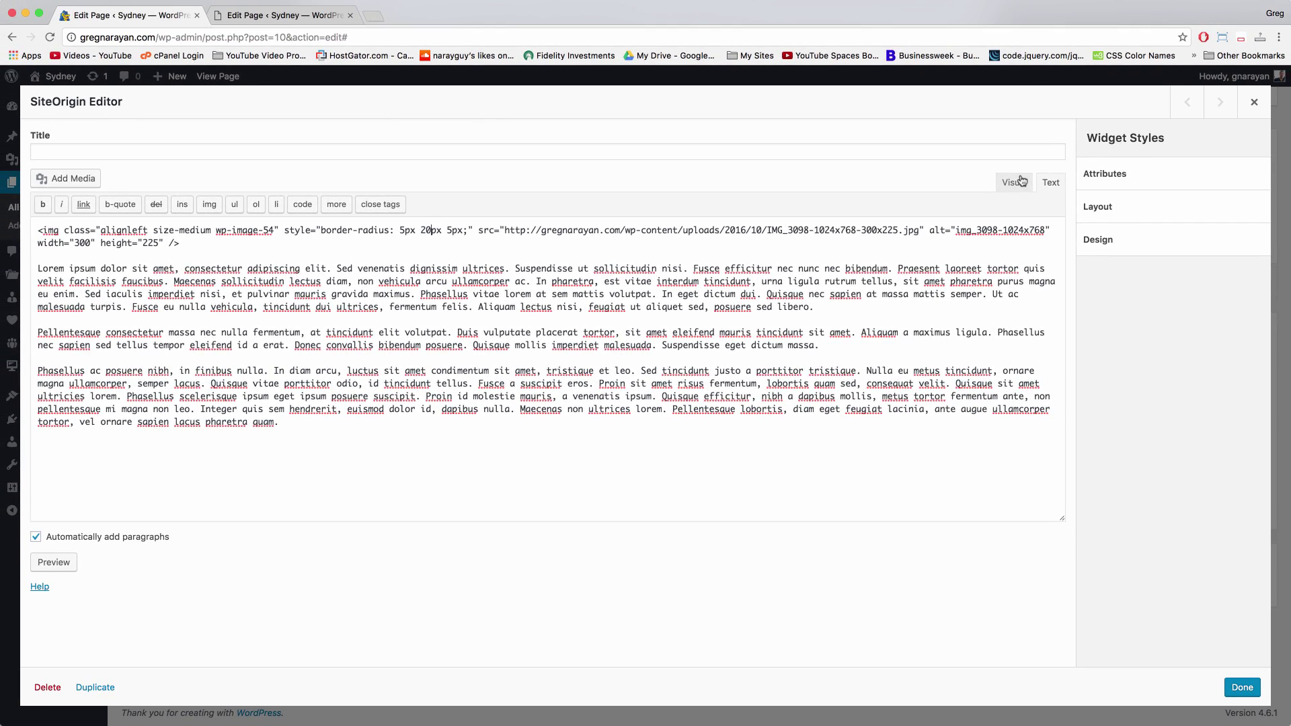
pyautogui.click(1022, 180)
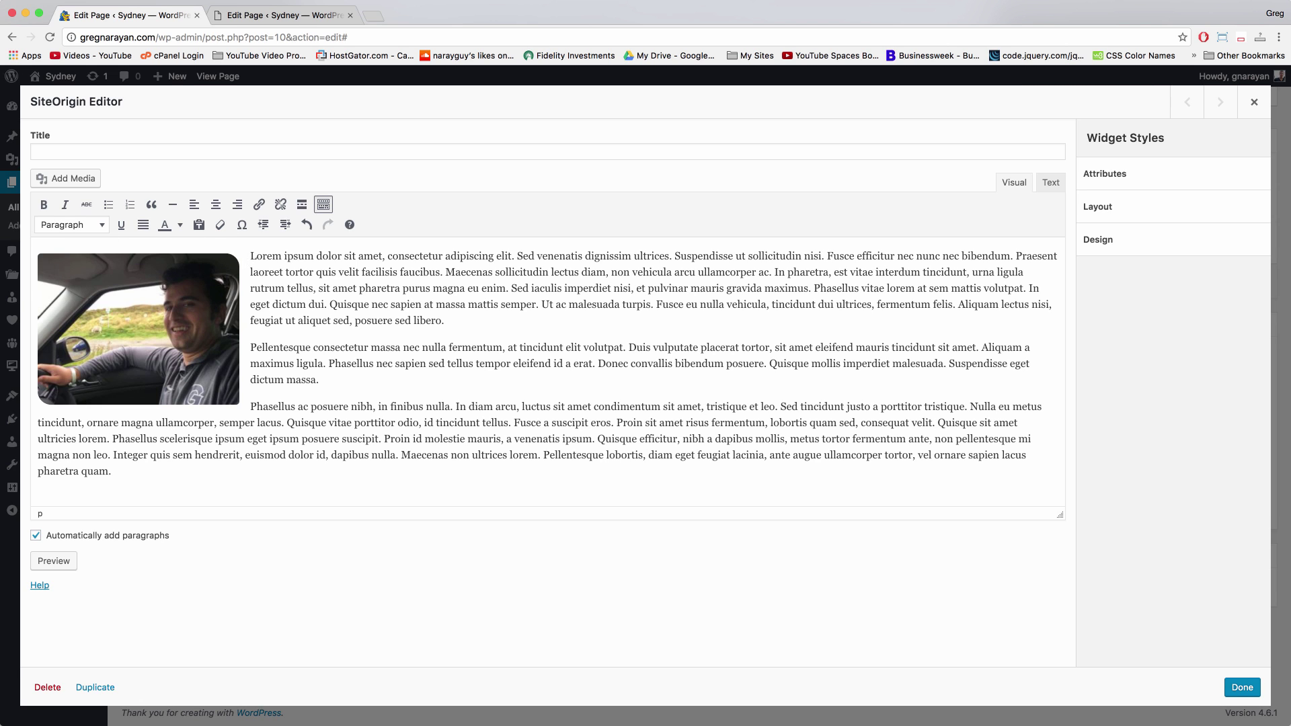
pyautogui.click(1238, 689)
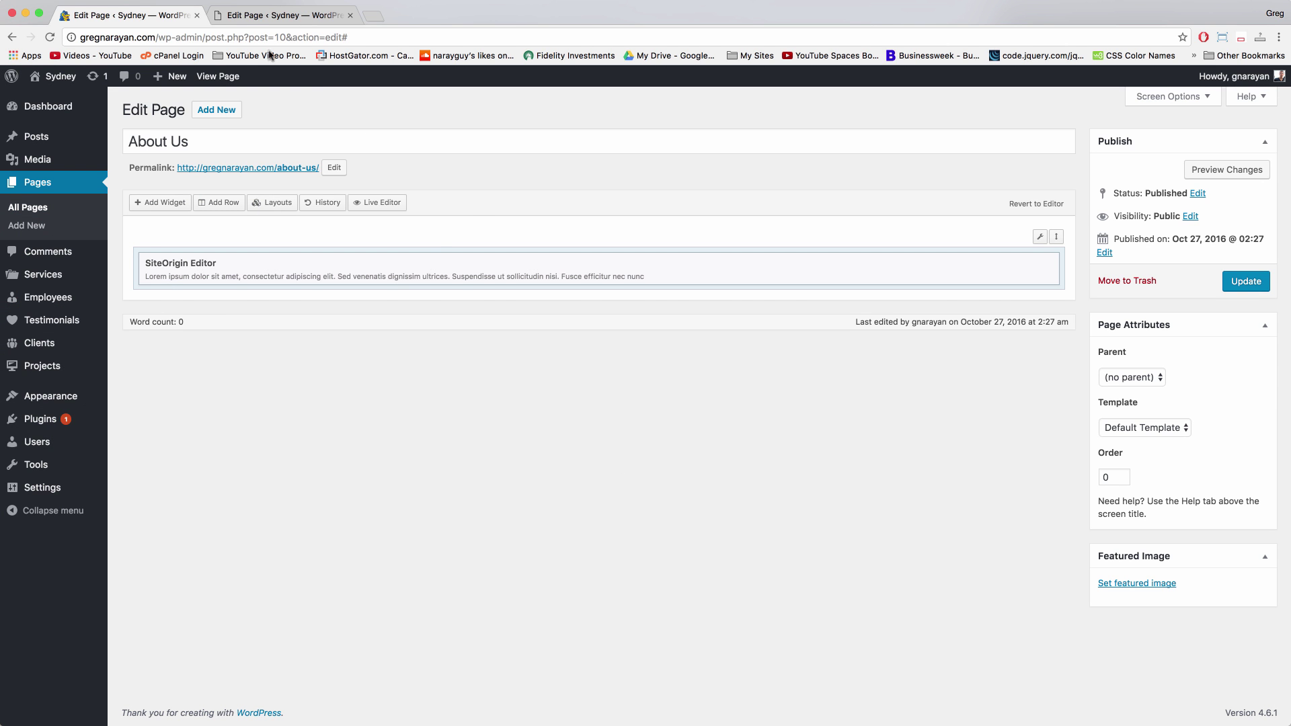
# Close the demo site's open widget, check the order of its page widgets, and return to the own site's About Us editor
pyautogui.click(258, 14)
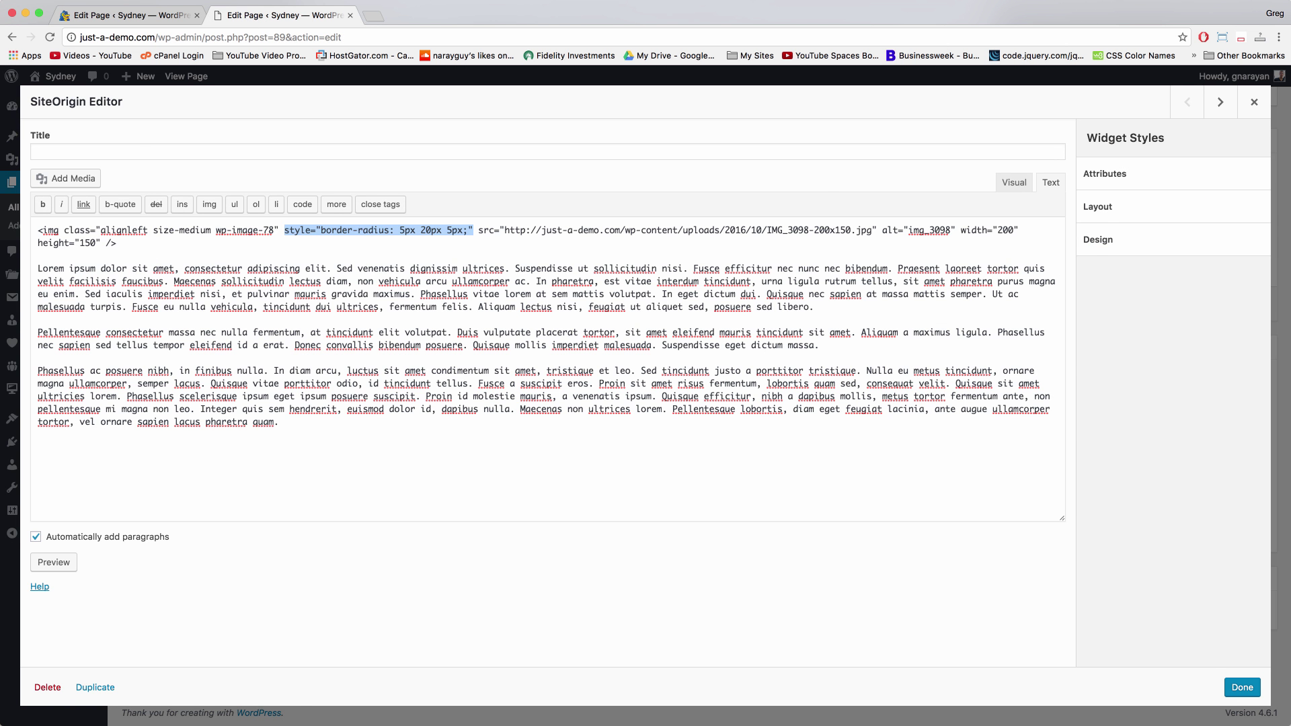
pyautogui.click(1255, 102)
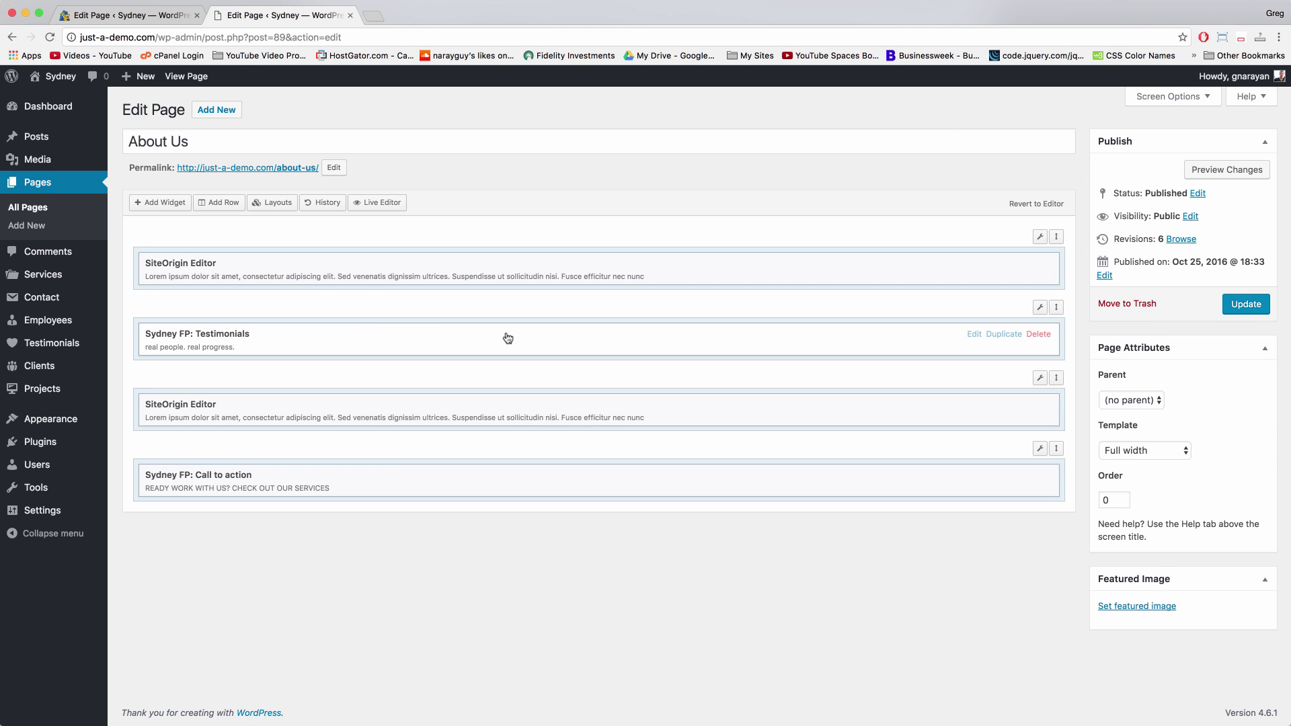
pyautogui.click(134, 15)
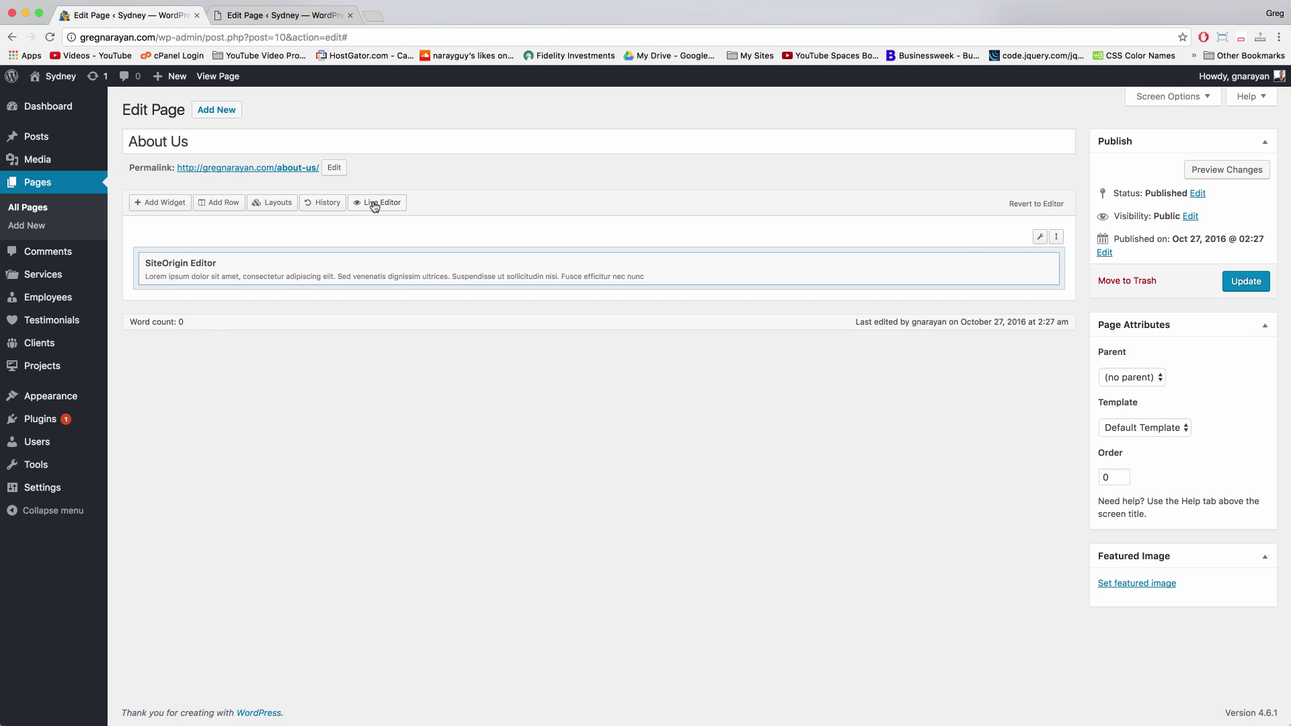
# Add a one-column row below the SiteOrigin Editor row and place a Sydney FP: Testimonials widget in it
pyautogui.click(216, 202)
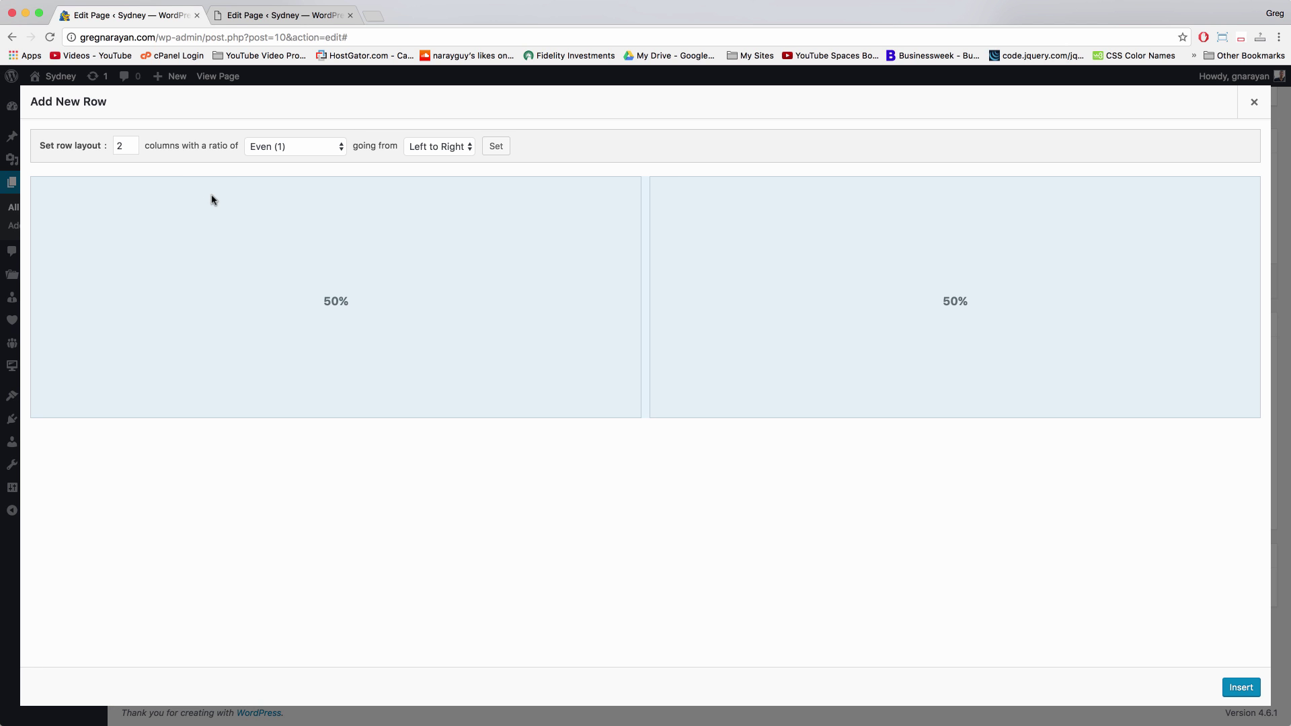
pyautogui.click(131, 148)
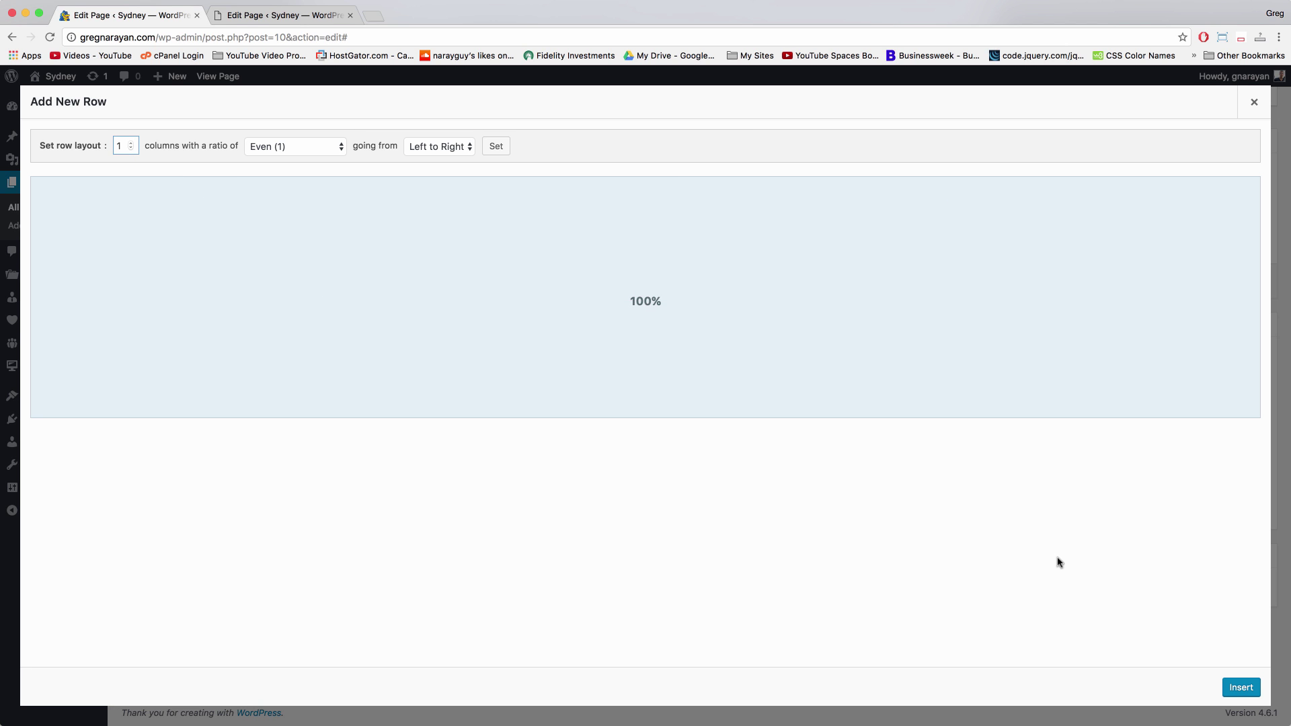
pyautogui.click(1241, 687)
pyautogui.click(454, 355)
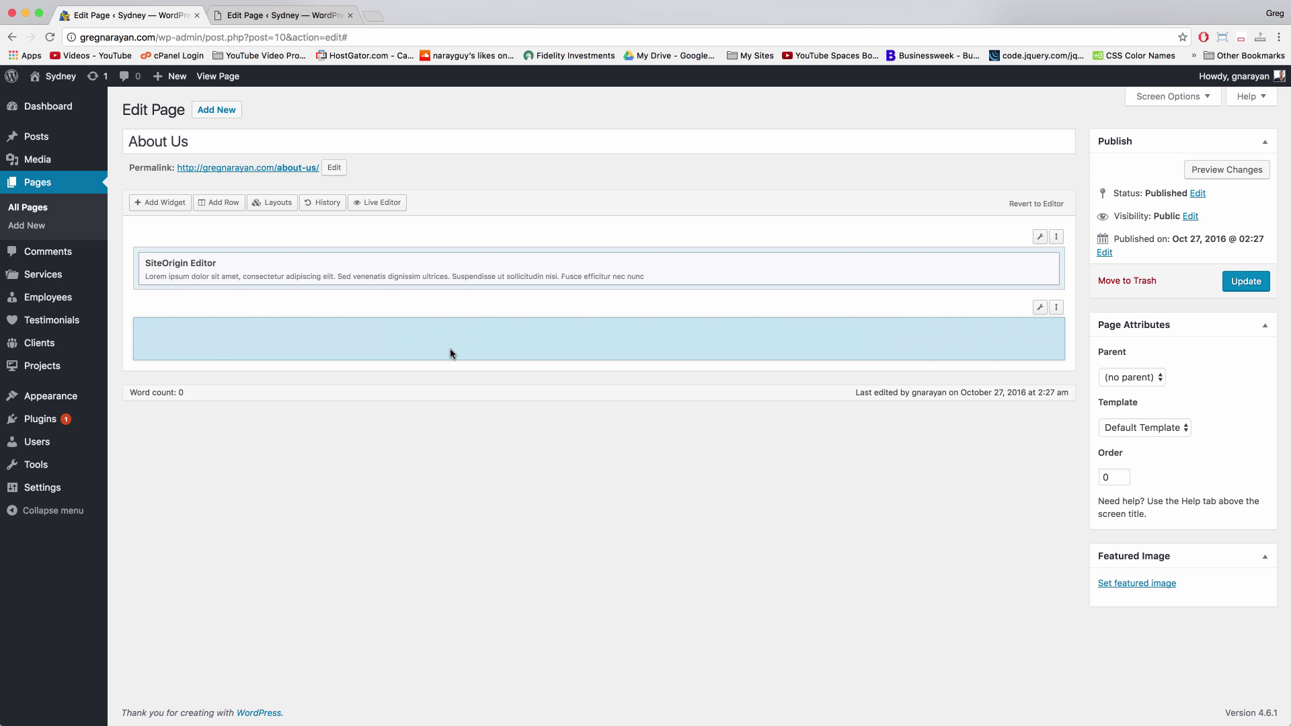
pyautogui.click(154, 203)
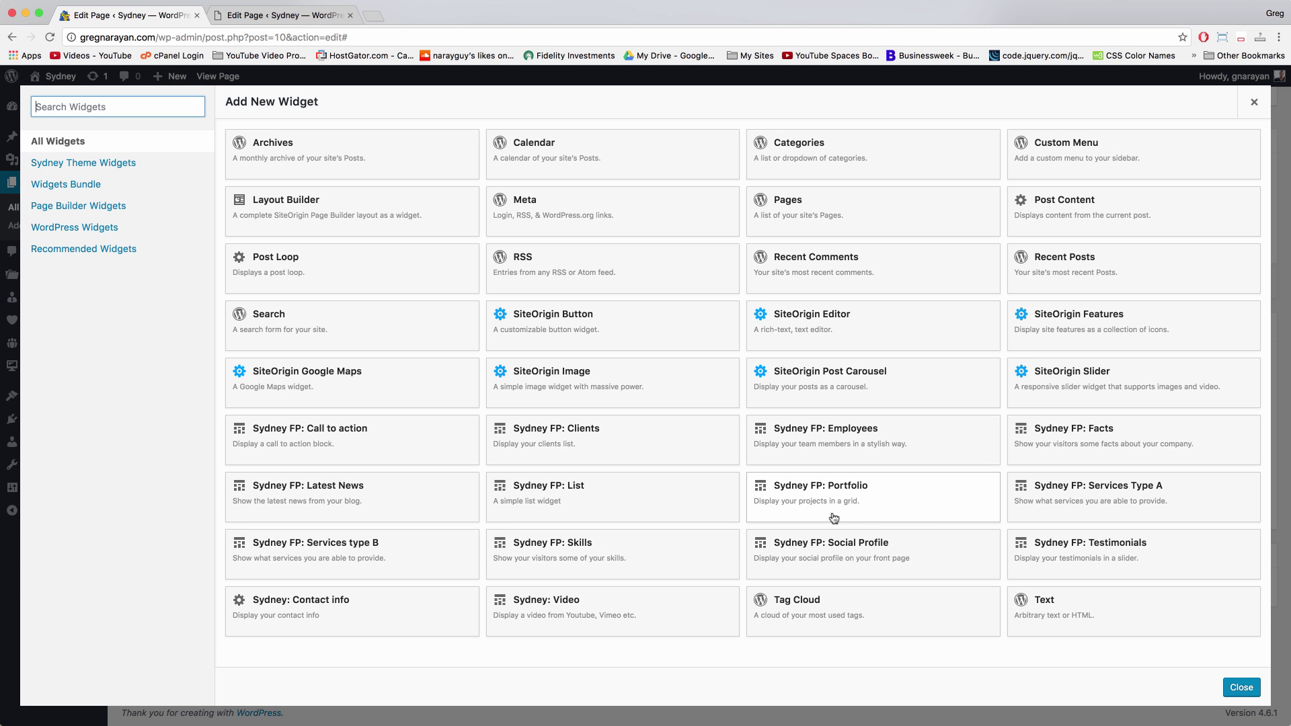
pyautogui.click(1120, 556)
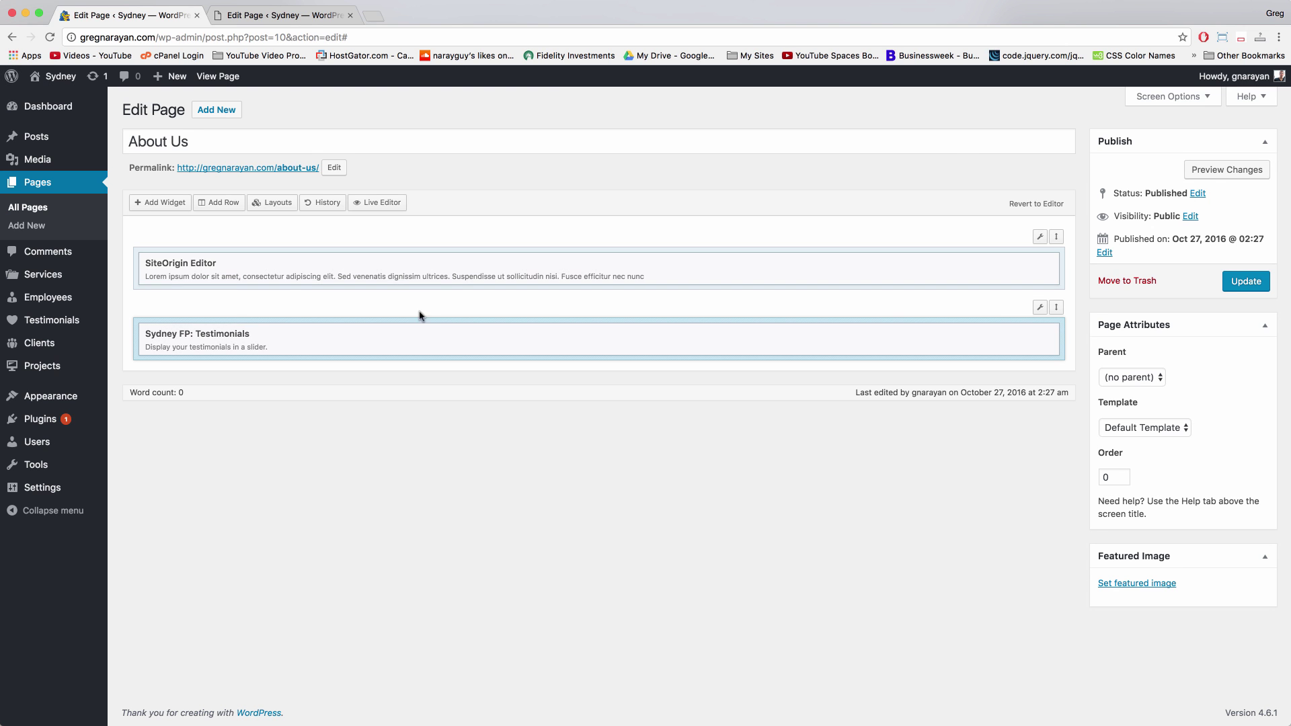
# Title the Testimonials widget "real people. real progress.", leave the button and category slug fields empty, and save the widget
pyautogui.click(528, 337)
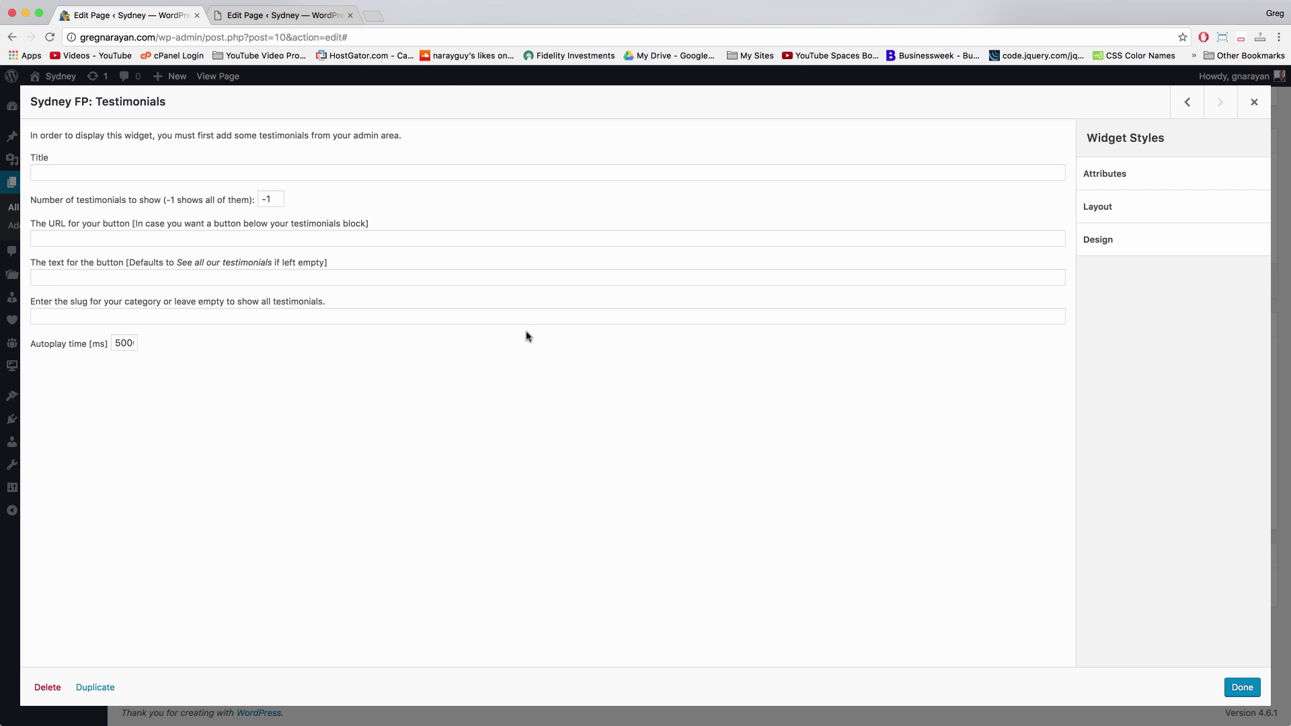
pyautogui.click(82, 171)
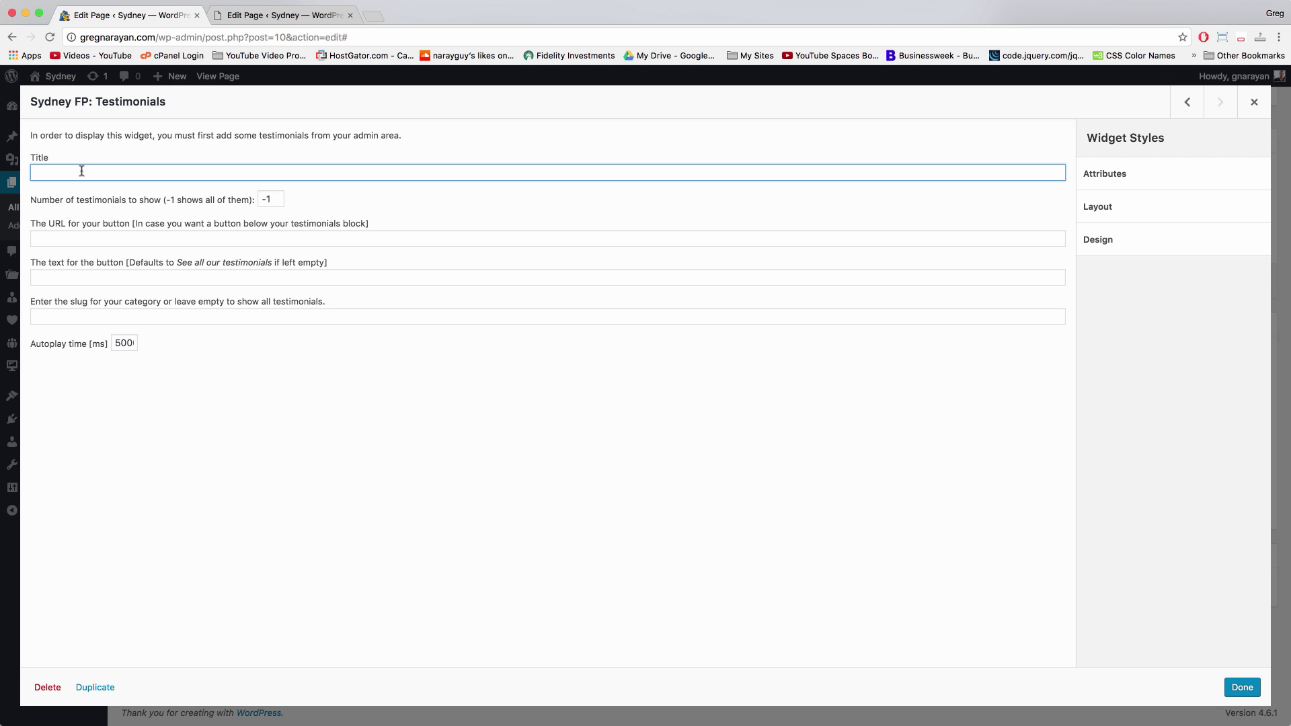
pyautogui.write('real people. real progress.')
pyautogui.click(78, 239)
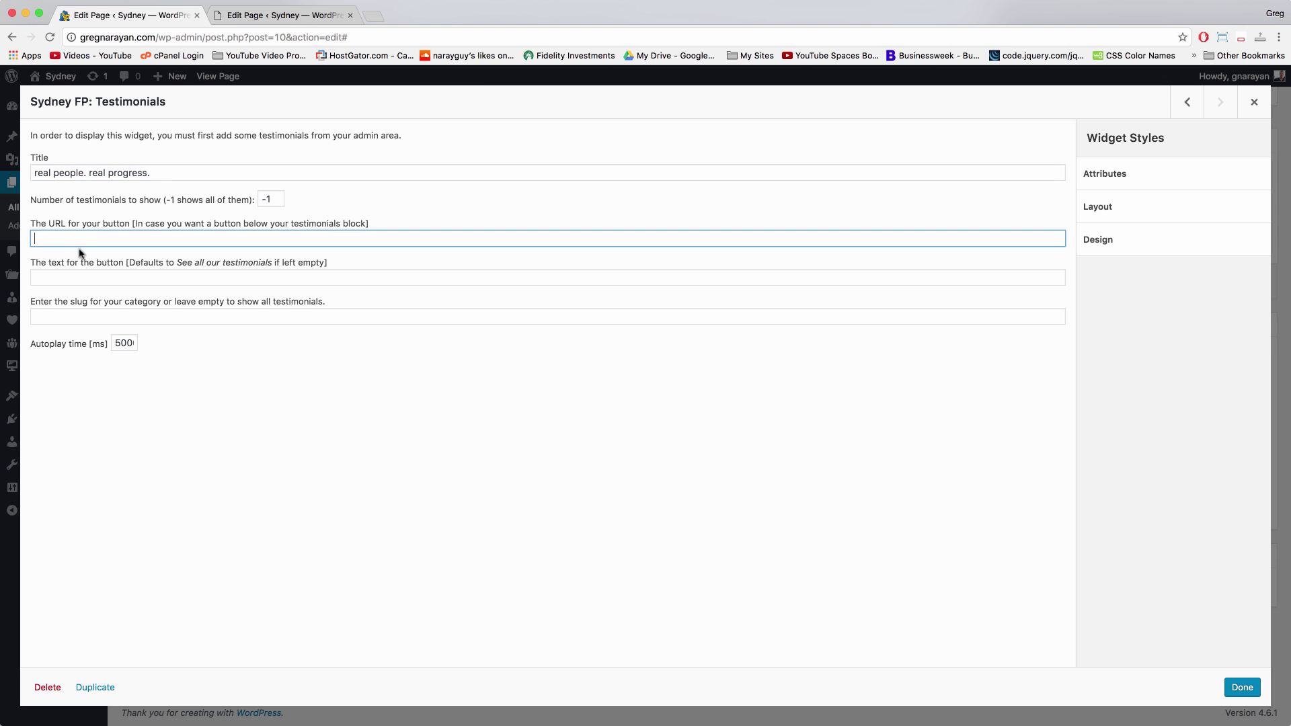
pyautogui.click(95, 272)
pyautogui.click(95, 313)
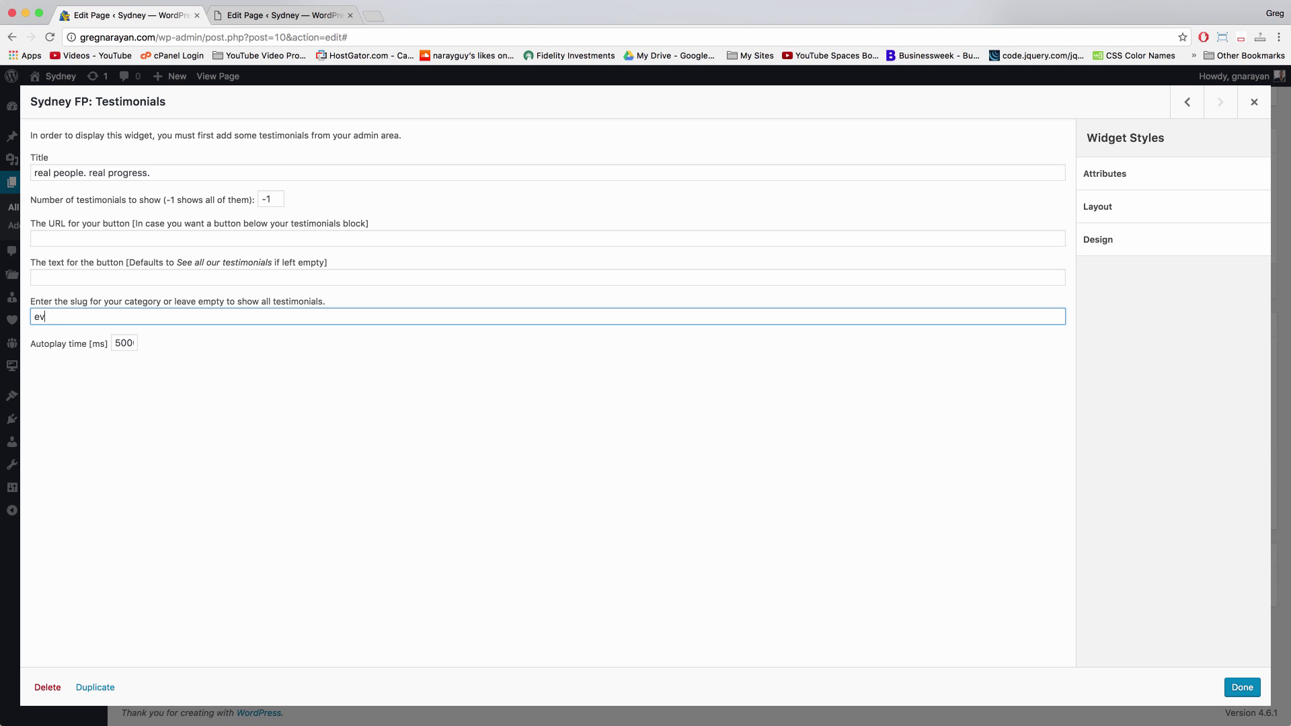
pyautogui.click(215, 365)
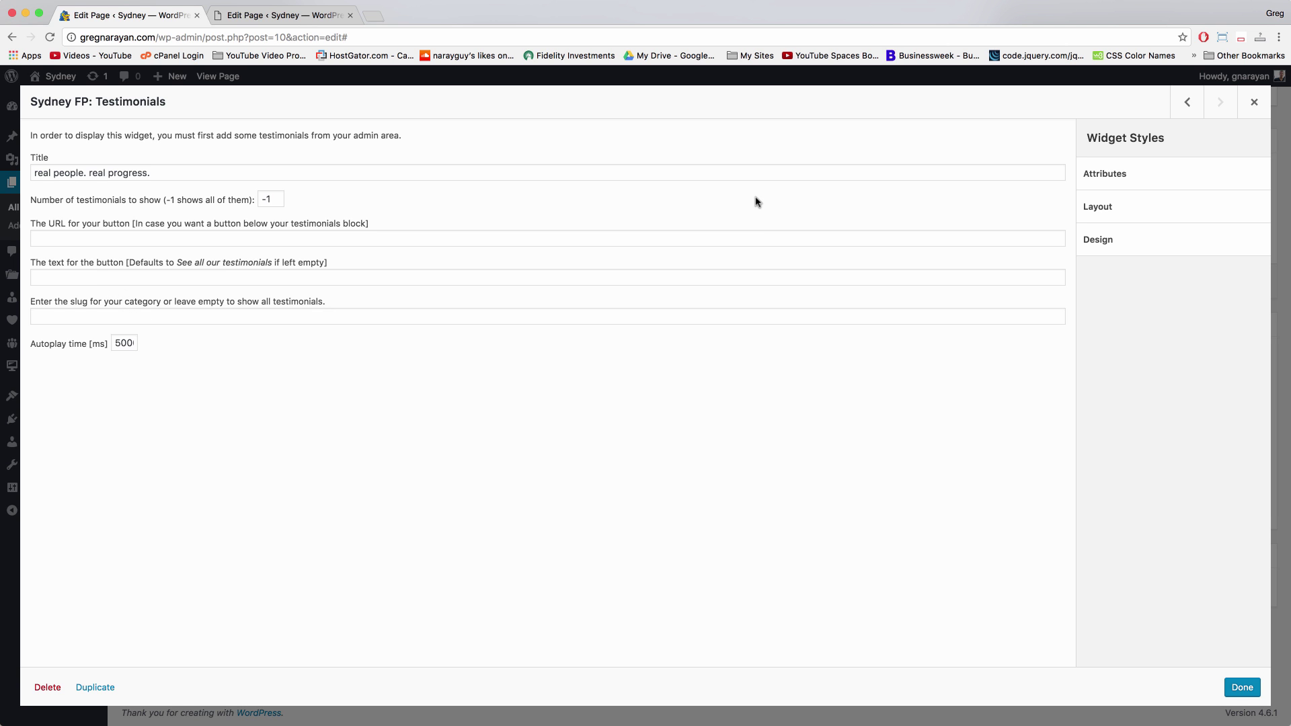
pyautogui.click(1242, 686)
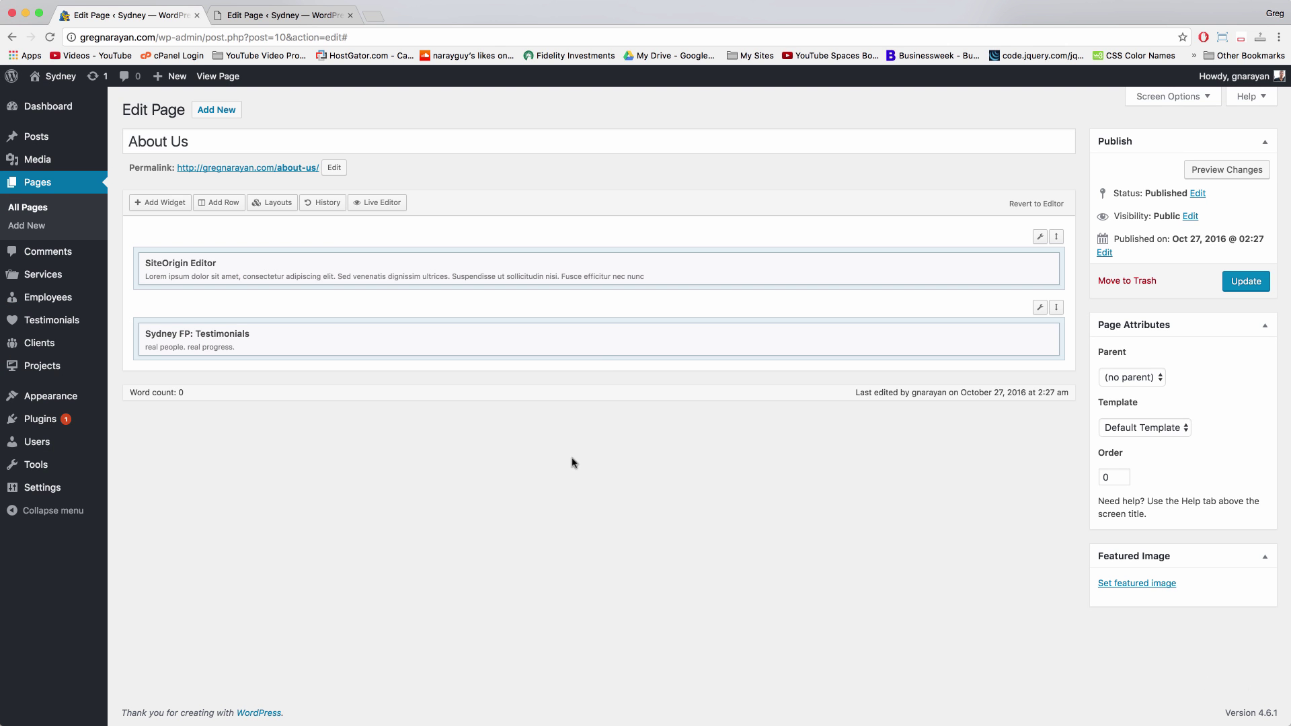
# Open the Testimonials row's settings and set its row layout to Full Width
pyautogui.moveTo(1038, 309)
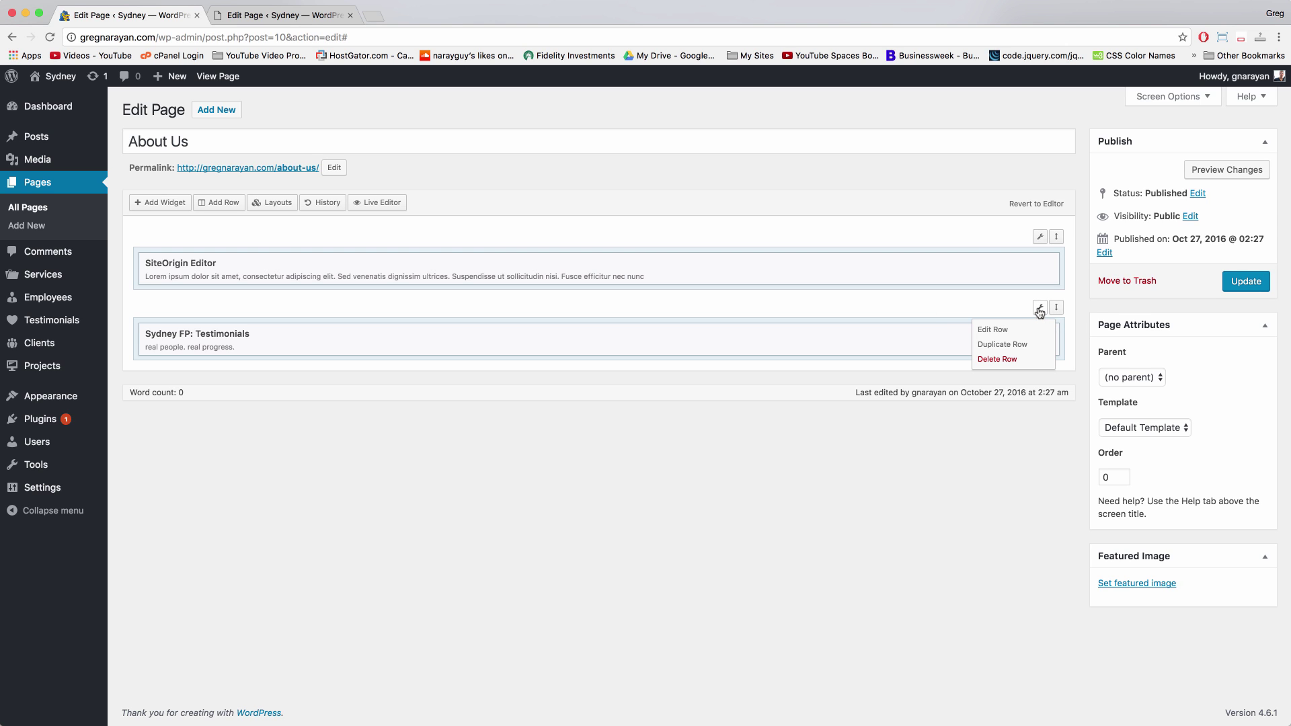
pyautogui.click(1040, 310)
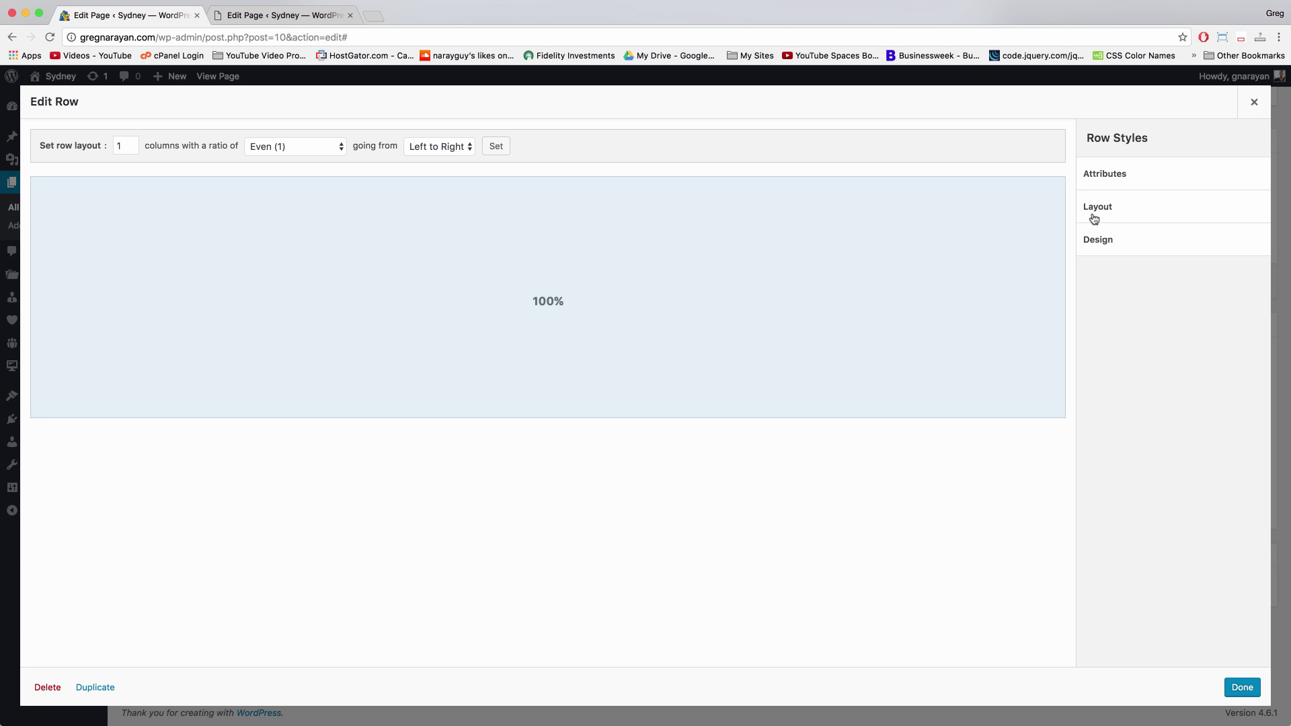
pyautogui.click(1098, 214)
pyautogui.click(1146, 482)
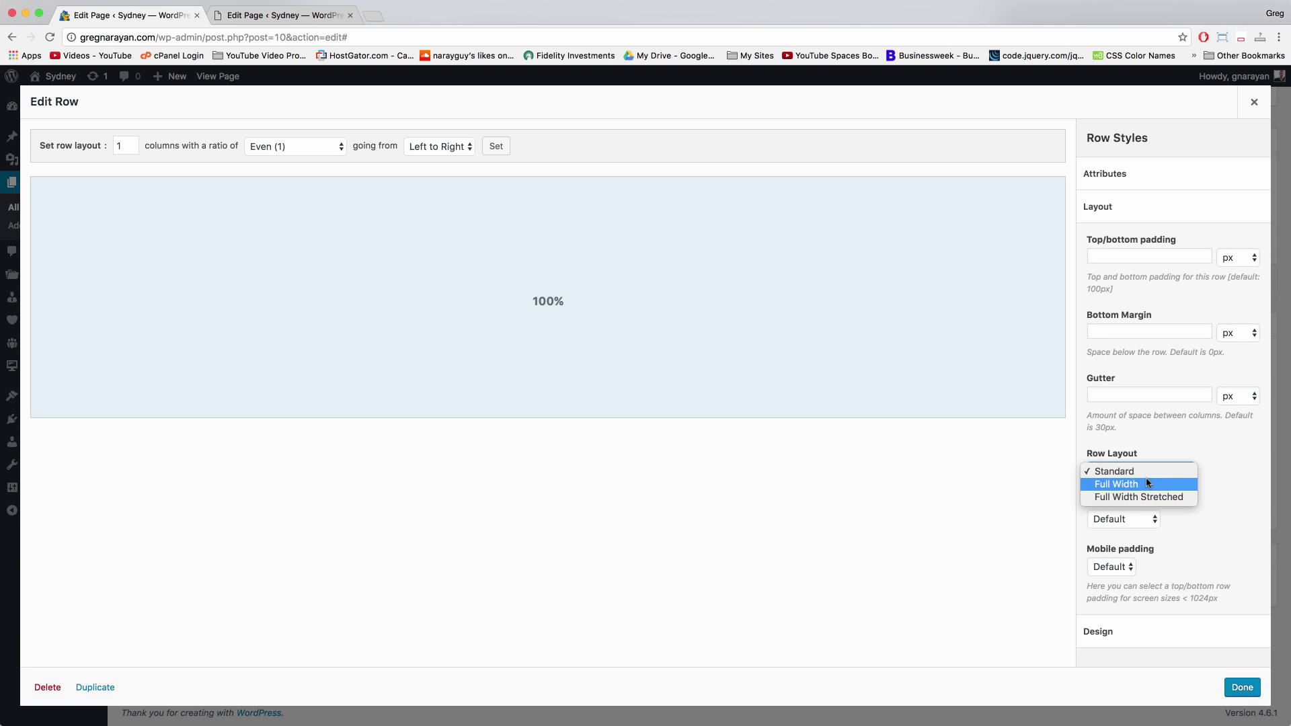
pyautogui.click(1125, 485)
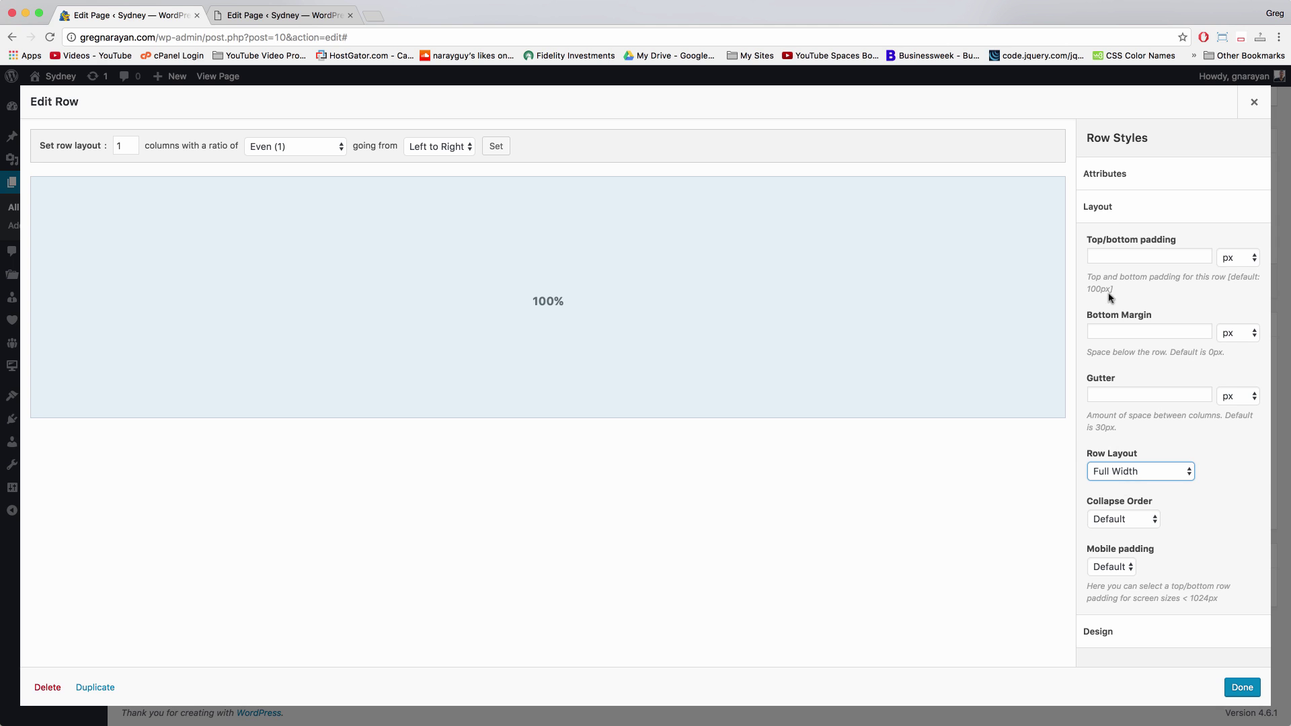
# Set the Testimonials row's background color to #bababa in its design styles and finish editing the row
pyautogui.click(1114, 213)
pyautogui.click(1130, 249)
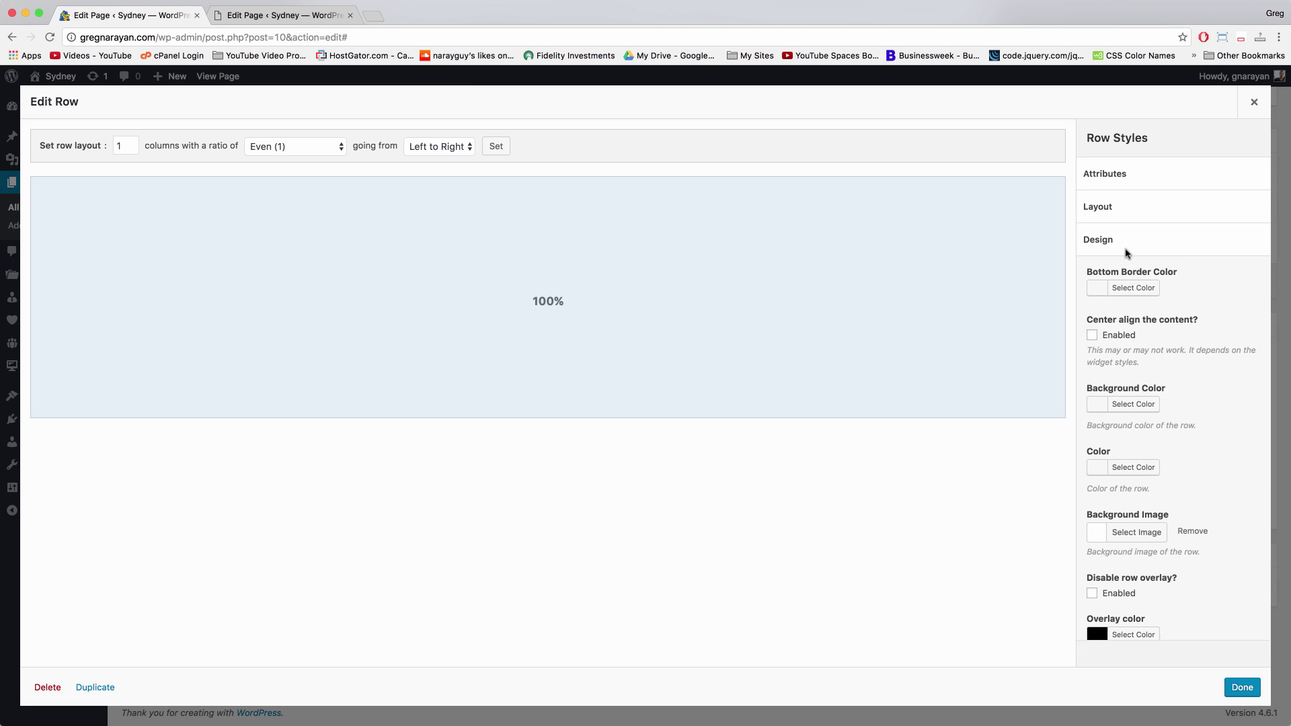
pyautogui.click(1131, 405)
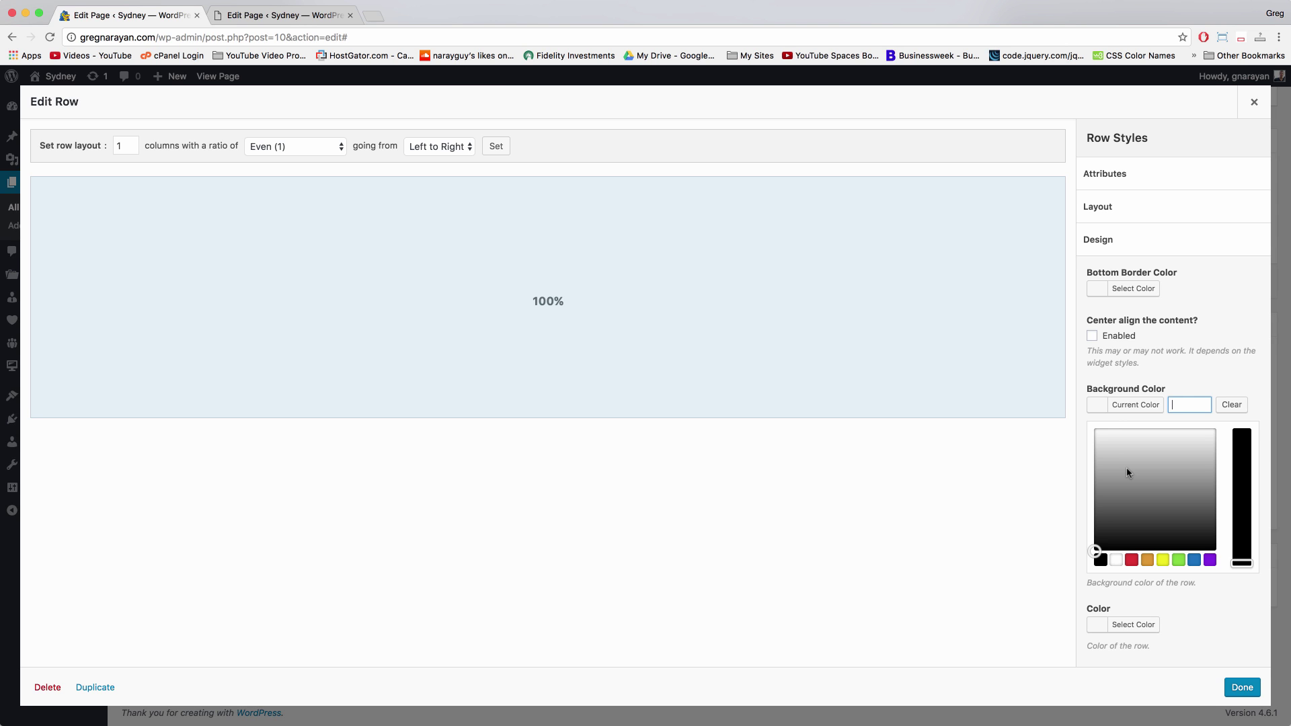
pyautogui.write('#bababa')
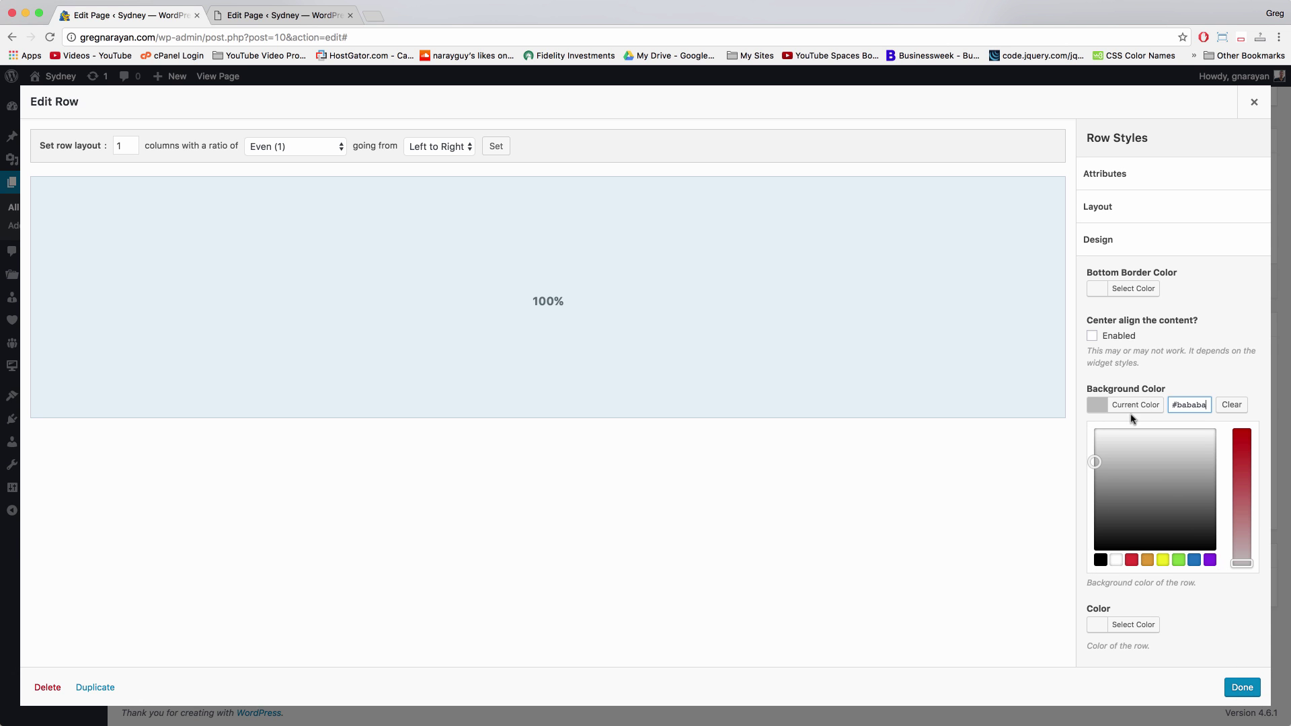
pyautogui.click(1242, 689)
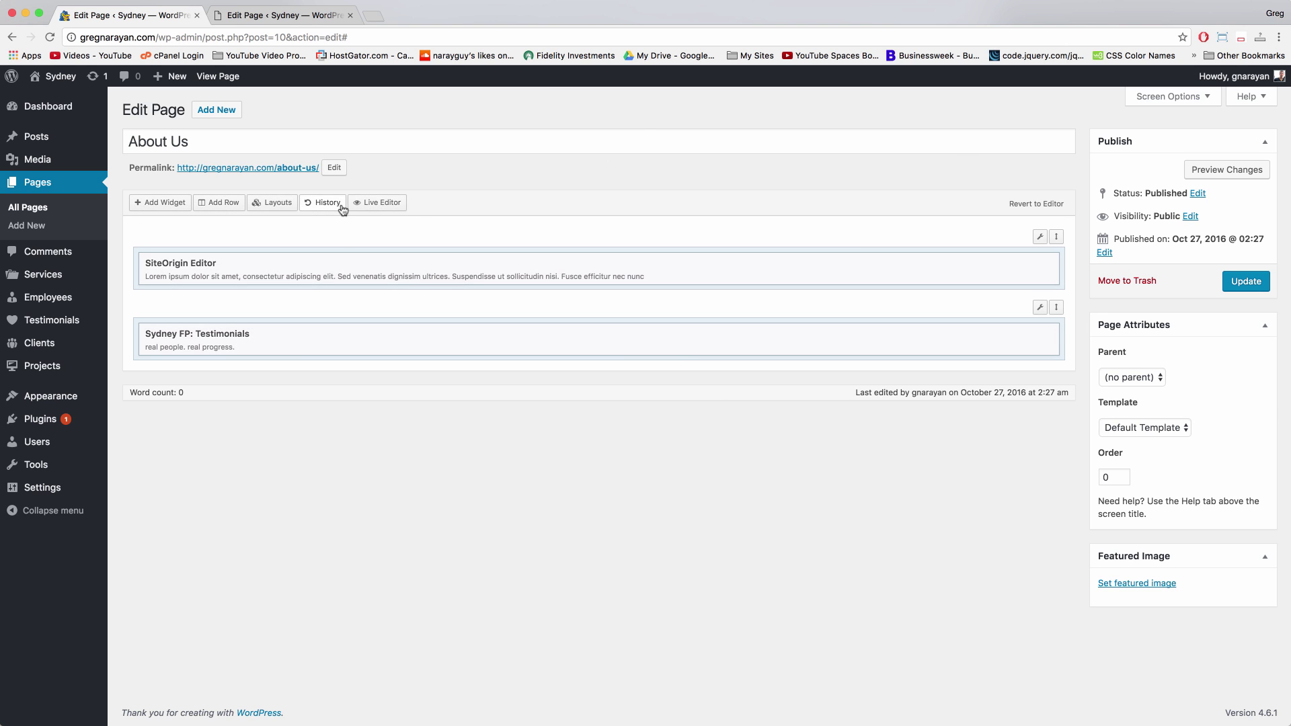
# Add a one-column row below the Testimonials row and place a SiteOrigin Editor widget in it
pyautogui.click(216, 204)
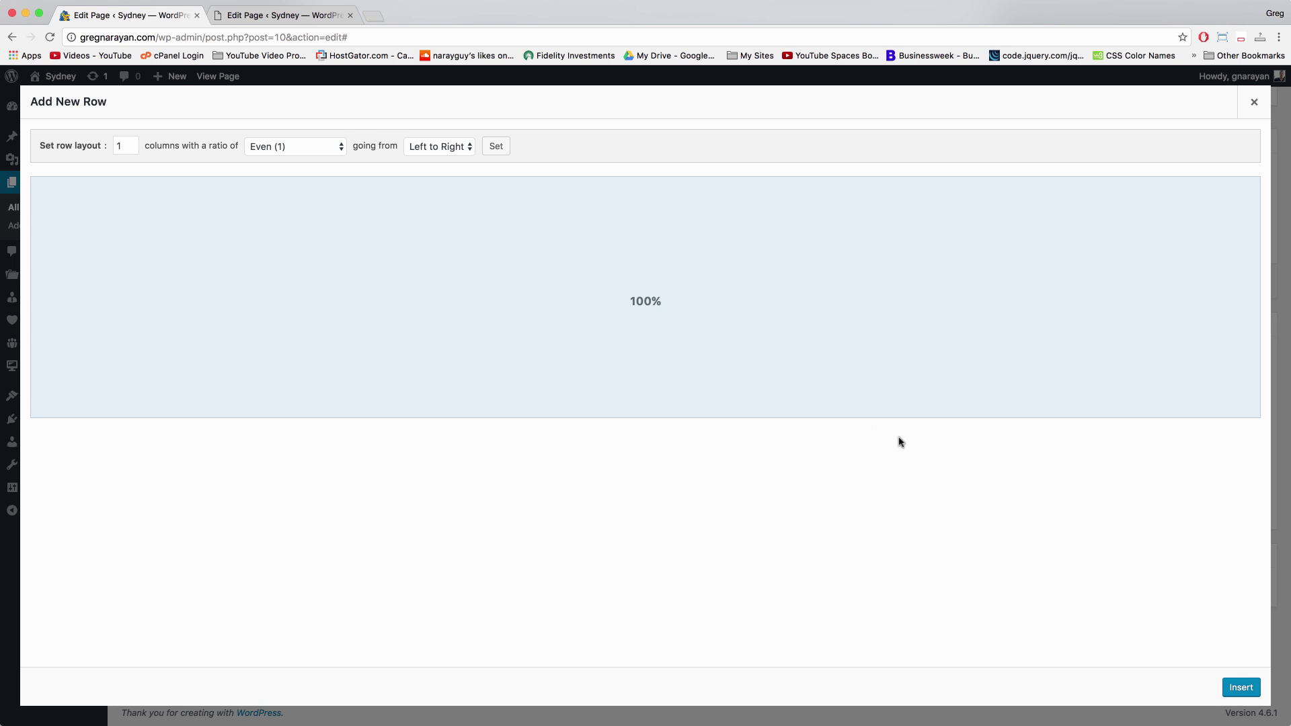
pyautogui.click(1241, 687)
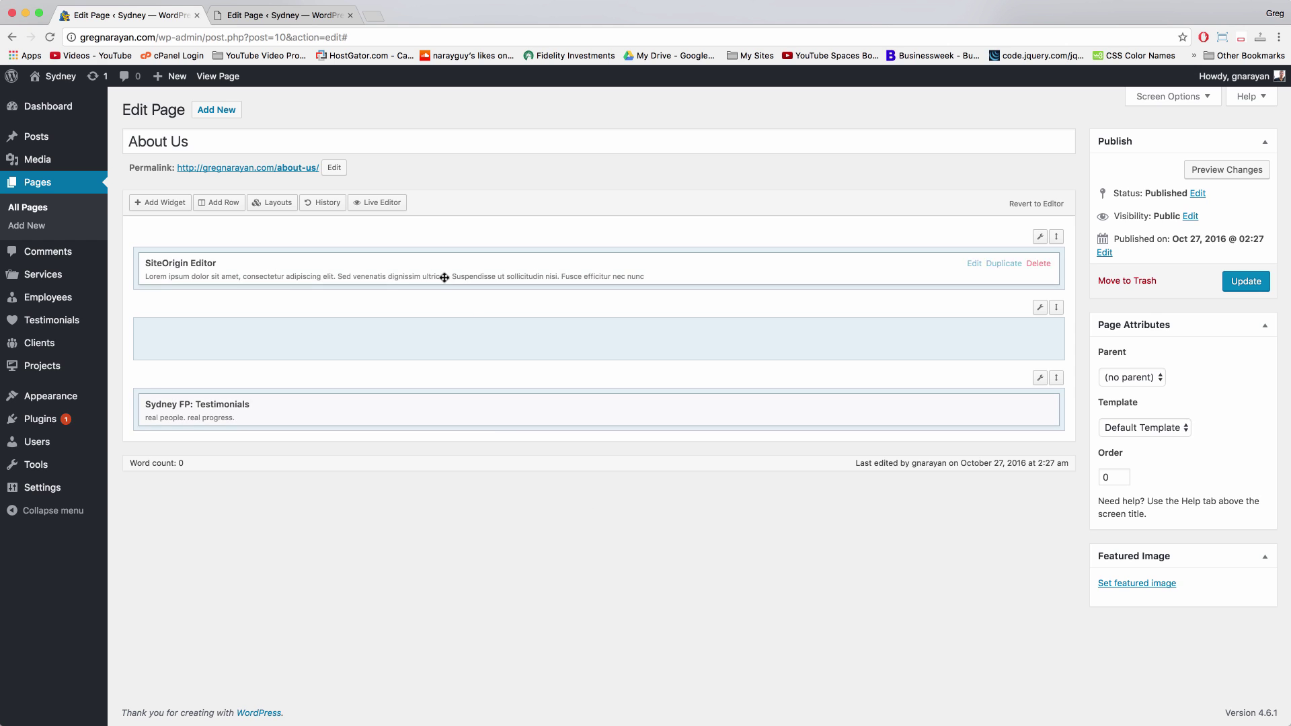
pyautogui.click(464, 343)
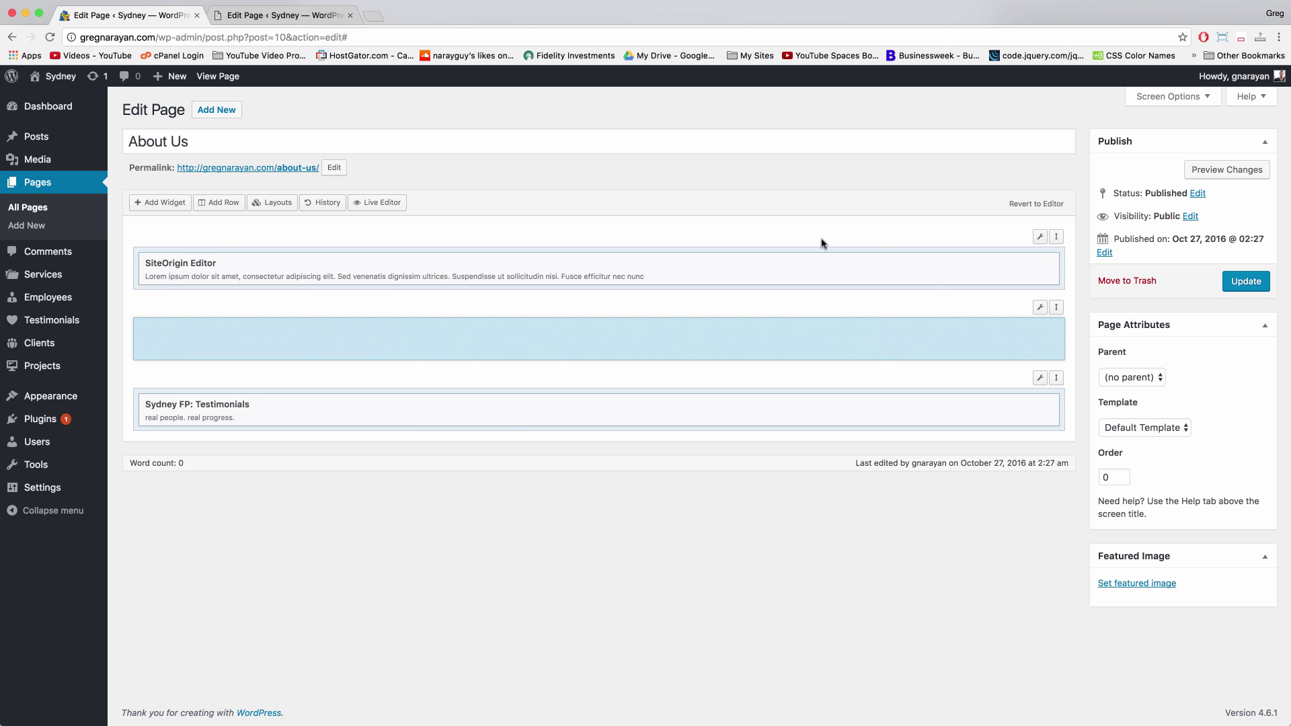
pyautogui.moveTo(1060, 307); pyautogui.dragTo(1059, 392)
pyautogui.click(166, 204)
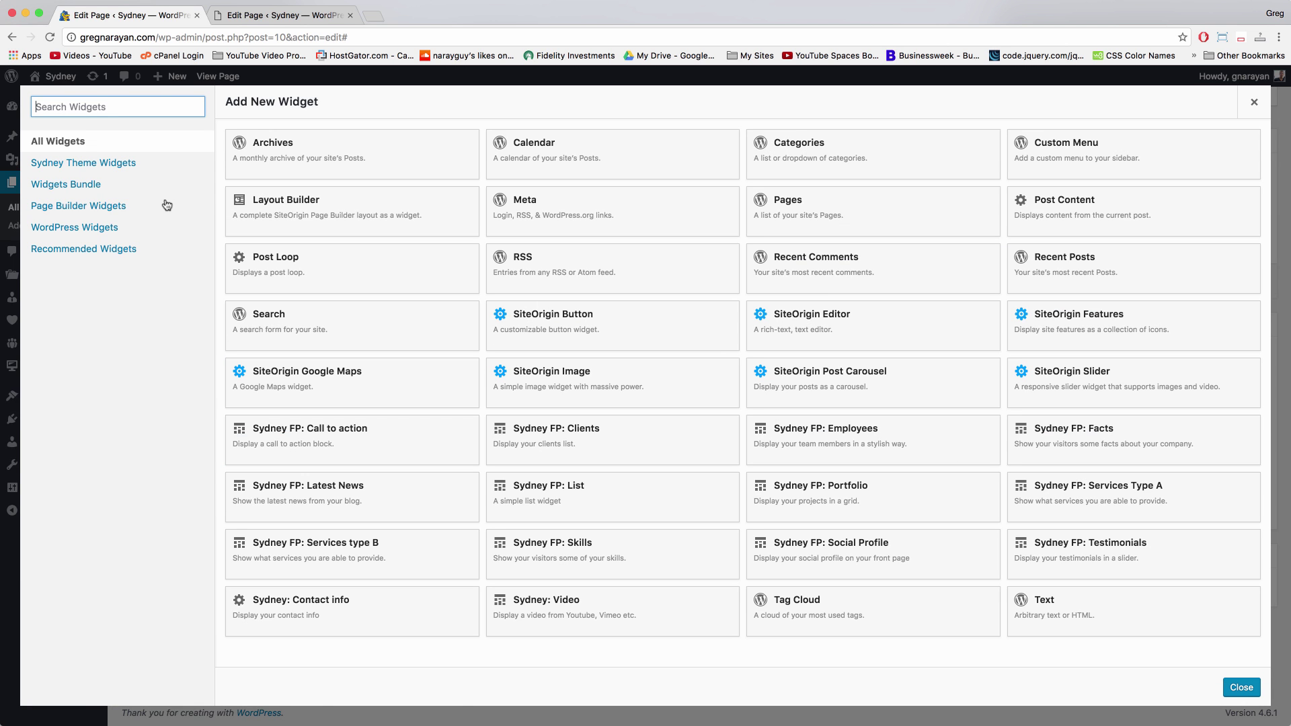
pyautogui.click(816, 326)
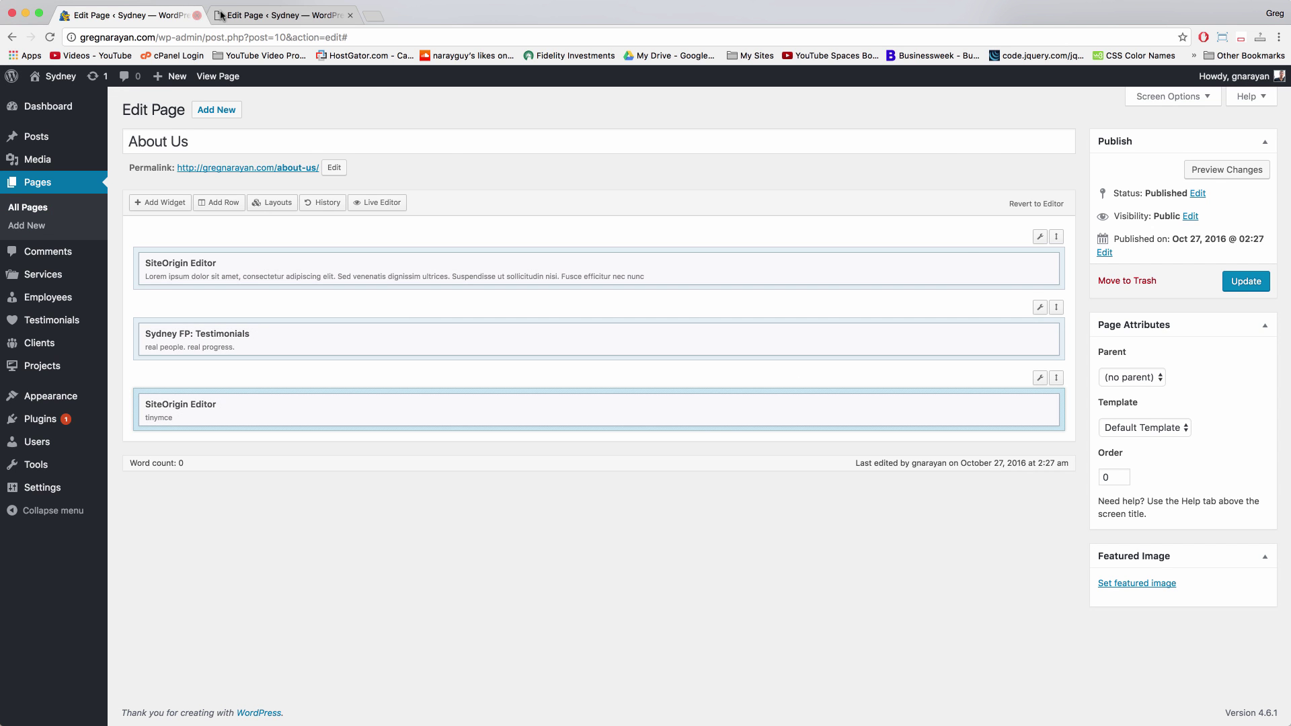
# View the demo site's About Us page and copy the three lorem ipsum paragraphs beside the cats picture
pyautogui.click(252, 15)
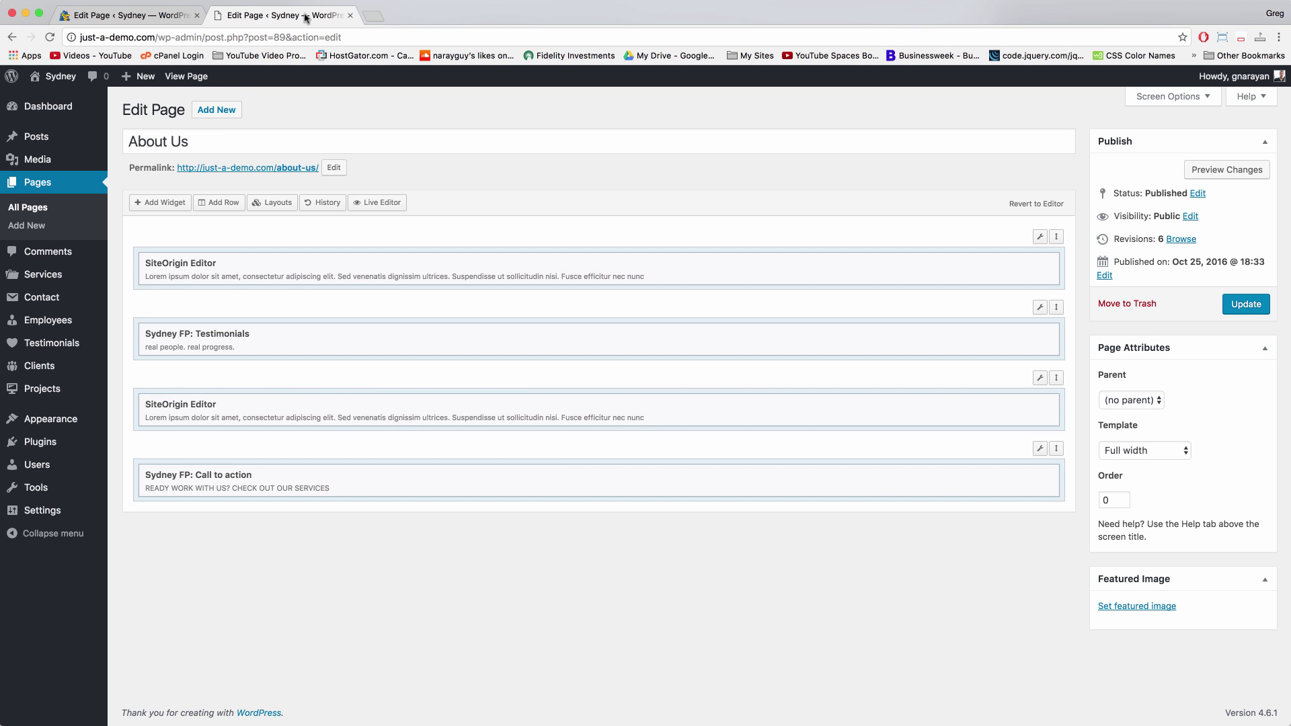
pyautogui.click(187, 78)
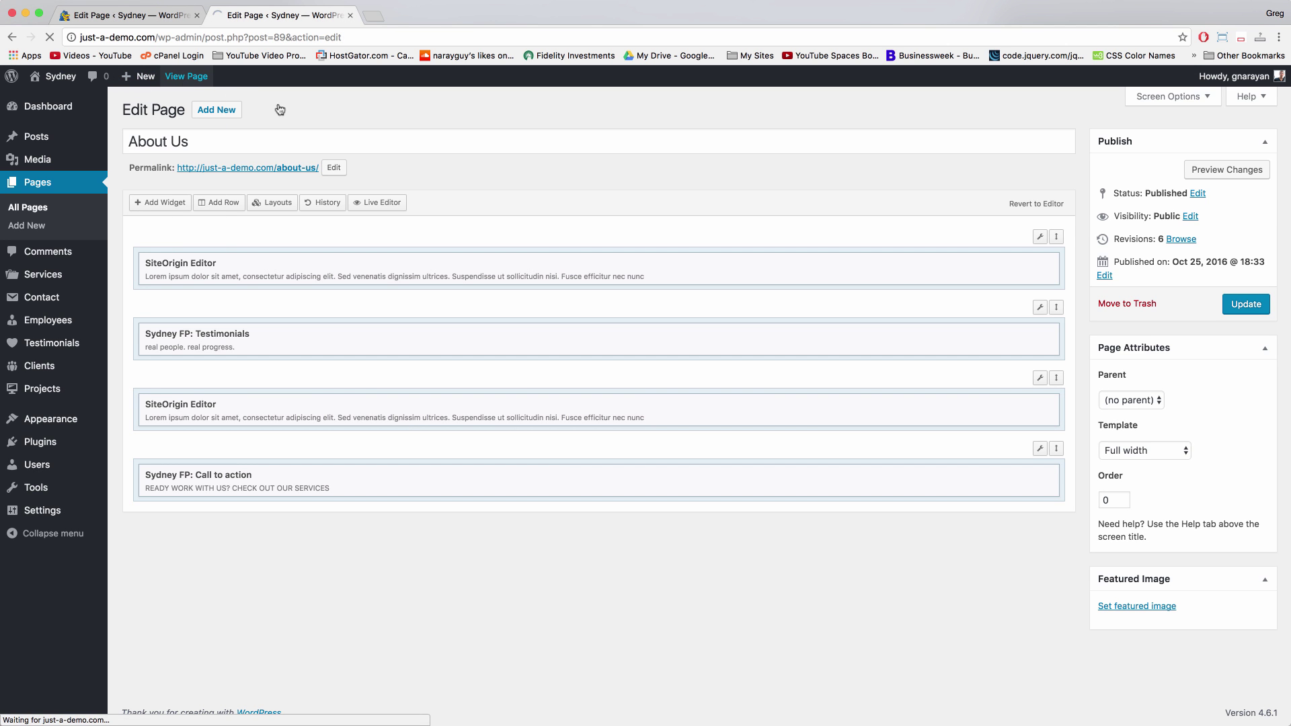
pyautogui.scroll(-10, 406, 197)
pyautogui.scroll(-7, 404, 196)
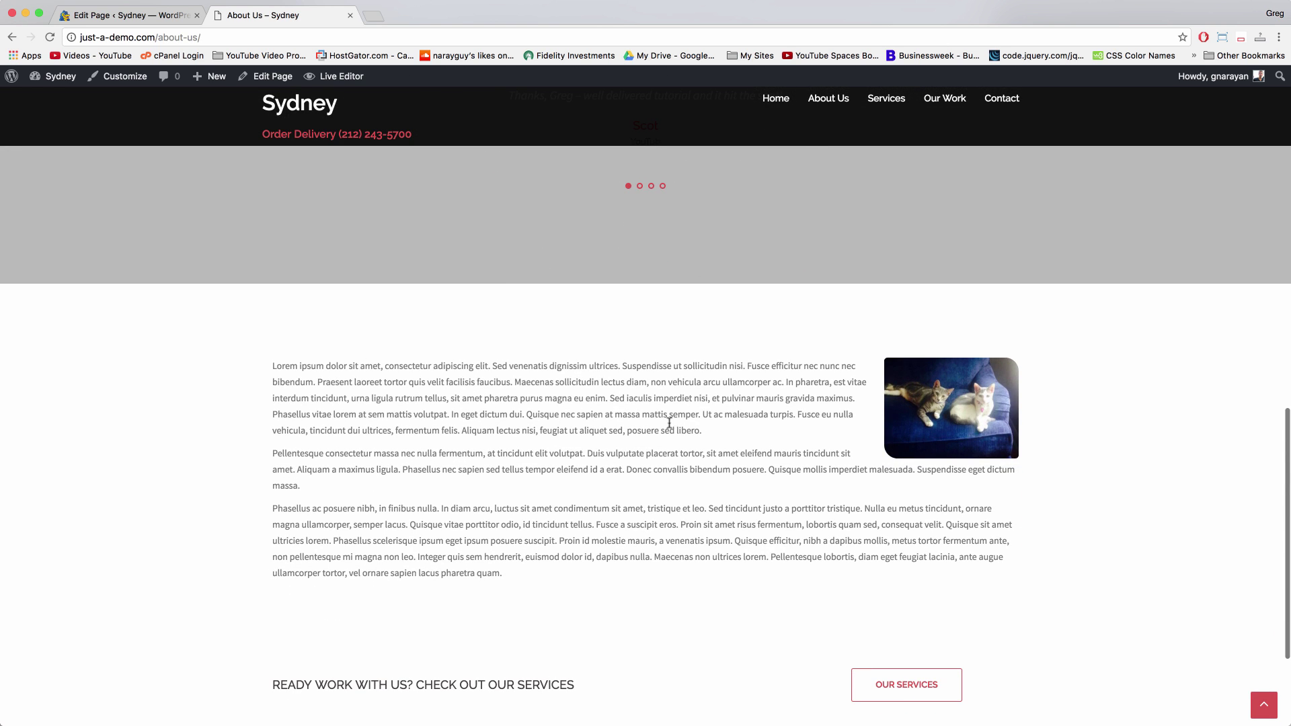
pyautogui.scroll(15, 605, 351)
pyautogui.scroll(-1, 605, 351)
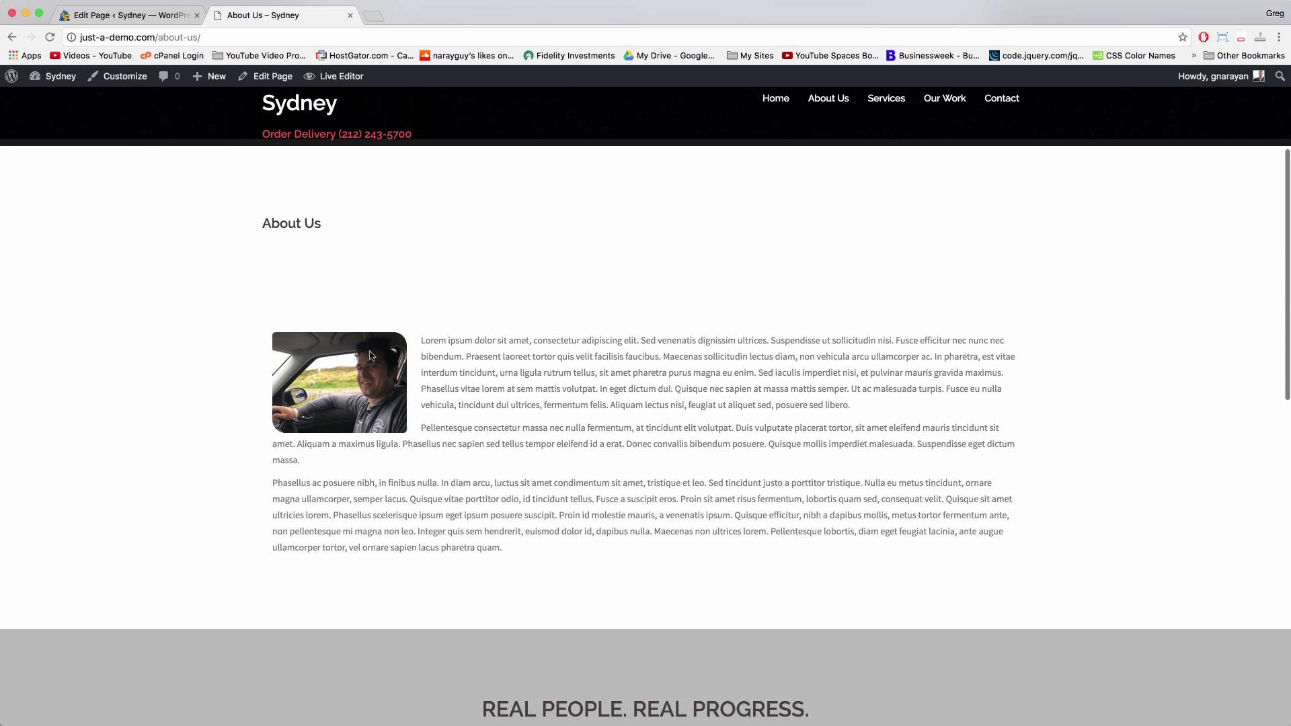
pyautogui.scroll(-10, 478, 464)
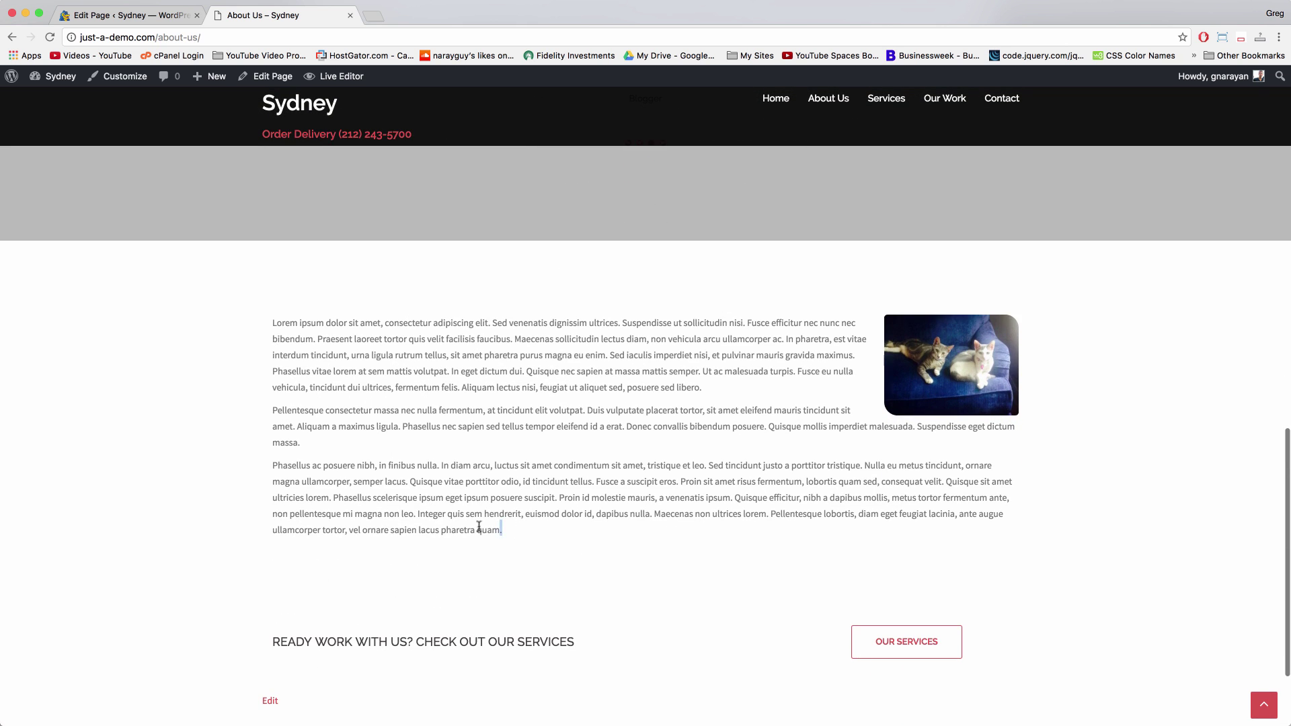
pyautogui.moveTo(502, 530); pyautogui.dragTo(261, 324)
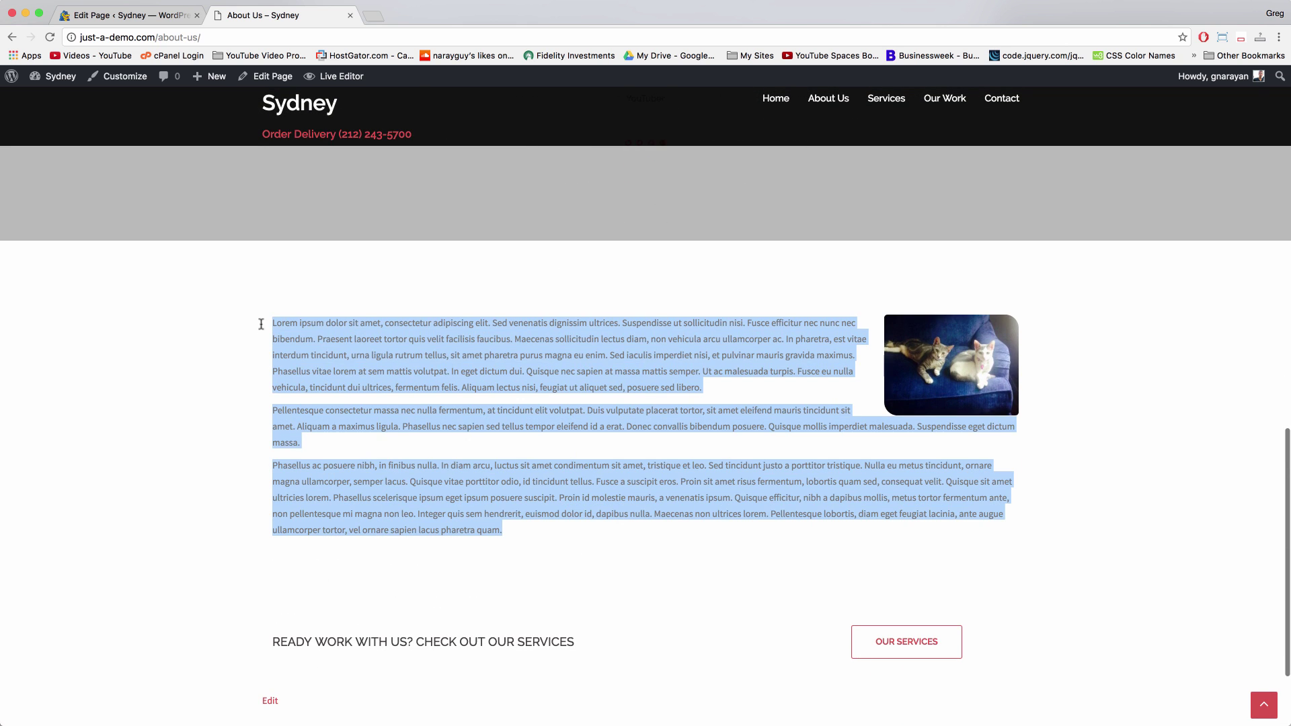
pyautogui.rightClick(374, 348)
pyautogui.click(390, 372)
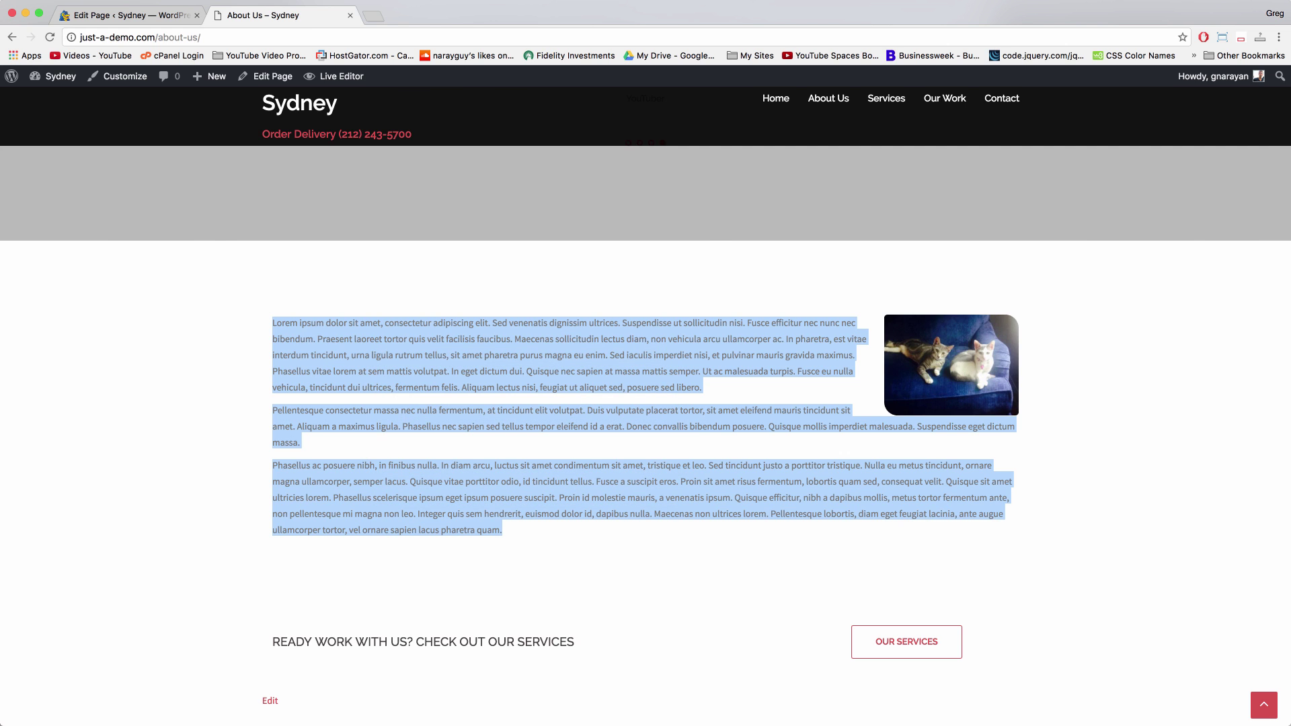
# Paste the copied paragraphs into the own site's new SiteOrigin Editor widget and insert an empty line above them
pyautogui.click(128, 15)
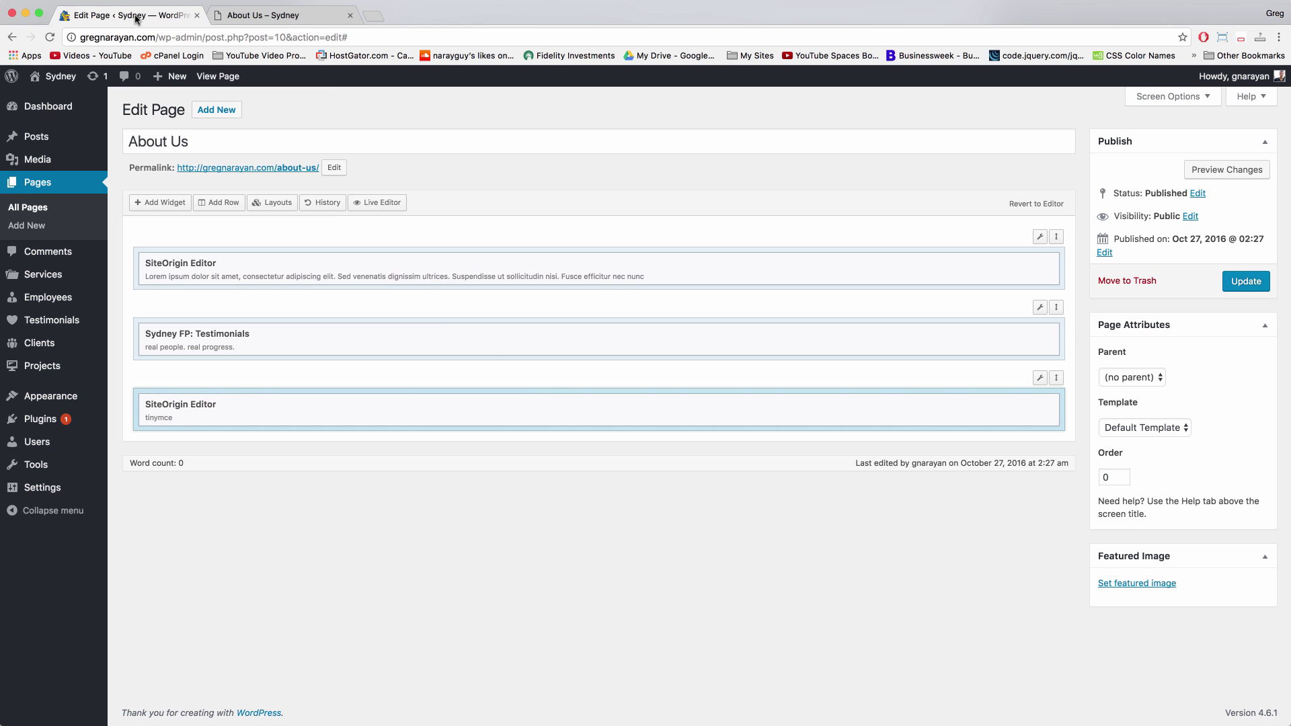
pyautogui.click(573, 412)
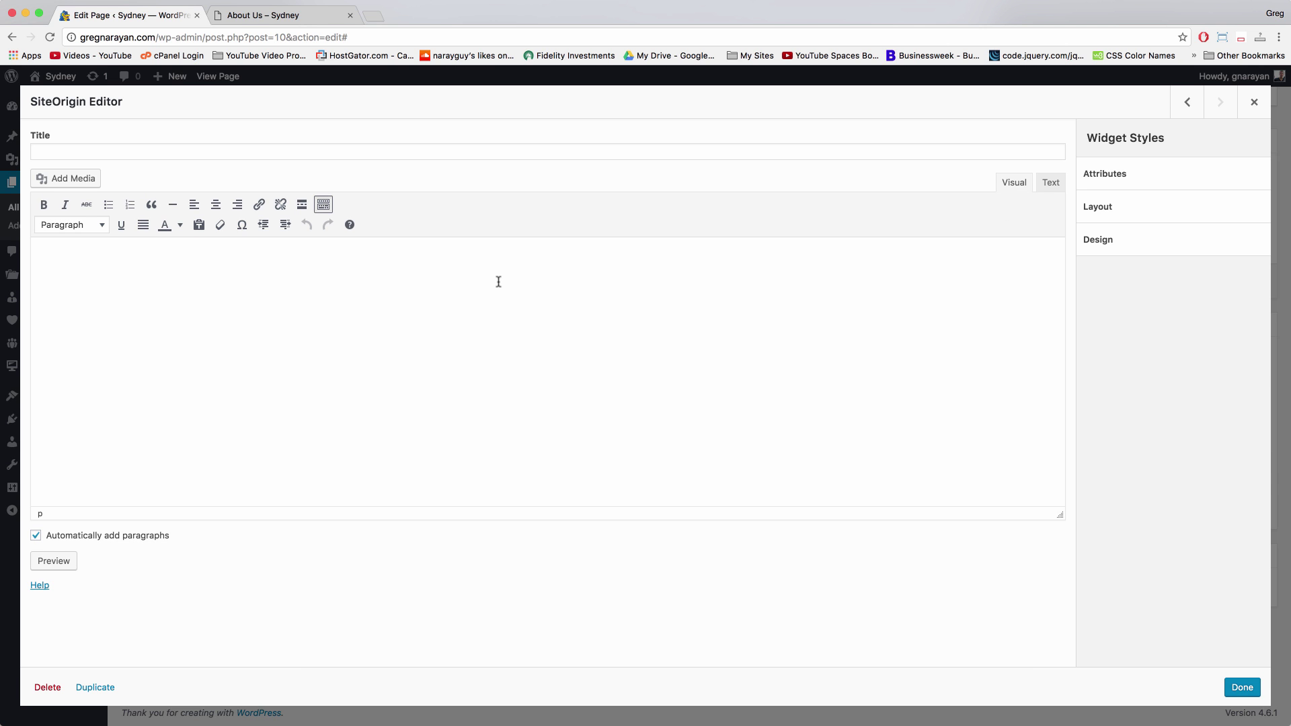
pyautogui.press('super+v')
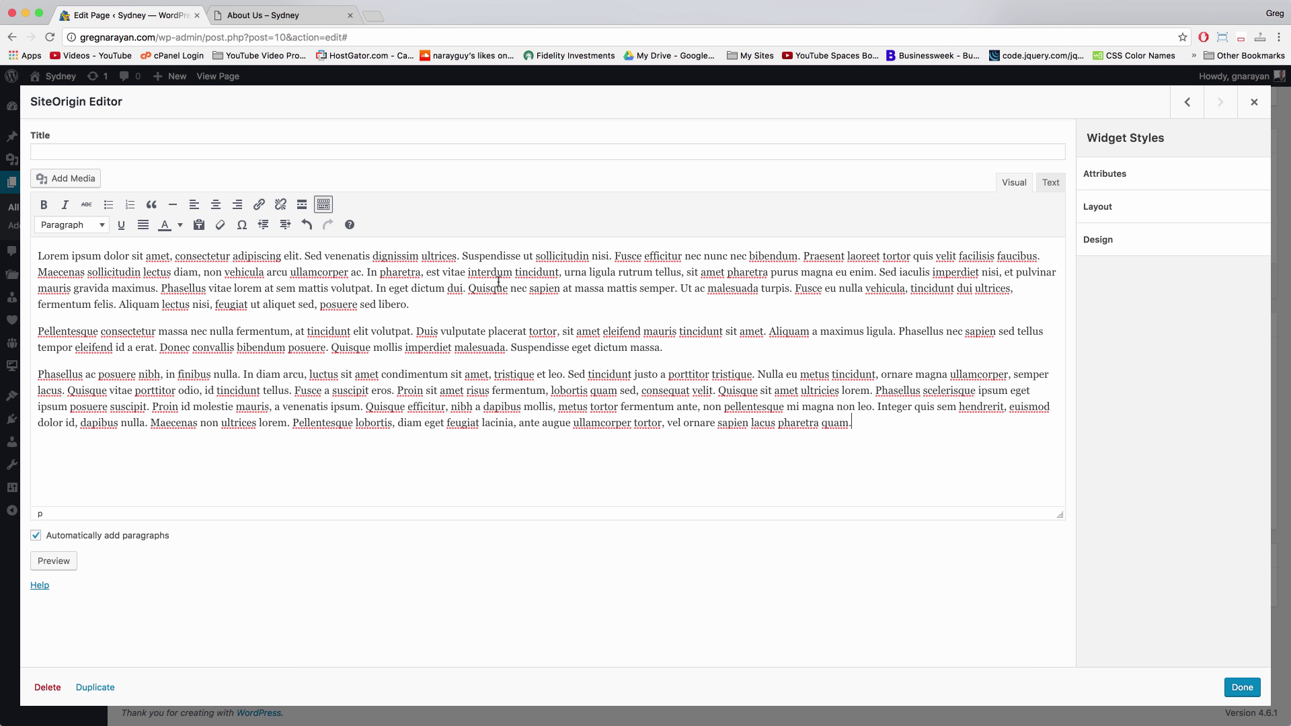
pyautogui.click(38, 256)
pyautogui.press('Return')
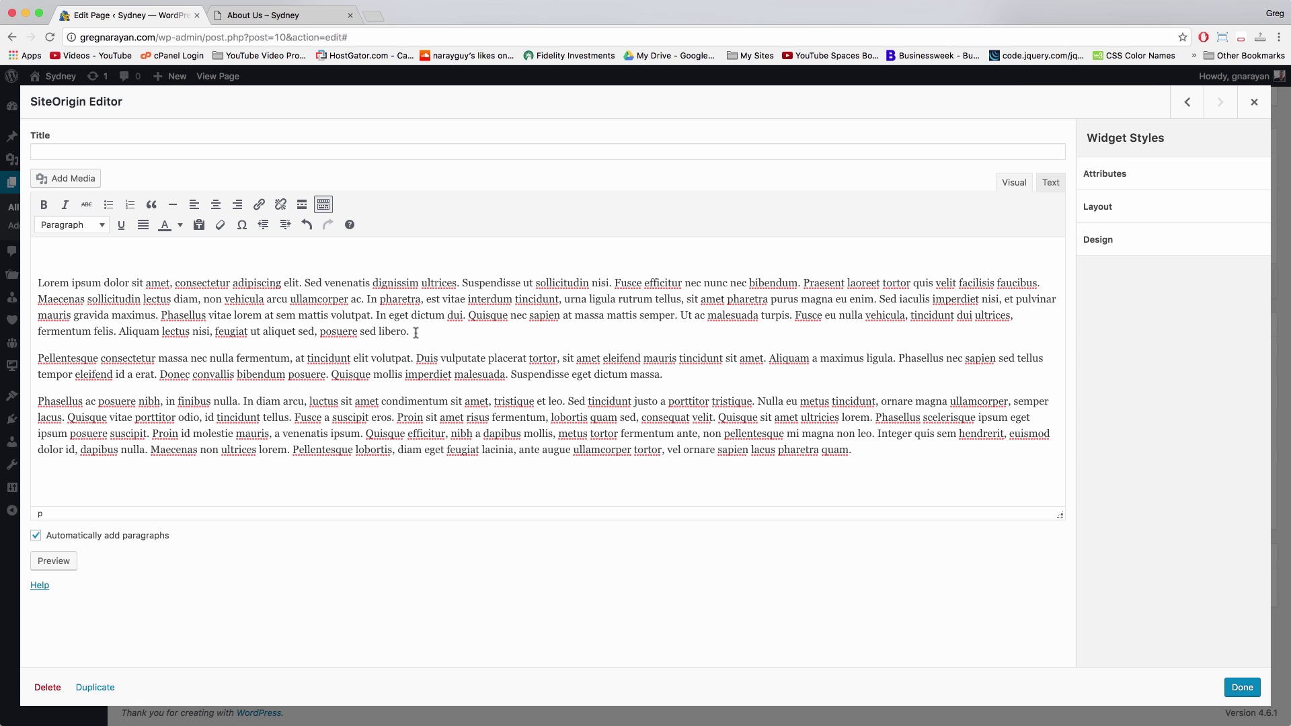
pyautogui.moveTo(372, 306); pyautogui.dragTo(571, 309)
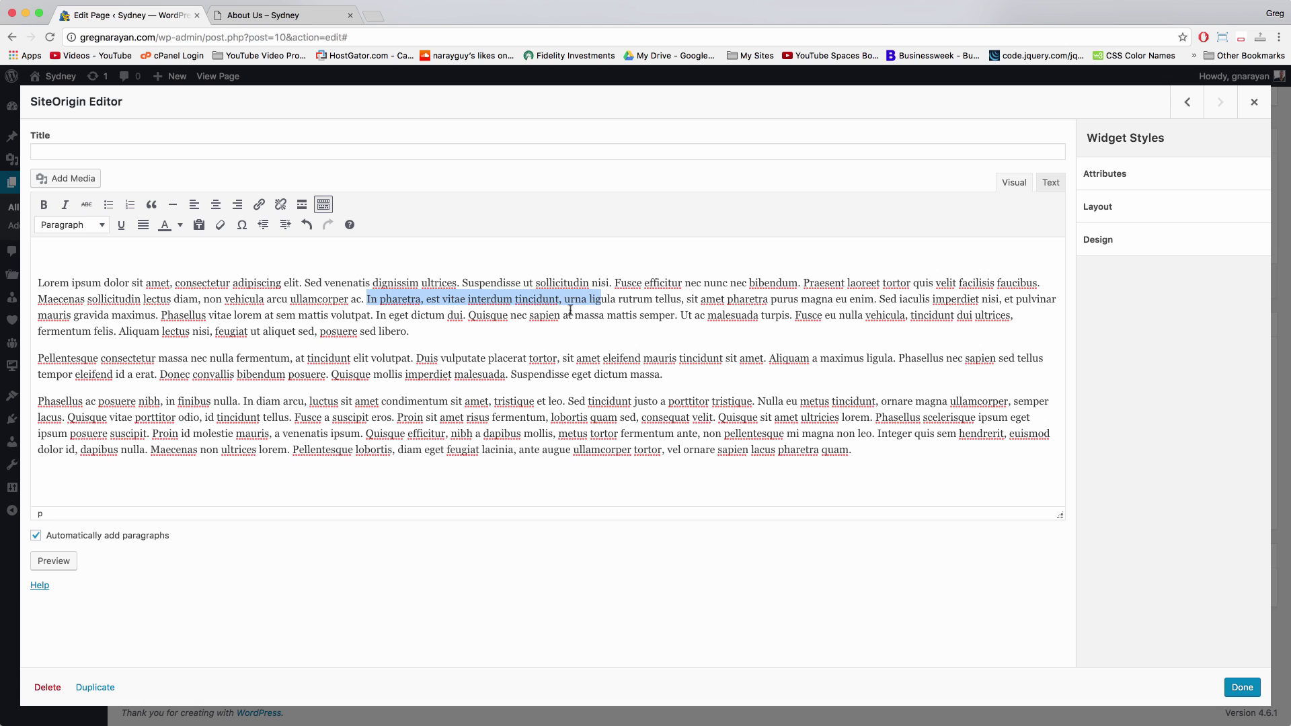
pyautogui.click(503, 327)
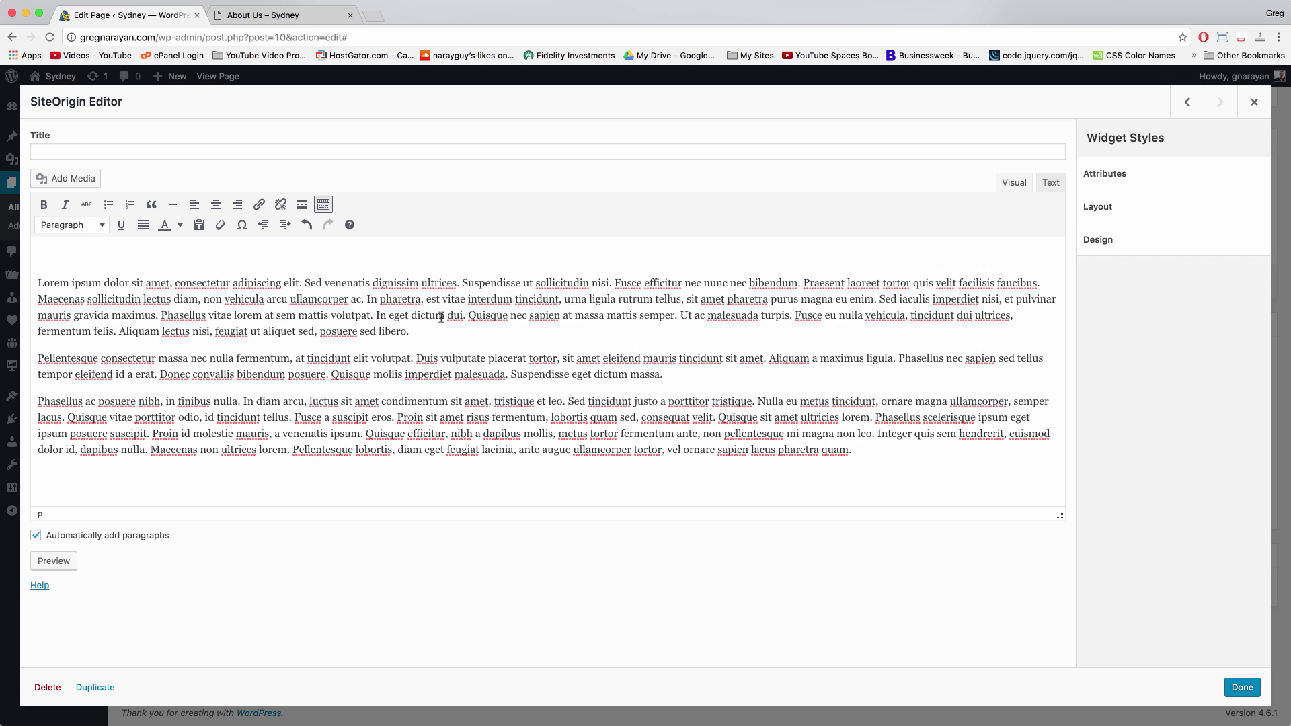
# Insert cats-profile-pic.jpg from the media library into the text with right alignment, no link and Medium – 300 × 225 size
pyautogui.click(62, 178)
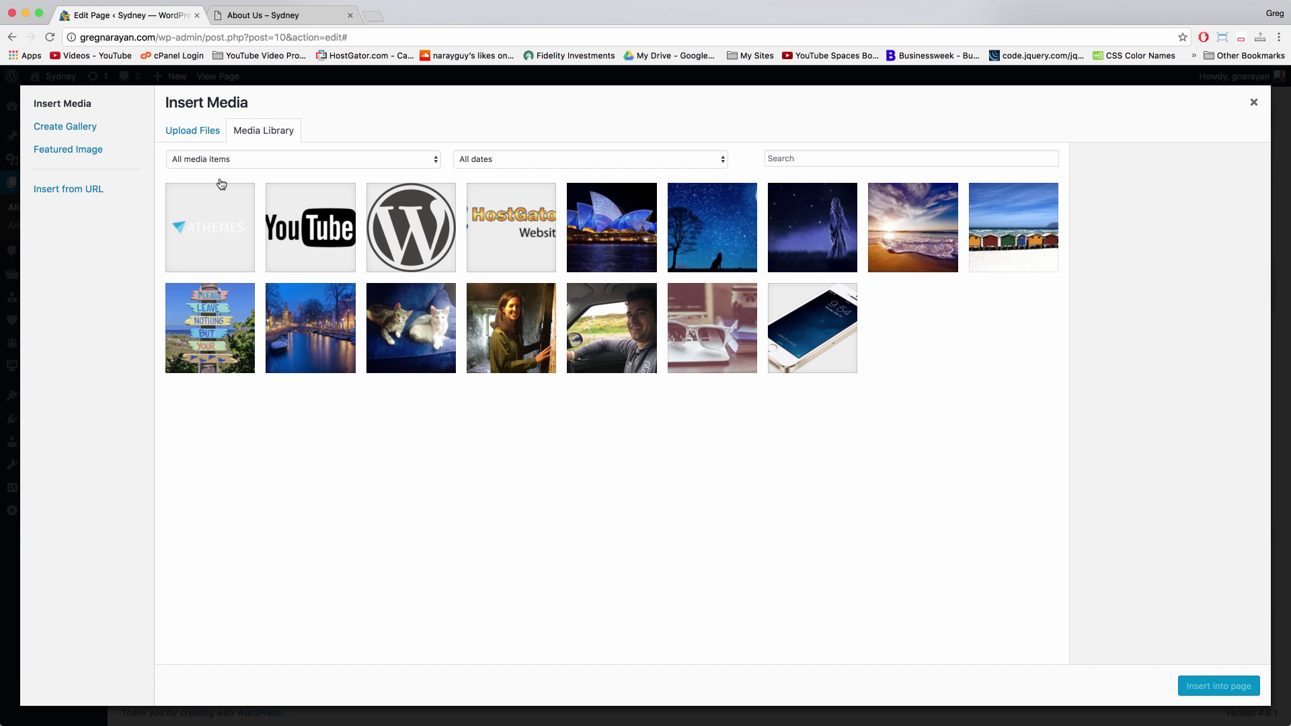
pyautogui.click(419, 336)
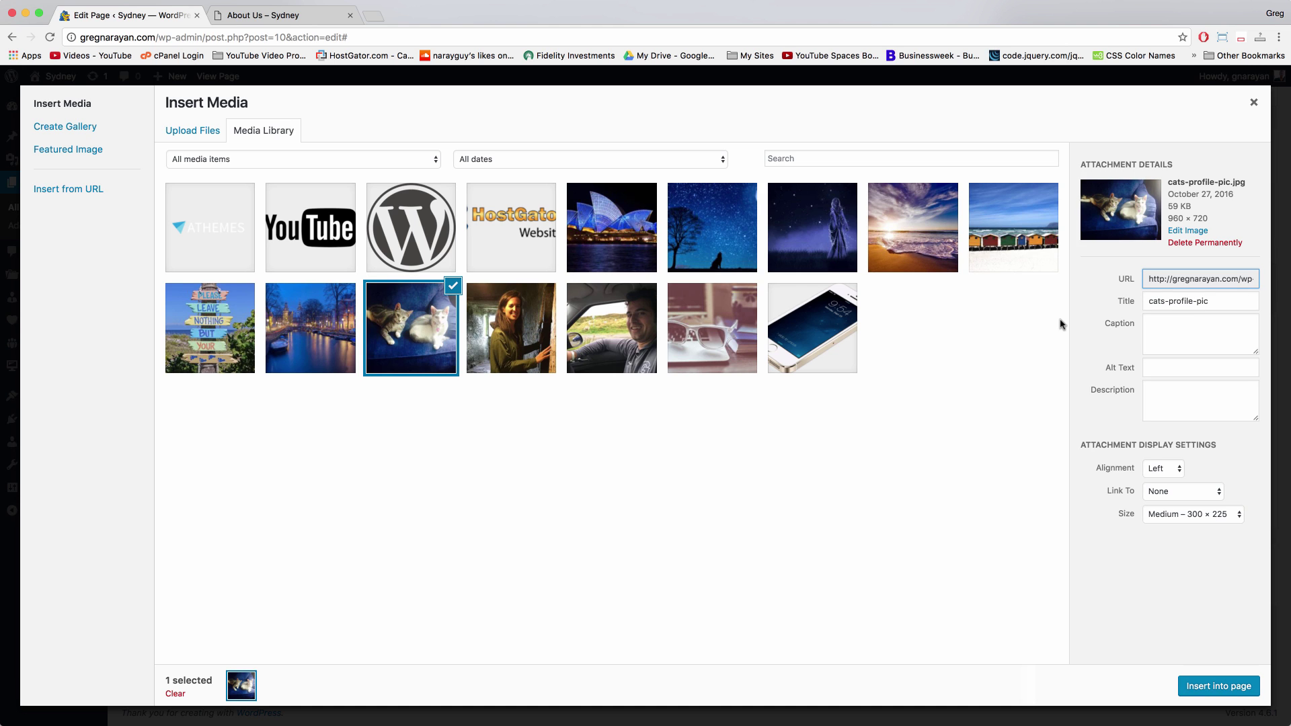
pyautogui.click(1173, 471)
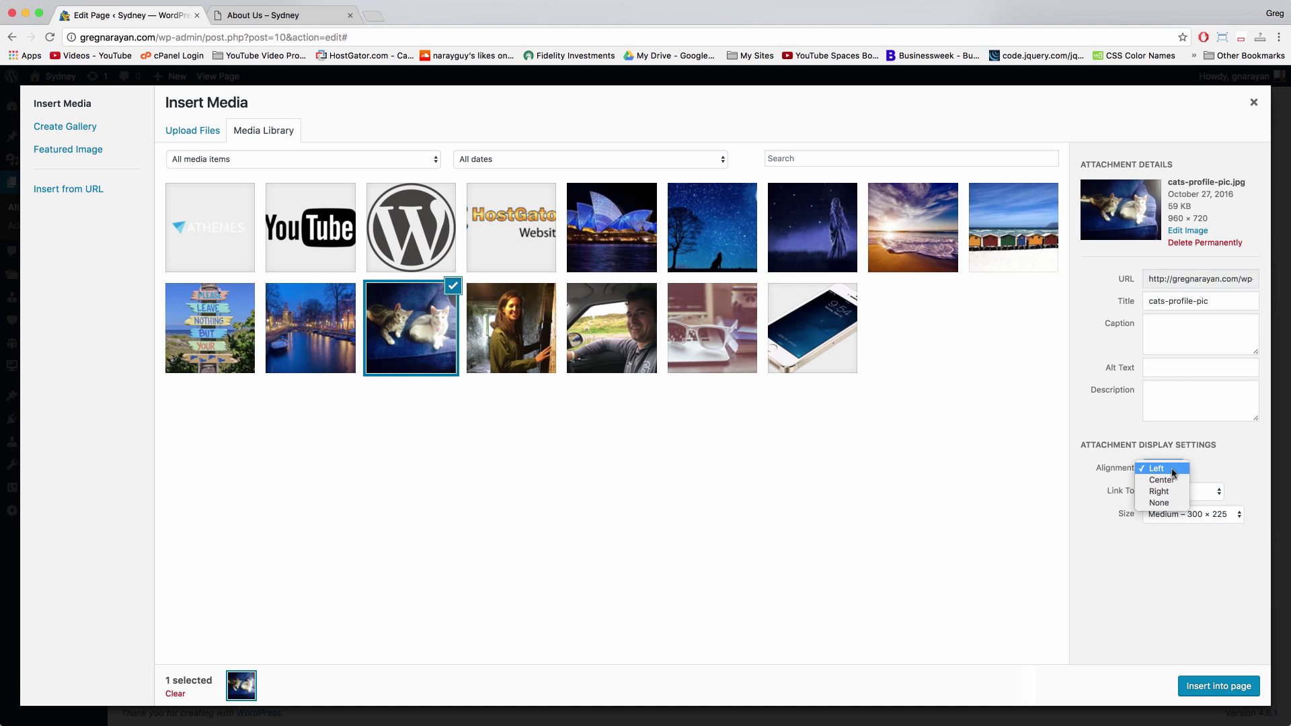
pyautogui.click(1161, 492)
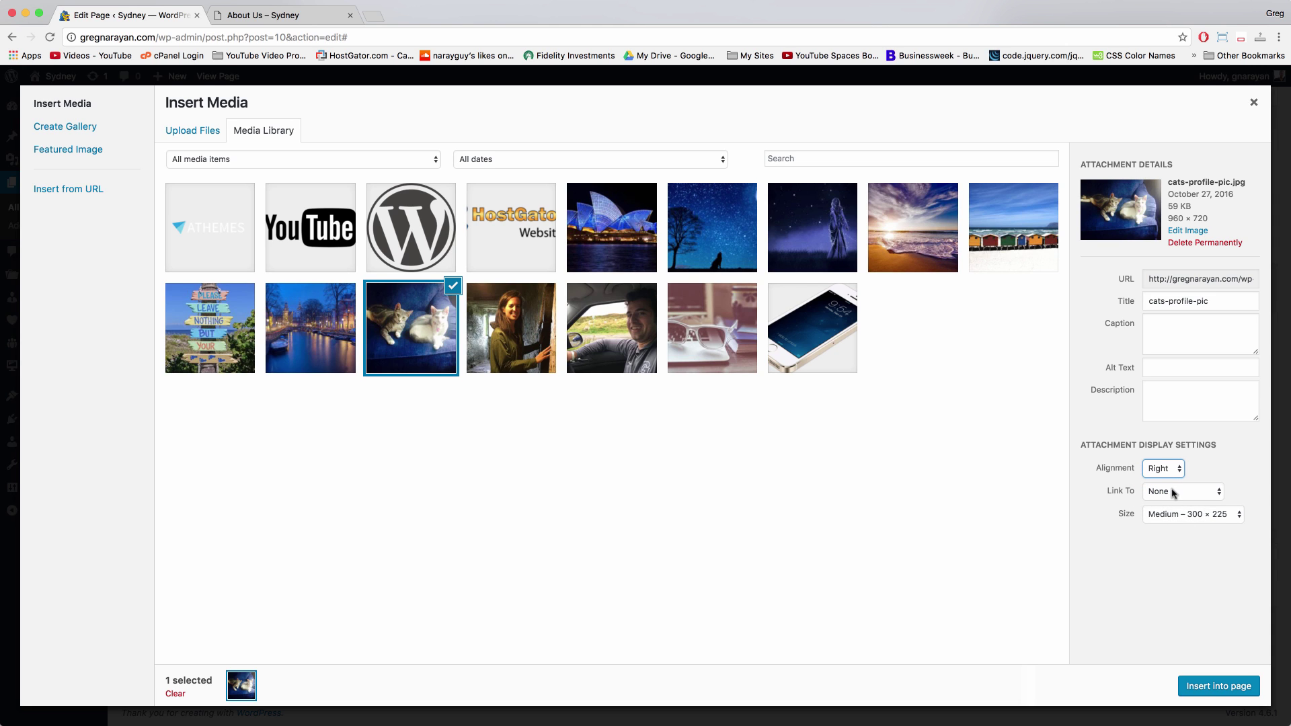
pyautogui.click(1235, 685)
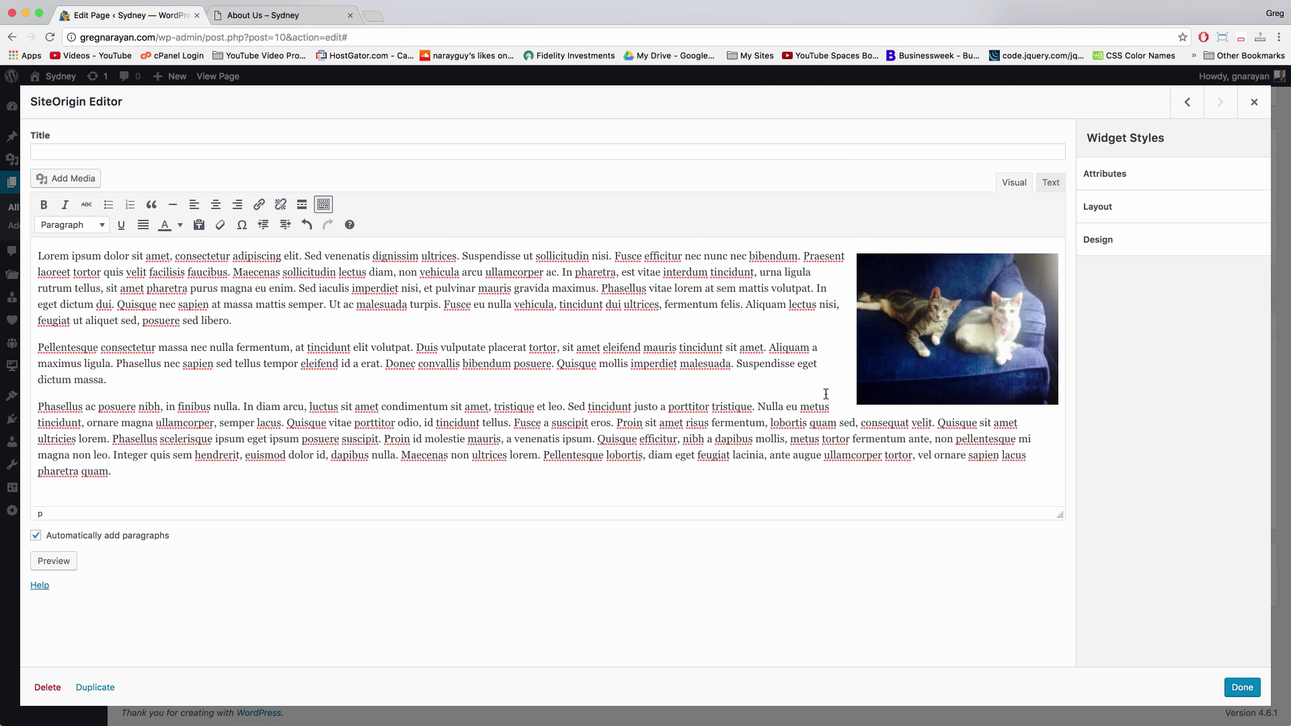
# Copy style="border-radius: 5px 20px 5px;" from the demo page's second SiteOrigin Editor widget and show the own widget's HTML code
pyautogui.click(294, 20)
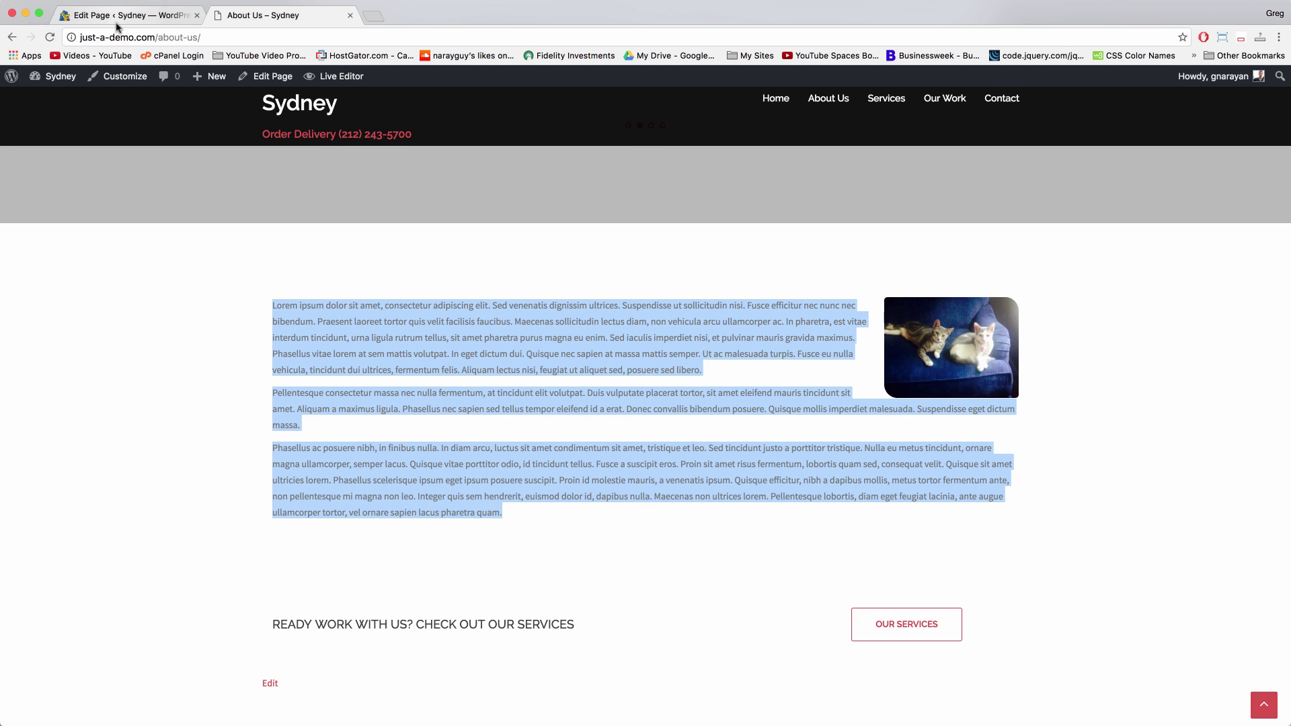
pyautogui.click(757, 388)
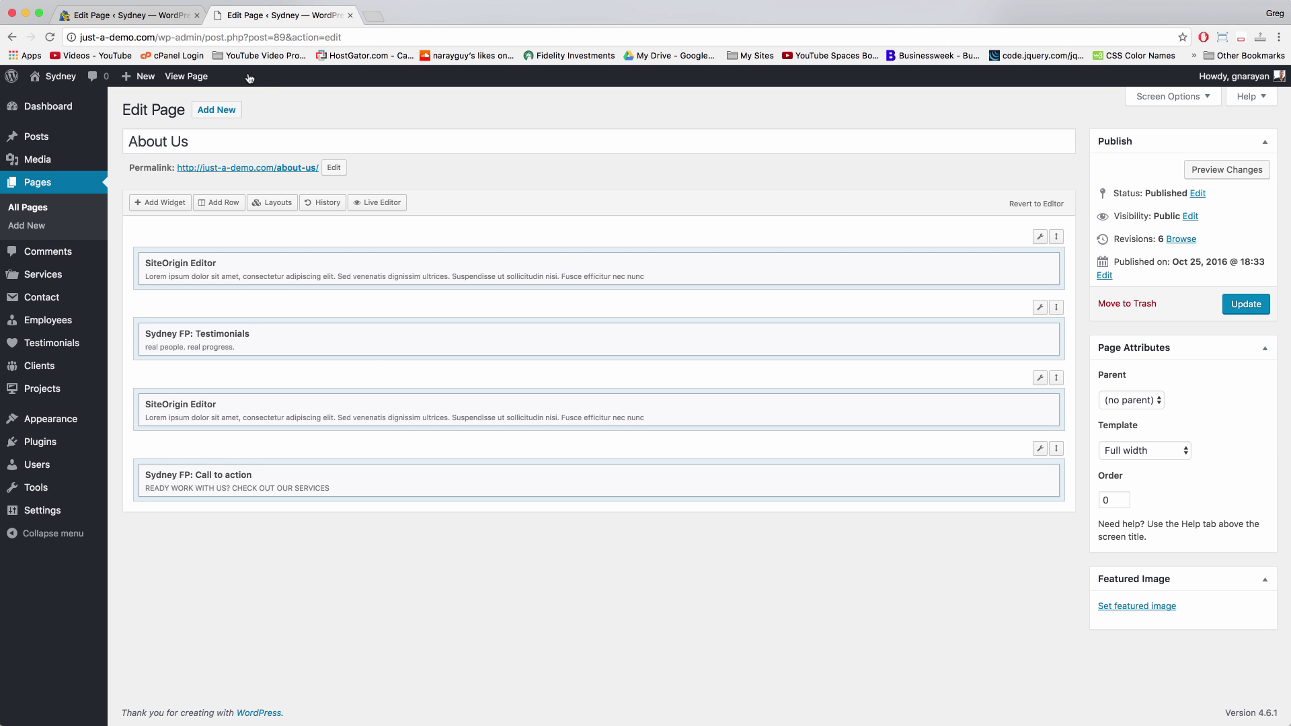
pyautogui.click(625, 406)
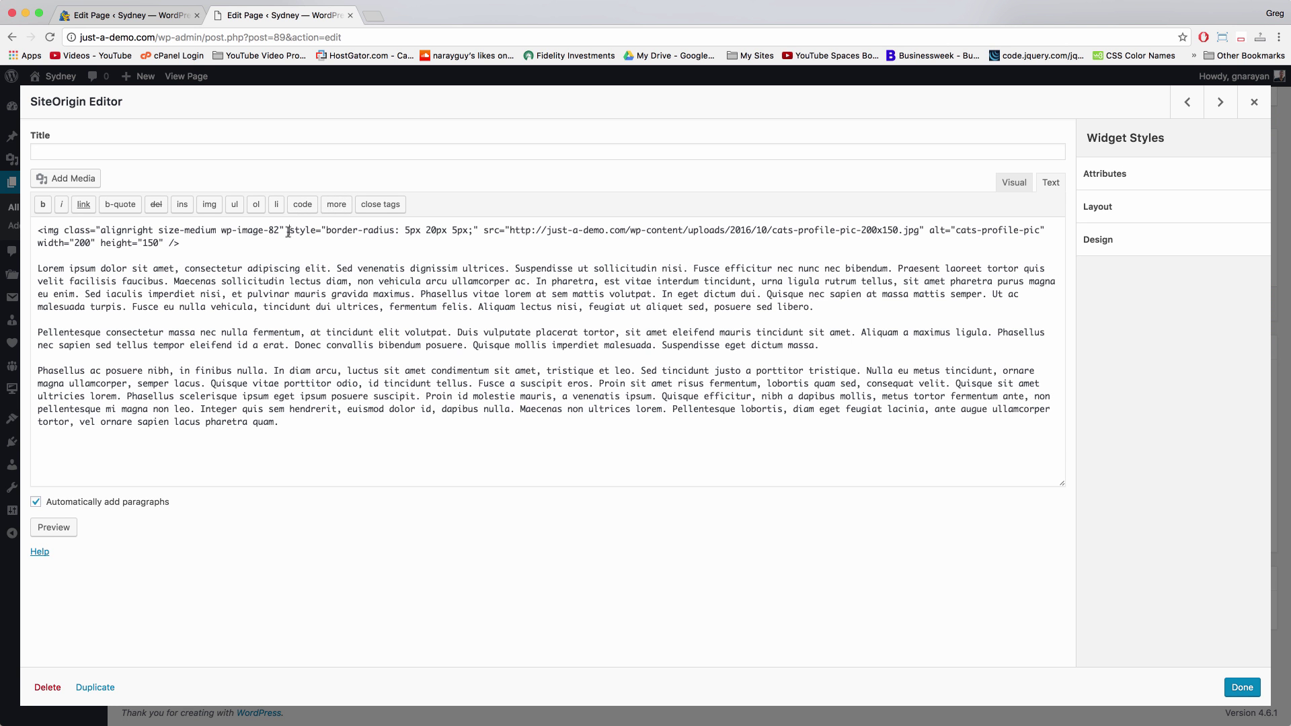
pyautogui.moveTo(288, 231); pyautogui.dragTo(473, 229)
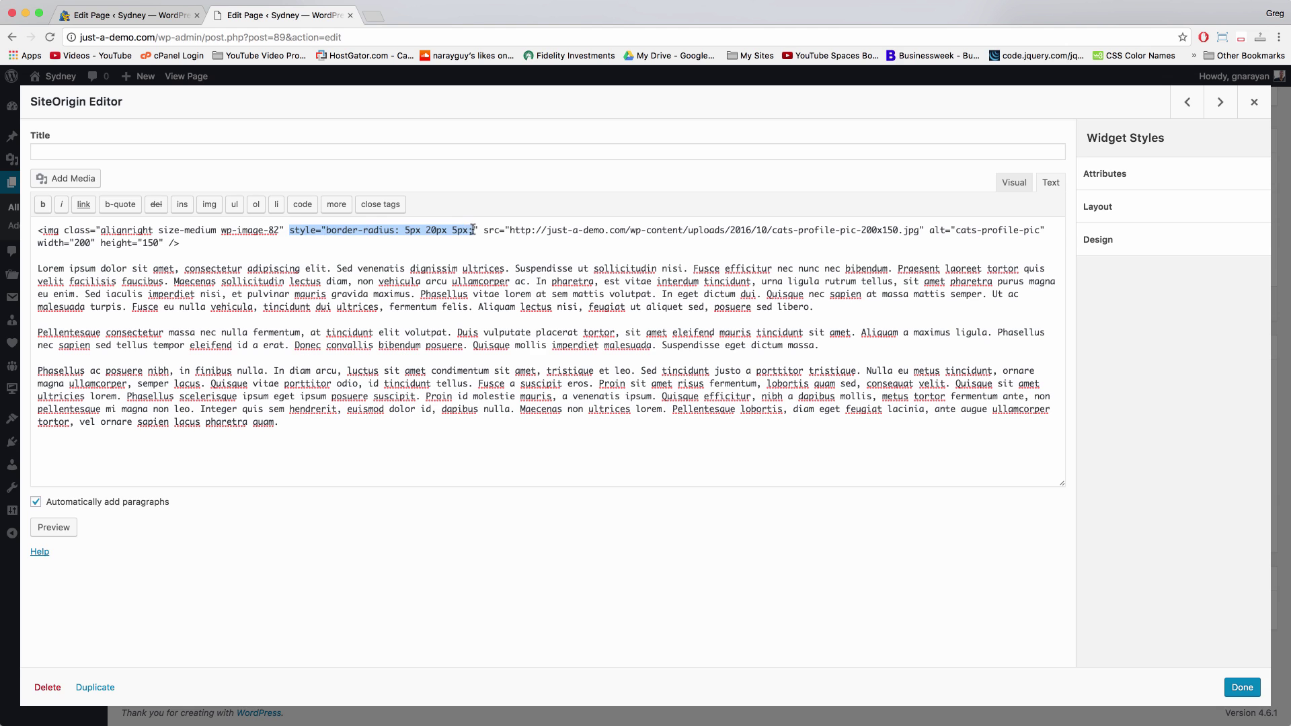
pyautogui.rightClick(436, 230)
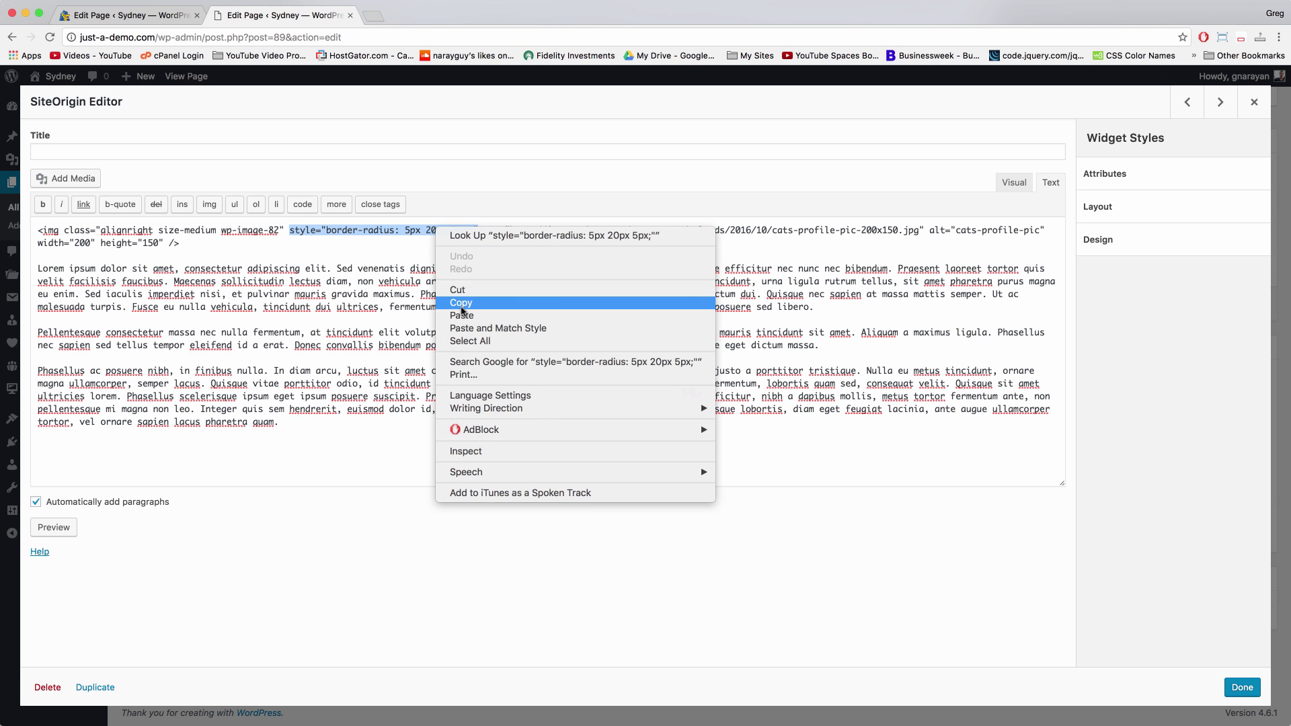
pyautogui.click(461, 306)
pyautogui.click(132, 17)
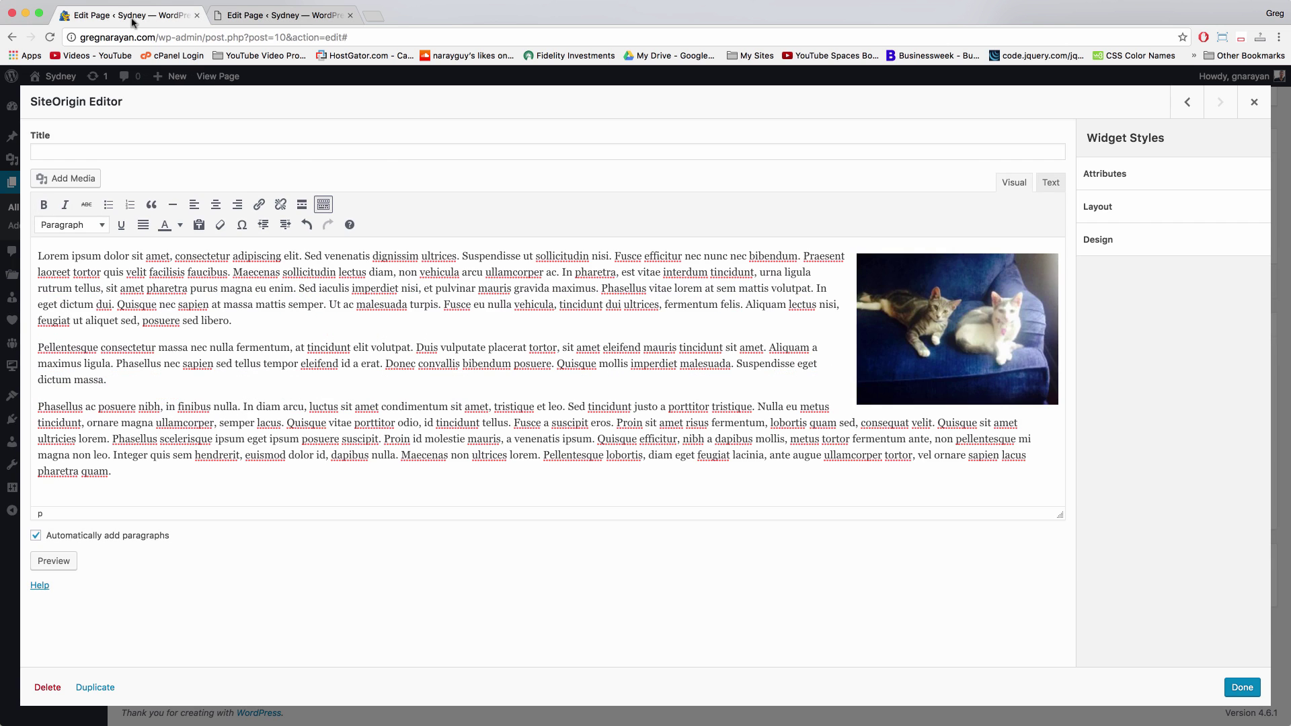
pyautogui.click(1051, 185)
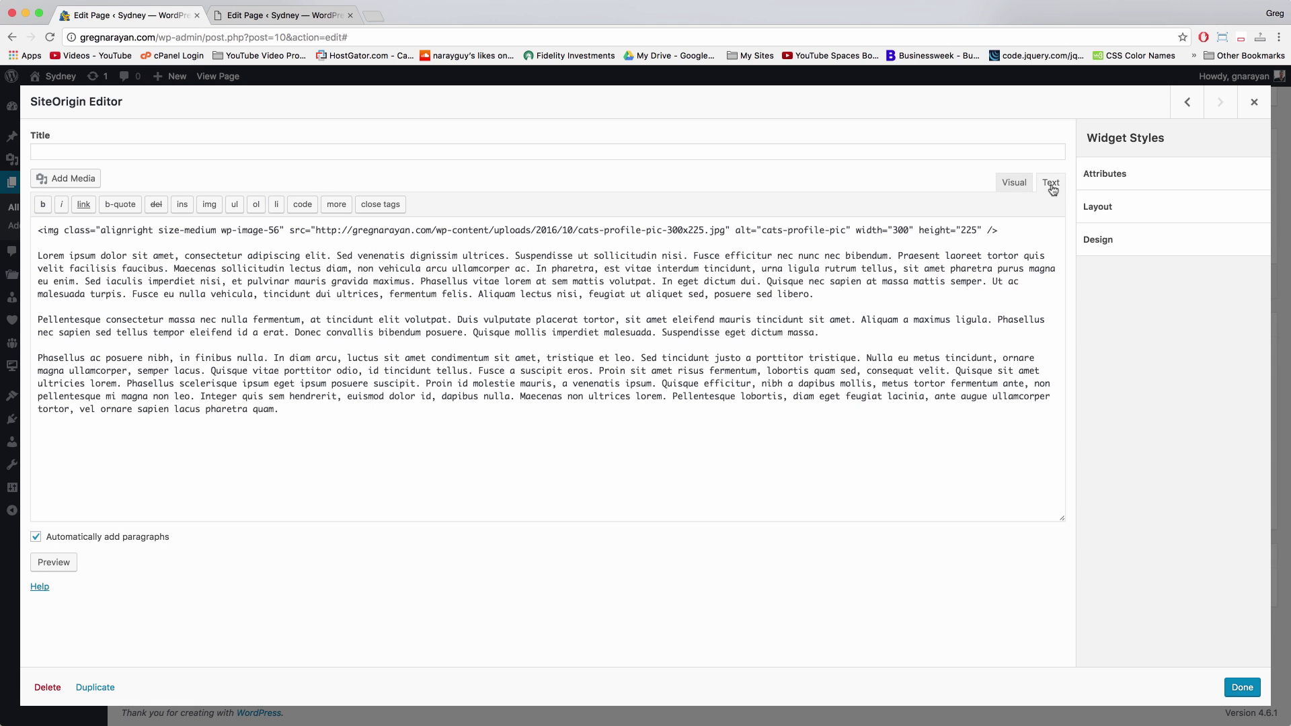
pyautogui.click(290, 232)
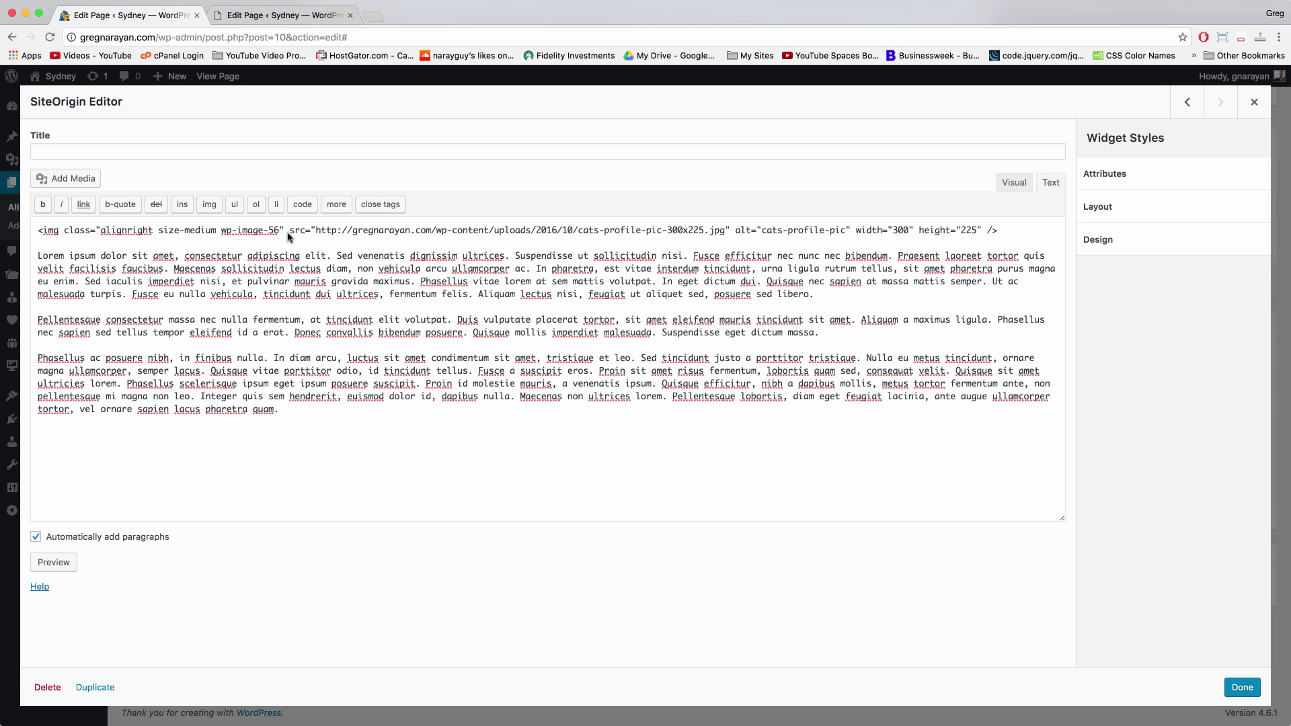
pyautogui.rightClick(288, 236)
pyautogui.click(310, 318)
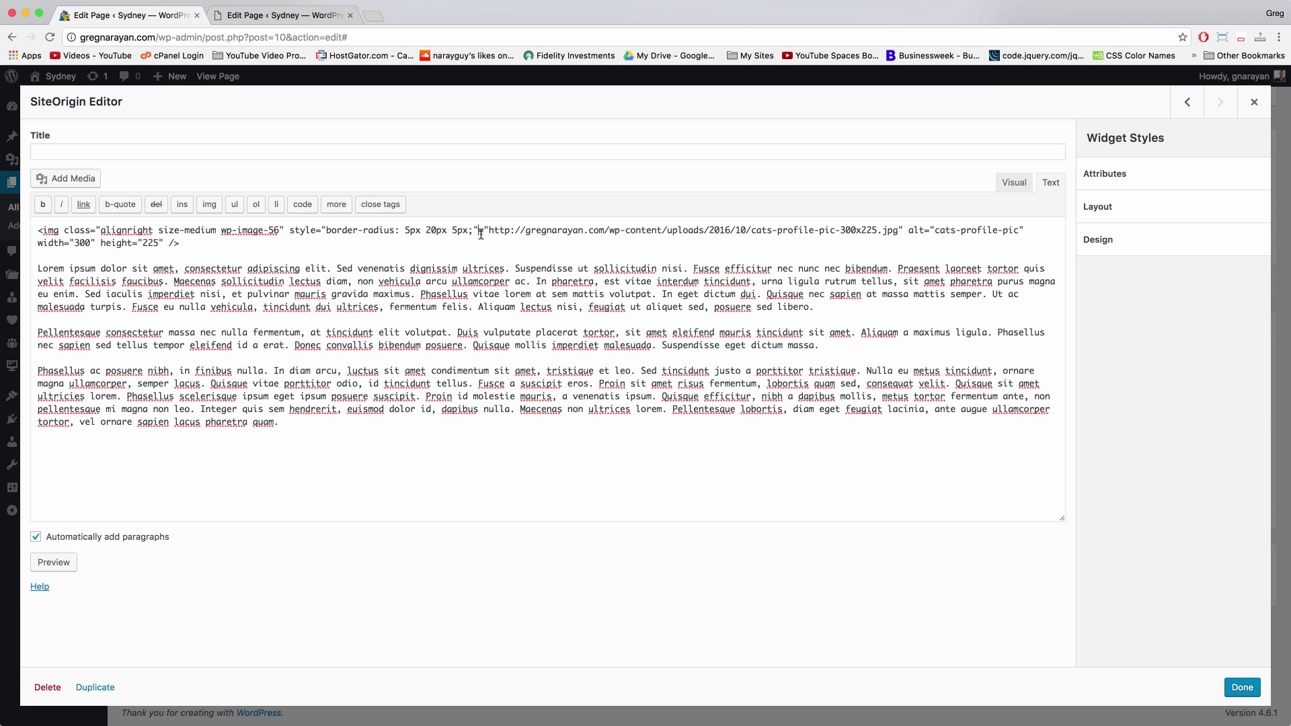
pyautogui.press('super+z')
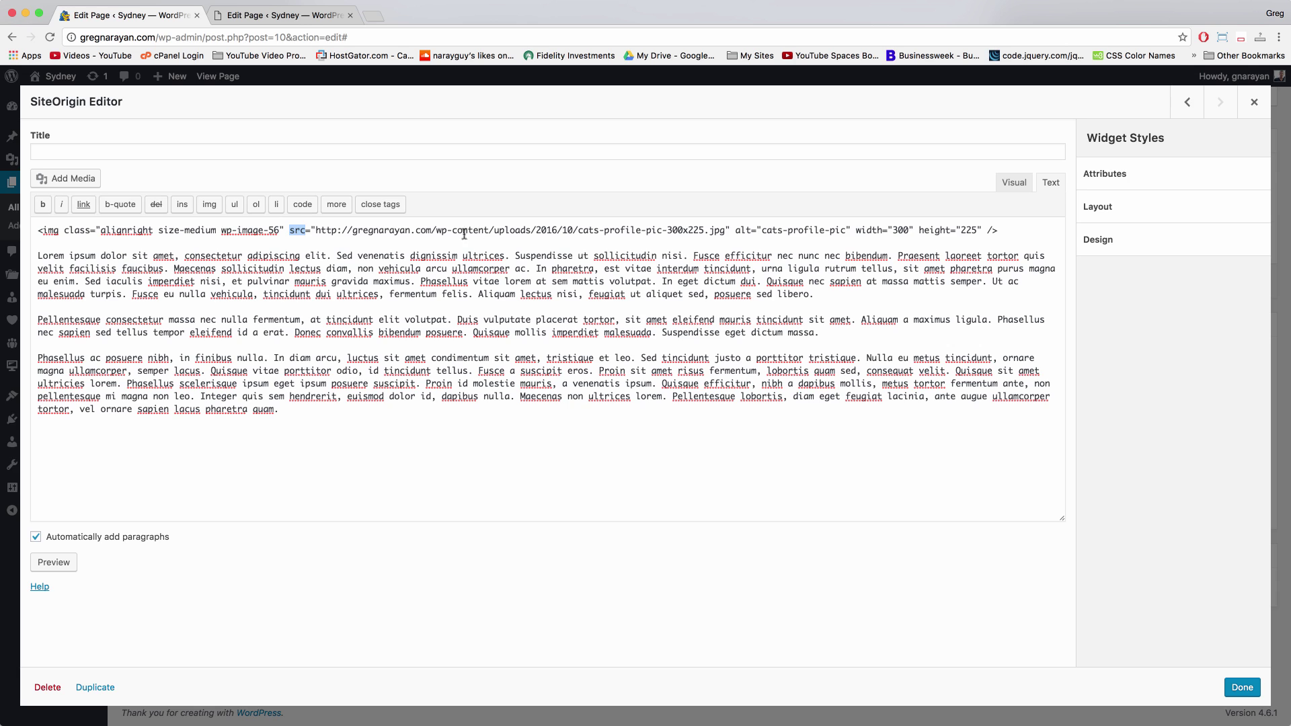
# Paste style="border-radius: 5px 20px 5px;" into the cats image's img tag, between the class and src attributes
pyautogui.click(295, 230)
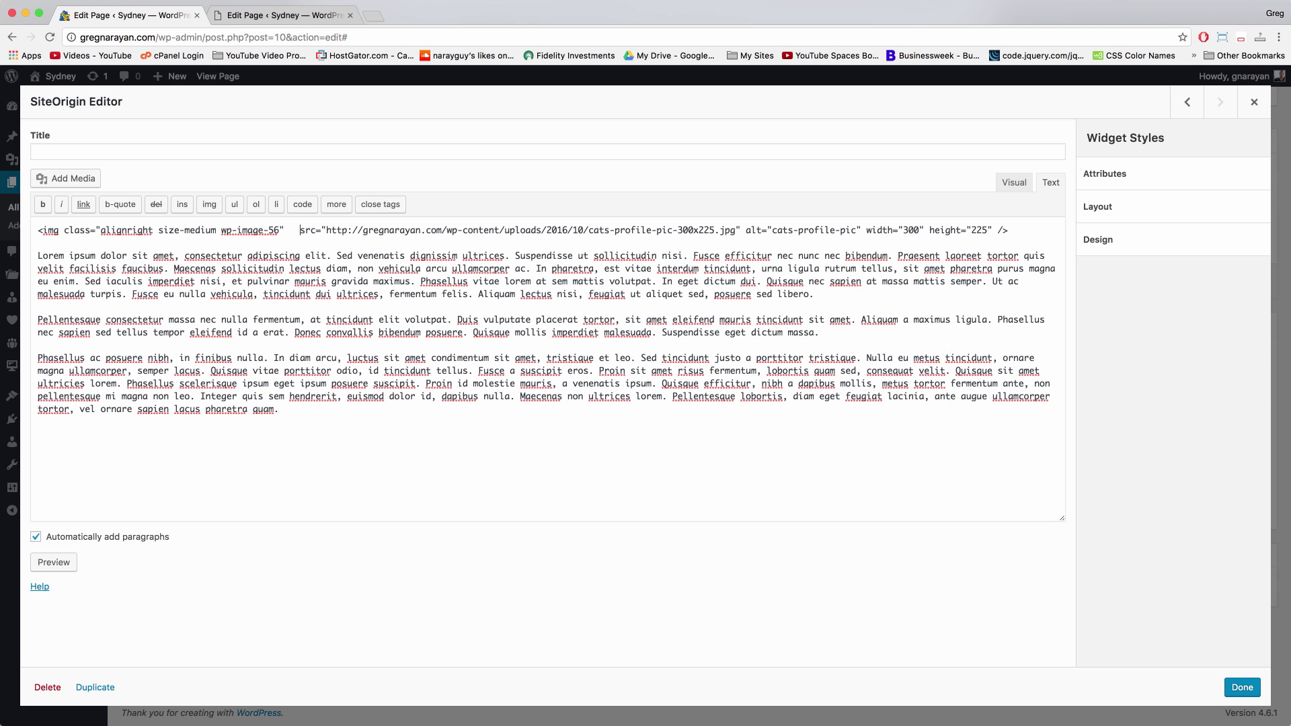
pyautogui.rightClick(290, 230)
pyautogui.click(315, 294)
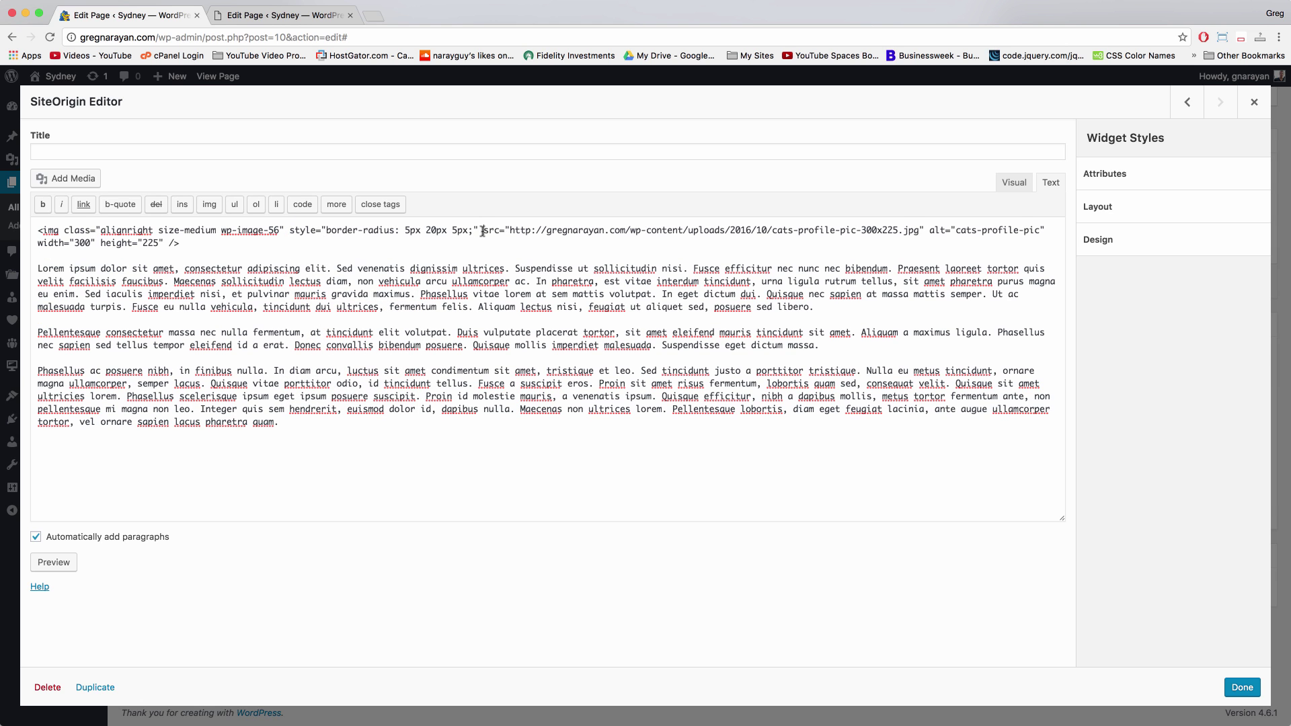
# Return the cats image widget's content to the visual view and finish editing the widget
pyautogui.click(421, 234)
pyautogui.click(1007, 189)
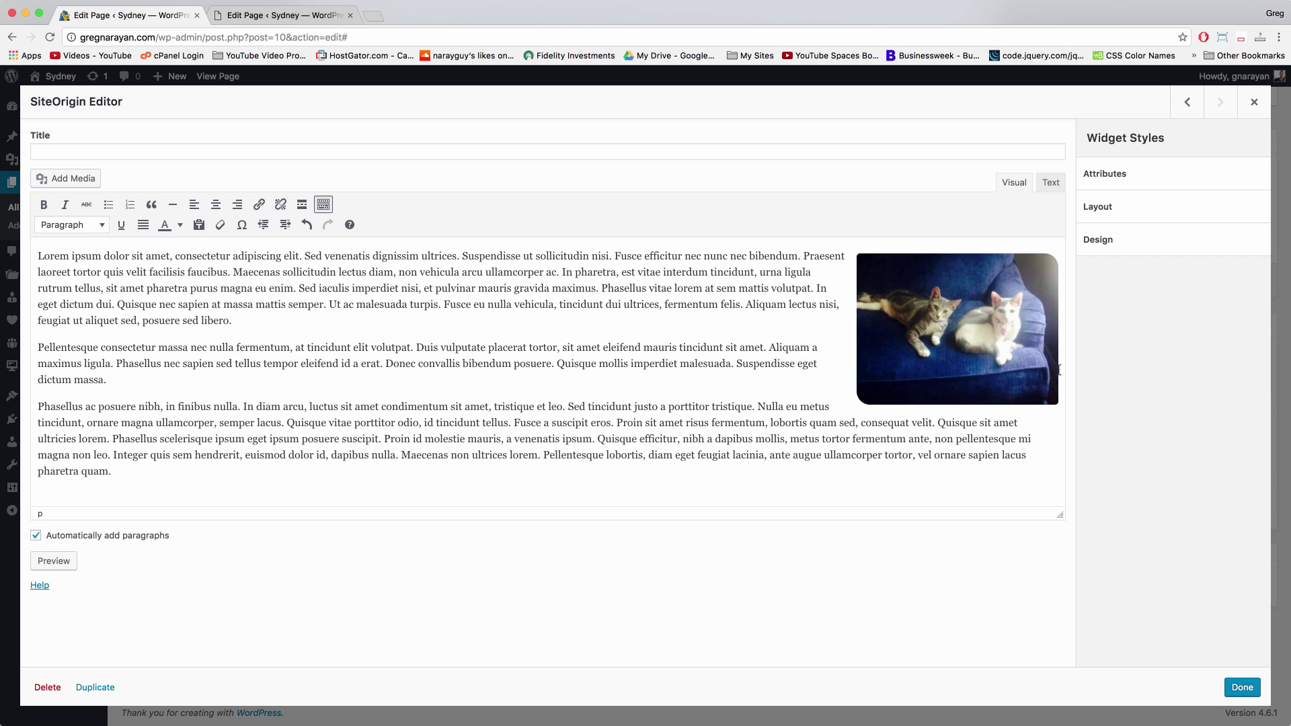
pyautogui.click(1242, 687)
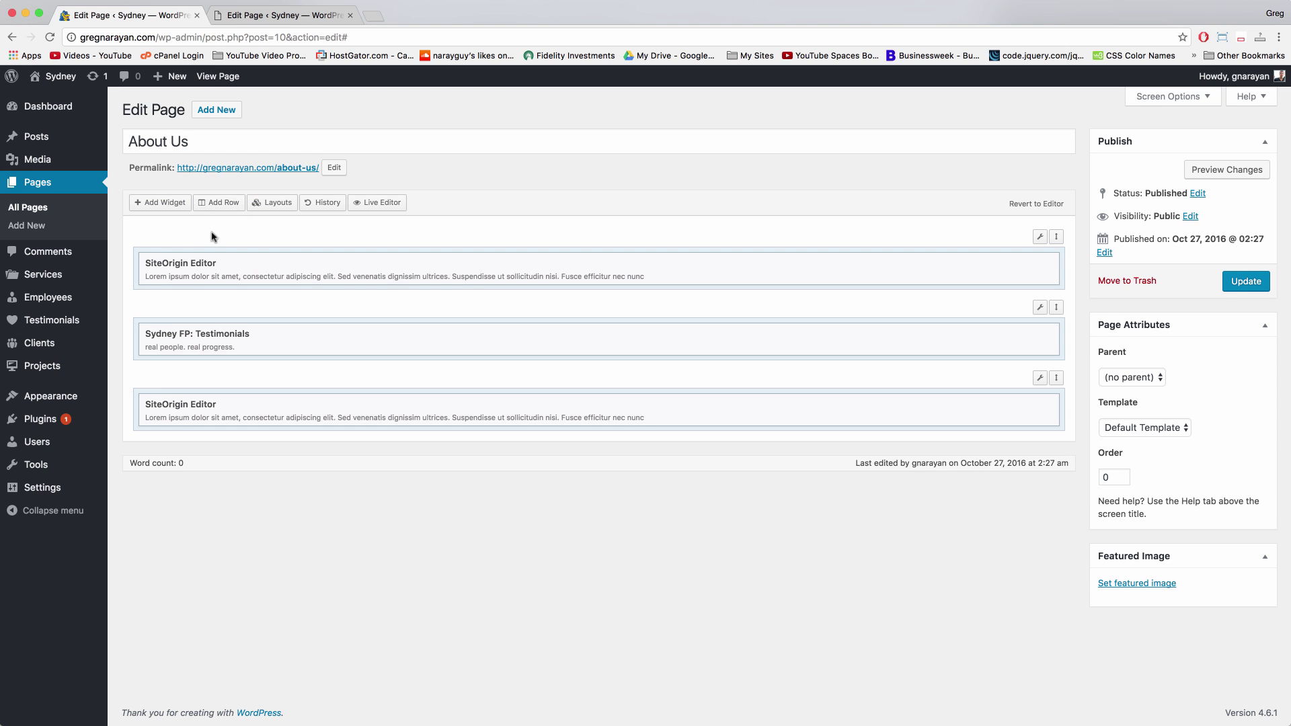
# Check the demo page's Call to action widget and add a one-column row below the last row of the own page
pyautogui.click(213, 210)
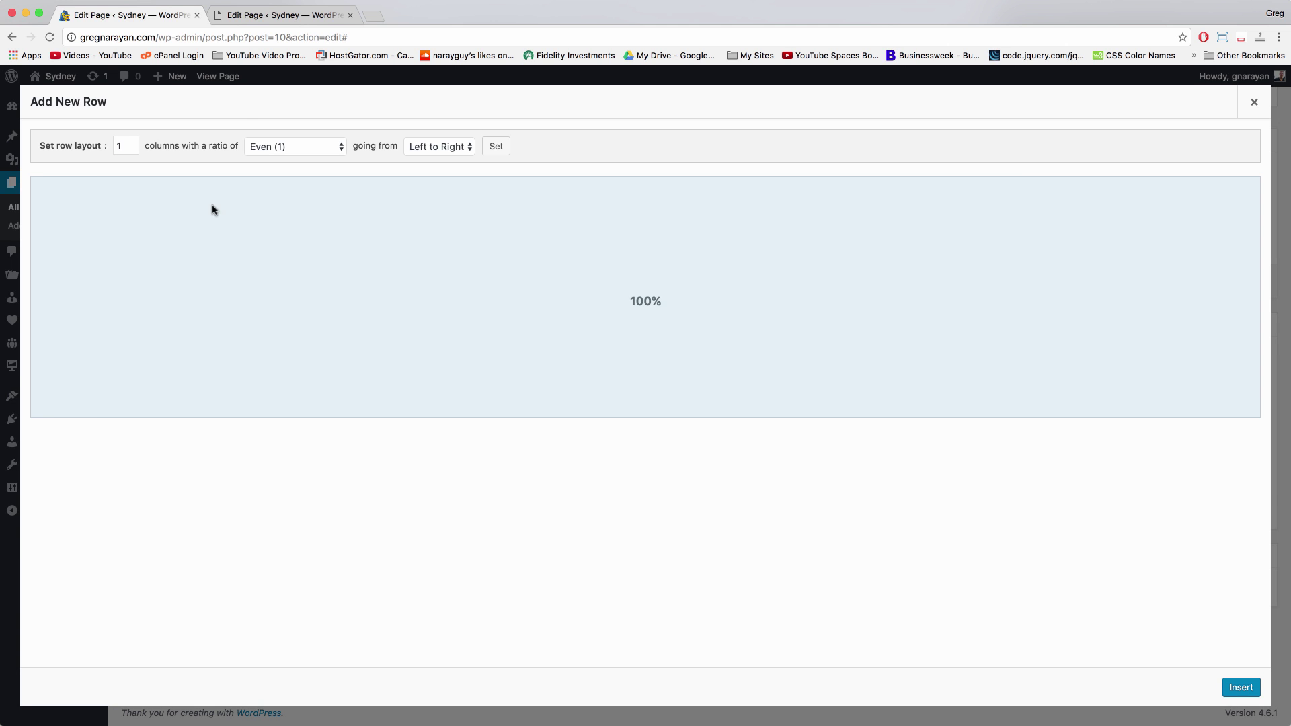
pyautogui.click(284, 16)
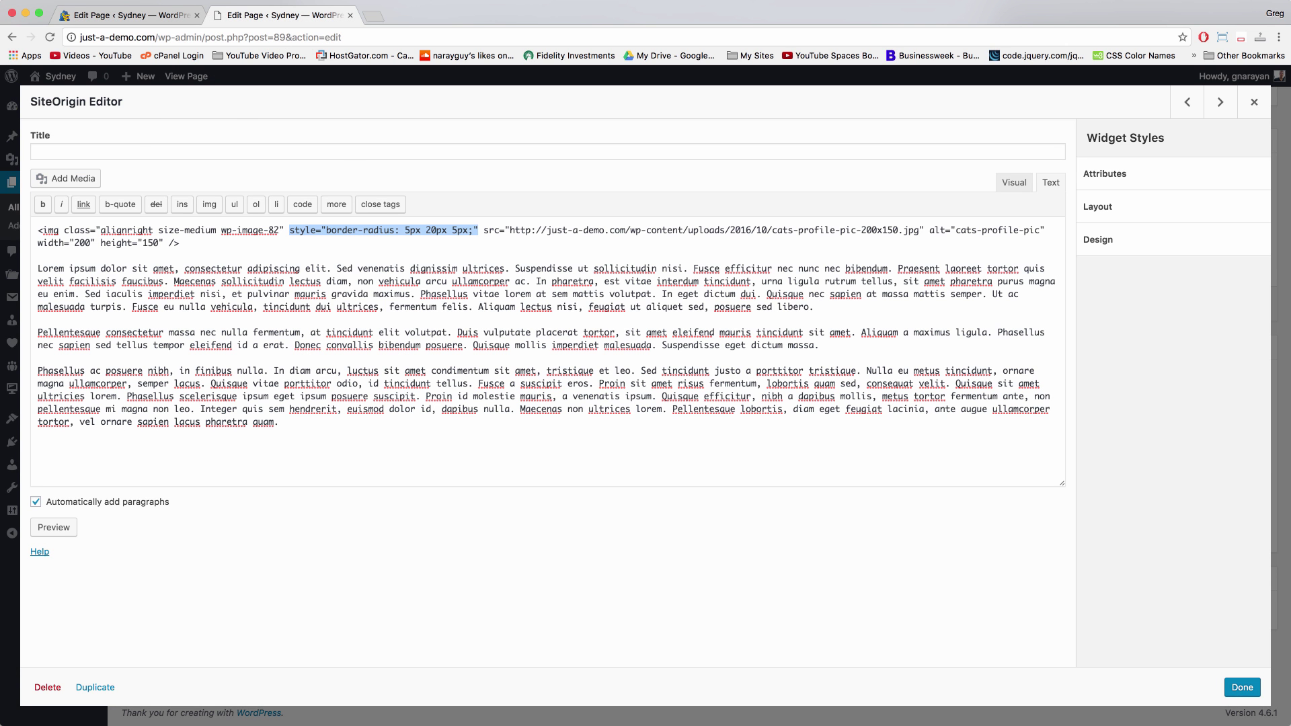
pyautogui.click(1252, 101)
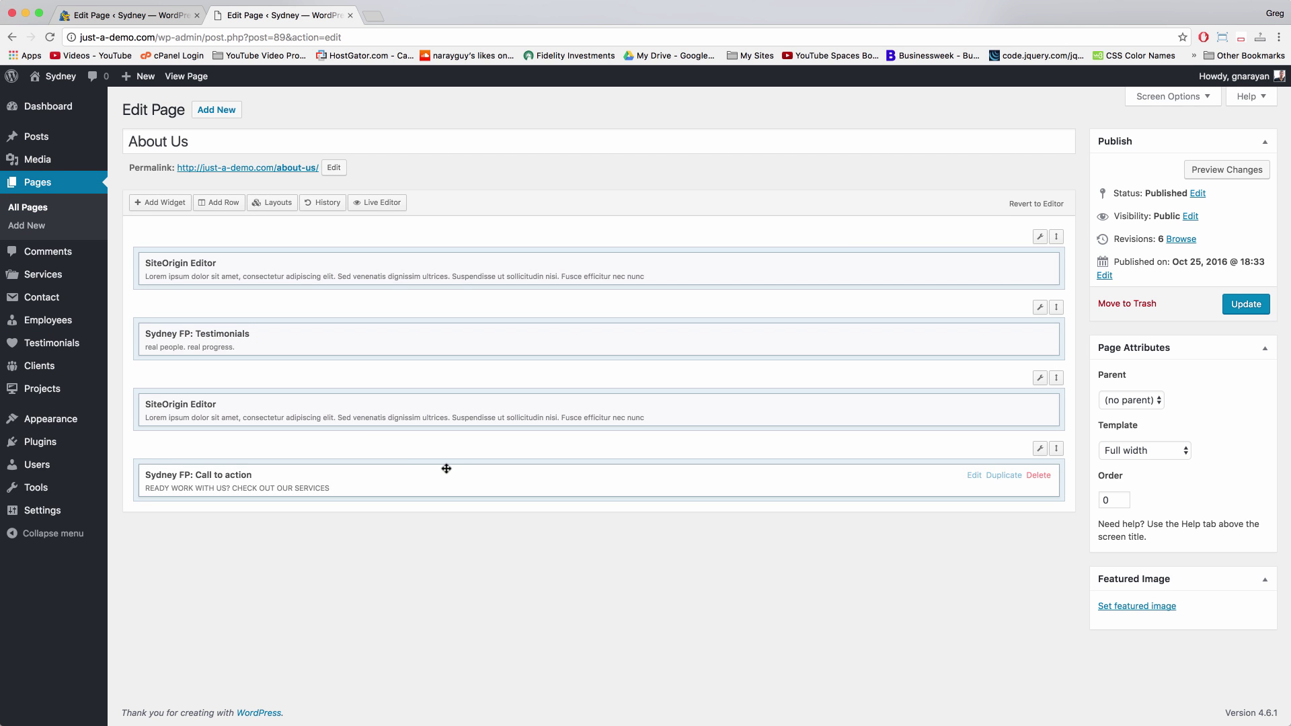
pyautogui.click(464, 478)
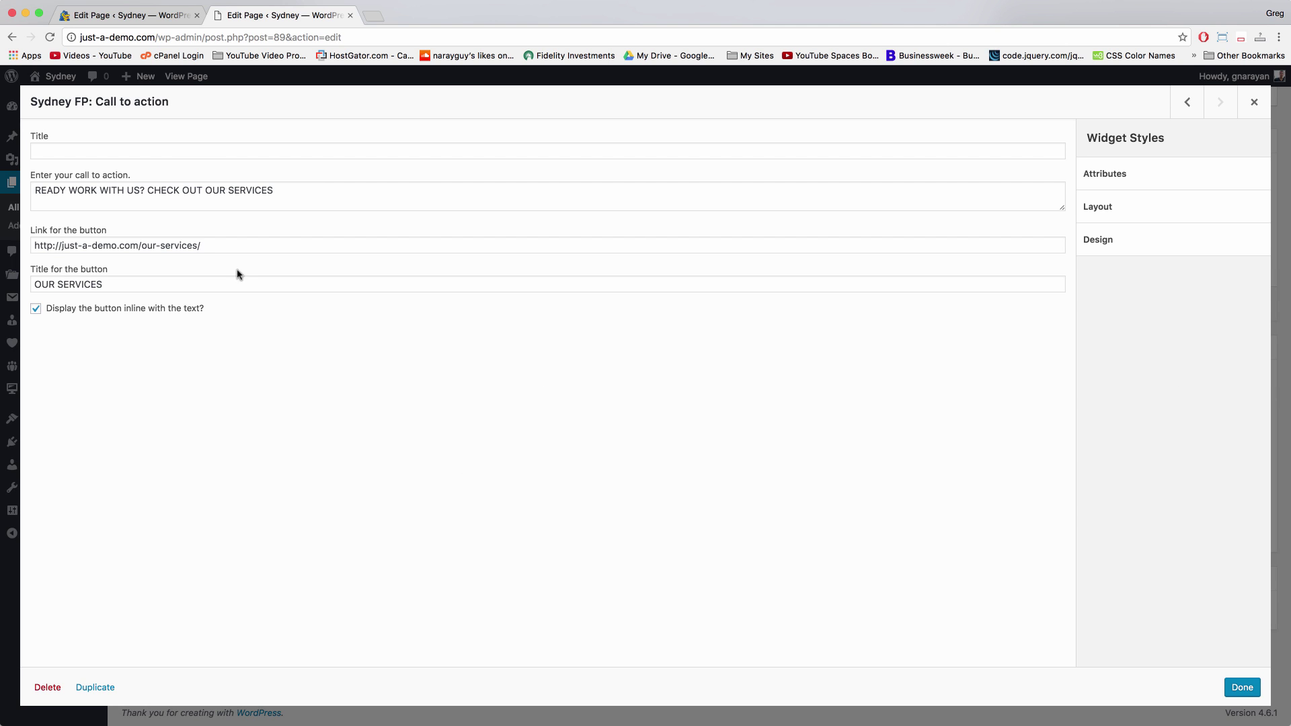
pyautogui.click(125, 16)
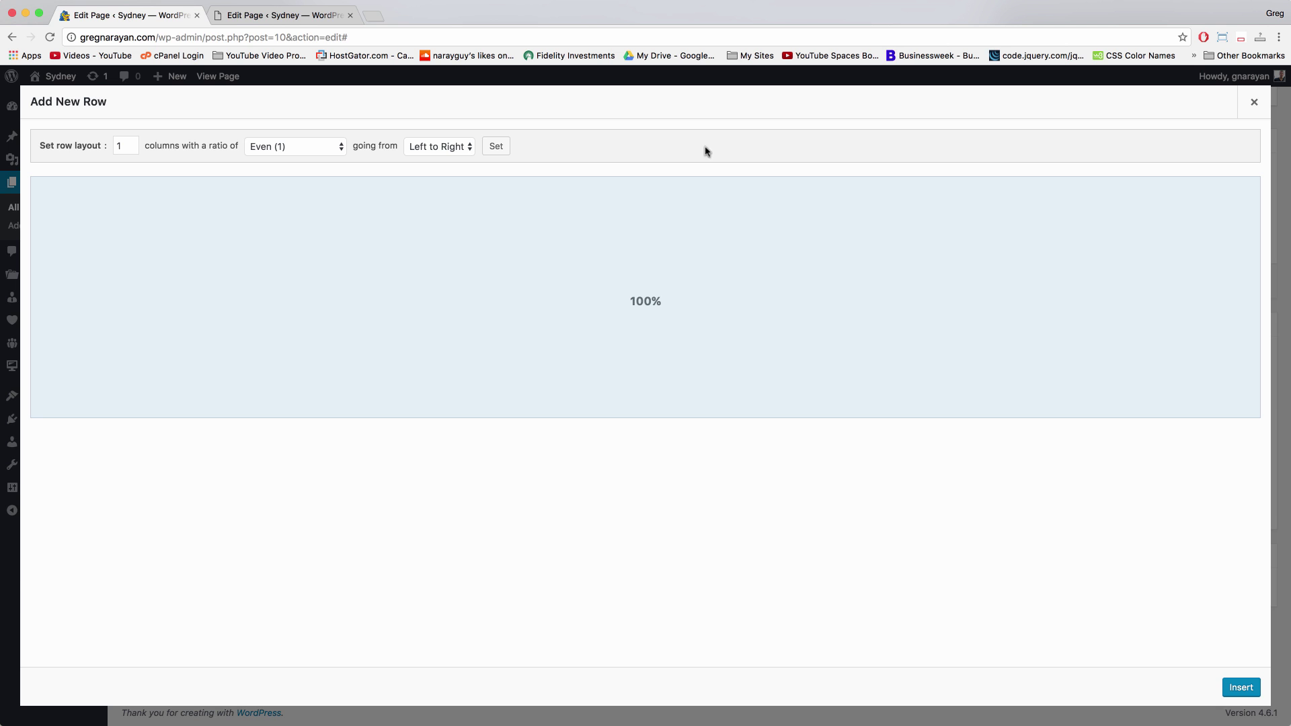
pyautogui.click(1241, 688)
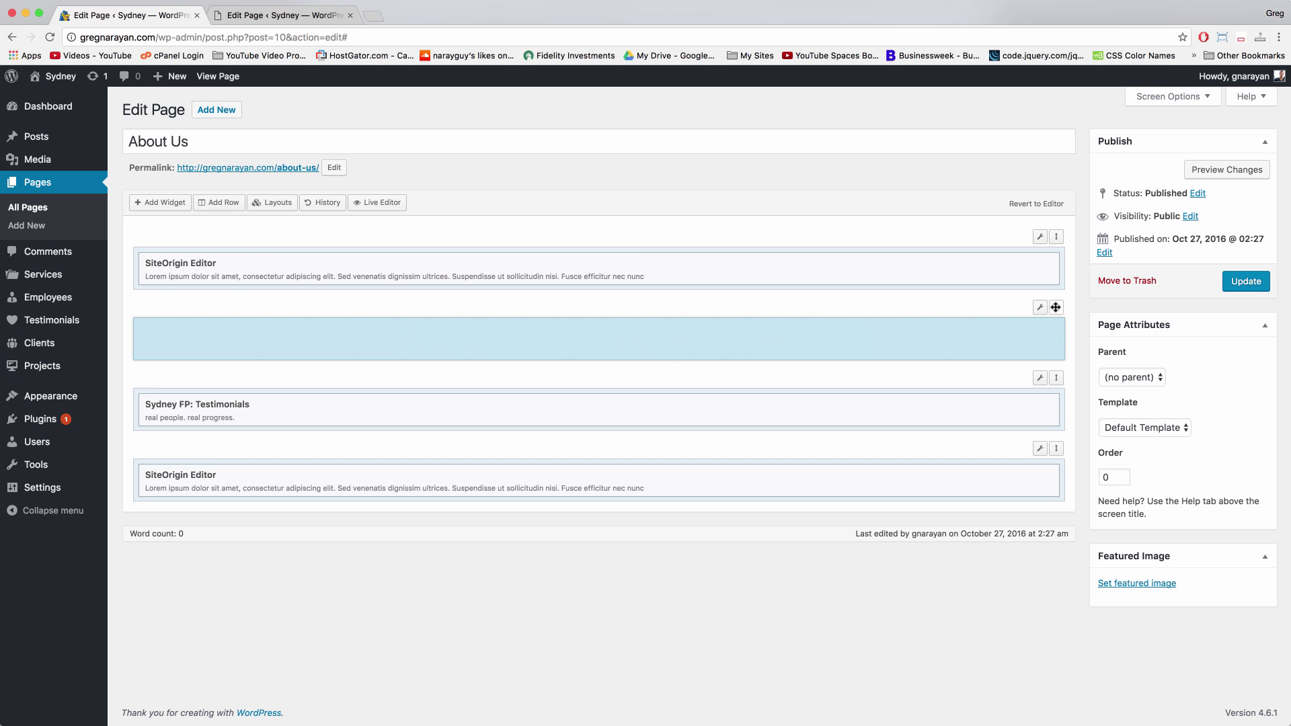
pyautogui.moveTo(1056, 307); pyautogui.dragTo(1064, 454)
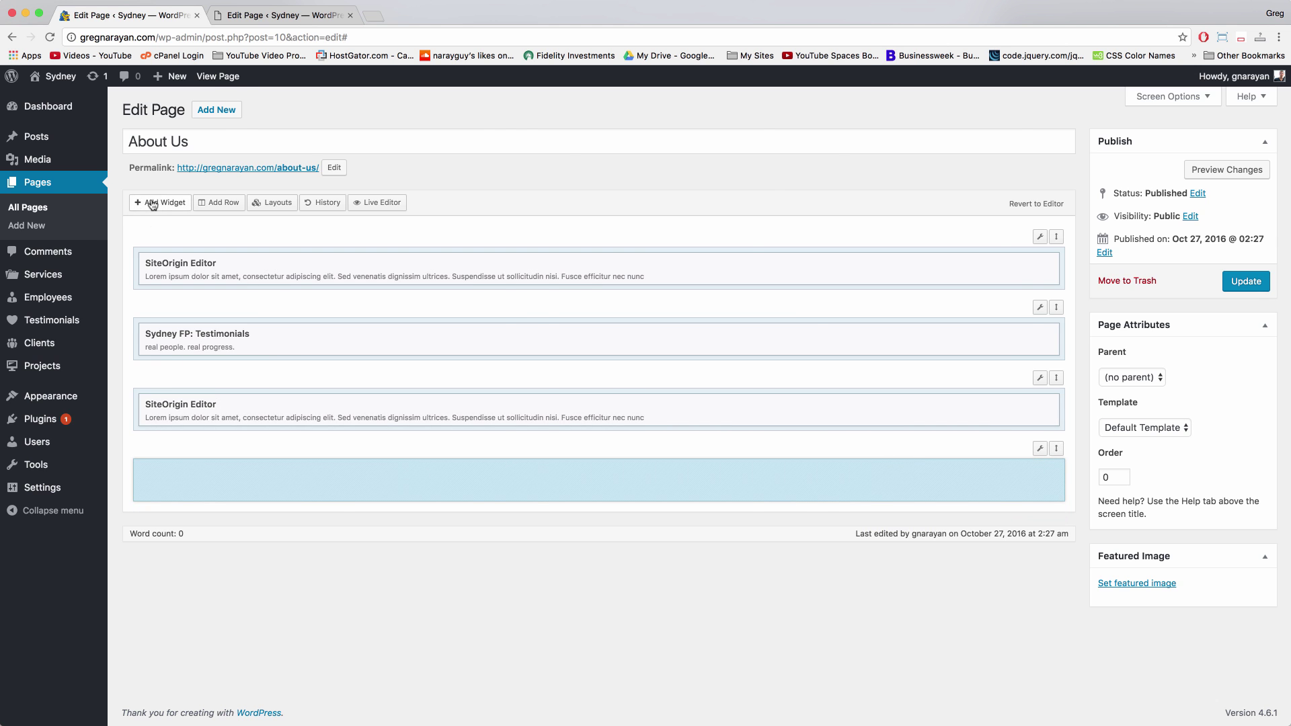
# Add a Sydney FP: Call to action widget to the new row with the text "READY TO WORK WITH US? CLICK HERE TO VIEW OUR SERVICES"
pyautogui.click(150, 202)
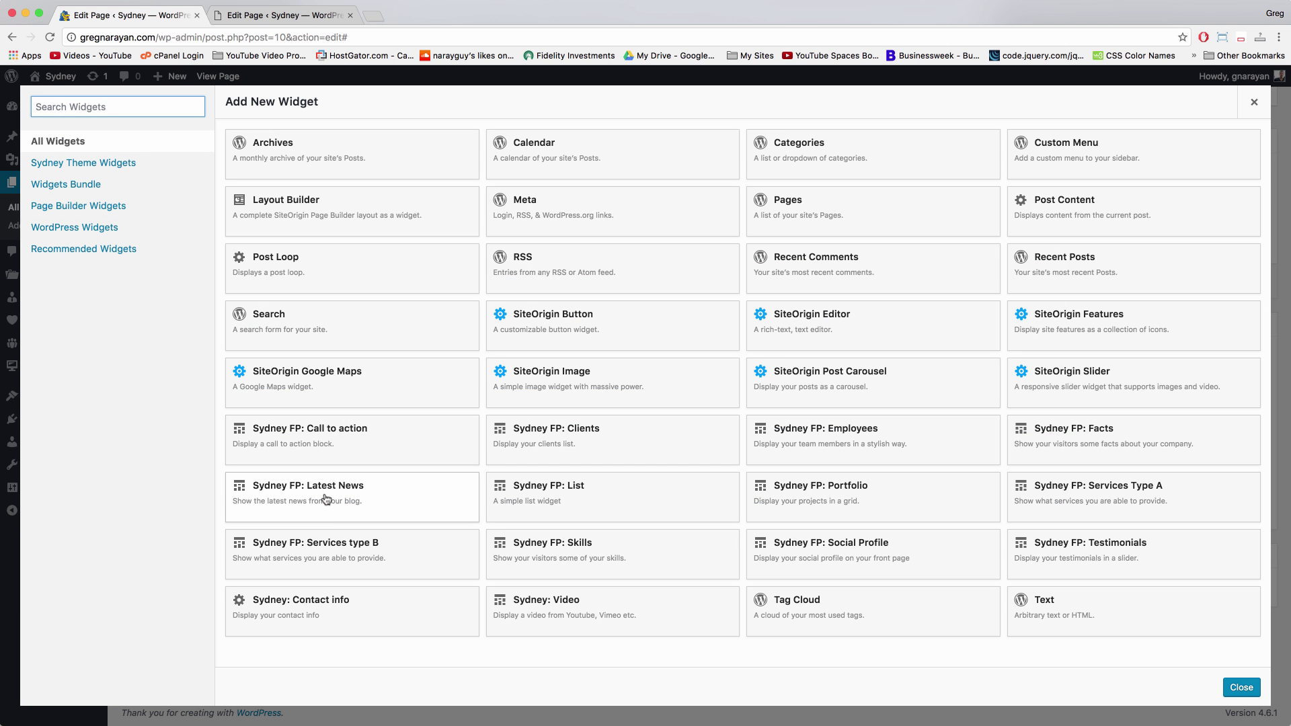
pyautogui.click(340, 430)
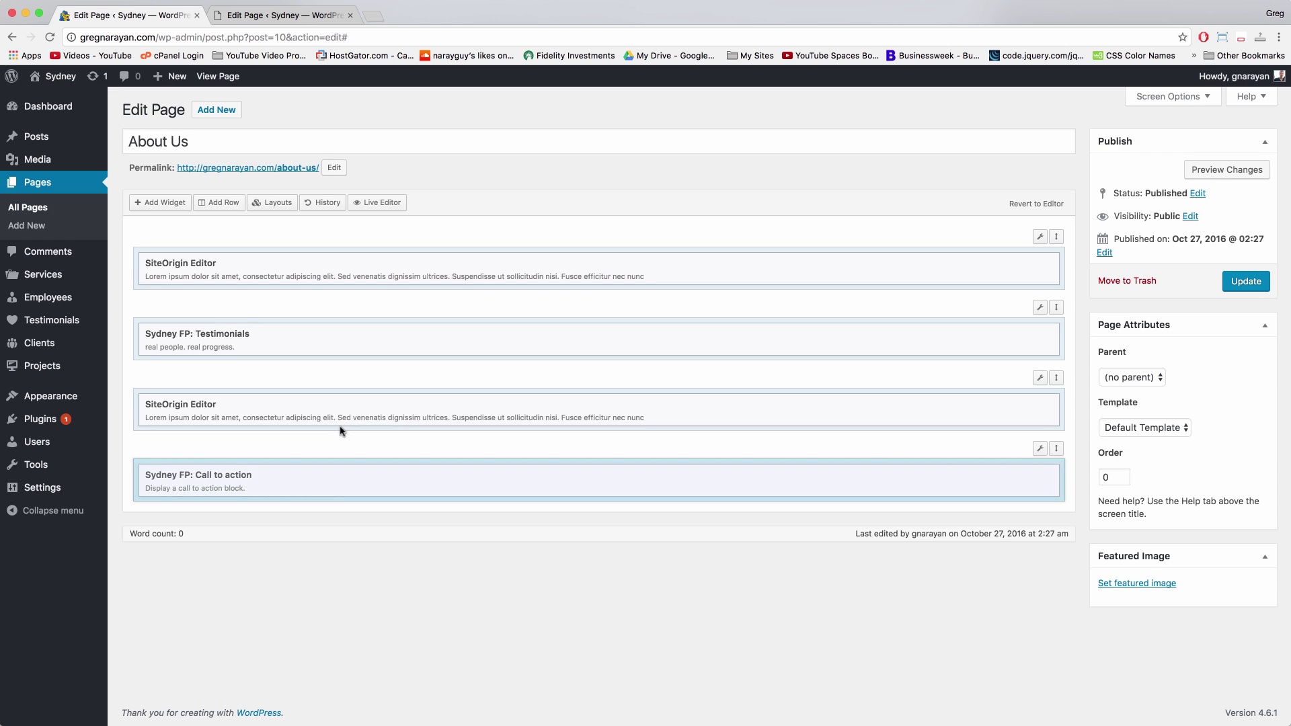
pyautogui.click(542, 476)
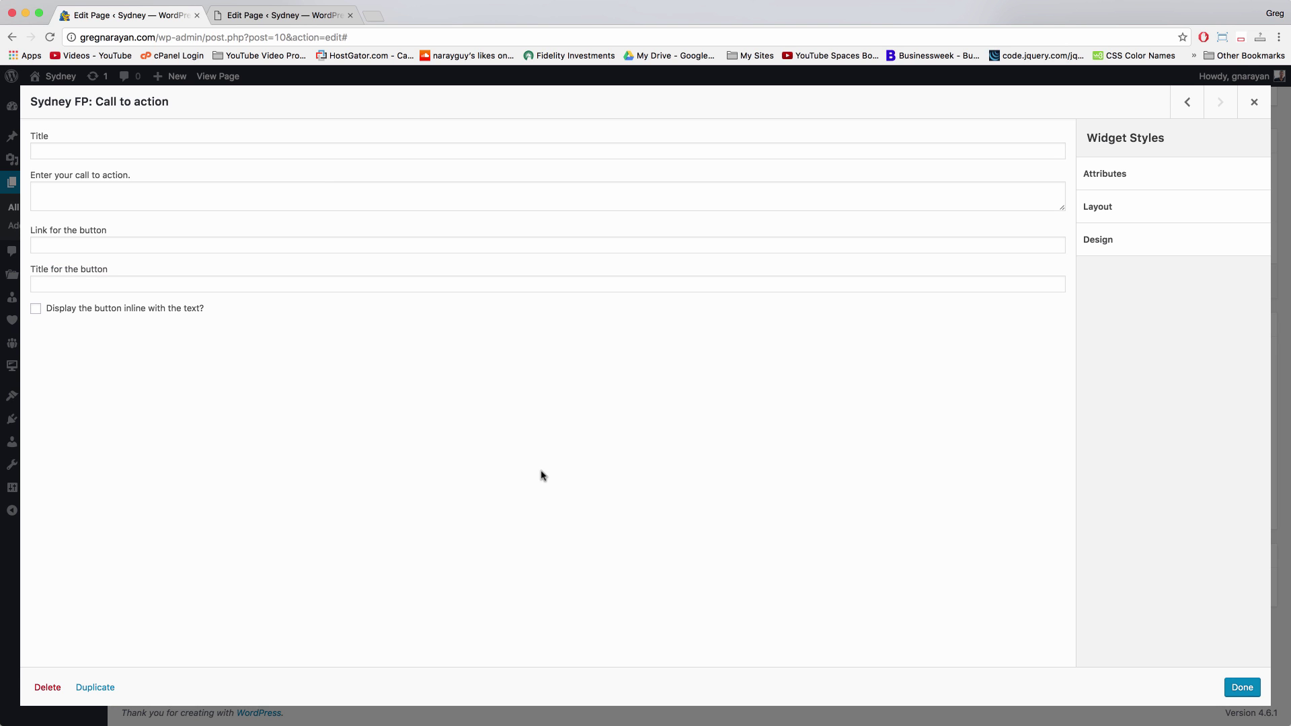
pyautogui.click(99, 193)
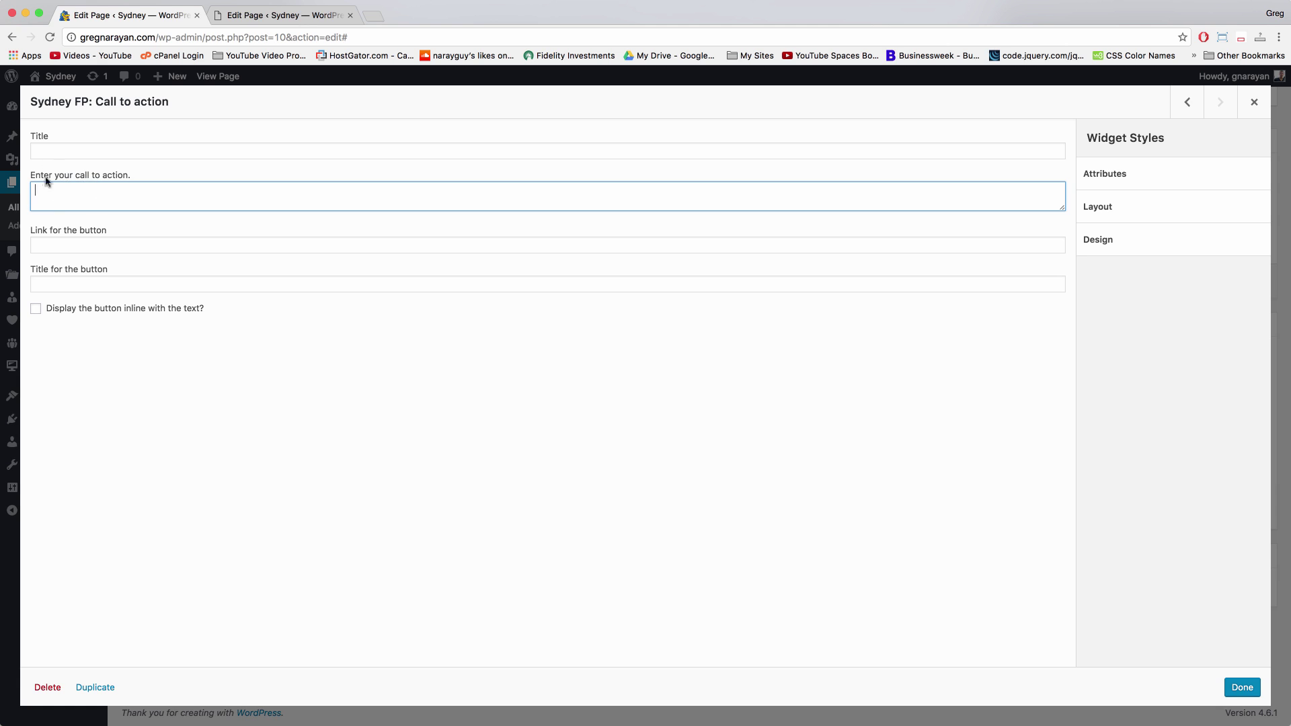
pyautogui.click(78, 150)
pyautogui.click(90, 194)
pyautogui.write('READY TO WORK WITH US? CLICK')
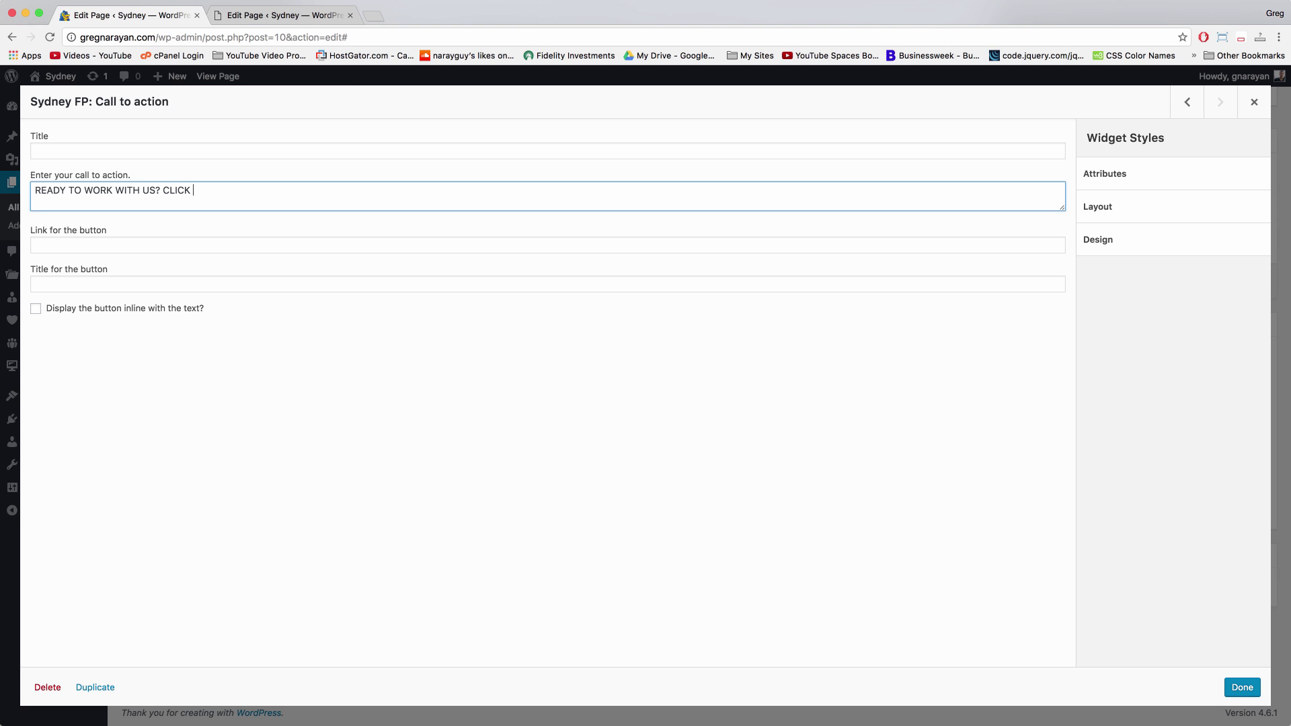
pyautogui.write('O VIEW OUR SERVICES')
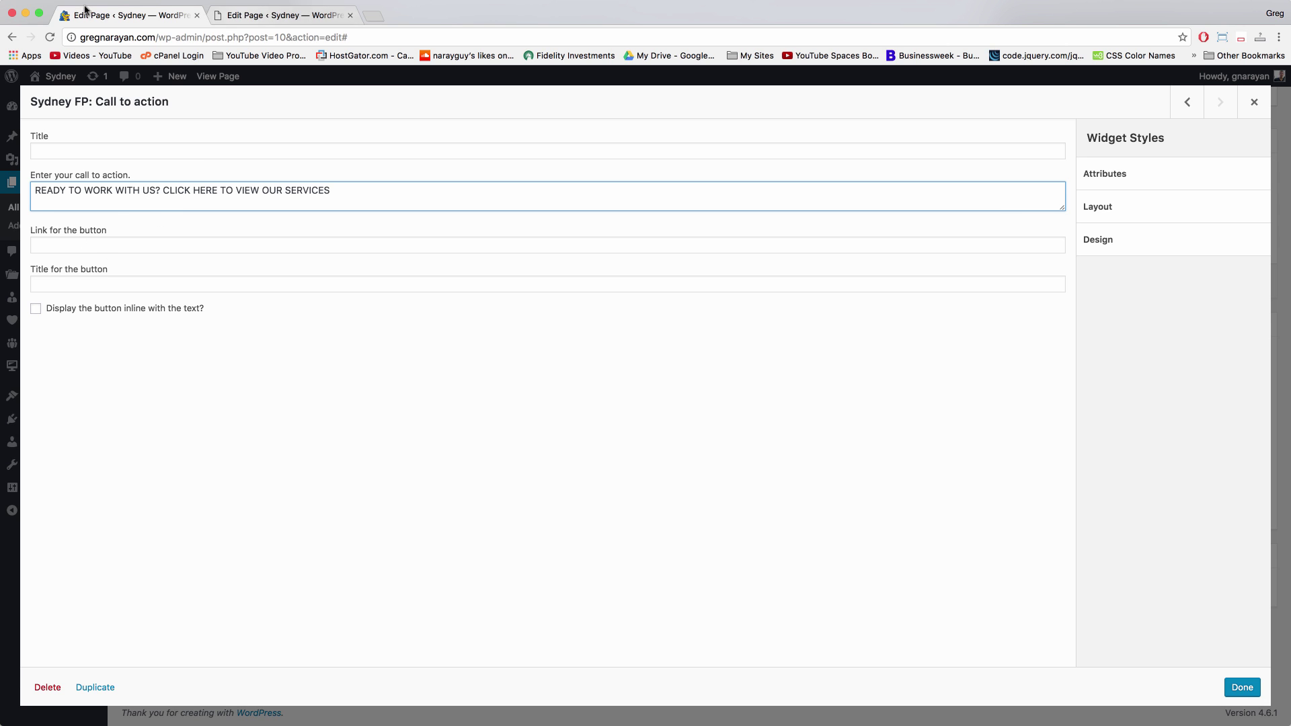
# Open the own site's home page in a new browser tab and copy the link address of its Services menu item
pyautogui.click(381, 20)
pyautogui.moveTo(418, 17); pyautogui.dragTo(274, 18)
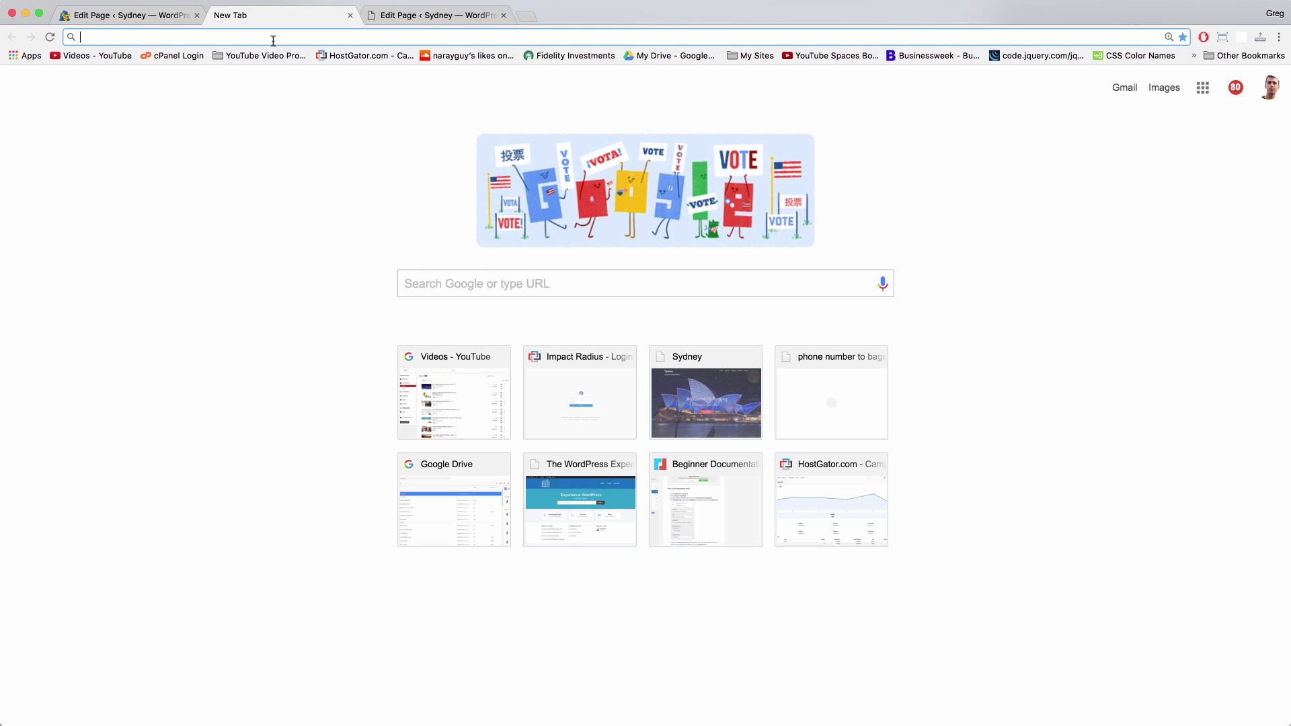
pyautogui.write('gregnarayan.com')
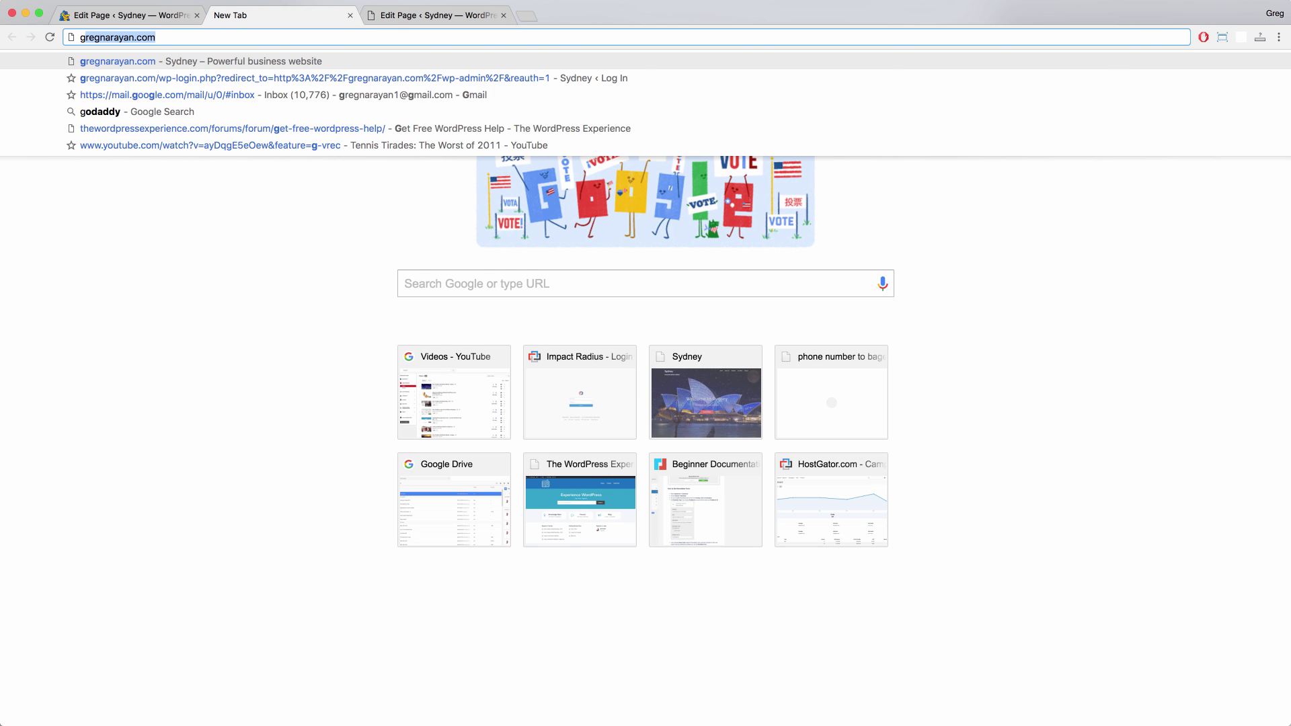
pyautogui.press('Return')
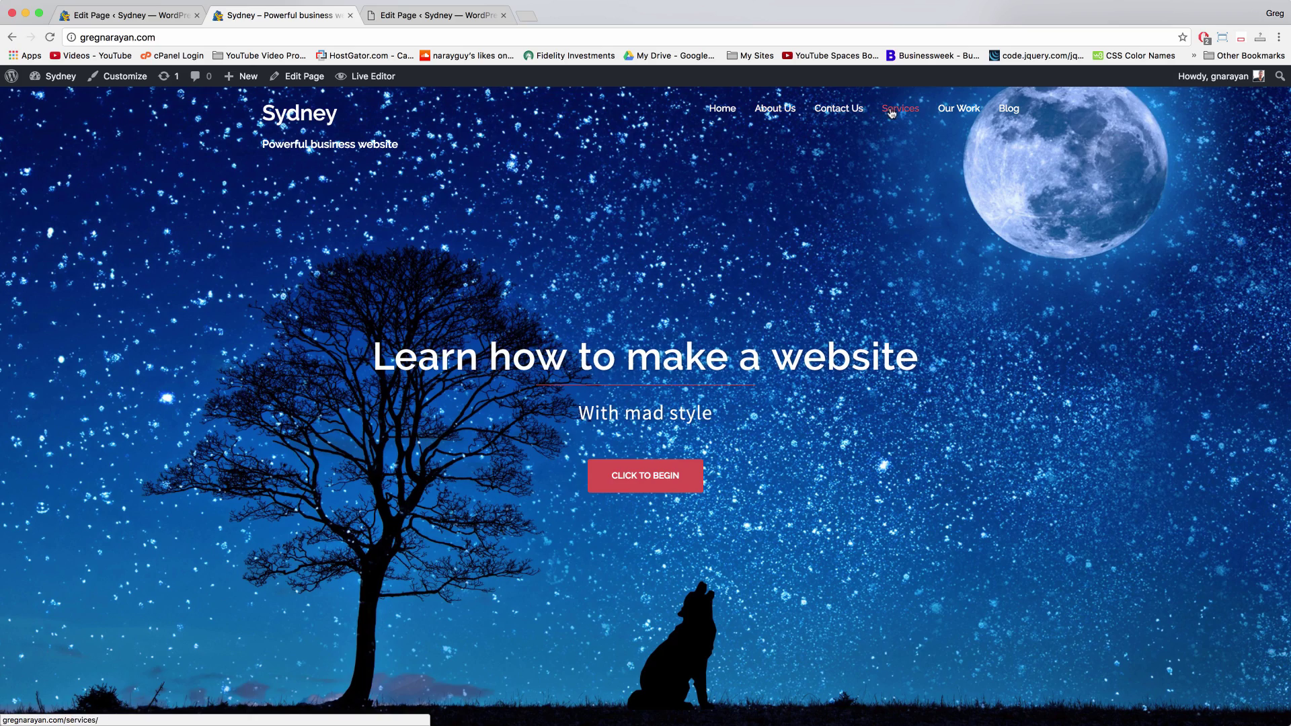
pyautogui.rightClick(892, 113)
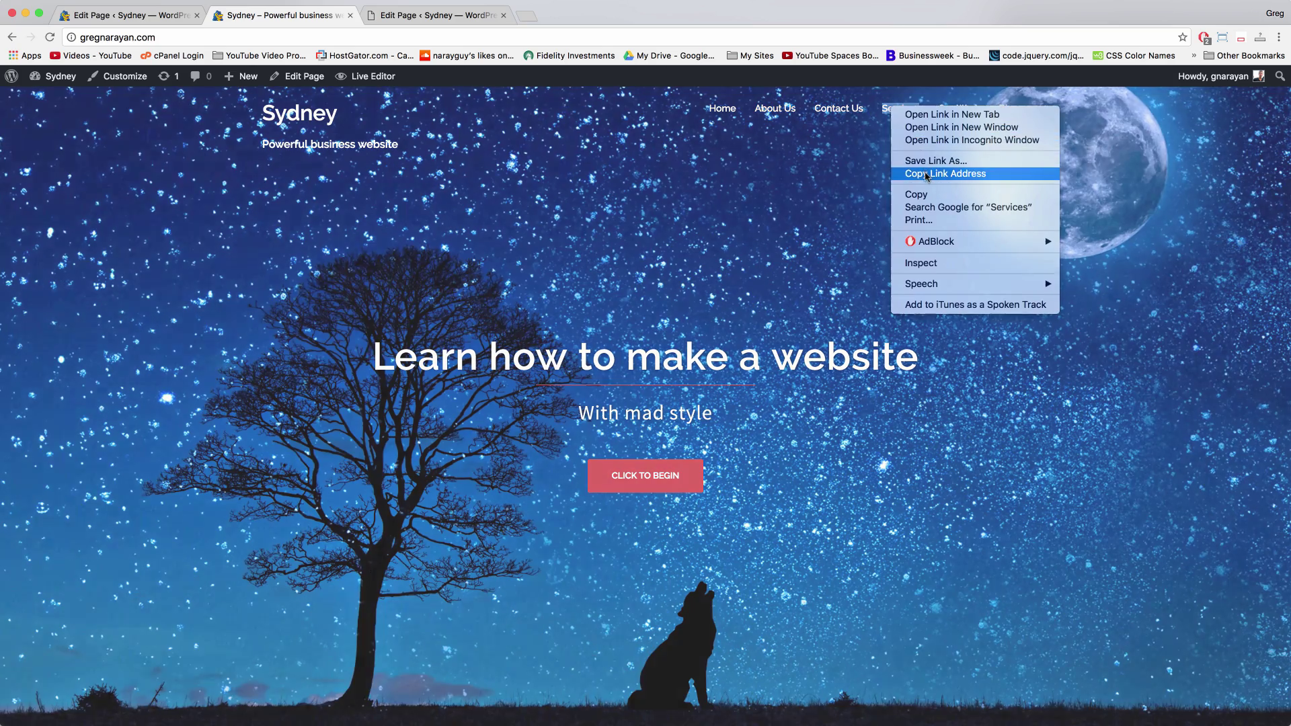
pyautogui.click(925, 173)
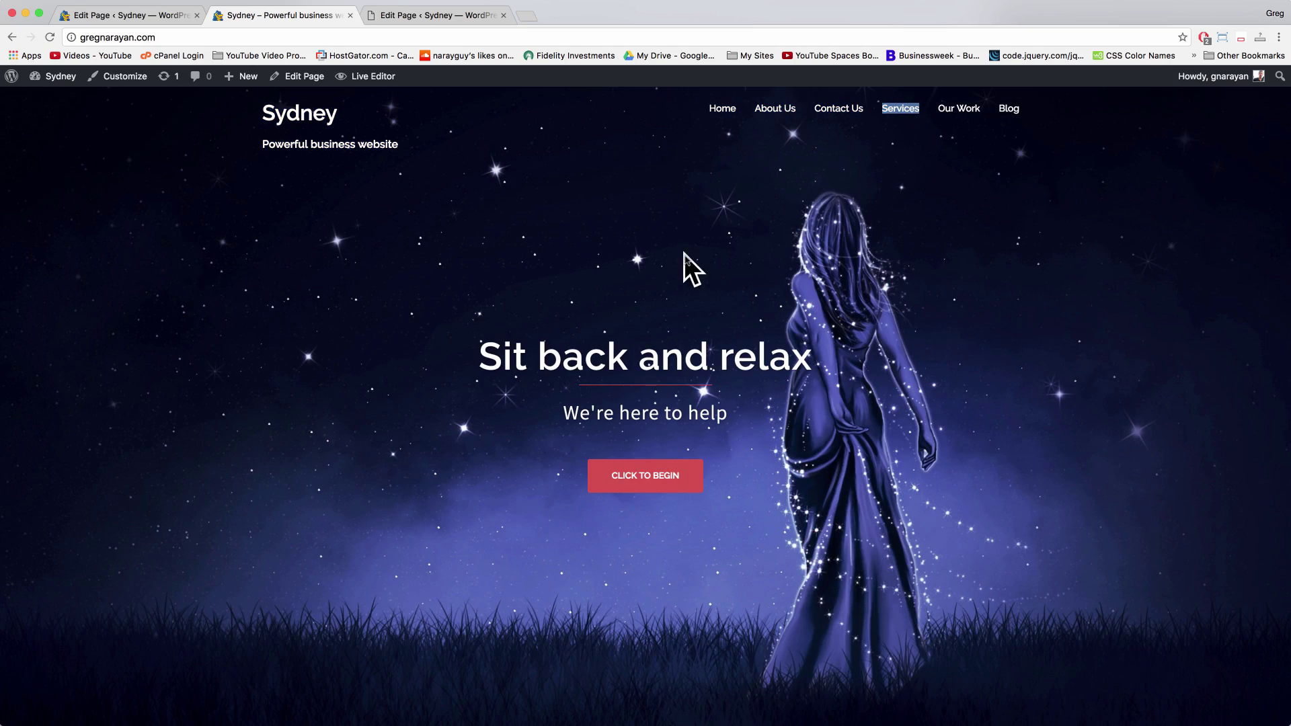
# Paste the copied Services page address as the button link of the own page's Call to action widget
pyautogui.click(136, 17)
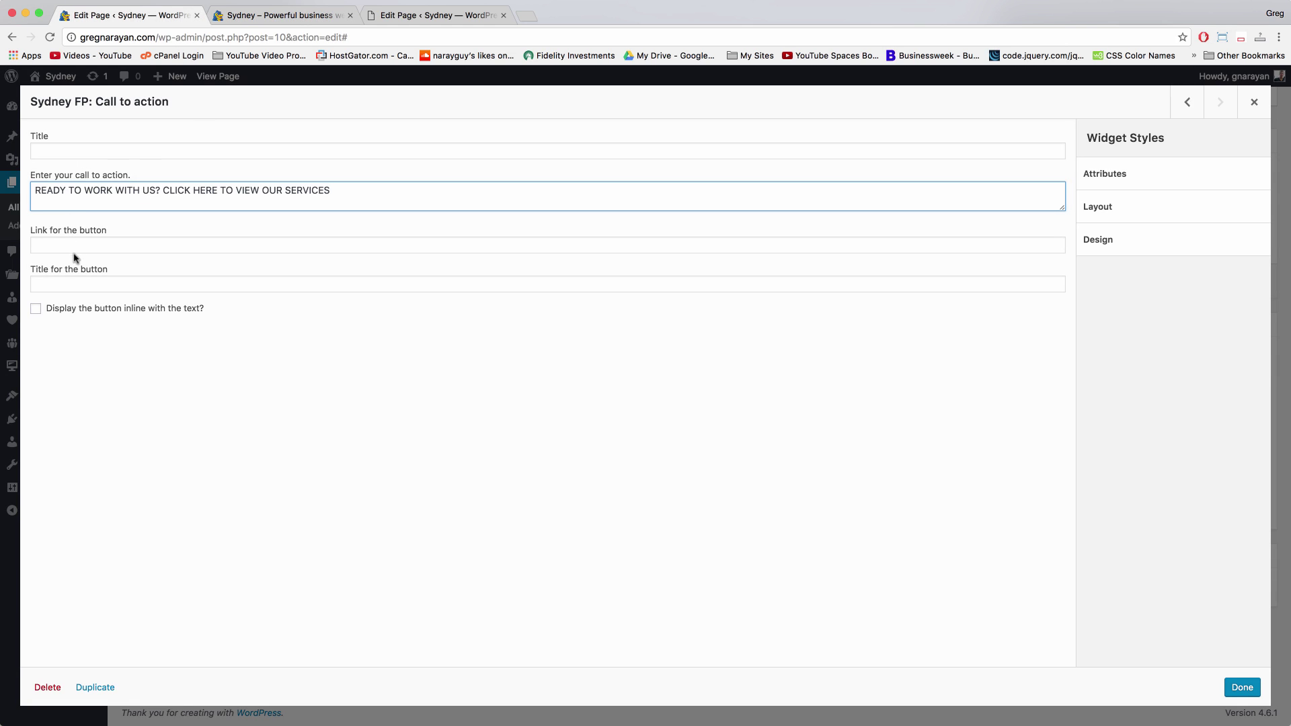
pyautogui.click(47, 247)
pyautogui.rightClick(48, 251)
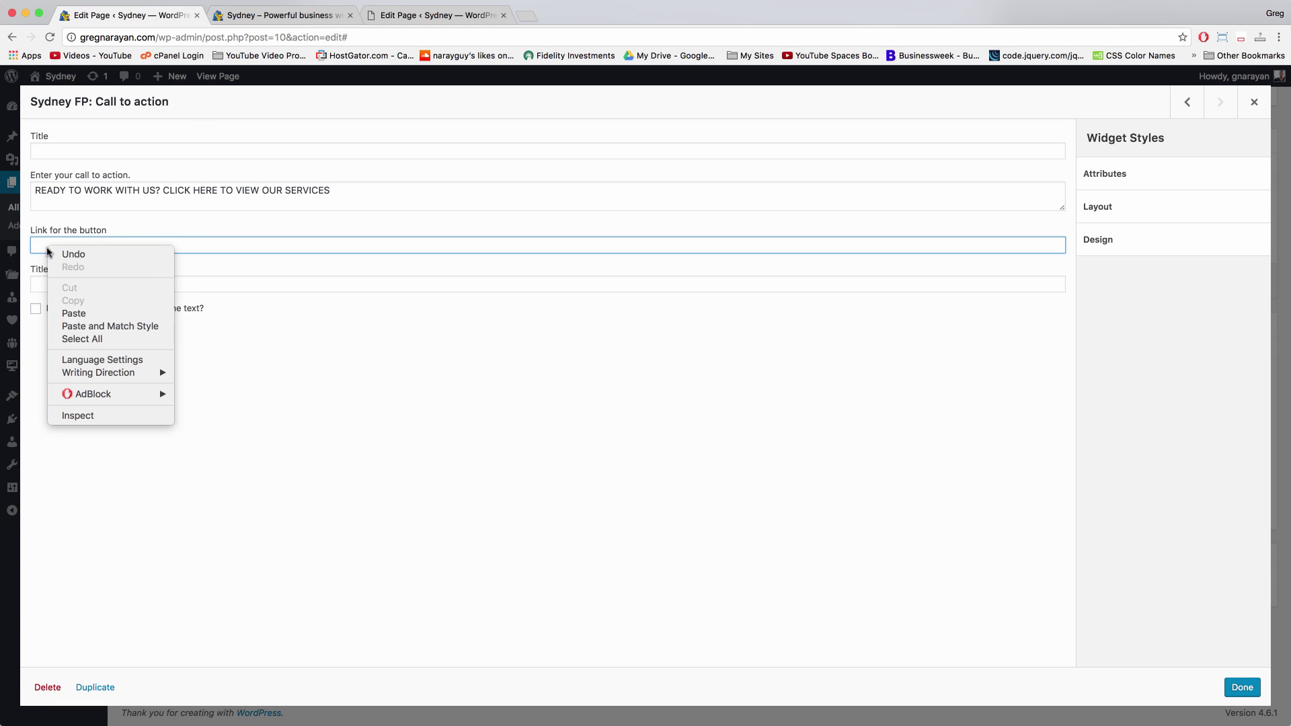
pyautogui.click(74, 314)
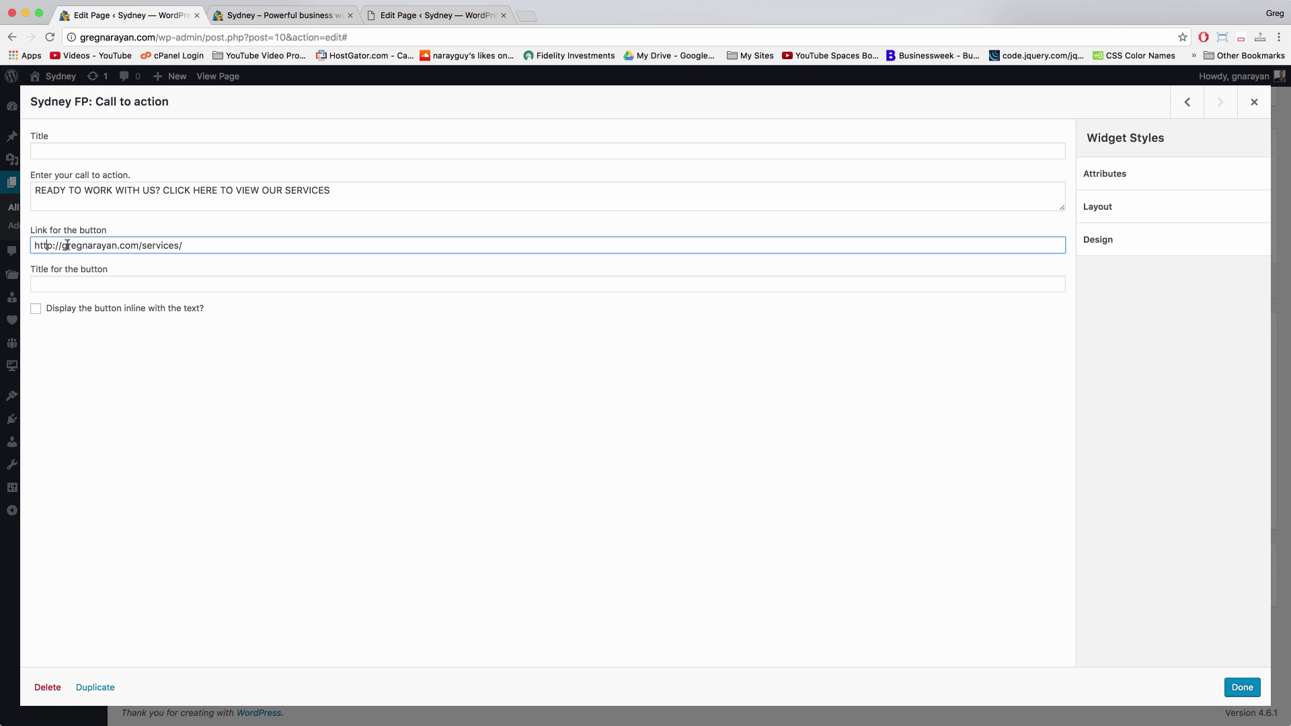
# Title the call-to-action button "Our Services", display it inline with the text, and finish editing the widget
pyautogui.click(112, 281)
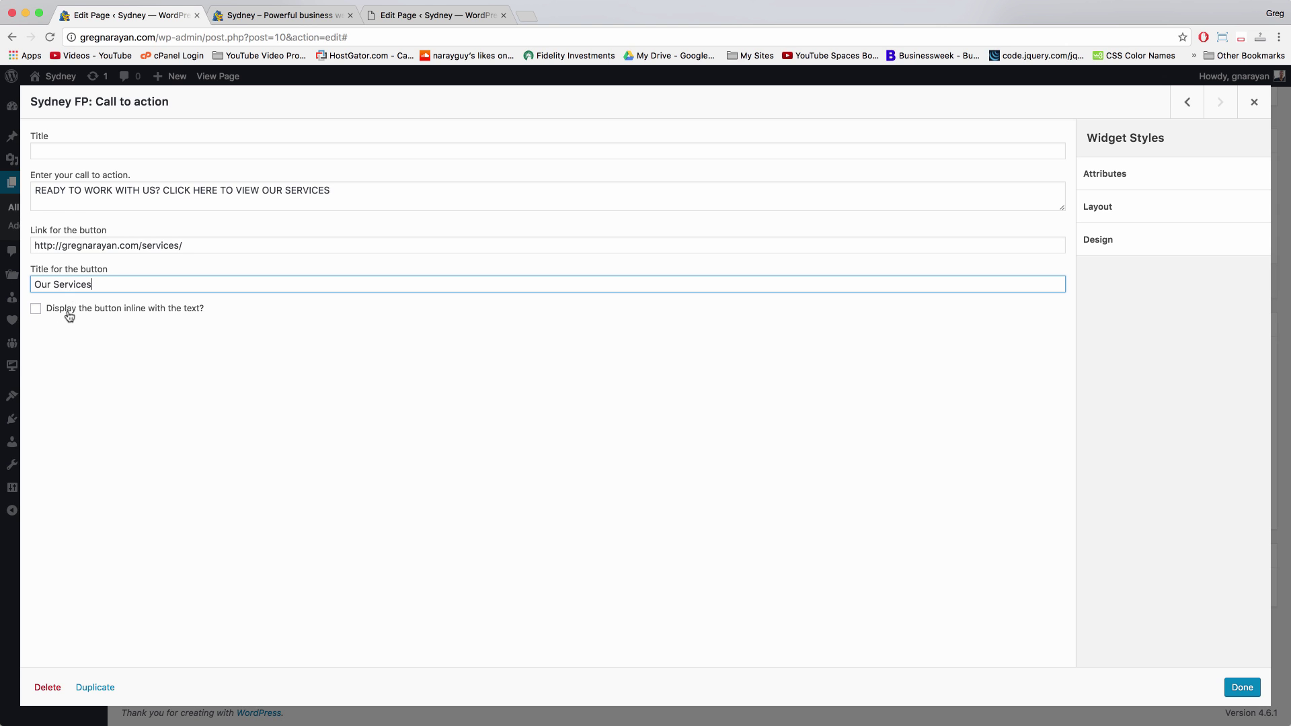
pyautogui.click(36, 309)
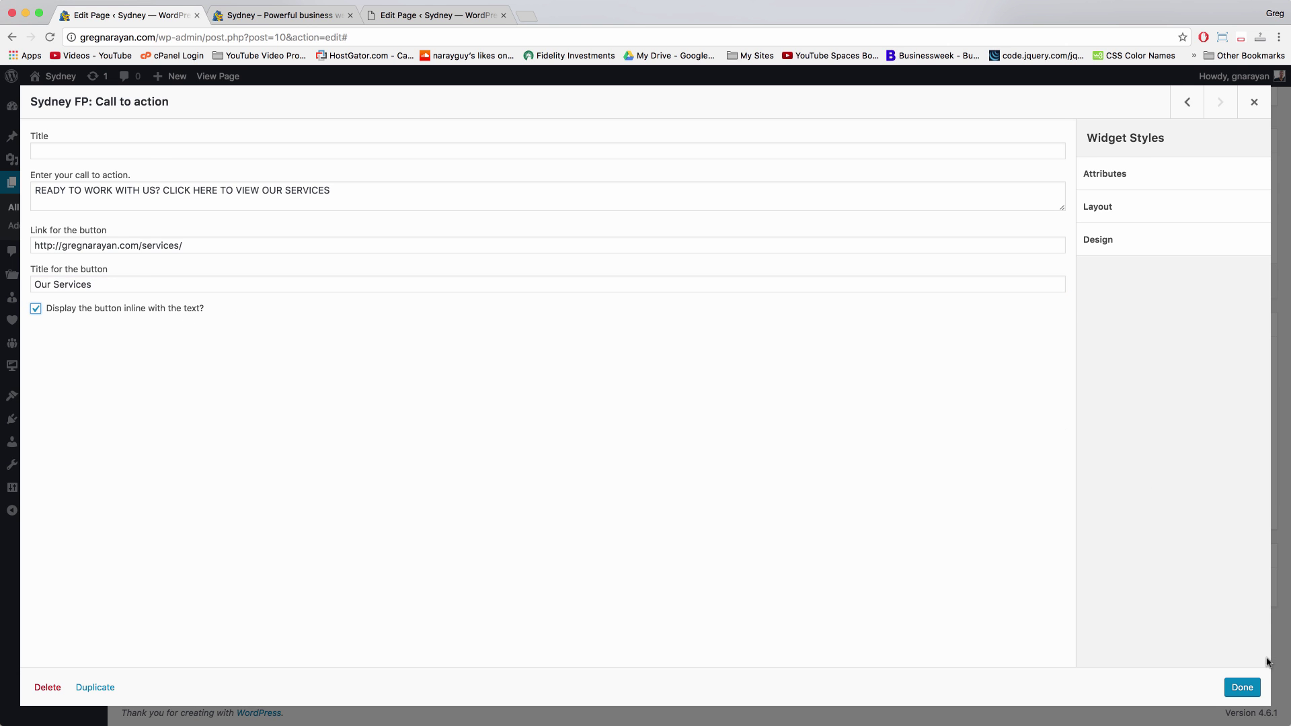
pyautogui.click(1243, 686)
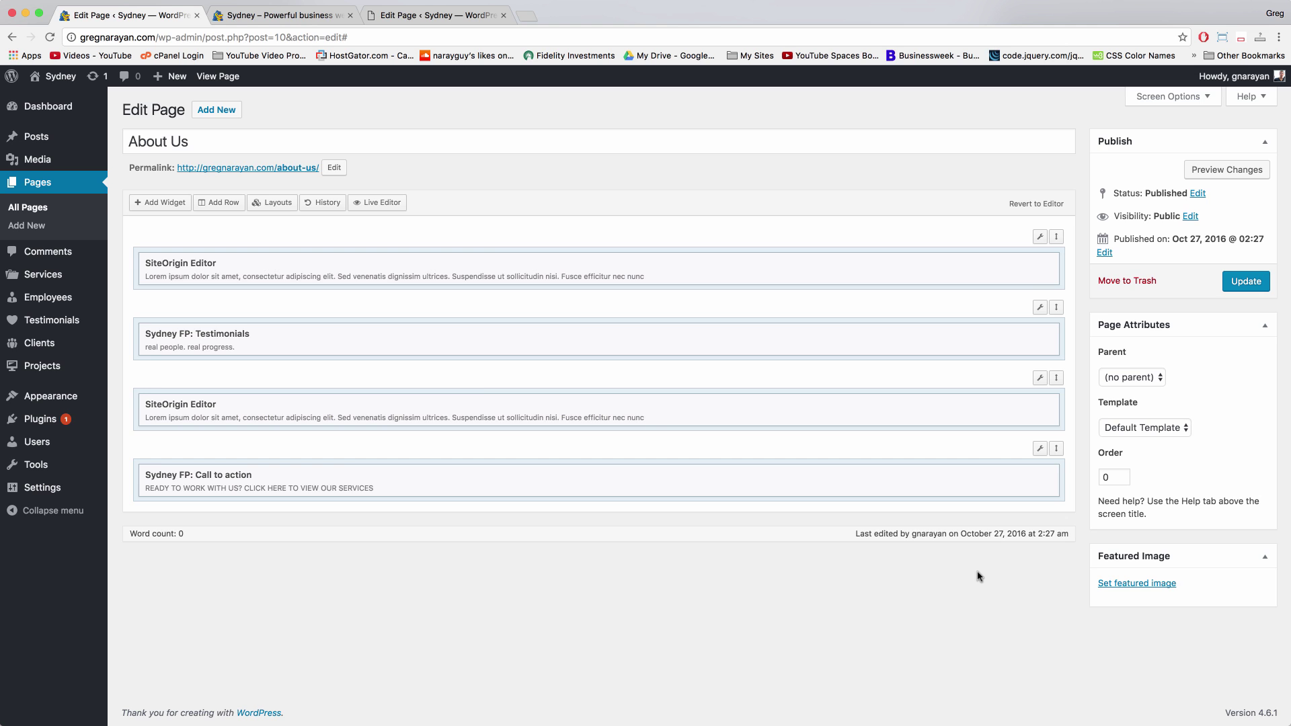
# Set the About Us page's template to Full width and update the page
pyautogui.moveTo(855, 459)
pyautogui.click(1167, 432)
pyautogui.press('Escape')
pyautogui.click(1246, 288)
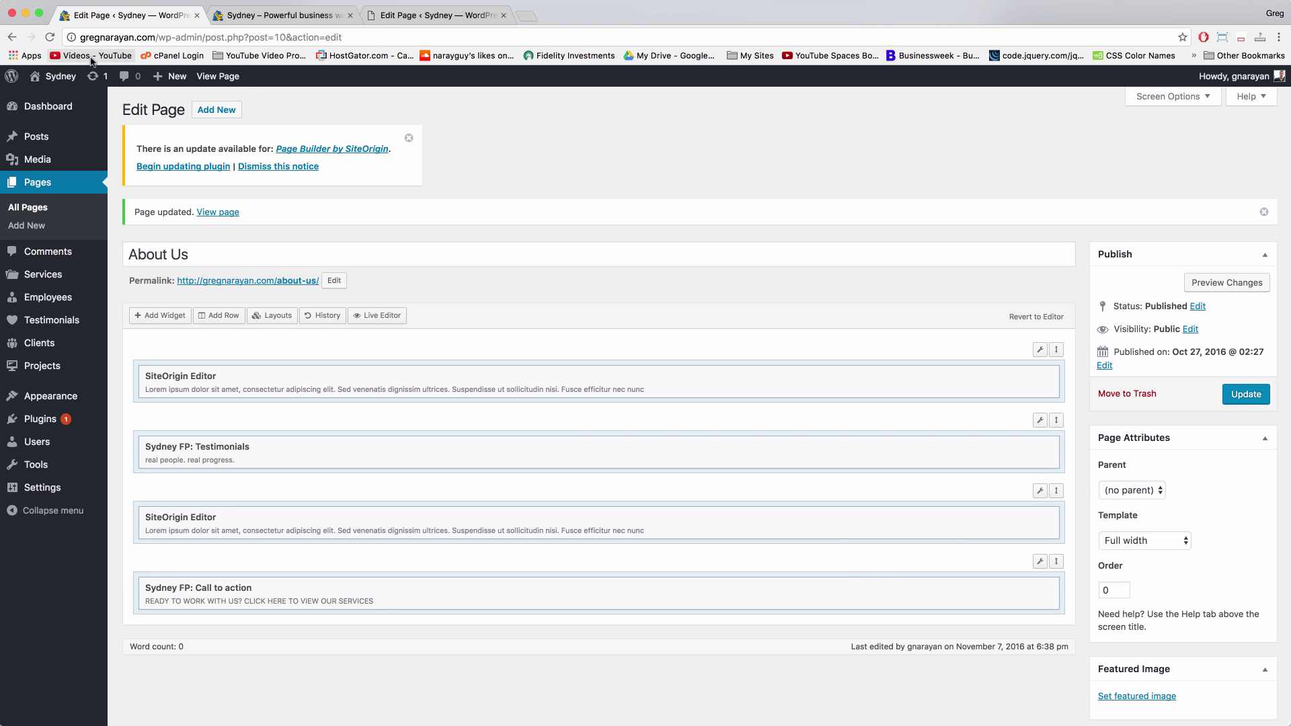
# View the published About Us page and examine its images, text, testimonials and call to action
pyautogui.click(216, 76)
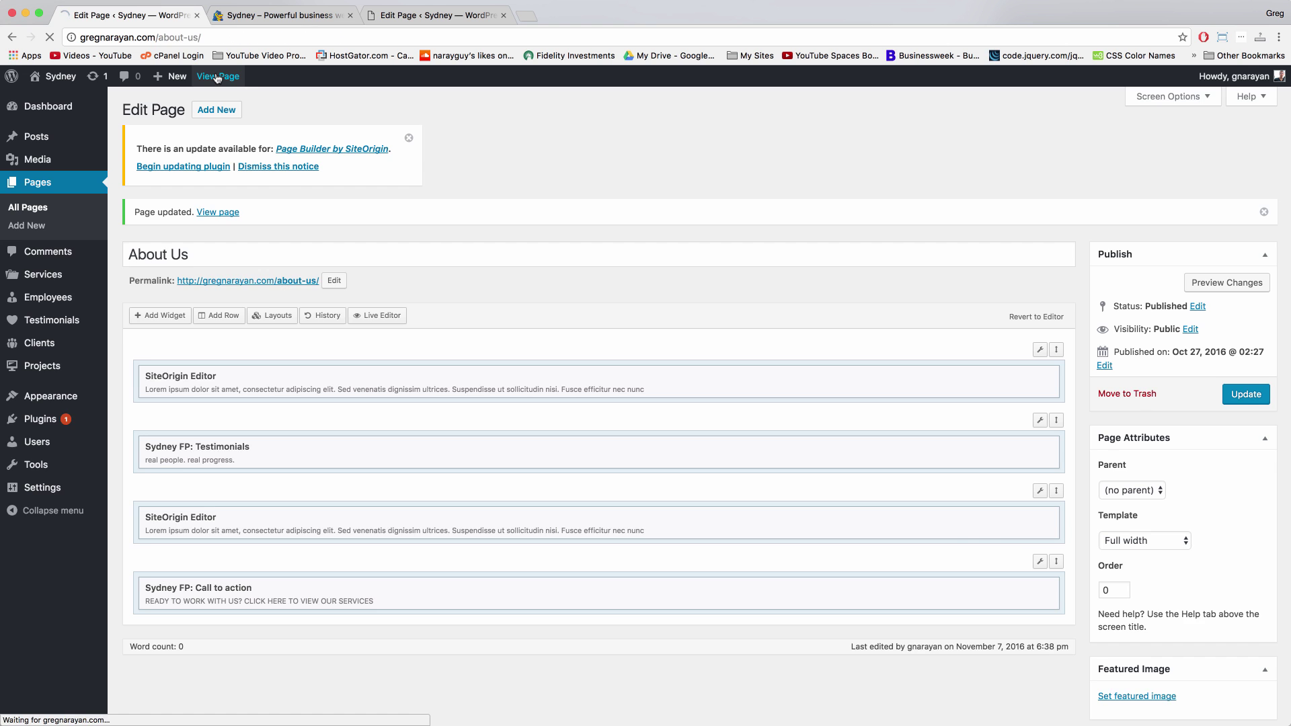
pyautogui.scroll(-3, 557, 209)
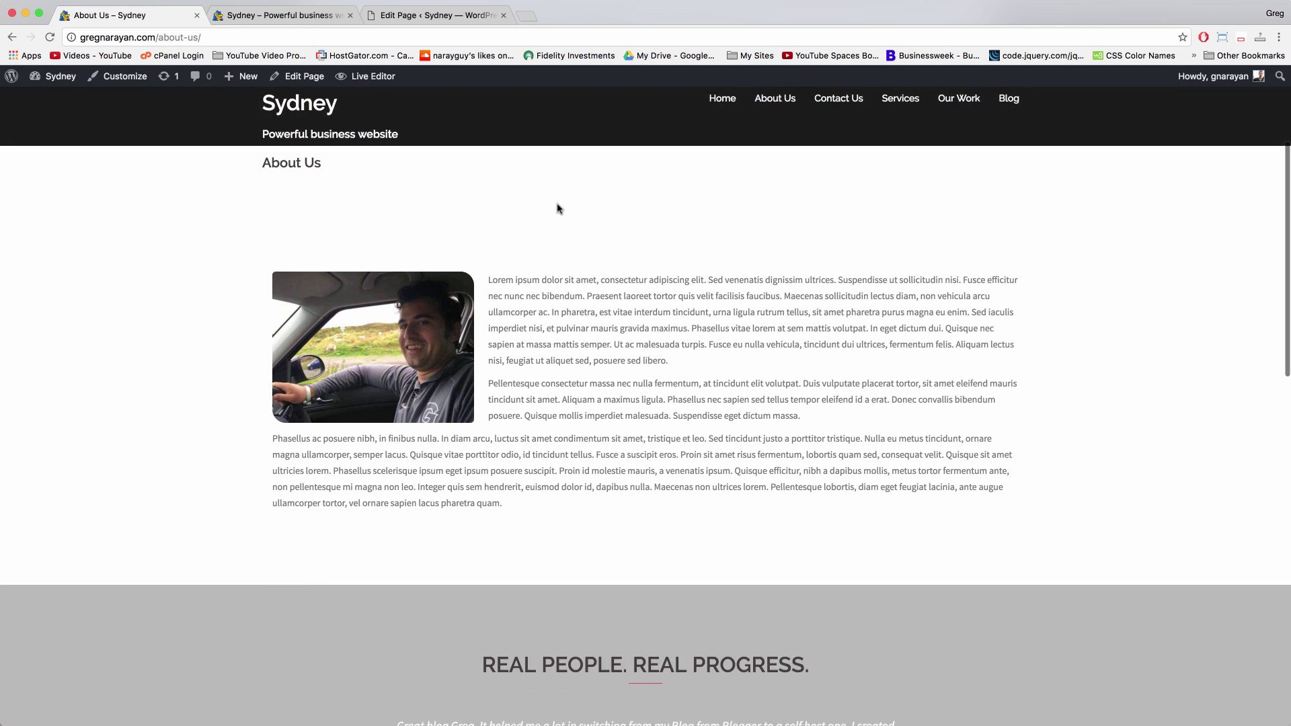
pyautogui.scroll(-4, 557, 209)
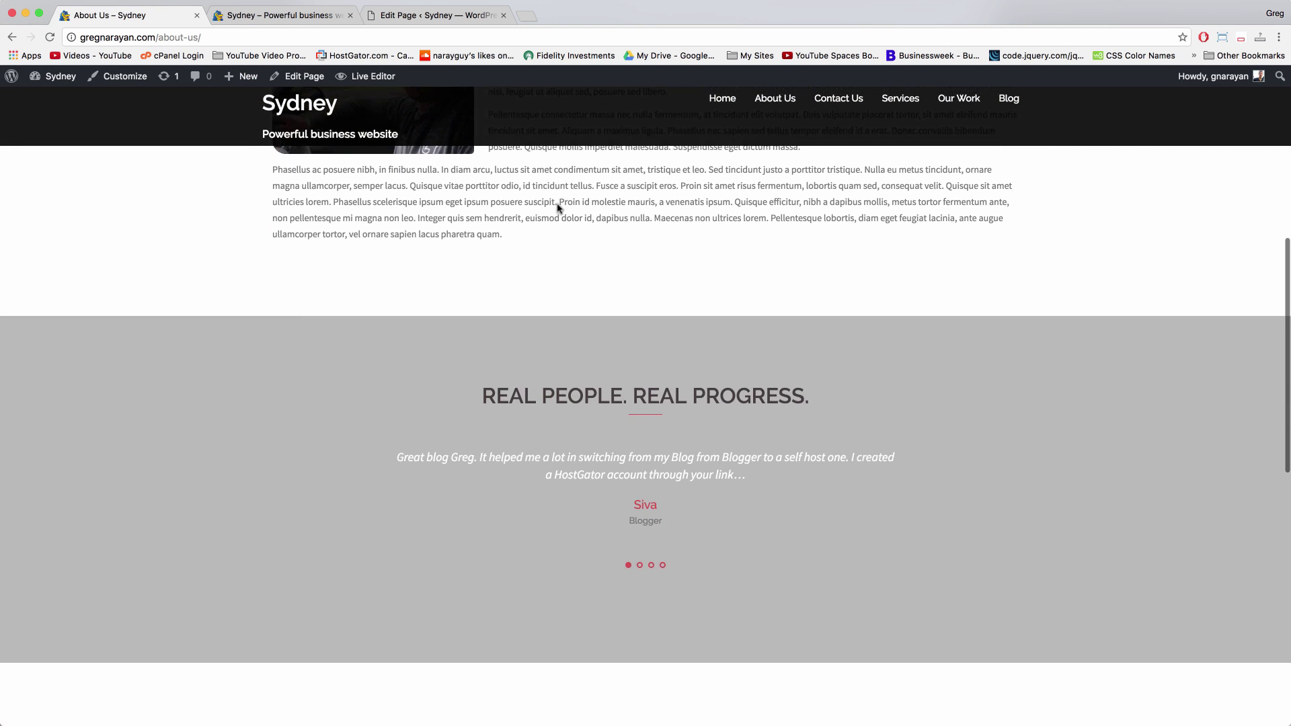
pyautogui.scroll(-5, 557, 208)
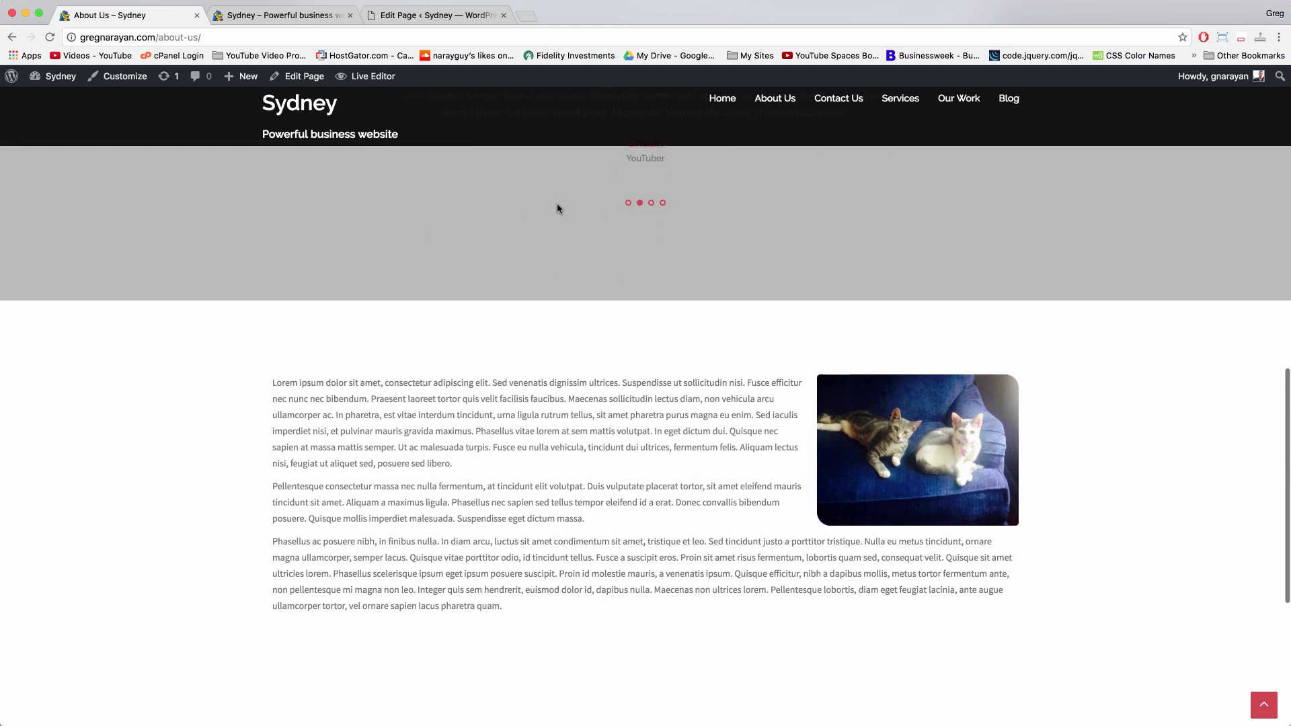
pyautogui.scroll(-3, 557, 209)
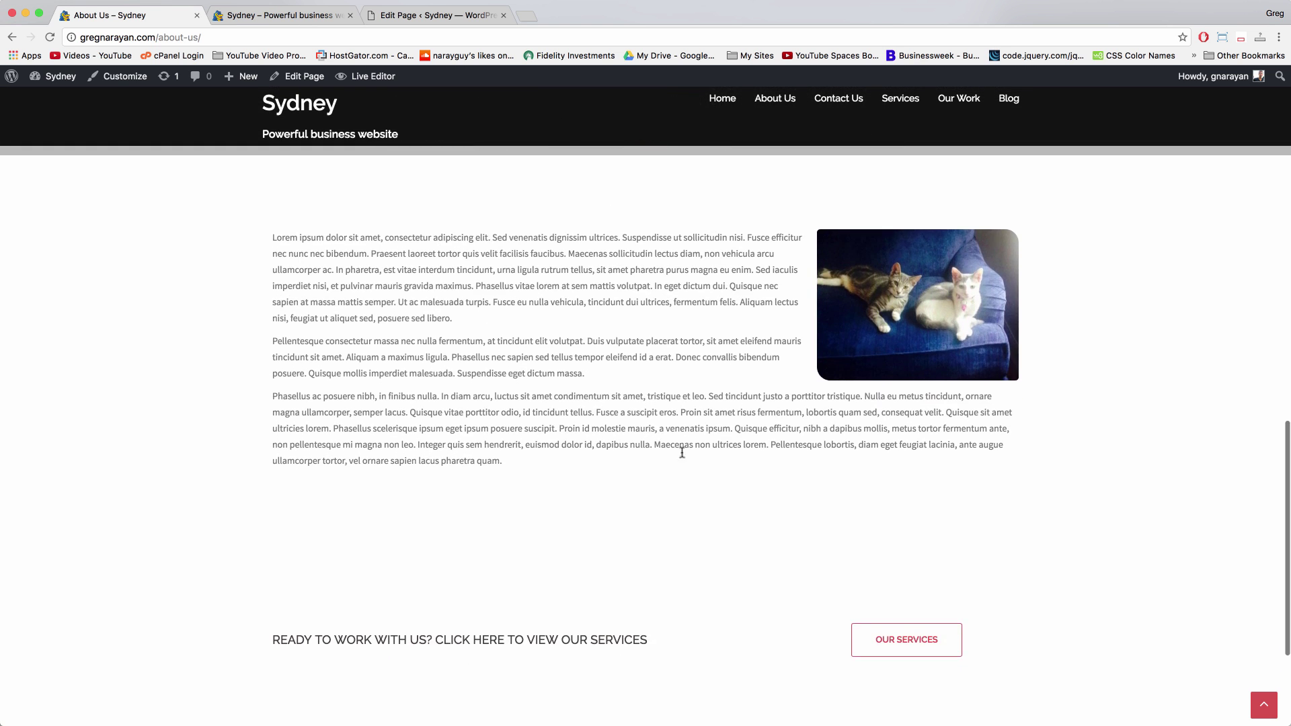
pyautogui.scroll(5, 570, 316)
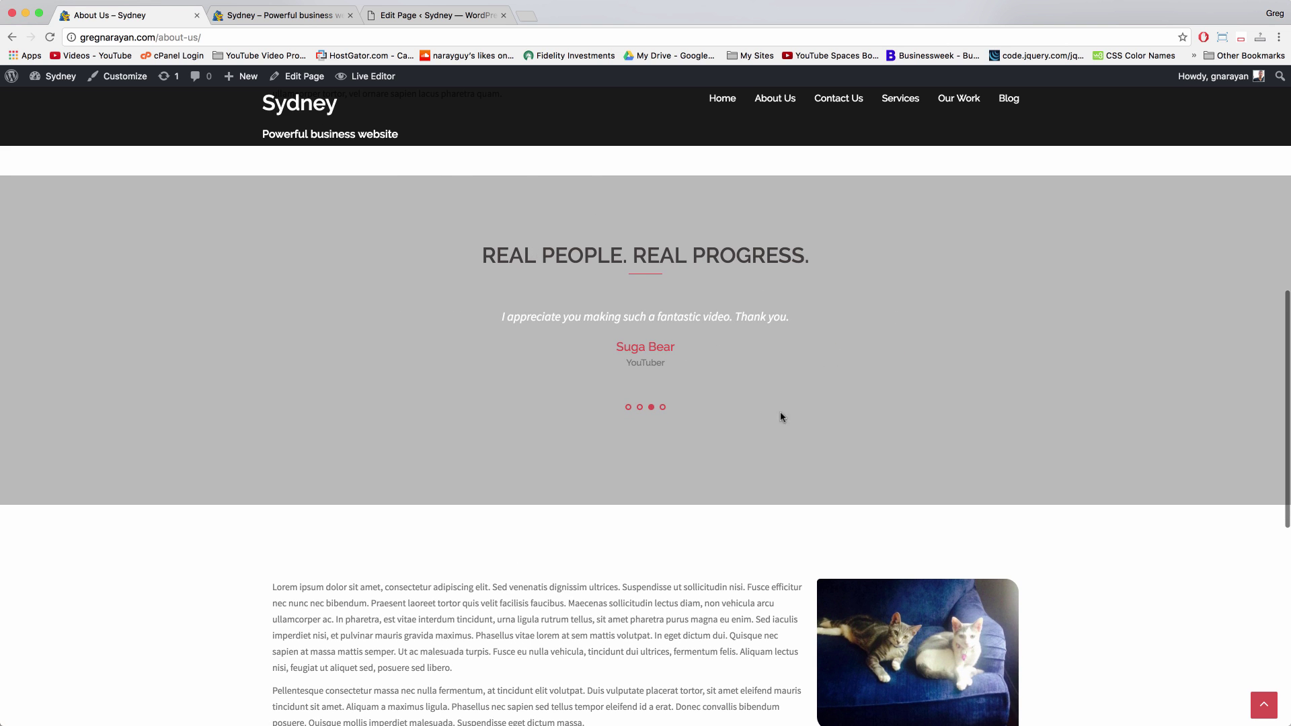
pyautogui.scroll(-5, 712, 464)
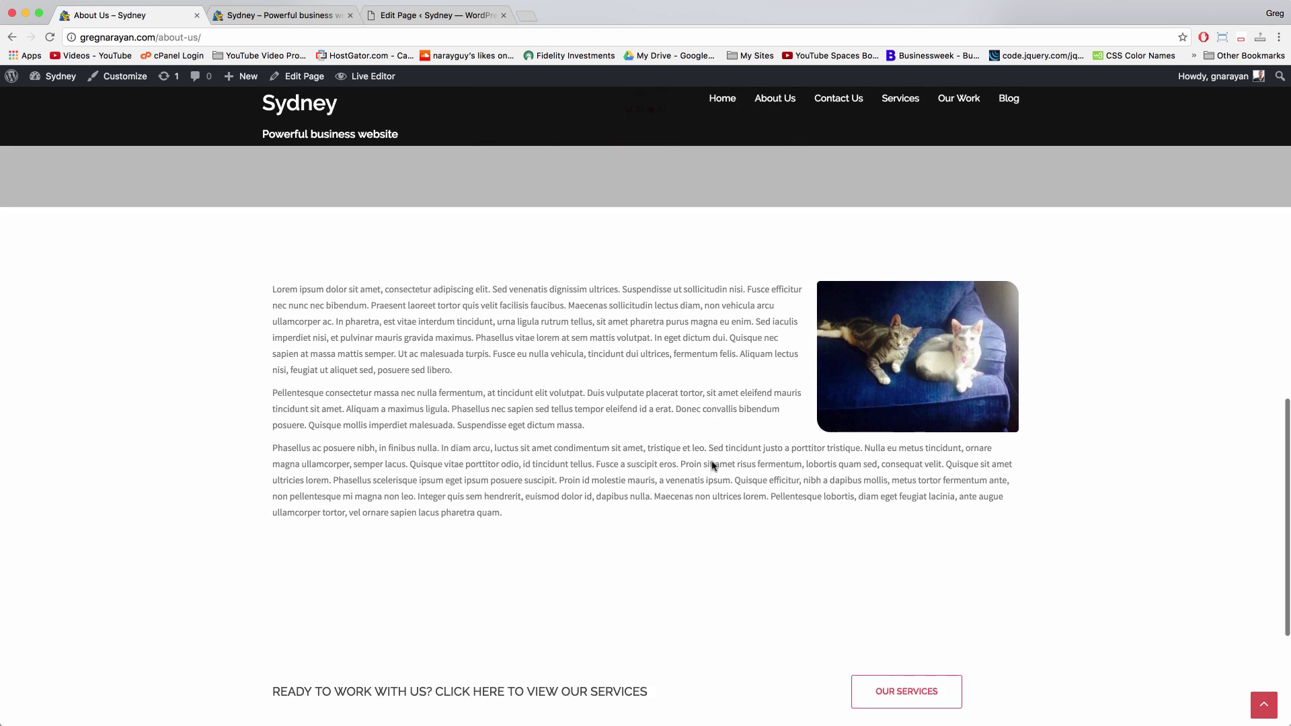
pyautogui.scroll(-3, 711, 466)
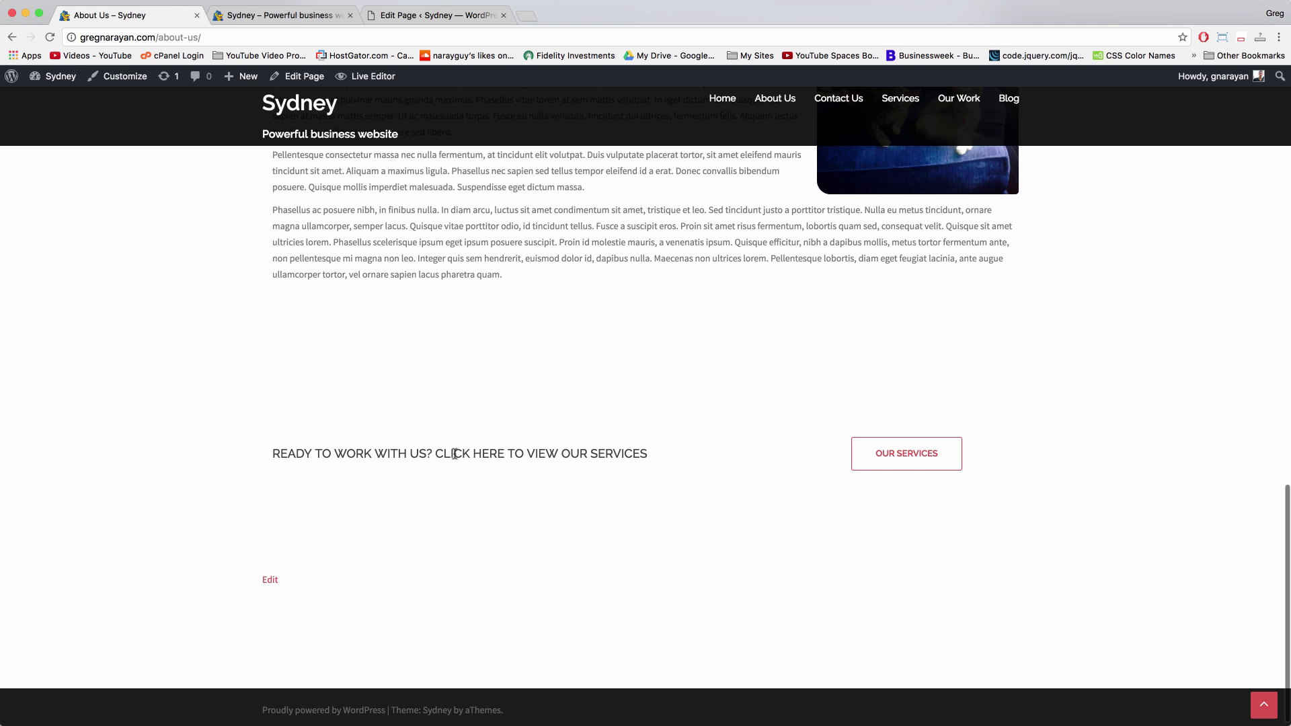
# Test the Our Services button on the About Us page, then return to the page and examine its call to action
pyautogui.click(920, 460)
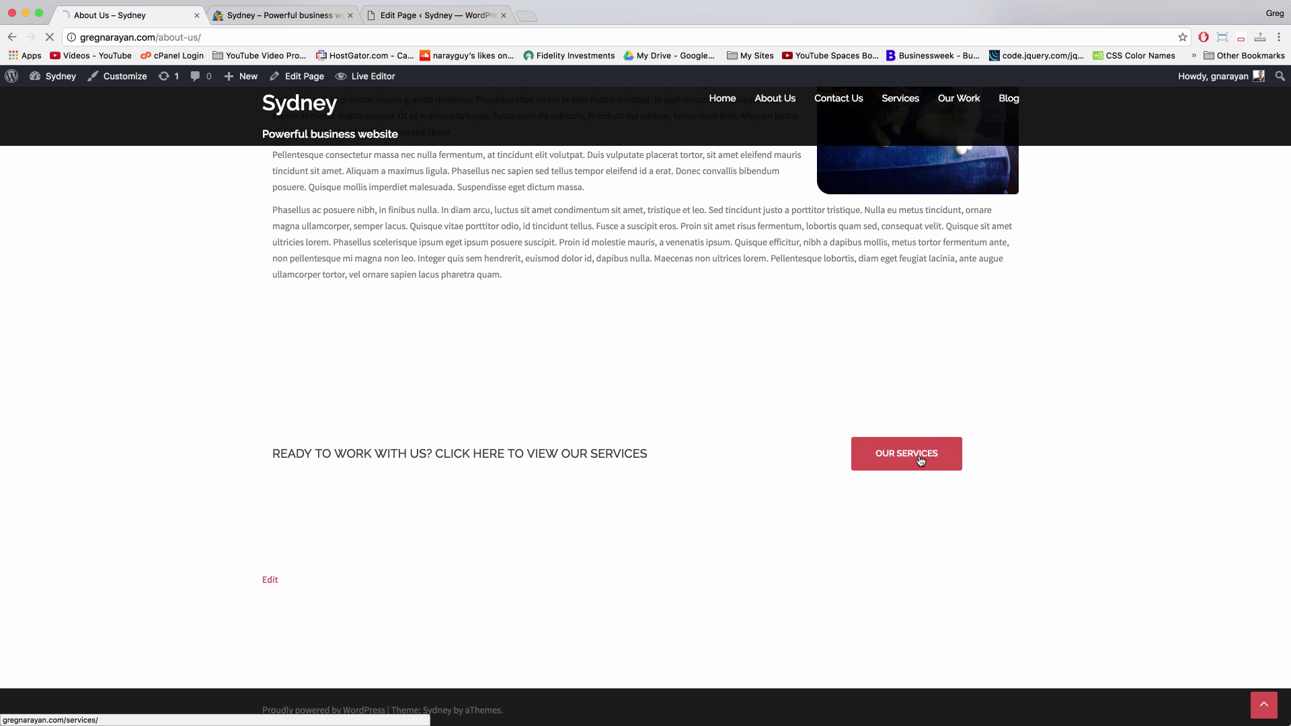
pyautogui.scroll(-1, 612, 322)
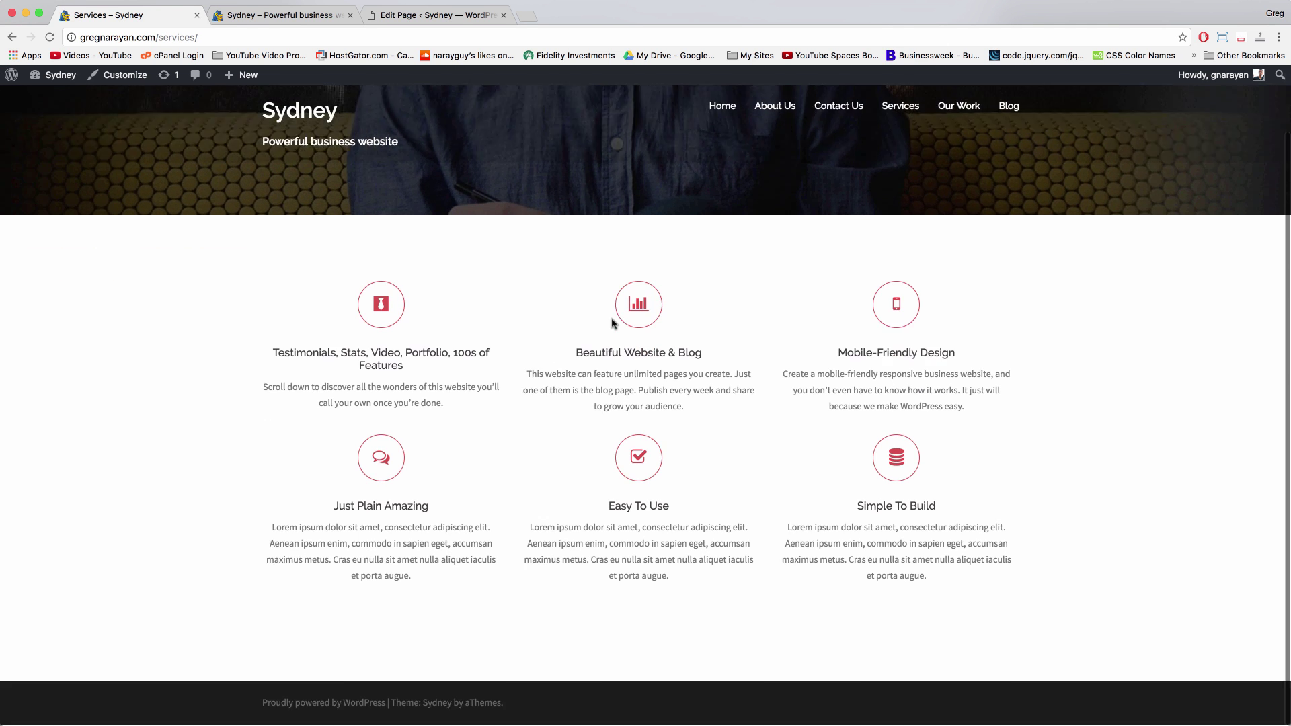
pyautogui.scroll(1, 611, 323)
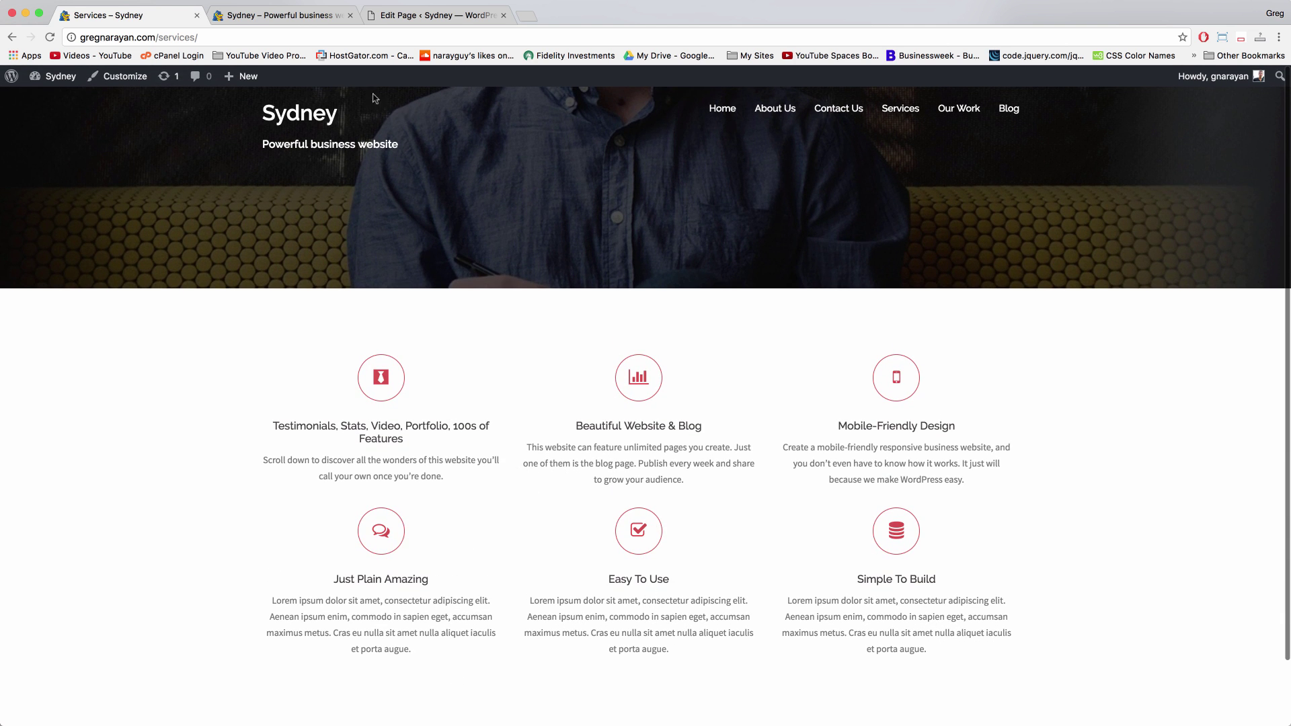
pyautogui.click(774, 108)
pyautogui.scroll(-10, 498, 338)
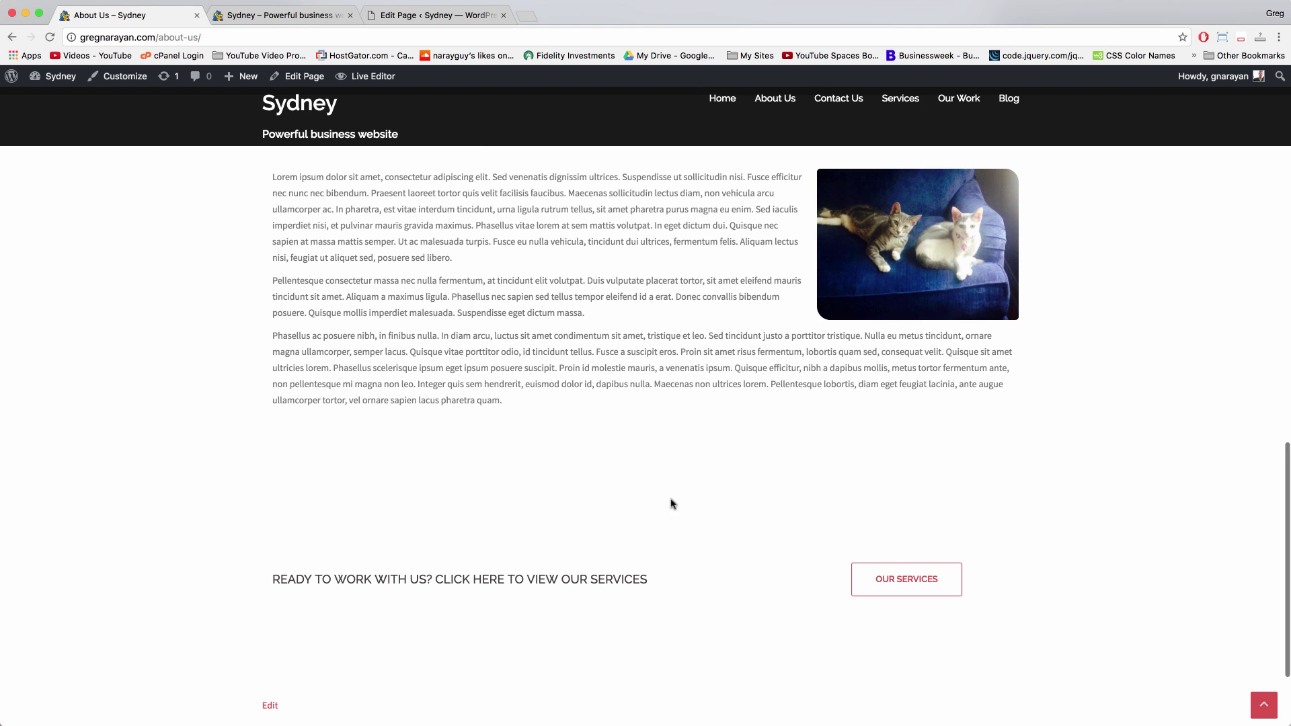
pyautogui.scroll(-3, 441, 462)
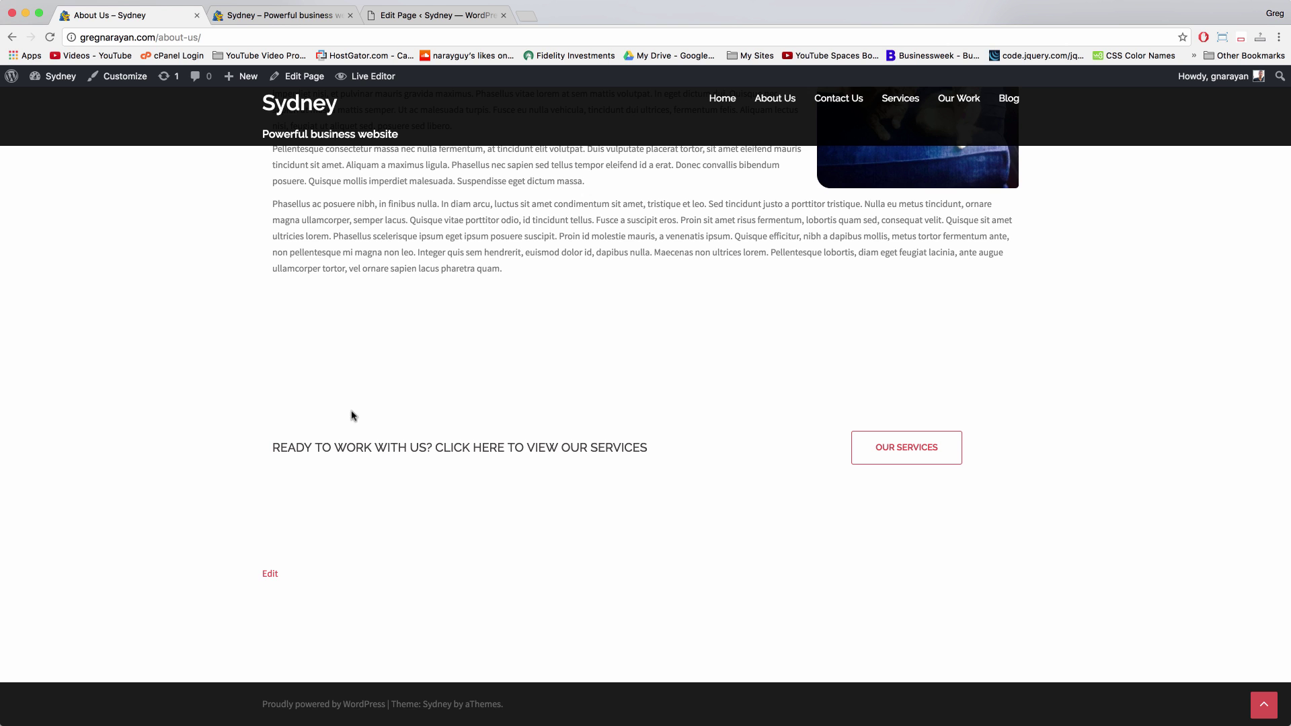
# Set the About Us page's Call to action row top/bottom padding to 0 px and update the page
pyautogui.click(294, 81)
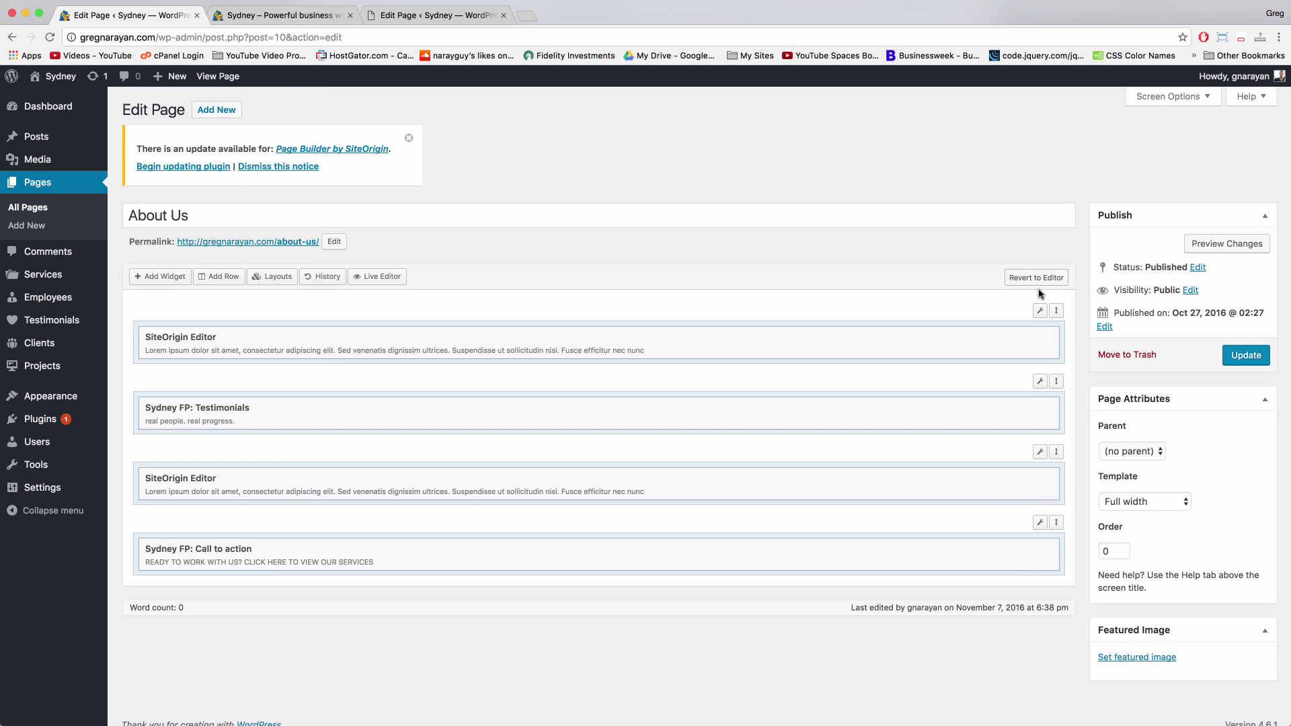
pyautogui.click(1045, 528)
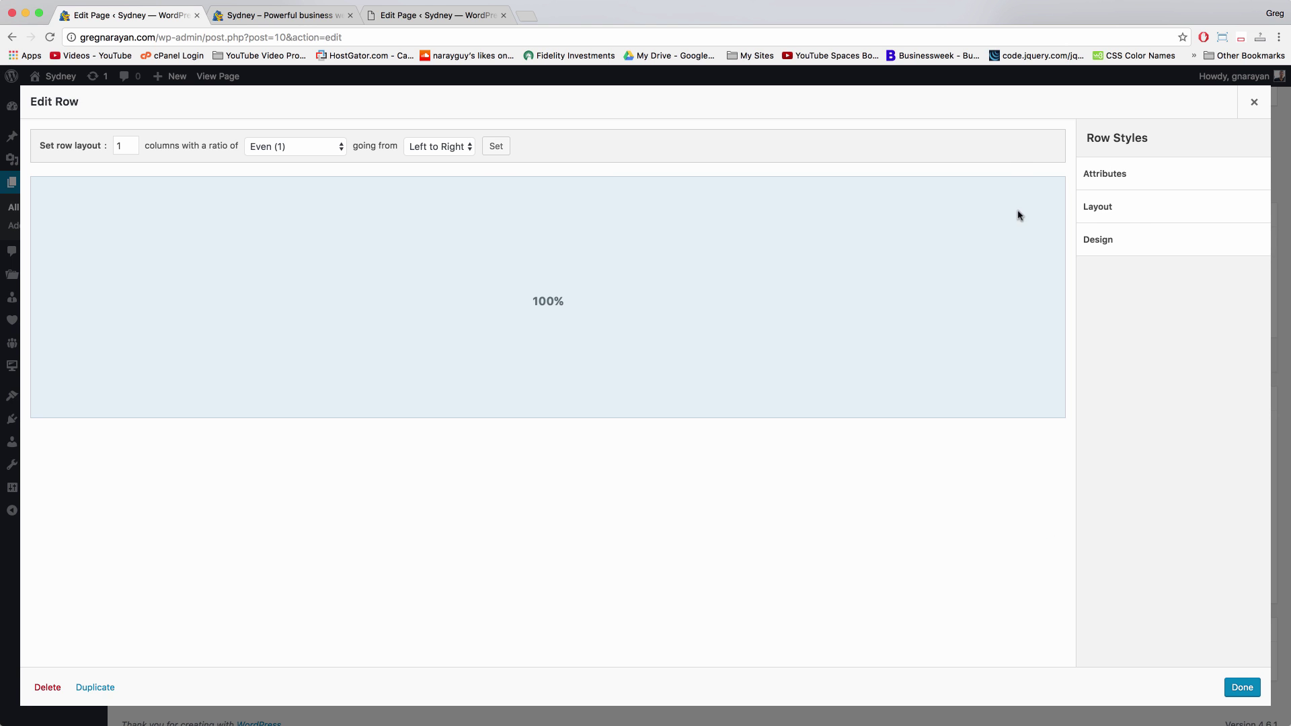
pyautogui.click(1131, 210)
pyautogui.click(1125, 250)
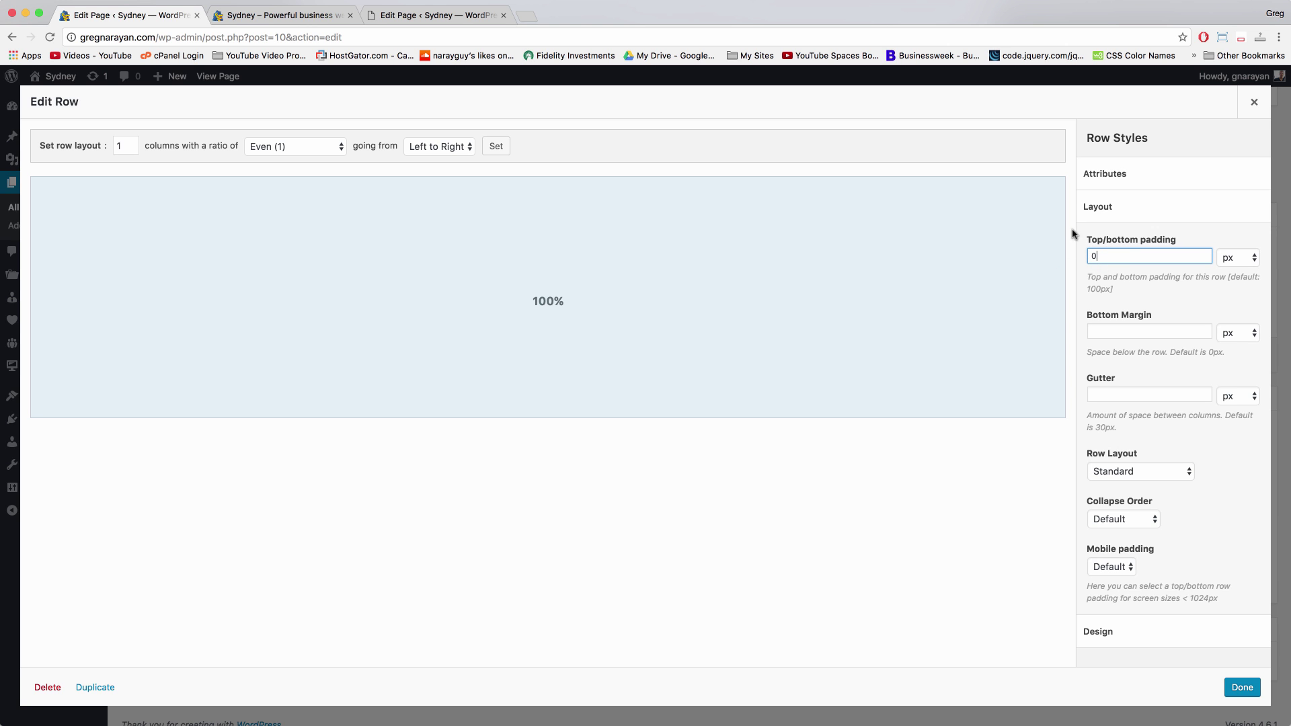
pyautogui.click(1245, 693)
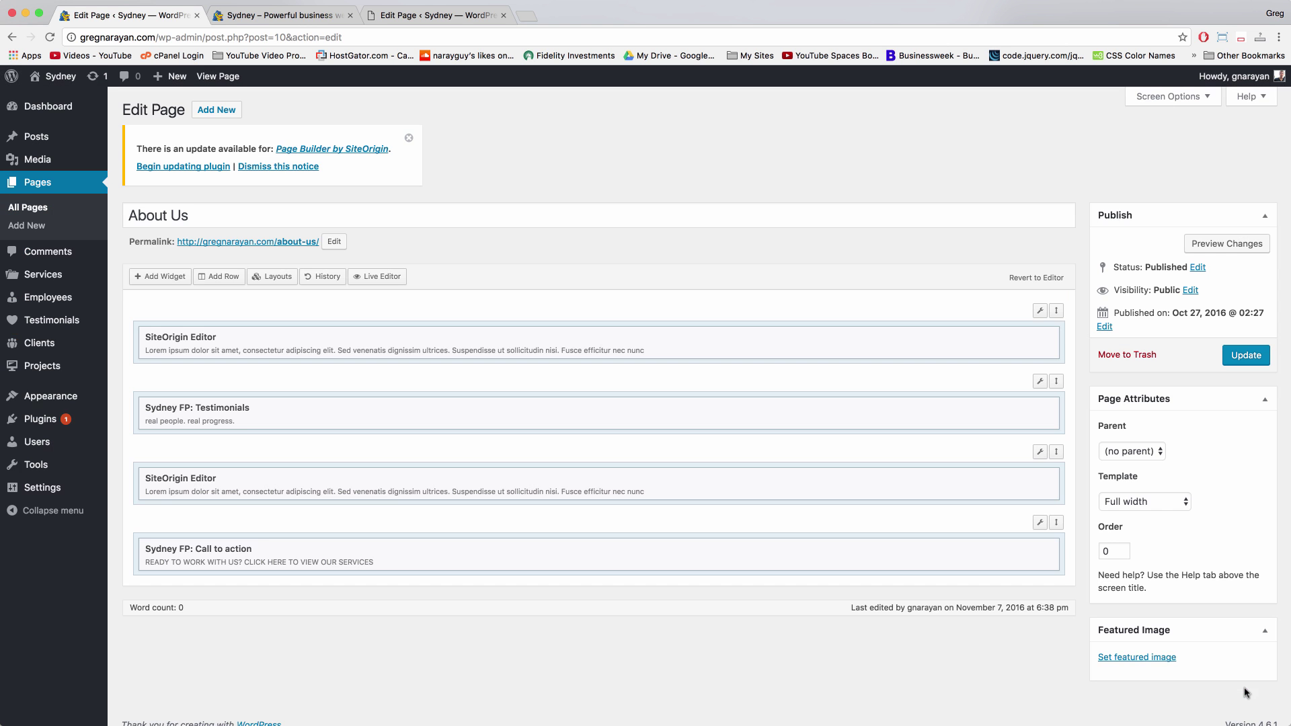
pyautogui.click(1237, 350)
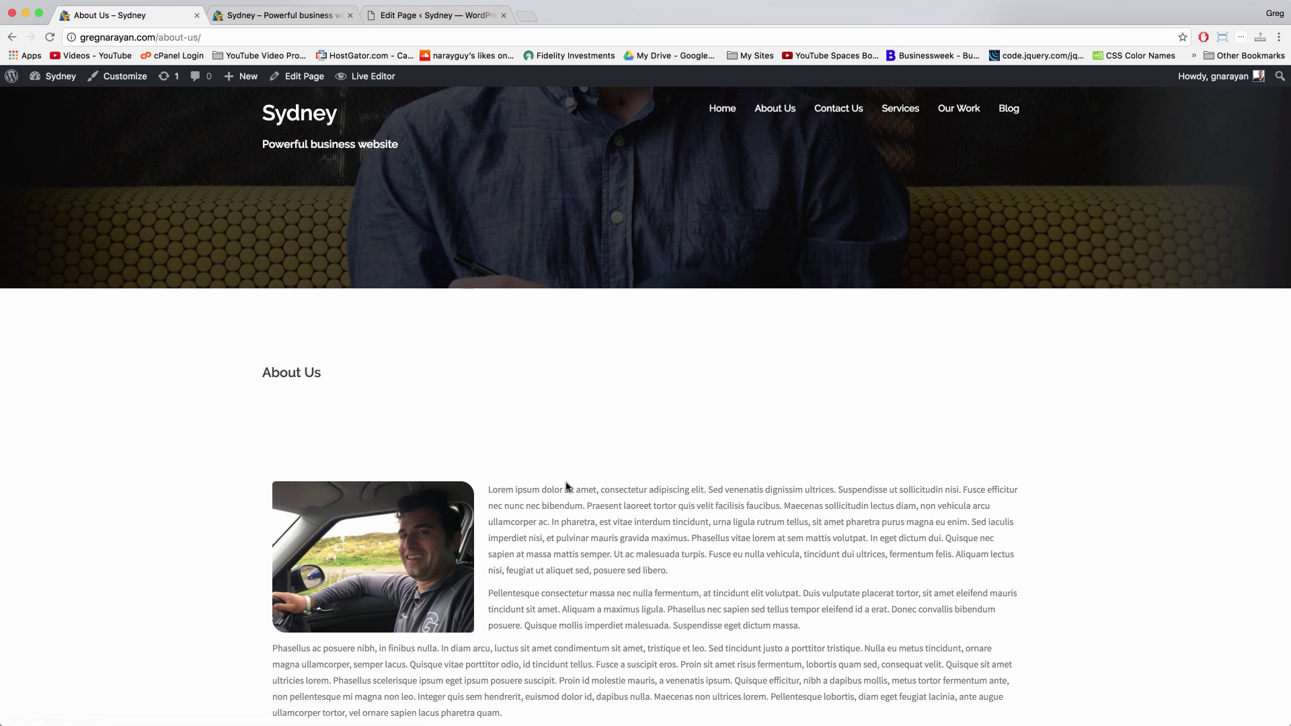
# Check the spacing around the call to action on the published About Us page and return to its beginning
pyautogui.scroll(-12, 540, 419)
pyautogui.scroll(-2, 540, 419)
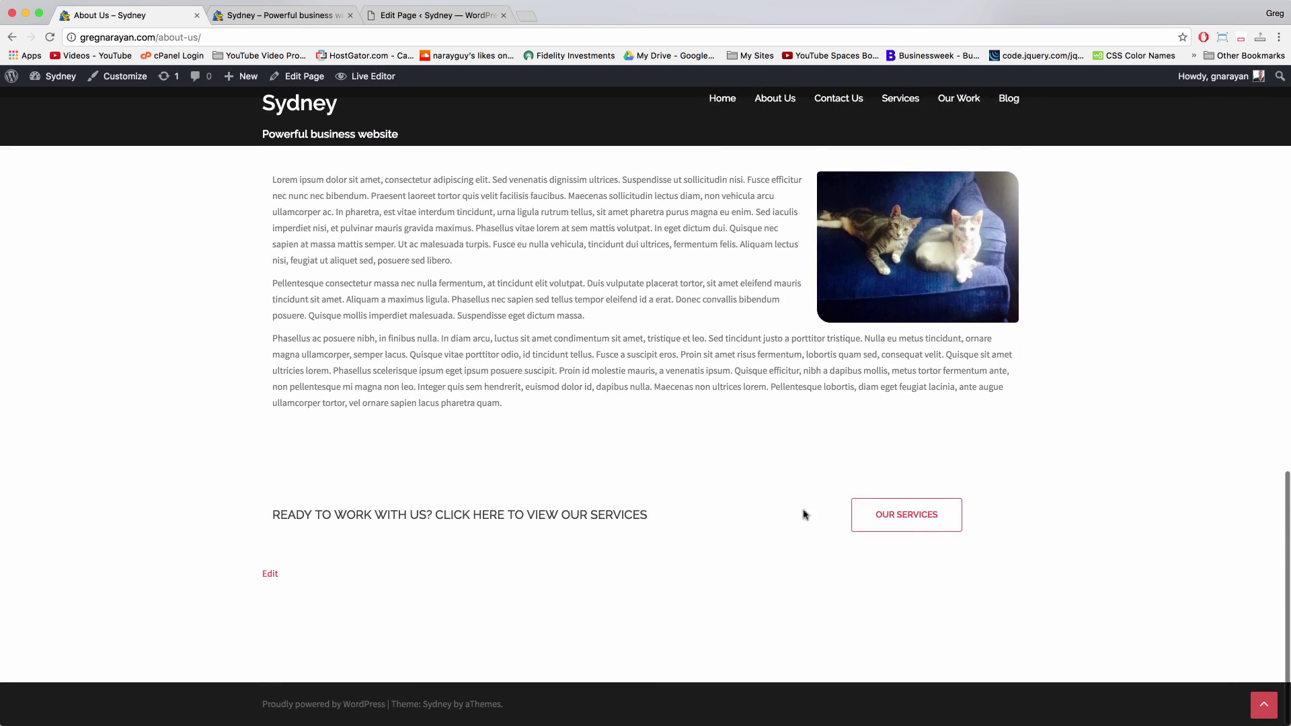
pyautogui.click(1264, 704)
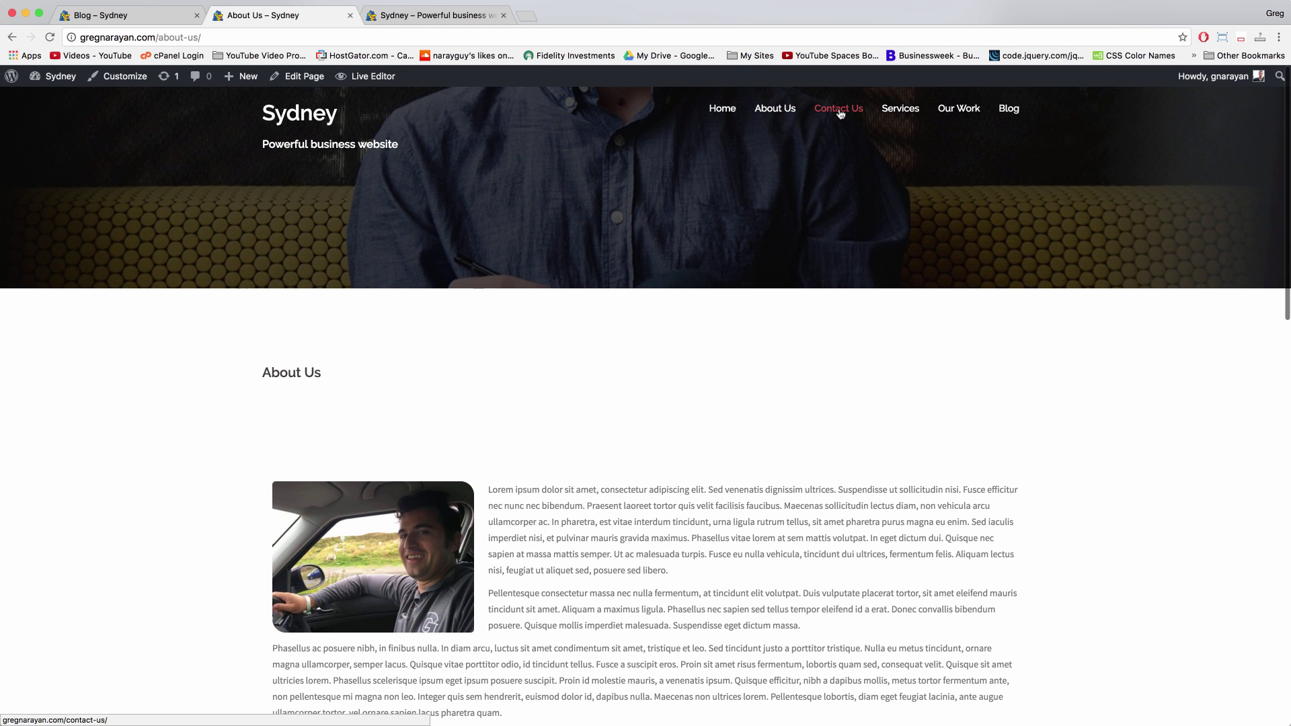
# View the own site's Contact Us page and compare its navigation and address with the demo site's home page
pyautogui.click(839, 109)
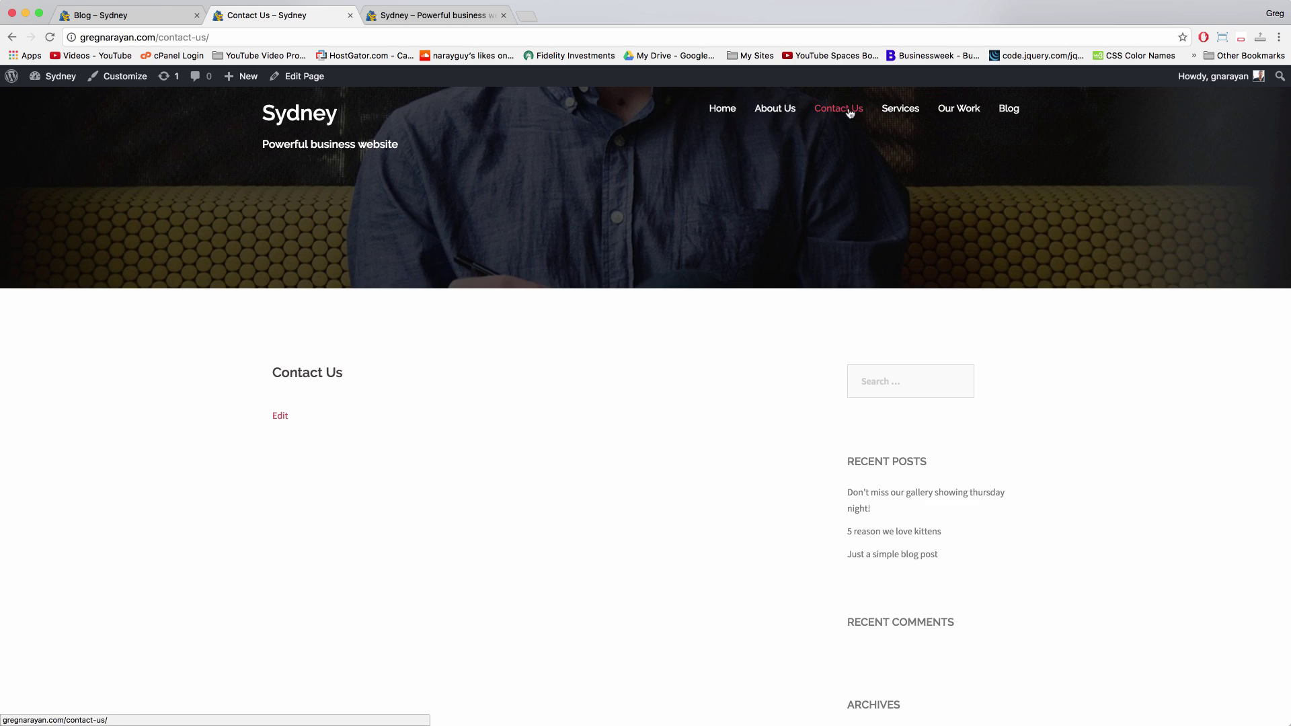
pyautogui.click(444, 23)
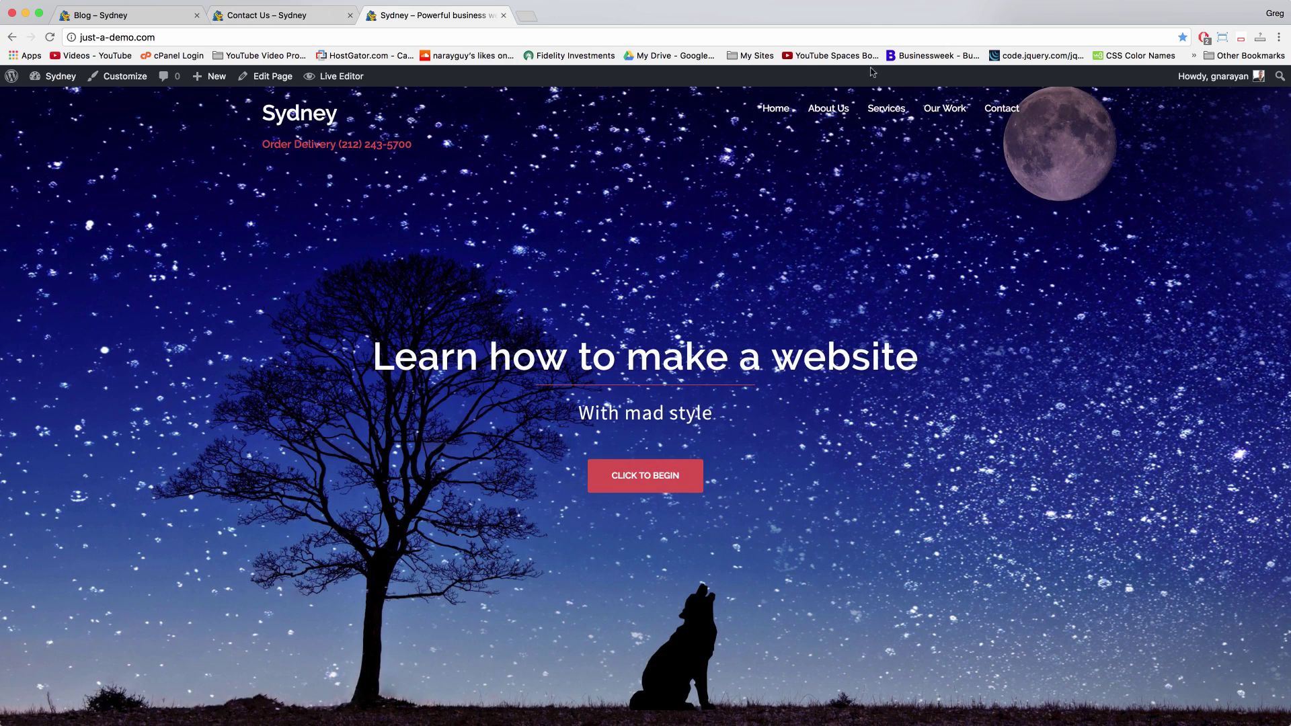
pyautogui.click(309, 21)
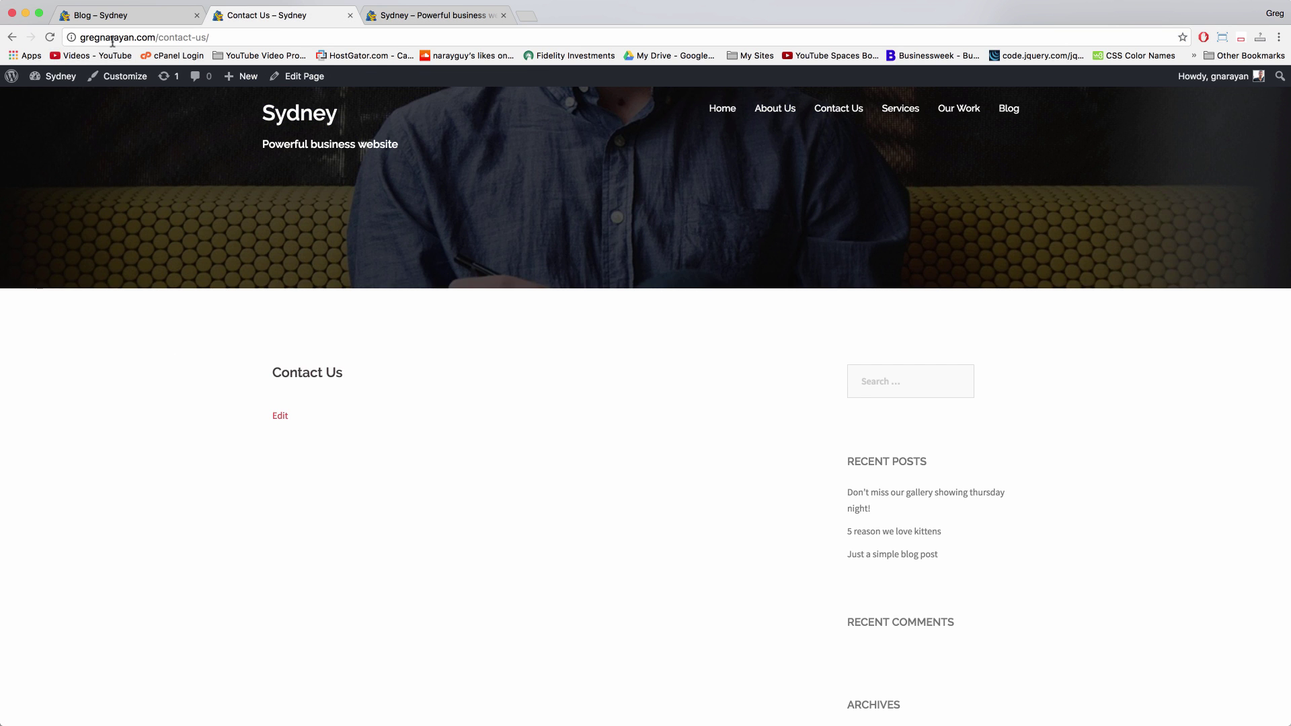
pyautogui.click(113, 41)
pyautogui.doubleClick(149, 39)
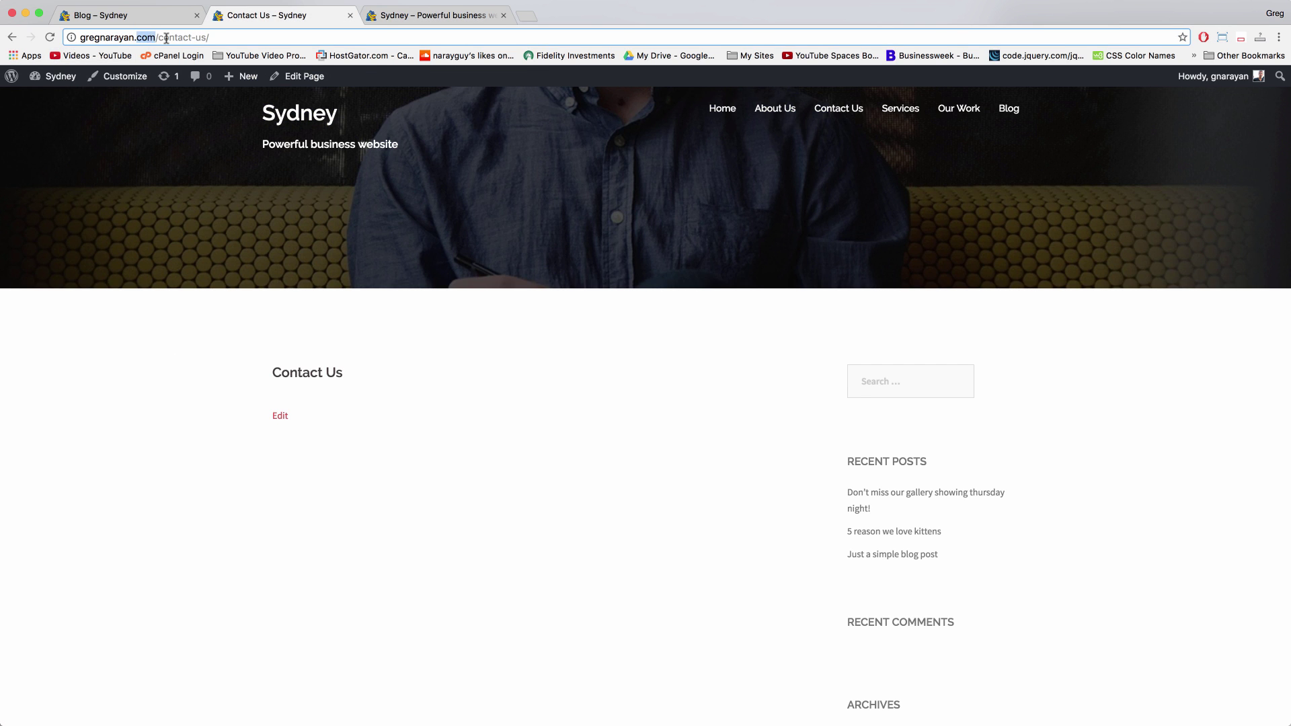
# Create an empty page titled "Blog" on the demo site just-a-demo.com and publish it
pyautogui.click(431, 19)
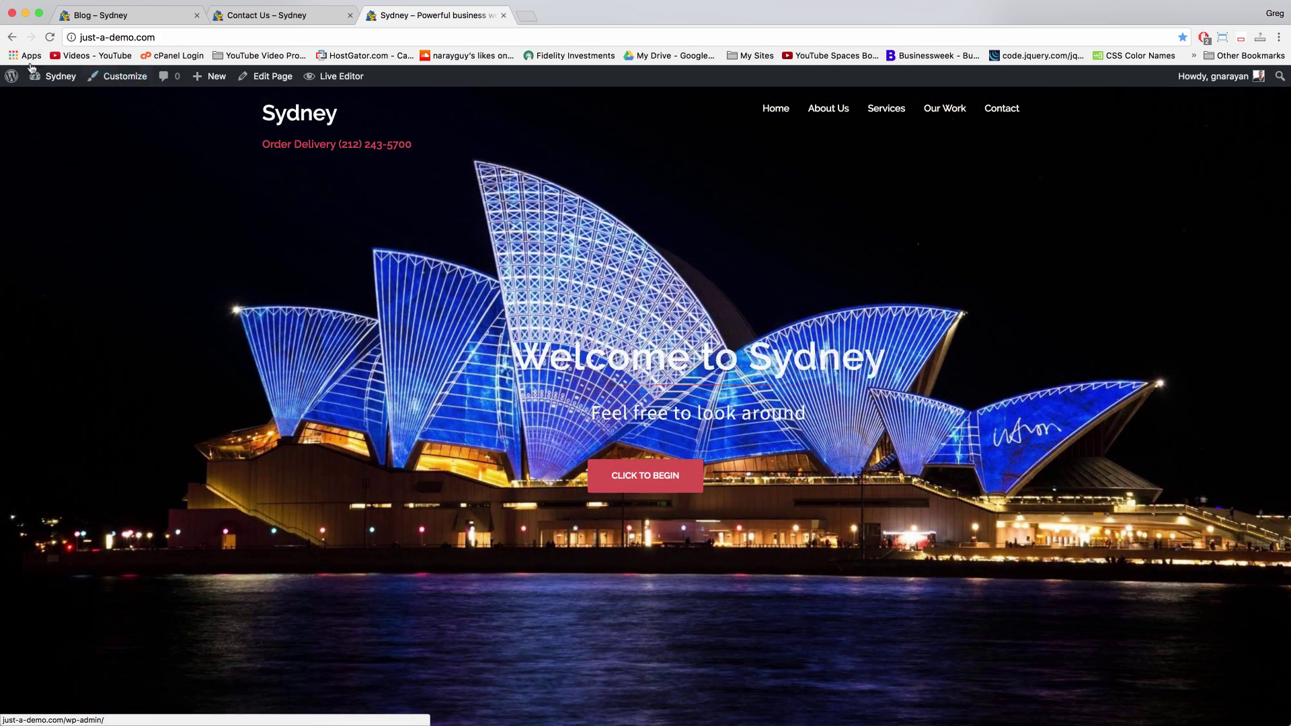
pyautogui.moveTo(203, 79)
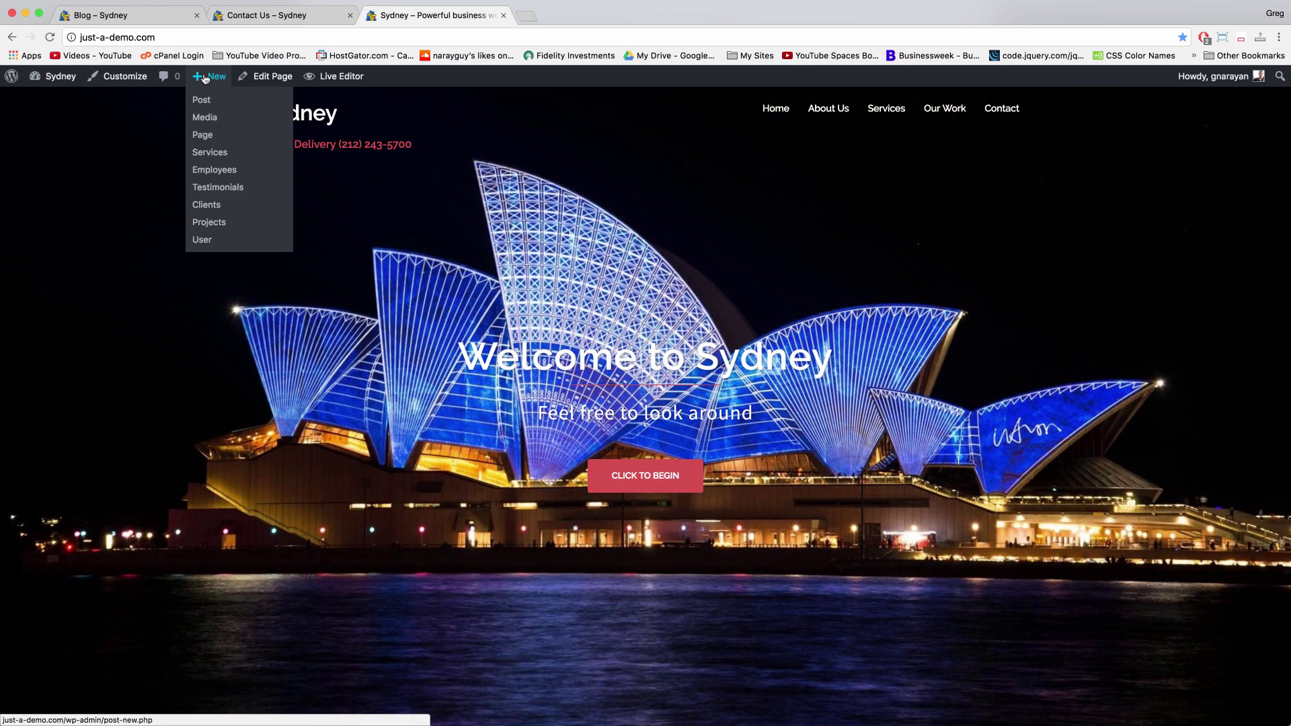
pyautogui.click(203, 136)
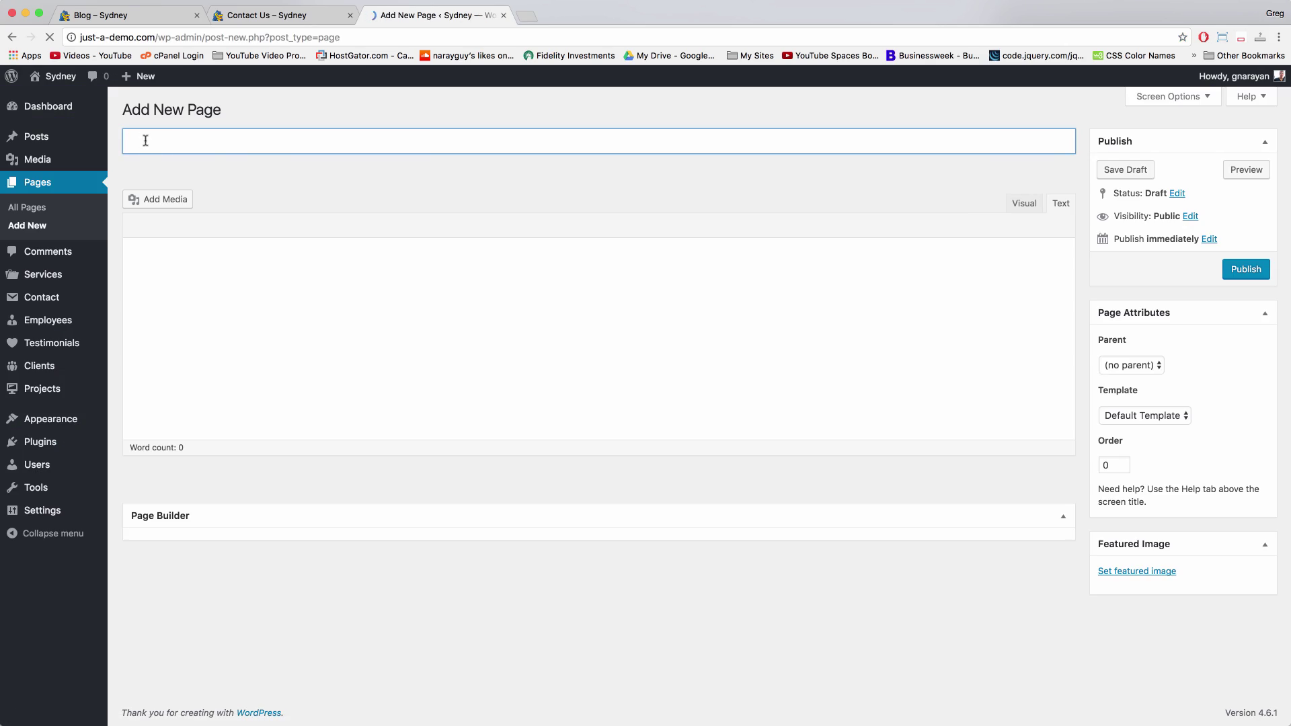
pyautogui.write('Blog')
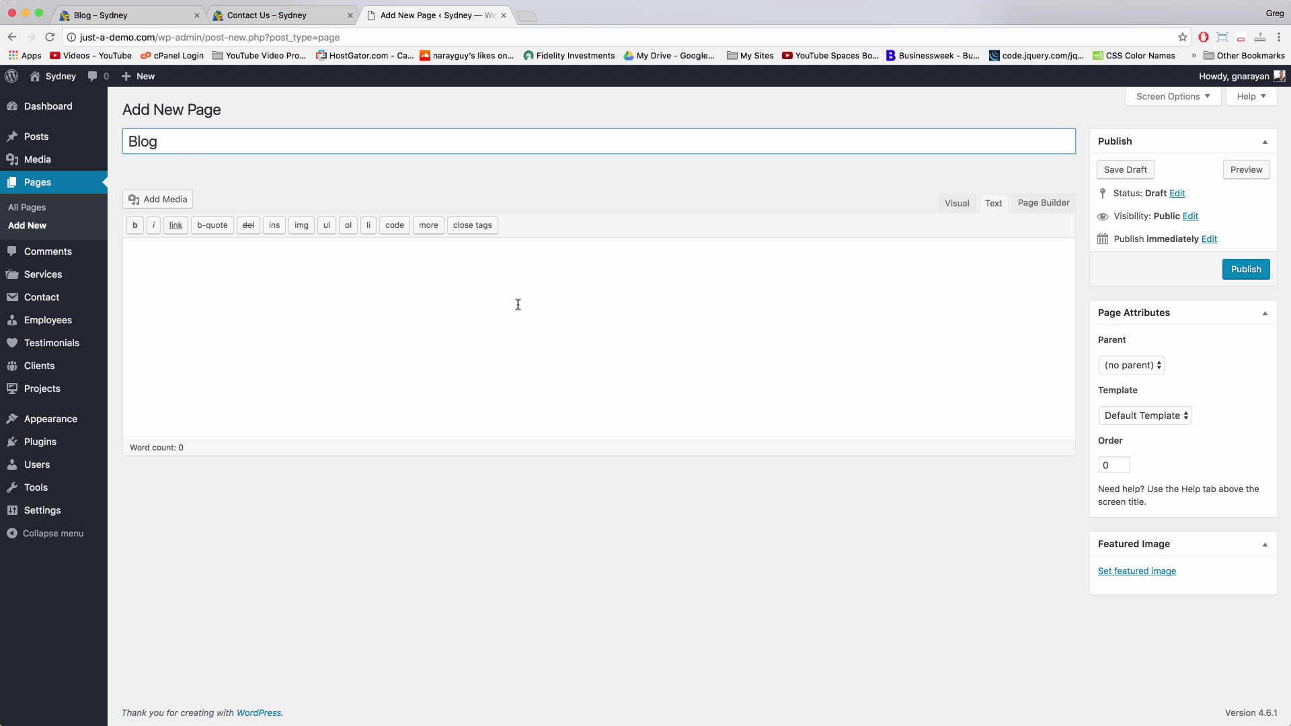
pyautogui.click(518, 305)
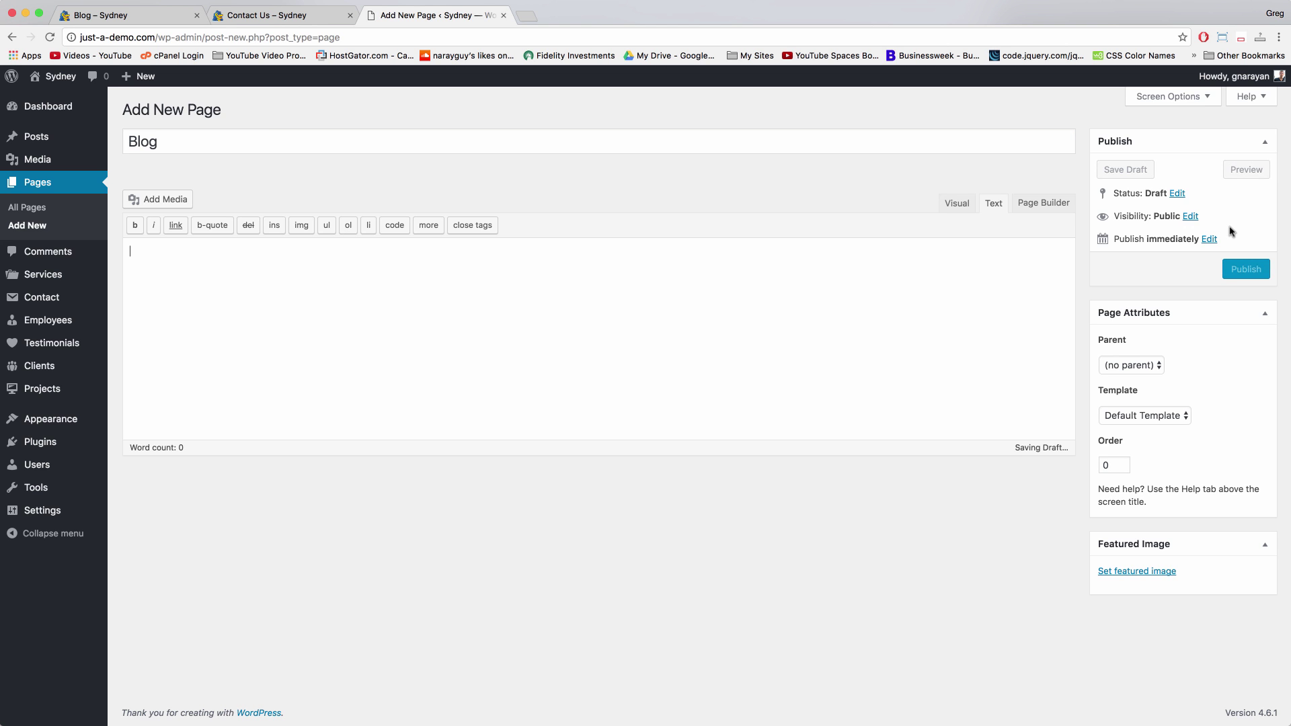
pyautogui.click(1243, 271)
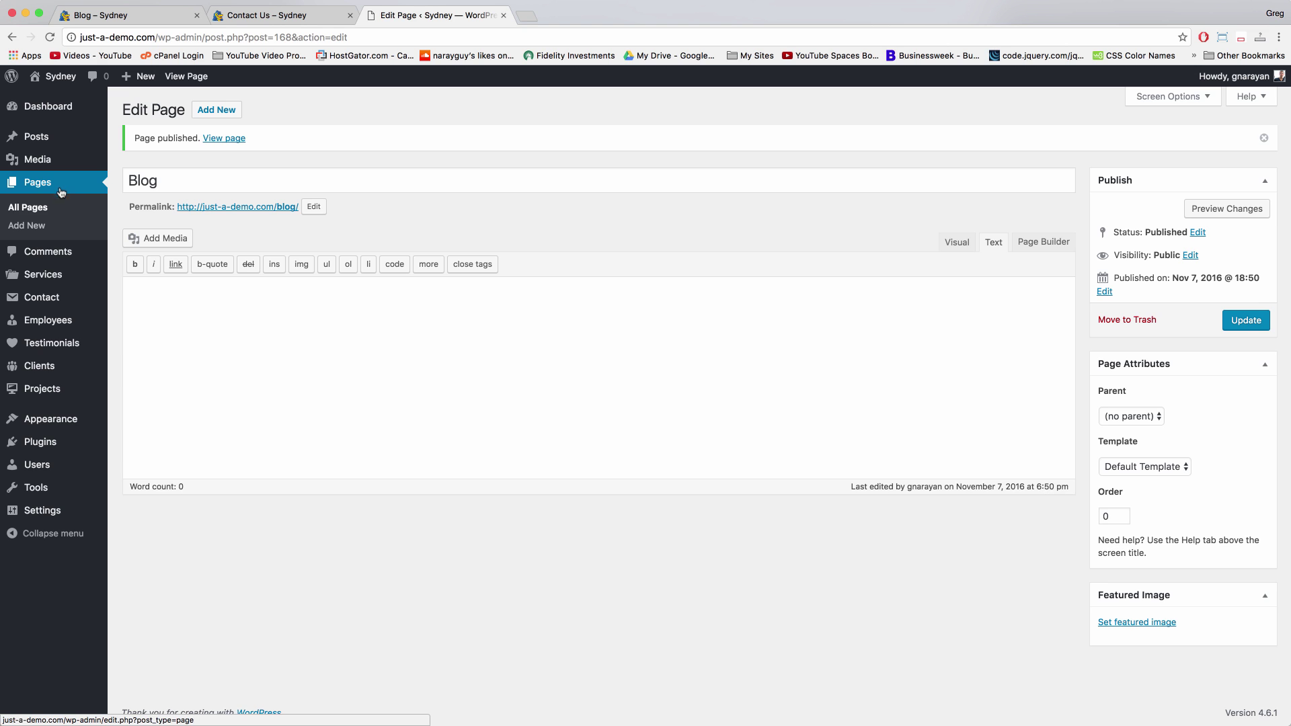
# Add the Blog page to the demo site's Main Menu, save the menu and view the site's home page
pyautogui.moveTo(33, 427)
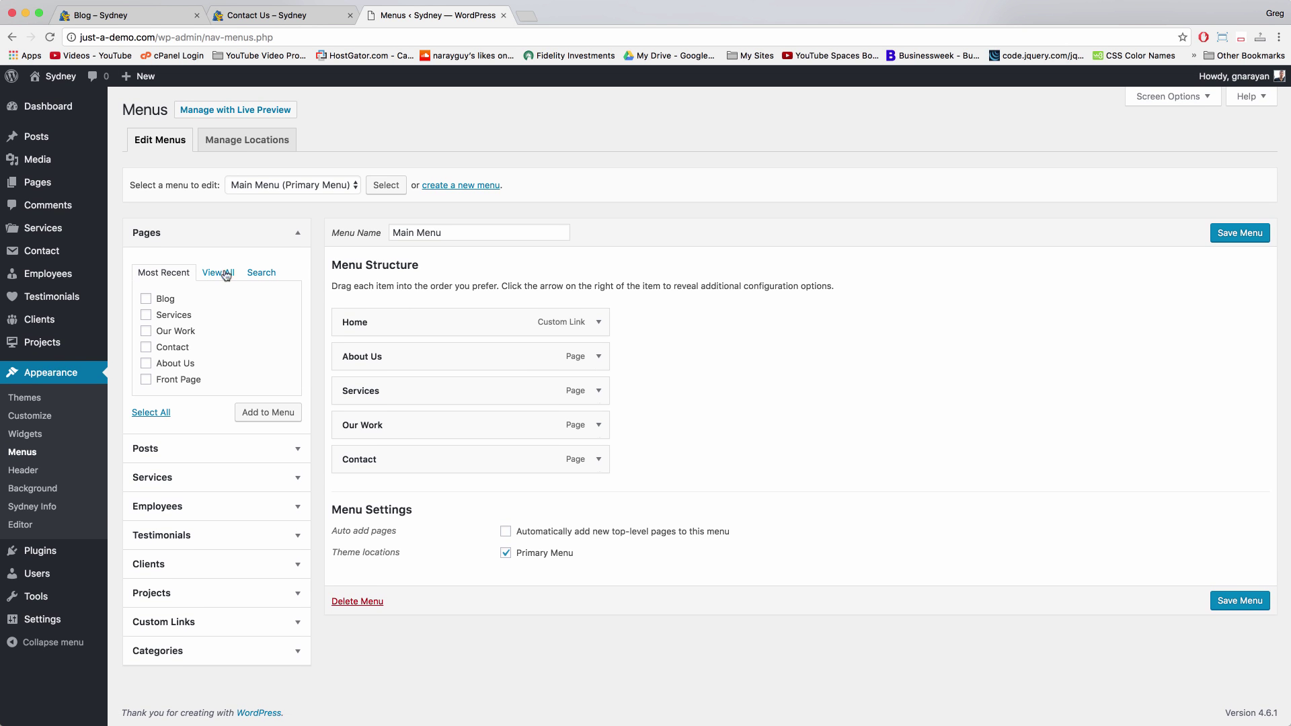
pyautogui.click(146, 299)
pyautogui.click(265, 412)
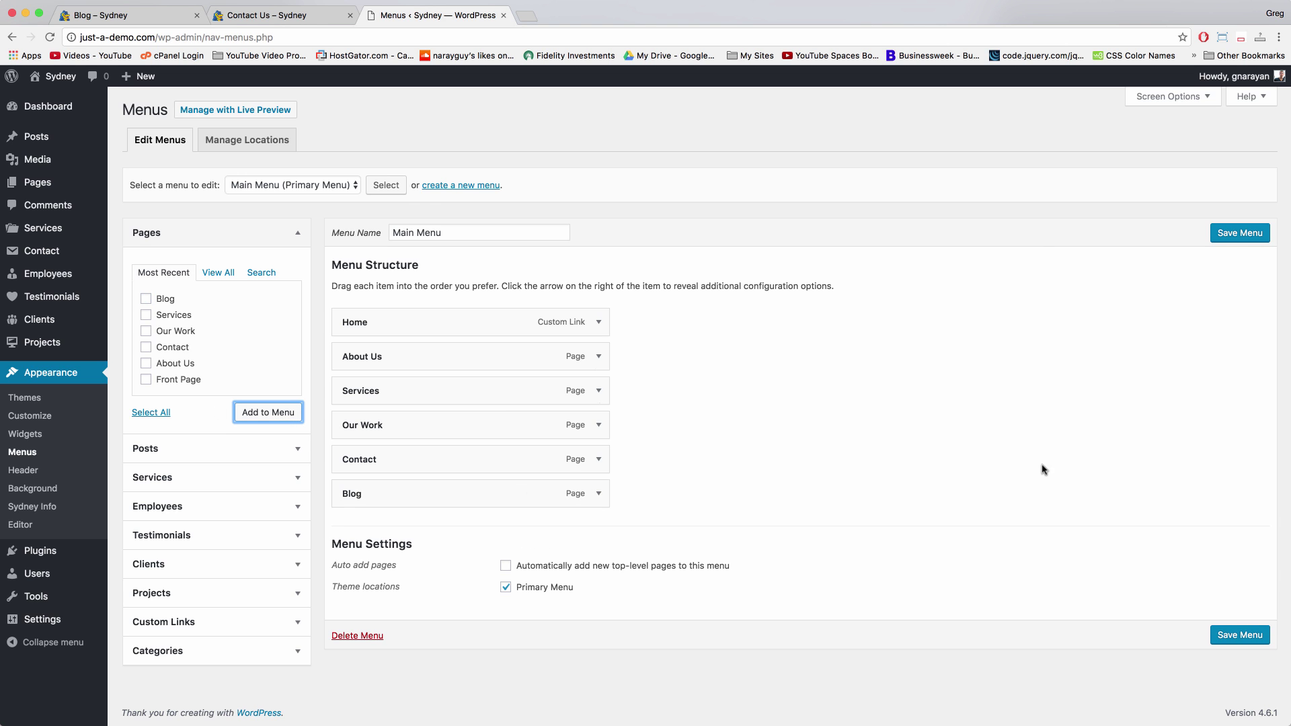
pyautogui.click(1235, 236)
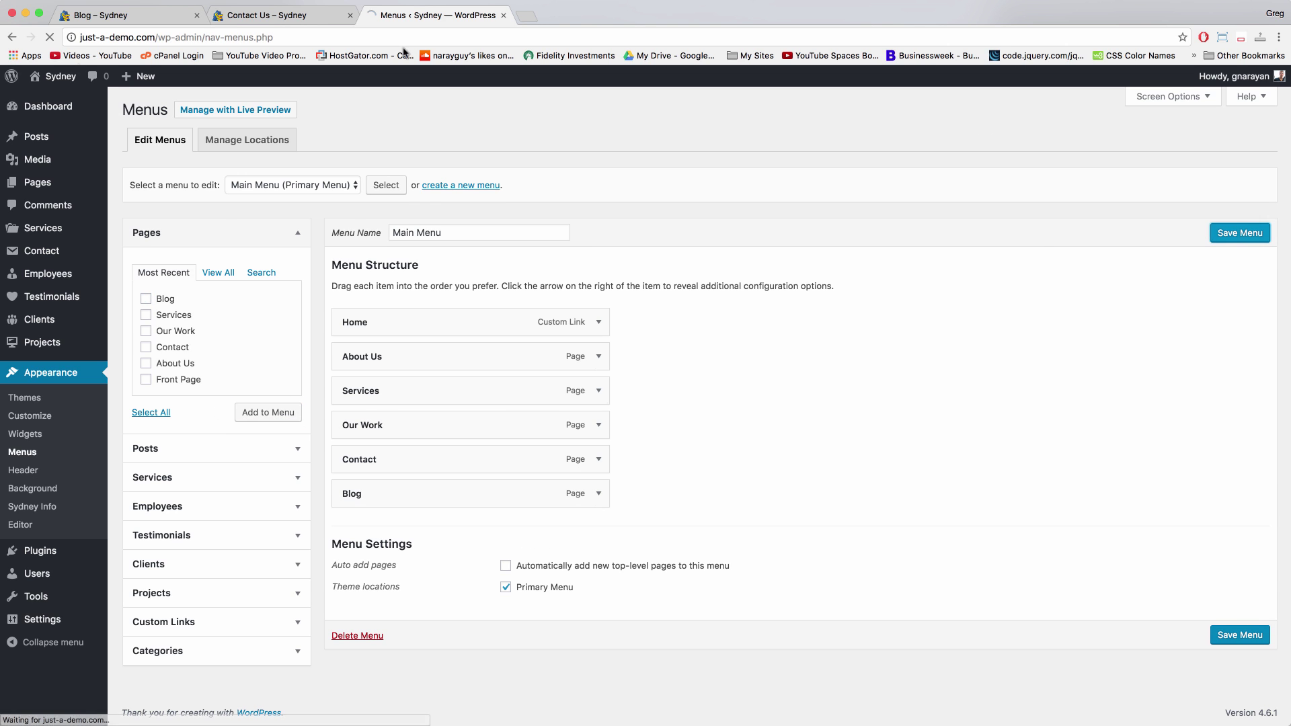
pyautogui.click(64, 76)
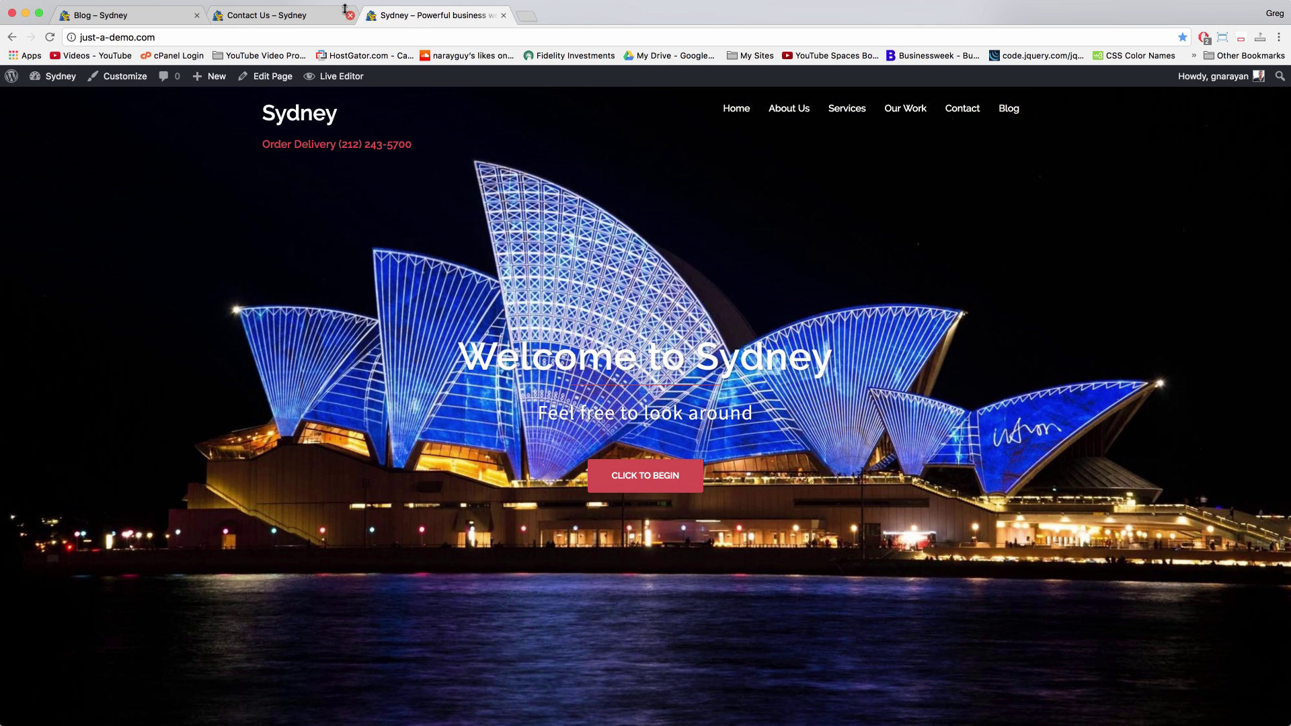
# Open the own site's menu settings and load the Main Menu (Primary Menu) for editing
pyautogui.click(296, 18)
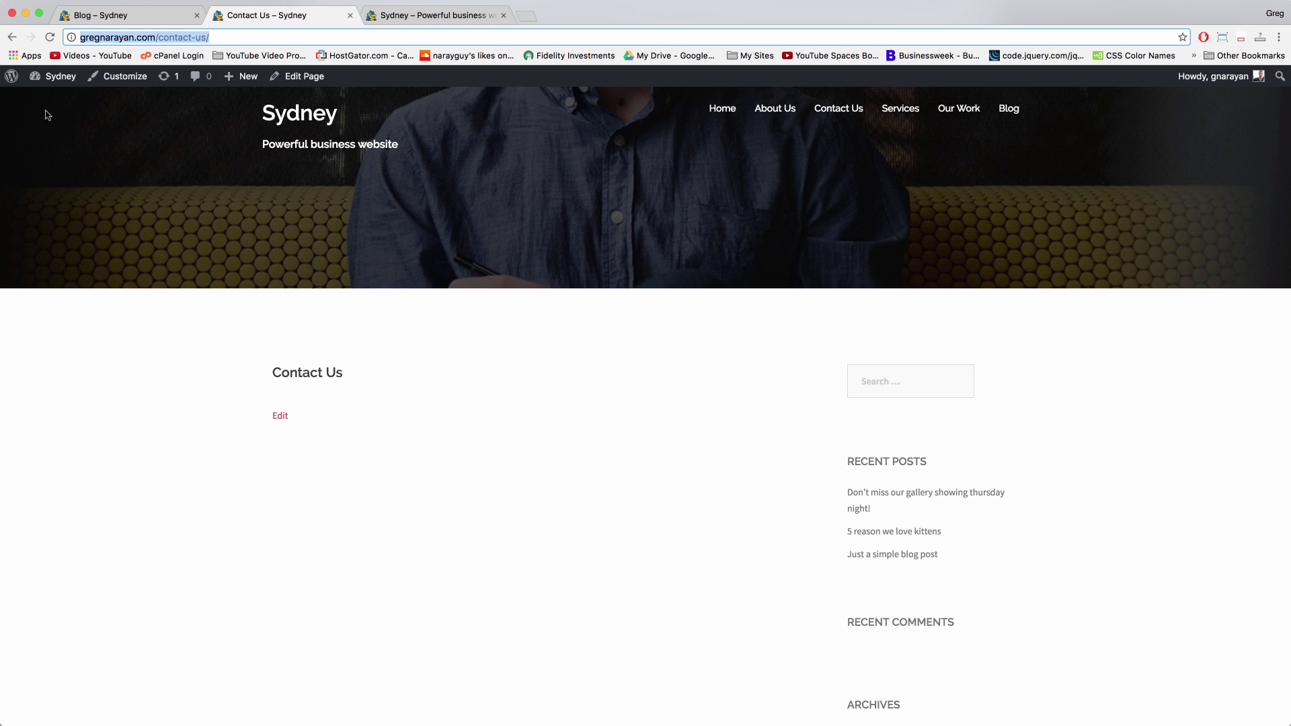
pyautogui.moveTo(54, 76)
pyautogui.click(54, 153)
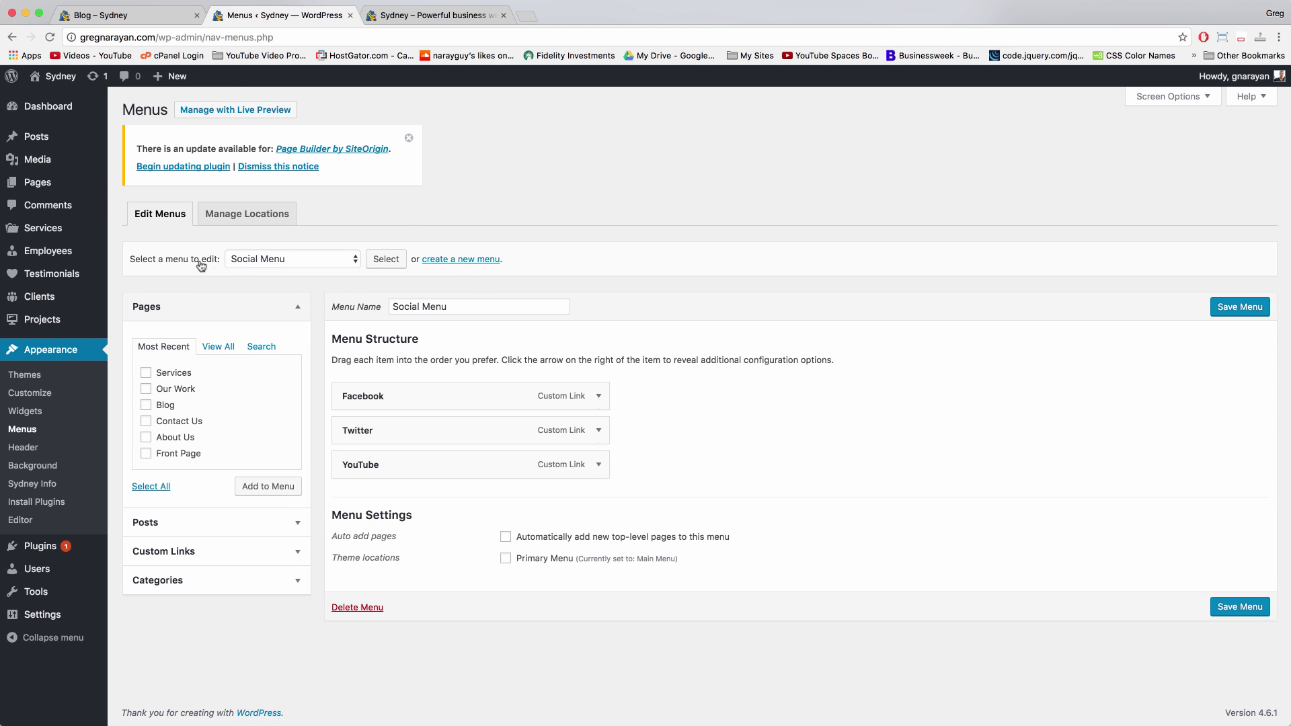
pyautogui.click(266, 261)
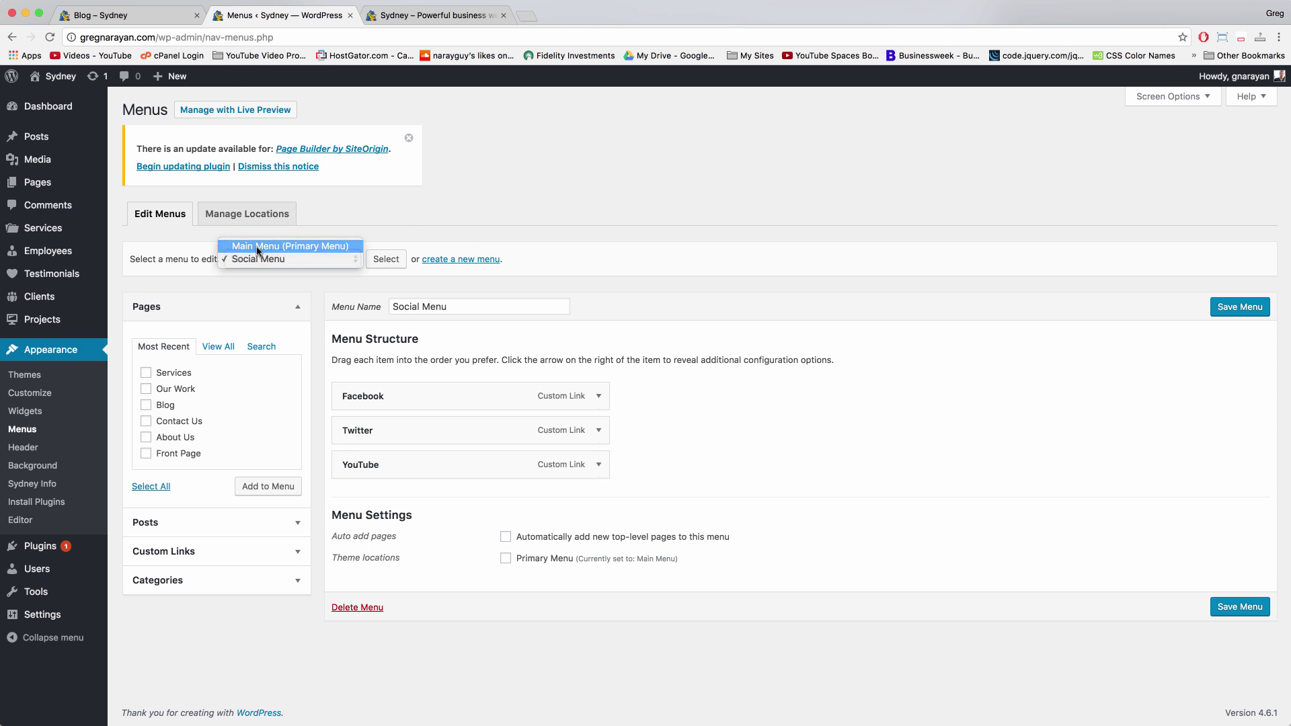
pyautogui.click(261, 247)
pyautogui.click(403, 267)
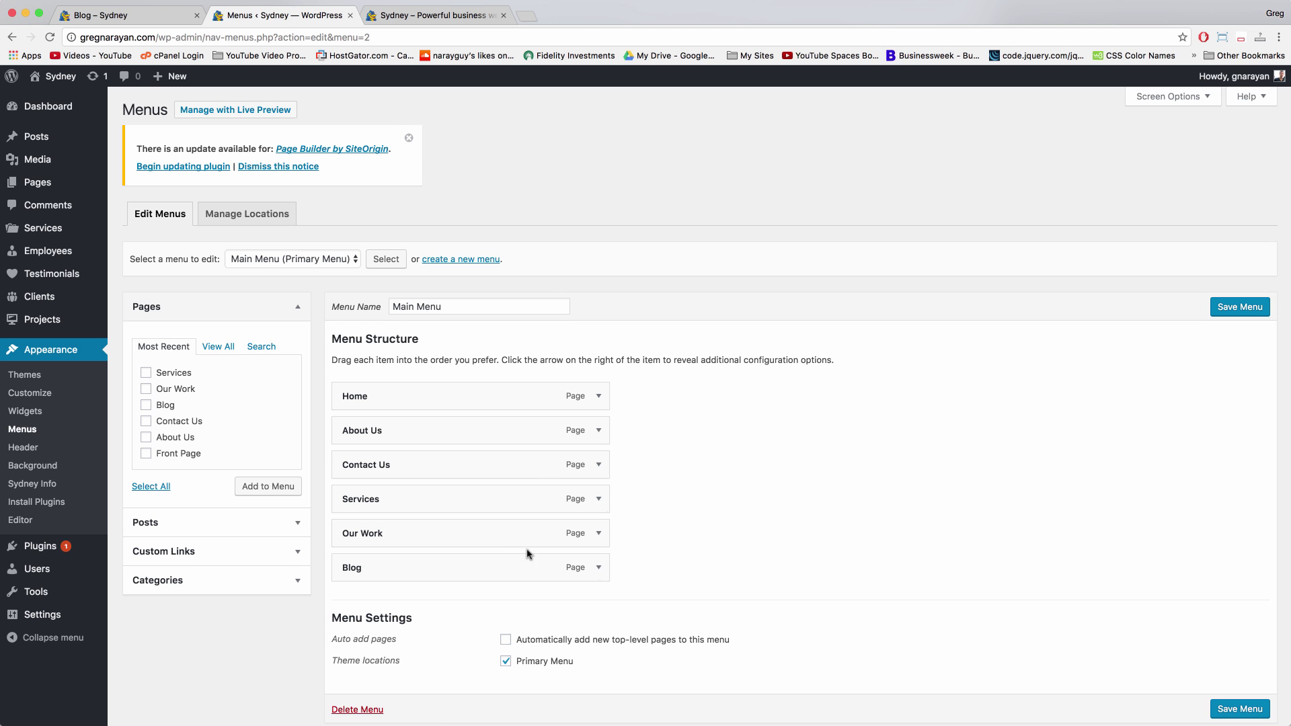
# Match the demo site's menu order by placing Services and Our Work before Contact Us in the own Main Menu
pyautogui.click(414, 14)
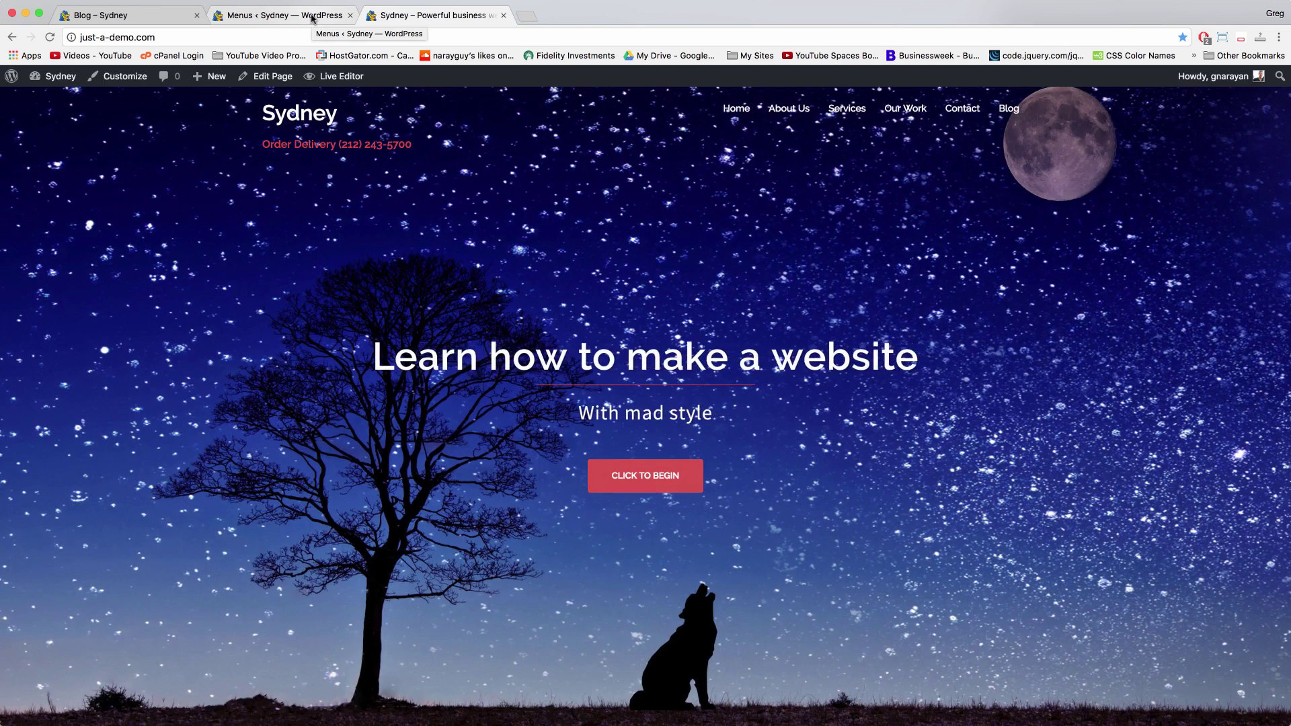
pyautogui.click(312, 16)
pyautogui.moveTo(429, 496); pyautogui.dragTo(430, 464)
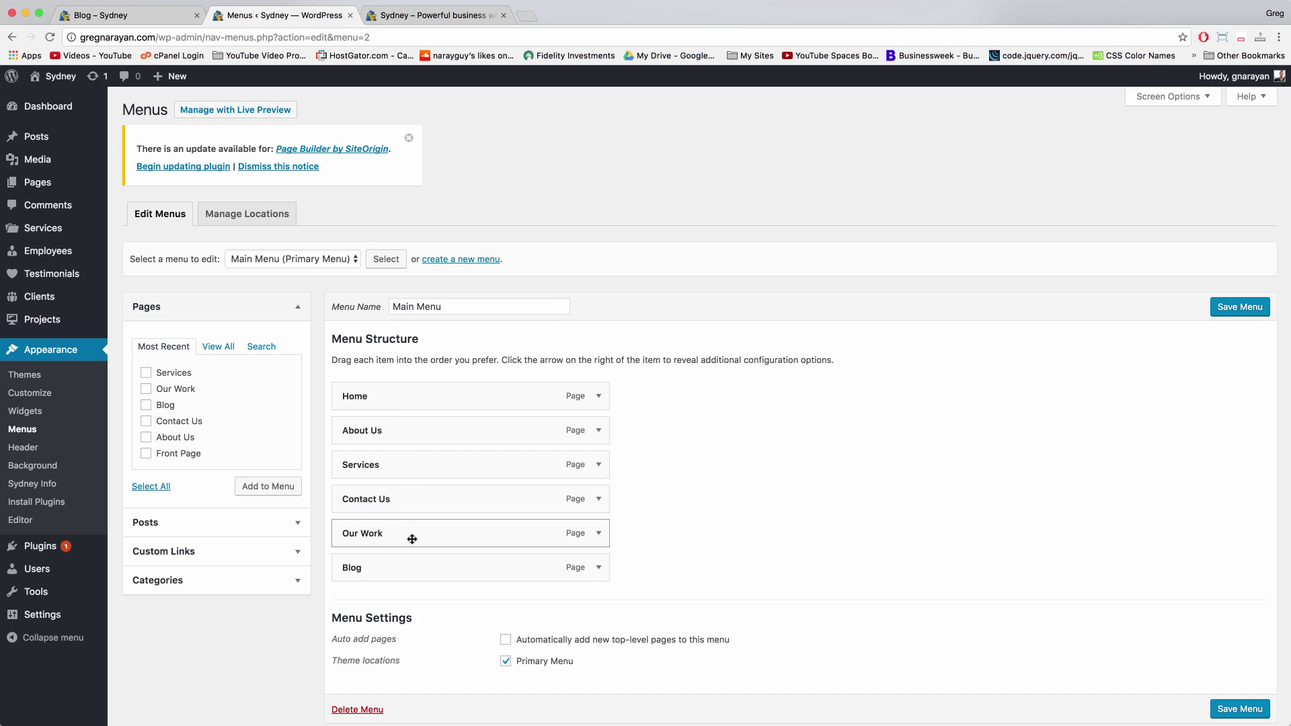
pyautogui.click(437, 15)
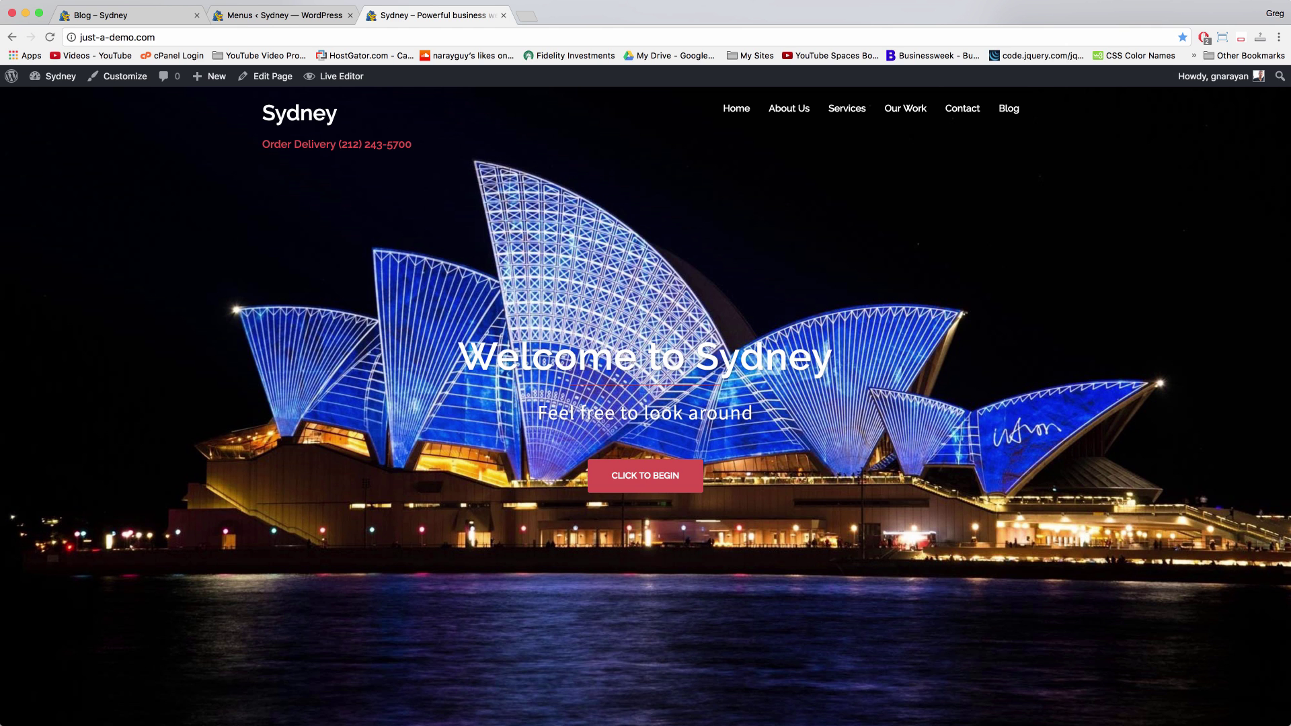
pyautogui.click(282, 14)
pyautogui.moveTo(428, 499); pyautogui.dragTo(423, 533)
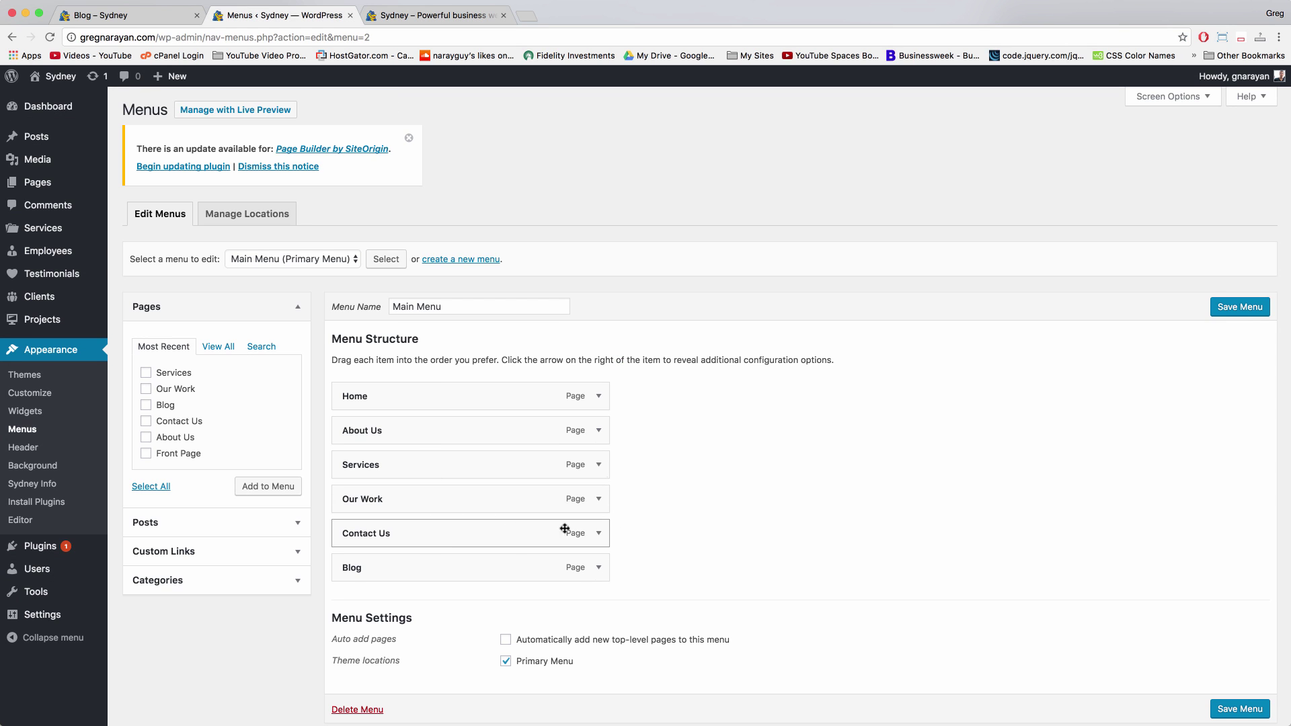
# Change the Contact Us menu item's navigation label to "Contact" in the own Main Menu and save the menu
pyautogui.click(598, 534)
pyautogui.click(423, 574)
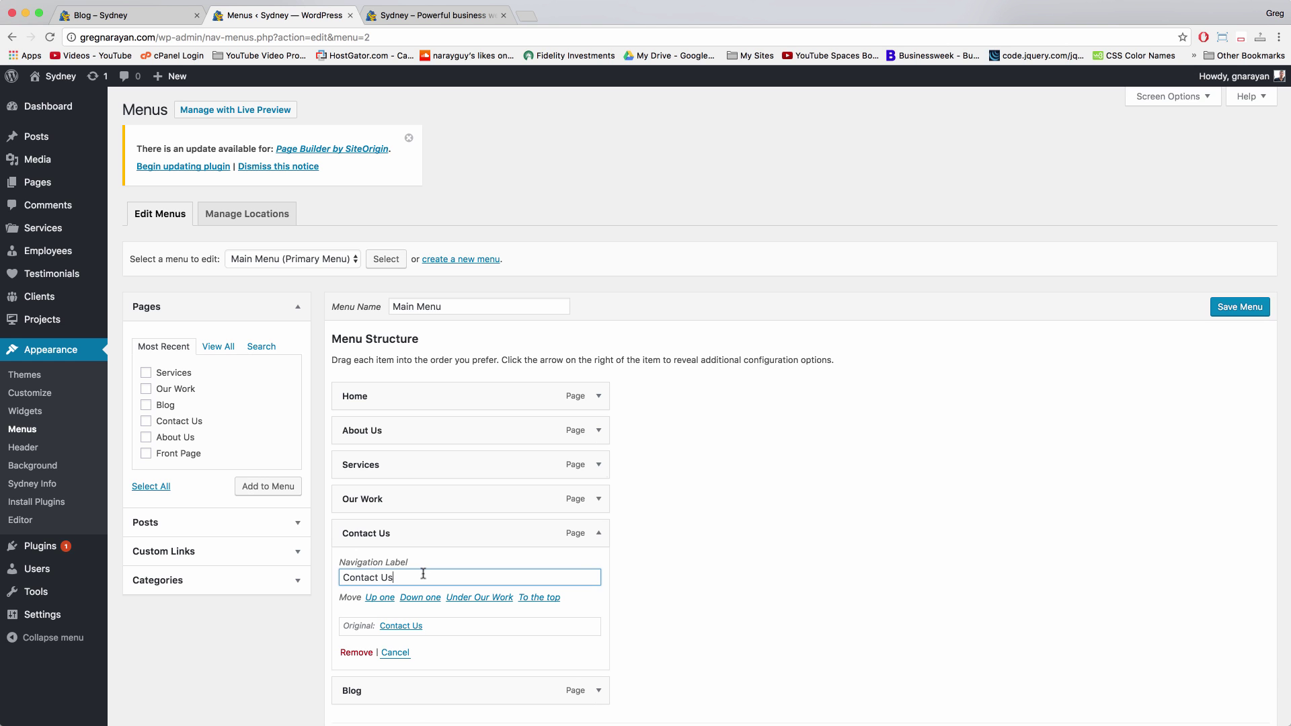
pyautogui.click(599, 533)
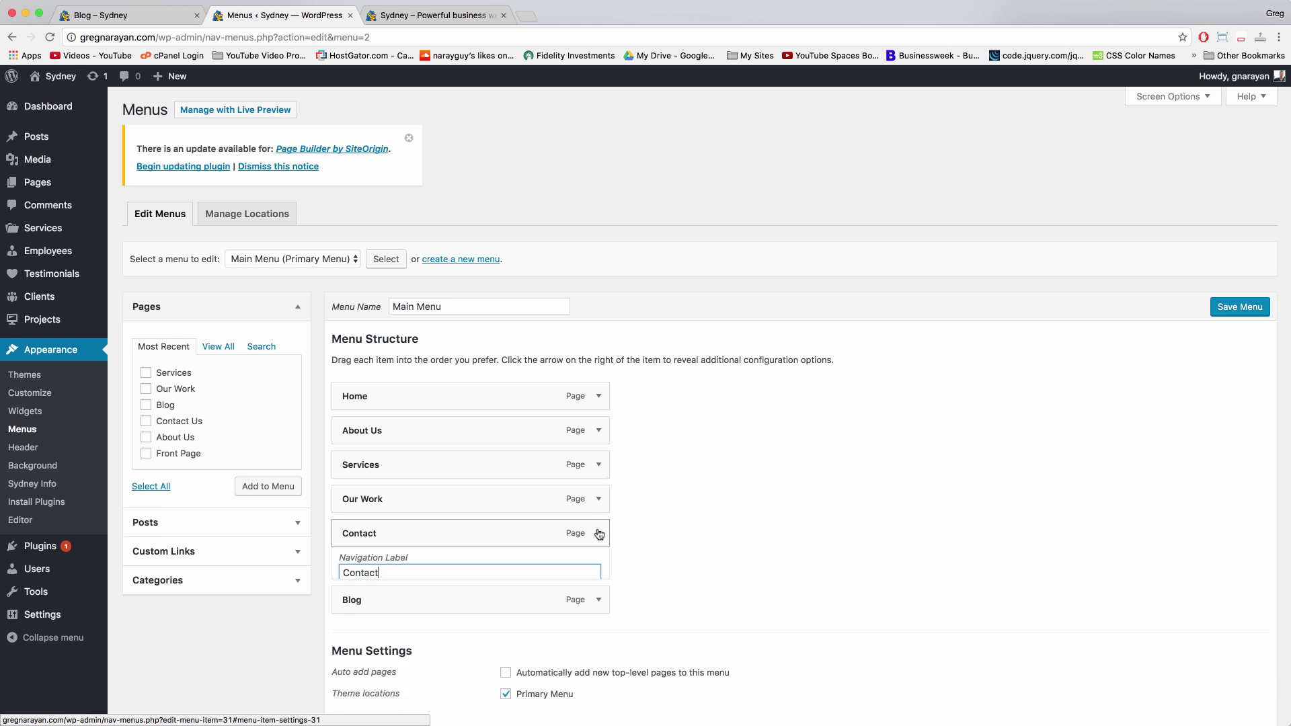
pyautogui.scroll(-2, 887, 499)
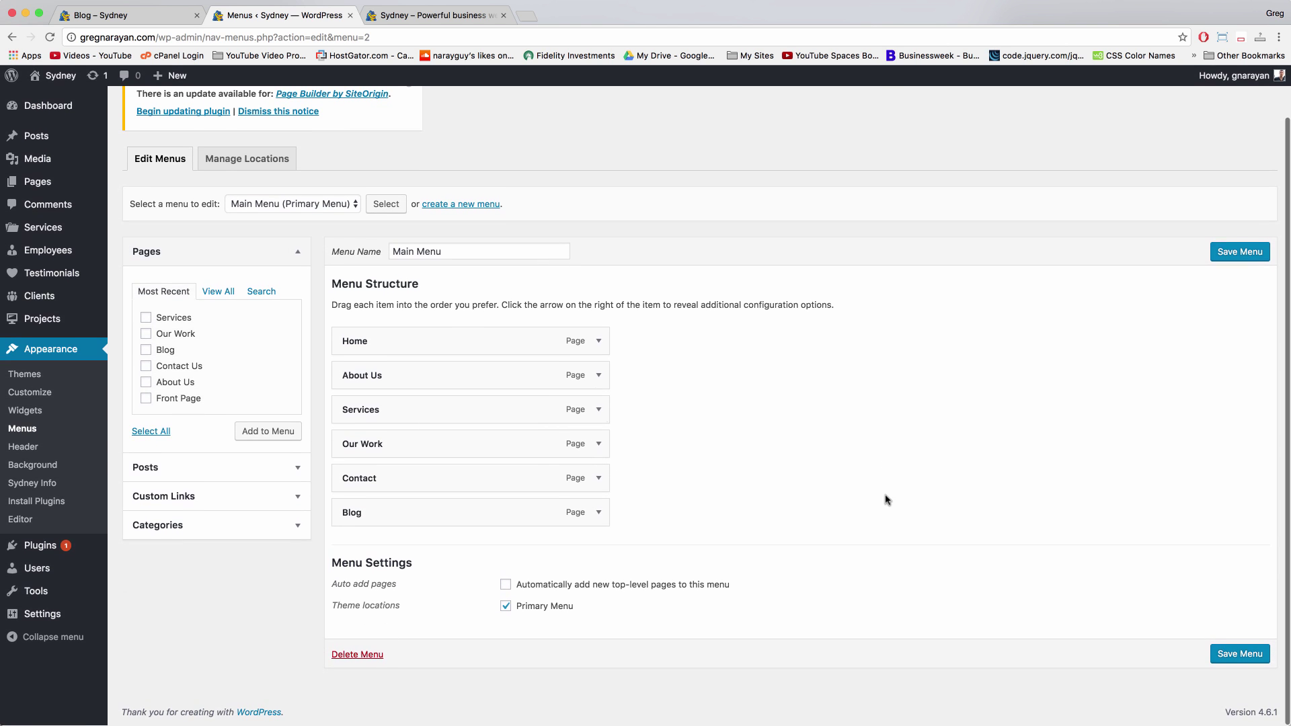
pyautogui.click(1235, 656)
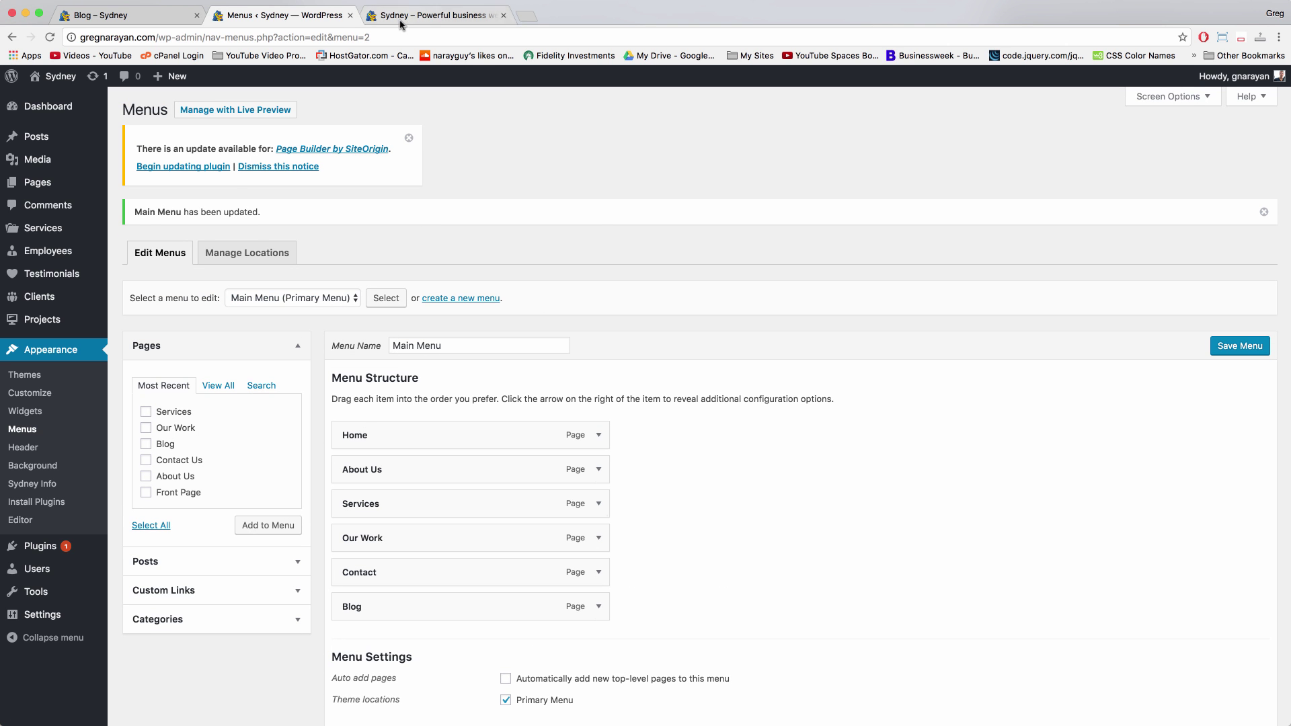
# View the own site's home page and compare its navigation menu with the demo site's
pyautogui.click(437, 15)
pyautogui.click(302, 18)
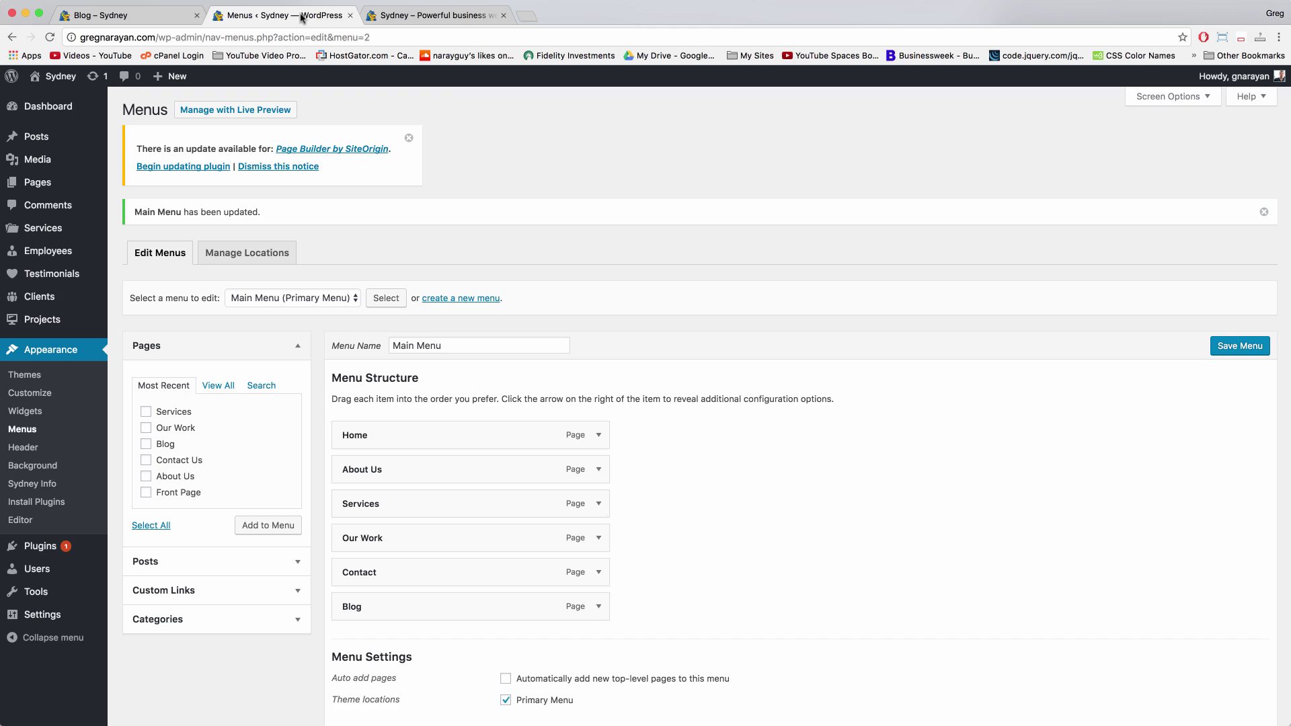
pyautogui.click(66, 76)
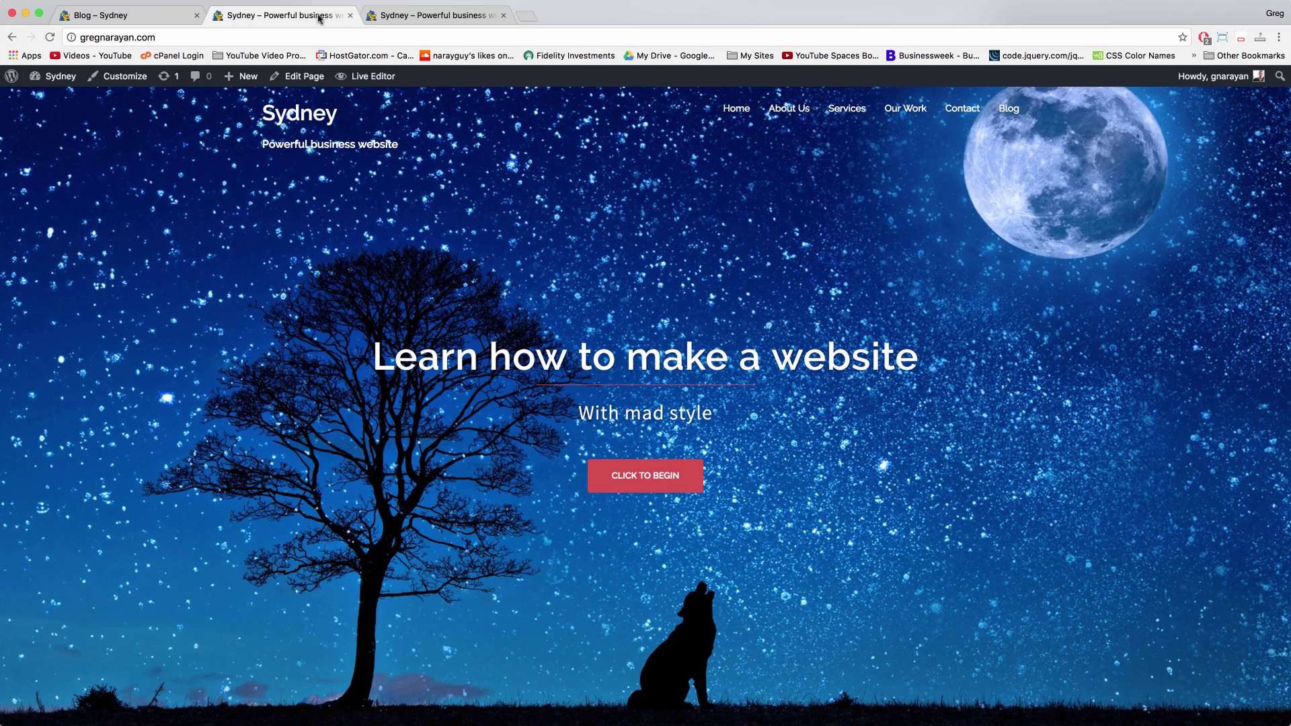
pyautogui.click(491, 14)
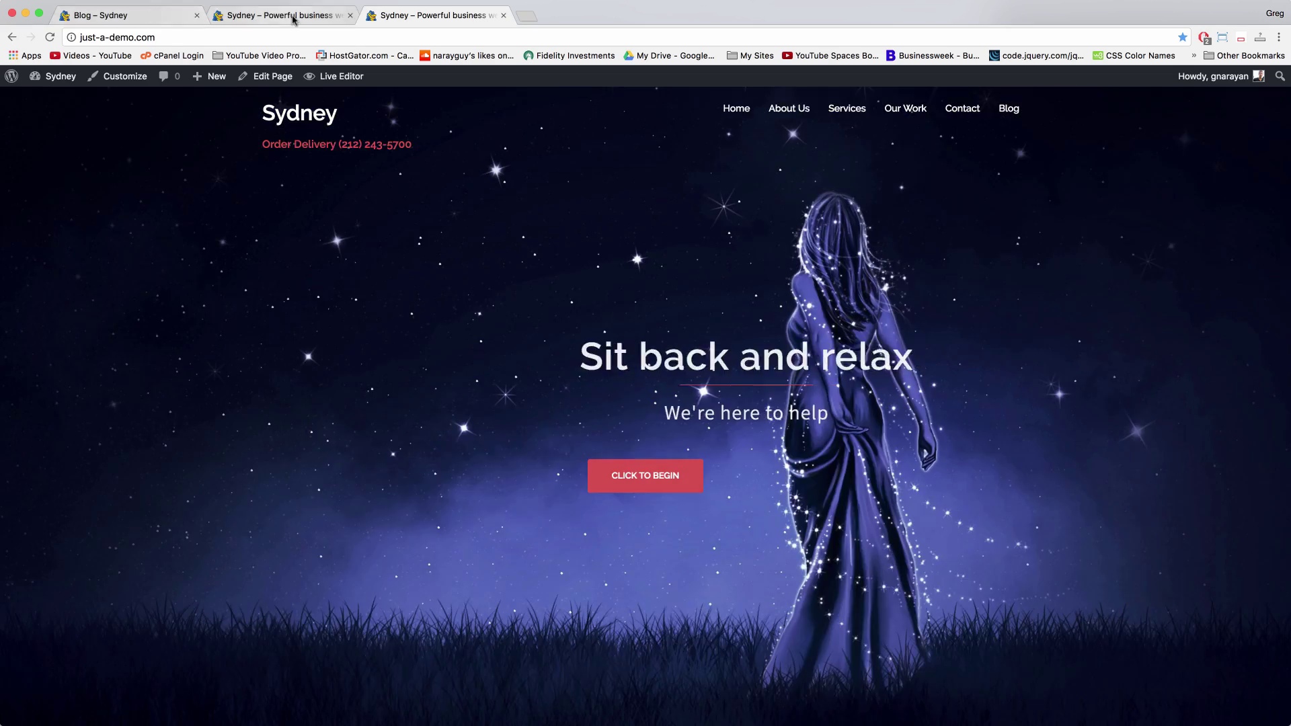
pyautogui.click(293, 18)
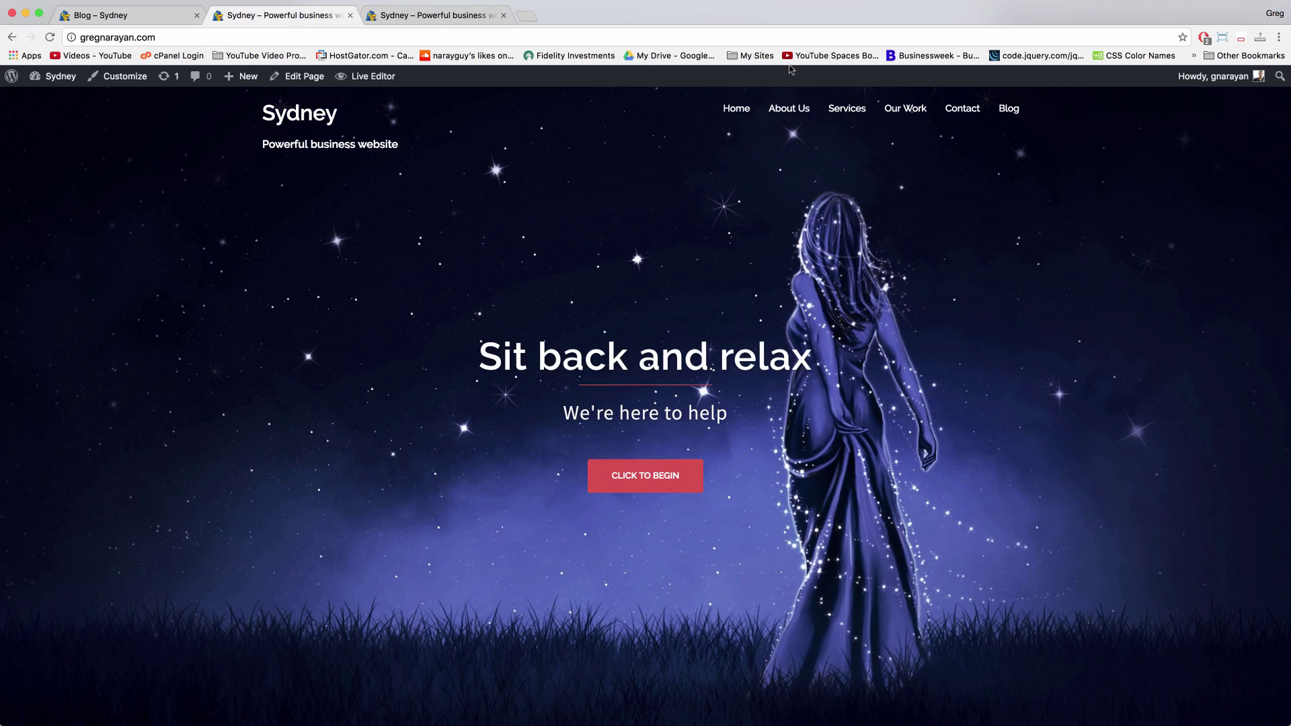
# Open the own site's Services page from the navigation and examine its content and the services part of its URL
pyautogui.click(863, 110)
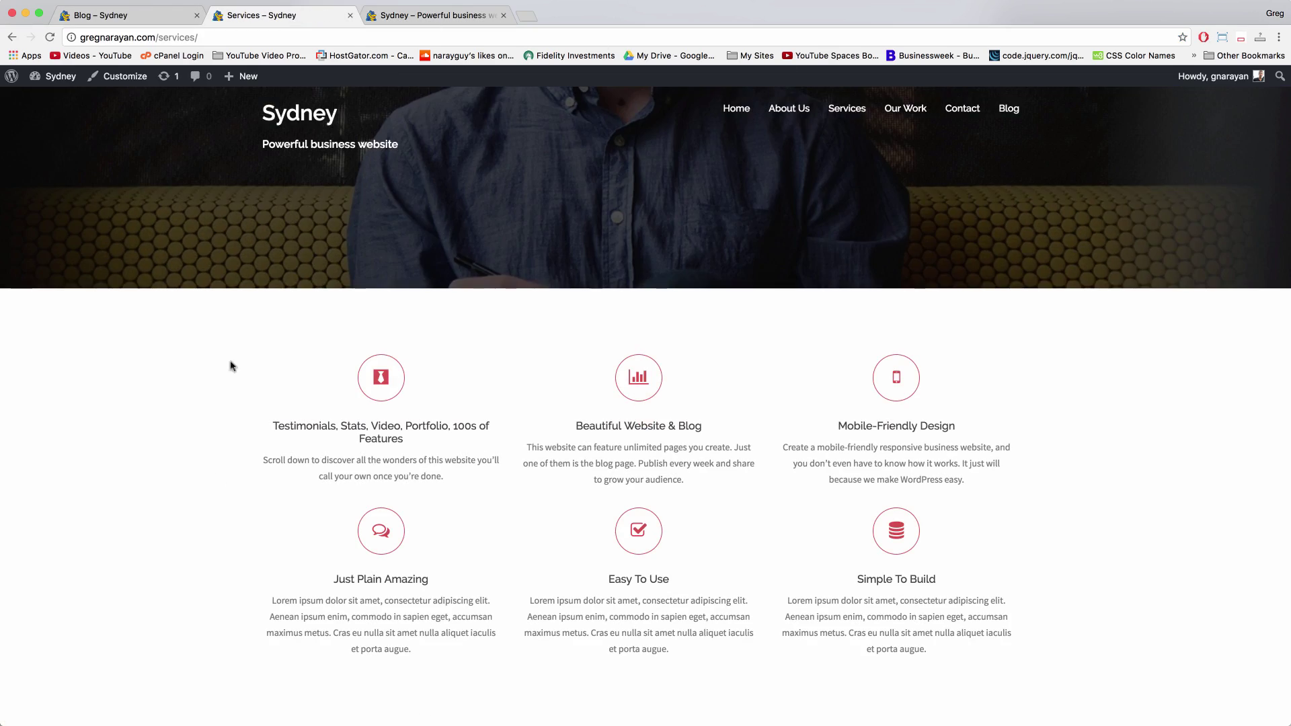
pyautogui.scroll(-2, 456, 263)
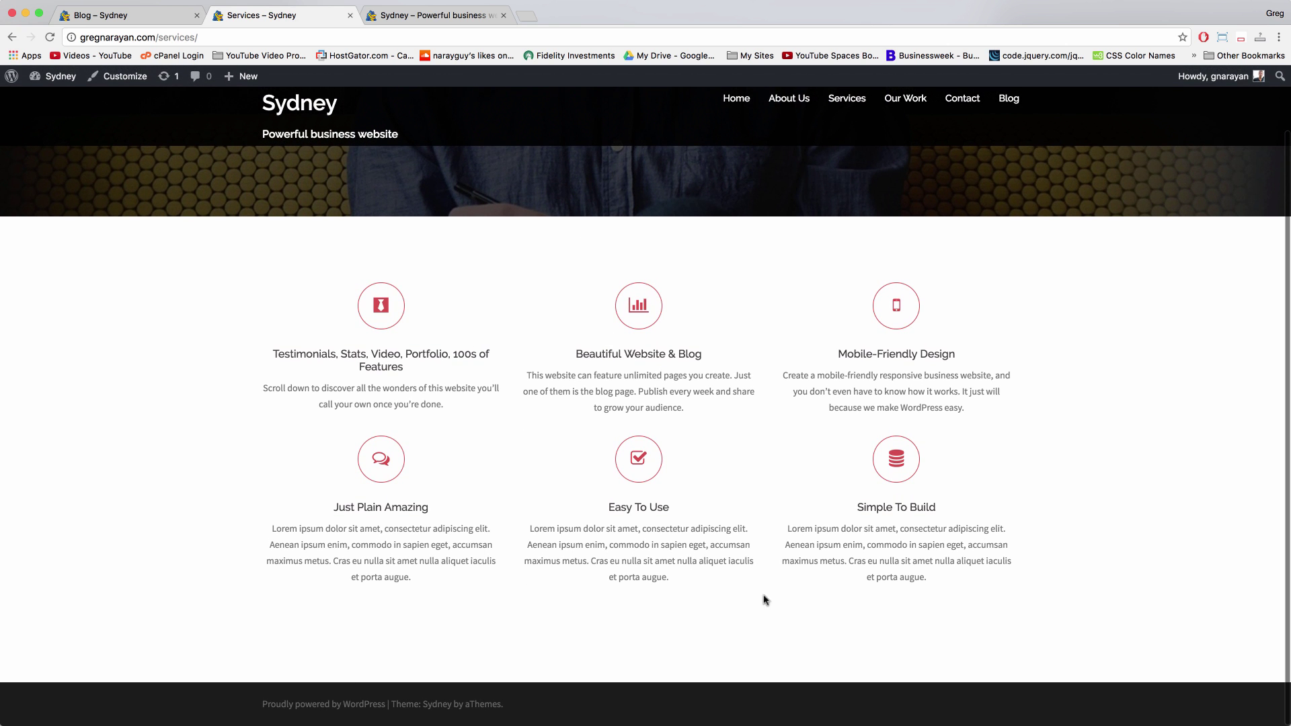
pyautogui.scroll(2, 521, 356)
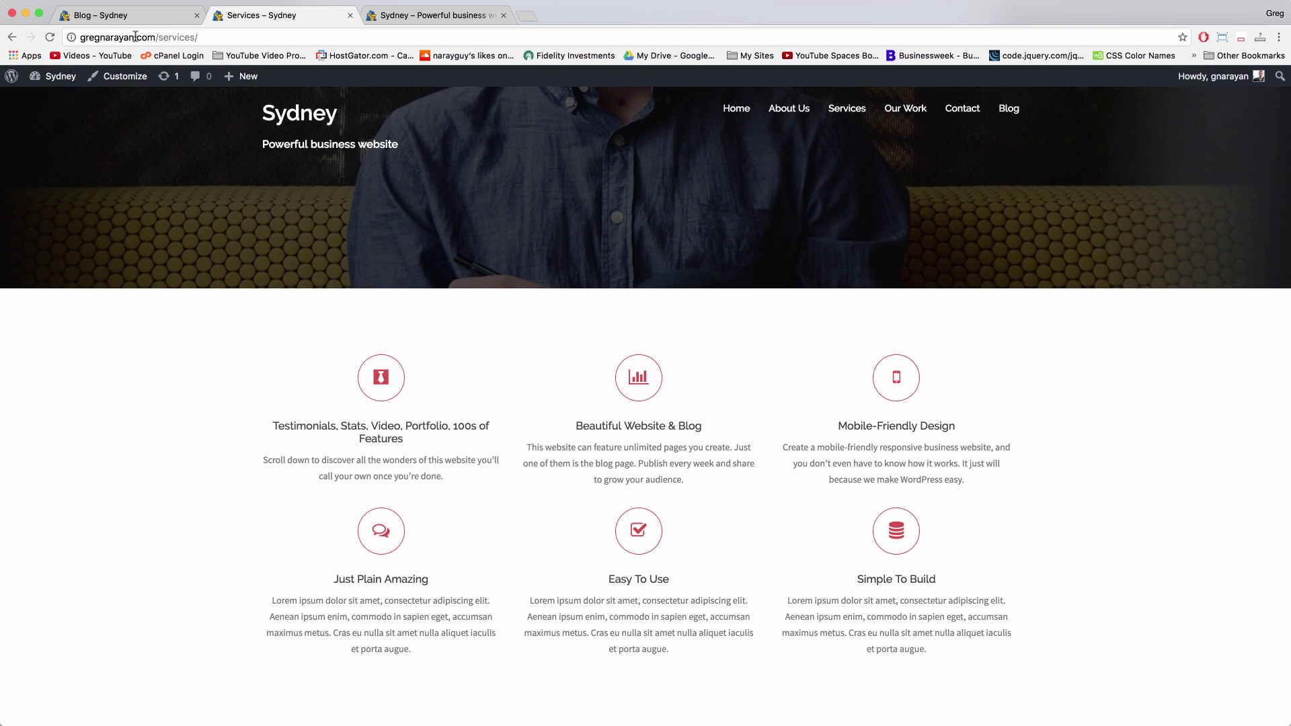
pyautogui.doubleClick(180, 38)
pyautogui.click(202, 39)
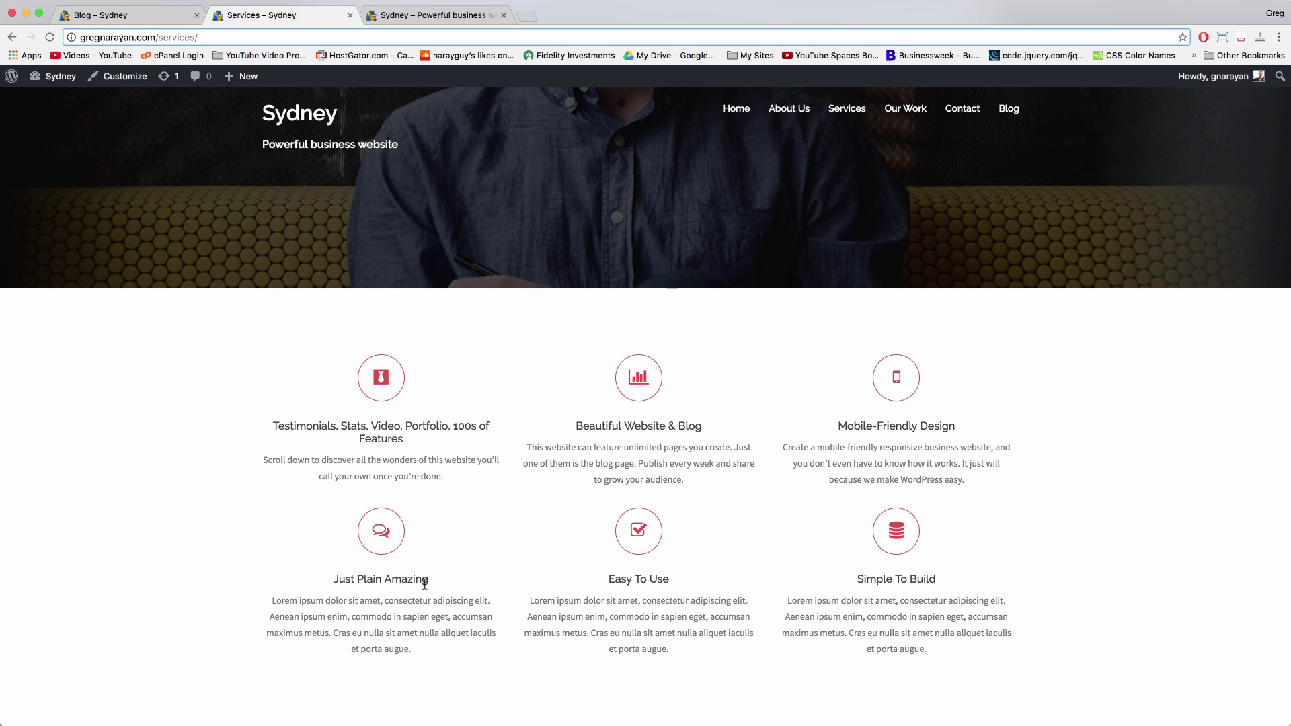
pyautogui.scroll(-2, 756, 540)
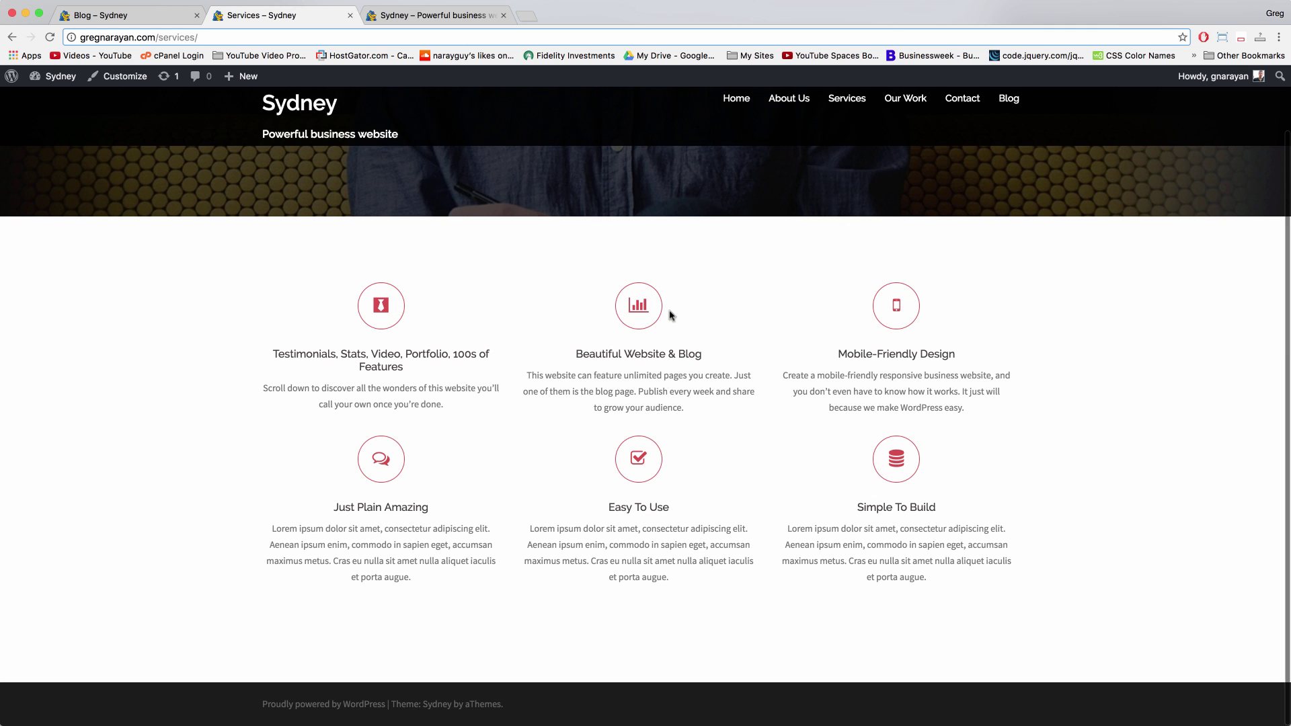
pyautogui.doubleClick(168, 38)
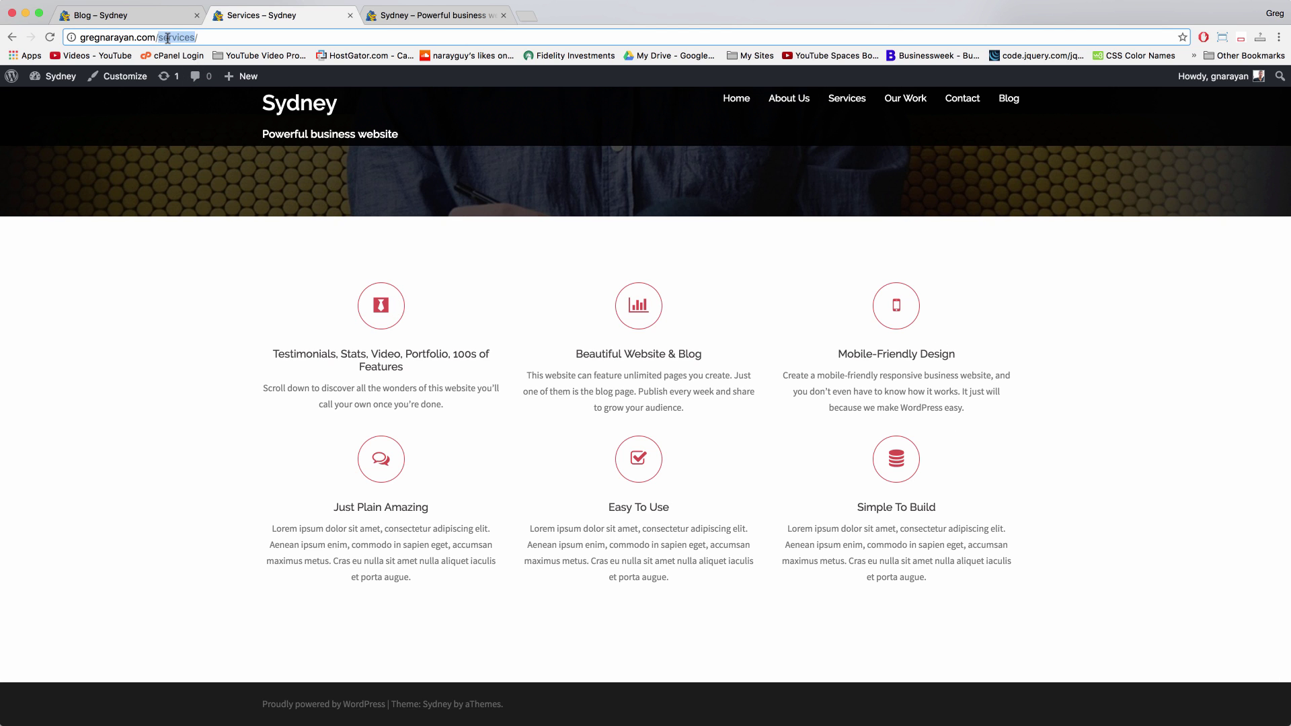
pyautogui.click(226, 368)
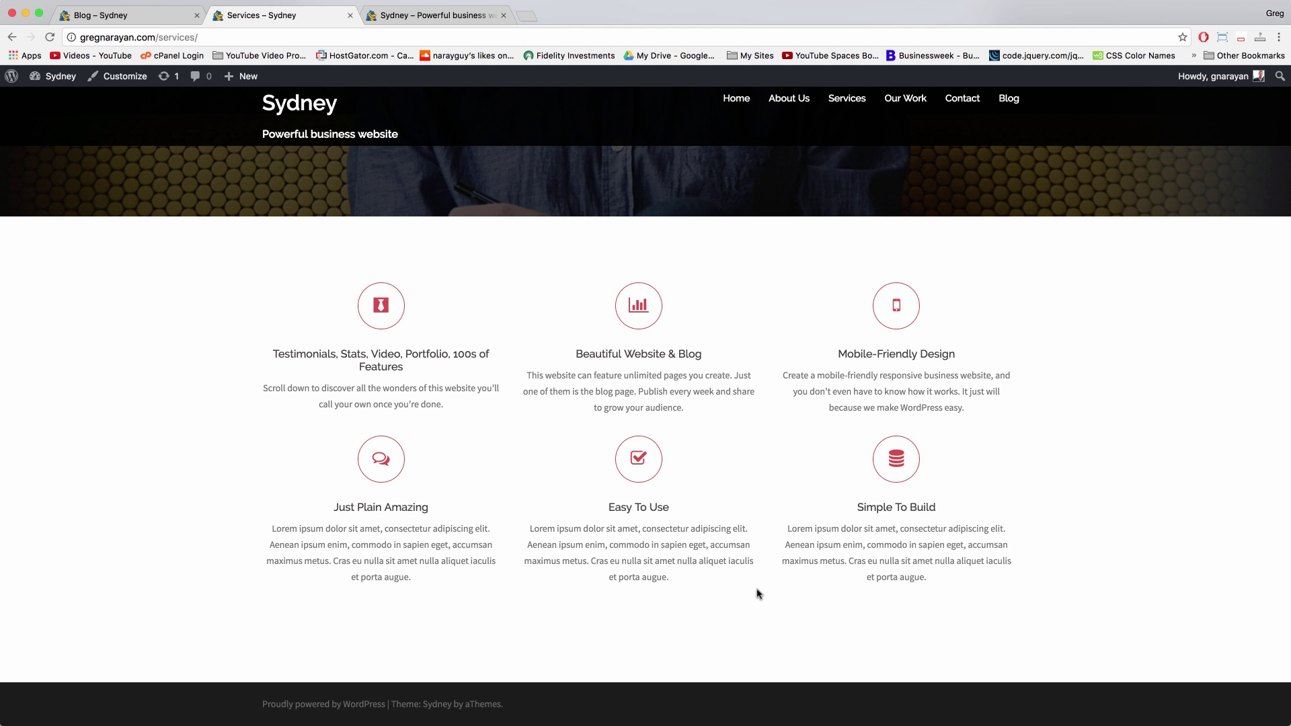
pyautogui.click(156, 35)
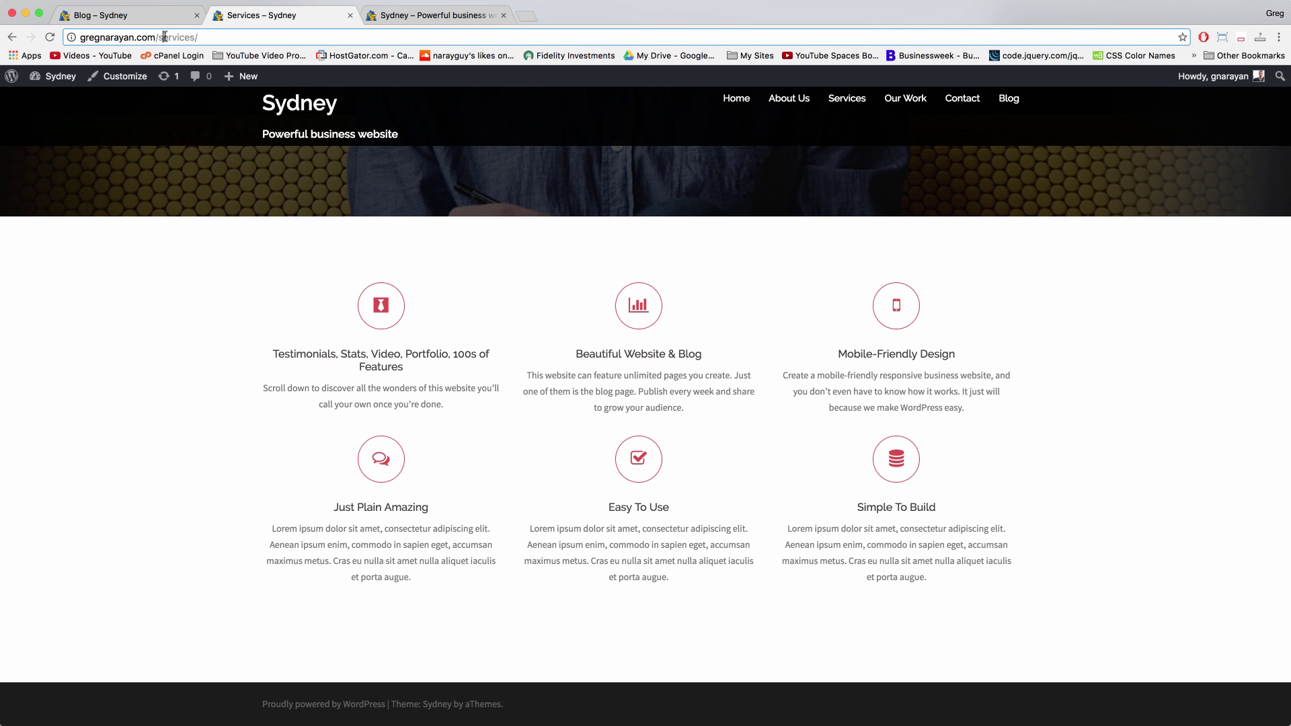
pyautogui.doubleClick(164, 36)
pyautogui.click(186, 36)
pyautogui.moveTo(193, 37); pyautogui.dragTo(158, 37)
pyautogui.click(210, 288)
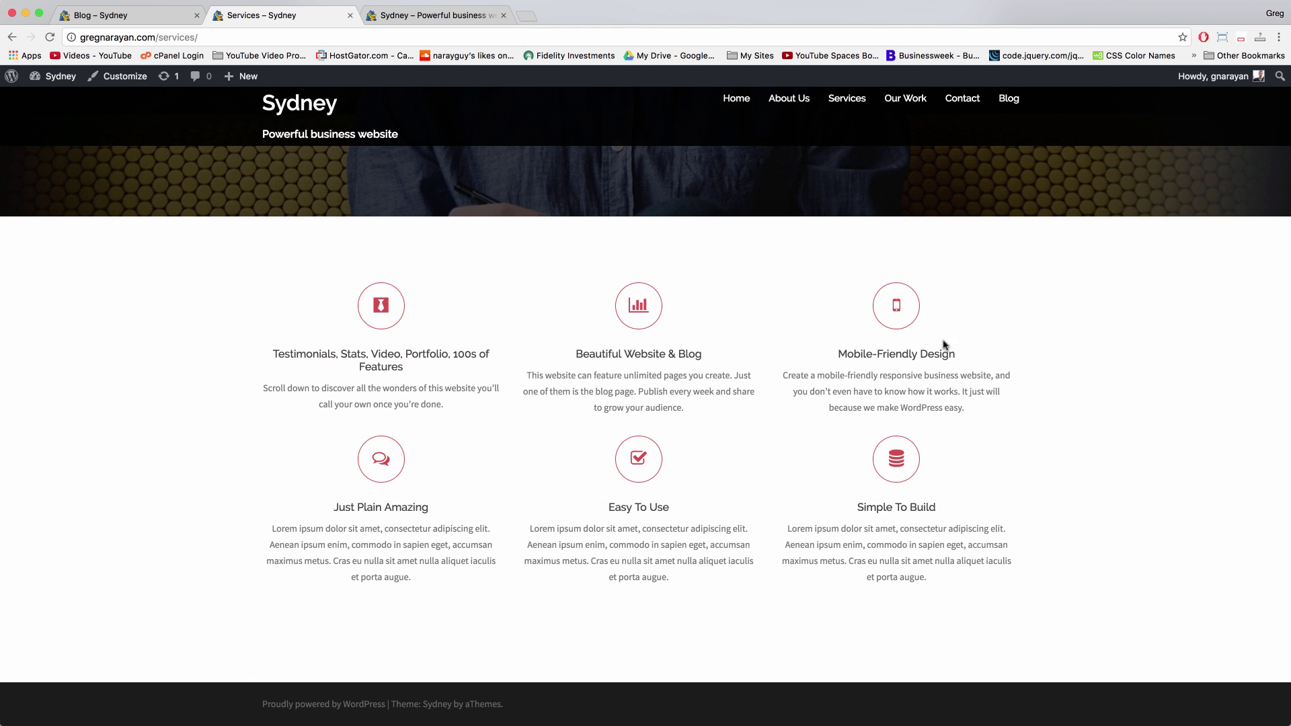
# Open the Services page for editing from the own site's dashboard page list
pyautogui.moveTo(58, 88)
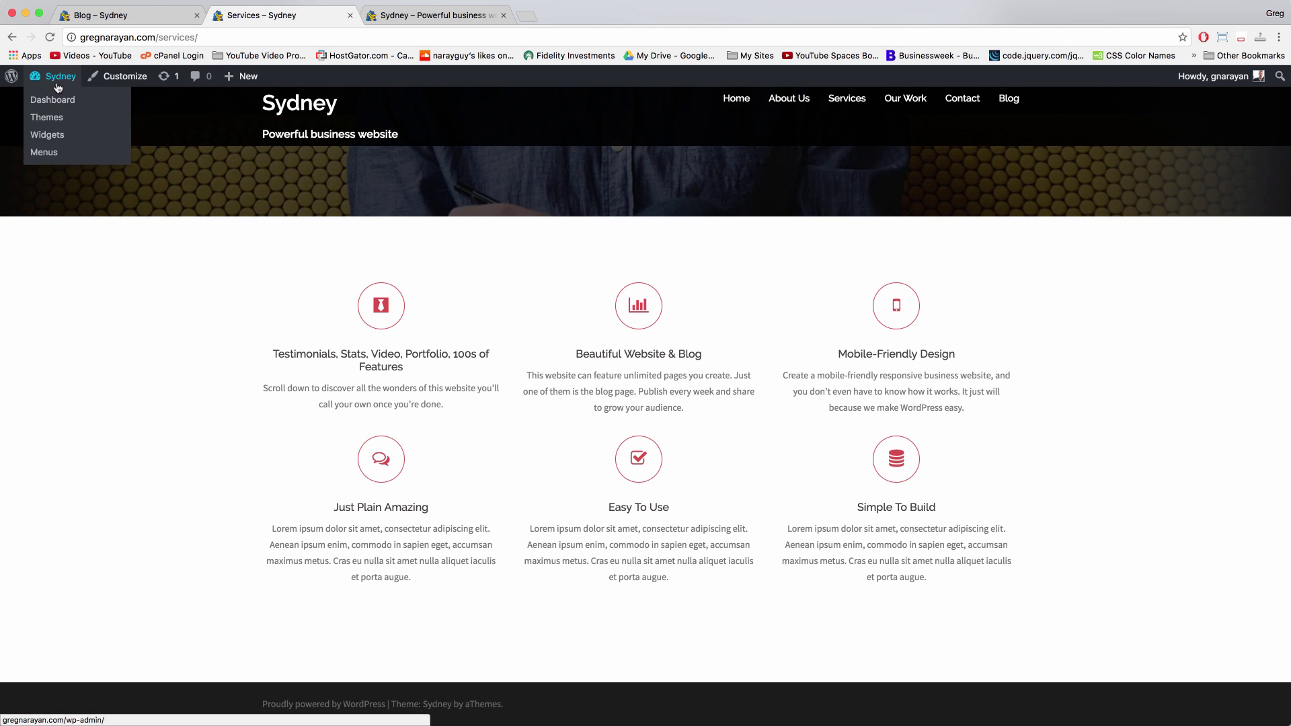
pyautogui.click(51, 83)
pyautogui.moveTo(51, 234)
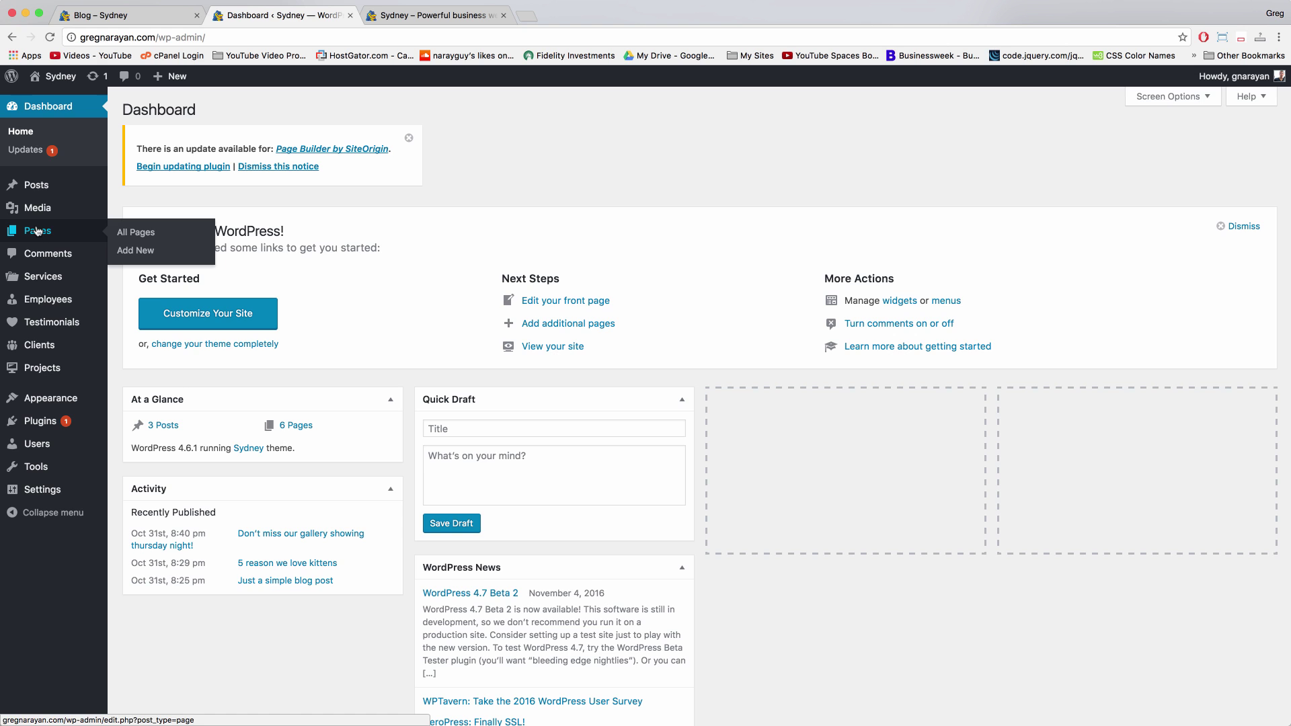
pyautogui.click(37, 230)
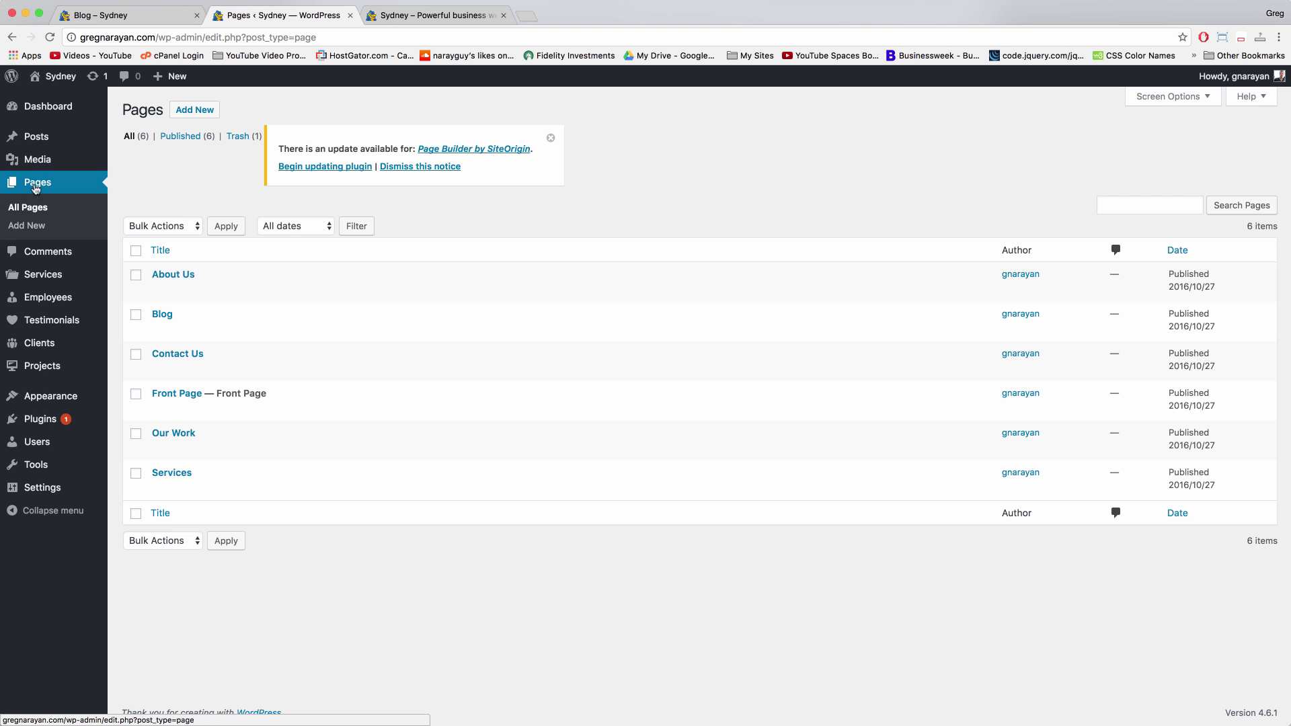
pyautogui.click(178, 475)
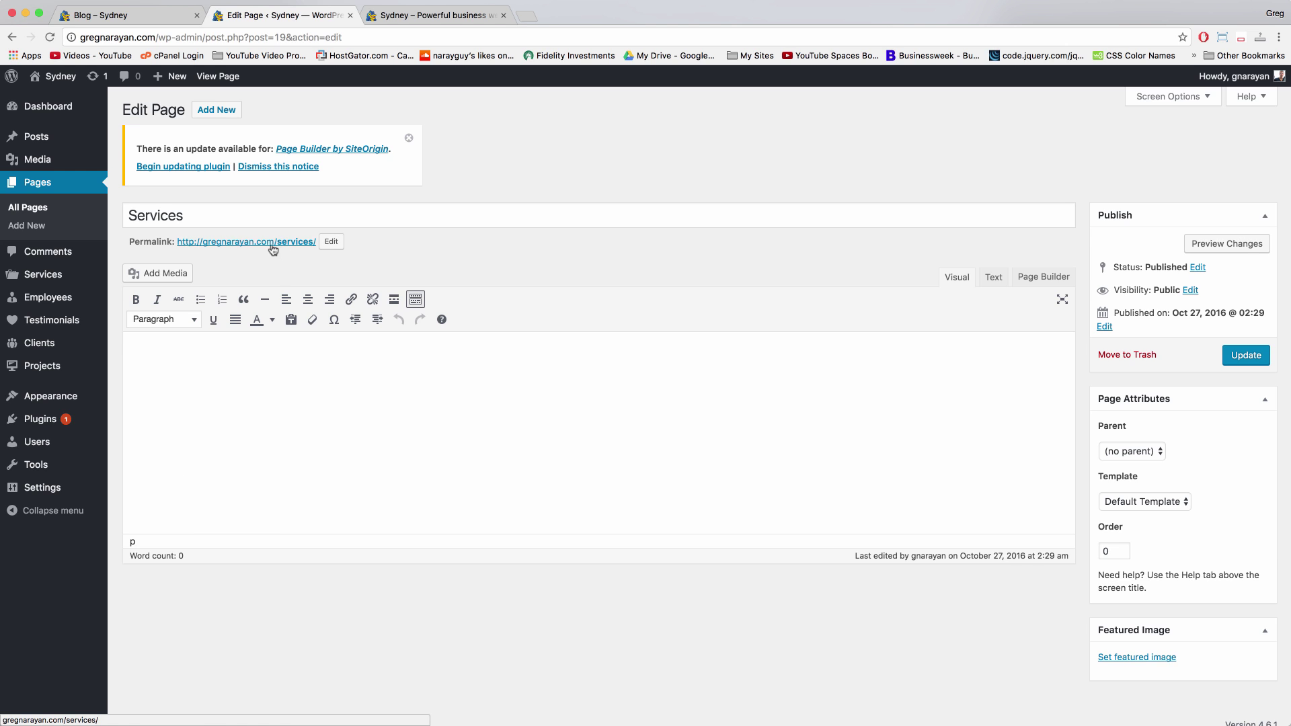
# Change the Services page's permalink slug to "our-services" and update the page
pyautogui.click(330, 244)
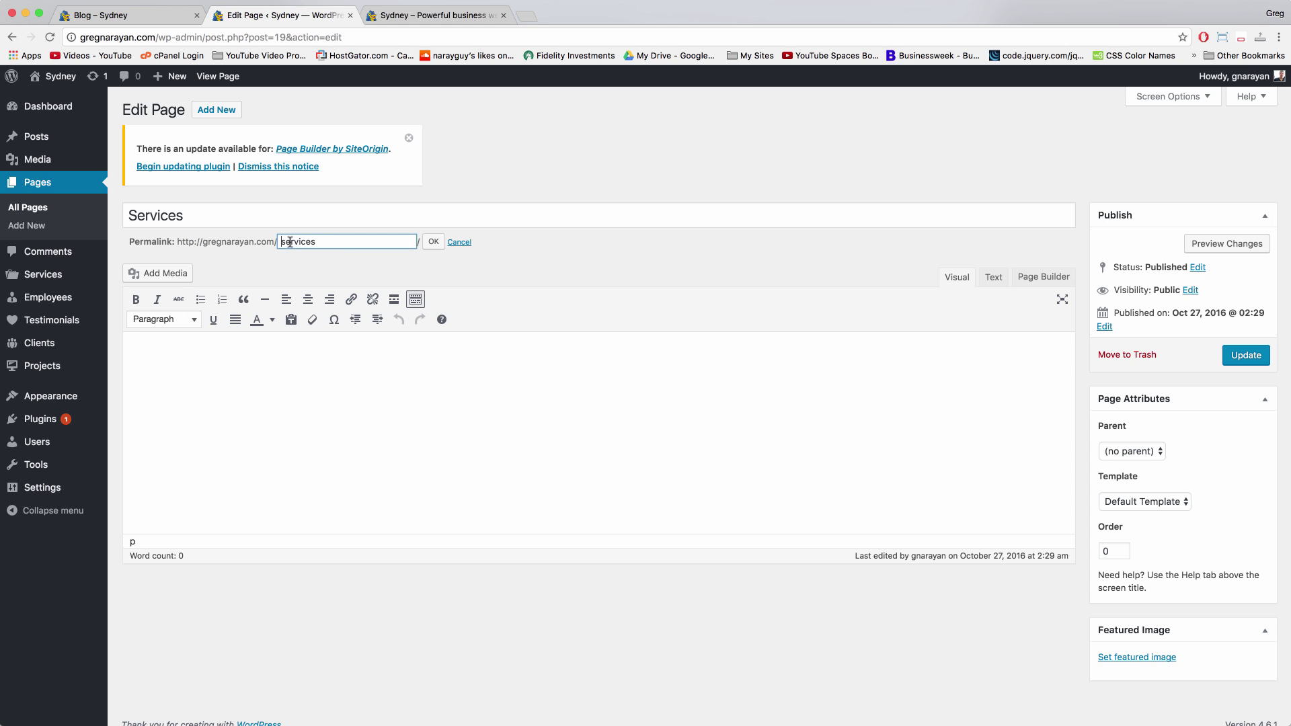
pyautogui.write('-o')
pyautogui.press('BackSpace')
pyautogui.press('BackSpace')
pyautogui.write('our-')
pyautogui.click(436, 242)
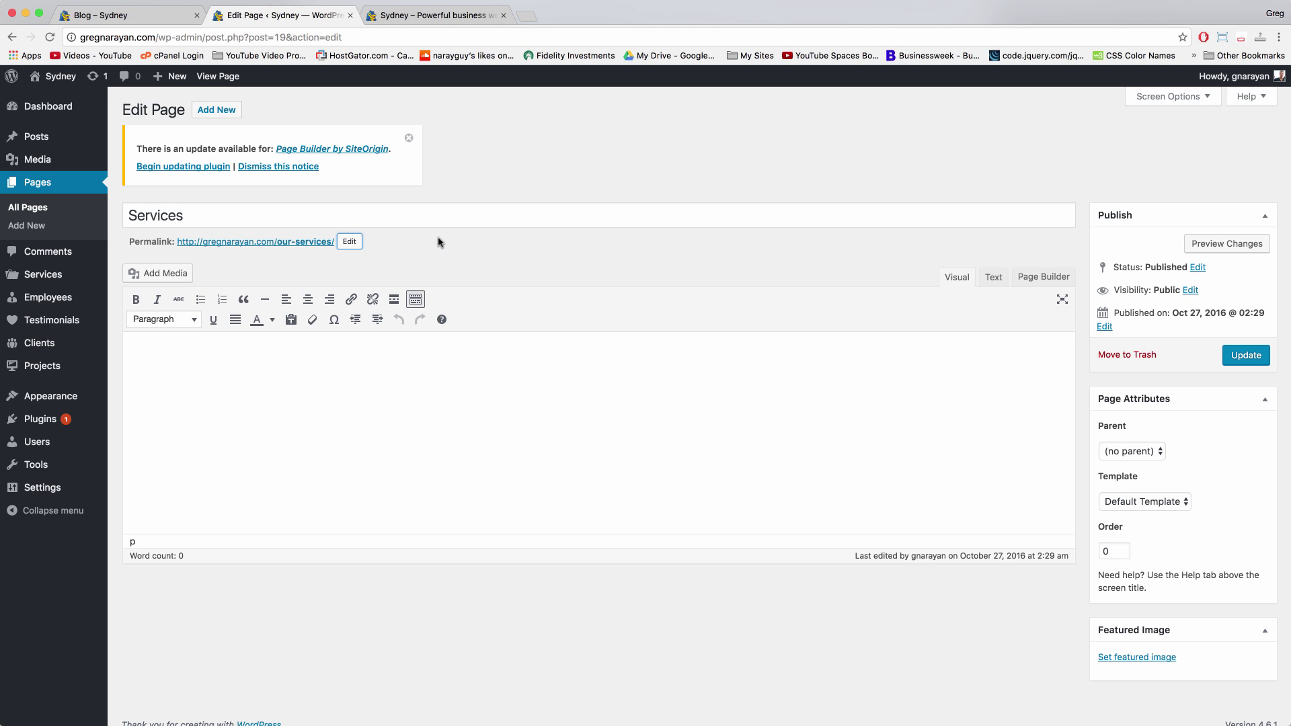
pyautogui.click(1254, 365)
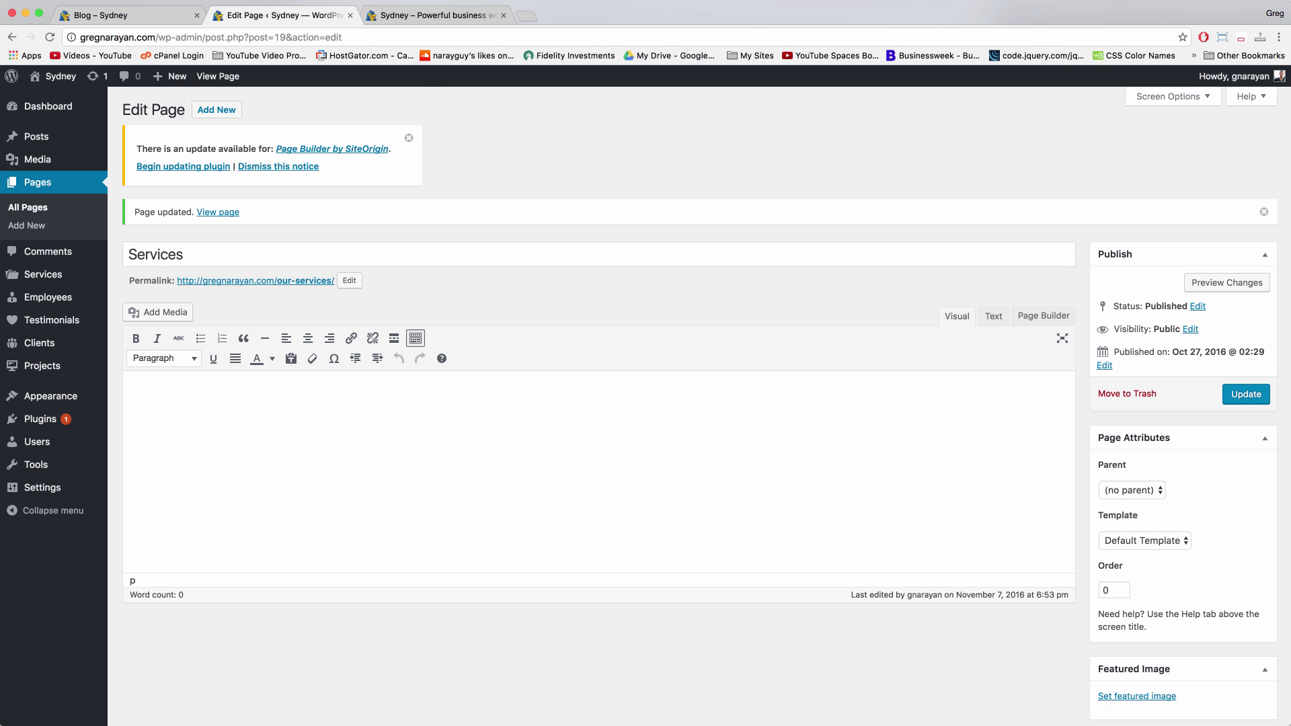
# Open the Services page from the own site's home page navigation and check its URL and content
pyautogui.click(57, 79)
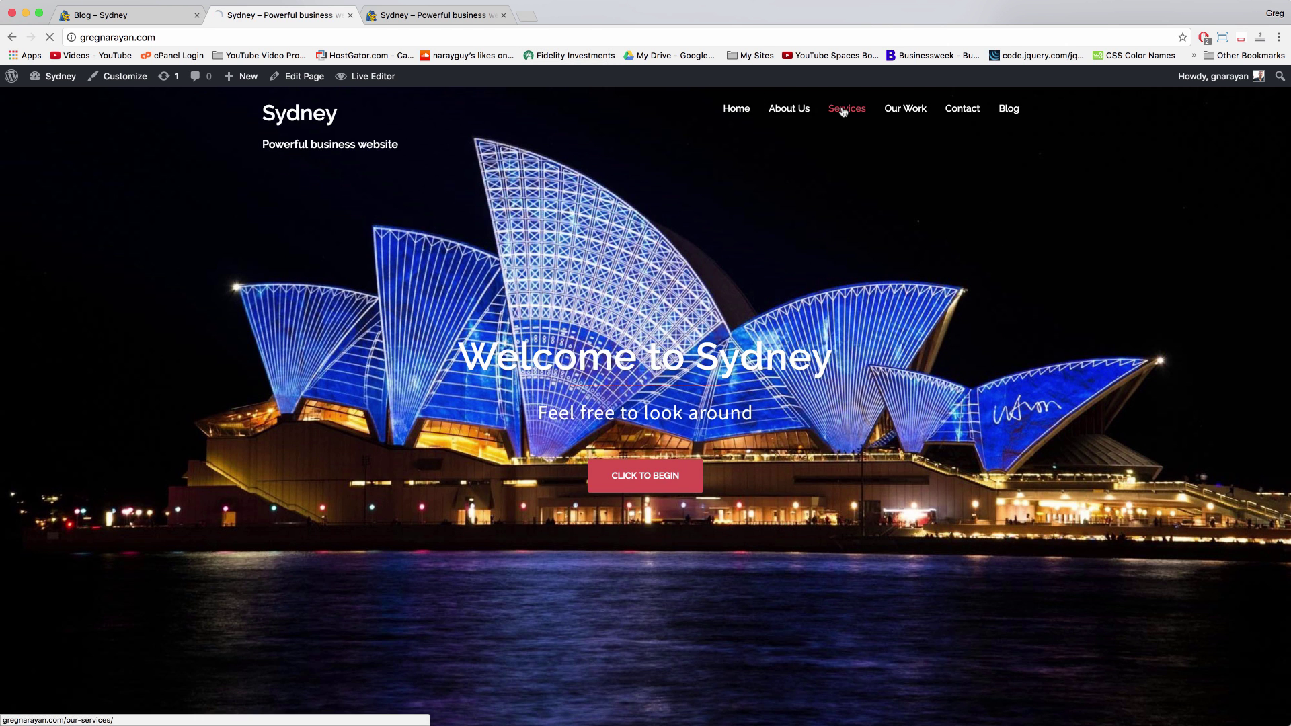
pyautogui.click(843, 112)
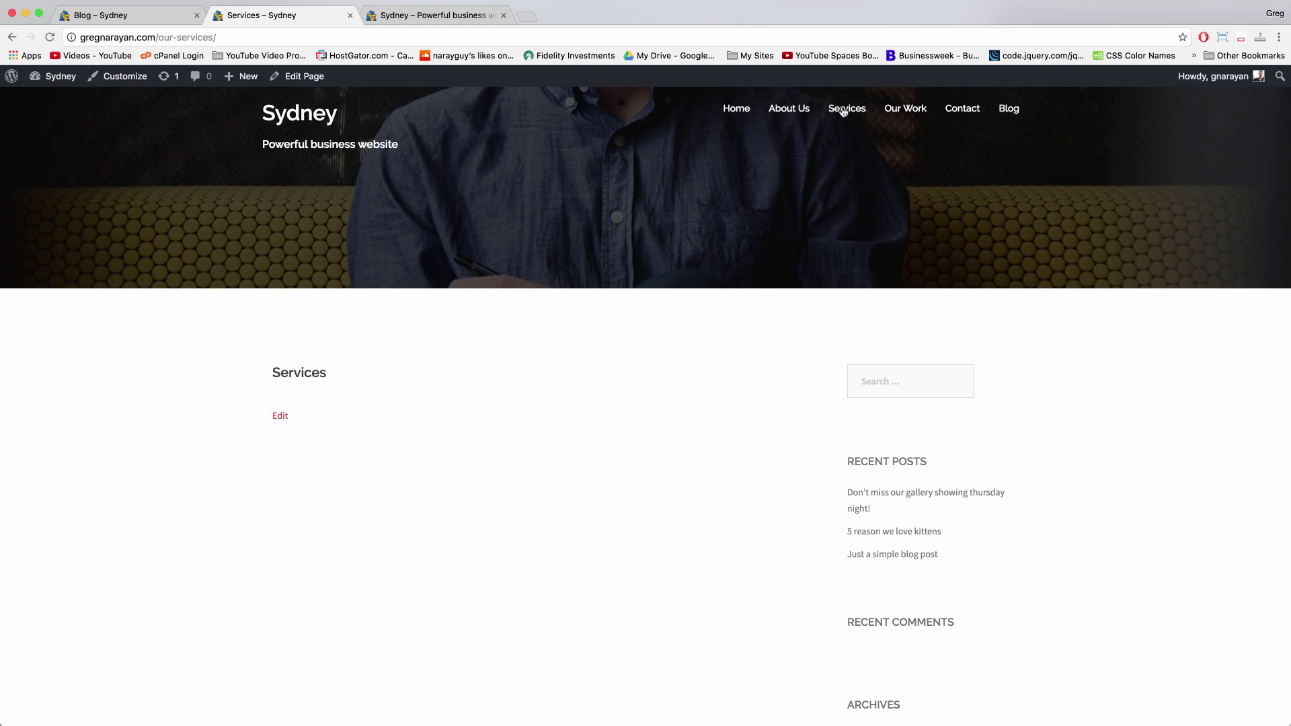
pyautogui.click(165, 38)
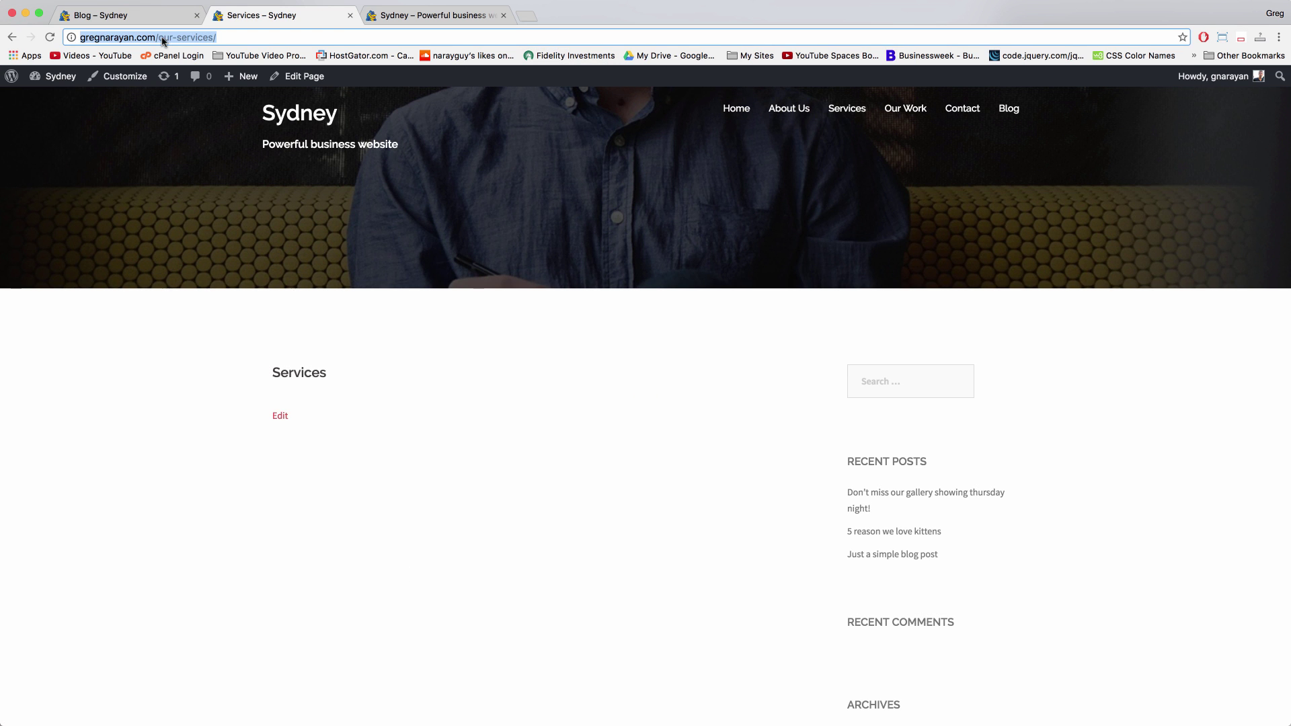
pyautogui.click(198, 39)
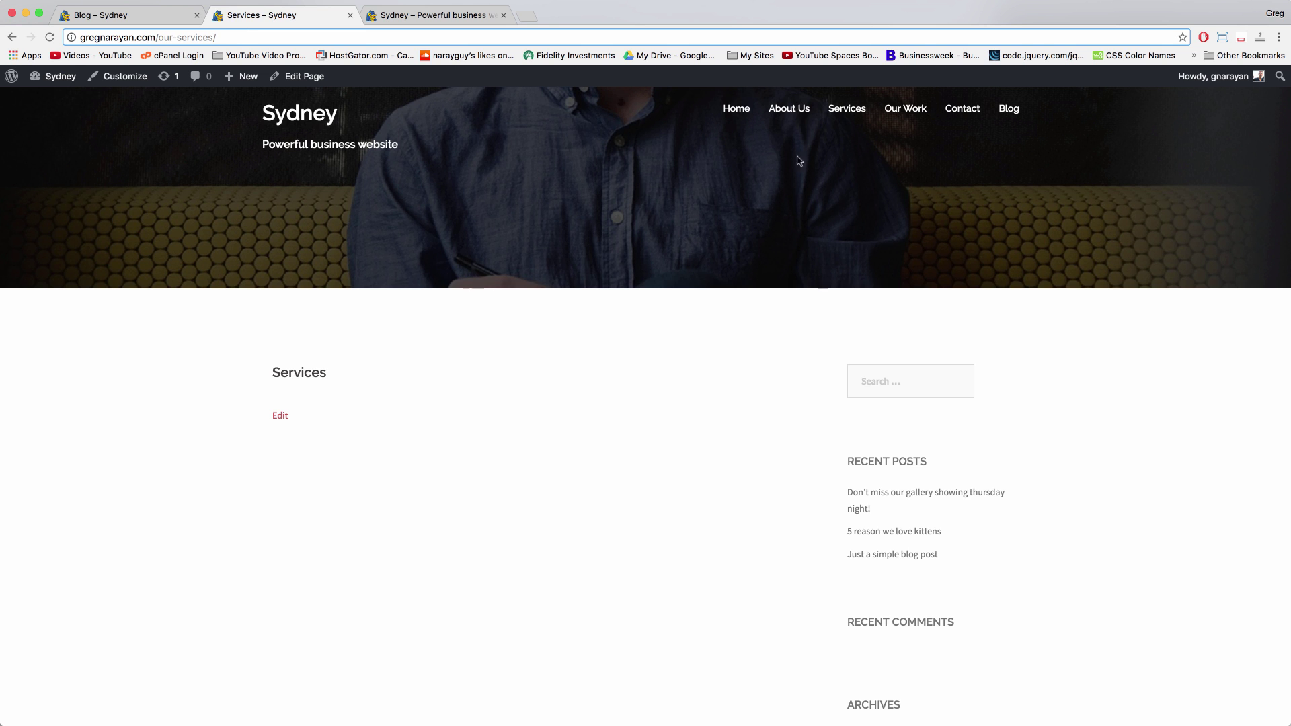
# Edit the Services page with Page Builder and add a Sydney FP: Services Type A widget
pyautogui.scroll(-10, 770, 401)
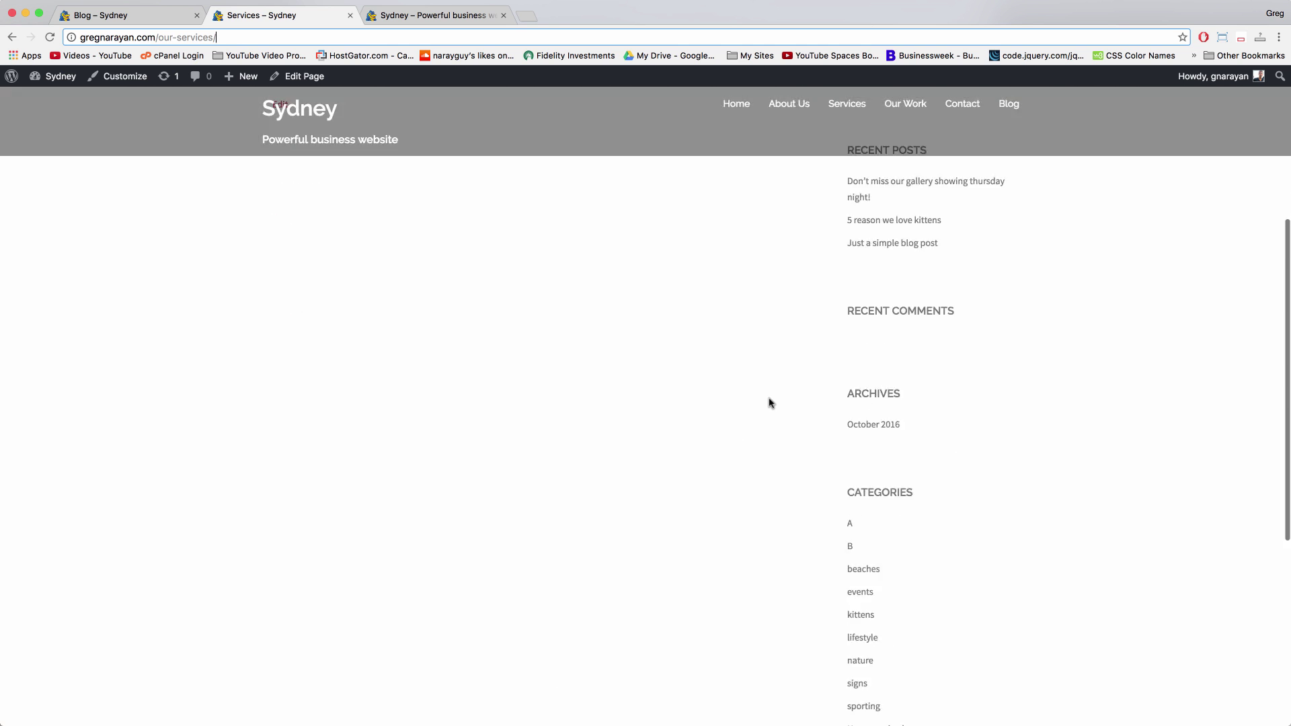
pyautogui.scroll(10, 771, 402)
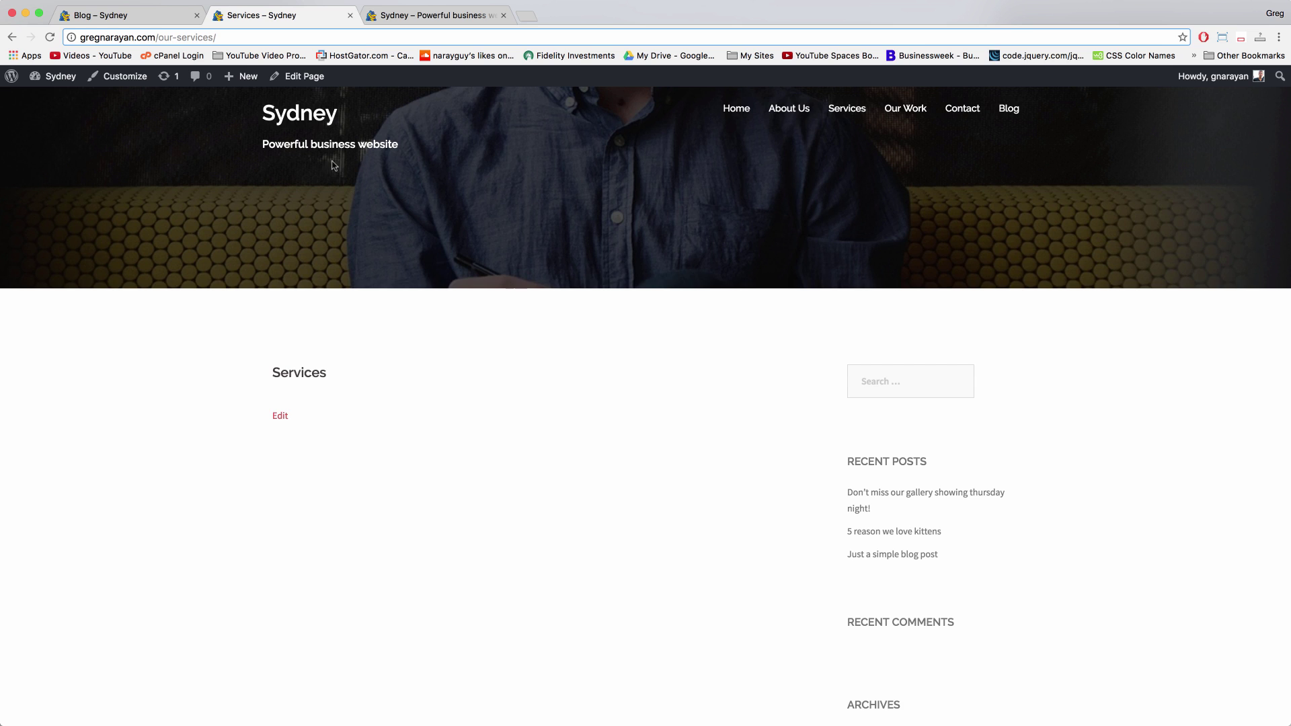
pyautogui.click(292, 80)
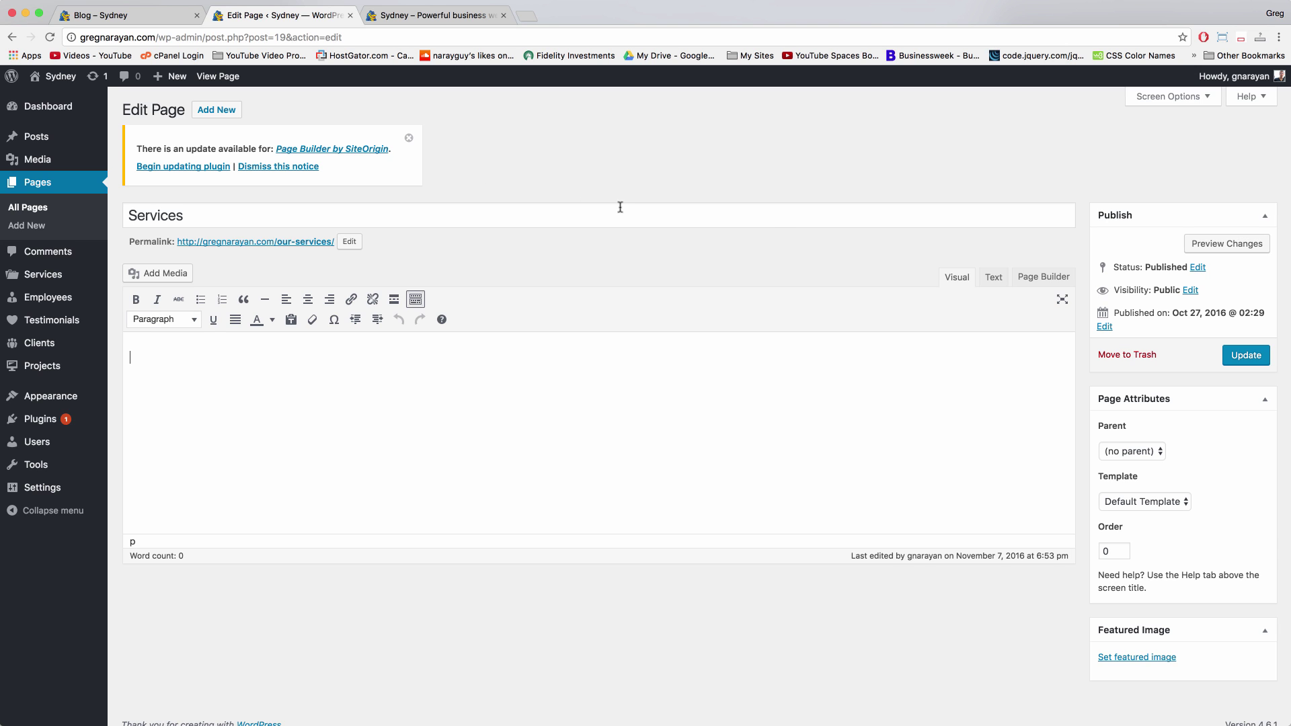
pyautogui.click(1036, 277)
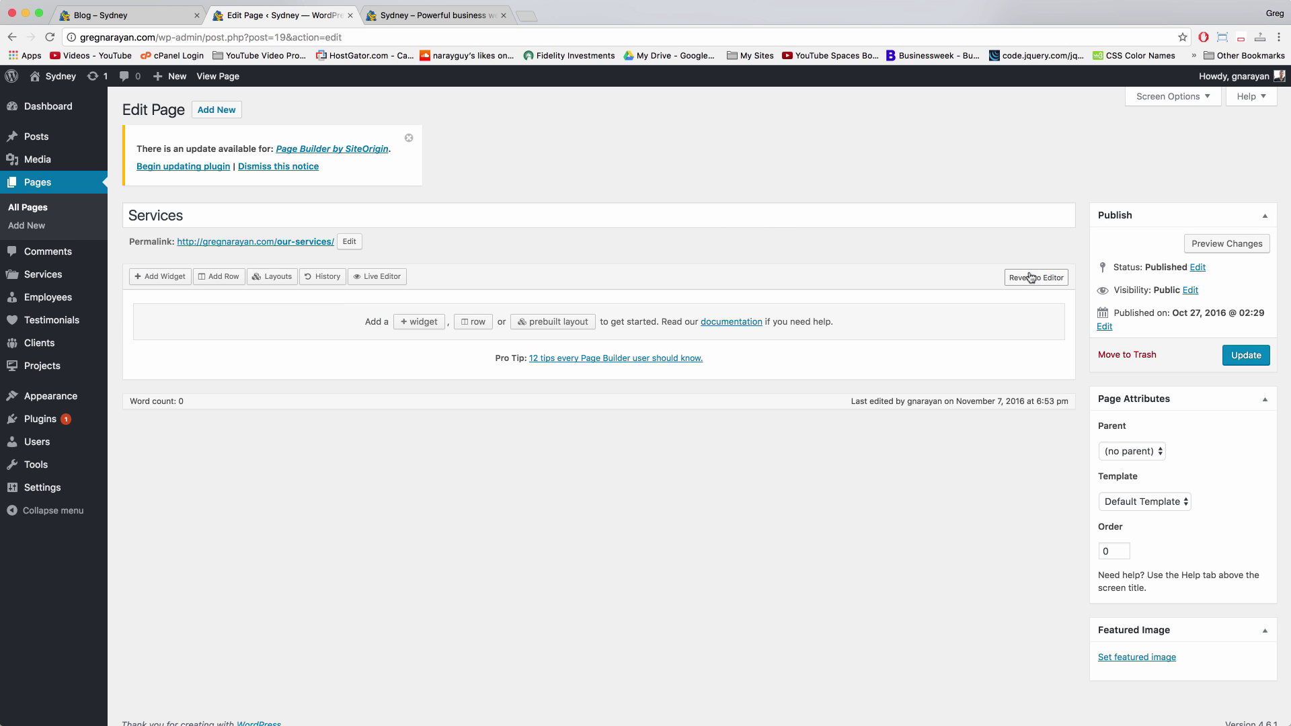
pyautogui.click(424, 322)
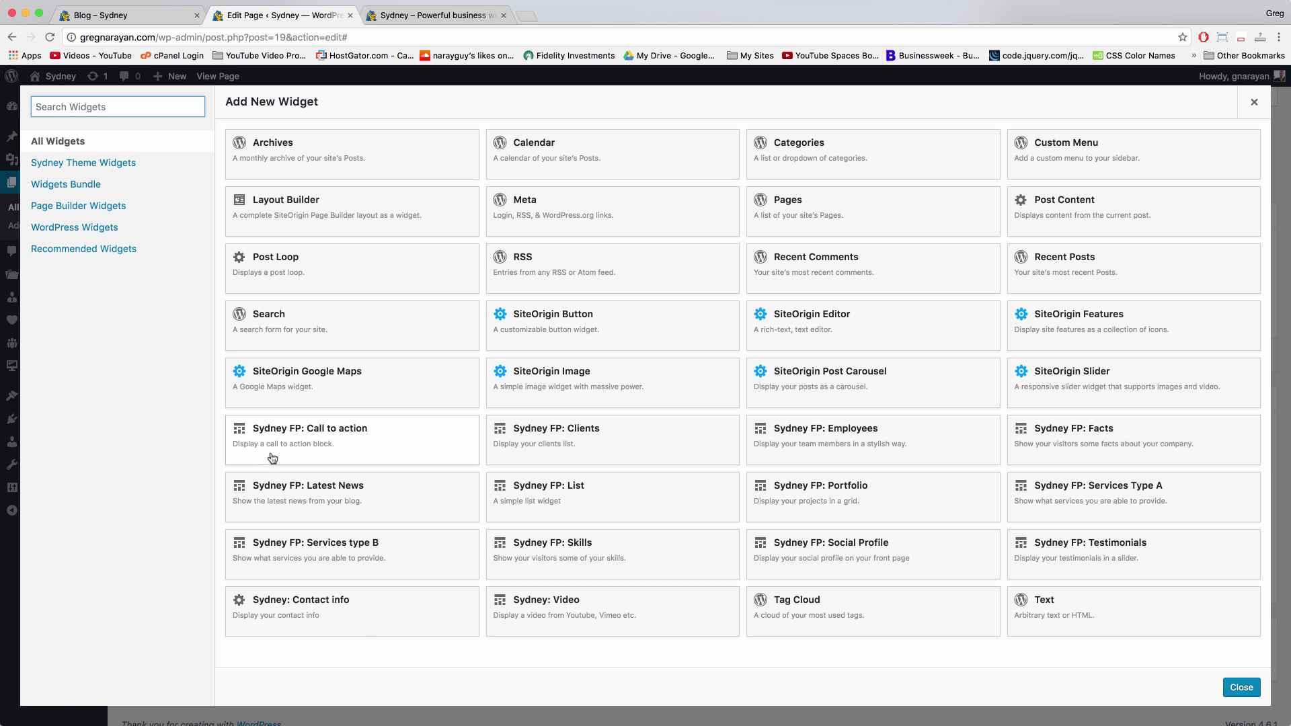
pyautogui.click(1060, 490)
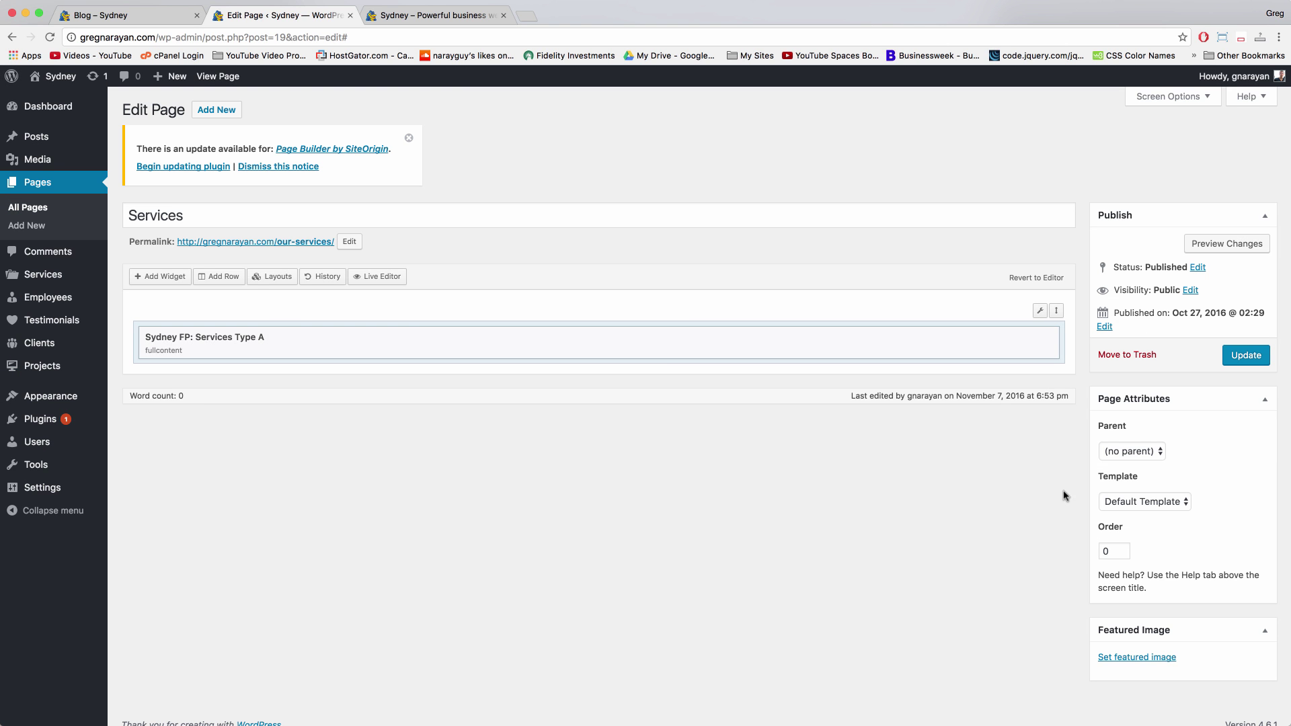
# Following the demo site's Services page, title the Services Type A widget "we love what we do" and set its category slug to "a"
pyautogui.click(546, 341)
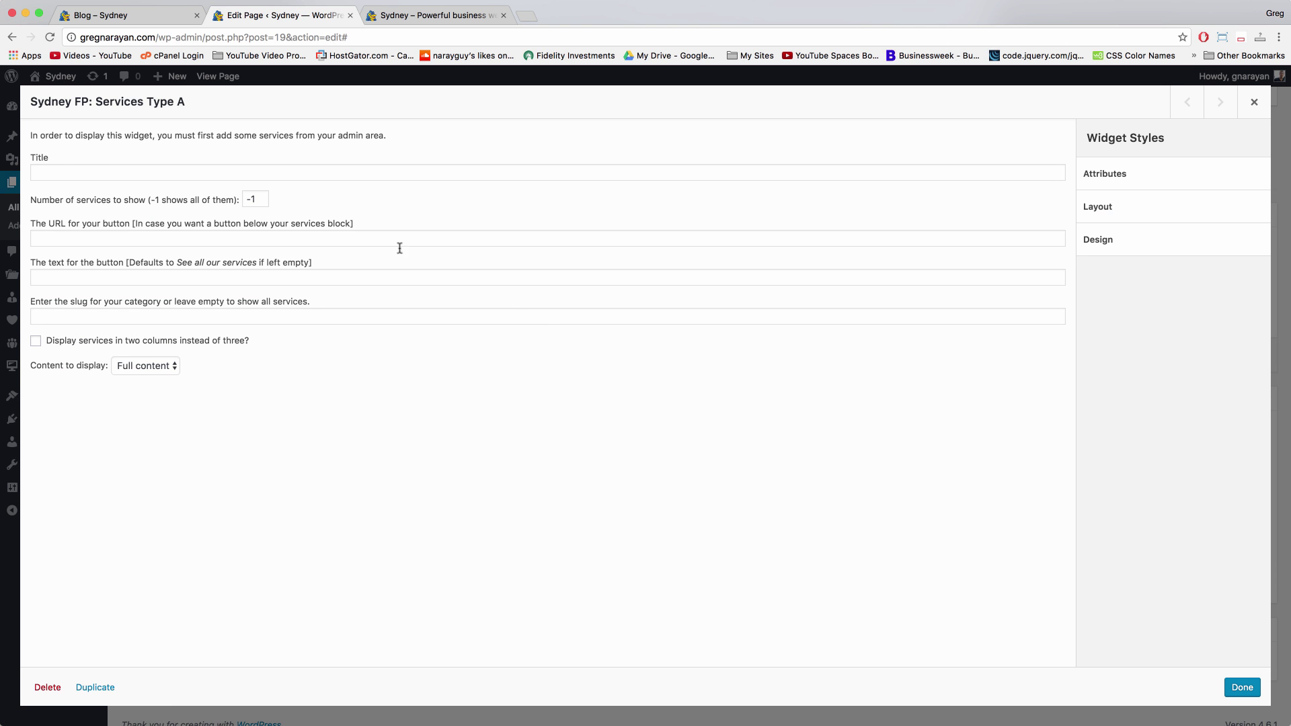
pyautogui.click(434, 15)
pyautogui.click(837, 109)
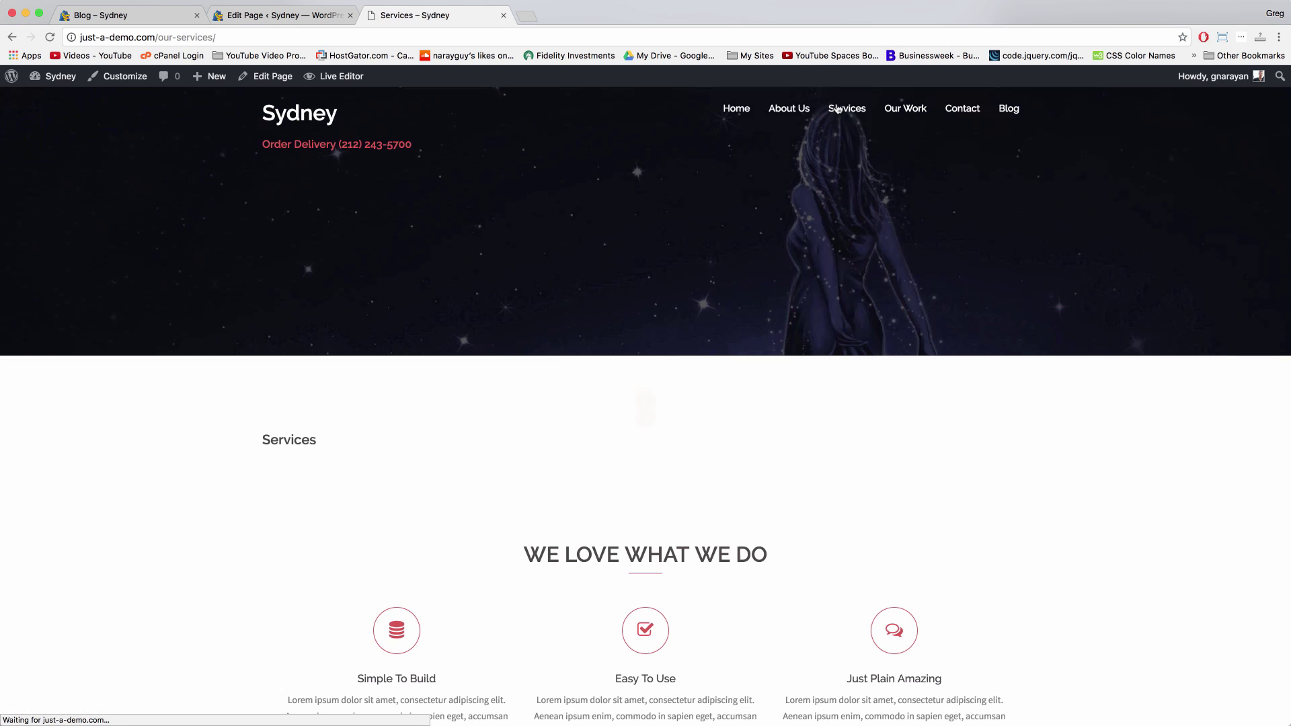
pyautogui.scroll(-5, 836, 404)
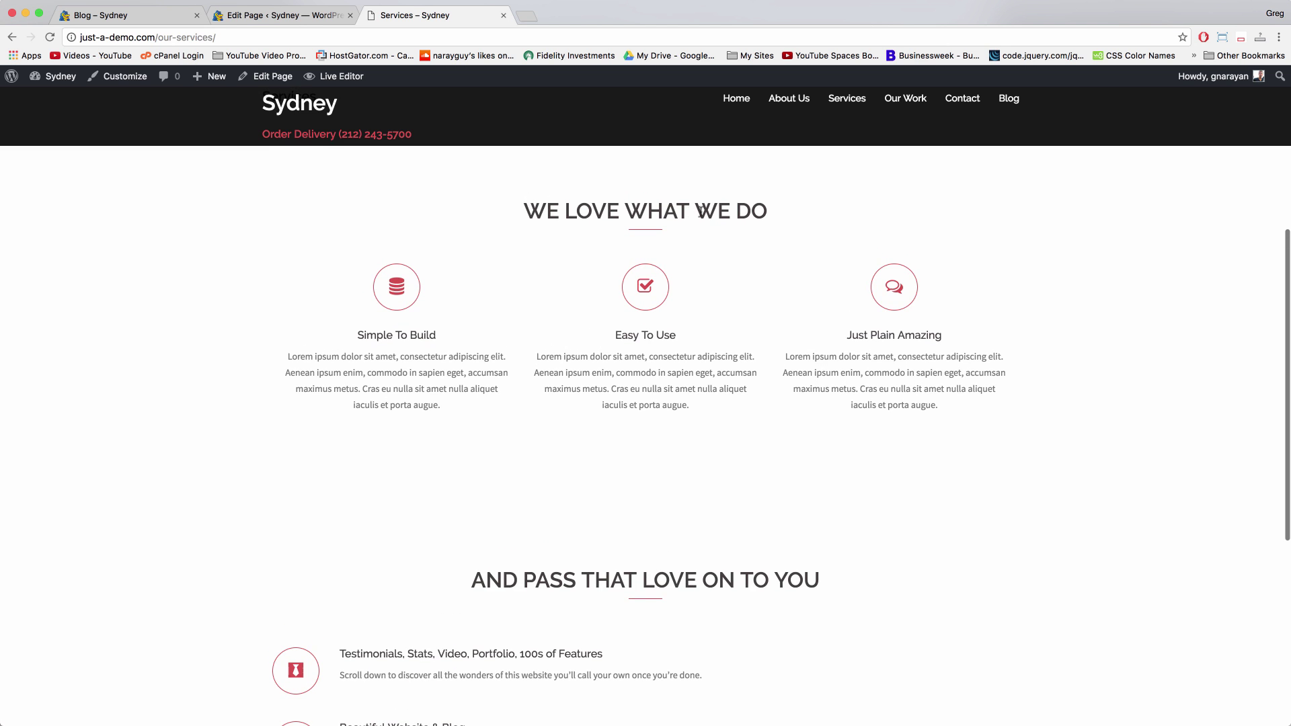
pyautogui.scroll(-3, 700, 211)
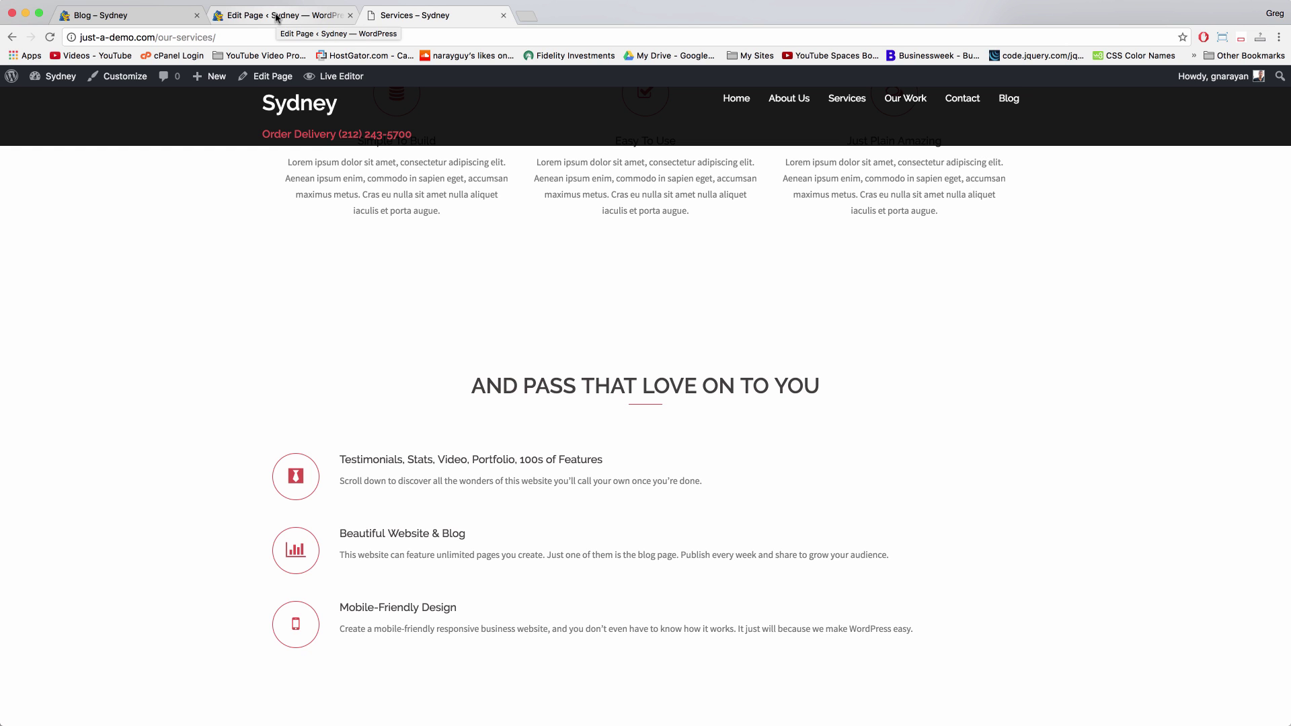
pyautogui.click(276, 17)
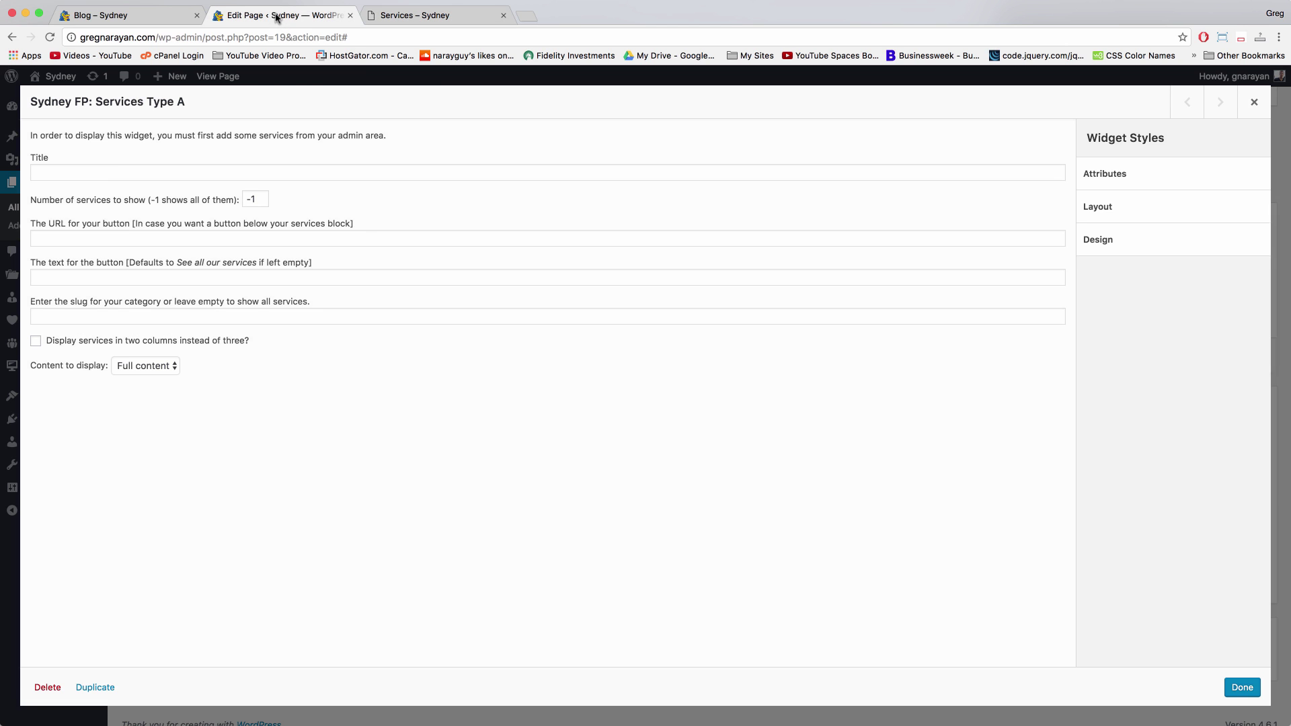
pyautogui.click(108, 171)
pyautogui.write('we love what we do')
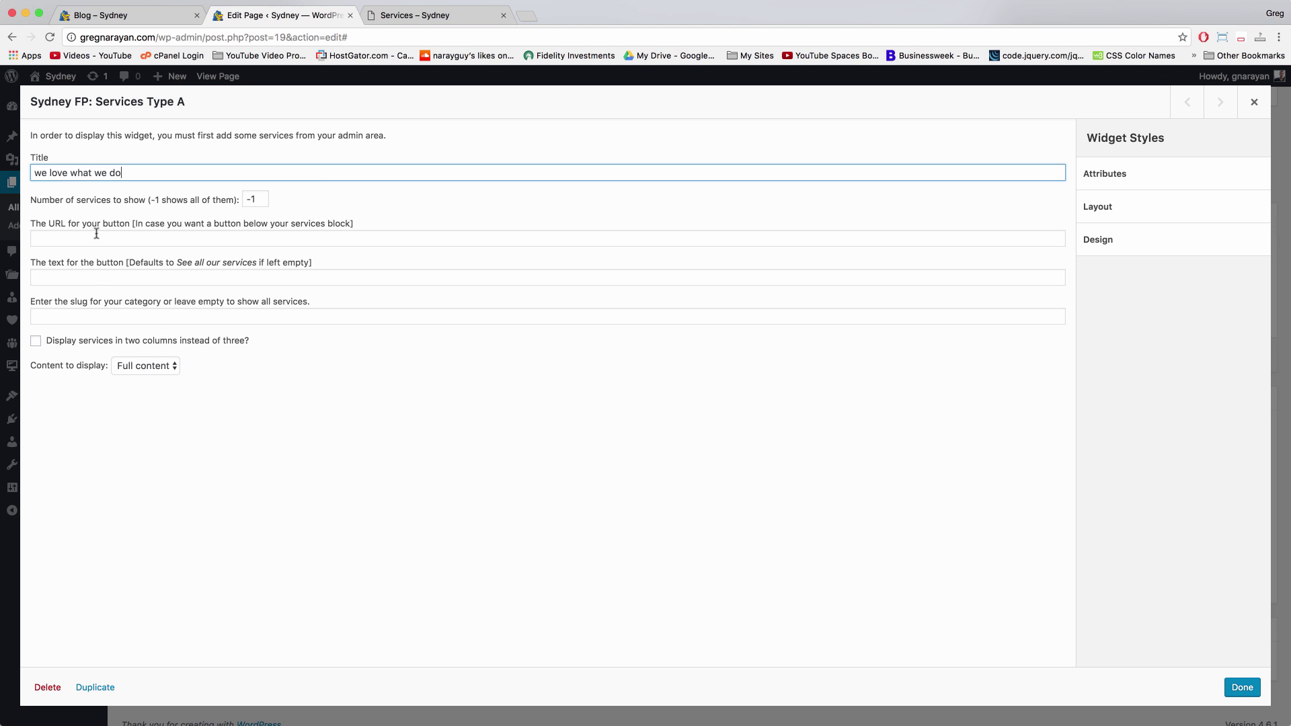
pyautogui.click(81, 317)
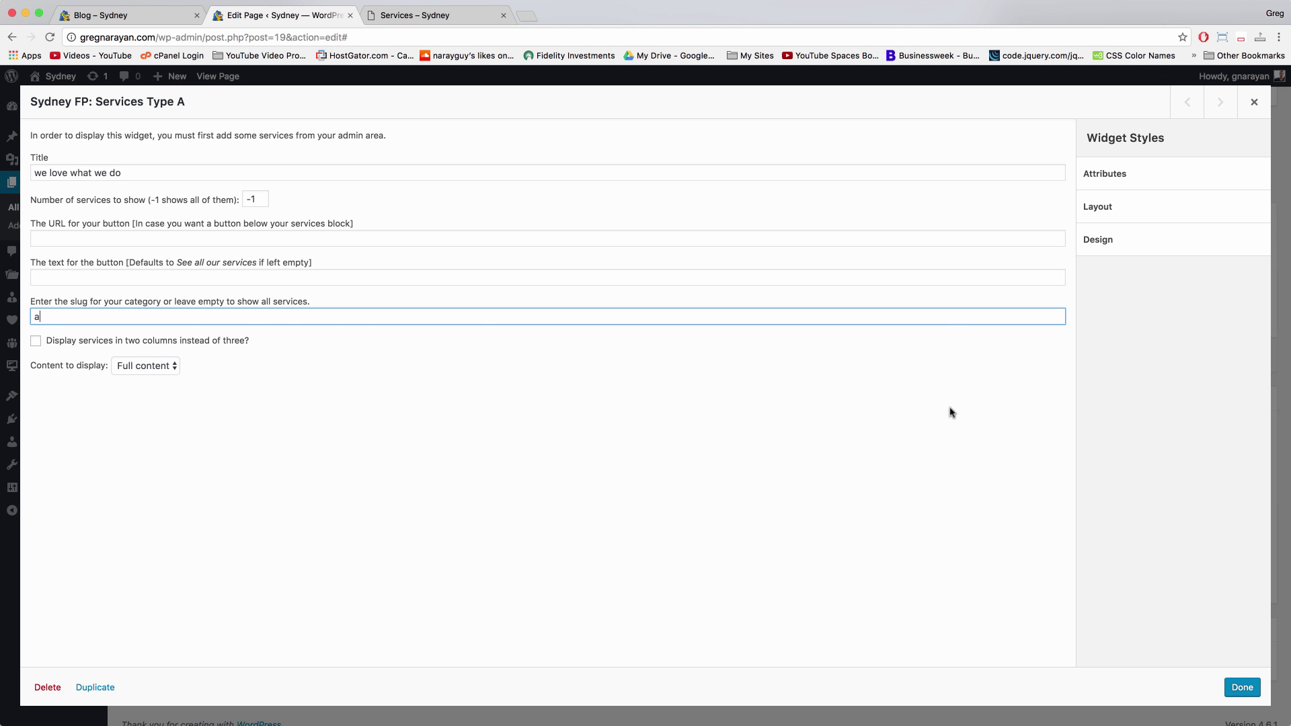
pyautogui.click(1242, 687)
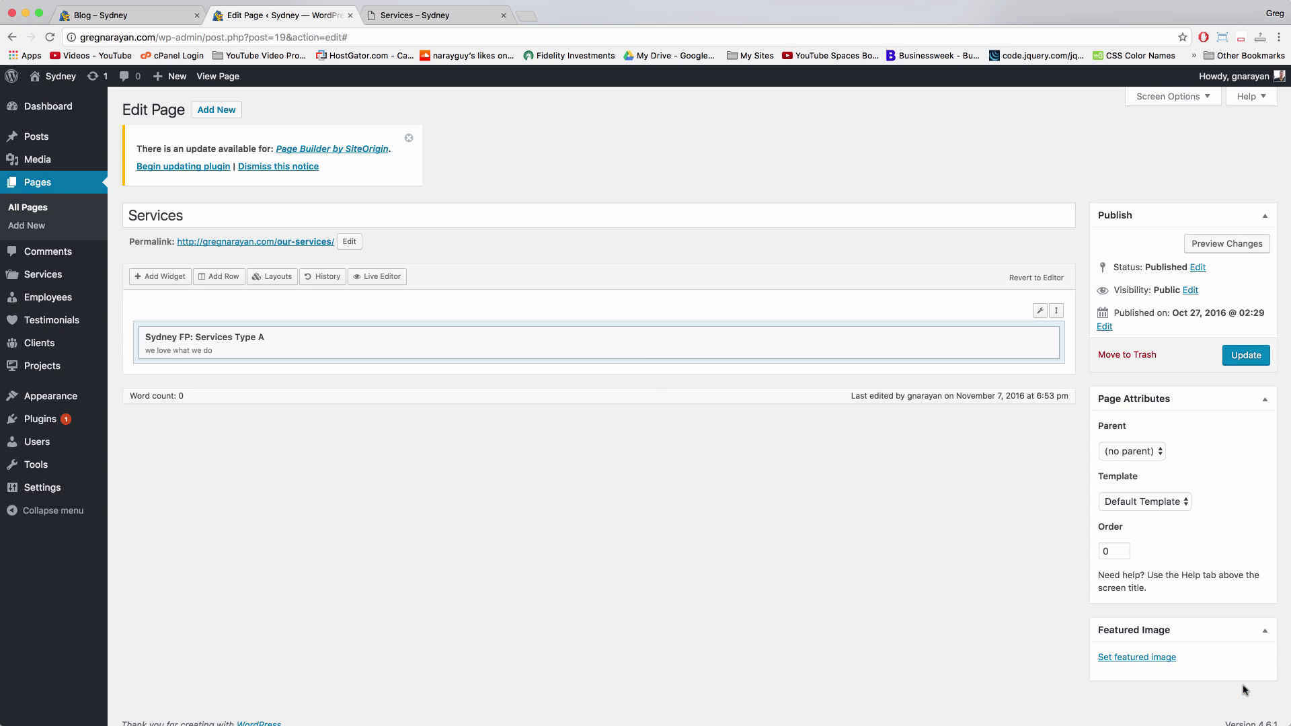
pyautogui.click(611, 337)
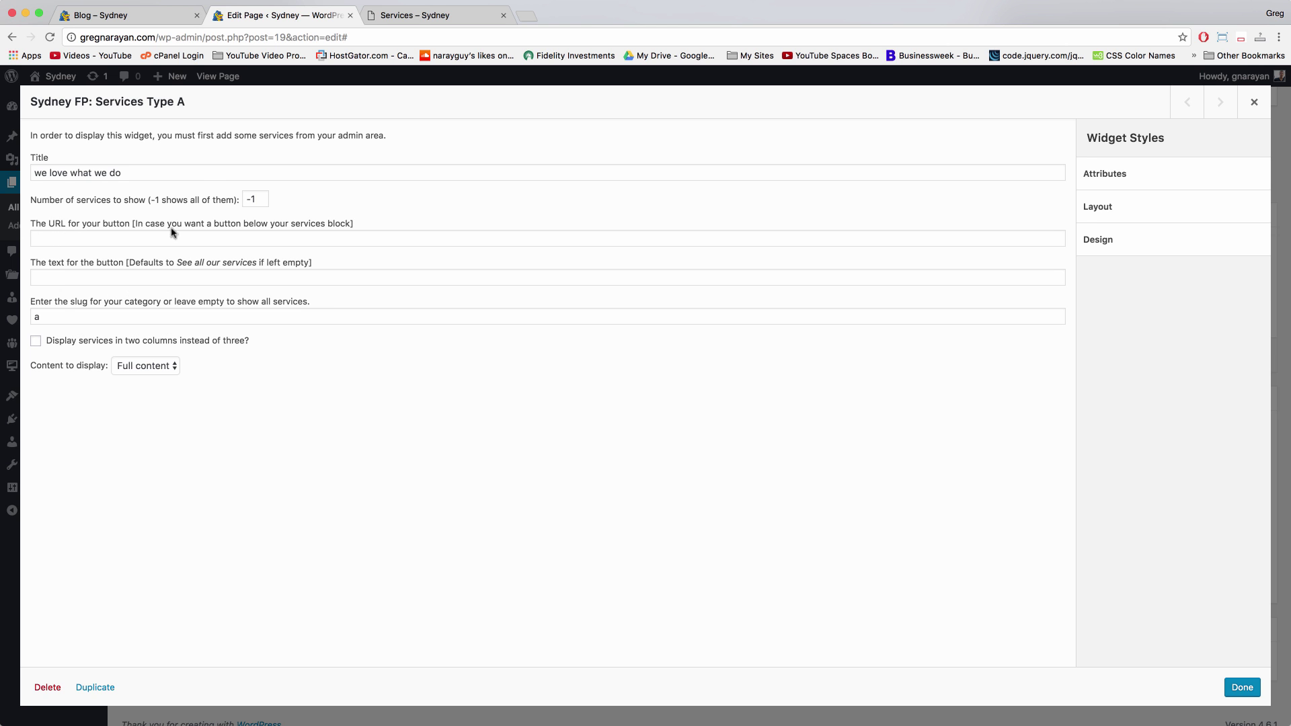
pyautogui.click(1242, 687)
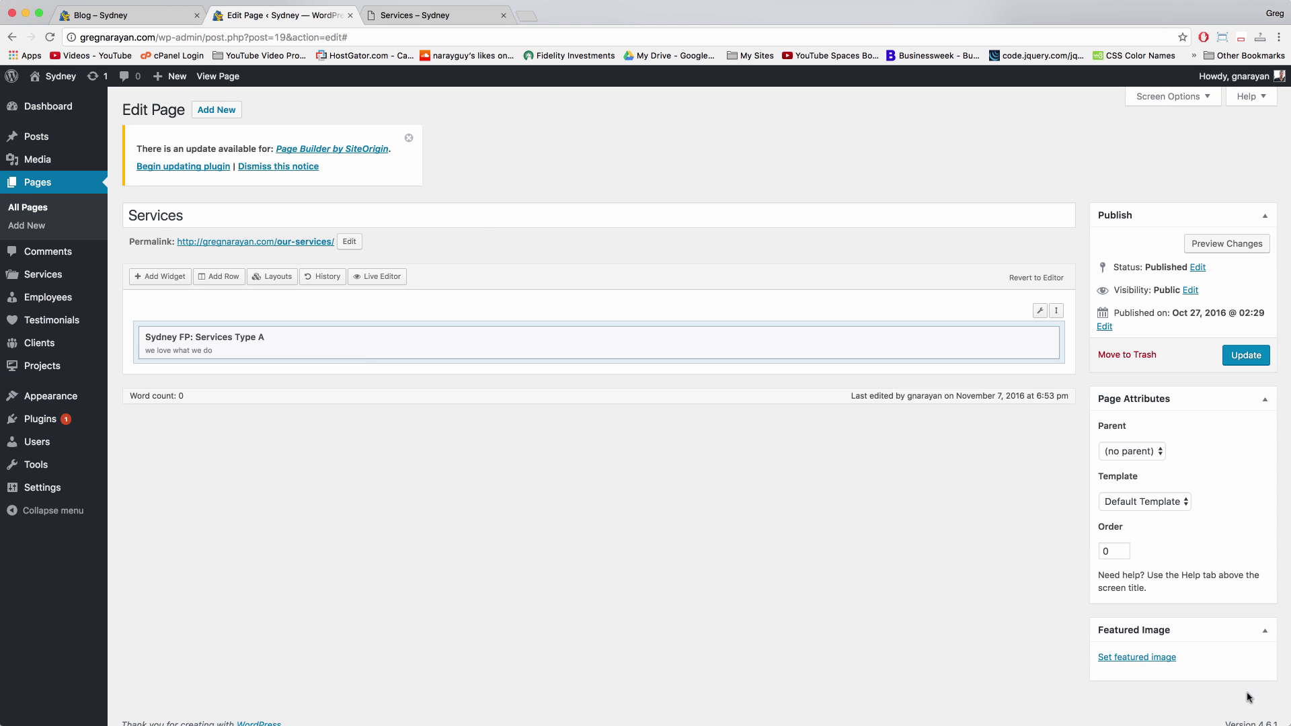
# Add a one-column row below the first widget and place a Sydney FP: Services type B widget in it
pyautogui.click(207, 279)
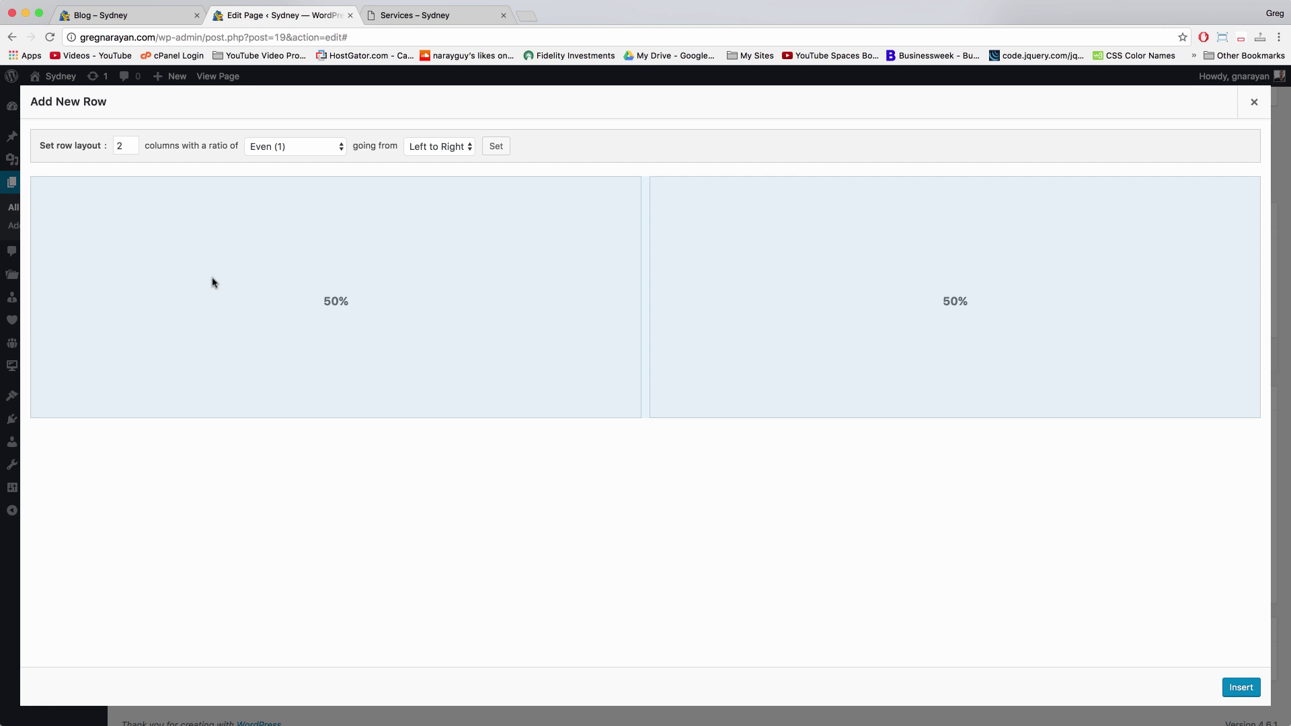
pyautogui.click(131, 149)
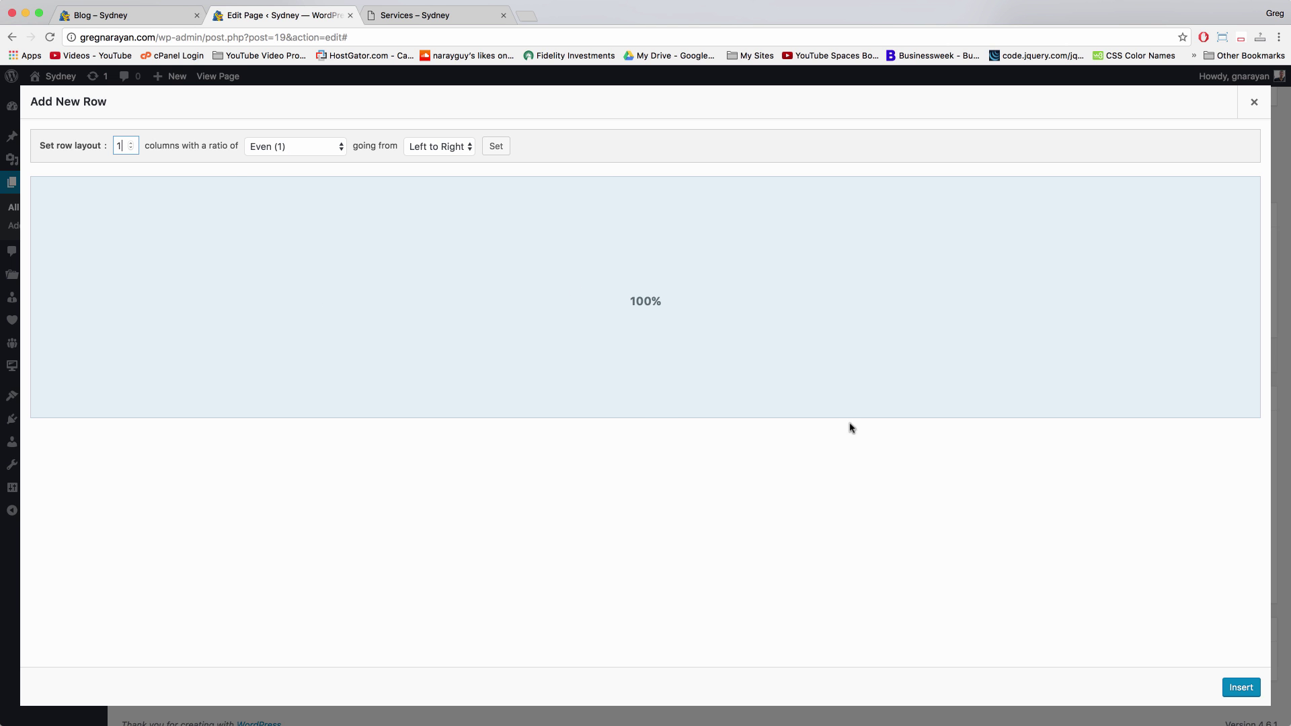
pyautogui.click(1237, 686)
pyautogui.click(565, 409)
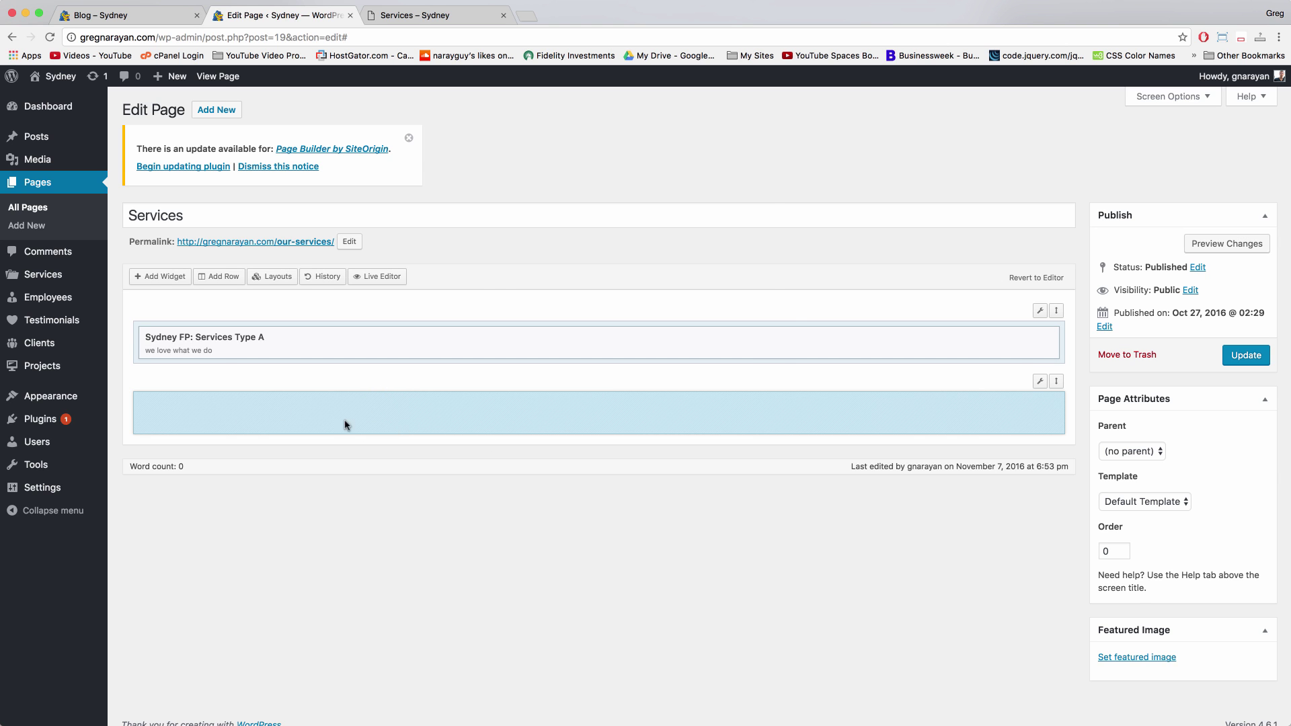
pyautogui.click(156, 278)
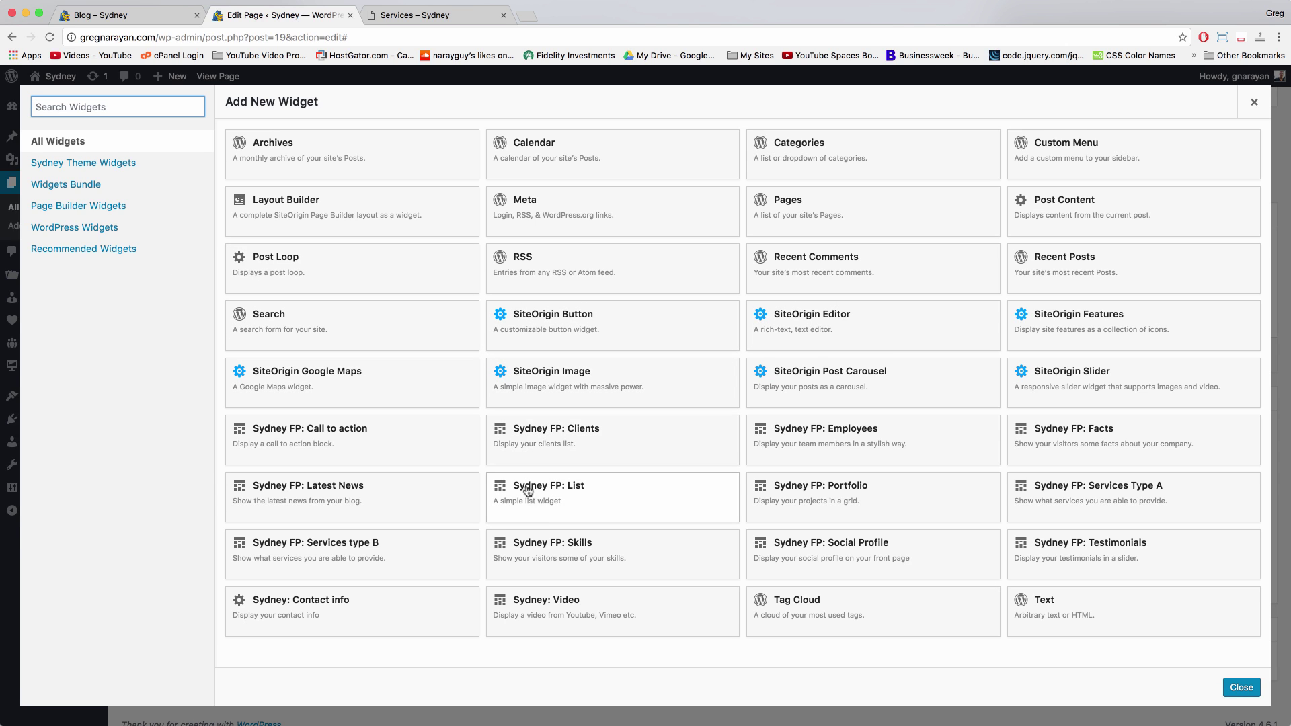
pyautogui.click(345, 552)
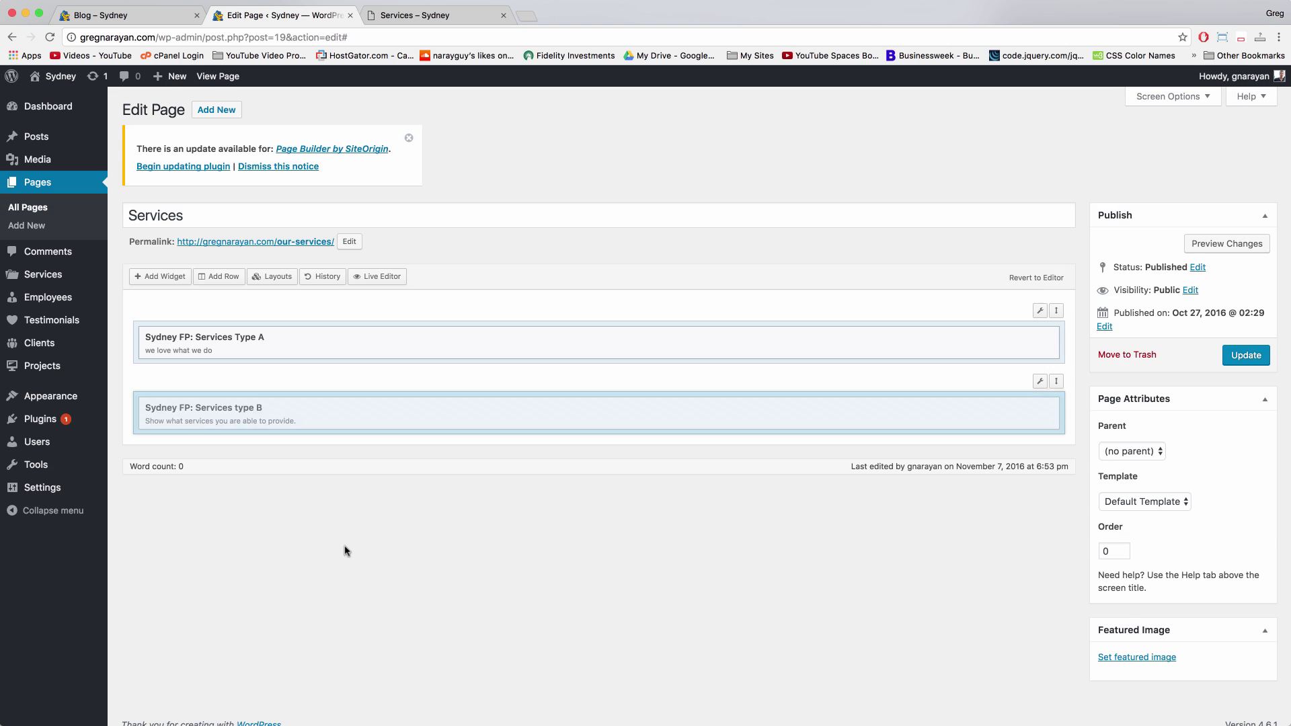
# Title the Services type B widget "and pass that love on to you", matching the demo page, and set its category slug to "b"
pyautogui.click(564, 408)
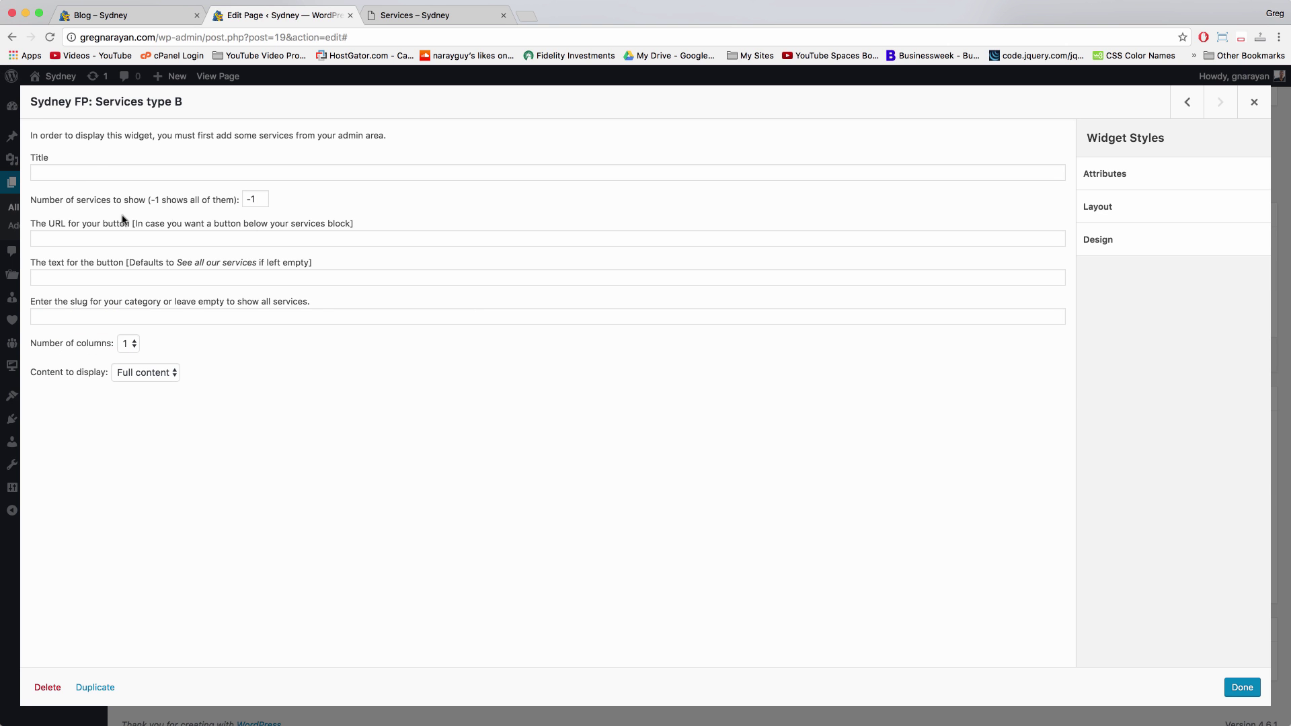
pyautogui.click(411, 21)
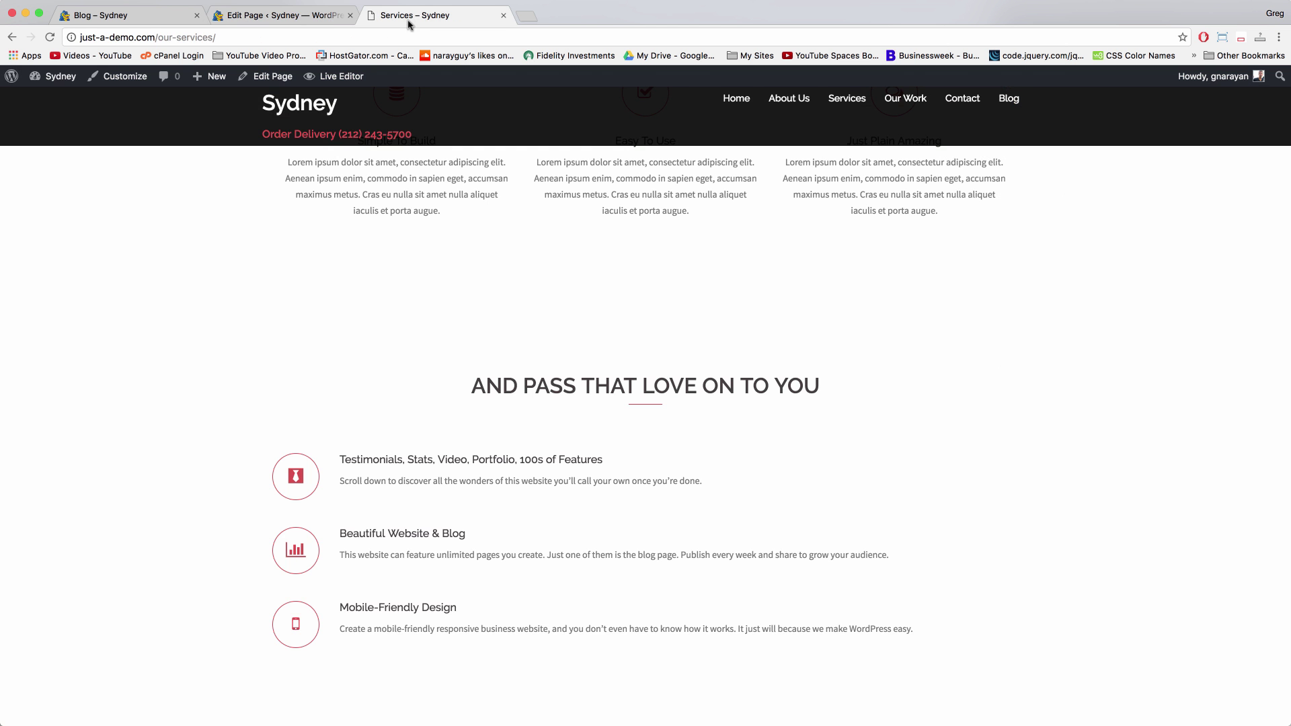
pyautogui.click(286, 16)
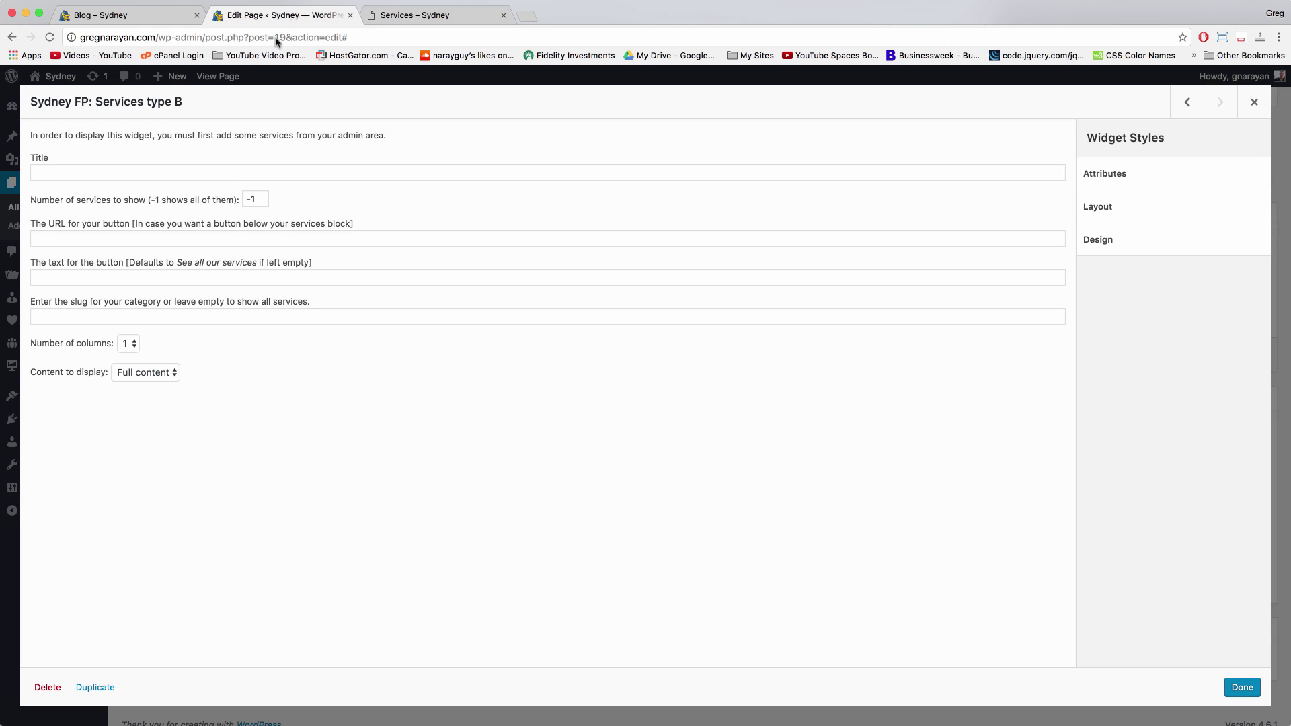
pyautogui.click(45, 171)
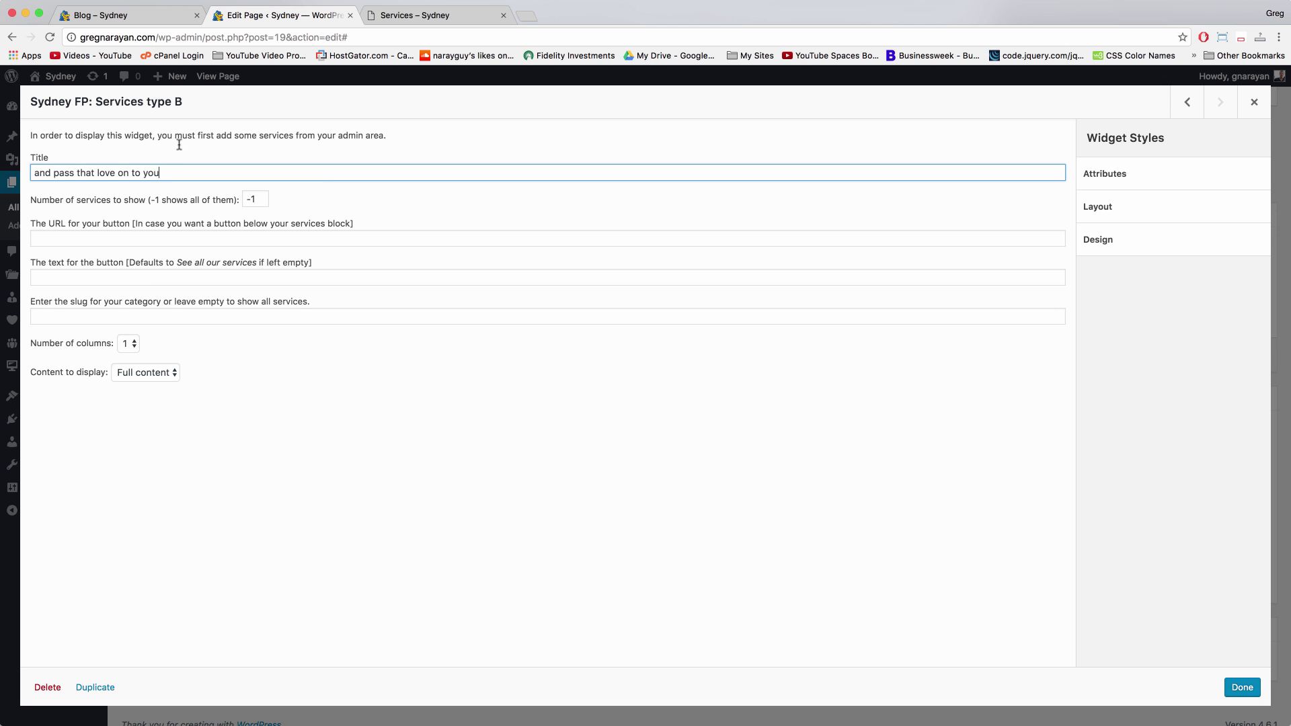
pyautogui.click(133, 311)
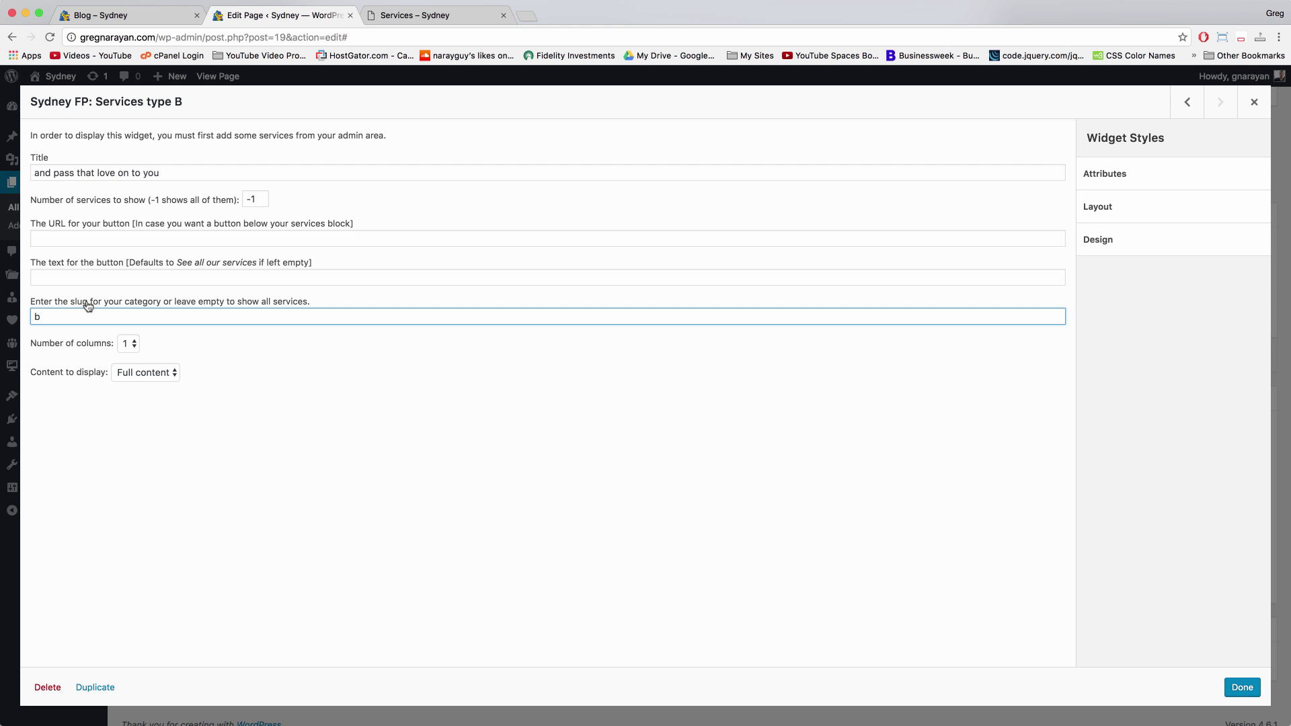
pyautogui.click(1241, 686)
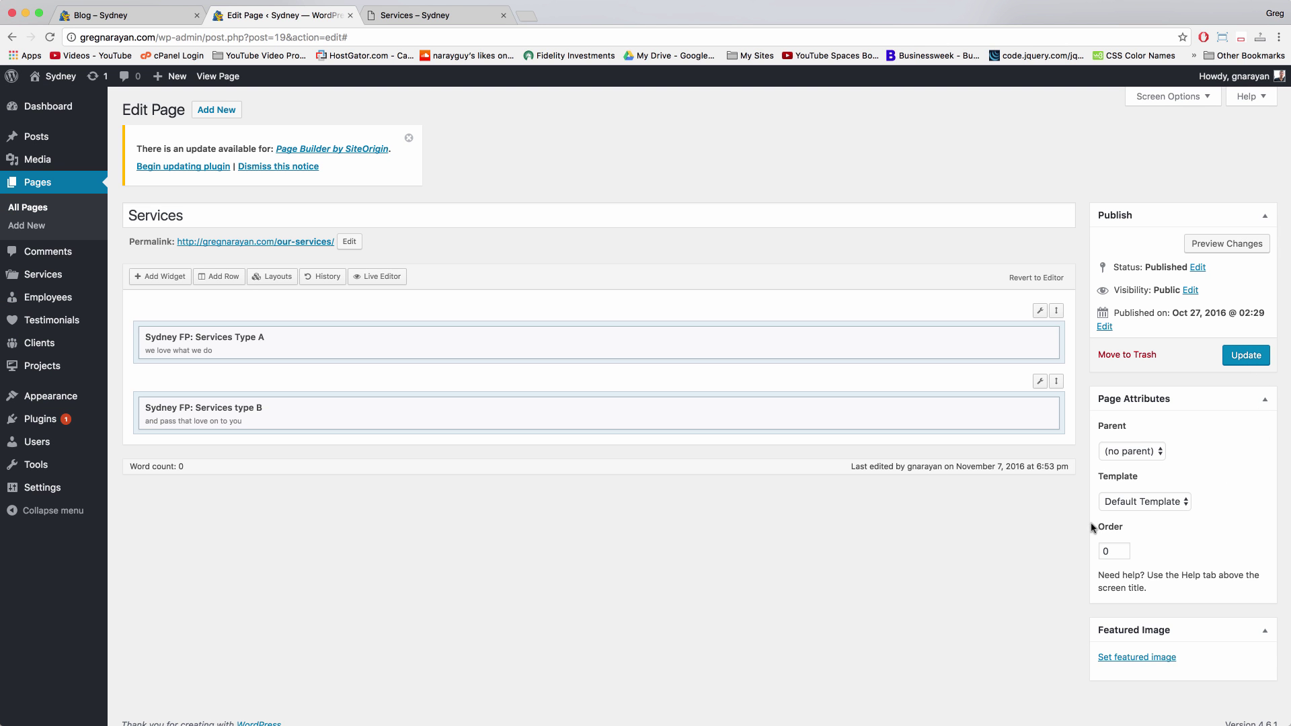
# Set the Services page's template to Full width and update the page
pyautogui.click(1111, 504)
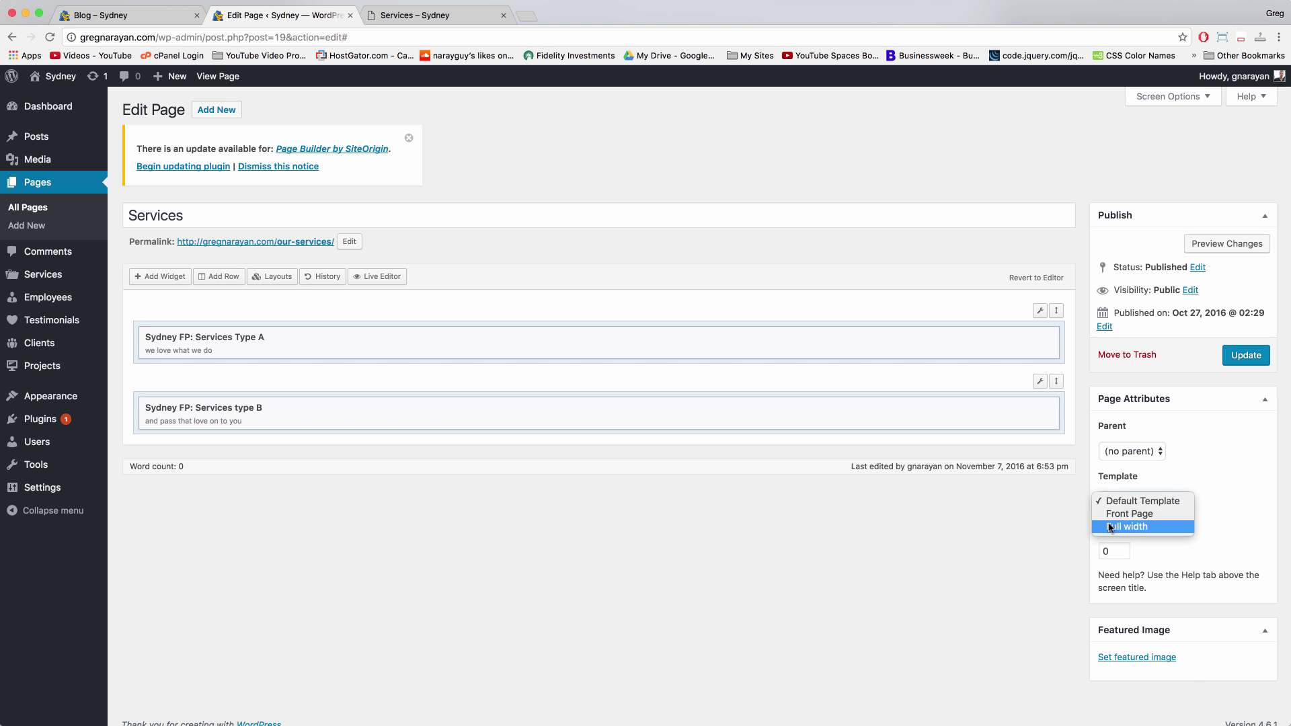
pyautogui.click(1123, 527)
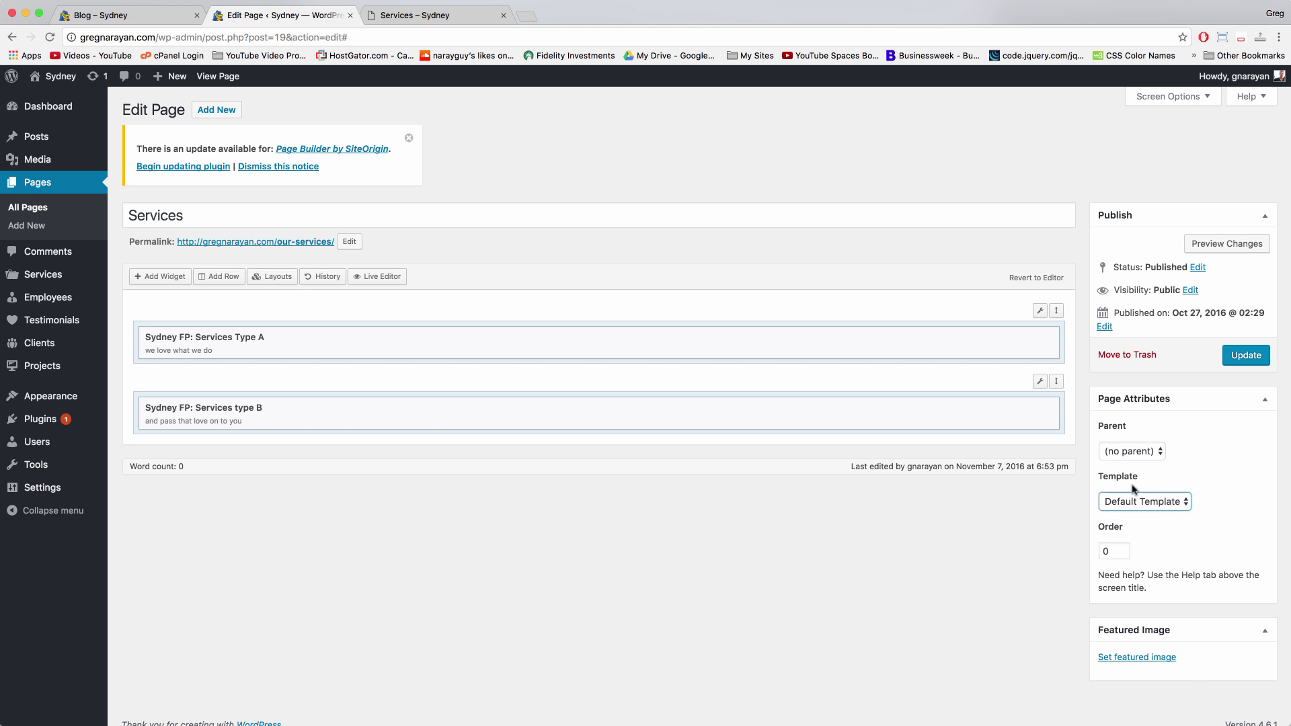
pyautogui.click(1252, 360)
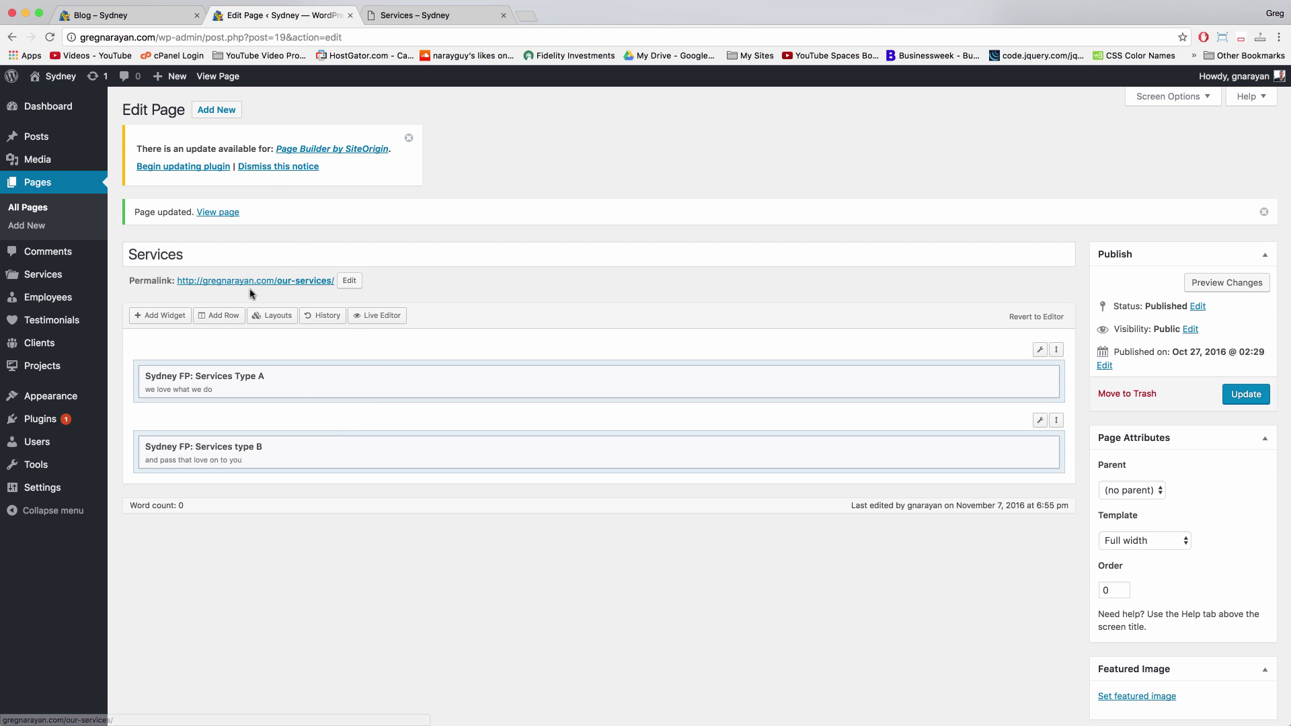
# View the published Services page and check both service sections against the intended layout
pyautogui.click(222, 78)
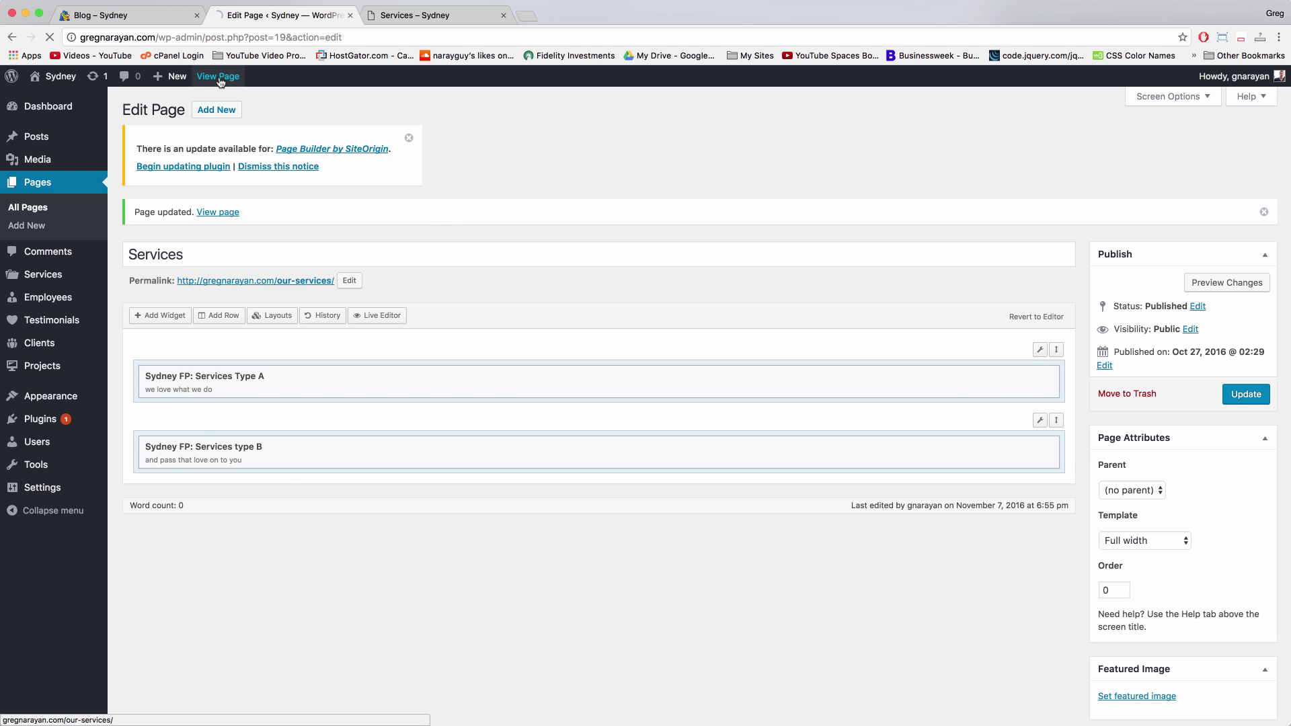
pyautogui.scroll(-10, 506, 196)
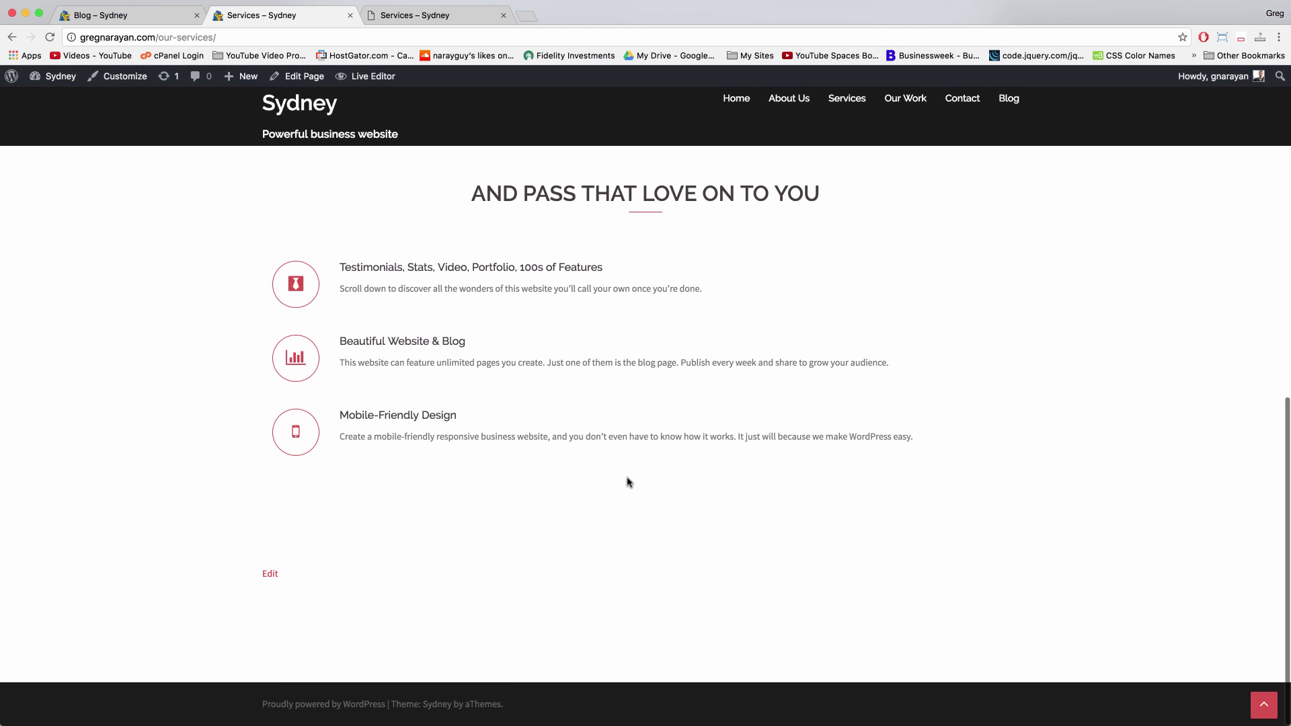
pyautogui.scroll(5, 628, 481)
pyautogui.scroll(6, 628, 482)
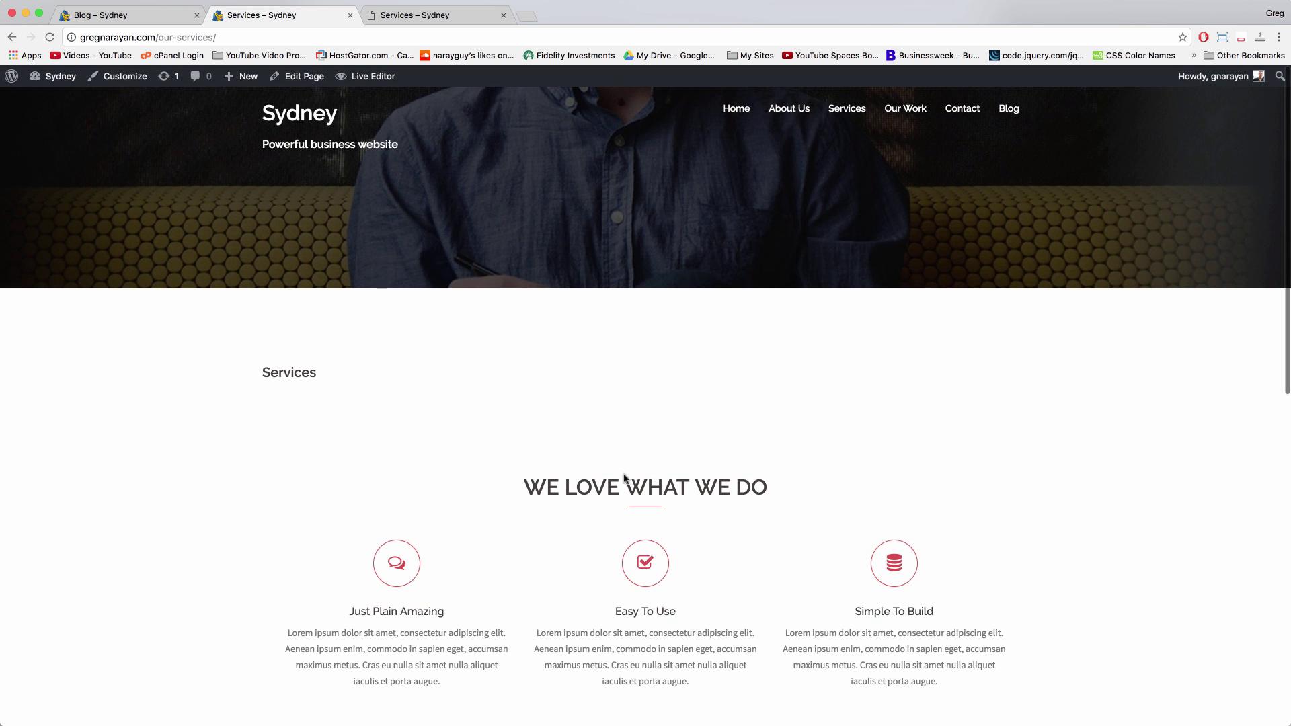
# Open the site's own Our Work page, then examine the sections on the demo site's Our Work page for comparison
pyautogui.click(910, 110)
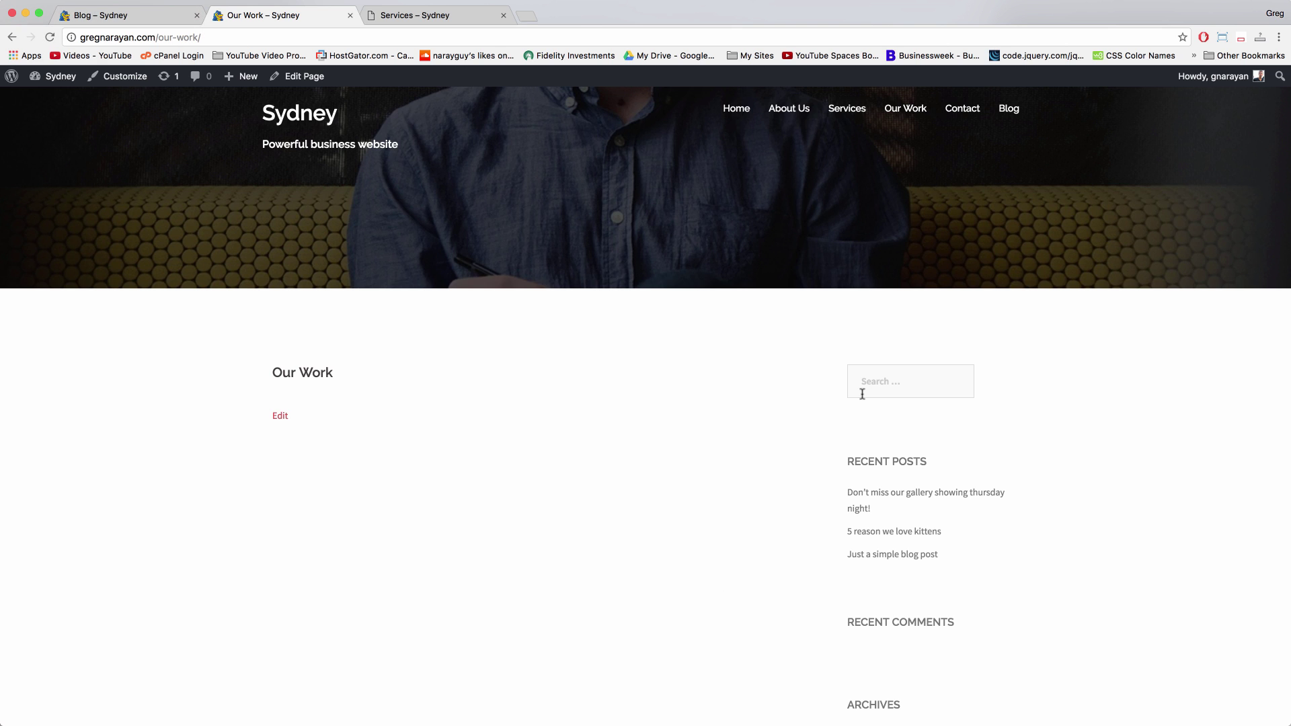
pyautogui.click(437, 15)
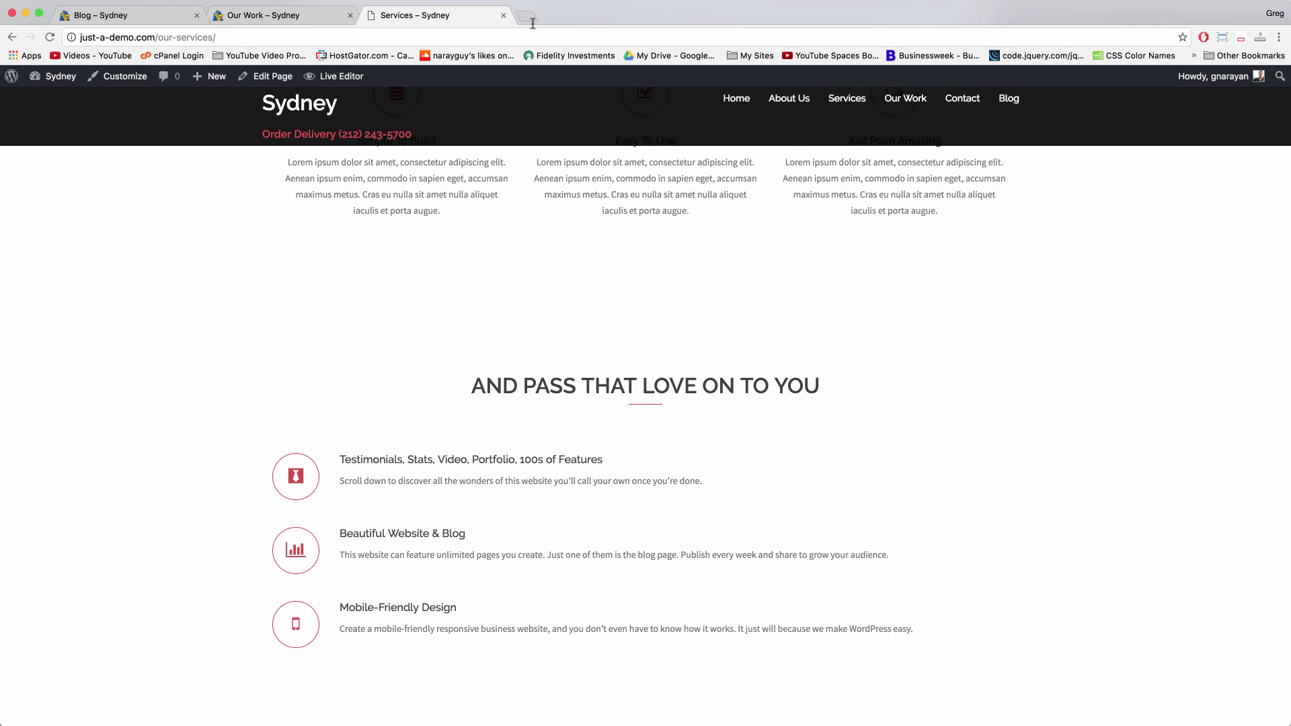
pyautogui.click(899, 97)
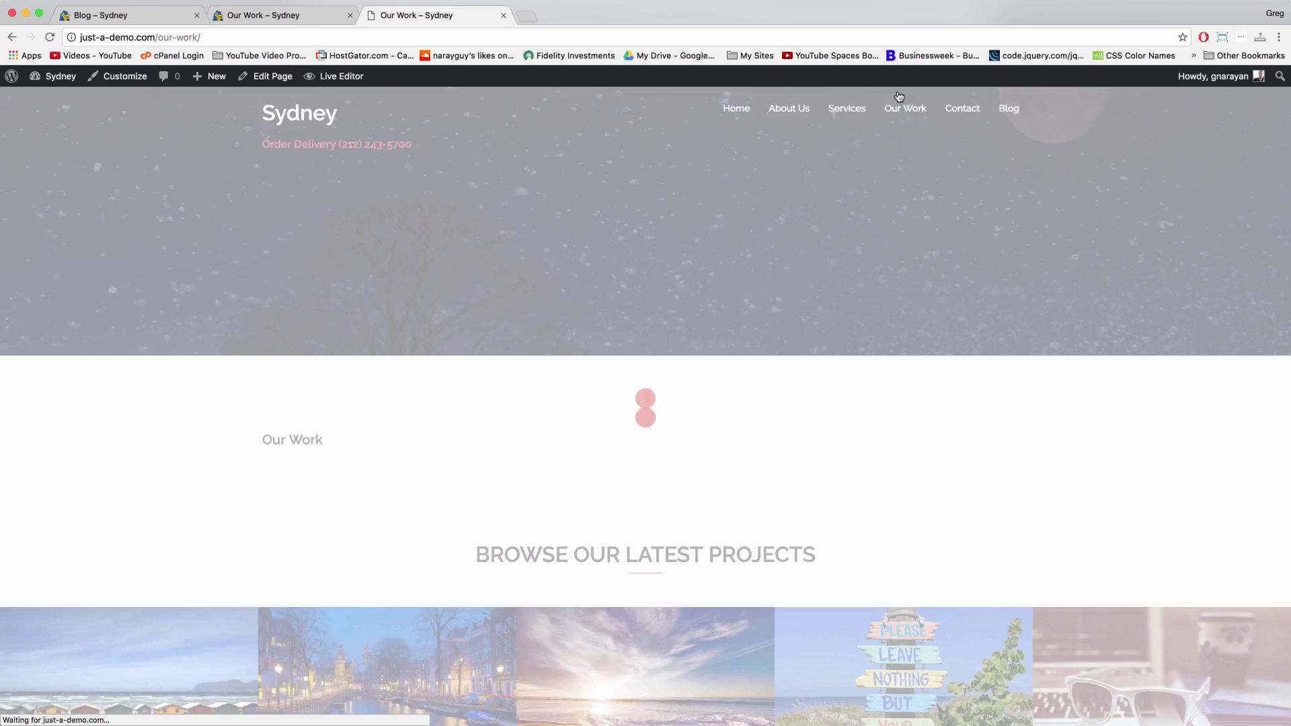
pyautogui.scroll(-6, 660, 335)
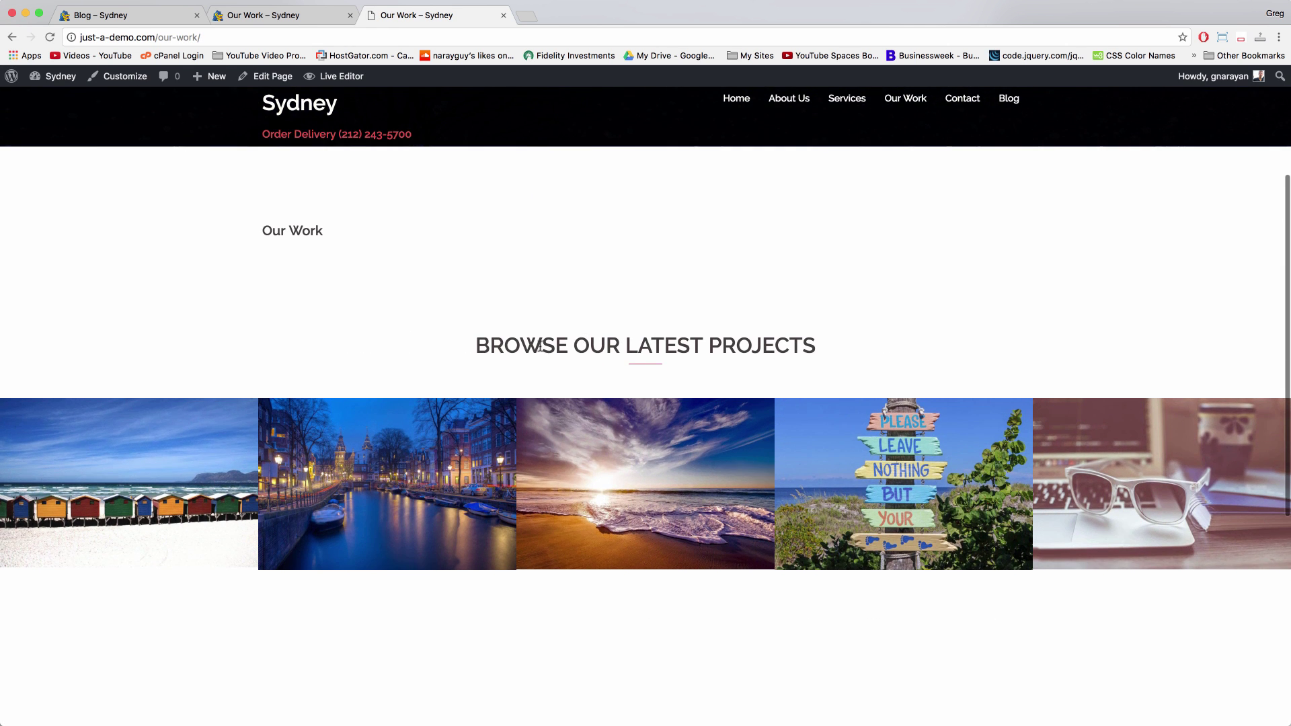
pyautogui.scroll(-3, 540, 345)
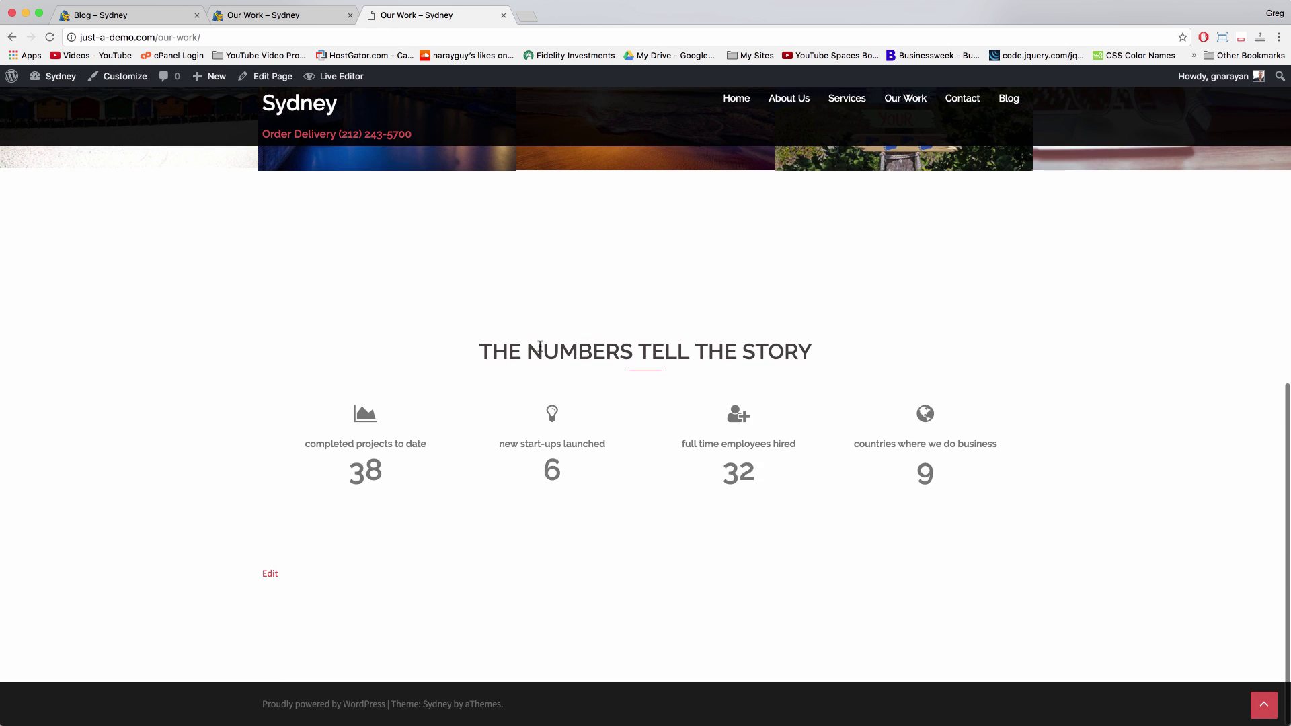
pyautogui.scroll(10, 452, 343)
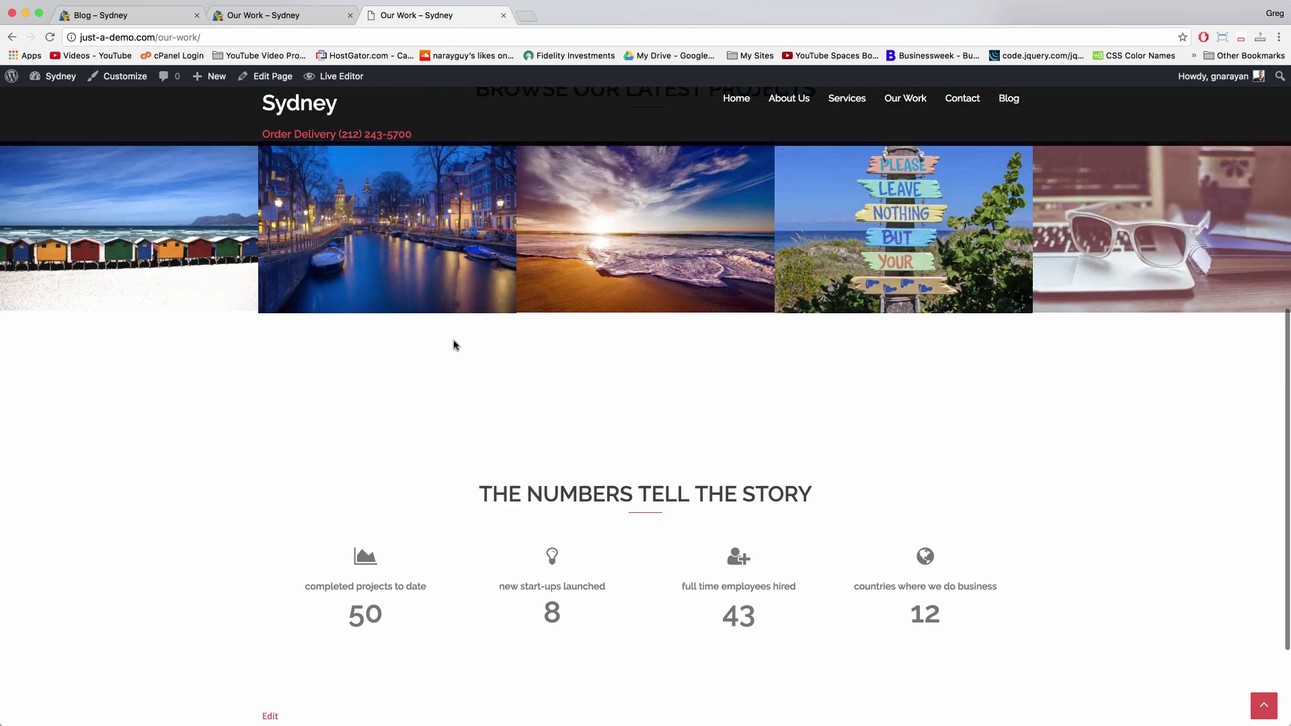
# Open the site's own Our Work page in Page Builder and add a Sydney FP: Portfolio widget
pyautogui.click(265, 20)
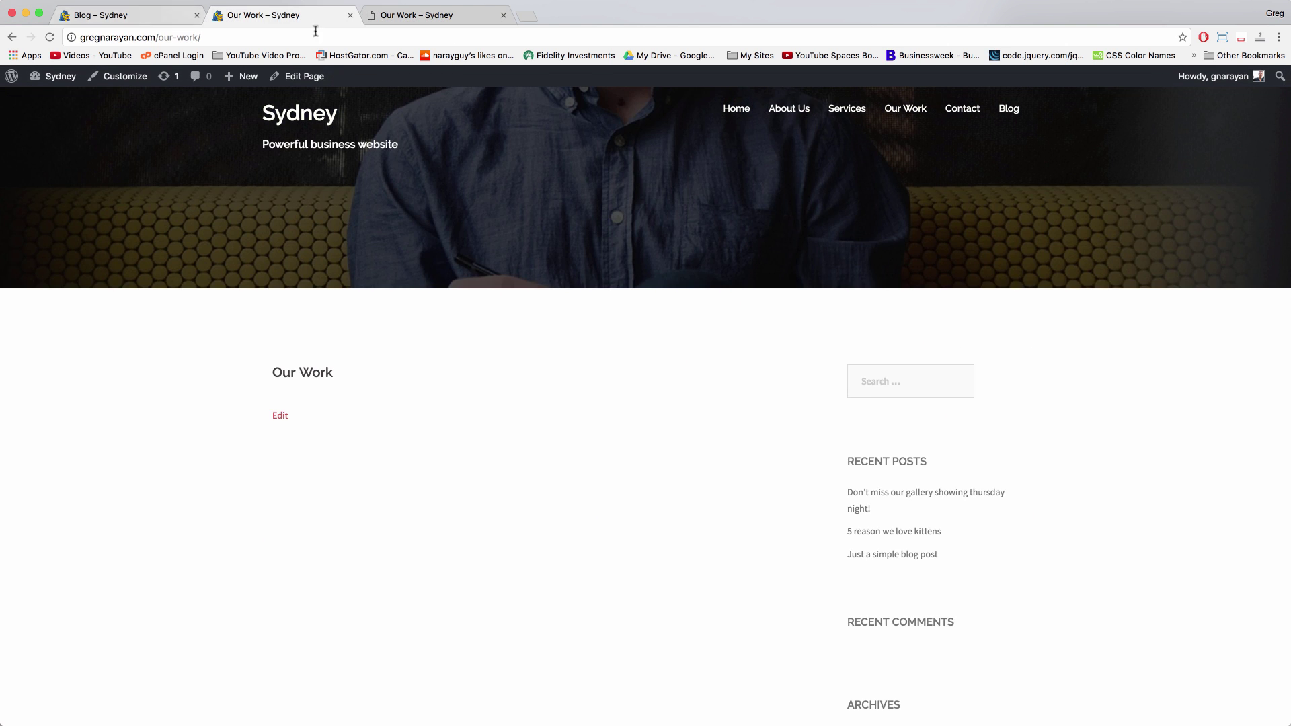
pyautogui.click(297, 78)
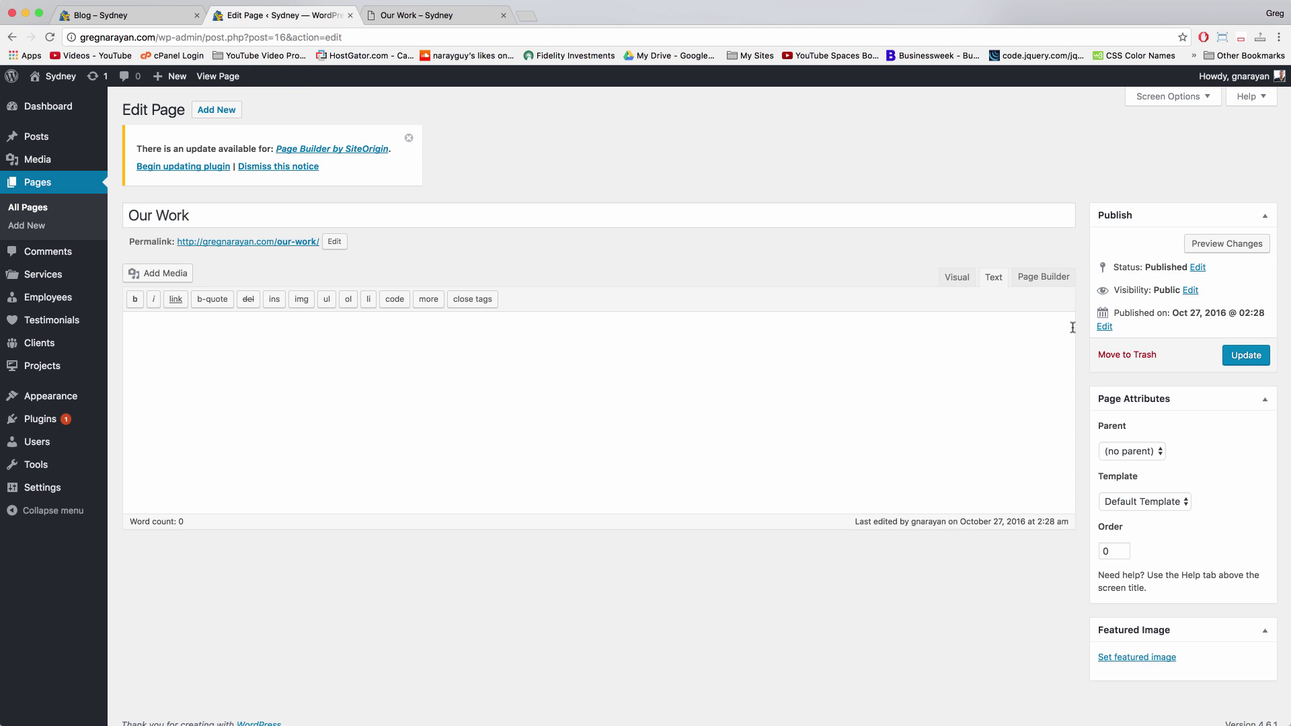
pyautogui.click(1046, 279)
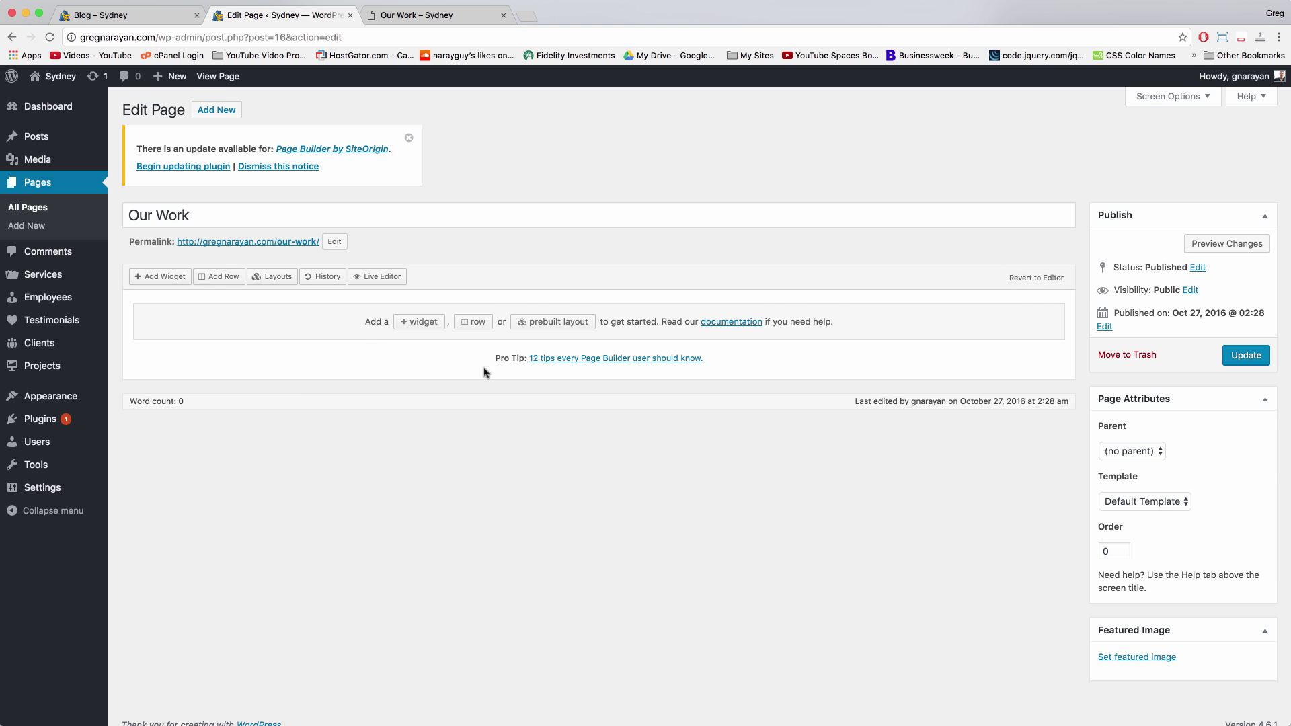
pyautogui.click(419, 322)
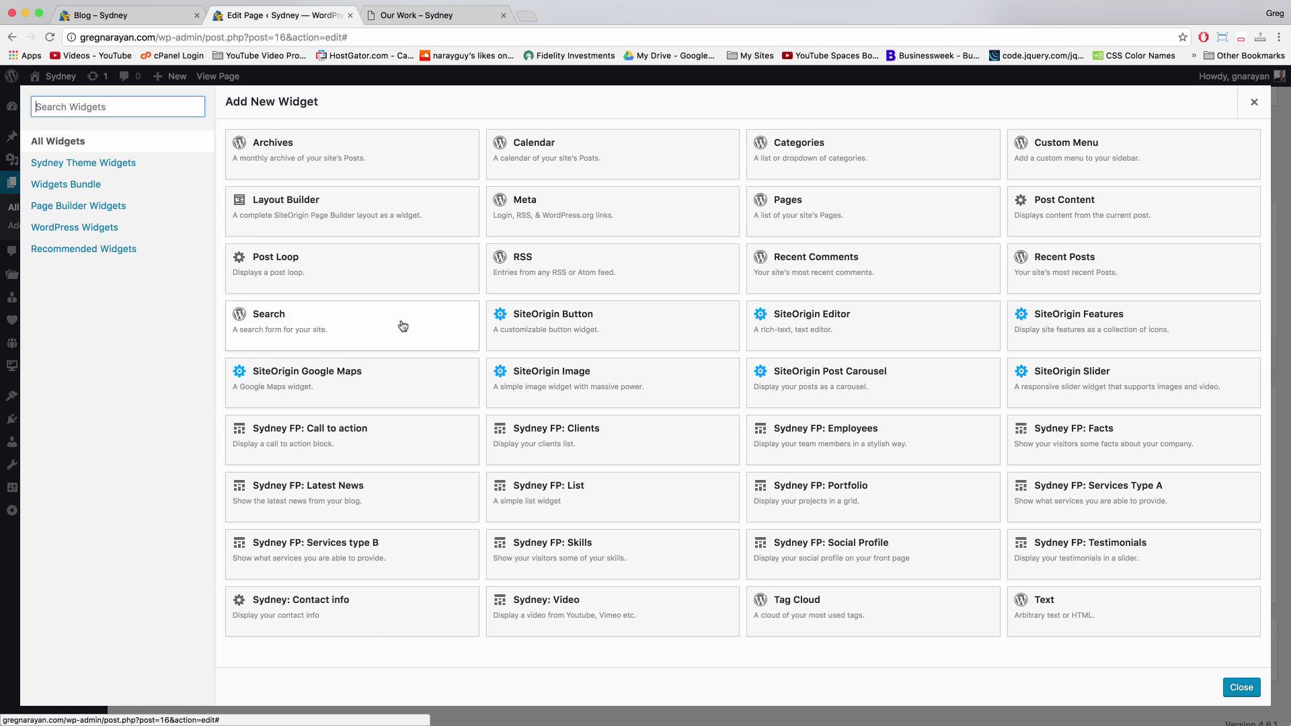
pyautogui.click(887, 496)
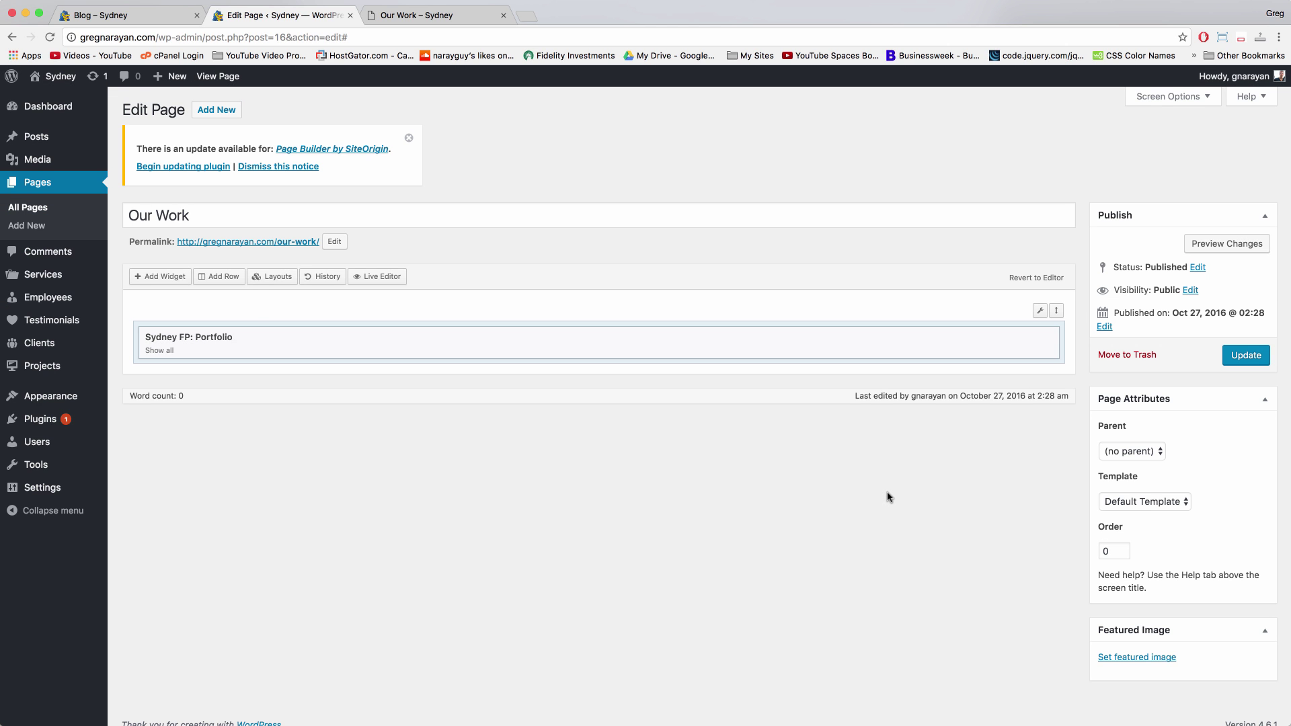
# Title the Portfolio widget "browse our latest projects", matching the heading on the demo page
pyautogui.click(602, 343)
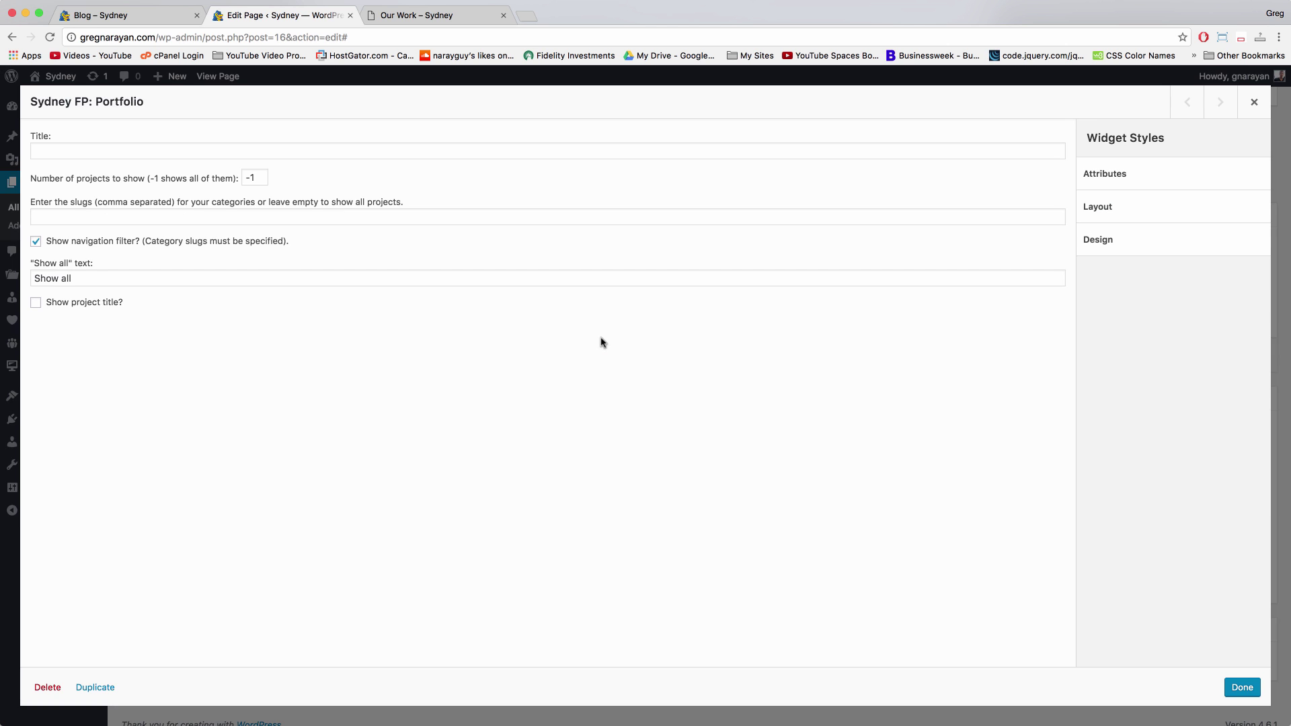
pyautogui.click(166, 147)
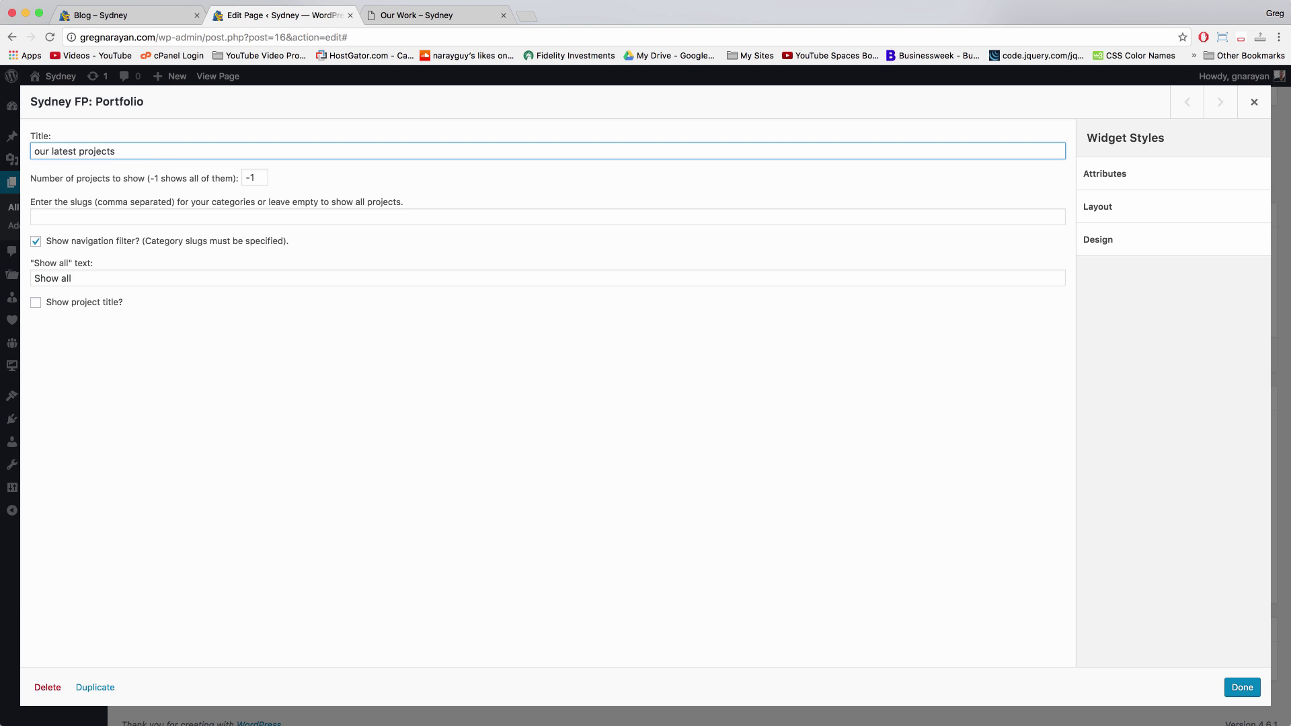
pyautogui.click(426, 14)
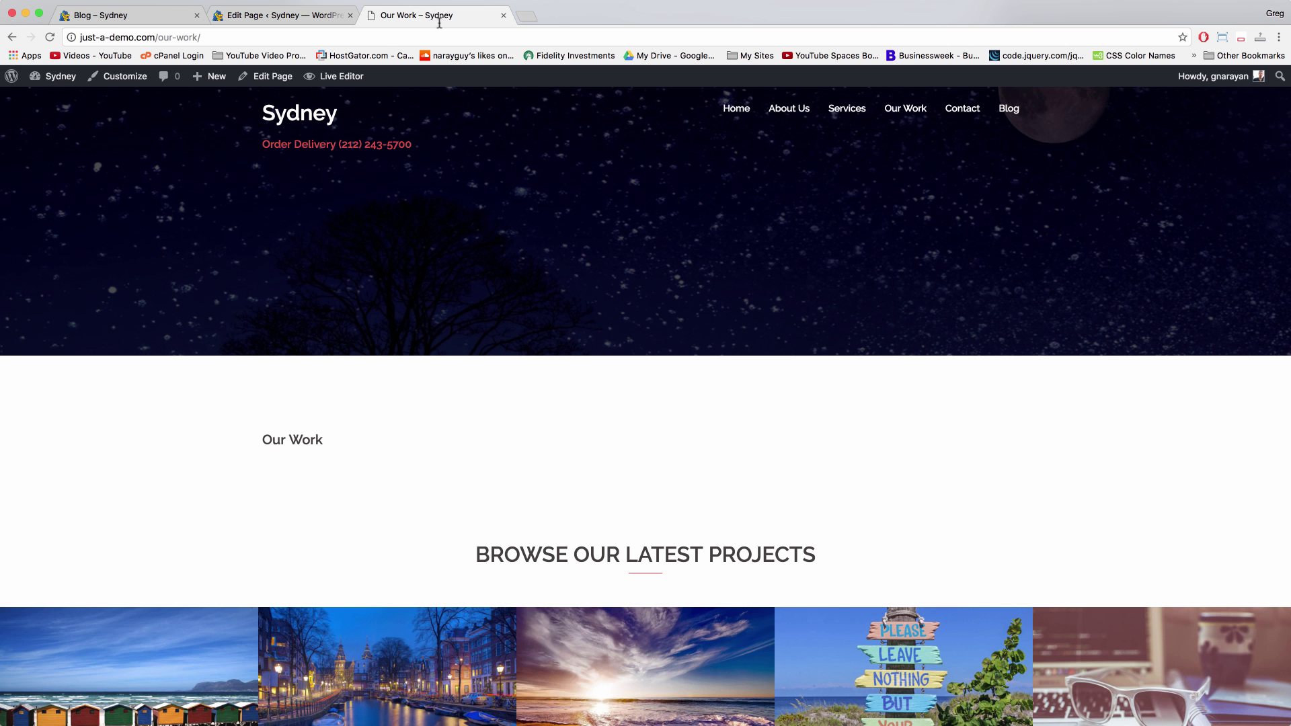
pyautogui.click(291, 20)
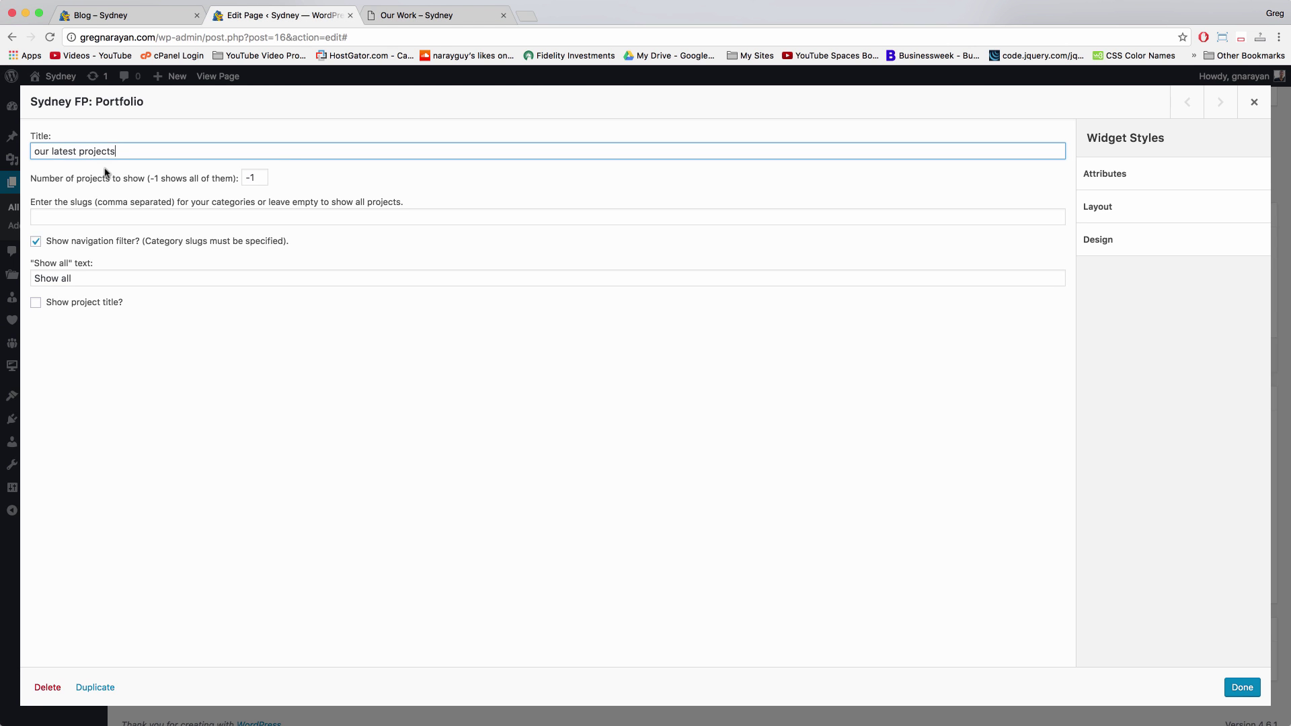
pyautogui.click(34, 156)
pyautogui.write('browse')
pyautogui.click(1241, 690)
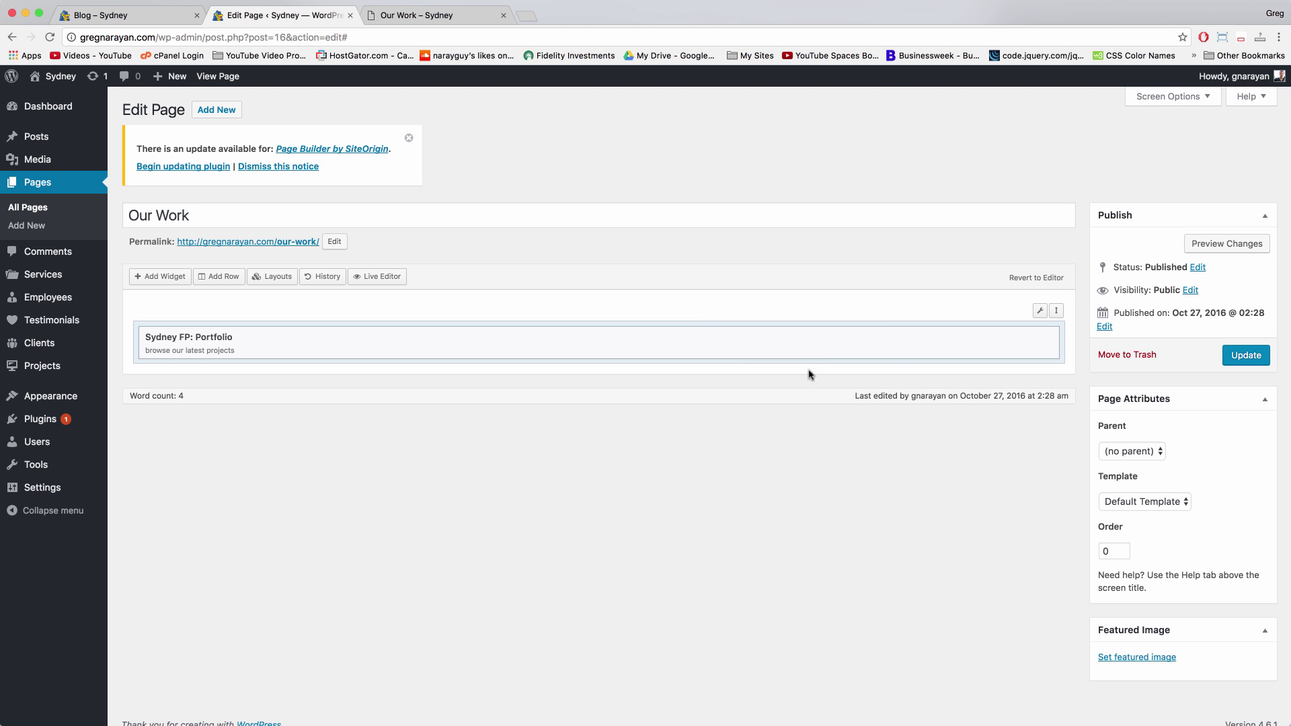
# Set the Portfolio widget's row layout to Full Width Stretched
pyautogui.click(1041, 319)
pyautogui.click(1164, 214)
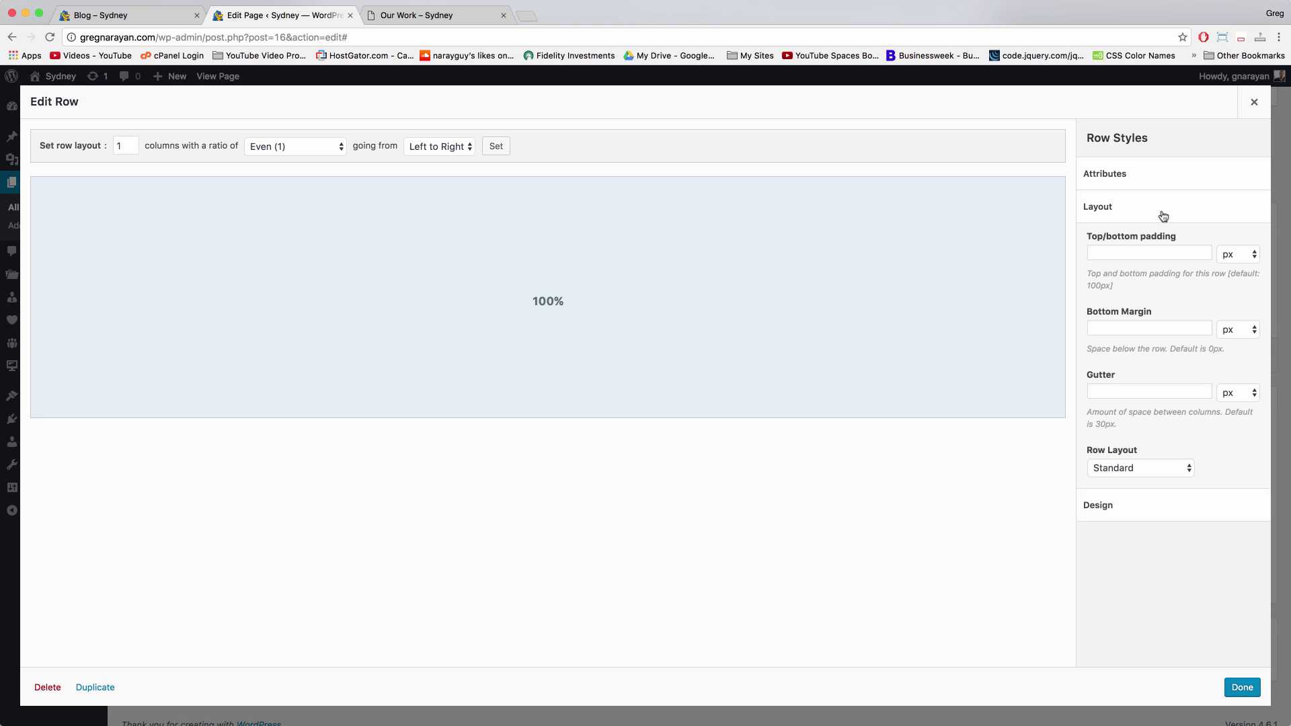
pyautogui.click(1137, 472)
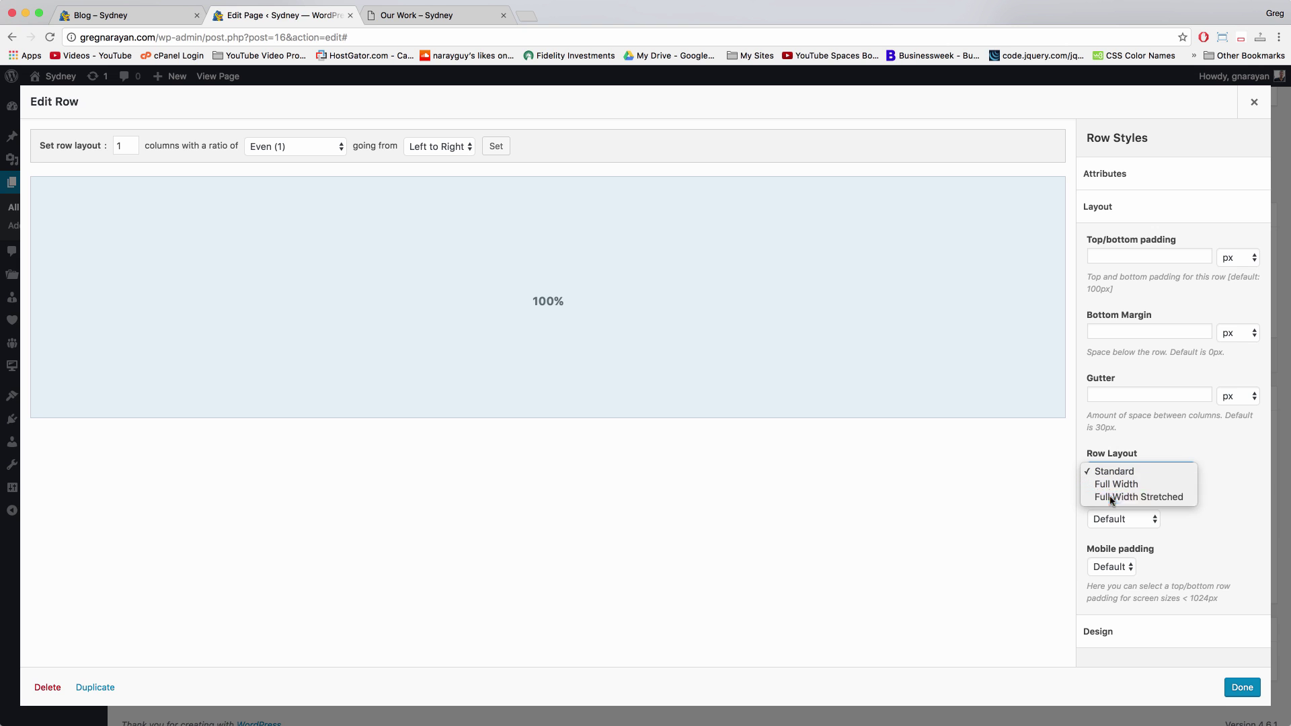
pyautogui.click(1111, 498)
pyautogui.click(1242, 687)
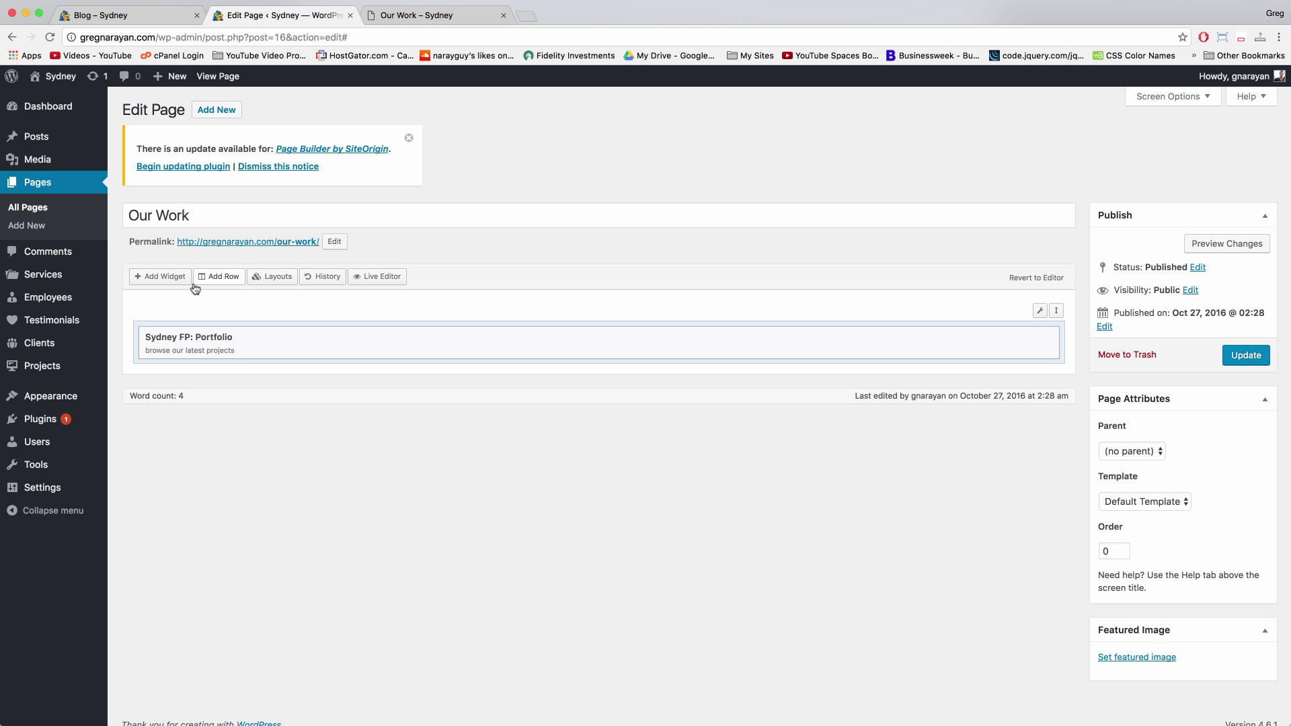
pyautogui.moveTo(163, 277); pyautogui.dragTo(184, 290)
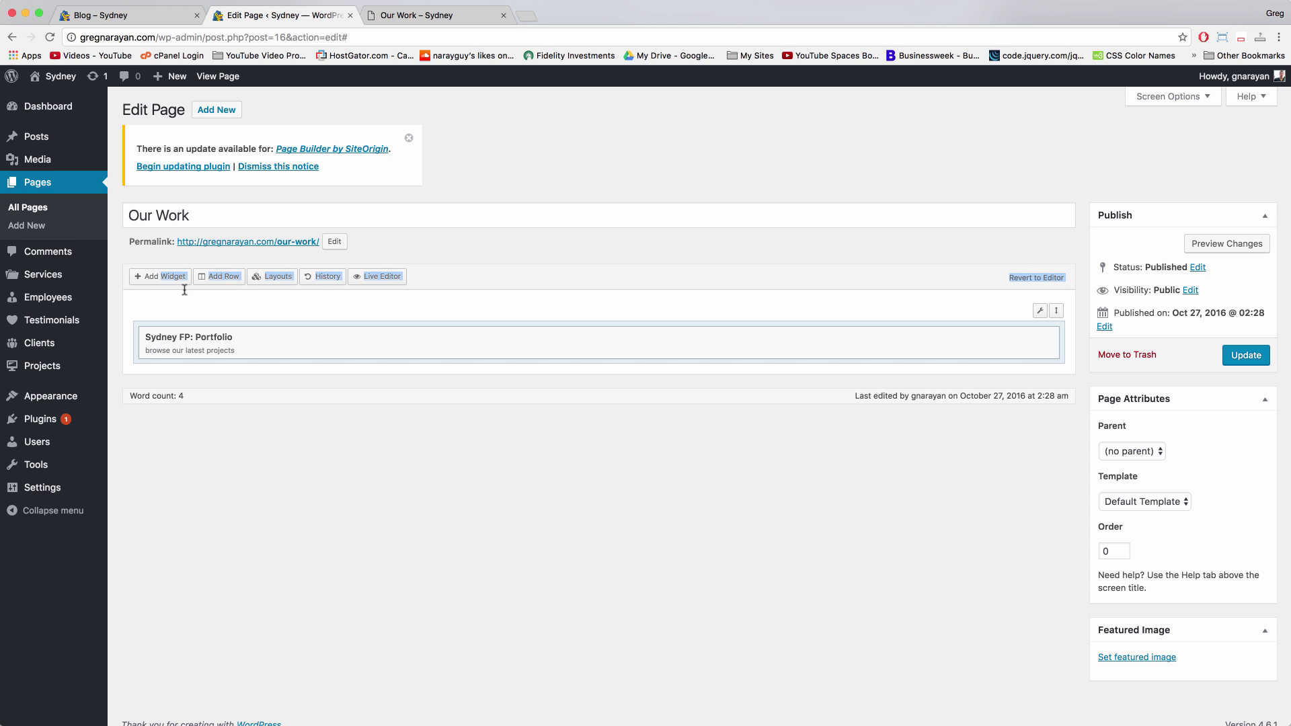
pyautogui.click(184, 290)
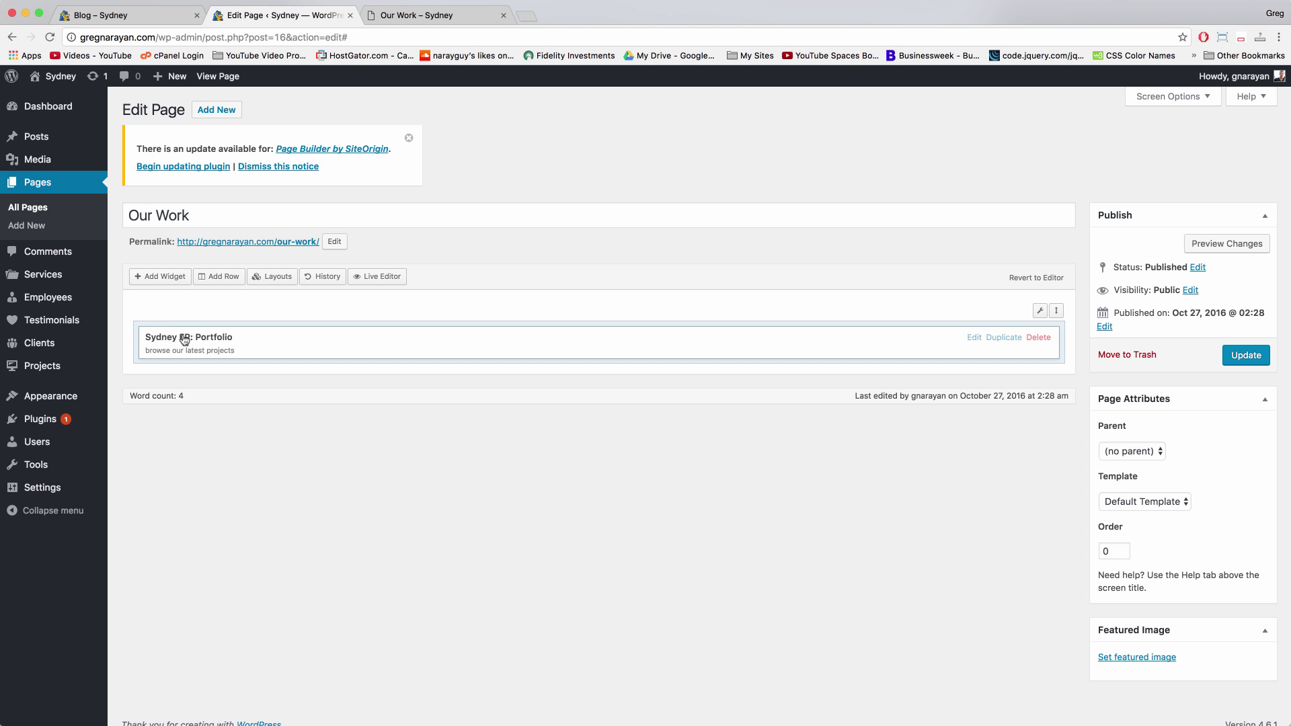
pyautogui.click(160, 281)
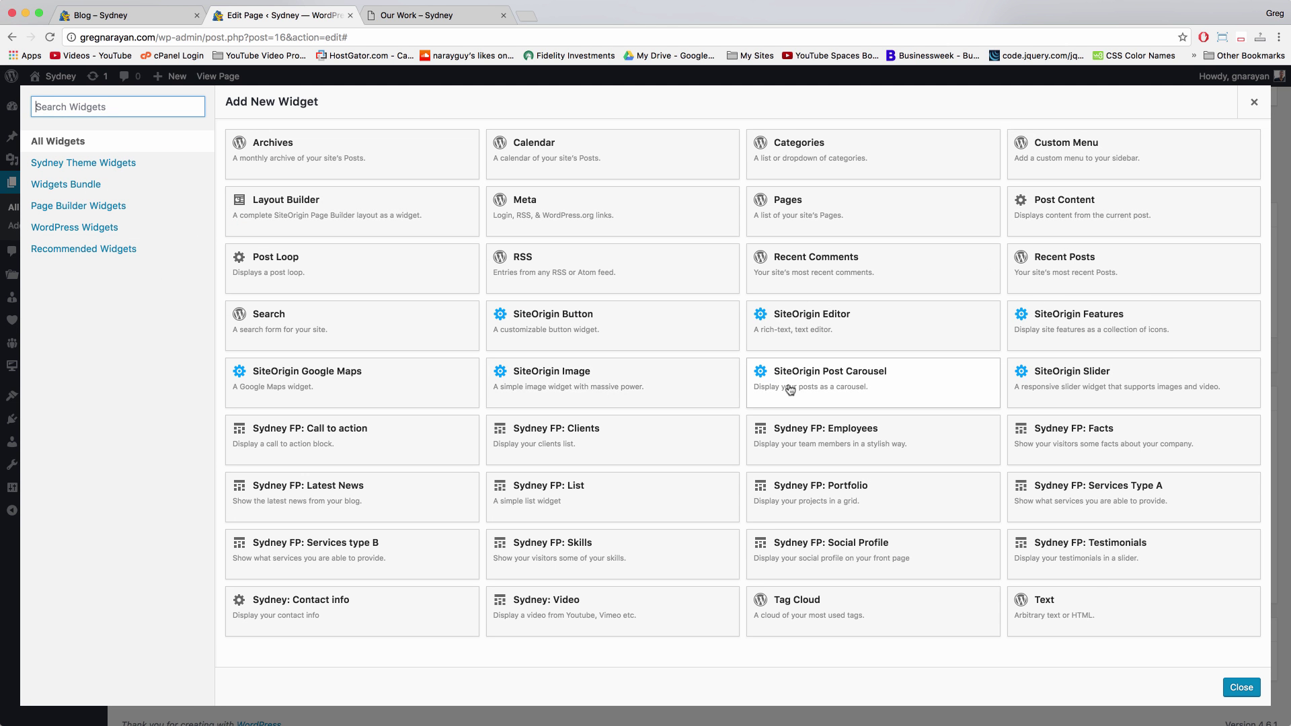
pyautogui.click(831, 389)
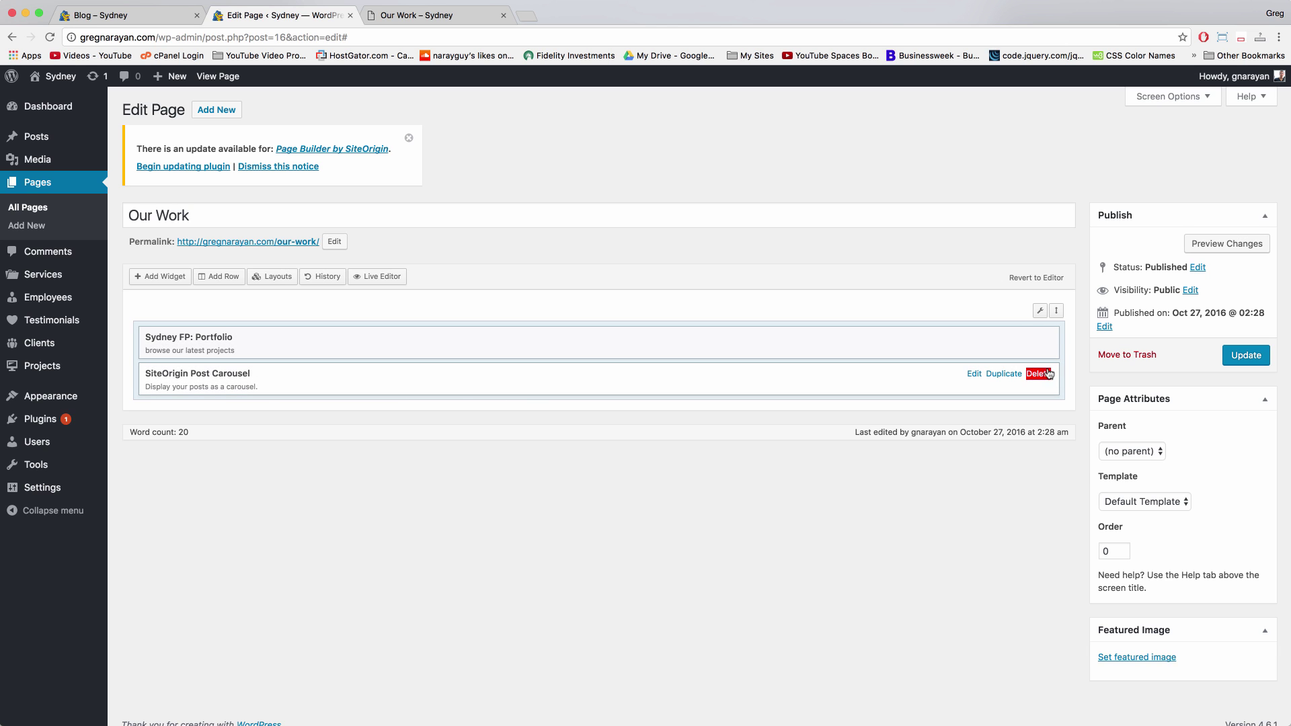
pyautogui.click(1038, 374)
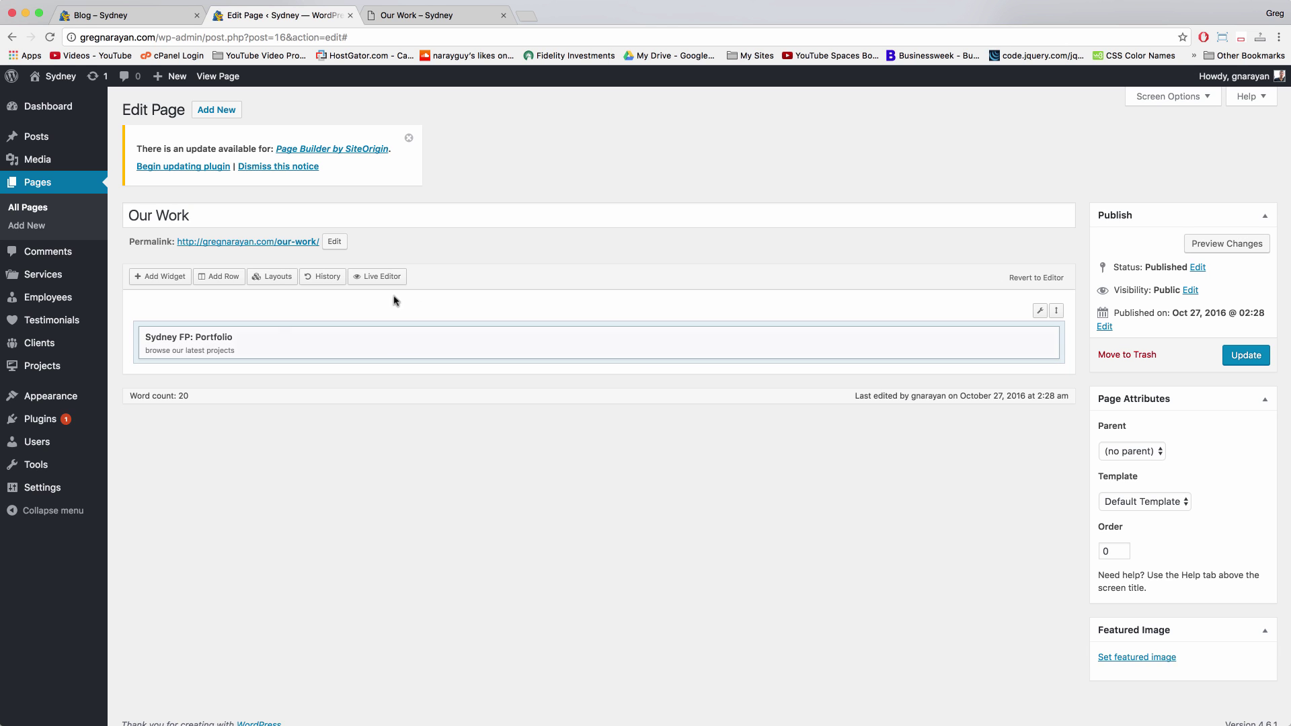
# Add a one-column row below the Portfolio widget and place a Sydney FP: Facts widget in it
pyautogui.click(225, 280)
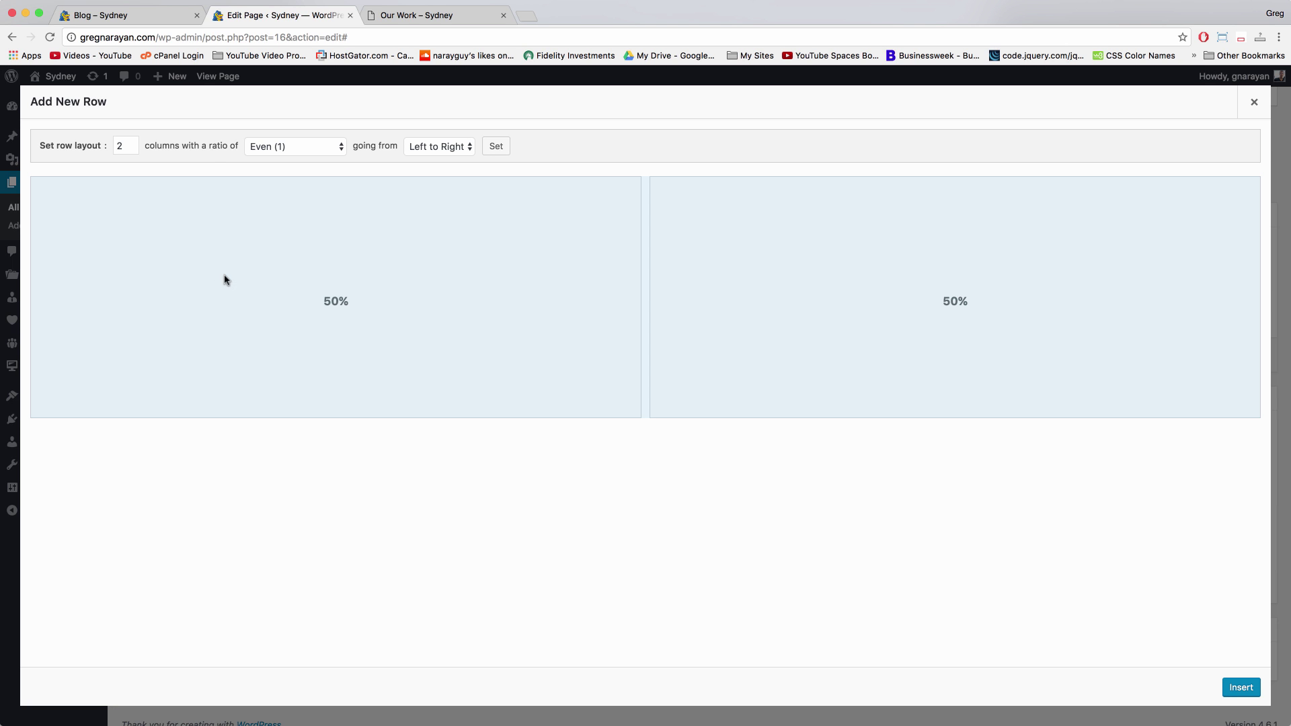
pyautogui.click(132, 148)
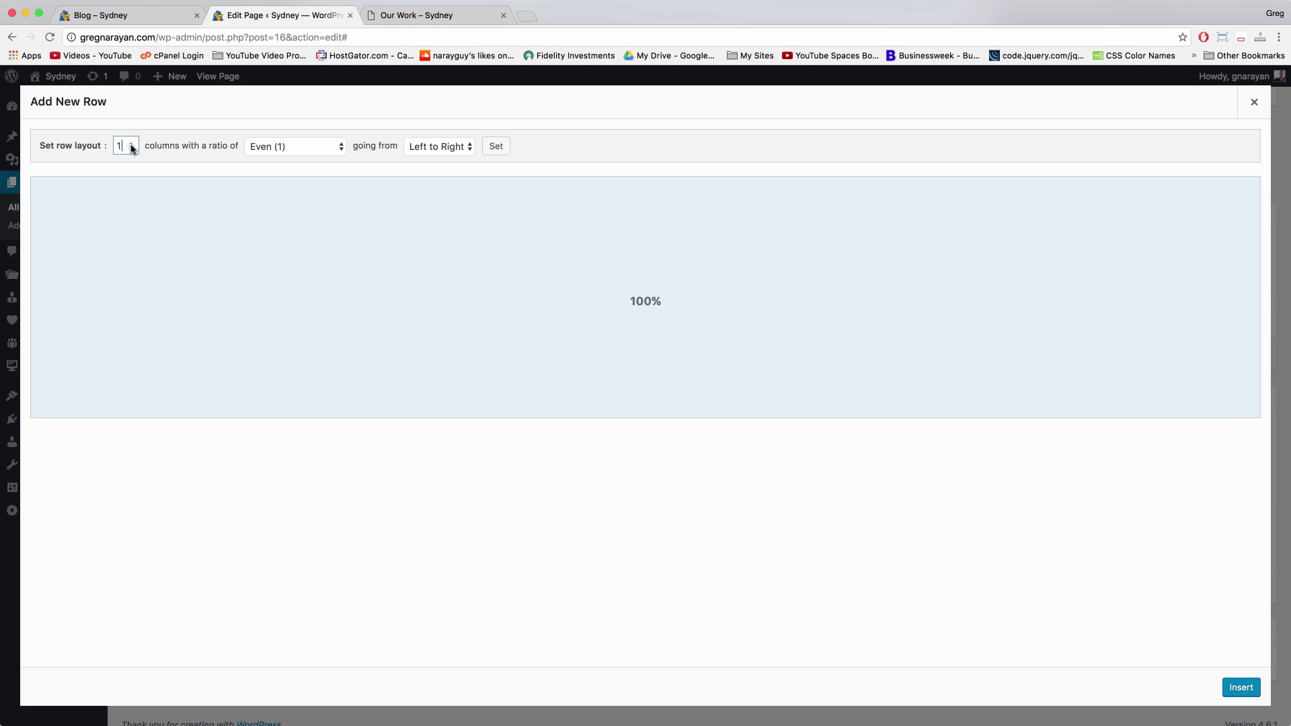
pyautogui.click(1241, 688)
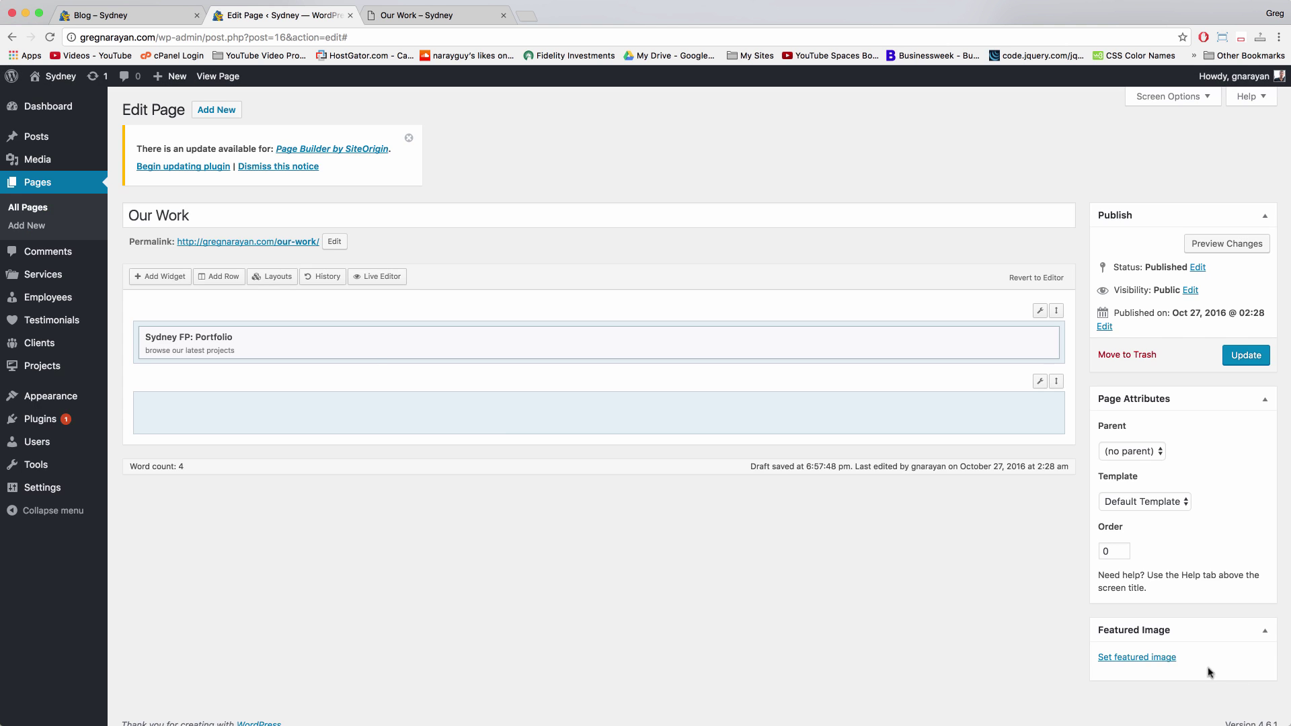
pyautogui.click(160, 277)
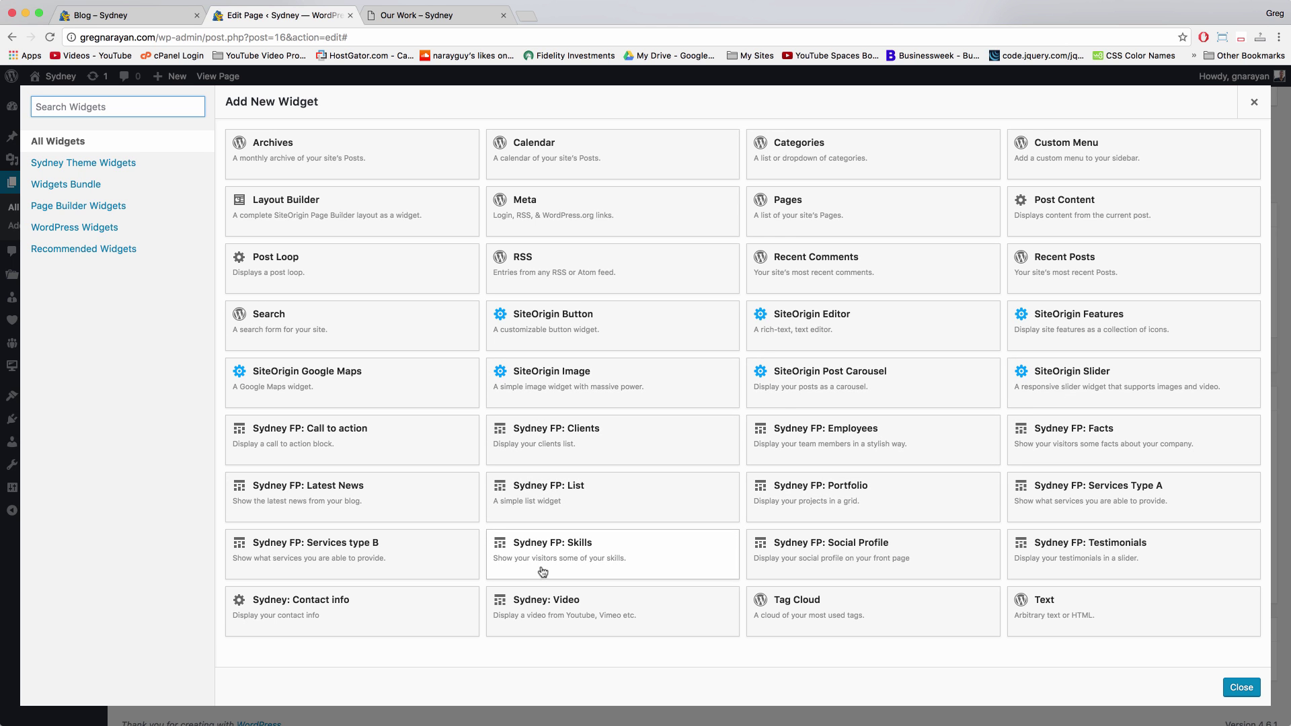
pyautogui.click(1084, 425)
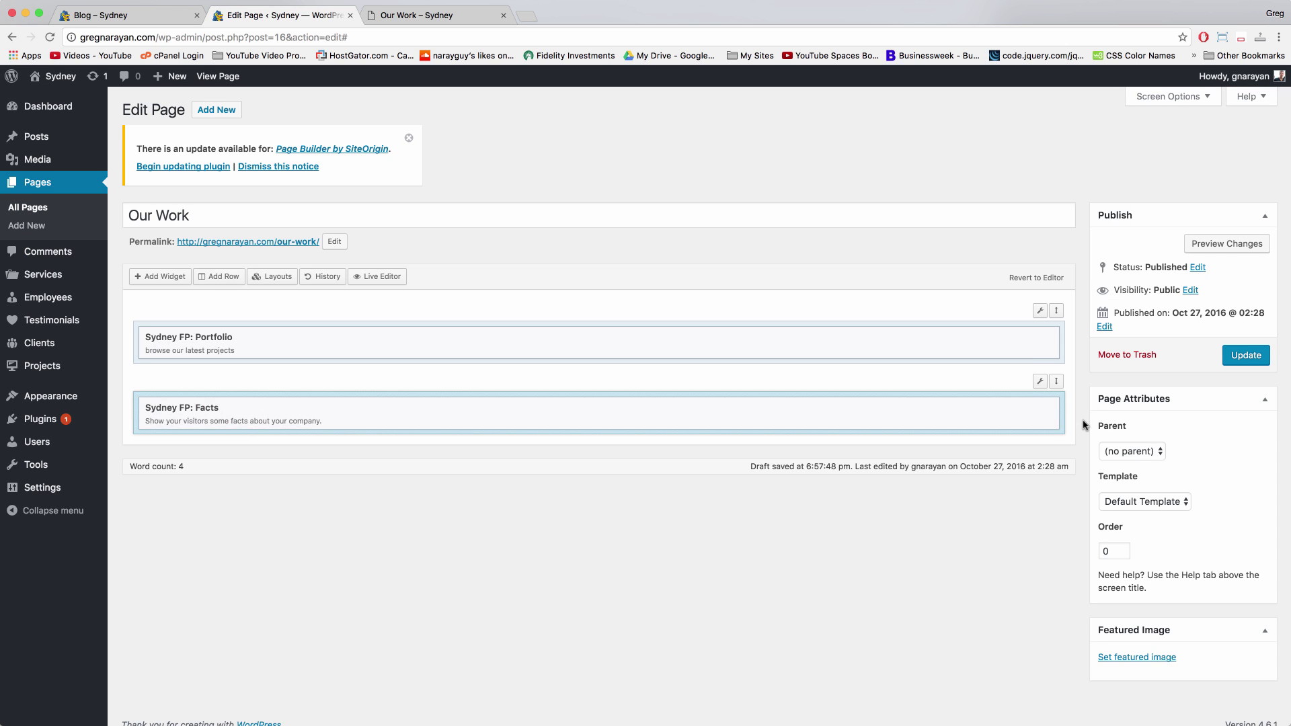
# Open the new Facts widget for editing and examine the demo site's Facts widget settings for its title, names, values and icons
pyautogui.click(543, 414)
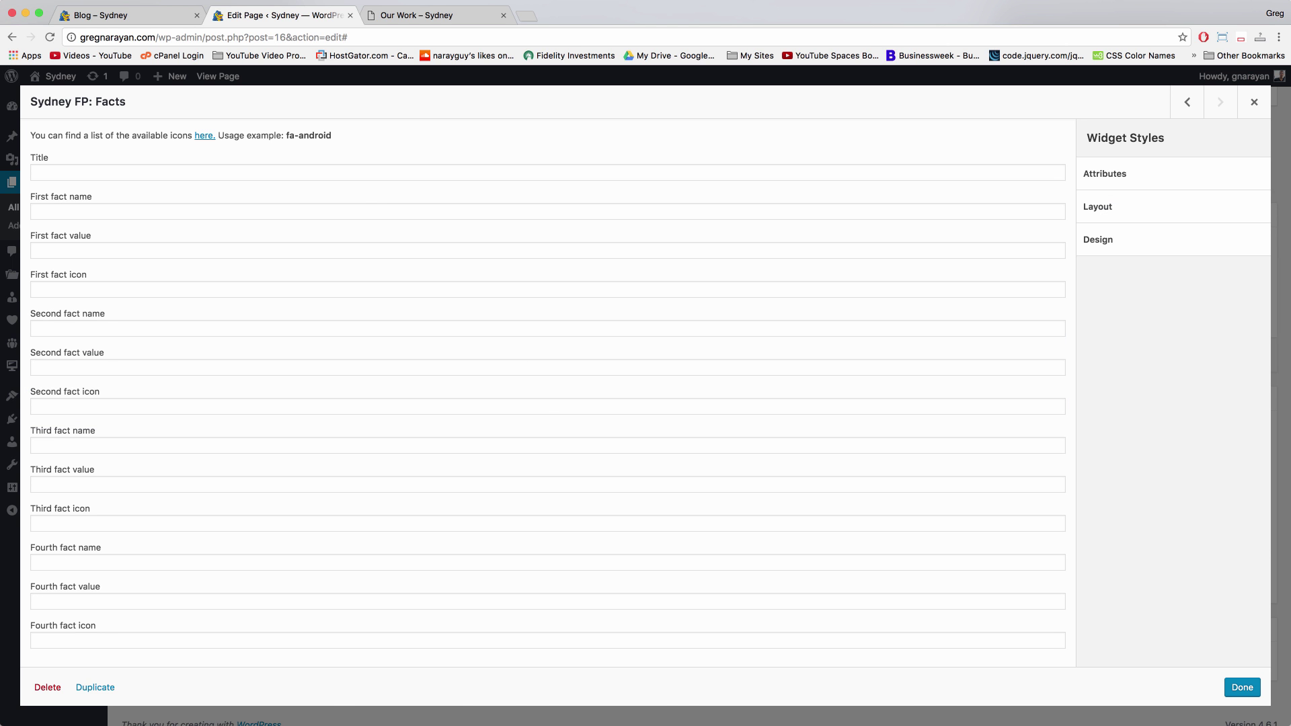
pyautogui.click(419, 14)
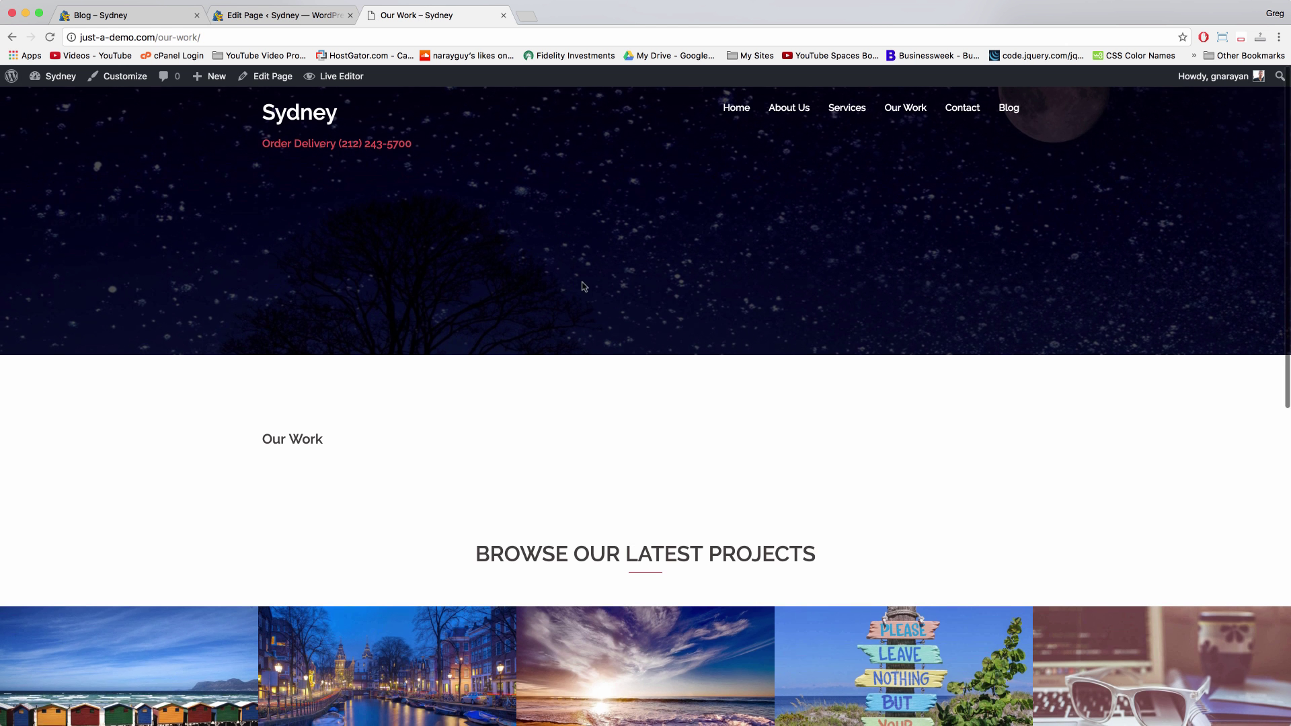
pyautogui.scroll(-10, 582, 285)
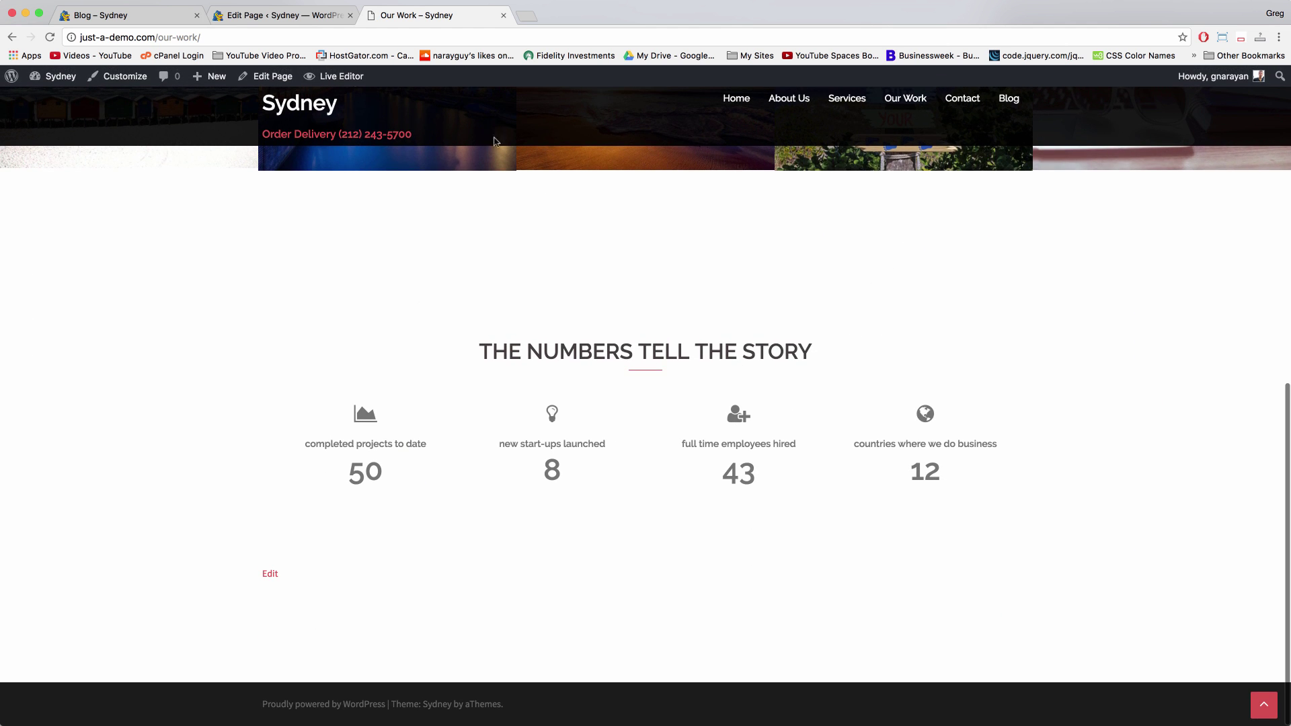
pyautogui.click(272, 76)
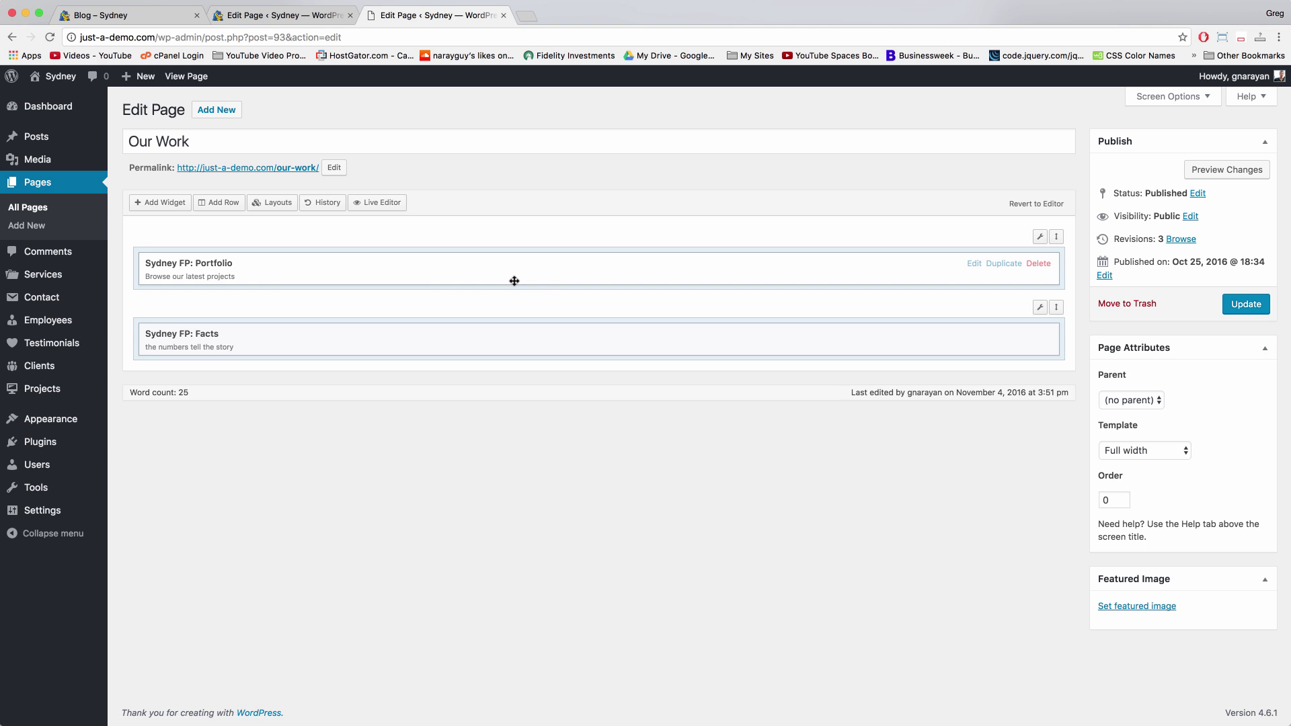
pyautogui.click(567, 339)
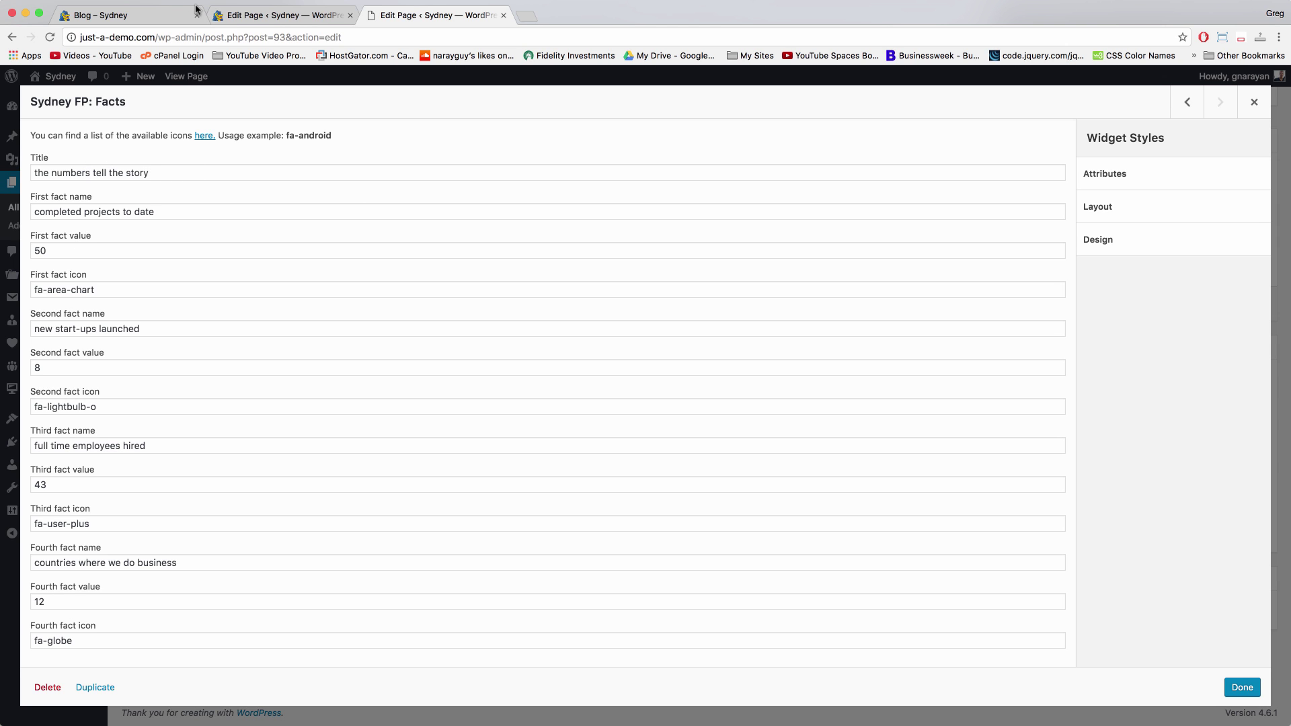
pyautogui.click(290, 19)
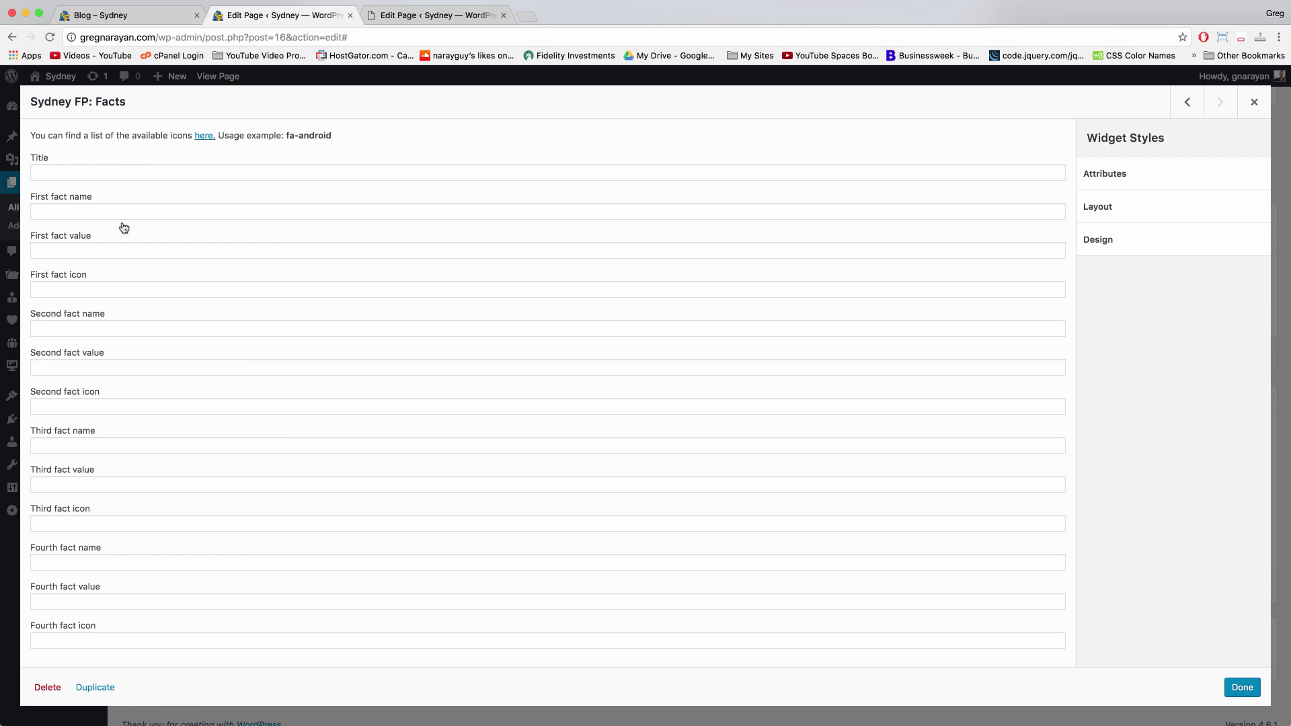
# Title the Facts widget "the numbers tell our story" and name its first fact "completed projects to date"
pyautogui.click(41, 173)
pyautogui.write('the numbers tell our story')
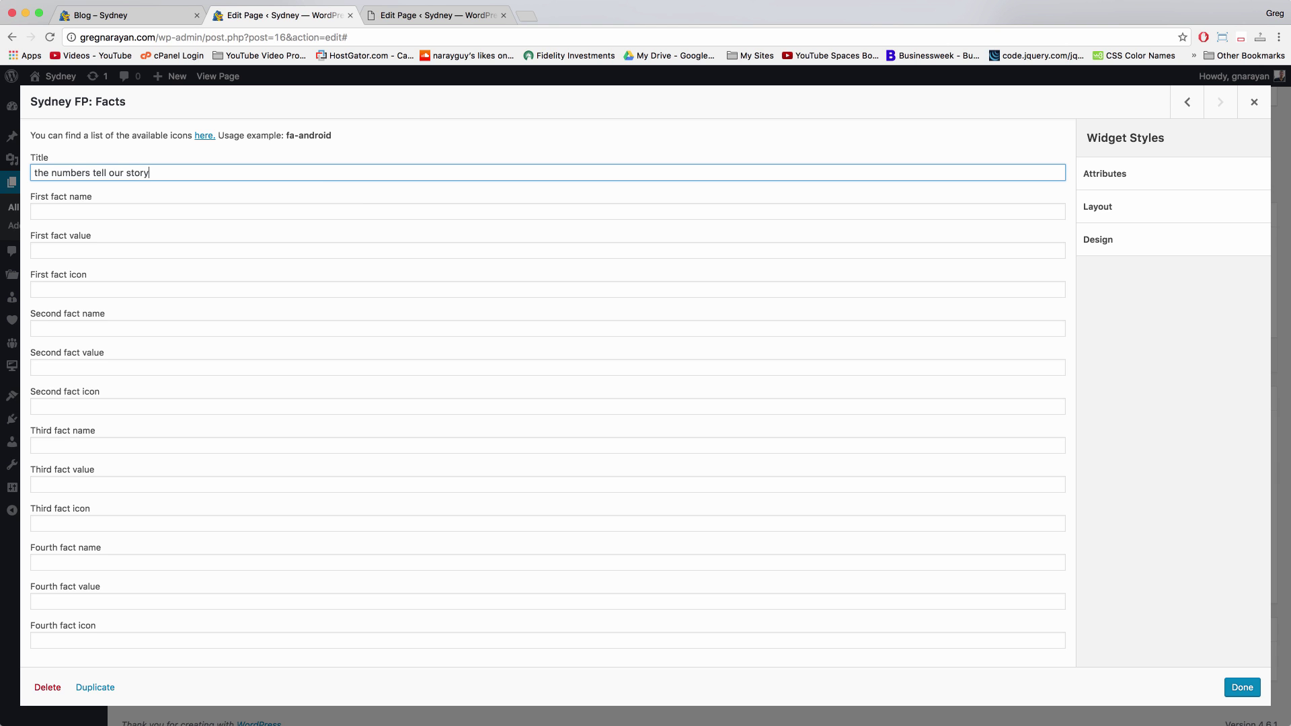
pyautogui.click(444, 15)
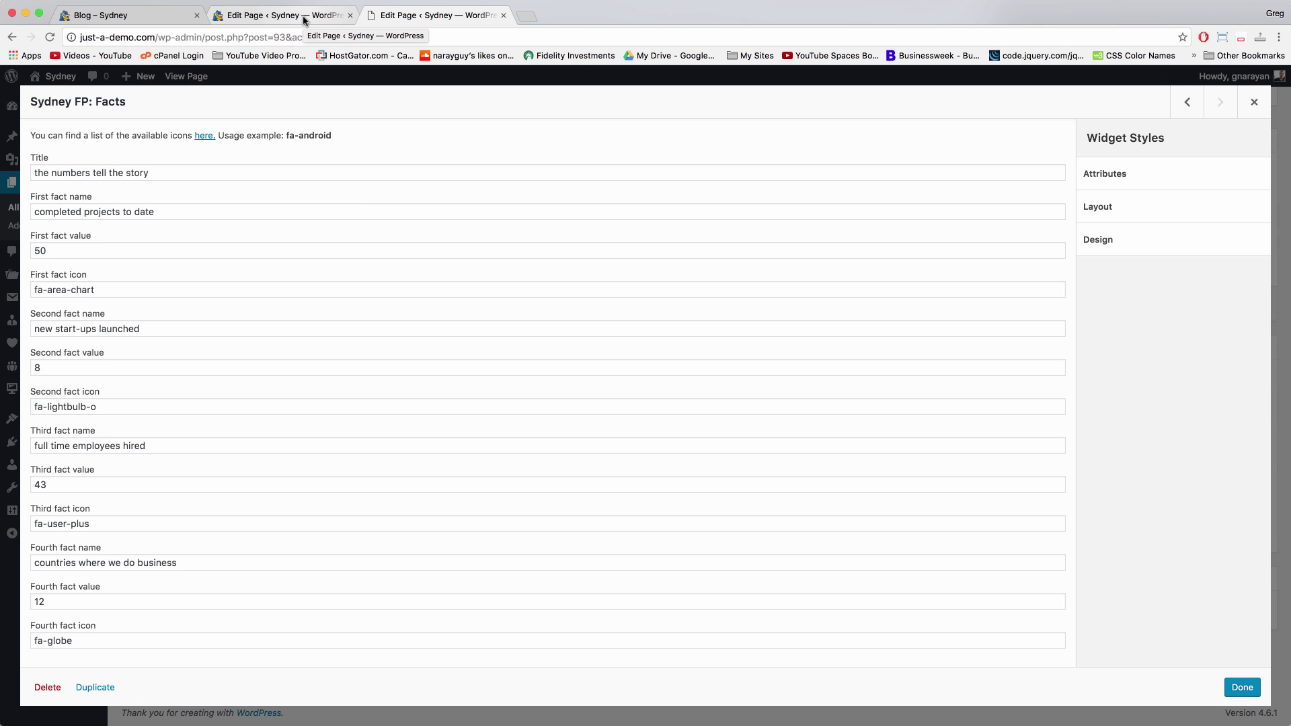
pyautogui.click(304, 19)
pyautogui.click(69, 210)
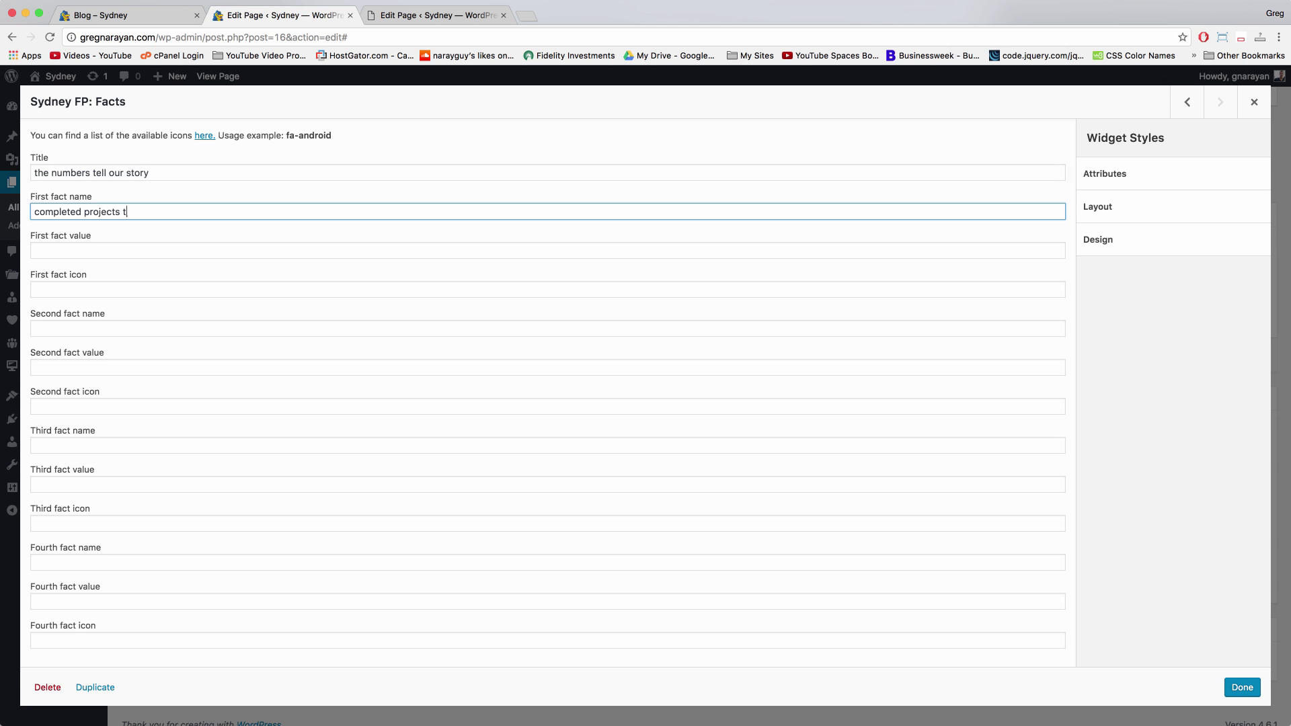
# Give the first fact the value 50 and the icon fa-area-chart, following the demo site's Facts widget
pyautogui.click(35, 250)
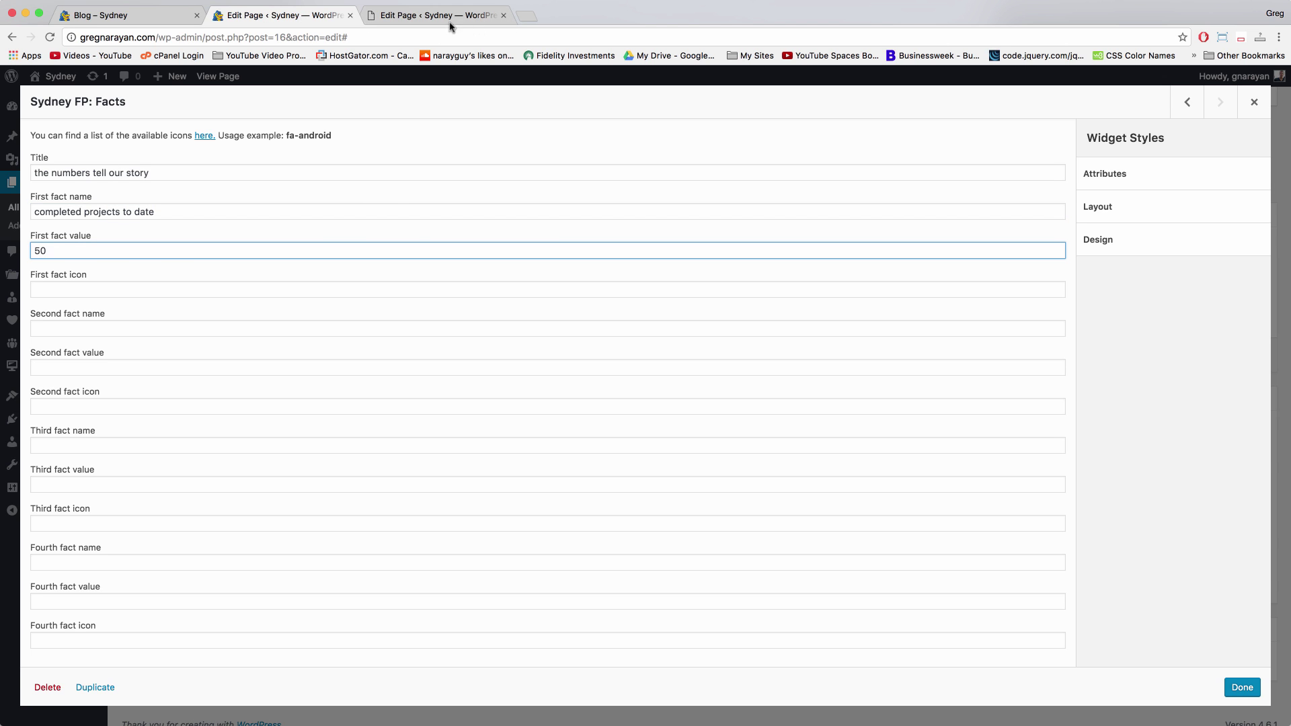
pyautogui.click(388, 17)
pyautogui.click(308, 16)
pyautogui.click(94, 288)
pyautogui.write('fa')
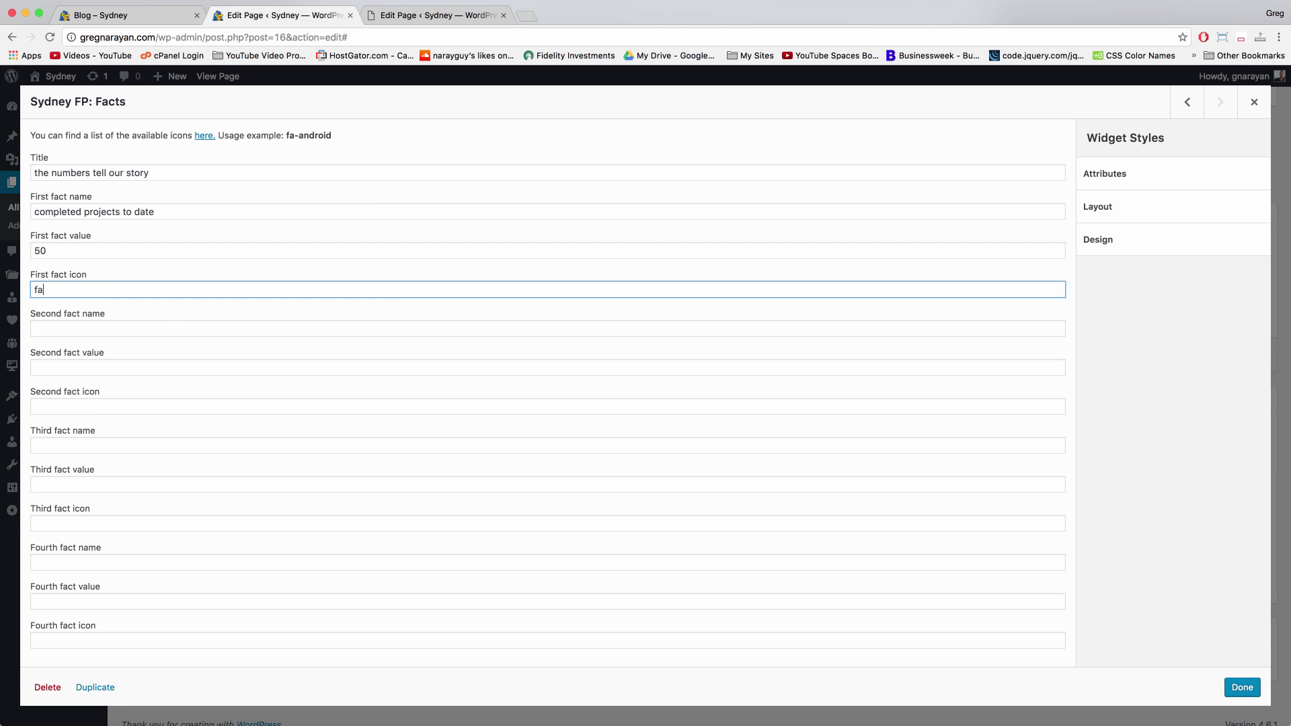
pyautogui.write('-area-chart')
# Name the second fact "new start-ups launched", as in the demo site's Facts widget
pyautogui.click(63, 328)
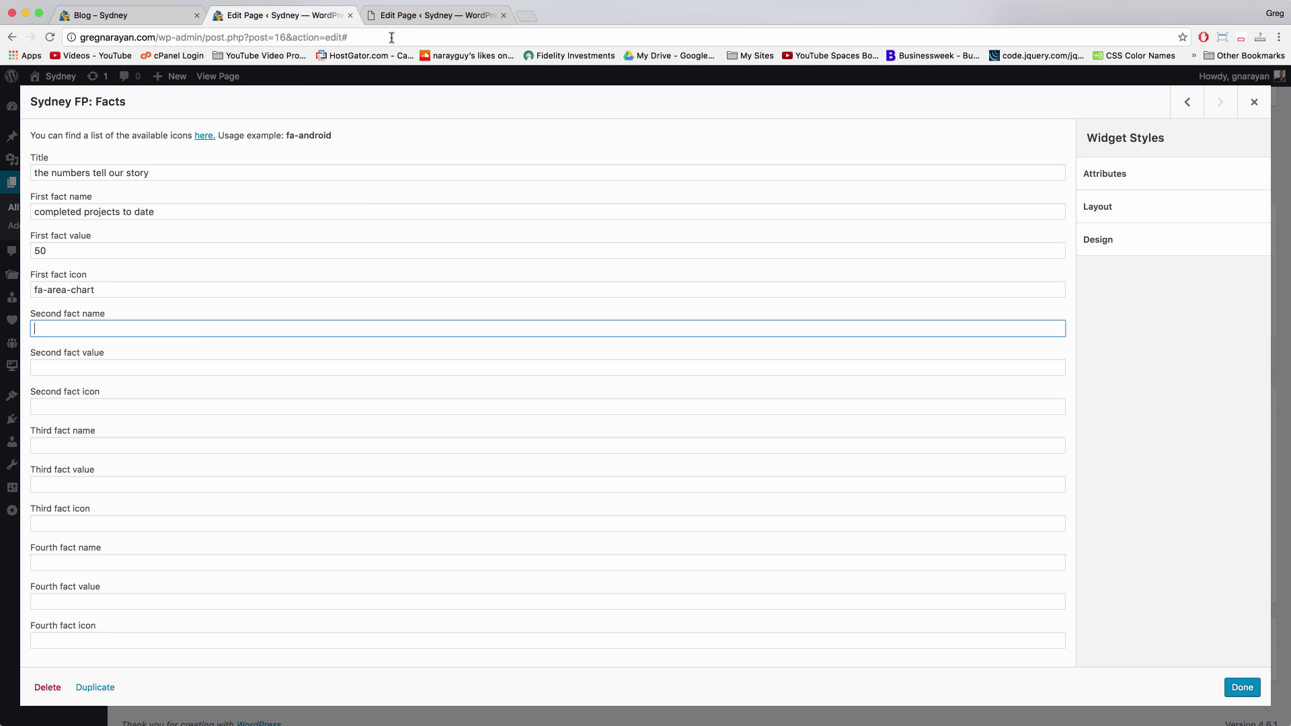
pyautogui.click(441, 18)
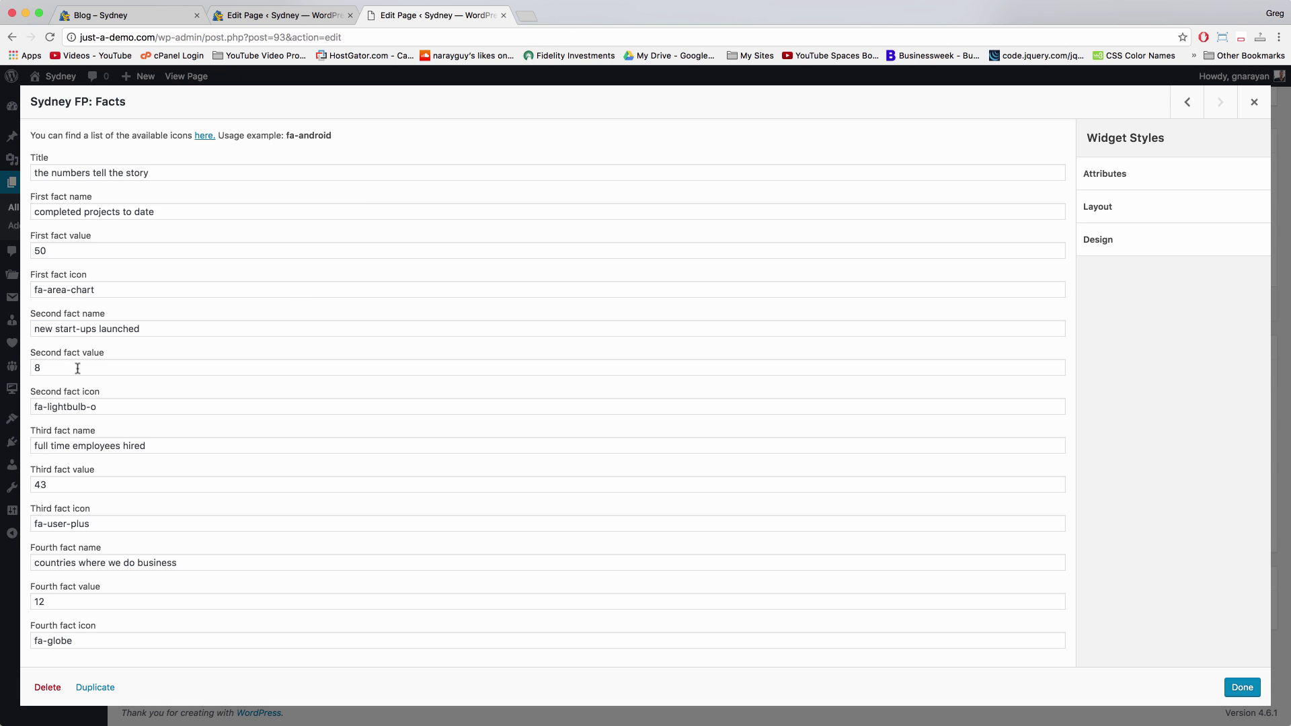
pyautogui.click(55, 372)
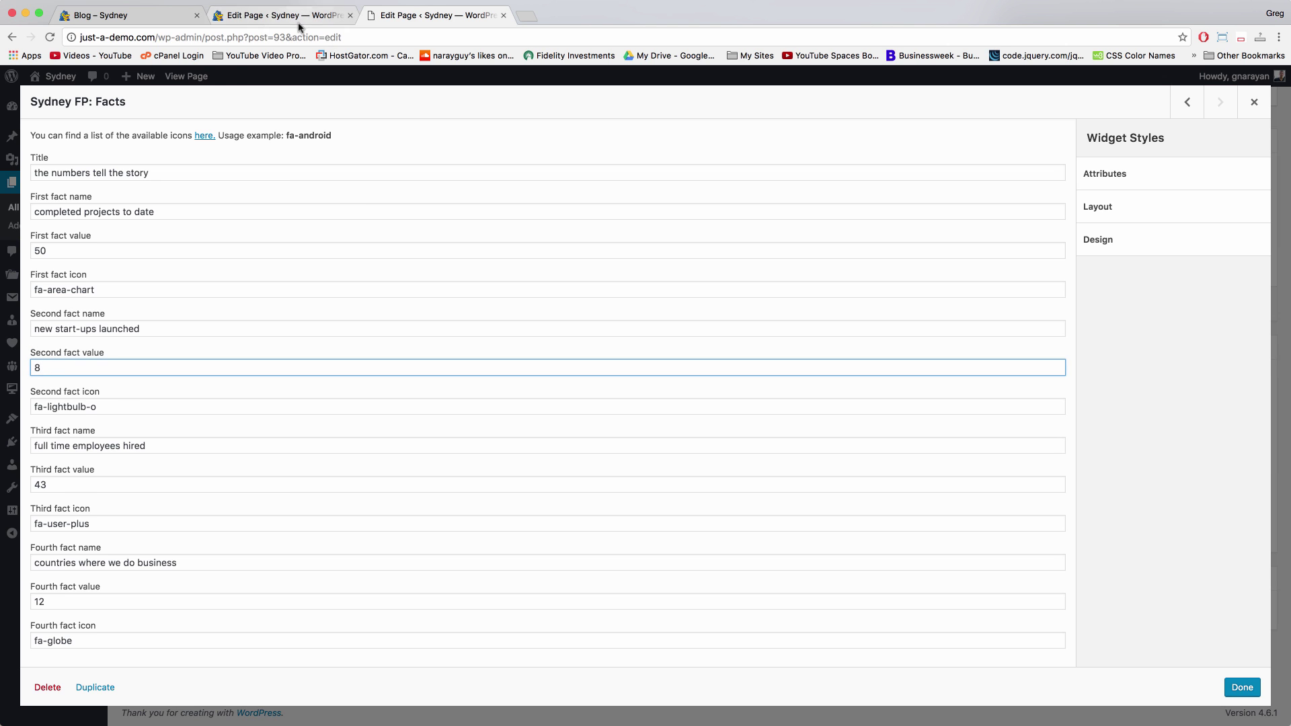
pyautogui.click(299, 17)
pyautogui.write('new start-ups launched')
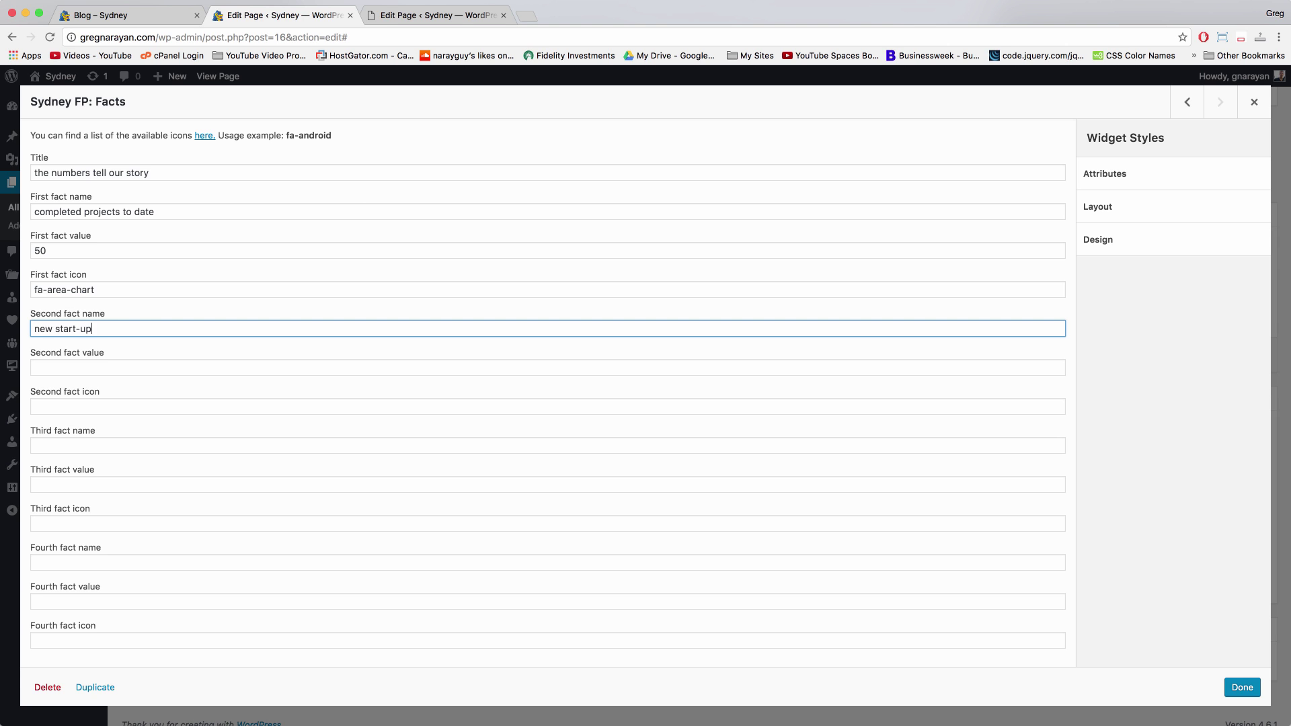
# Give the second fact the value 8 and the icon fa-lightbulb-o
pyautogui.click(367, 10)
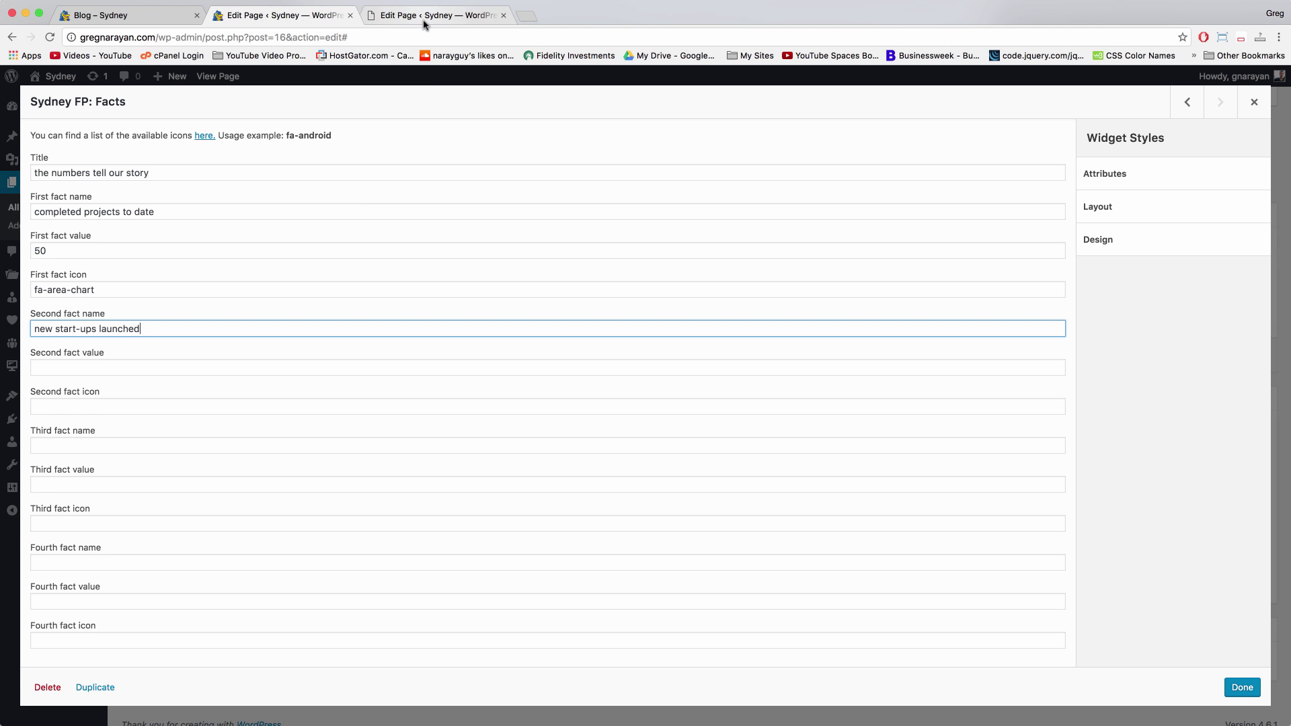
pyautogui.click(281, 22)
pyautogui.click(130, 365)
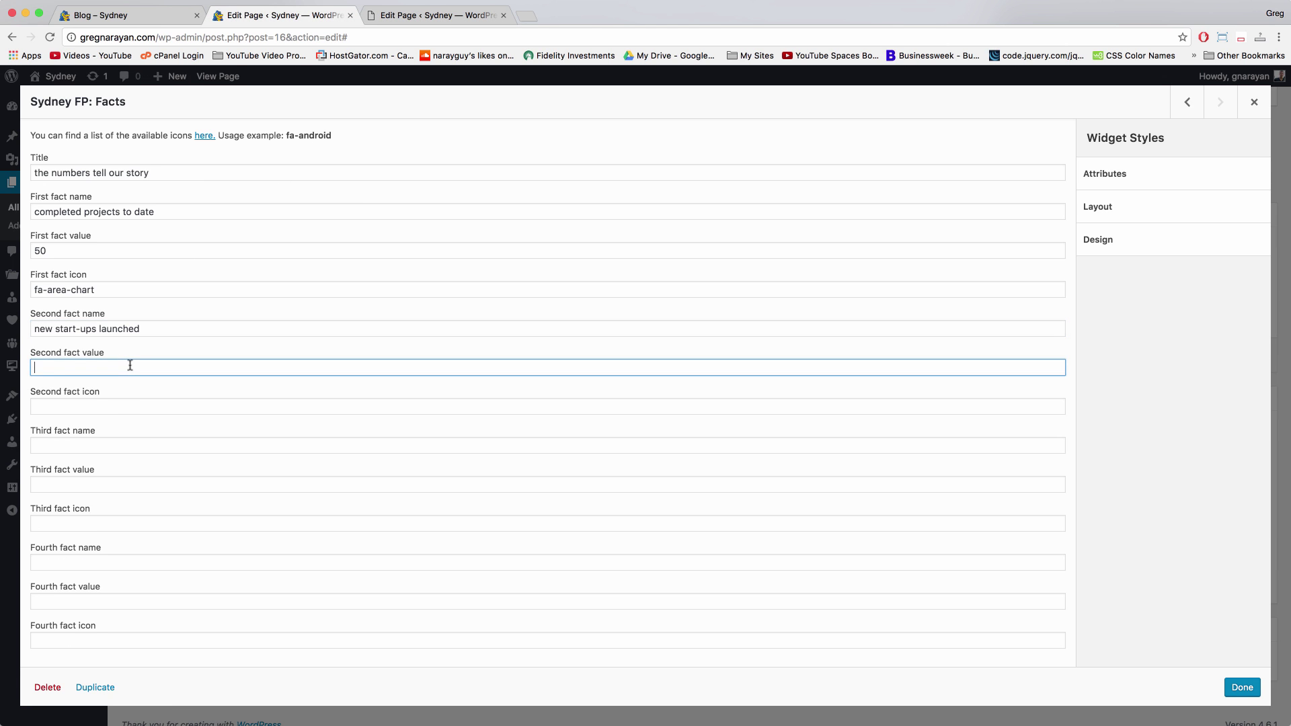
pyautogui.write('8')
pyautogui.click(98, 404)
pyautogui.write('fa-l')
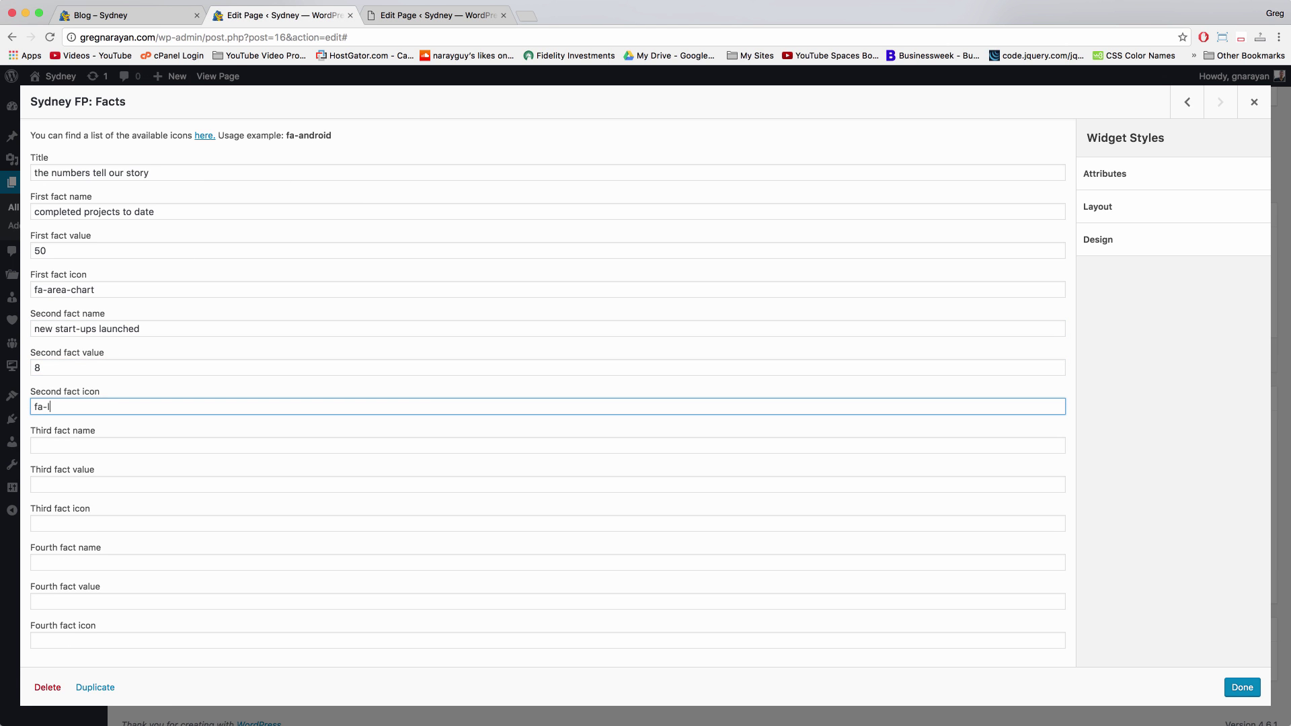
pyautogui.write('ightbu')
pyautogui.press('BackSpace')
pyautogui.write('o')
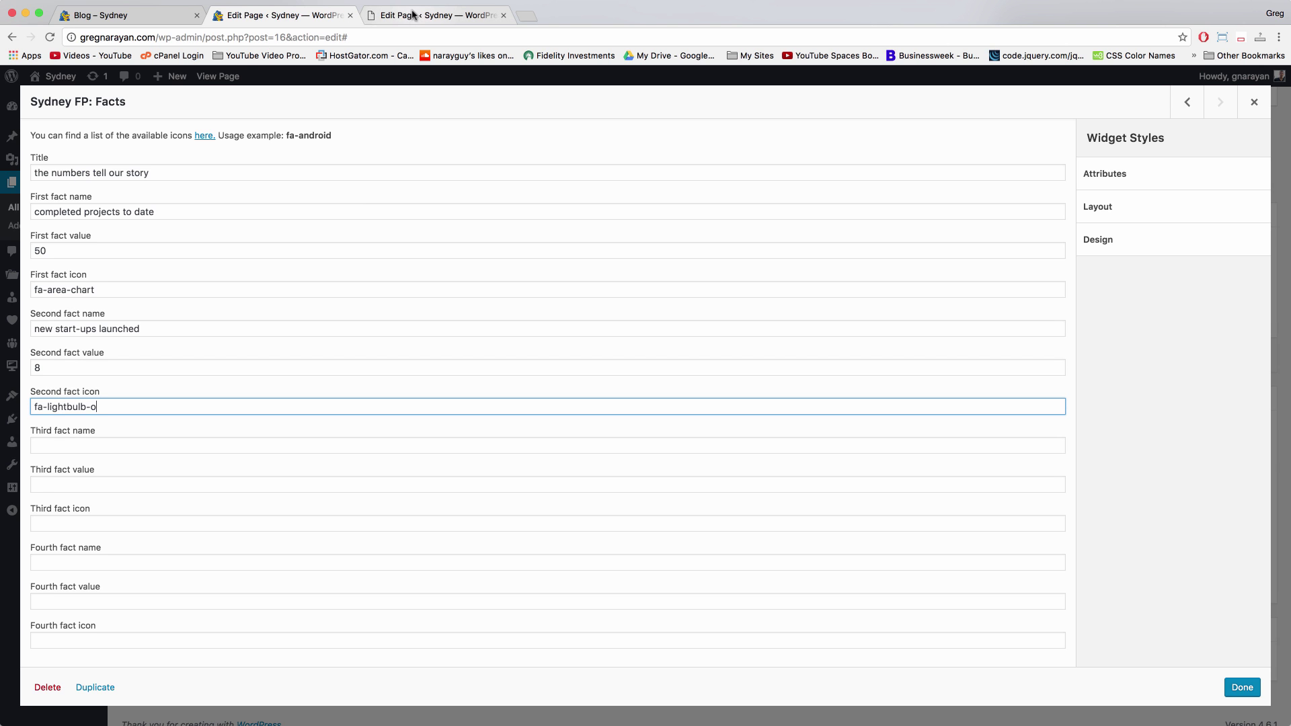
# Fill in the third fact as "full time employees hired" with the value 43 and the icon fa-user-plus
pyautogui.click(430, 16)
pyautogui.click(286, 16)
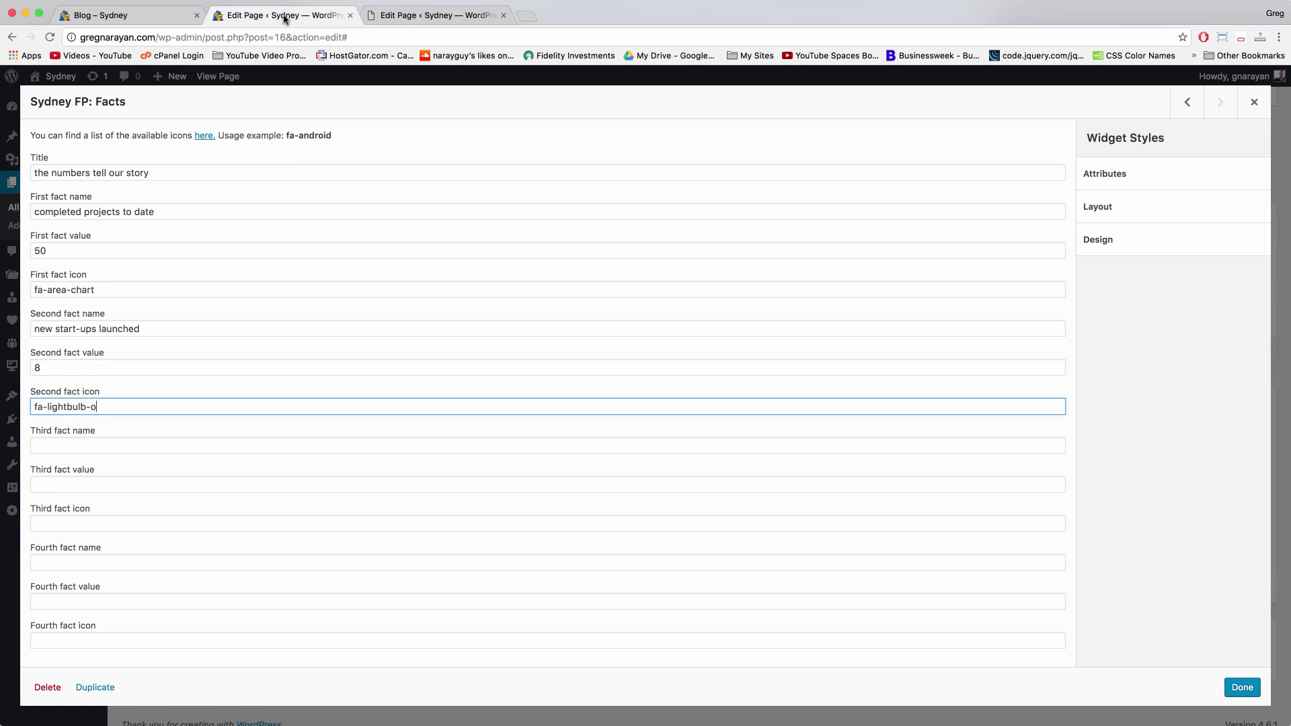
pyautogui.click(403, 16)
pyautogui.click(306, 22)
pyautogui.click(128, 449)
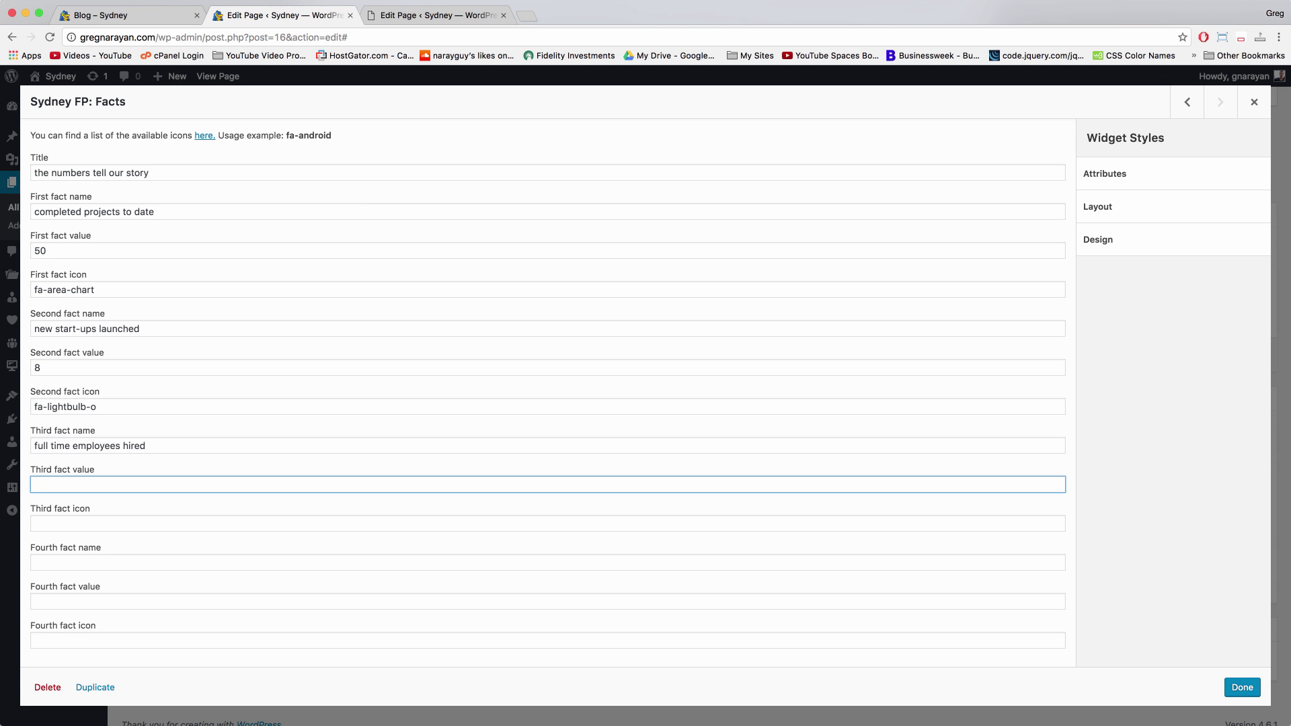
pyautogui.press('Tab')
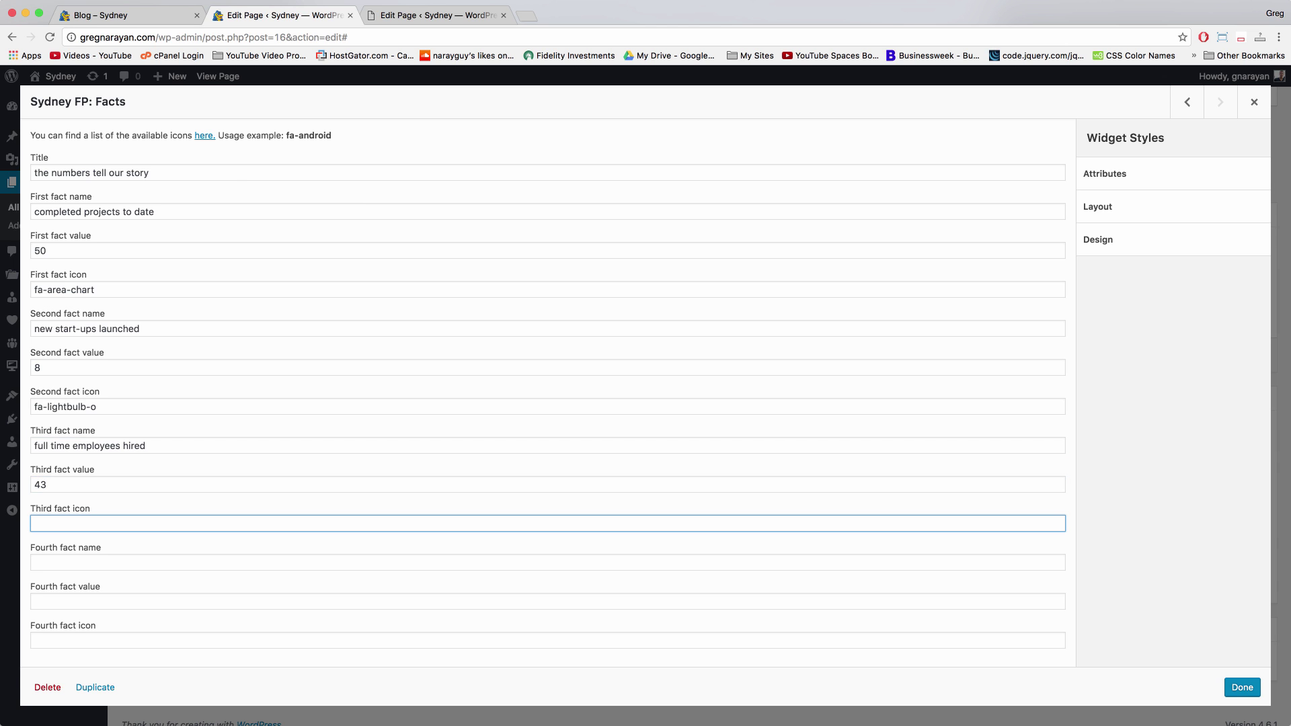
pyautogui.click(428, 16)
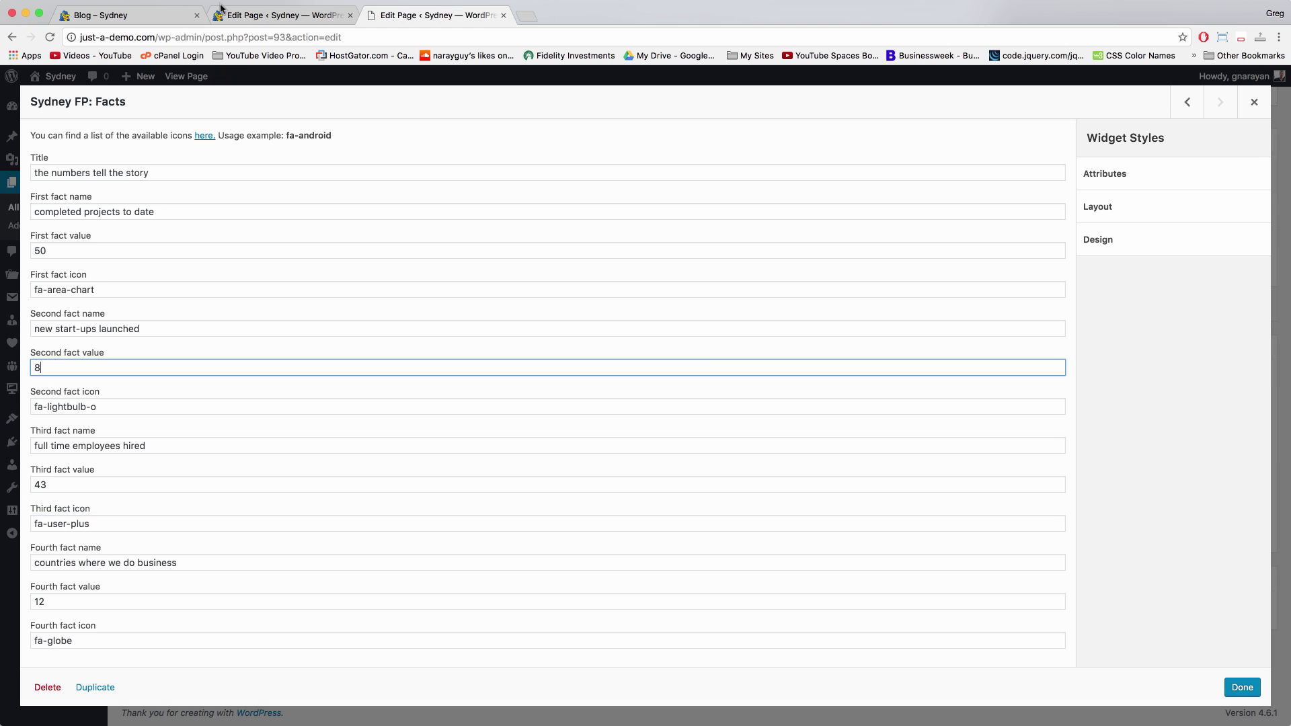
pyautogui.click(281, 18)
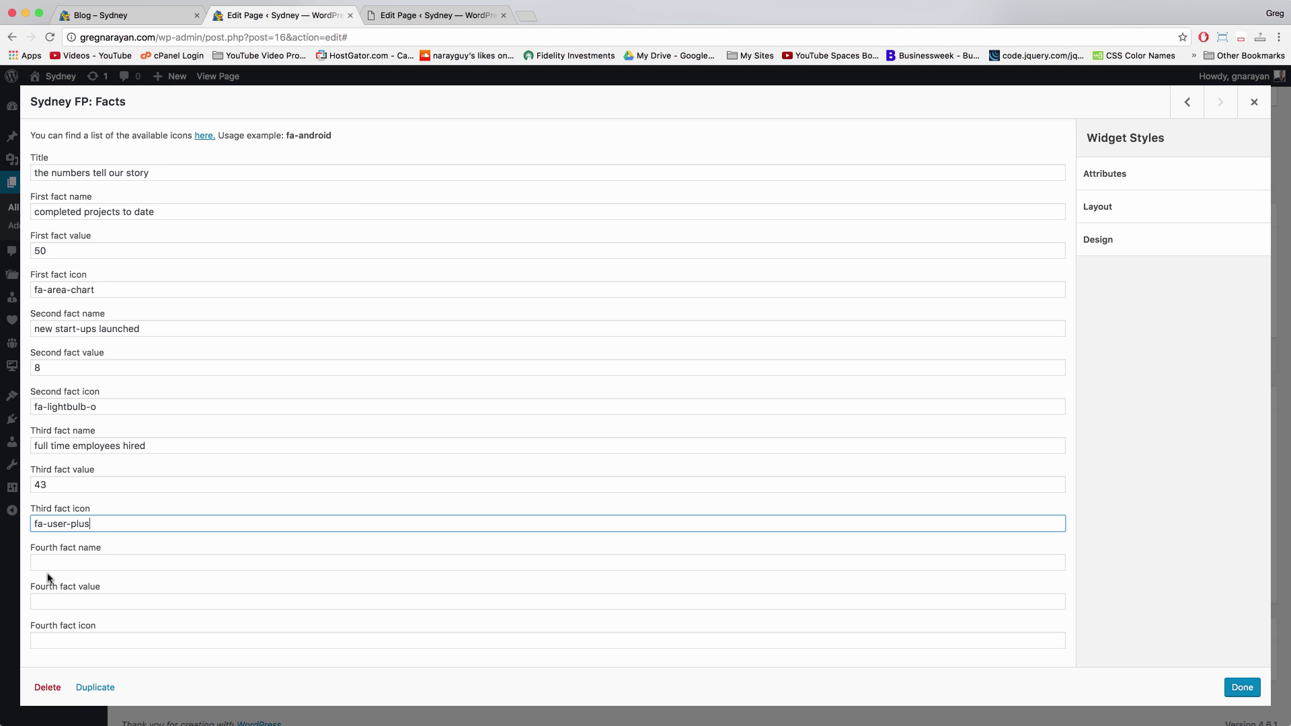
# Fill in the fourth fact as "countries where we do business" with value 12 and icon fa-globe, and finish editing the Facts widget
pyautogui.click(86, 565)
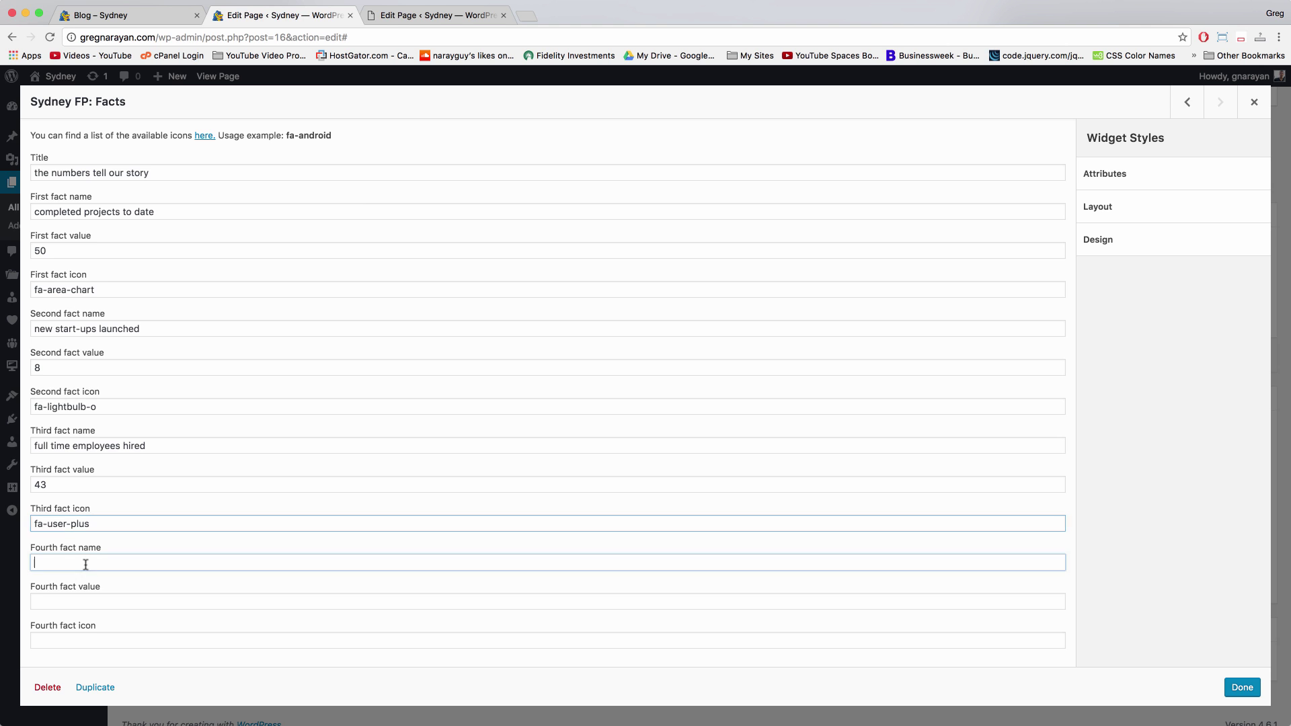
pyautogui.click(466, 14)
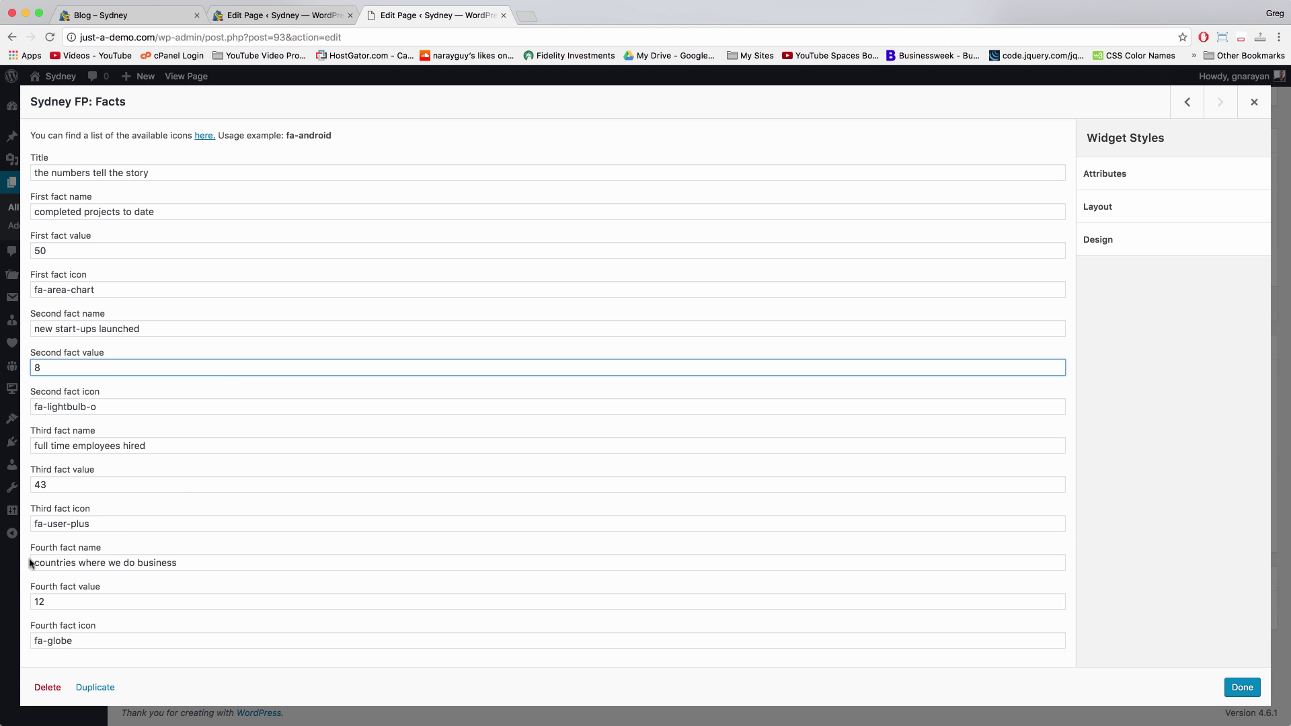
pyautogui.click(290, 18)
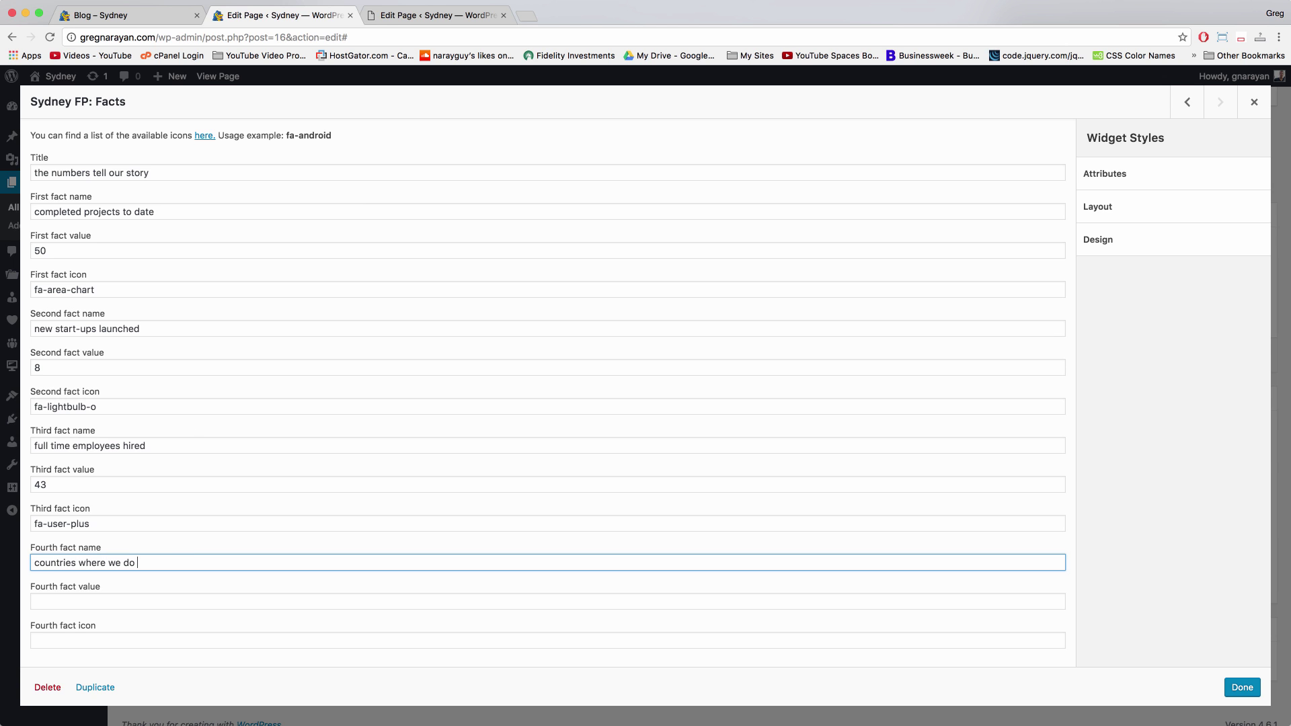
pyautogui.press('Tab')
pyautogui.write('12')
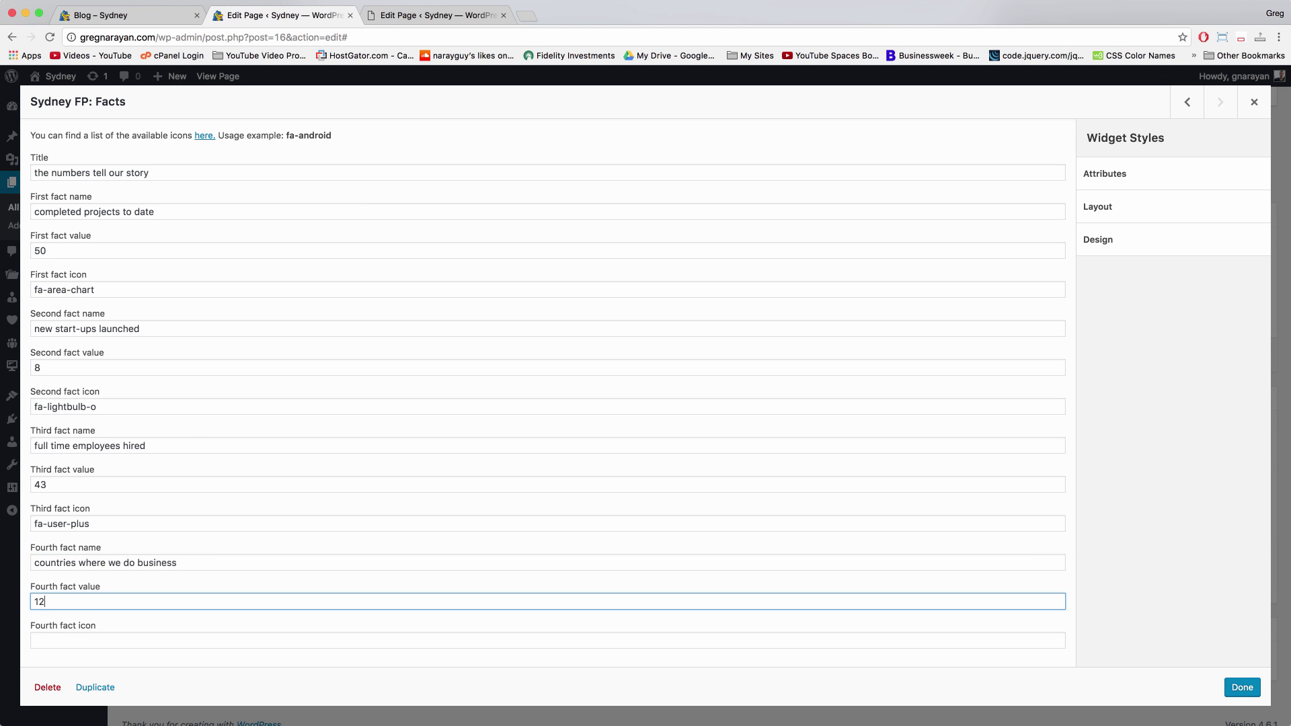
pyautogui.press('Tab')
pyautogui.write('q')
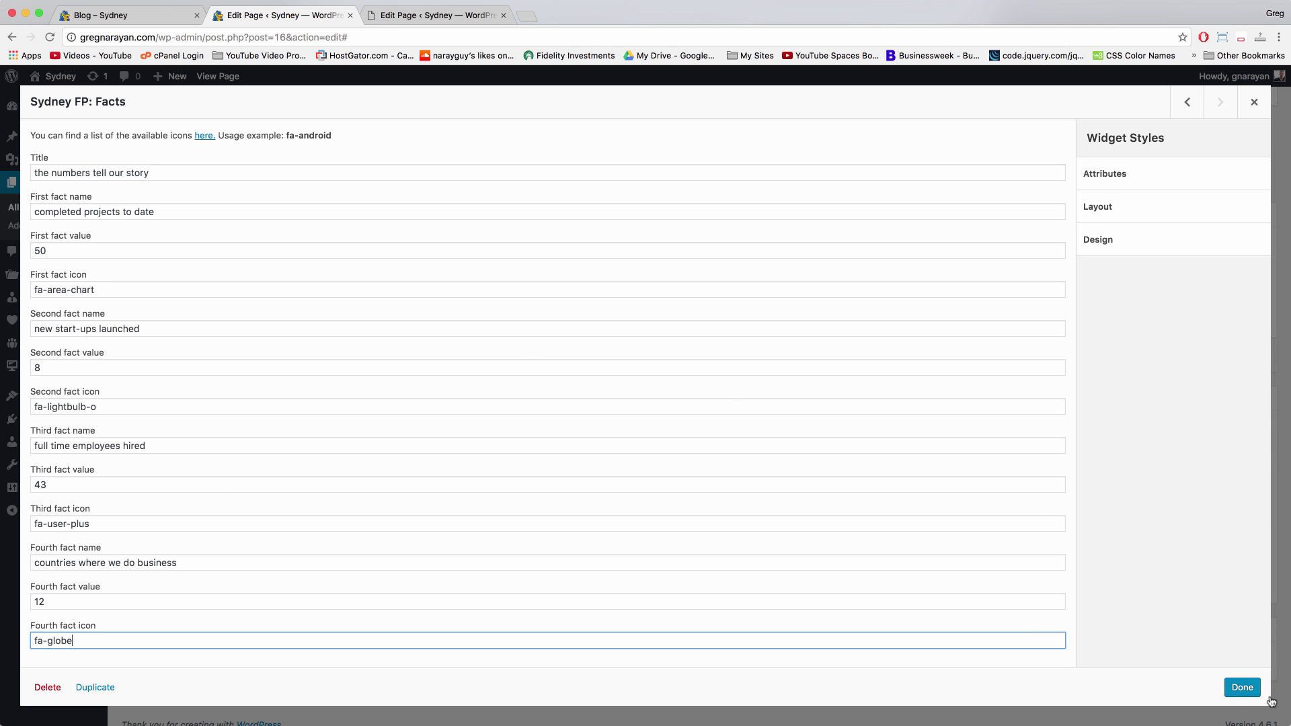
pyautogui.click(1237, 684)
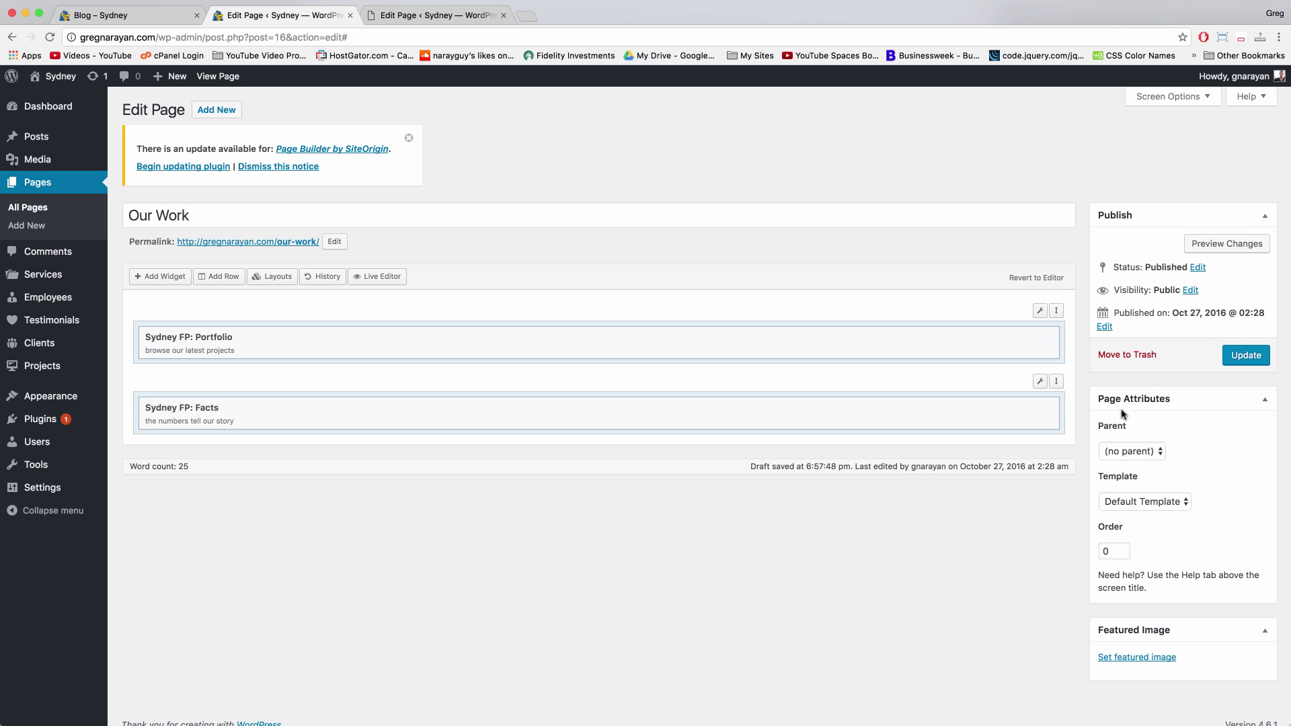
# Set the Our Work page's template to Full width and update the page
pyautogui.click(1140, 510)
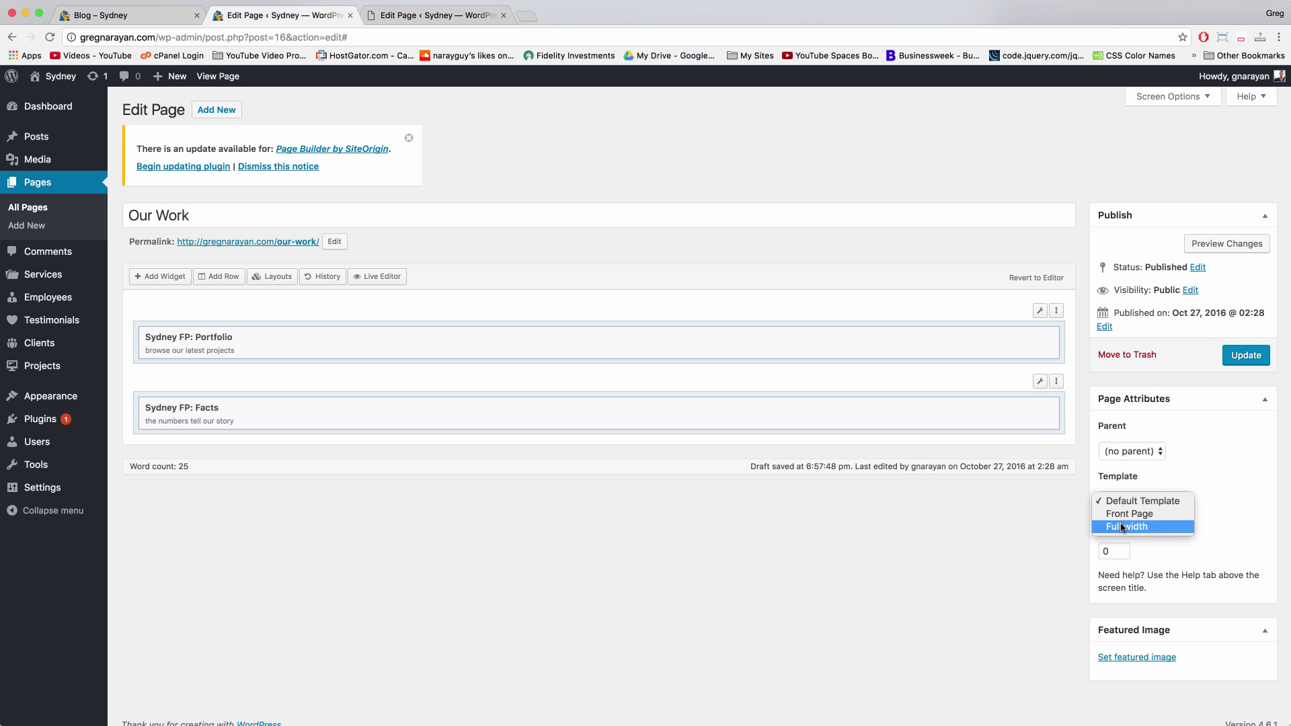
pyautogui.click(1122, 528)
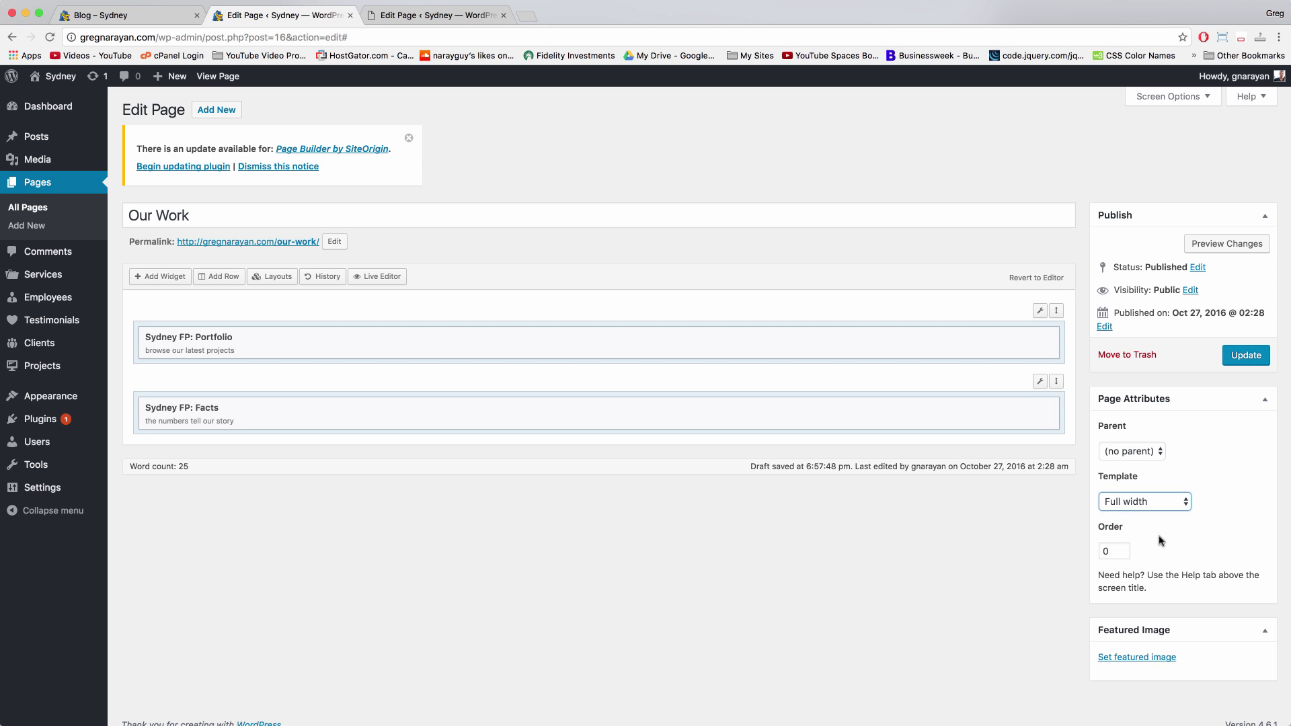
pyautogui.click(1245, 356)
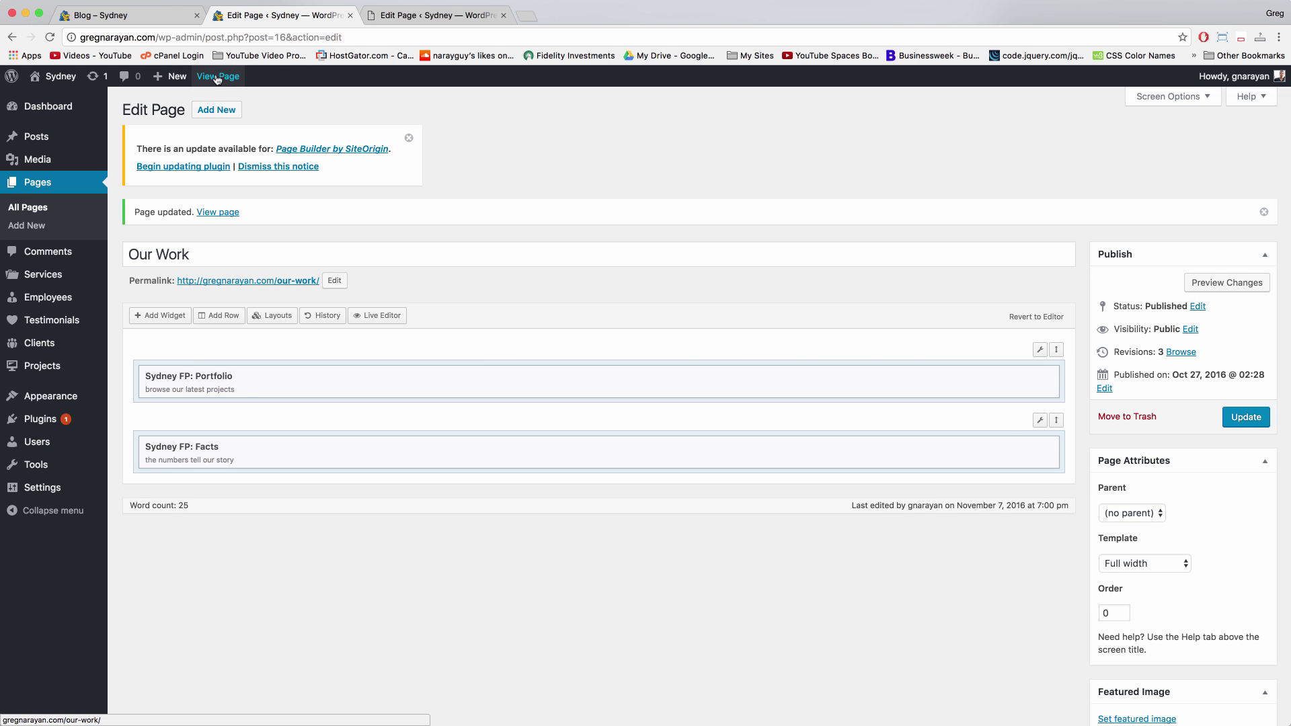
# Check the portfolio and facts sections on the live Our Work page and review the Portfolio widget's category slug and navigation filter settings
pyautogui.click(217, 76)
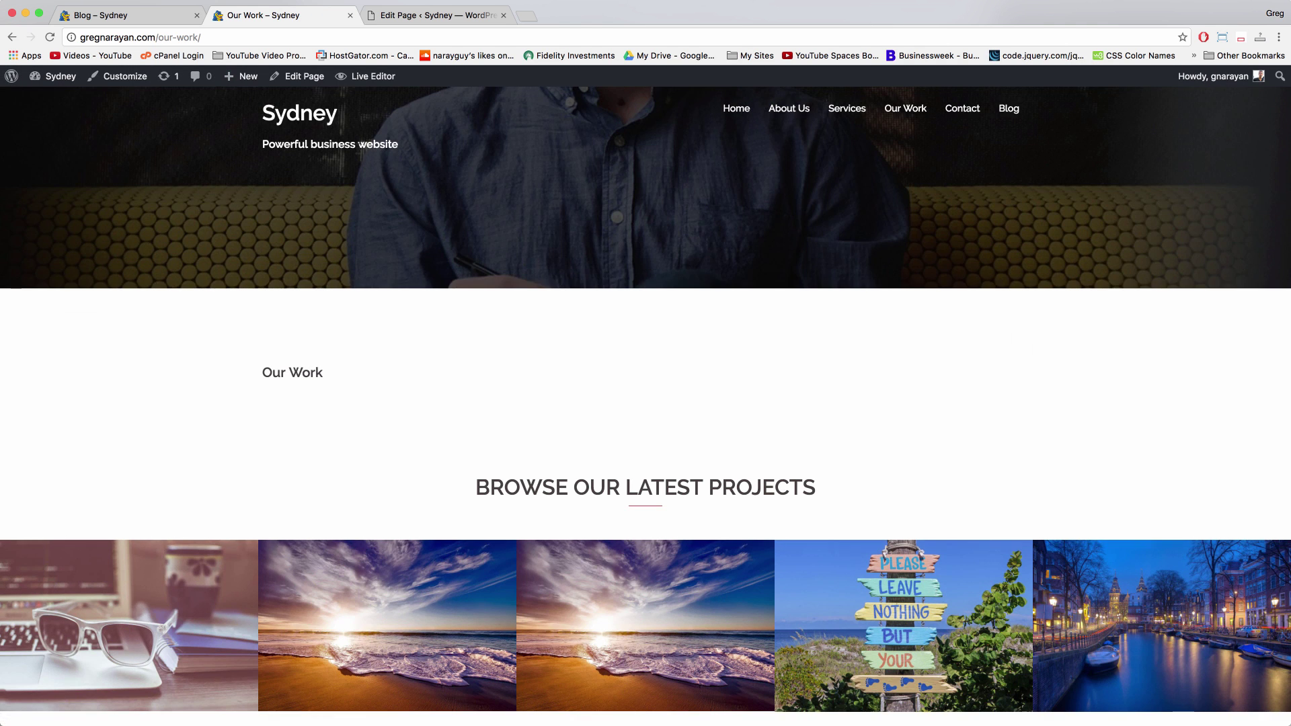
pyautogui.scroll(-10, 736, 358)
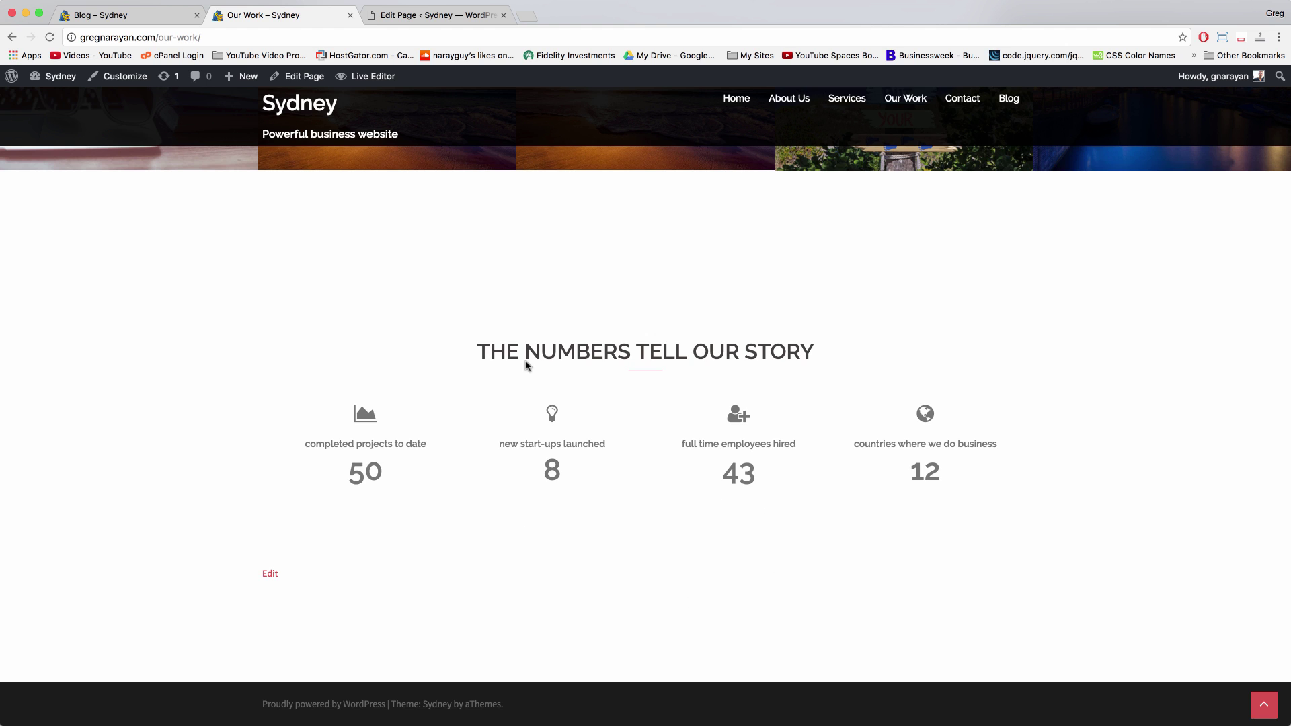
pyautogui.scroll(3, 716, 574)
pyautogui.scroll(4, 716, 574)
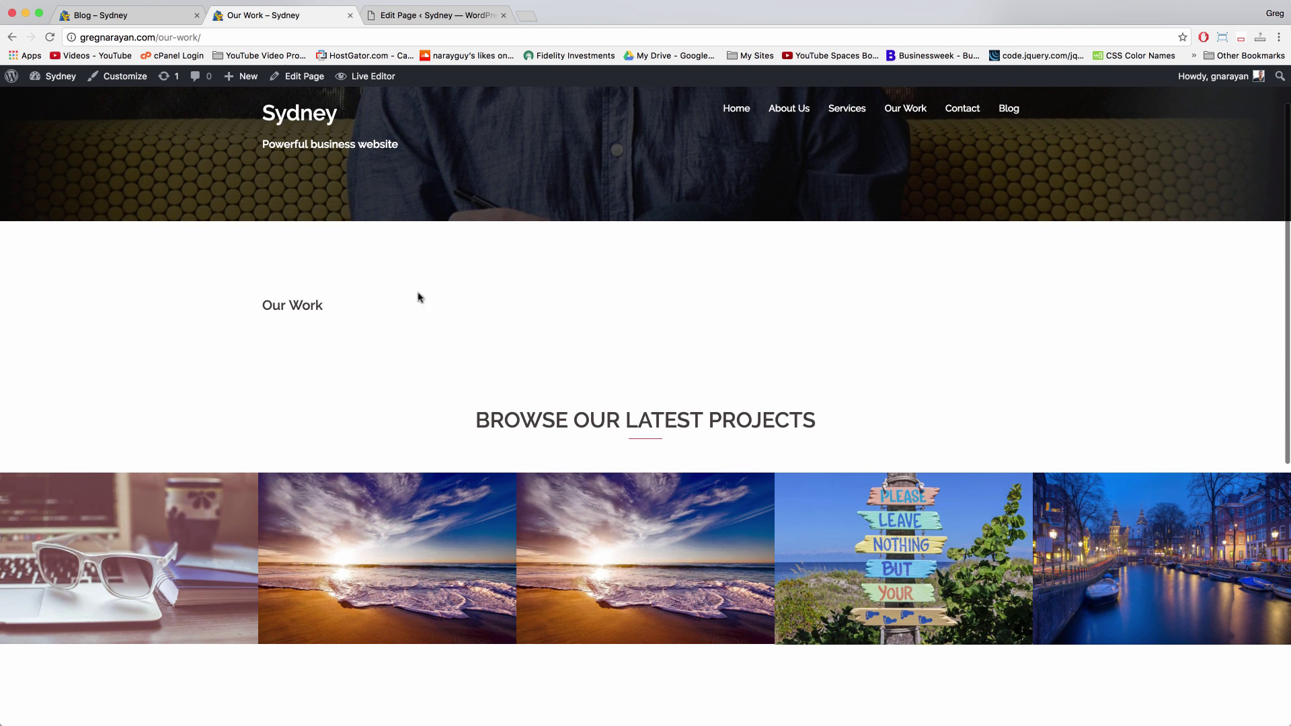
pyautogui.click(294, 78)
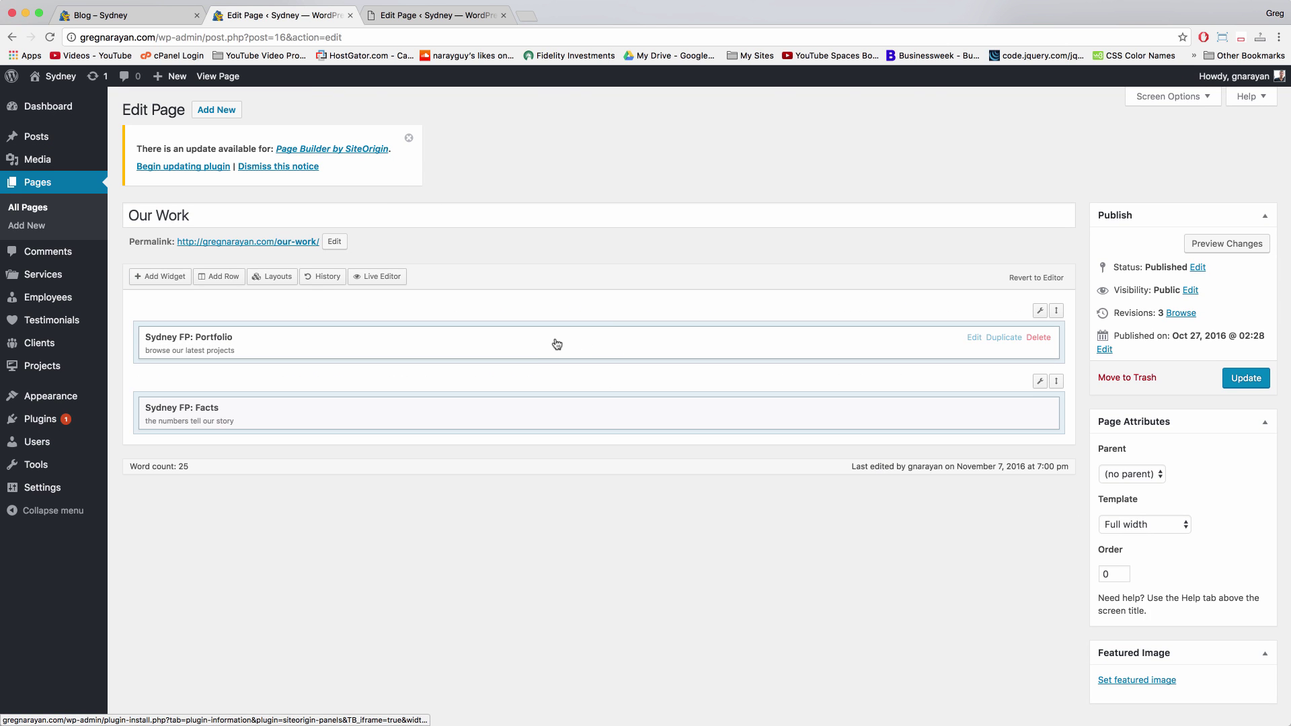
pyautogui.click(557, 345)
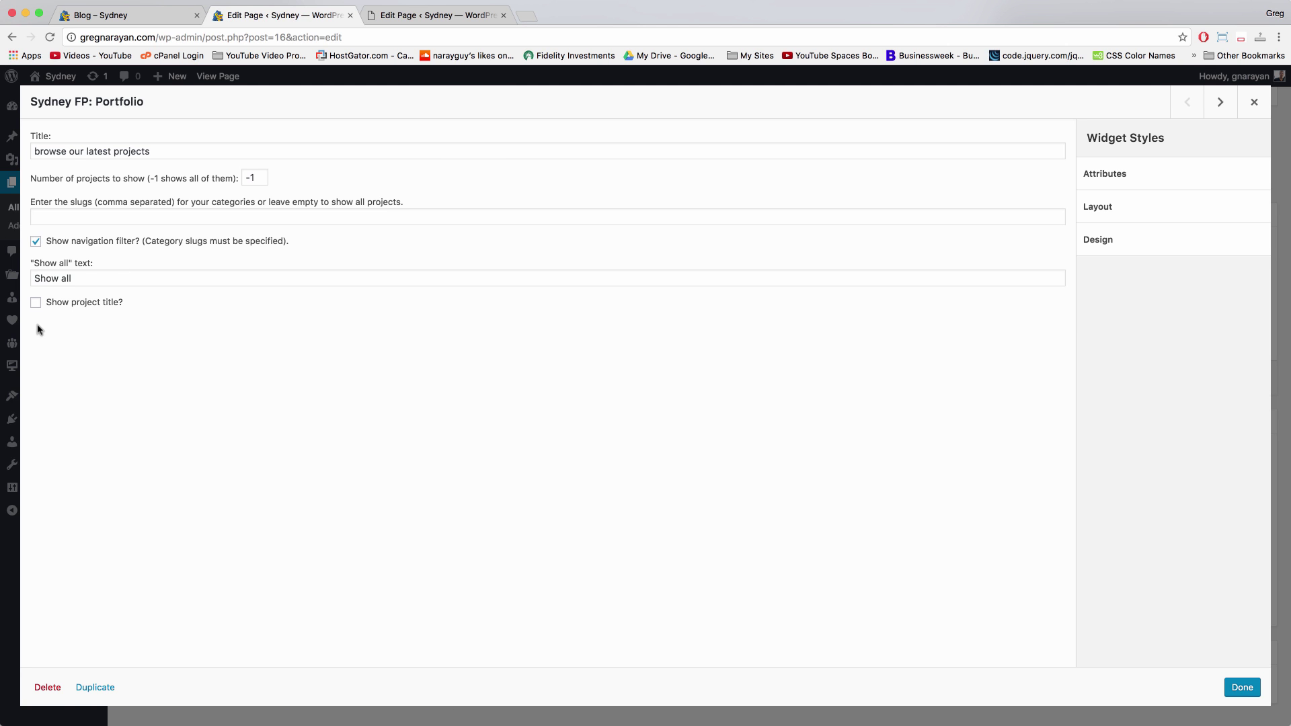
pyautogui.click(88, 219)
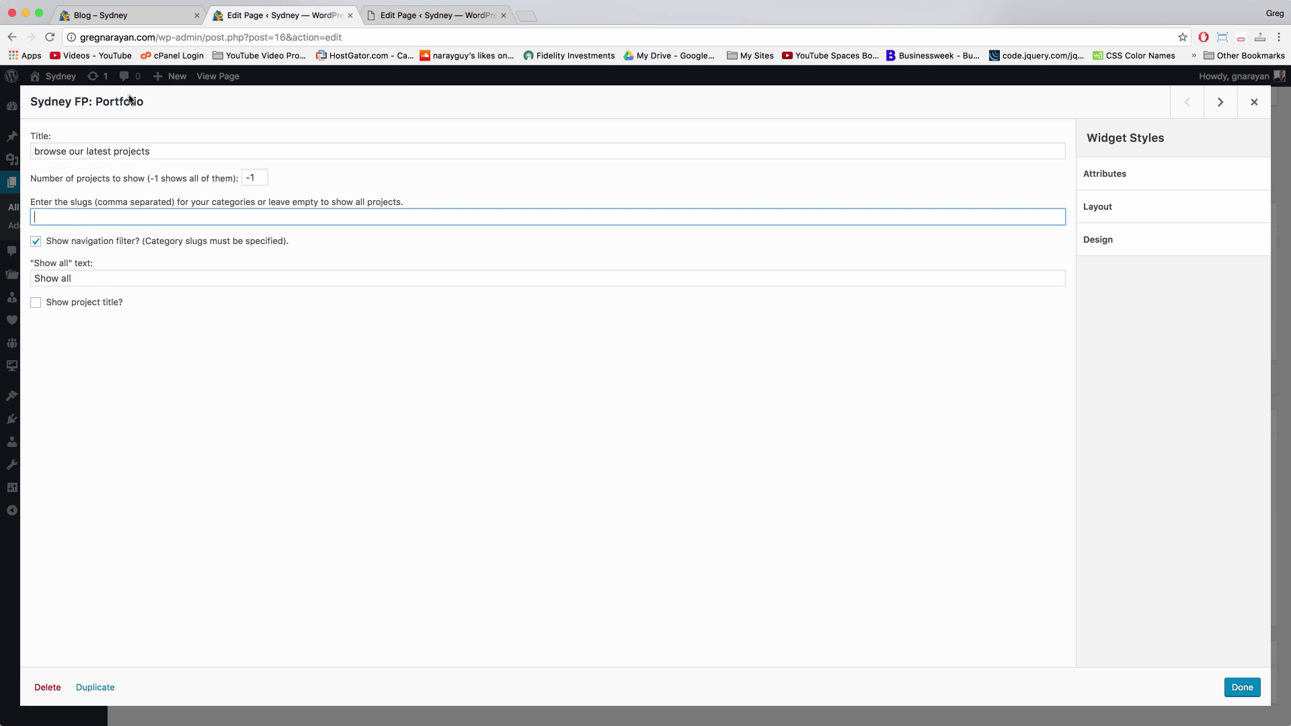
pyautogui.click(1241, 687)
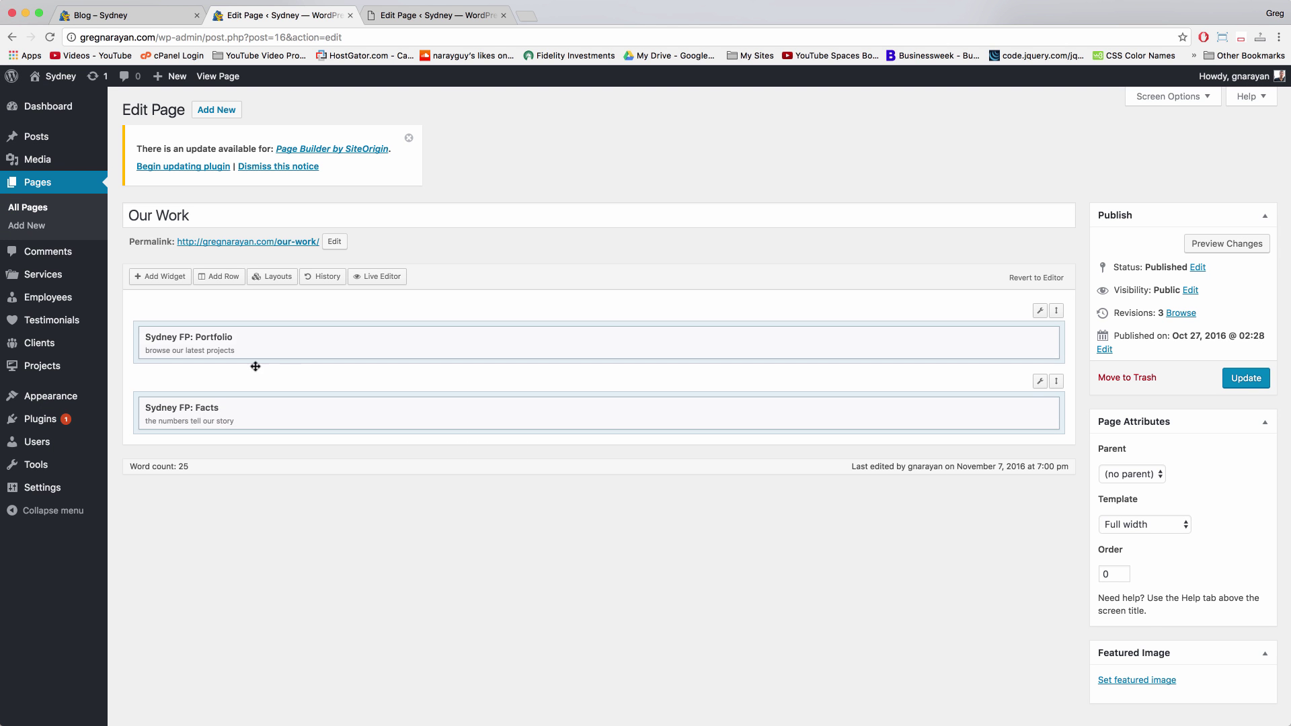
pyautogui.click(227, 78)
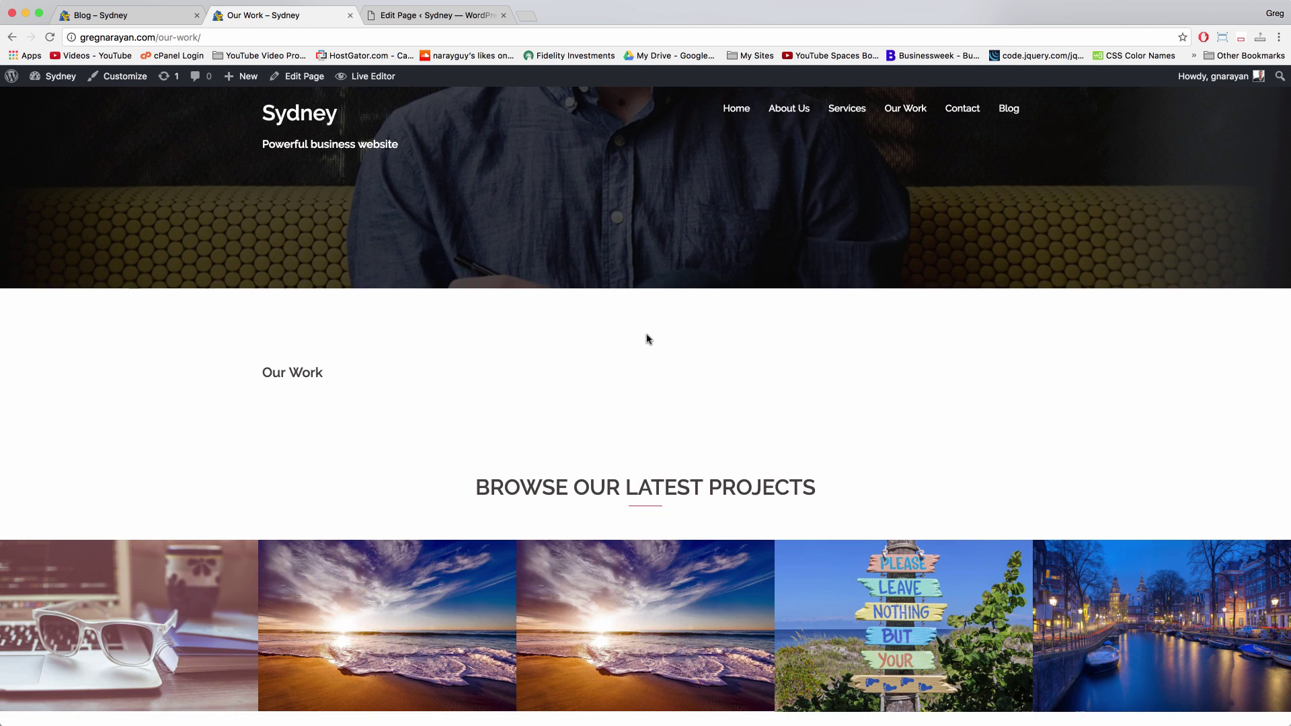
# Look over the whole live Our Work page, including its sections below the project grid
pyautogui.scroll(-3, 633, 339)
pyautogui.scroll(-5, 623, 341)
pyautogui.scroll(8, 622, 341)
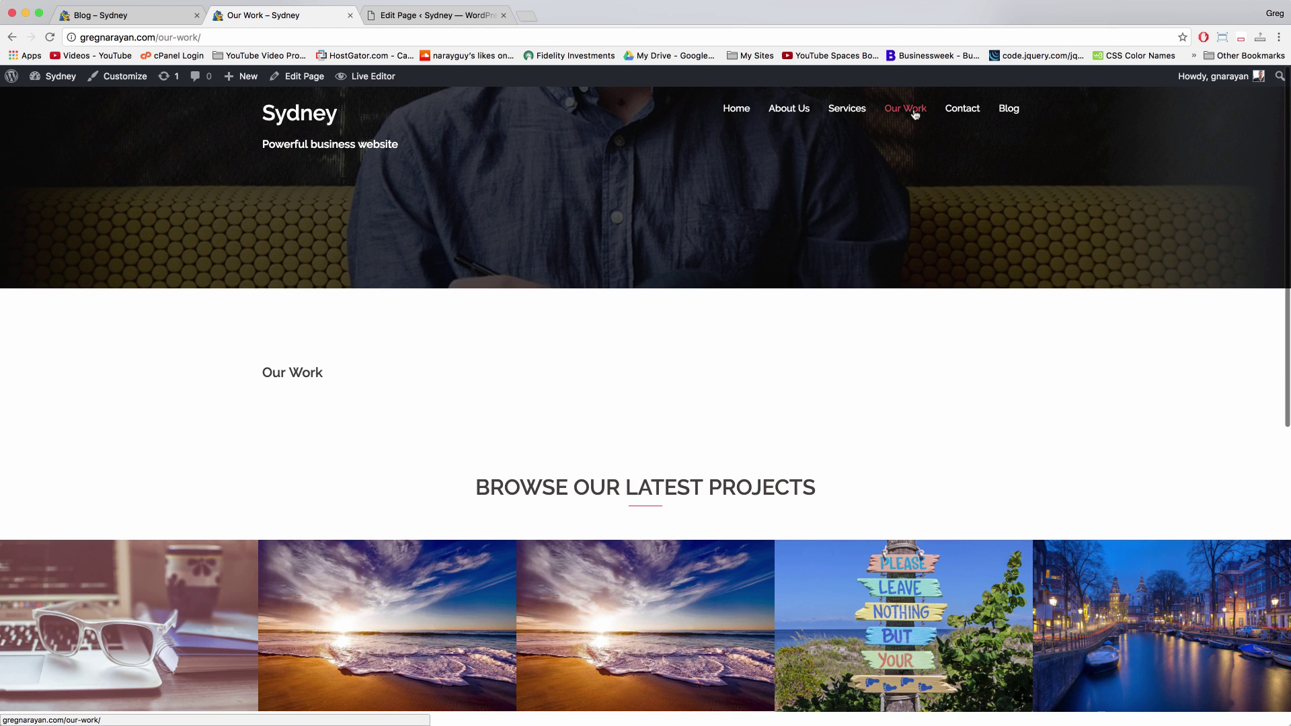
# Review the live Contact Us page, and open it for editing in Page Builder
pyautogui.click(962, 109)
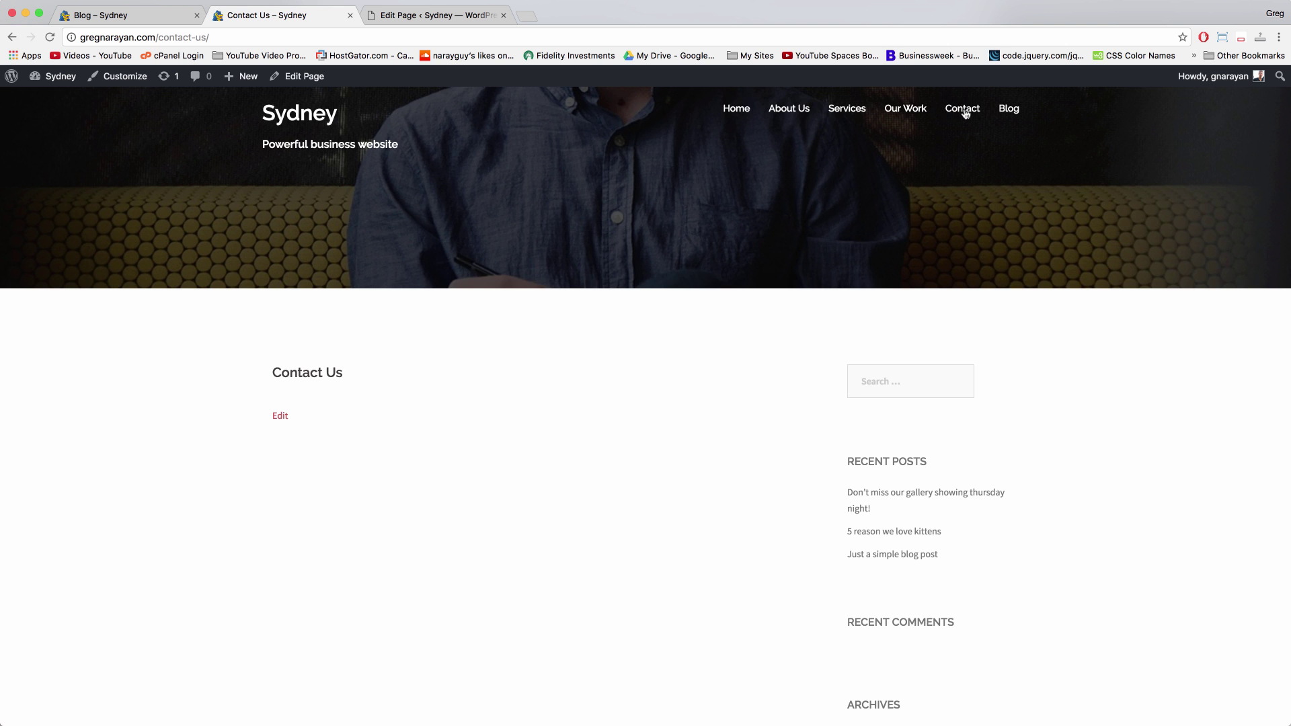
pyautogui.scroll(-6, 595, 281)
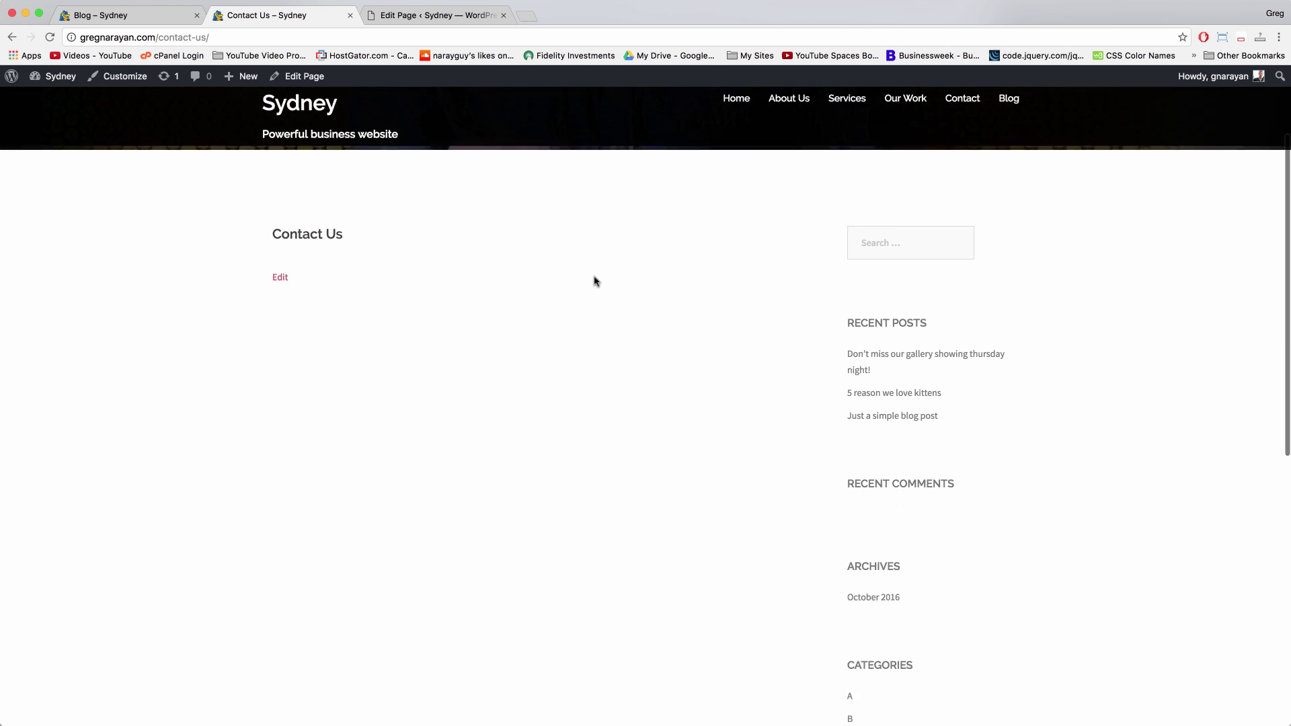
pyautogui.scroll(7, 595, 281)
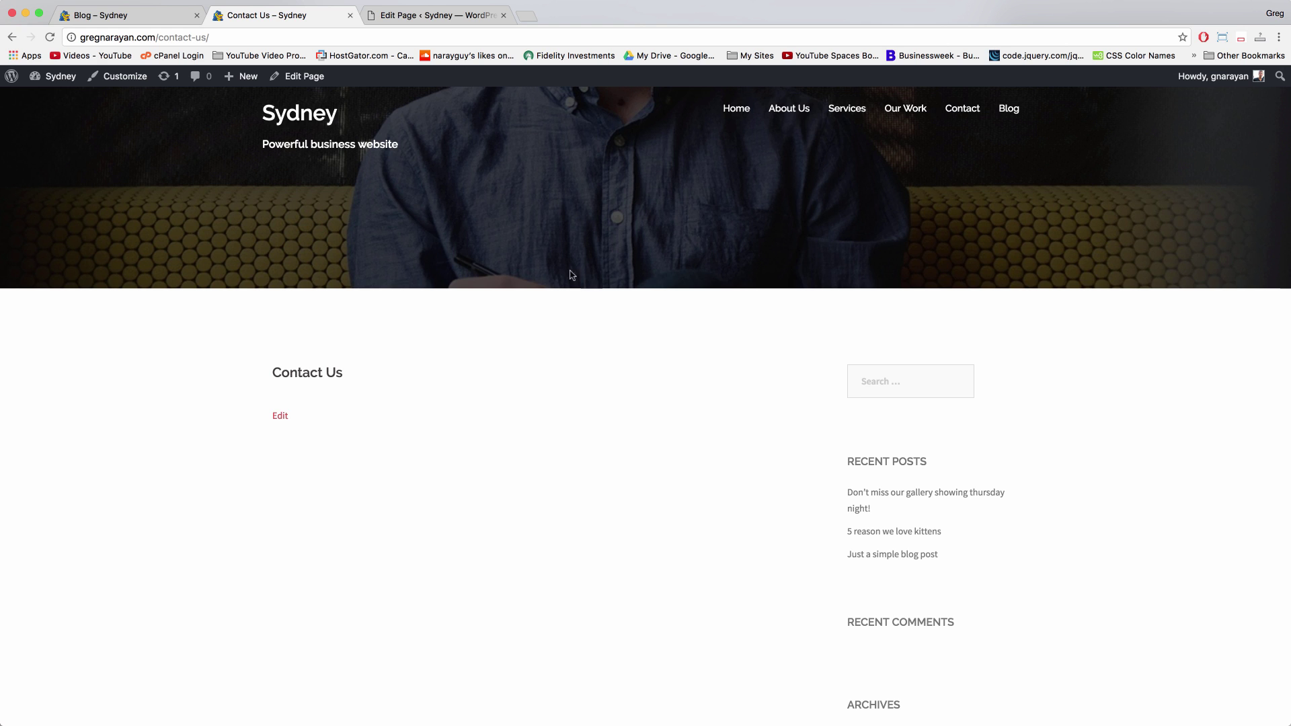
pyautogui.click(303, 77)
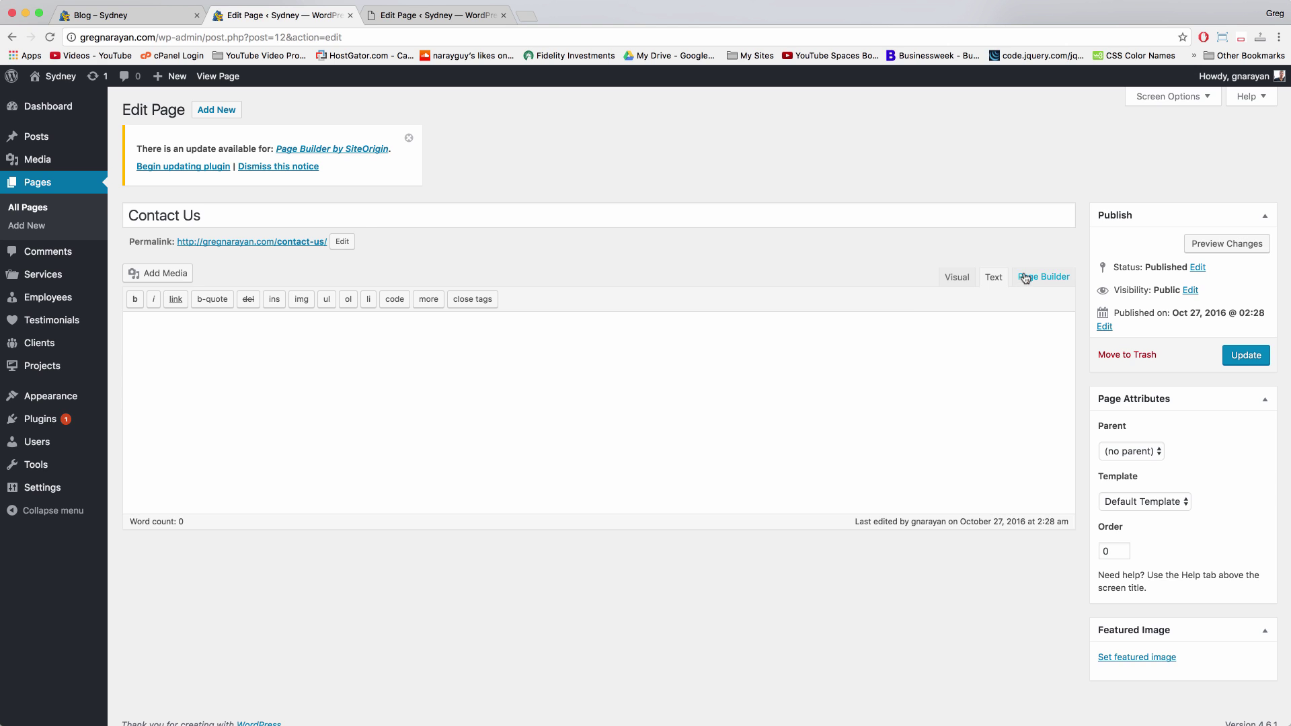
pyautogui.click(1022, 278)
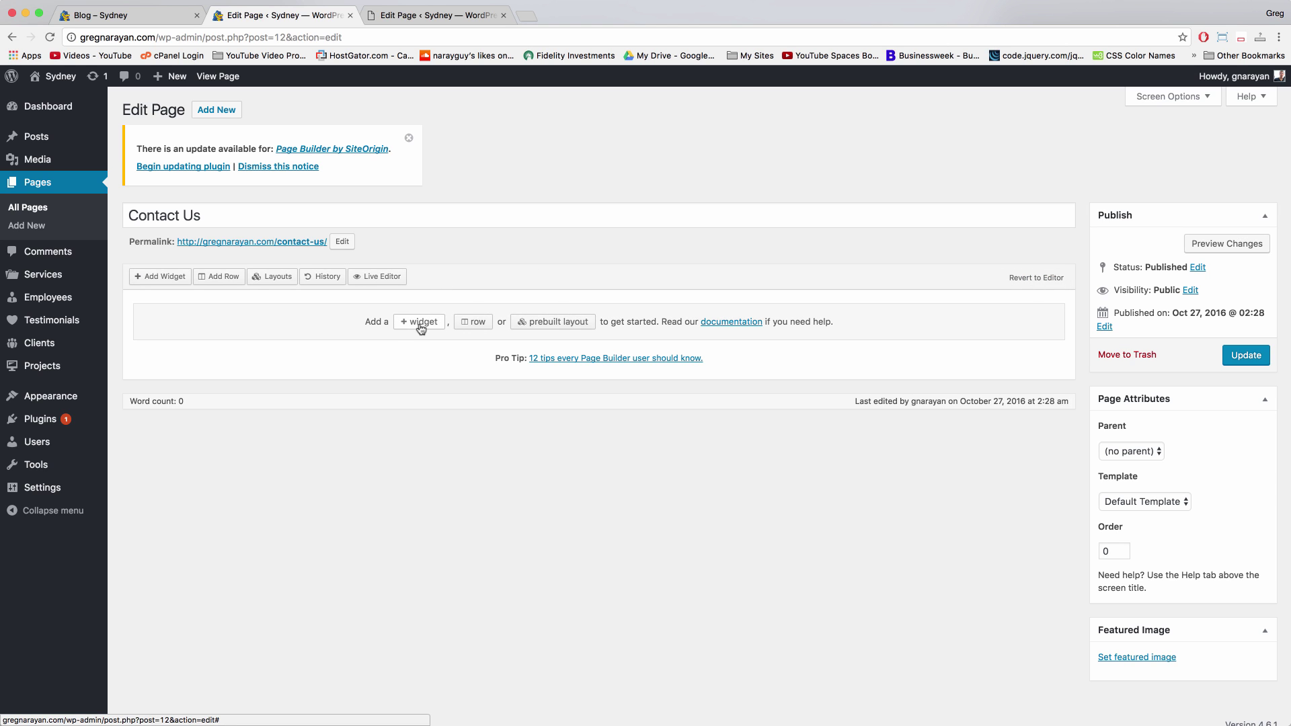
# Insert an even two-column row, add a Sydney: Contact info widget to its first column, and open the widget for editing
pyautogui.click(475, 325)
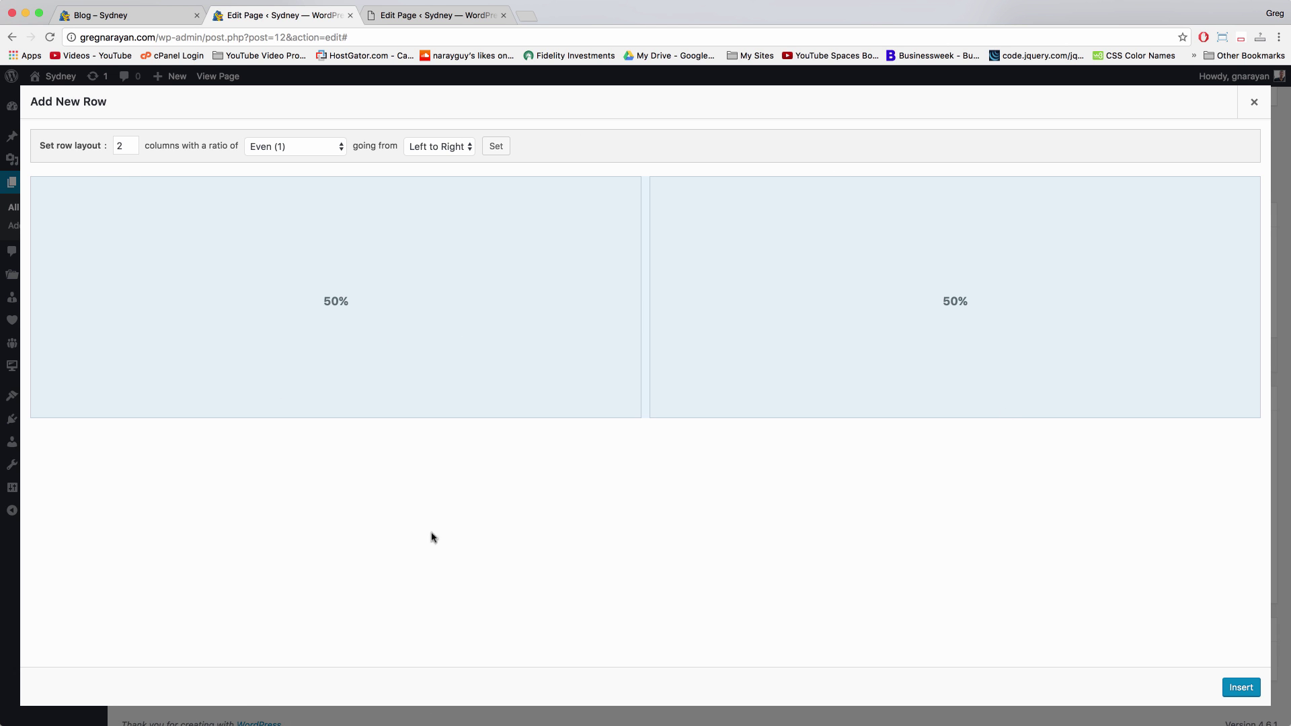
pyautogui.click(1242, 689)
pyautogui.click(365, 343)
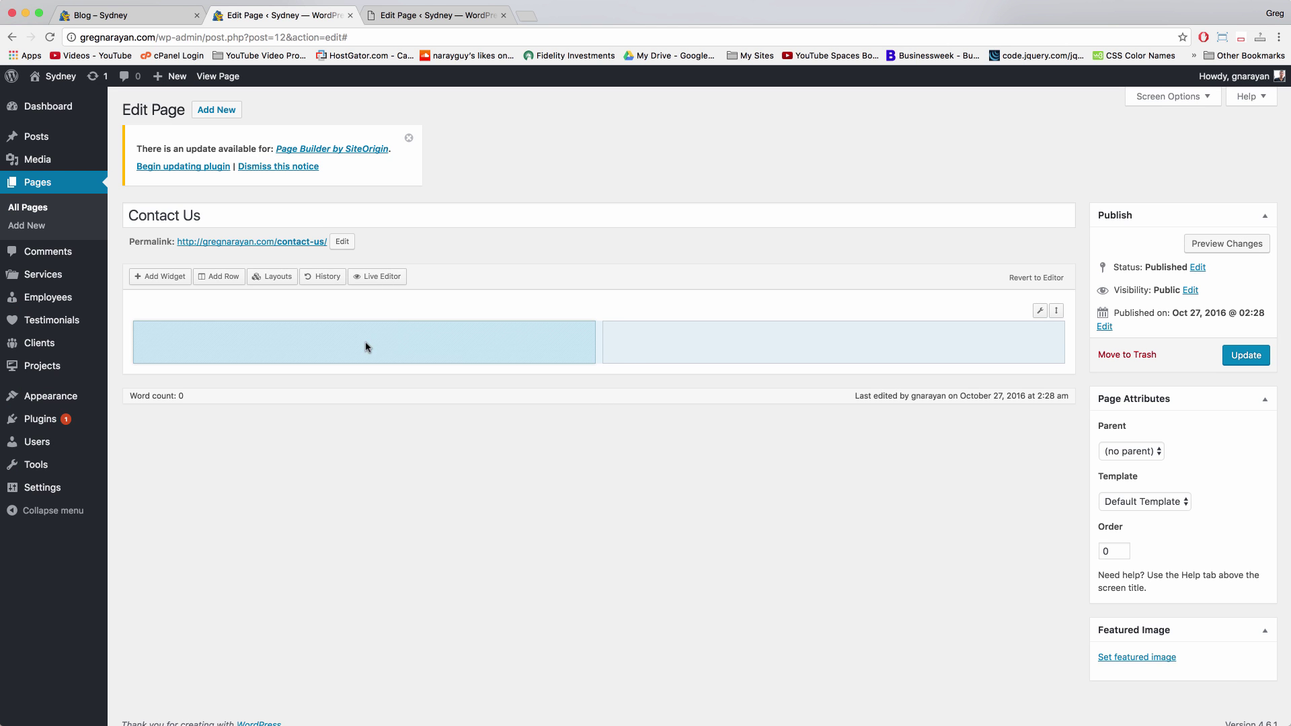
pyautogui.click(148, 277)
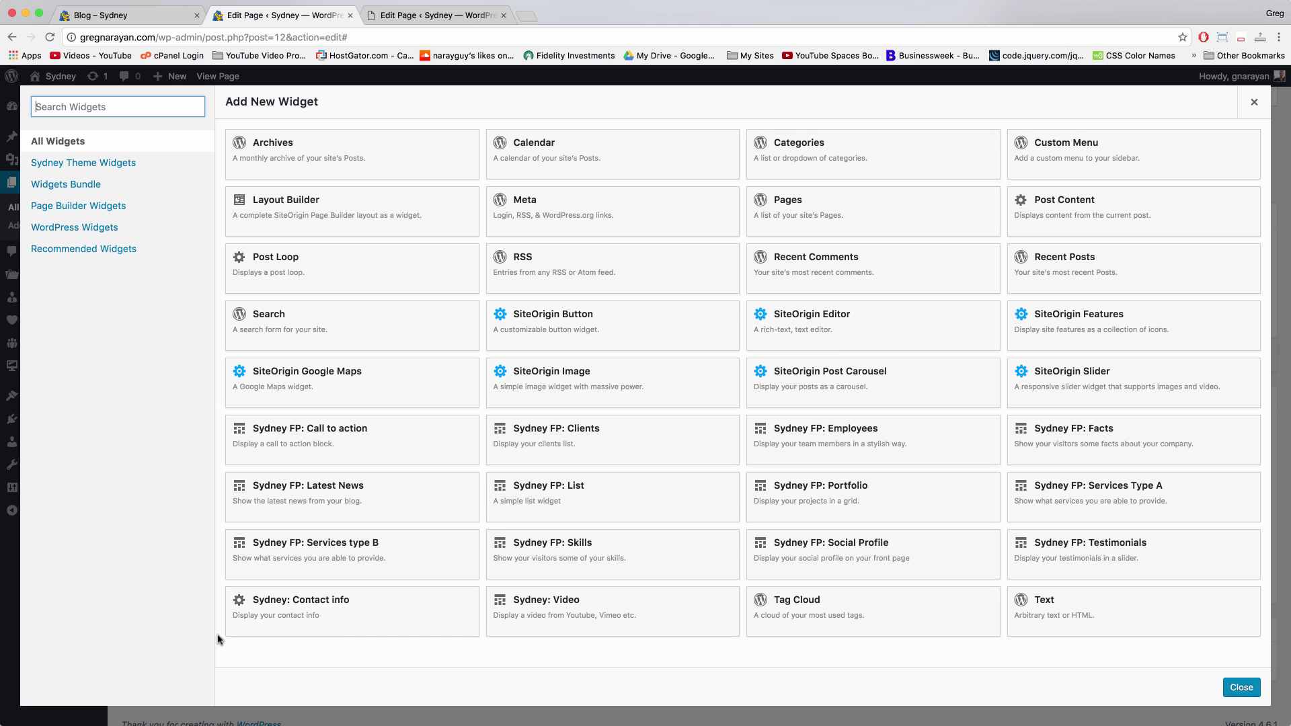
pyautogui.click(368, 611)
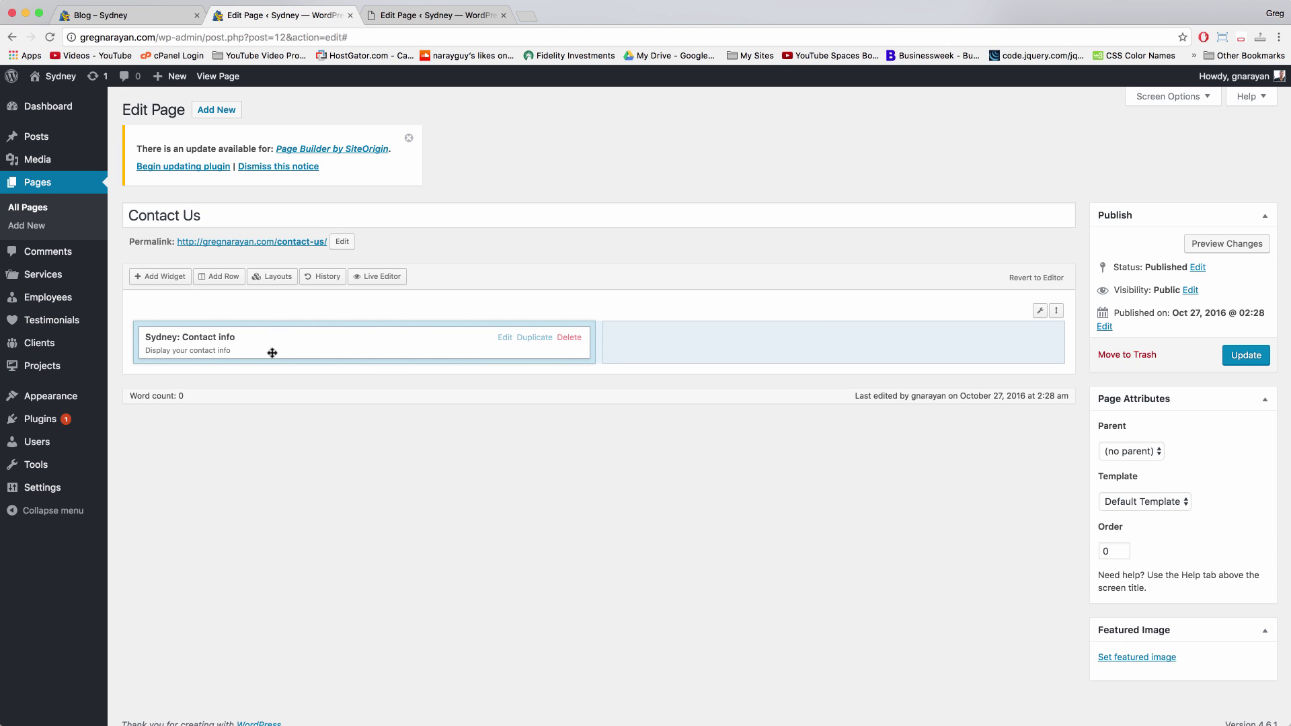
pyautogui.click(368, 340)
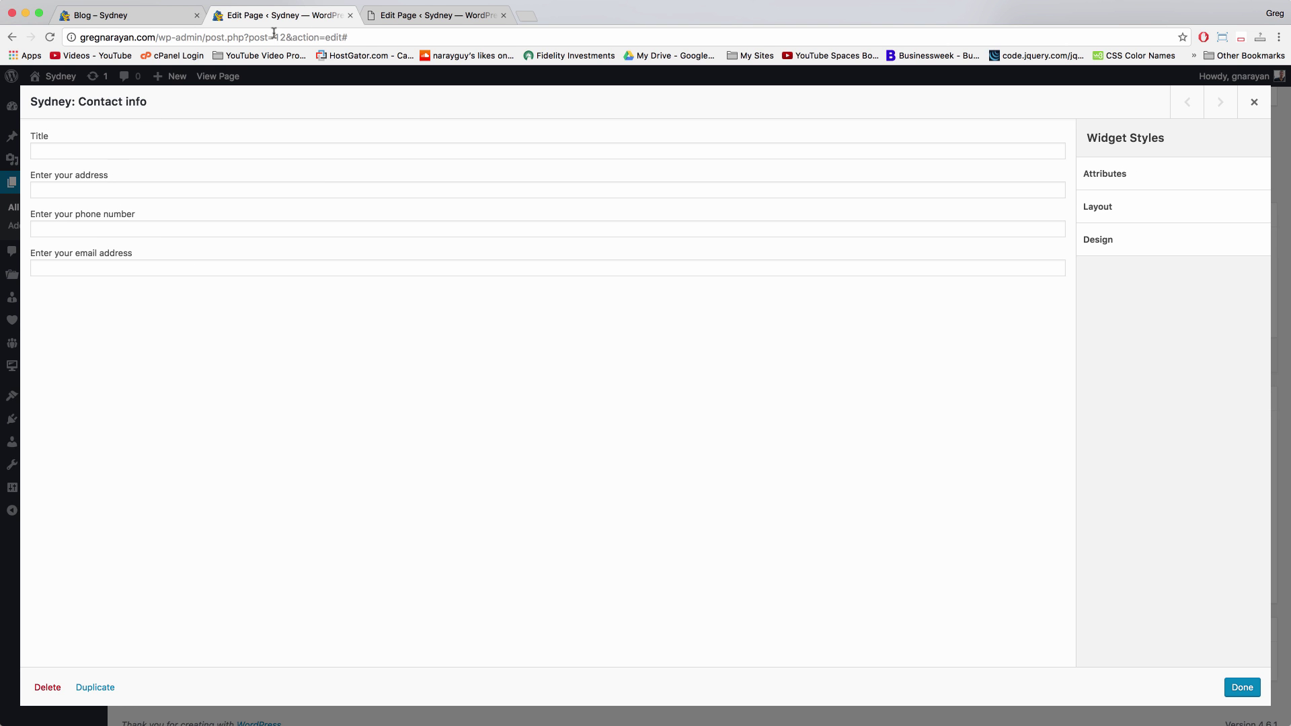
# Open the Contact page on the demo site just-a-demo.com and copy the business address under Get in Touch
pyautogui.click(426, 17)
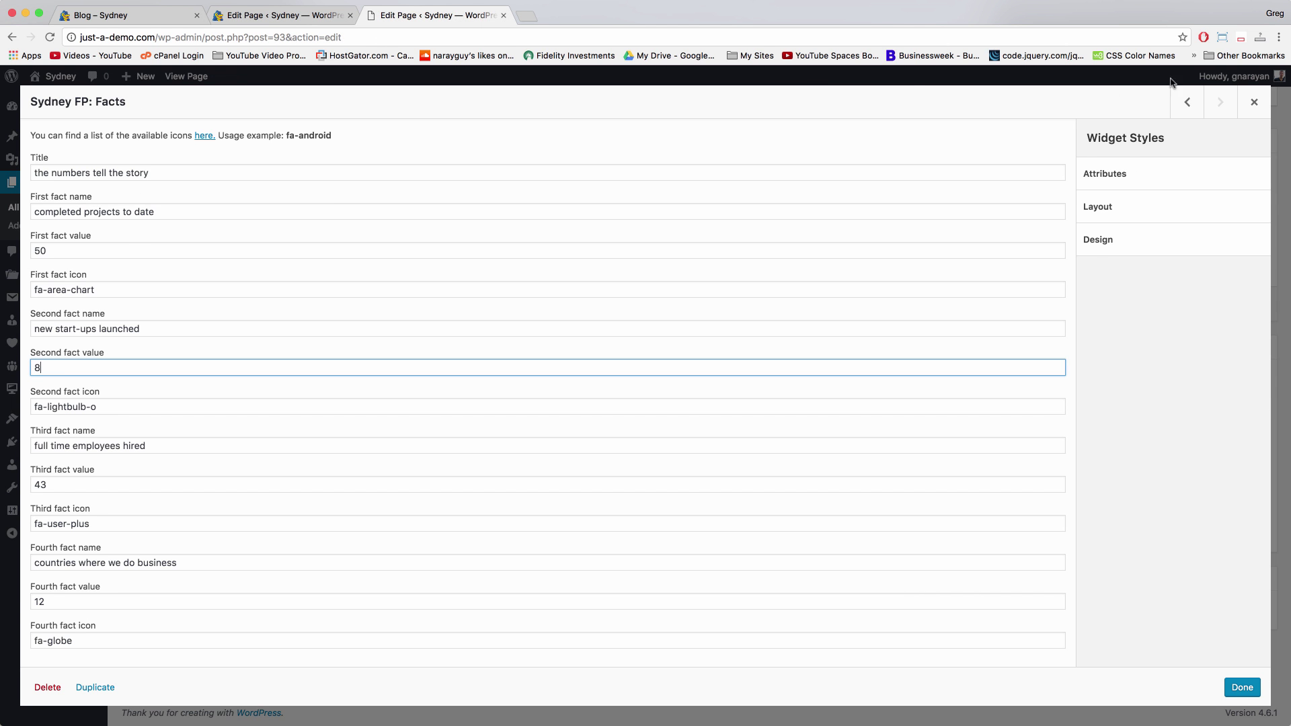
pyautogui.click(1245, 100)
pyautogui.click(192, 74)
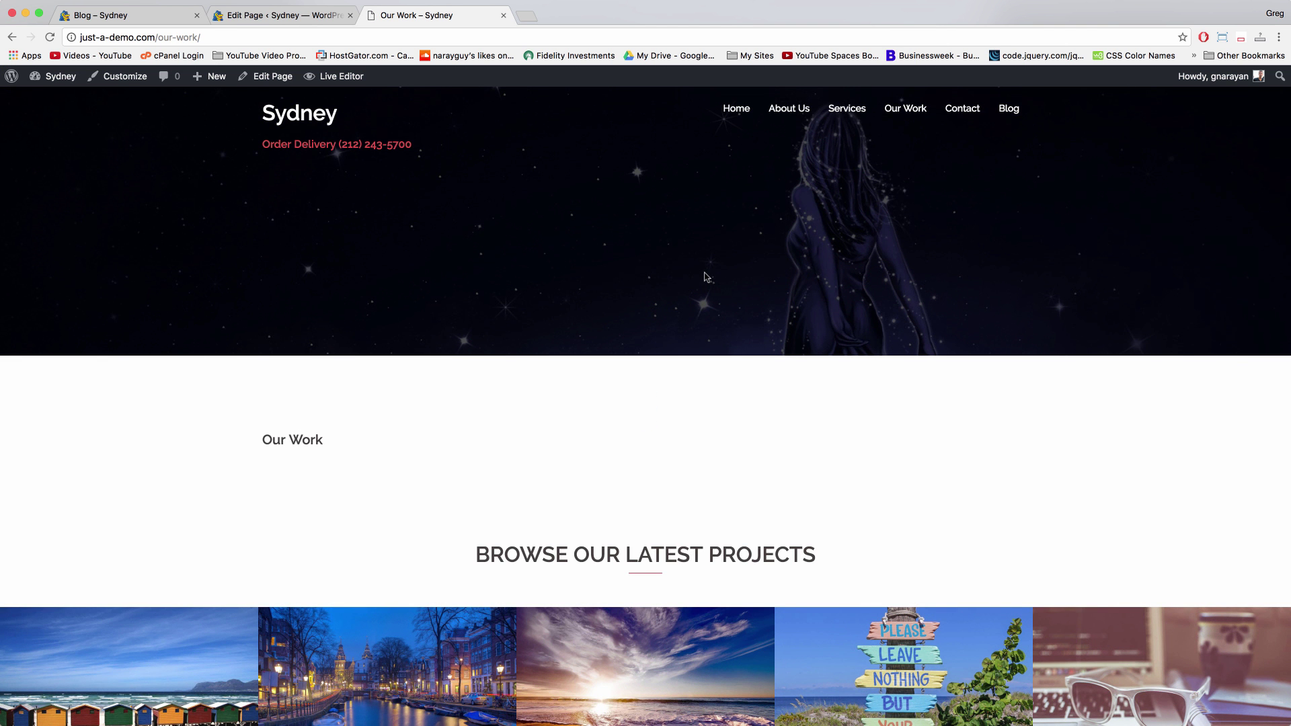
pyautogui.click(961, 110)
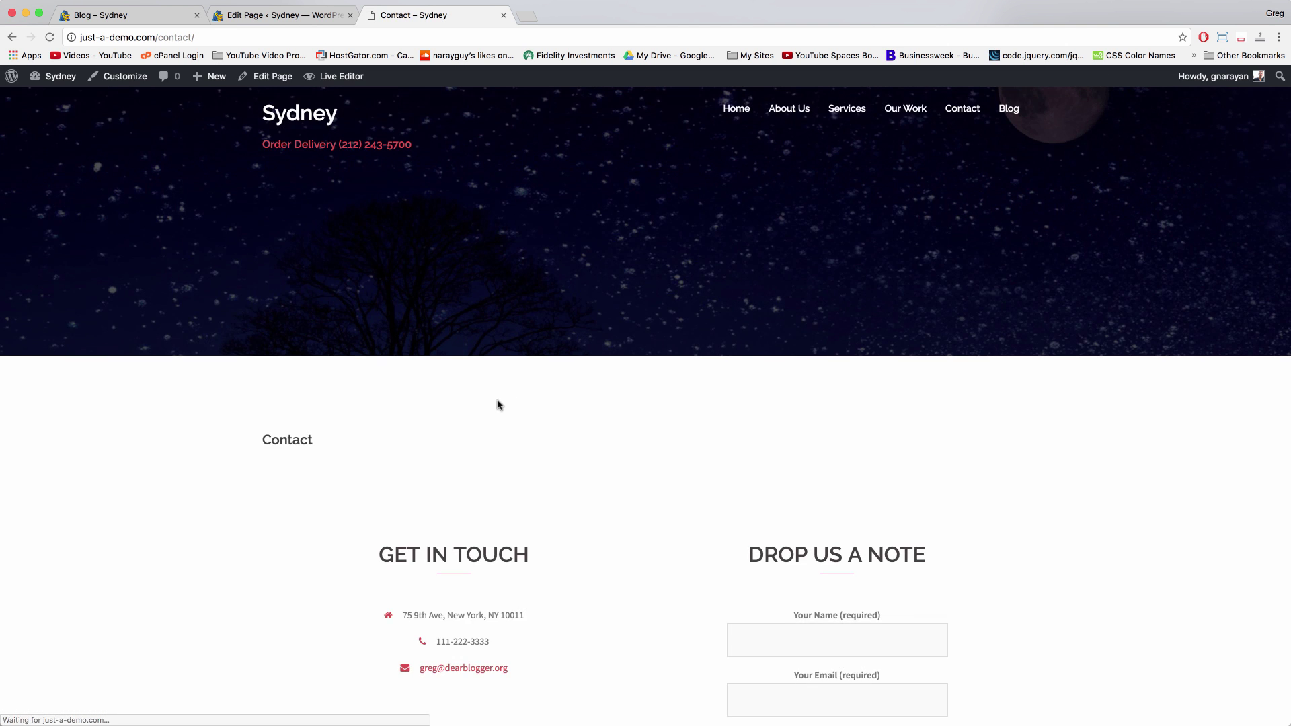
pyautogui.scroll(-5, 499, 405)
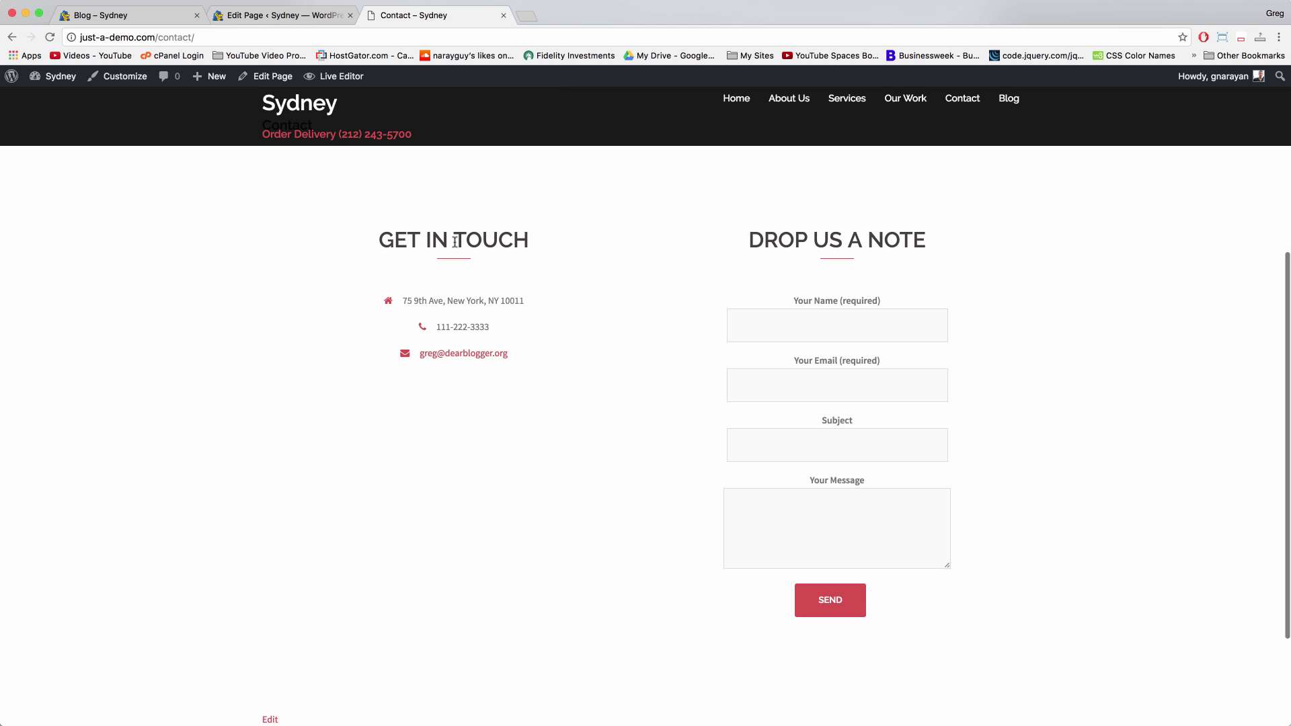
pyautogui.moveTo(525, 300); pyautogui.dragTo(407, 299)
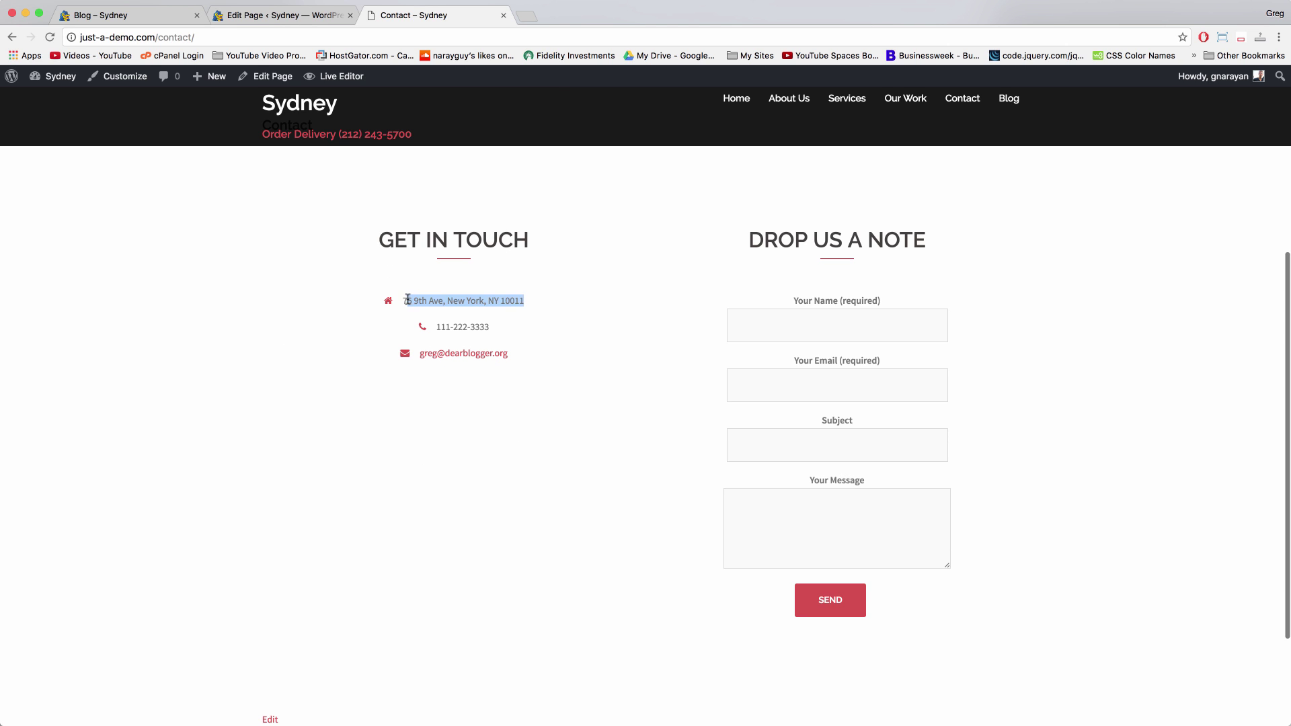
pyautogui.rightClick(416, 301)
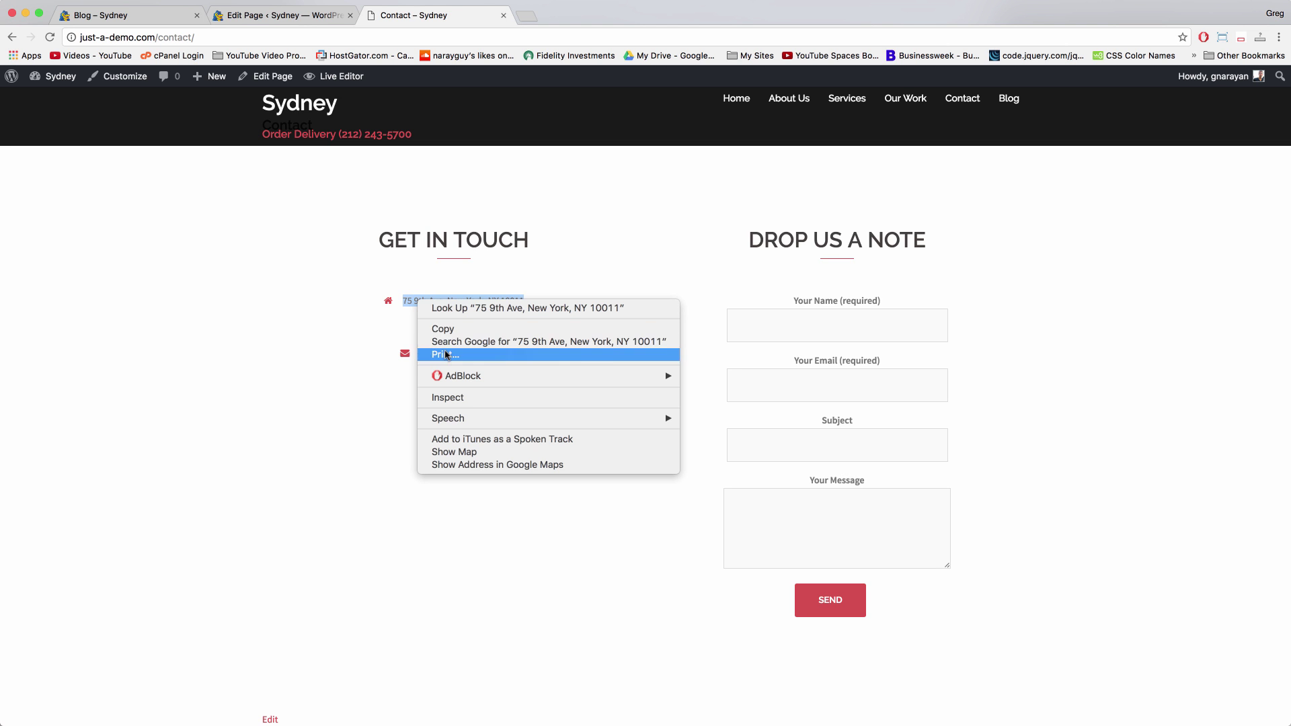
pyautogui.click(440, 331)
pyautogui.click(554, 407)
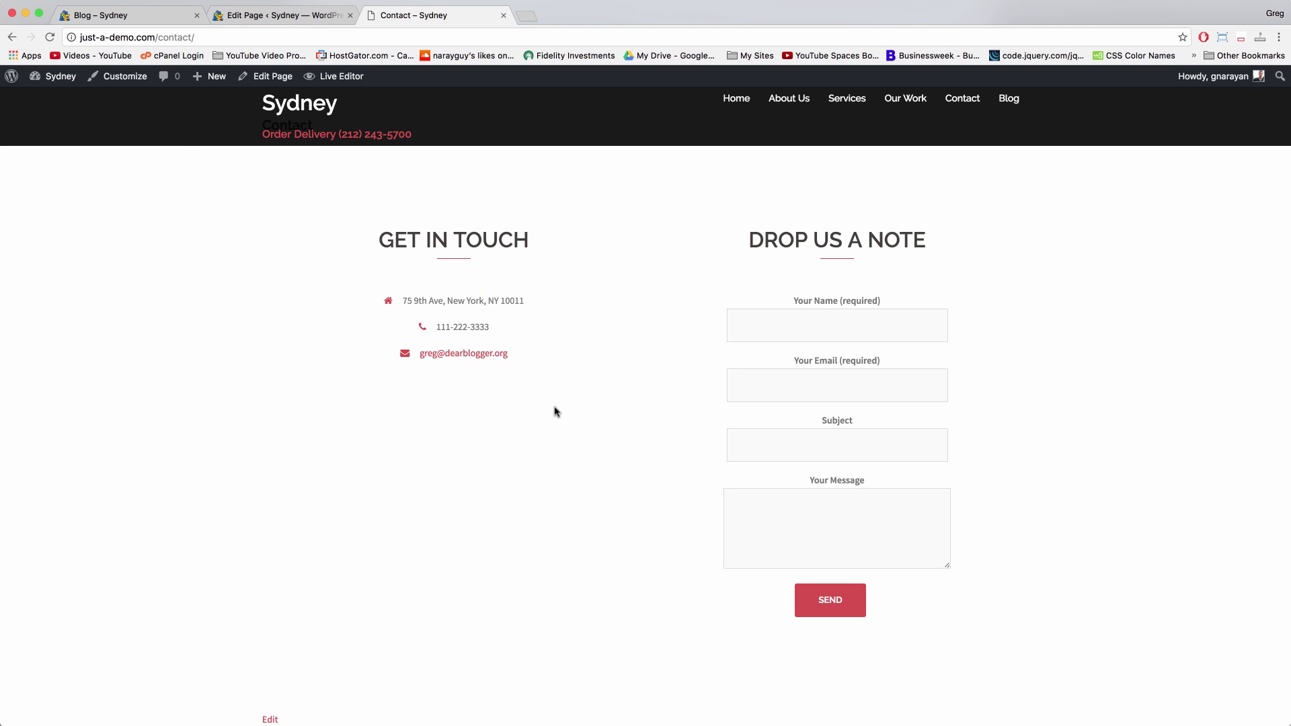
# Title the Contact info widget "get in touch" and paste the copied business address into its address field
pyautogui.click(278, 17)
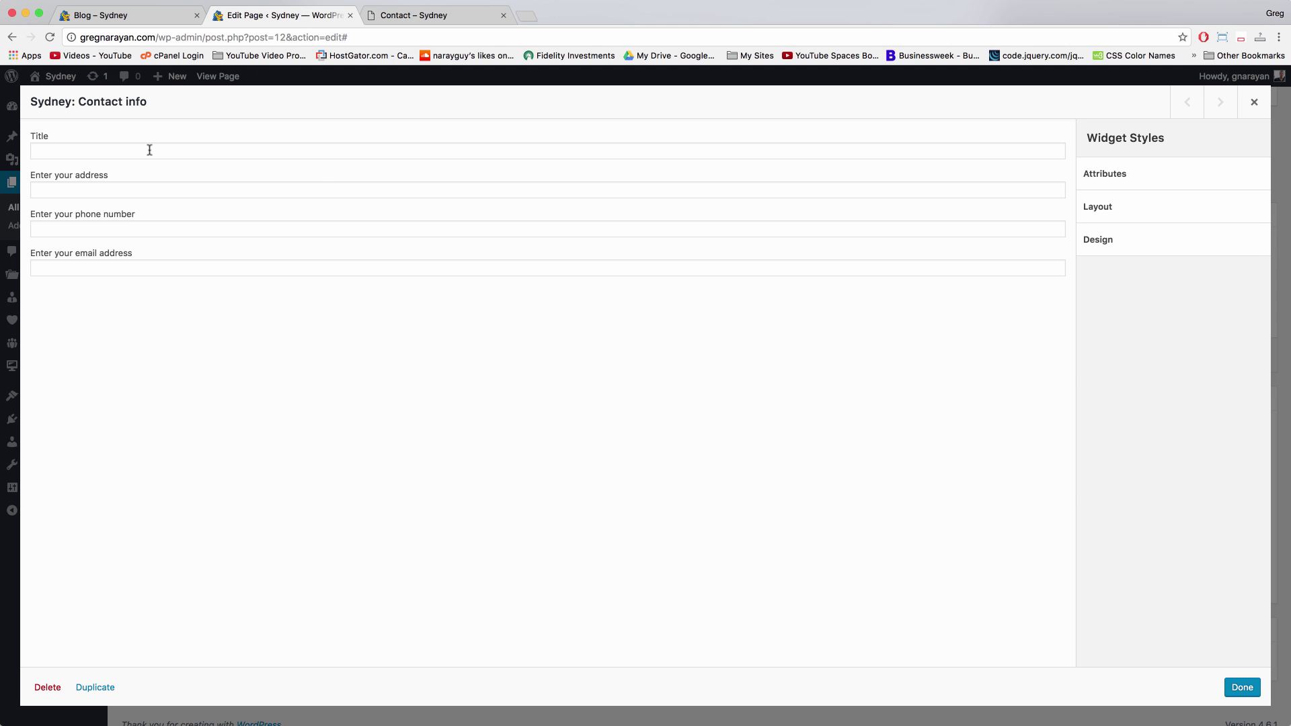
pyautogui.click(149, 150)
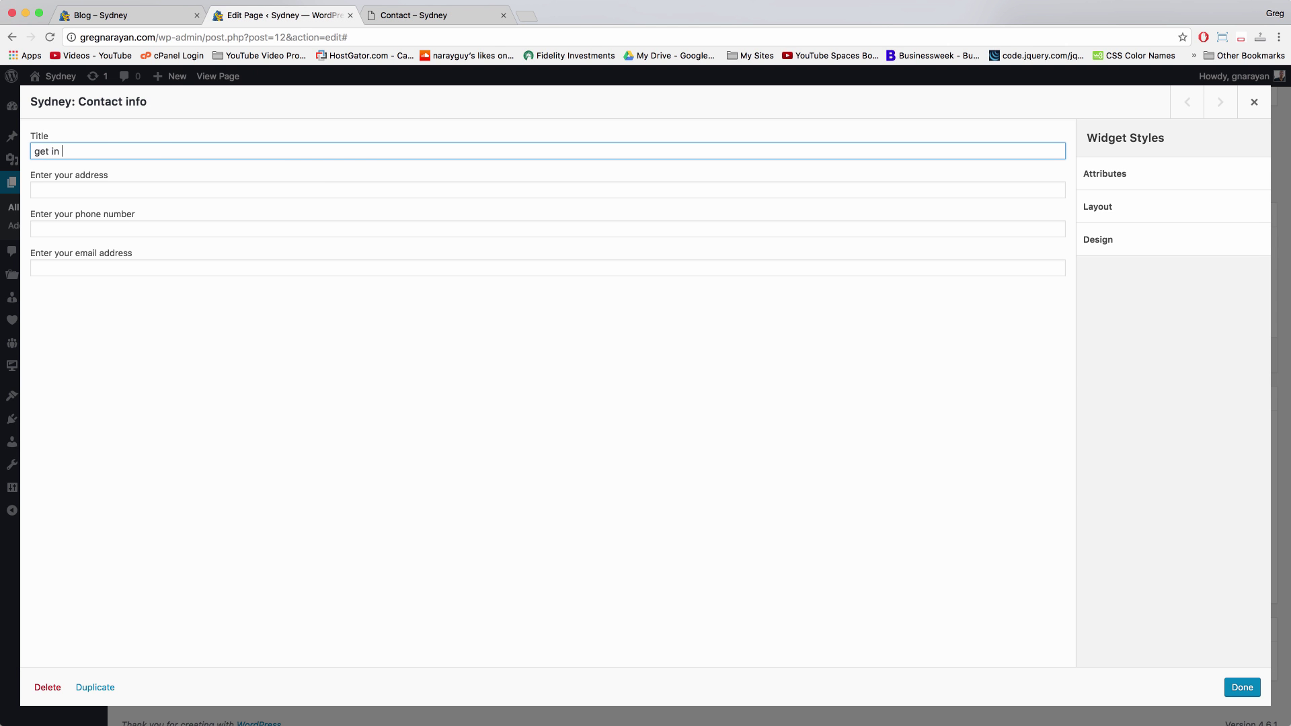
pyautogui.click(40, 190)
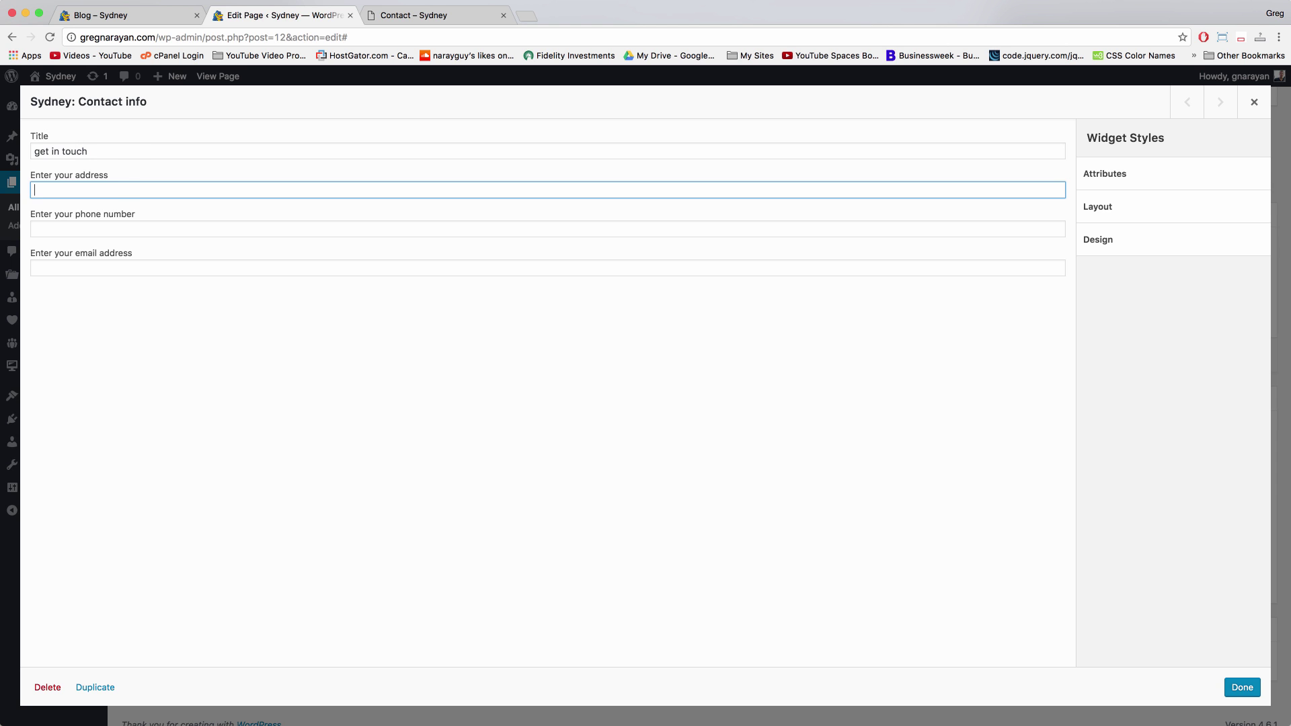
pyautogui.rightClick(117, 193)
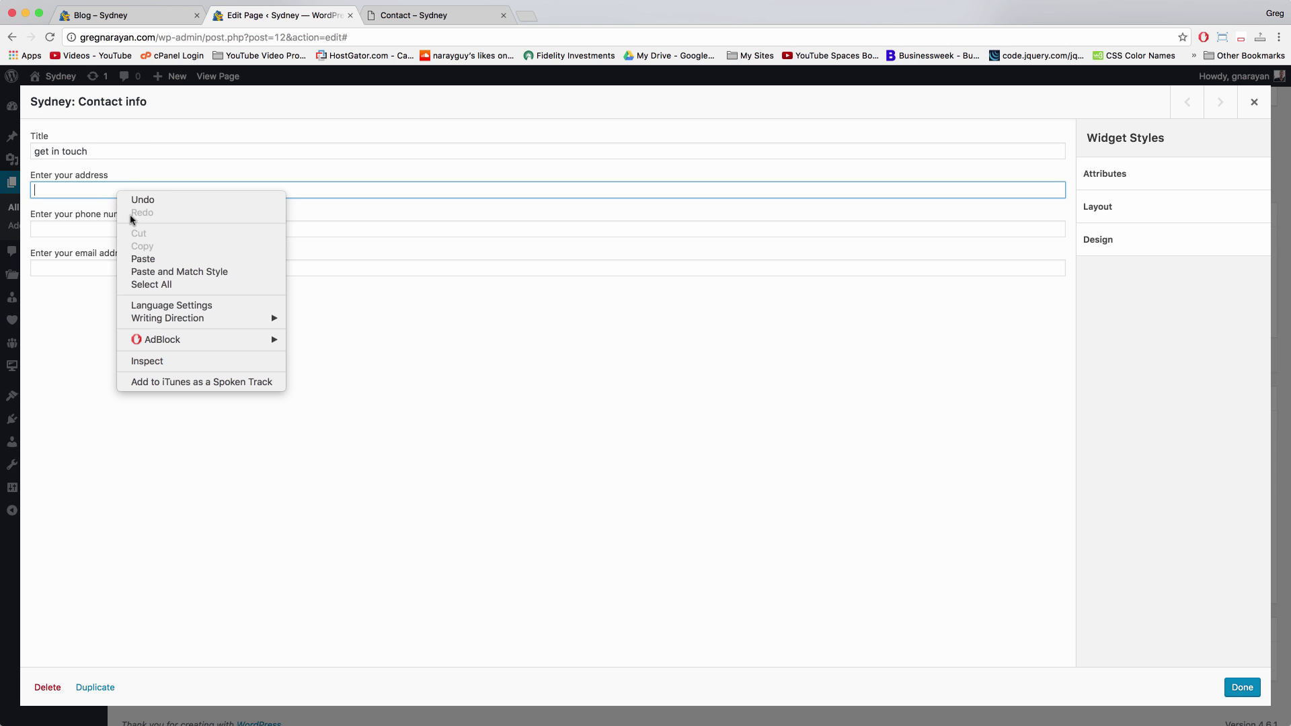
pyautogui.click(128, 261)
# Enter the phone number and email address from the demo Contact page and finish editing the Contact info widget
pyautogui.click(51, 227)
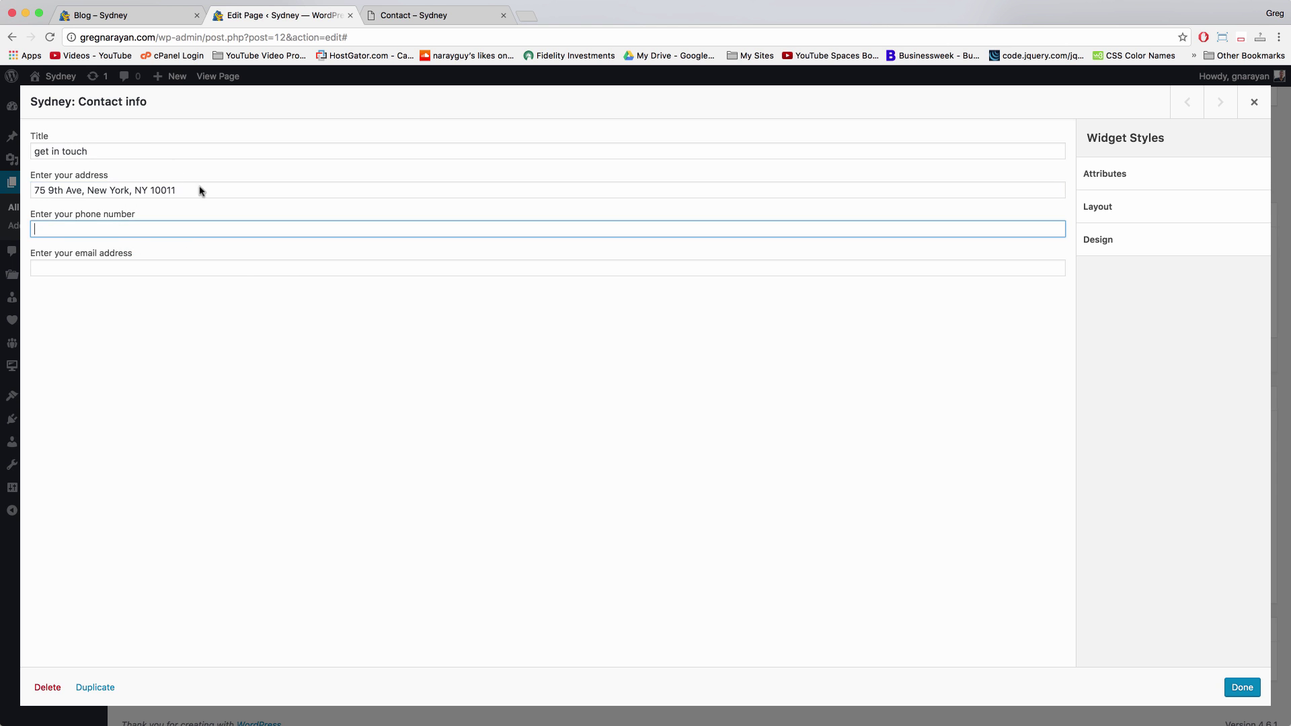
pyautogui.click(435, 14)
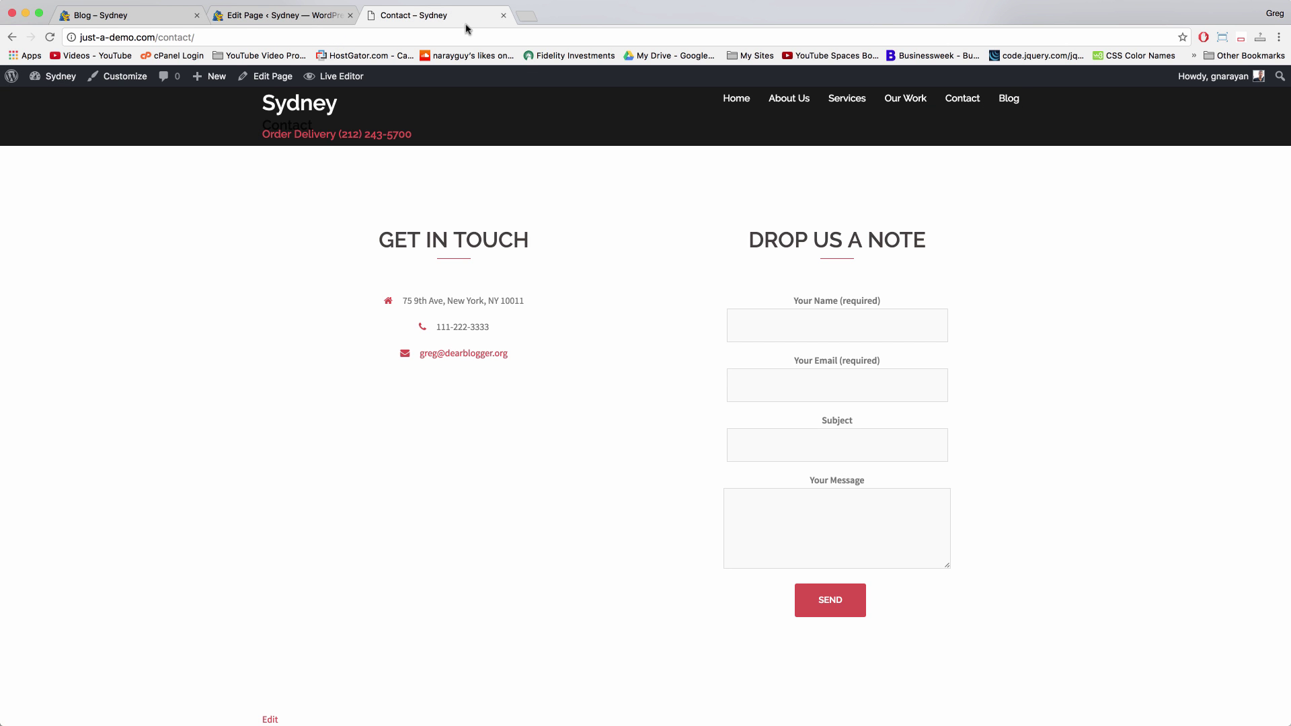
pyautogui.click(262, 16)
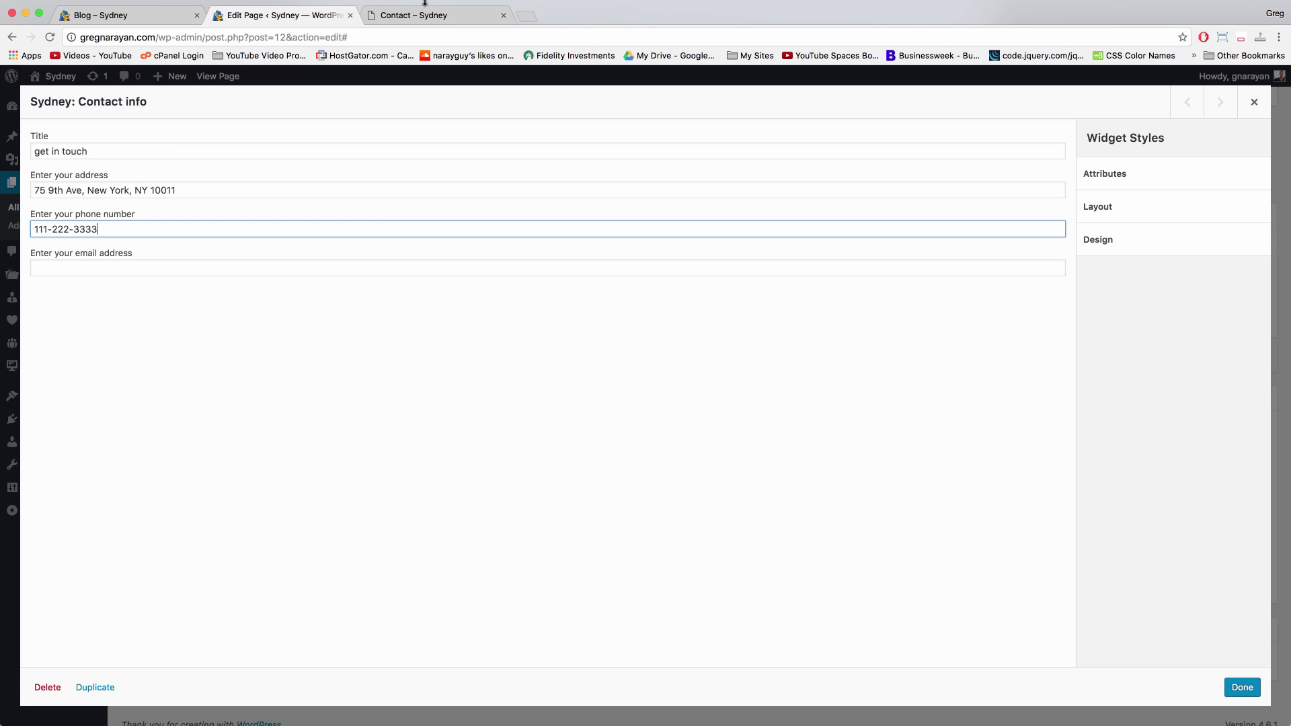
pyautogui.click(448, 15)
pyautogui.click(259, 16)
pyautogui.click(83, 272)
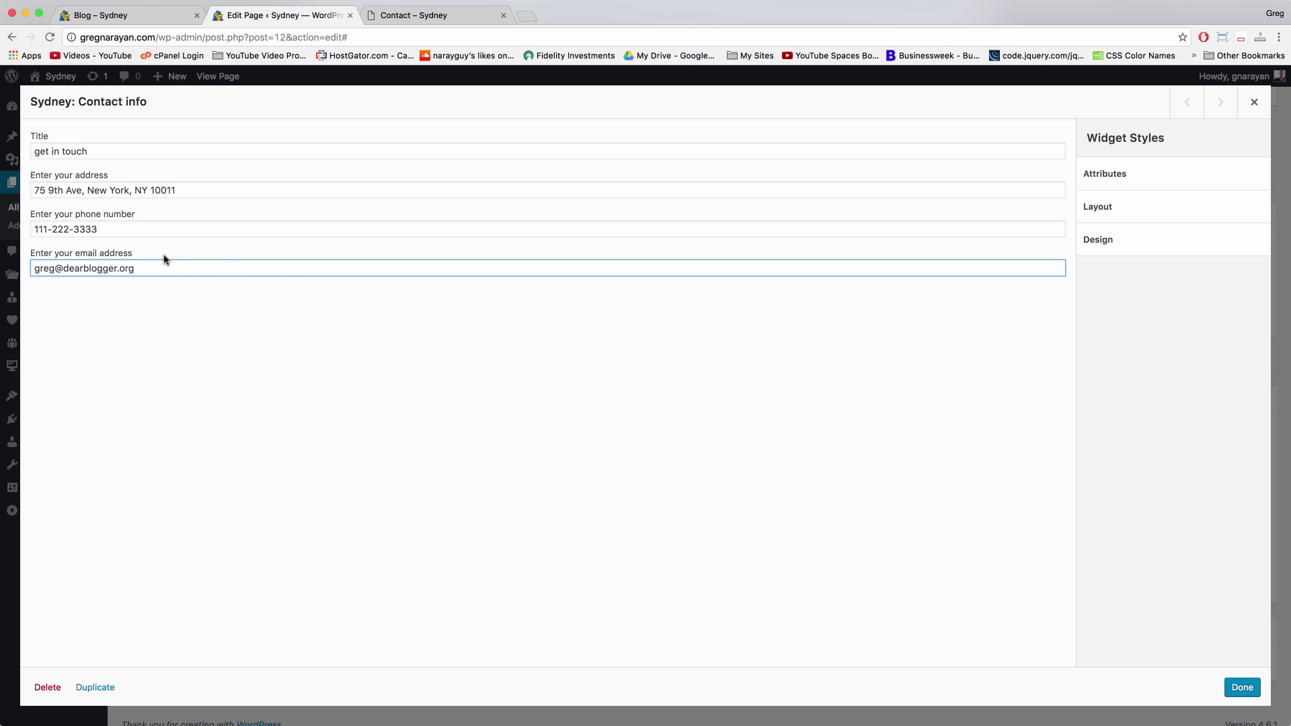
pyautogui.click(462, 13)
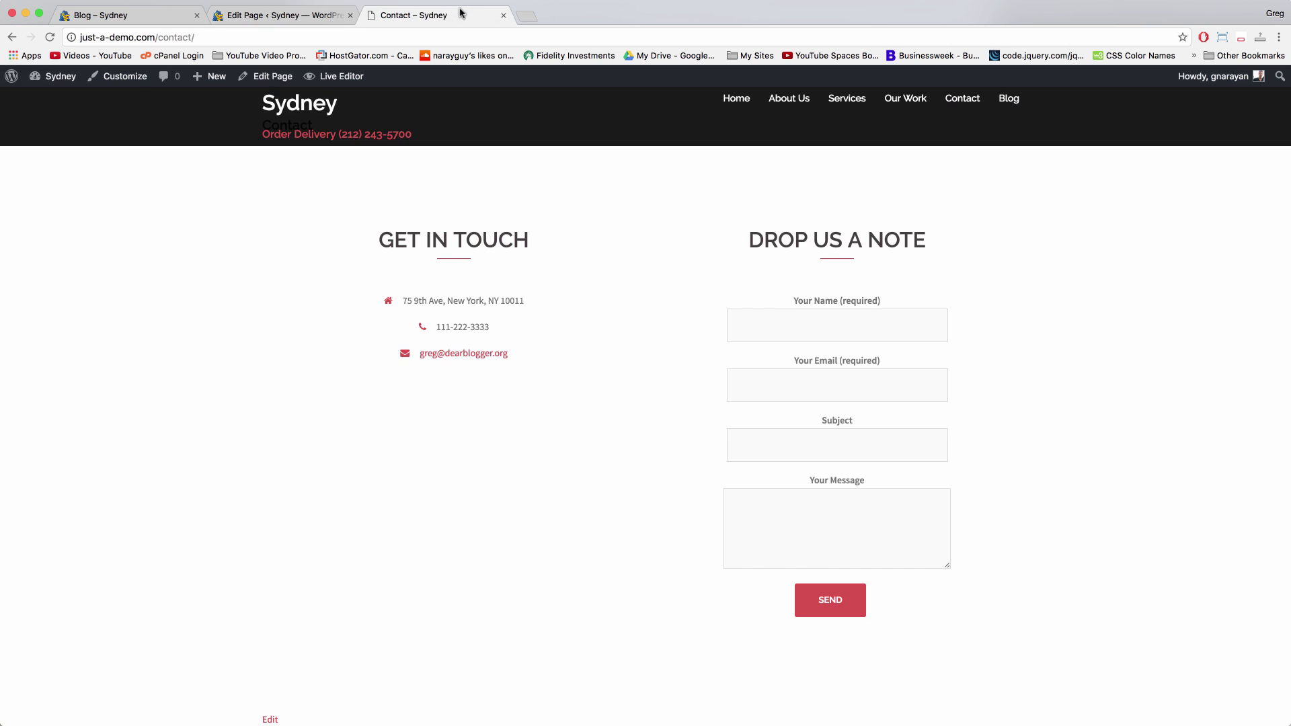
pyautogui.click(296, 20)
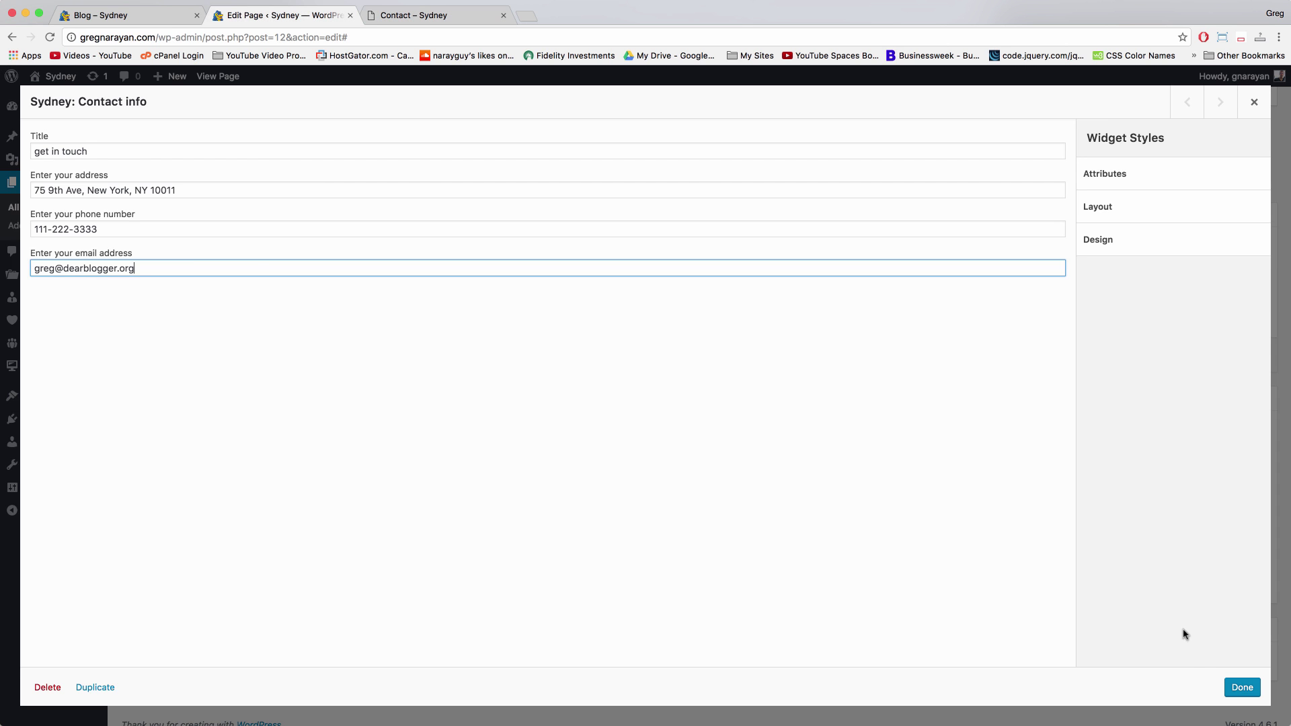
pyautogui.click(1248, 693)
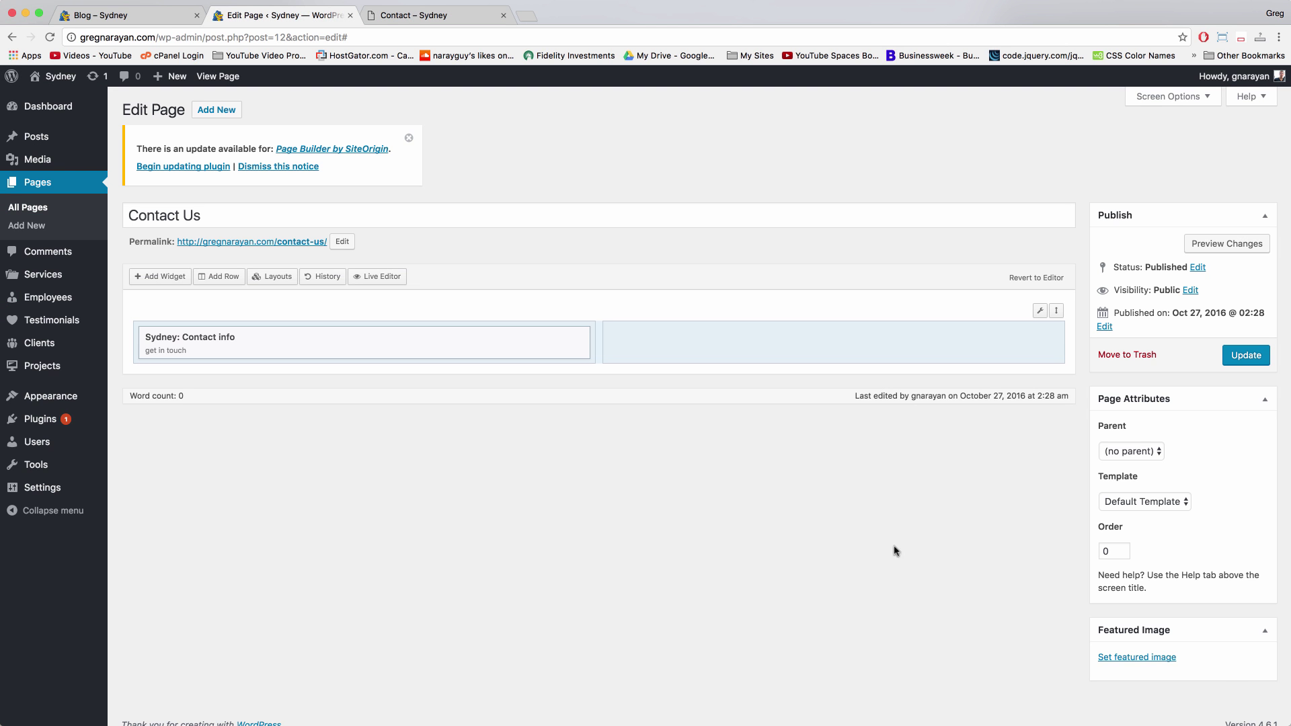
# Update the Contact Us page and compare its live contact section with the demo site's Contact page
pyautogui.click(1248, 360)
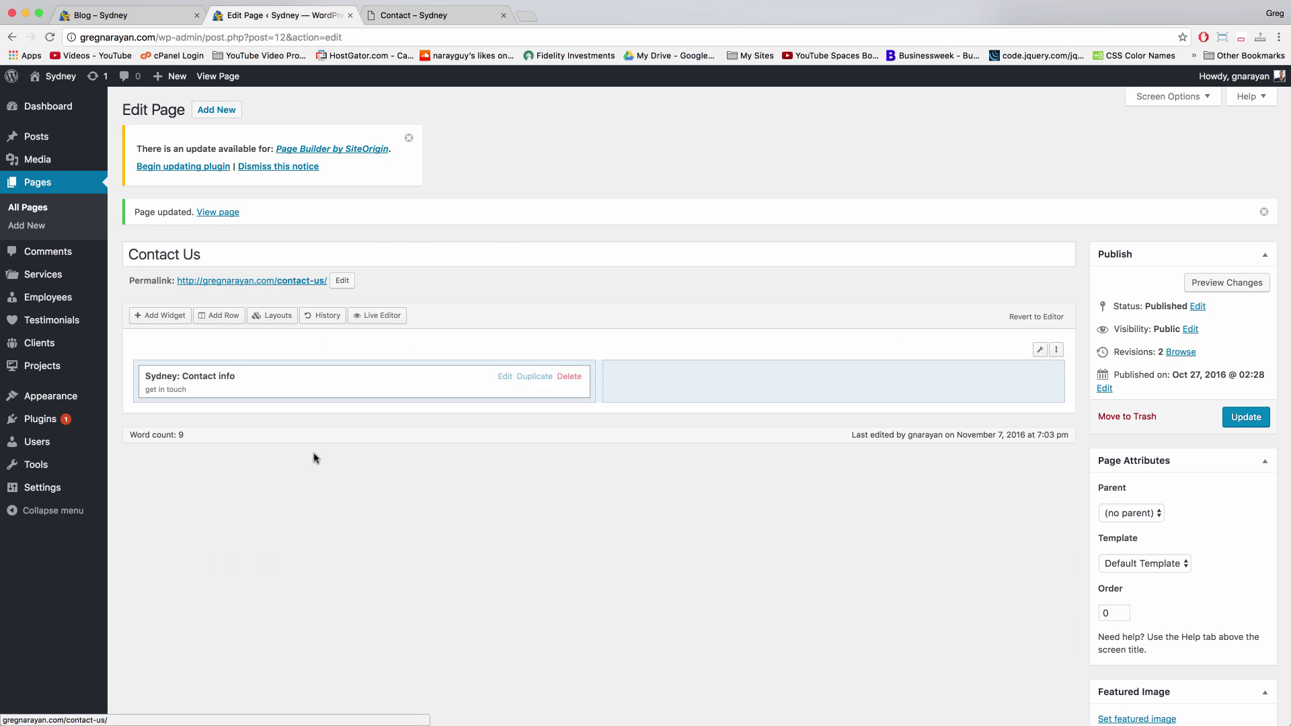
pyautogui.click(212, 75)
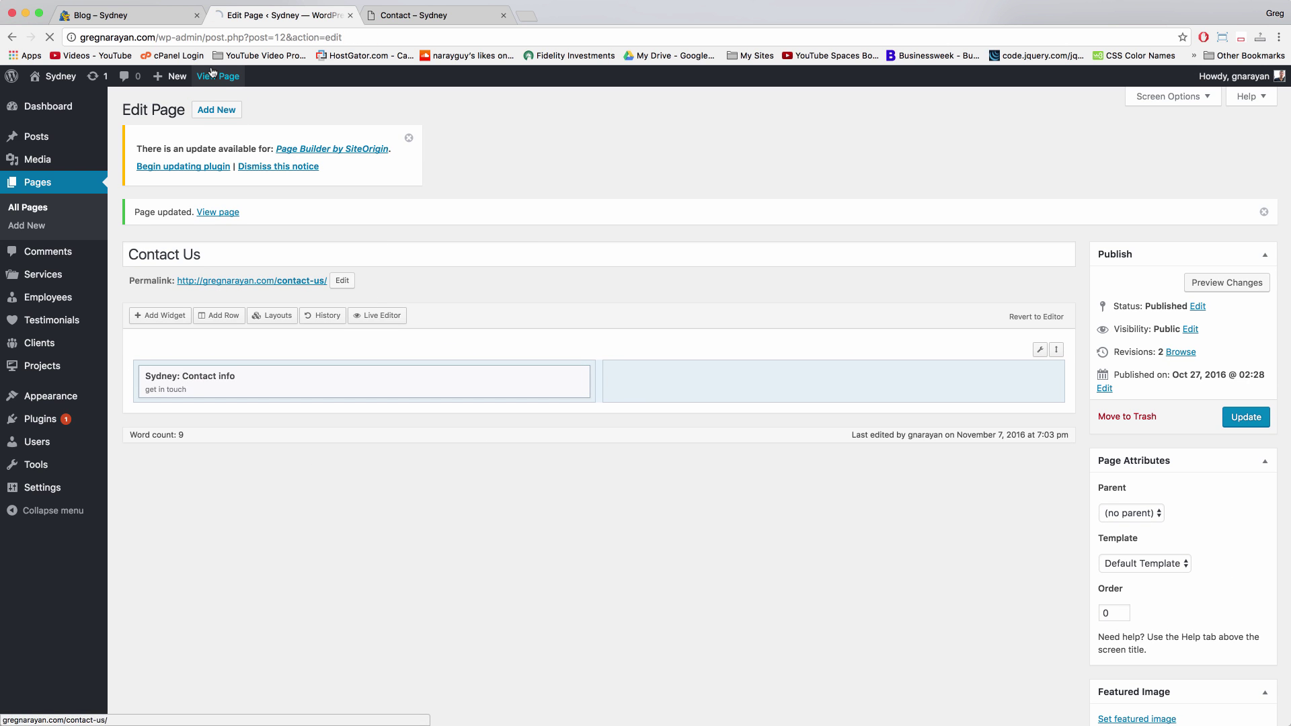
pyautogui.scroll(-3, 339, 222)
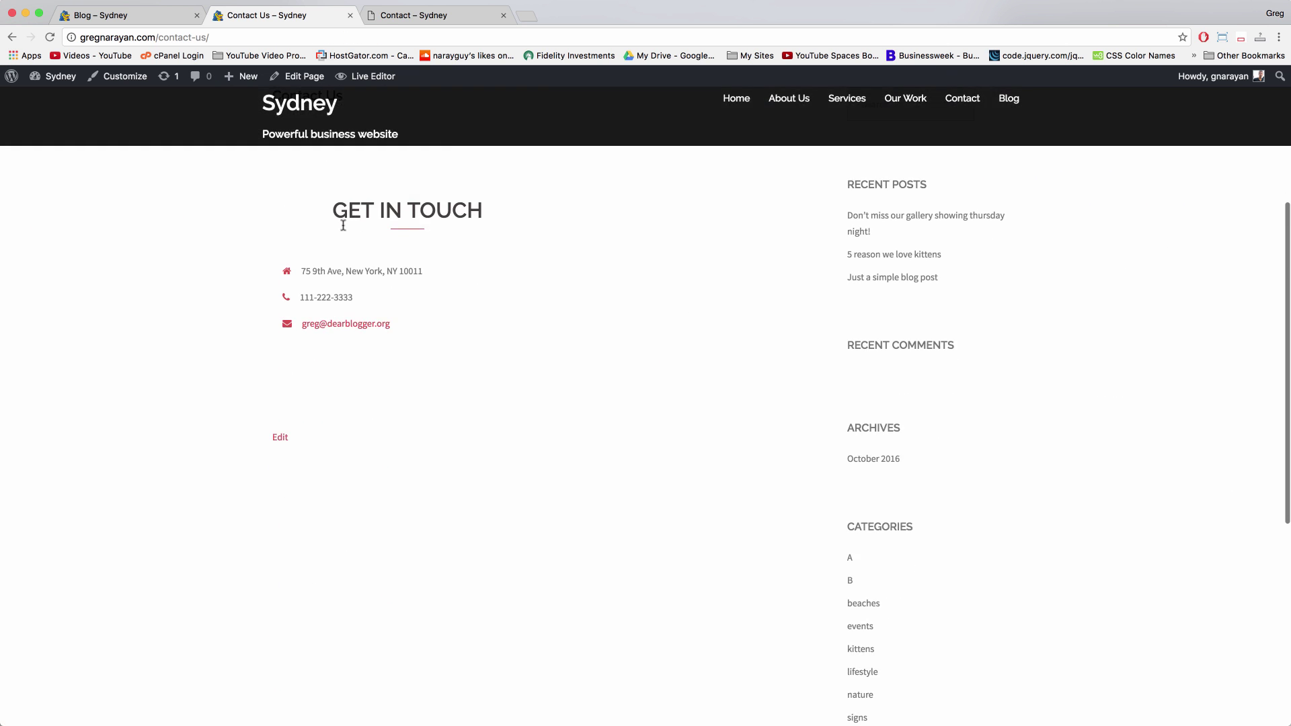
pyautogui.scroll(3, 697, 398)
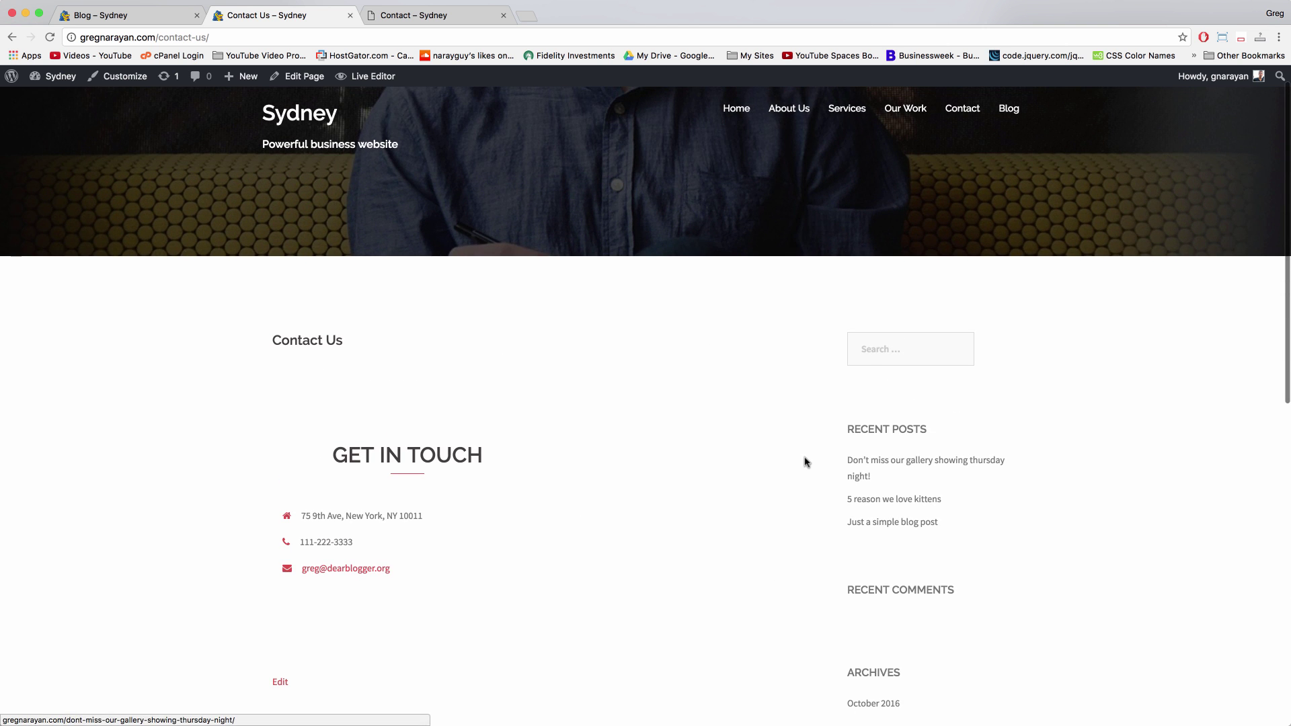
pyautogui.scroll(-4, 804, 461)
pyautogui.scroll(3, 386, 297)
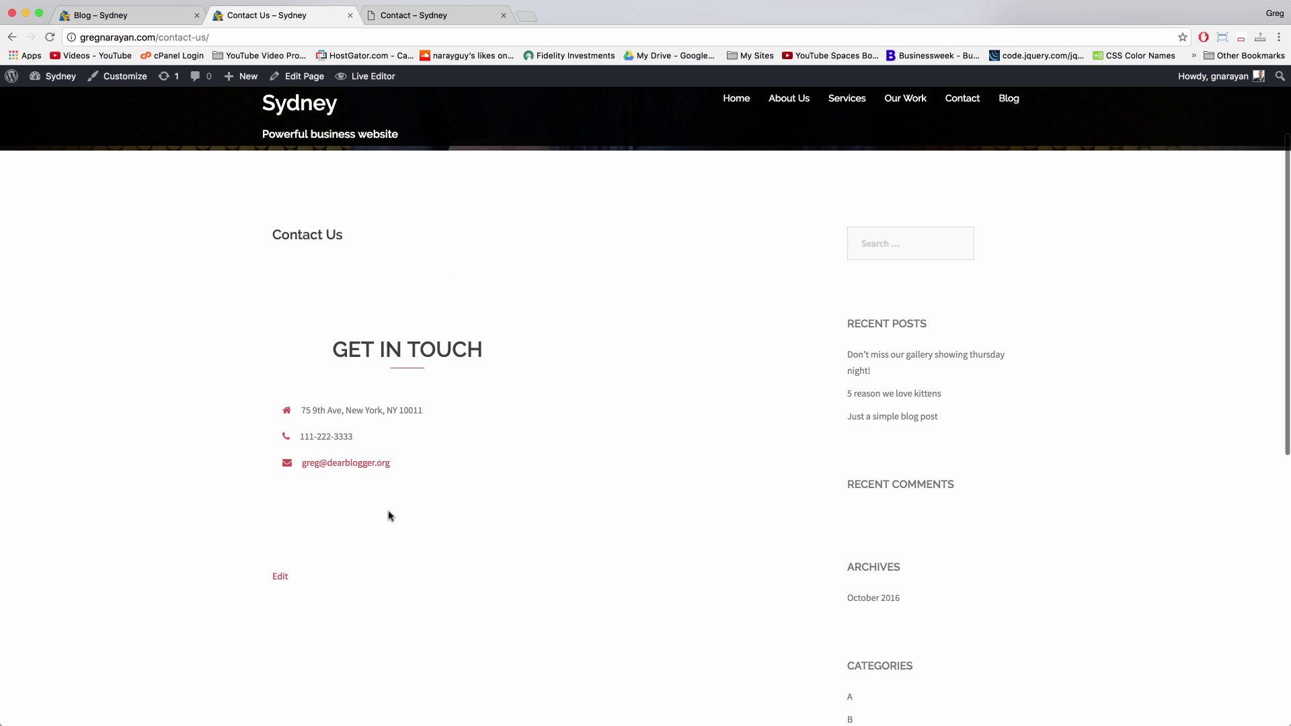
pyautogui.click(488, 13)
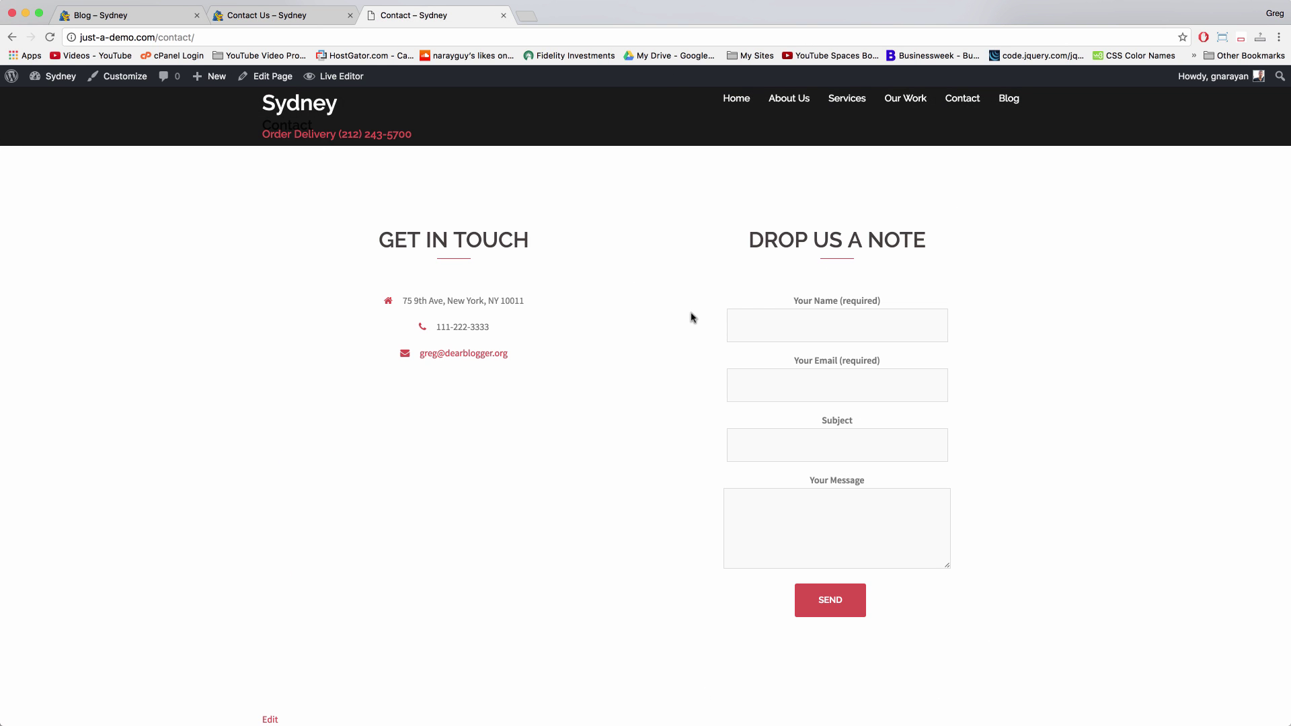
# Examine the name, email, subject and message fields of the Drop Us a Note form on the demo Contact page
pyautogui.scroll(2, 693, 318)
pyautogui.scroll(-2, 693, 318)
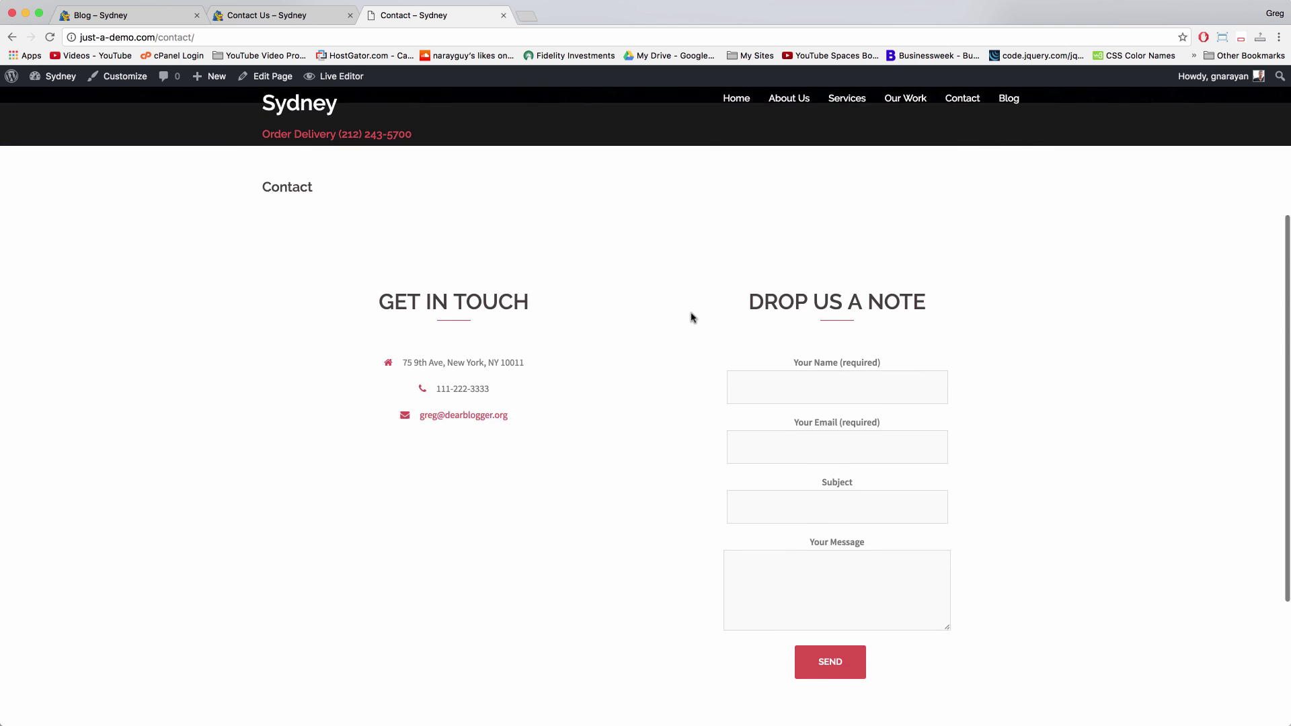
pyautogui.click(760, 316)
pyautogui.click(764, 382)
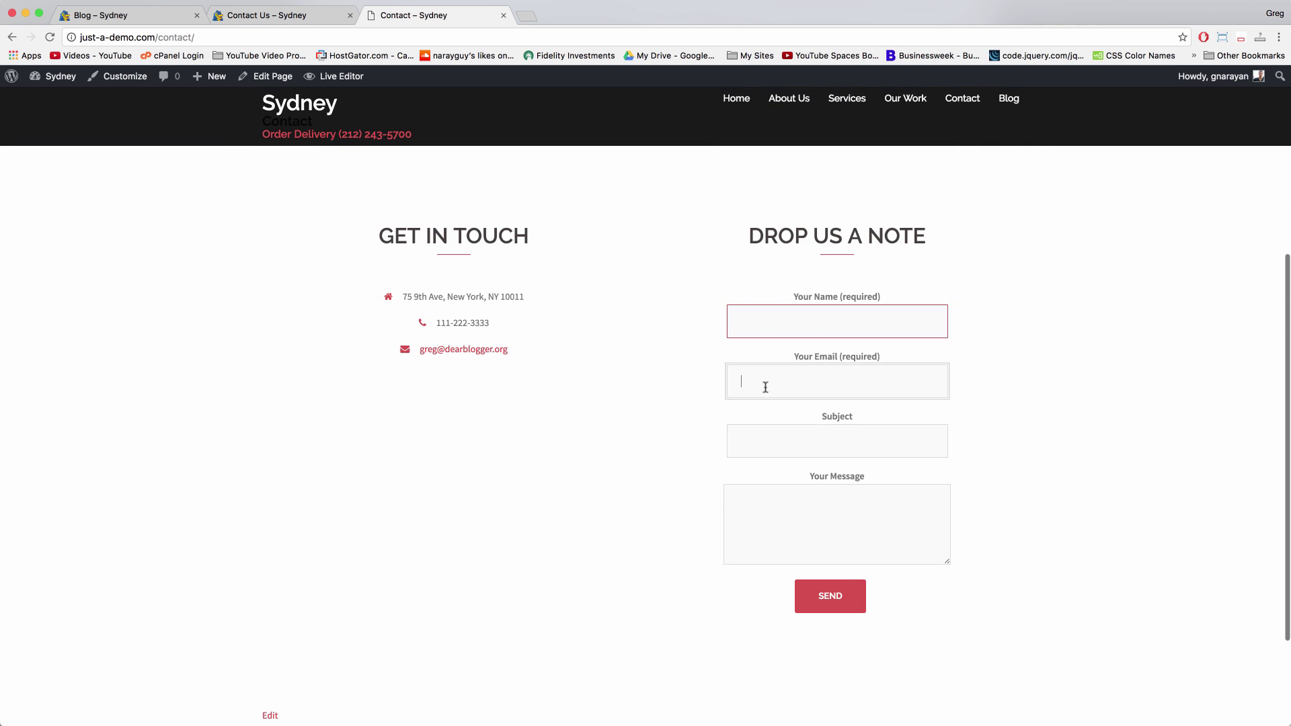
pyautogui.click(762, 444)
pyautogui.click(740, 508)
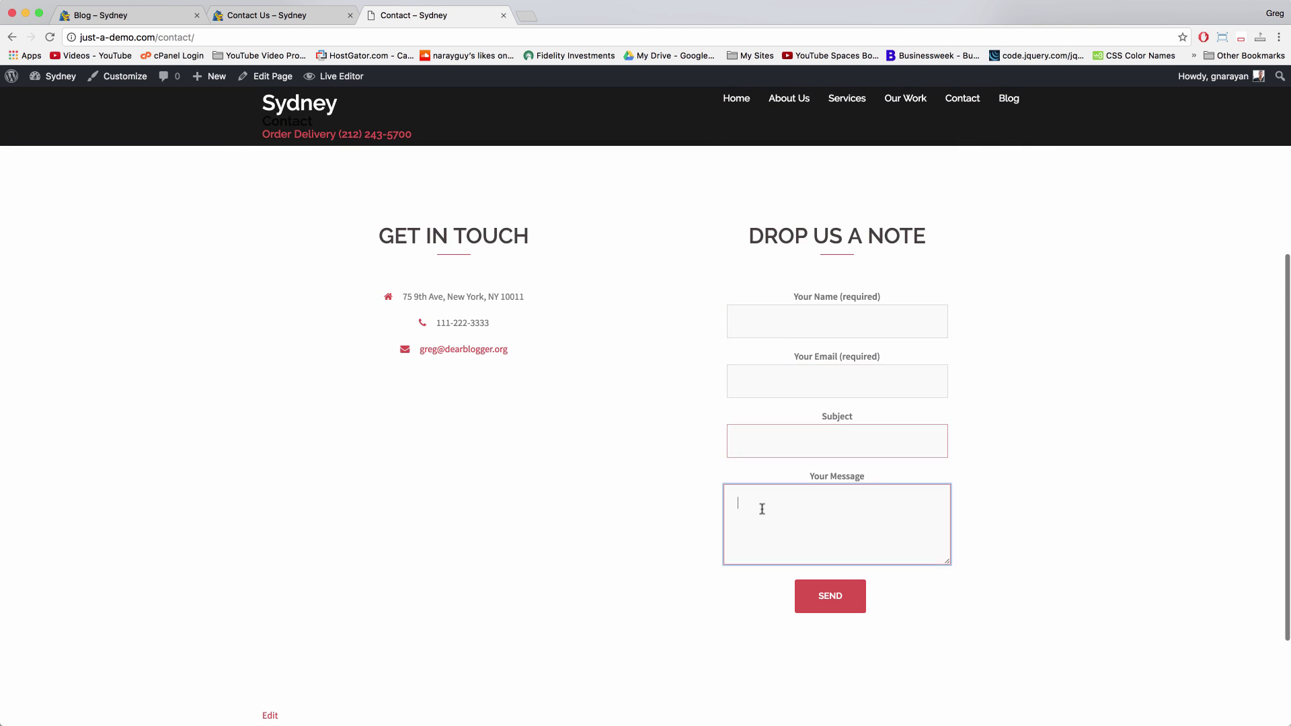
pyautogui.click(770, 444)
pyautogui.click(779, 380)
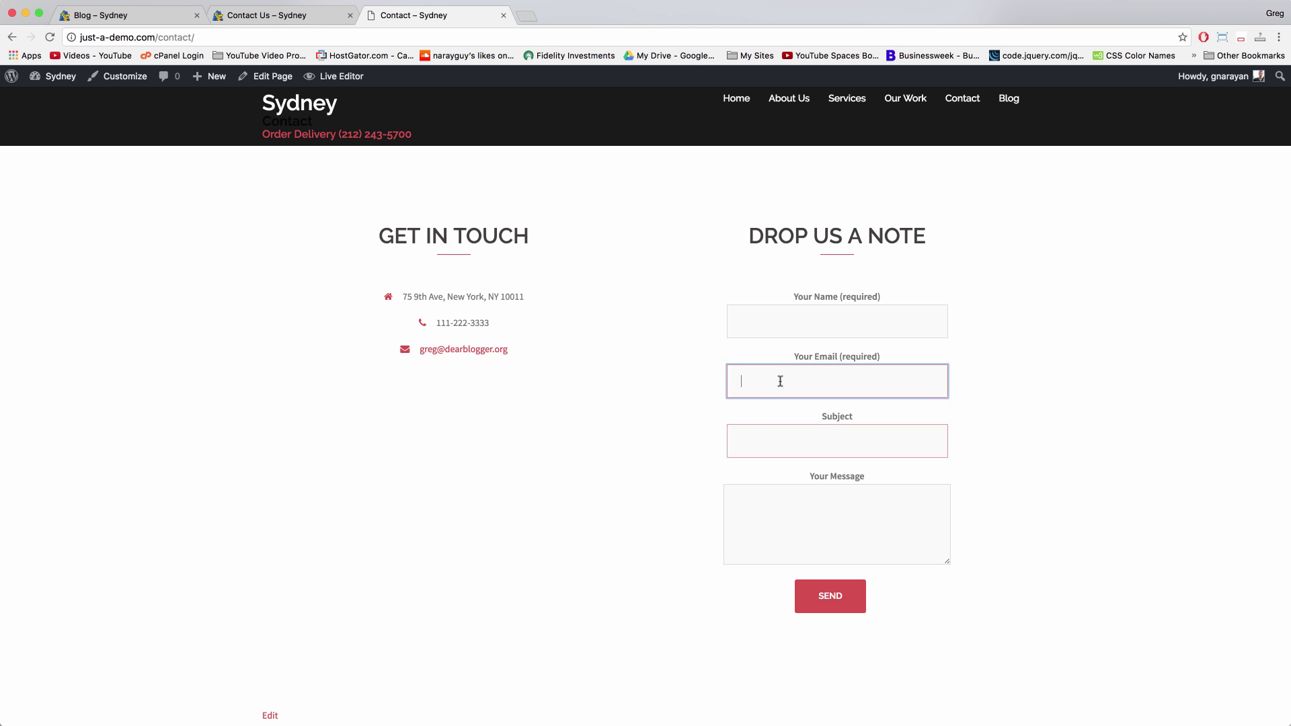
pyautogui.click(787, 324)
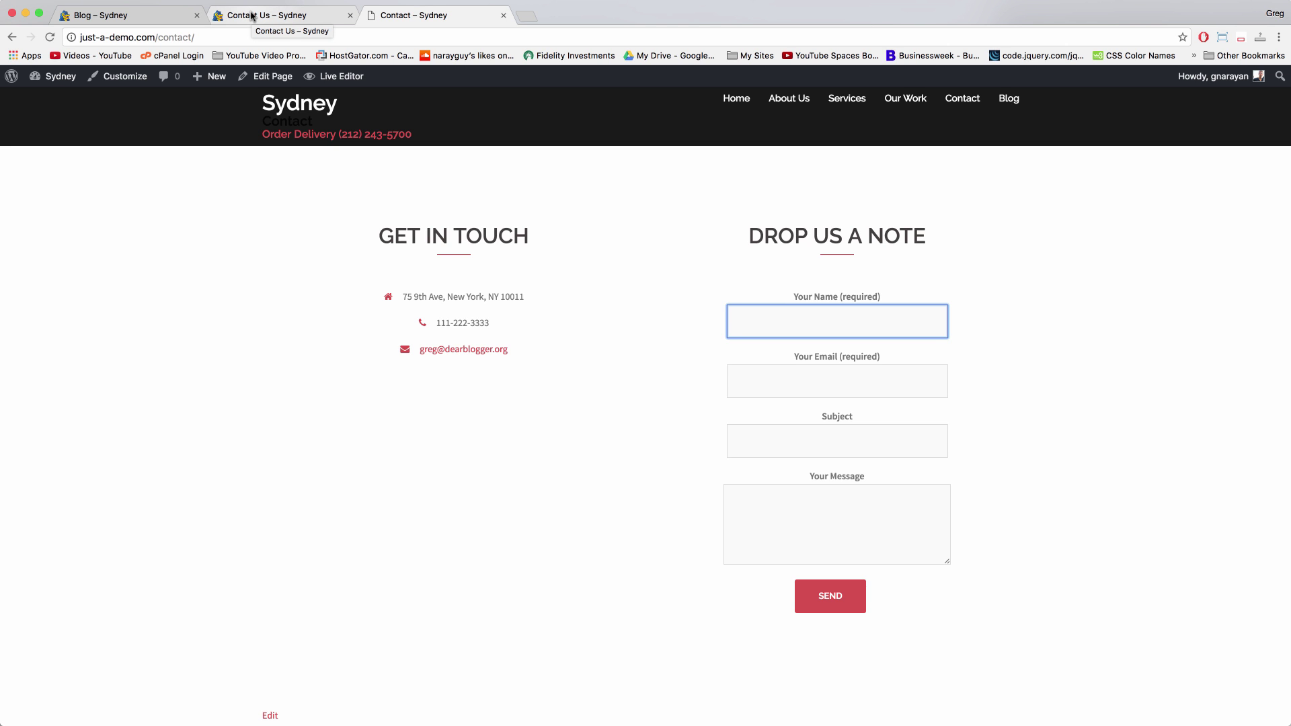
# Return to the gregnarayan.com site and update the Page Builder by SiteOrigin plugin
pyautogui.click(285, 16)
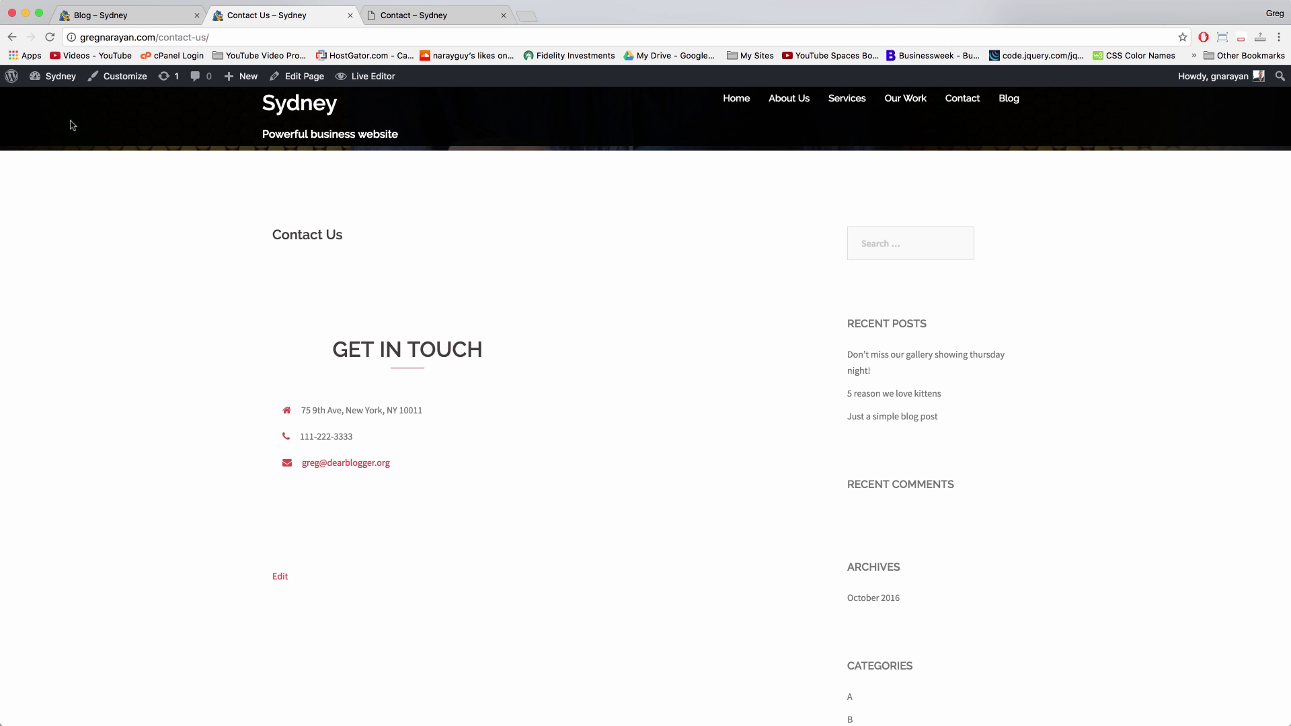
pyautogui.click(52, 86)
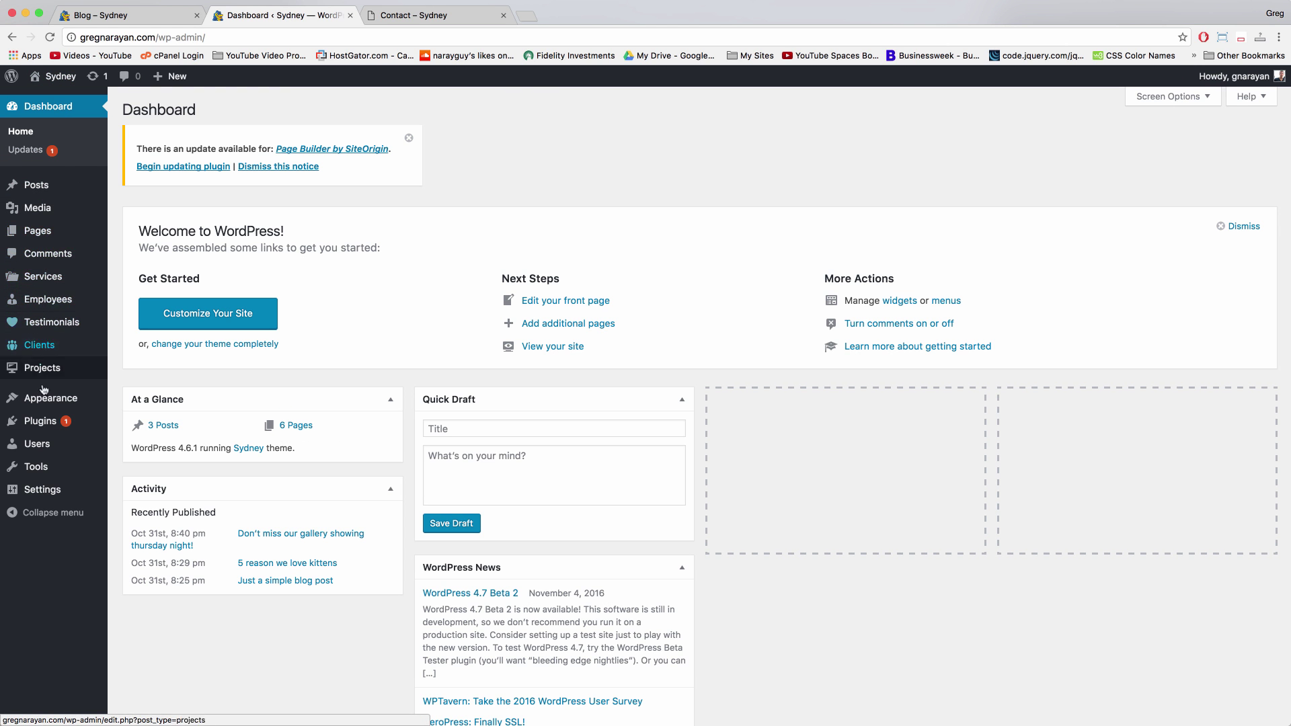
pyautogui.click(37, 431)
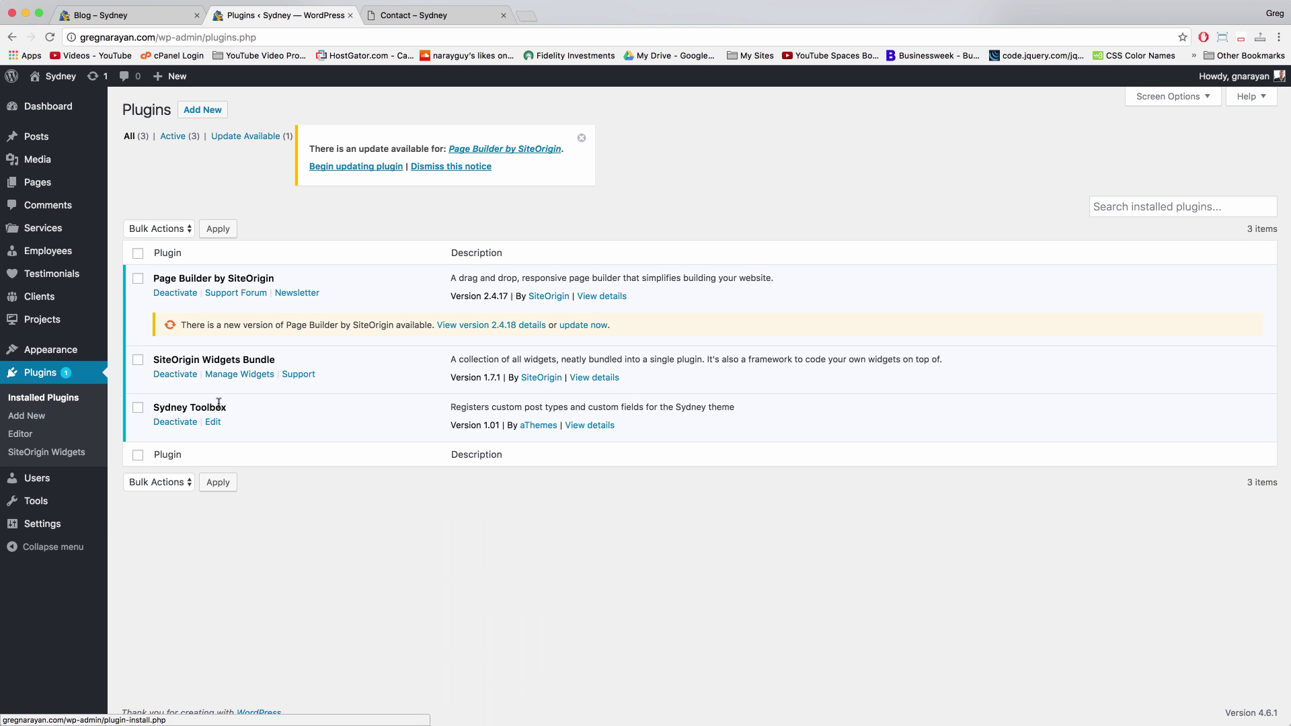
pyautogui.click(582, 326)
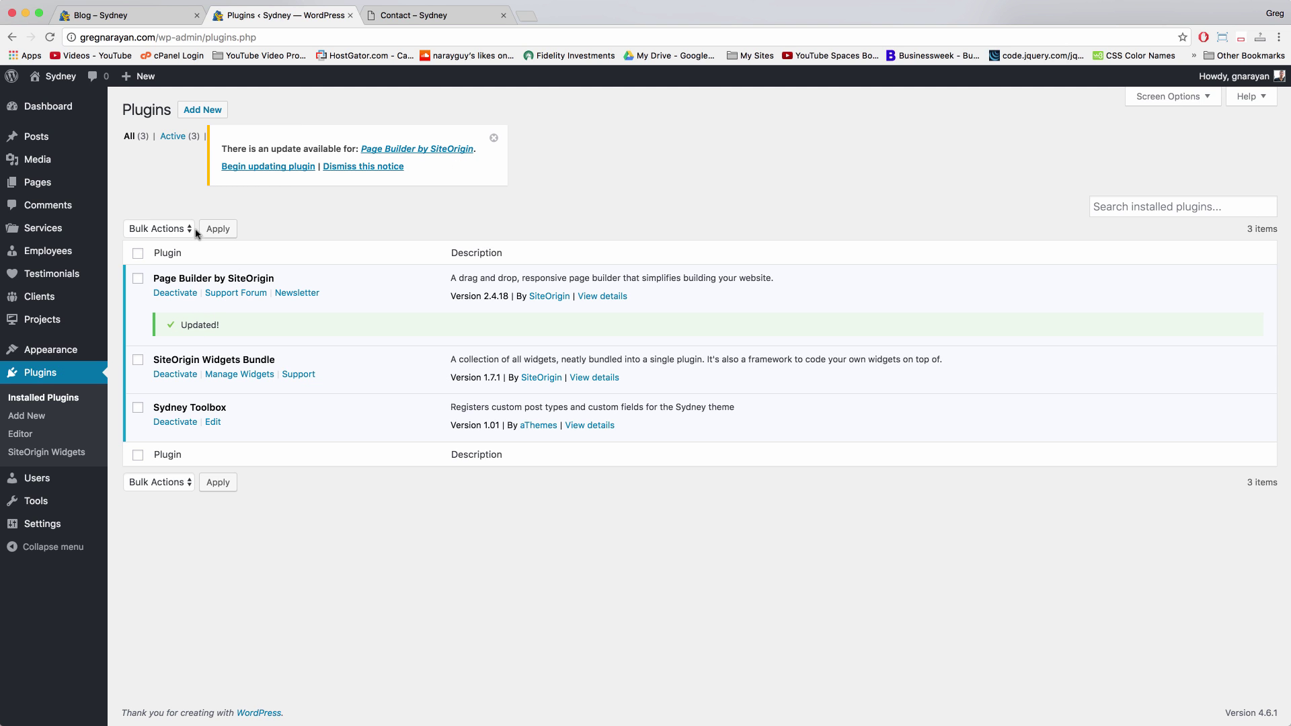
# Search the plugin directory for "contact form 7", then install and activate the Contact Form 7 plugin
pyautogui.click(193, 115)
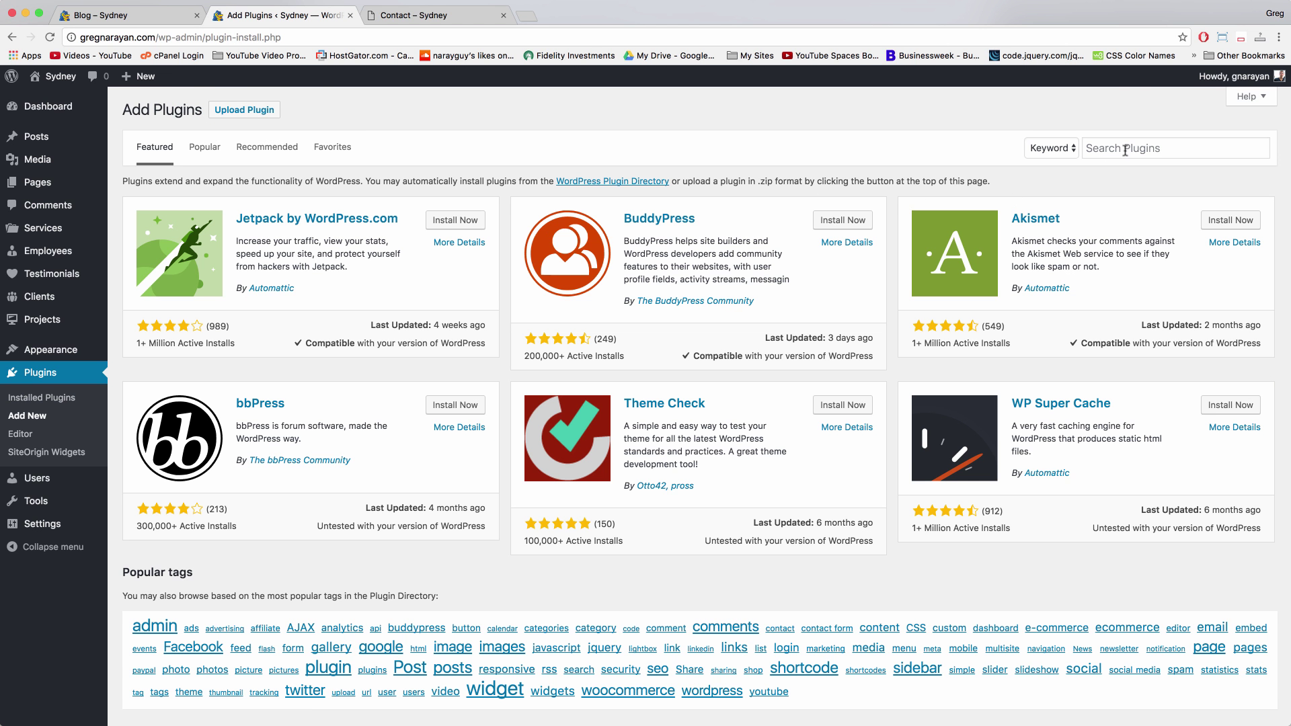
pyautogui.click(1127, 149)
pyautogui.write('contact f')
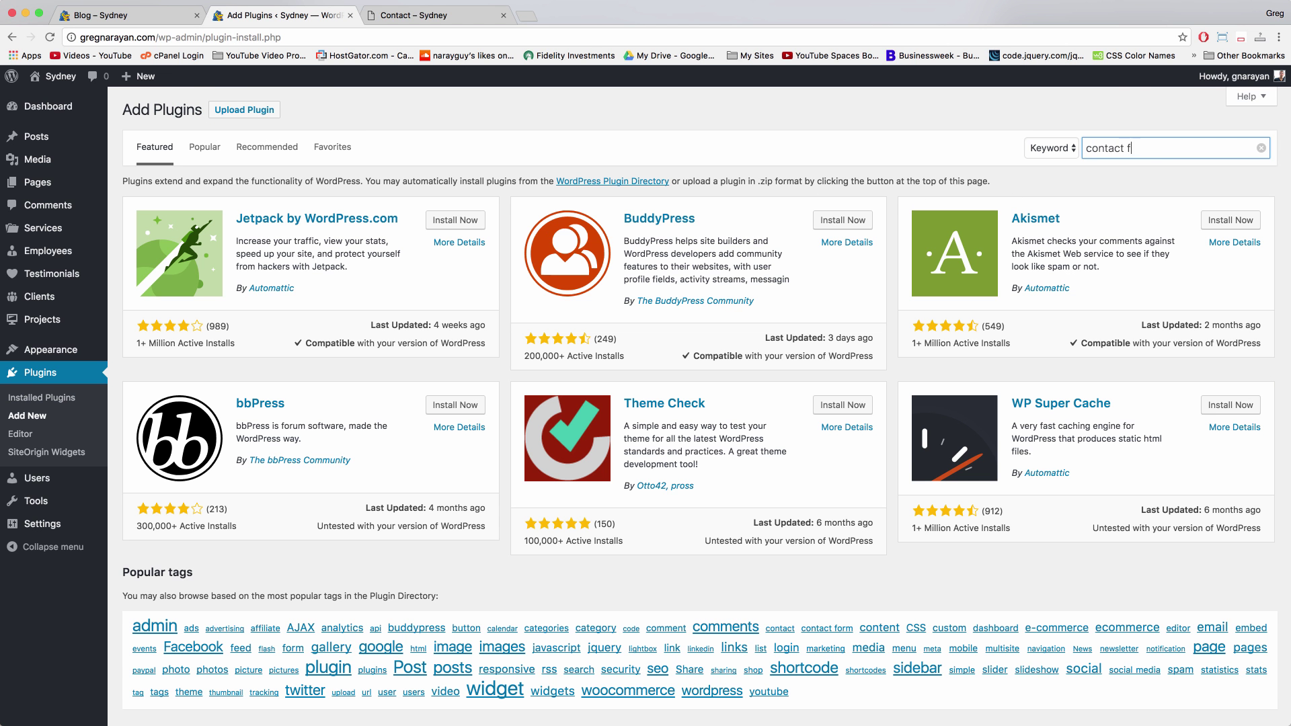
pyautogui.write('orm 7')
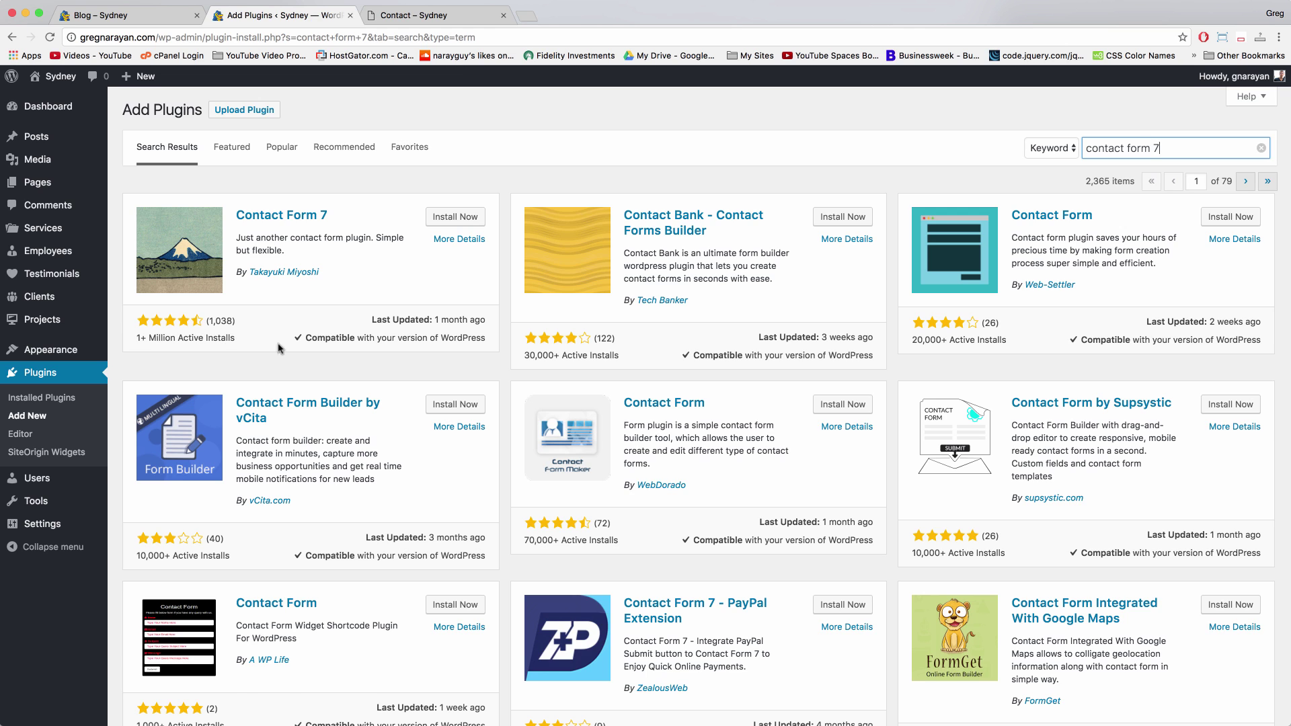
pyautogui.click(457, 217)
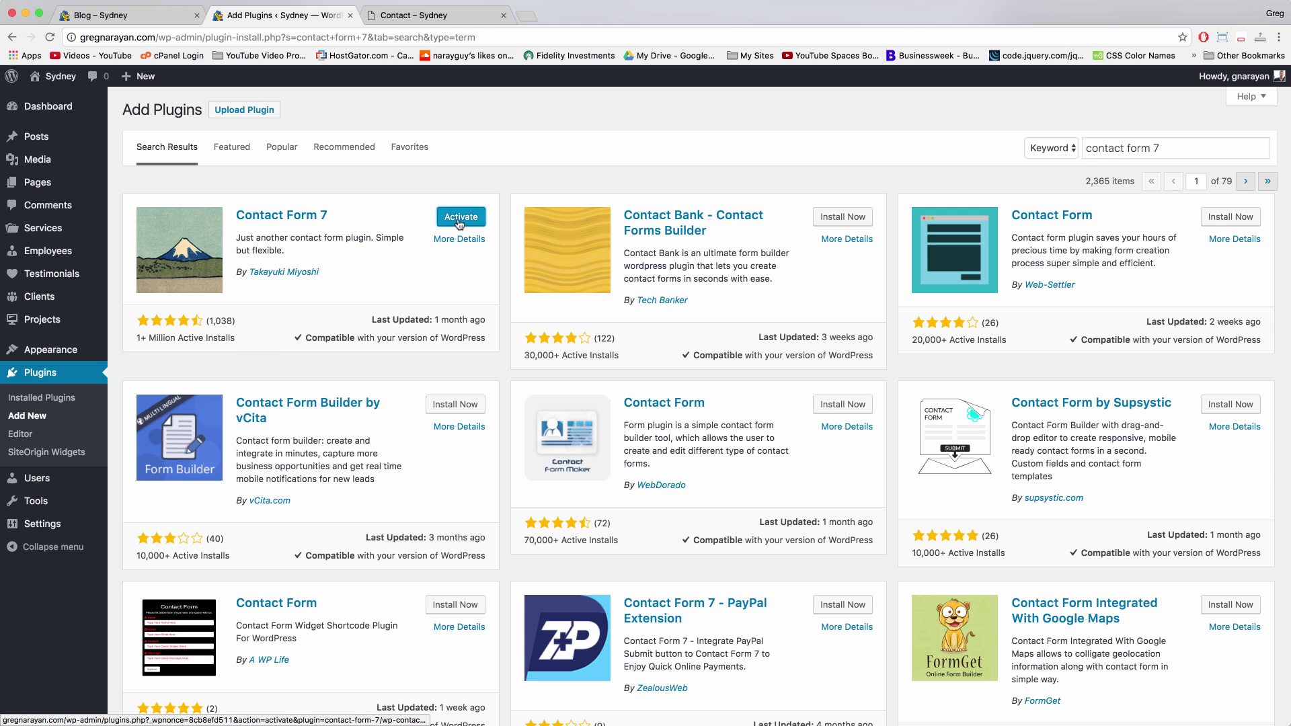
pyautogui.click(460, 217)
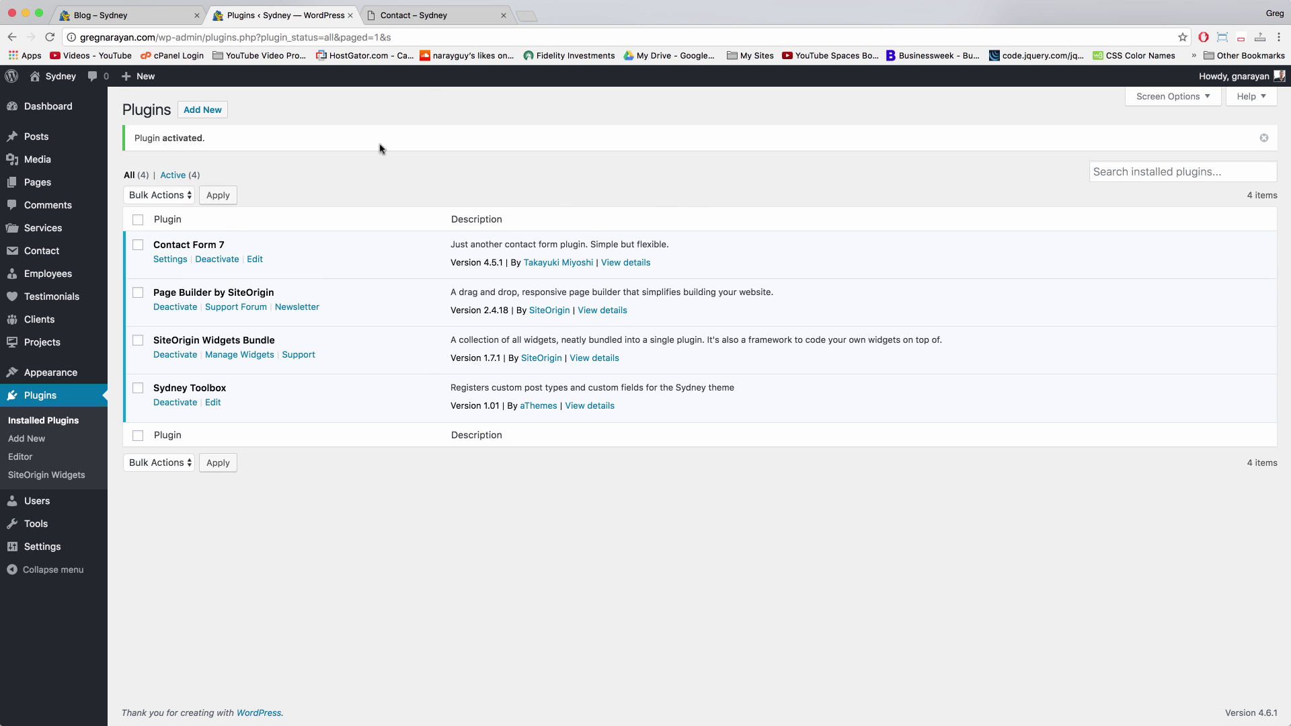
# Open the Contact Form 7 forms list and copy the shortcode of Contact form 1
pyautogui.click(164, 260)
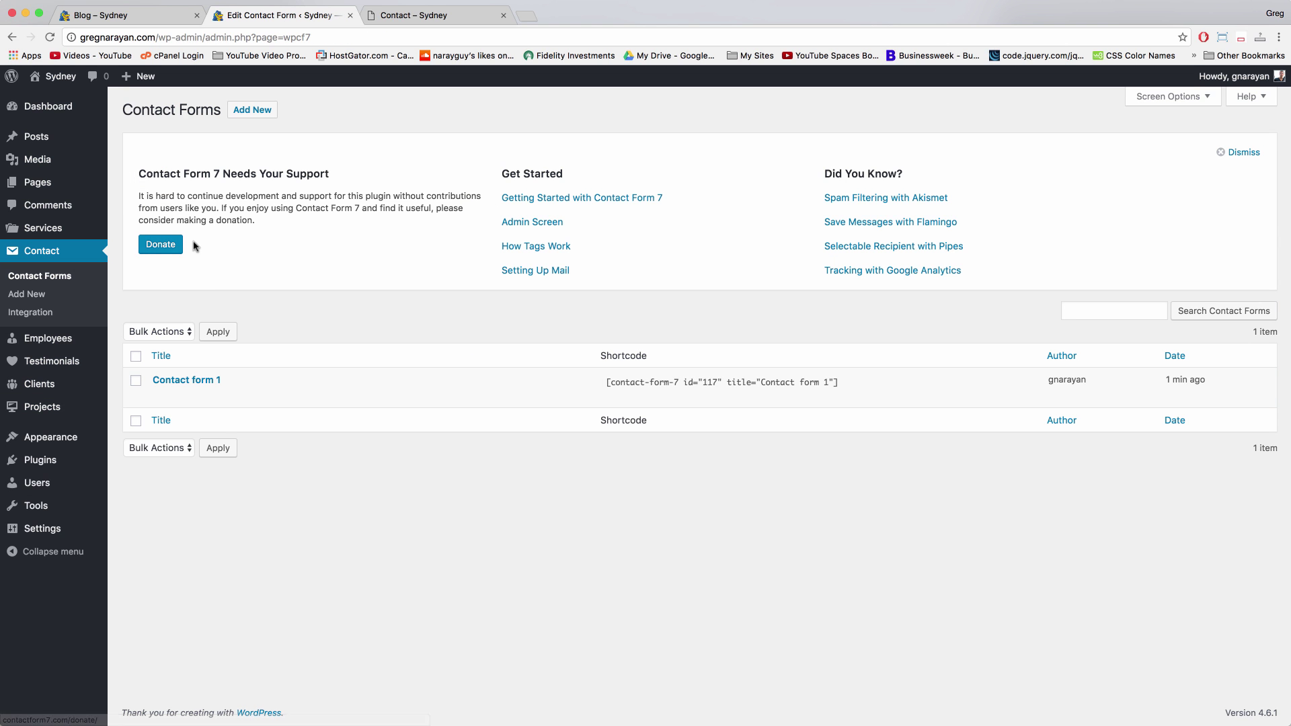
pyautogui.click(604, 386)
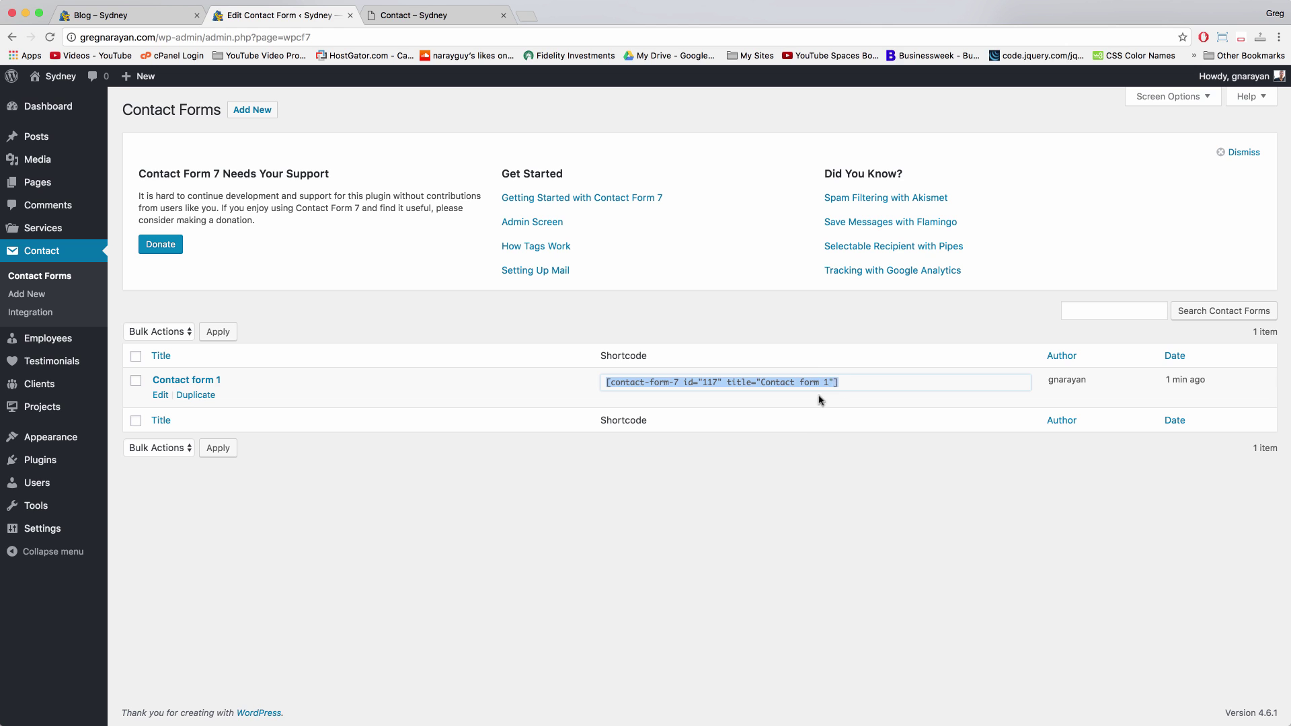
pyautogui.click(807, 446)
pyautogui.click(746, 384)
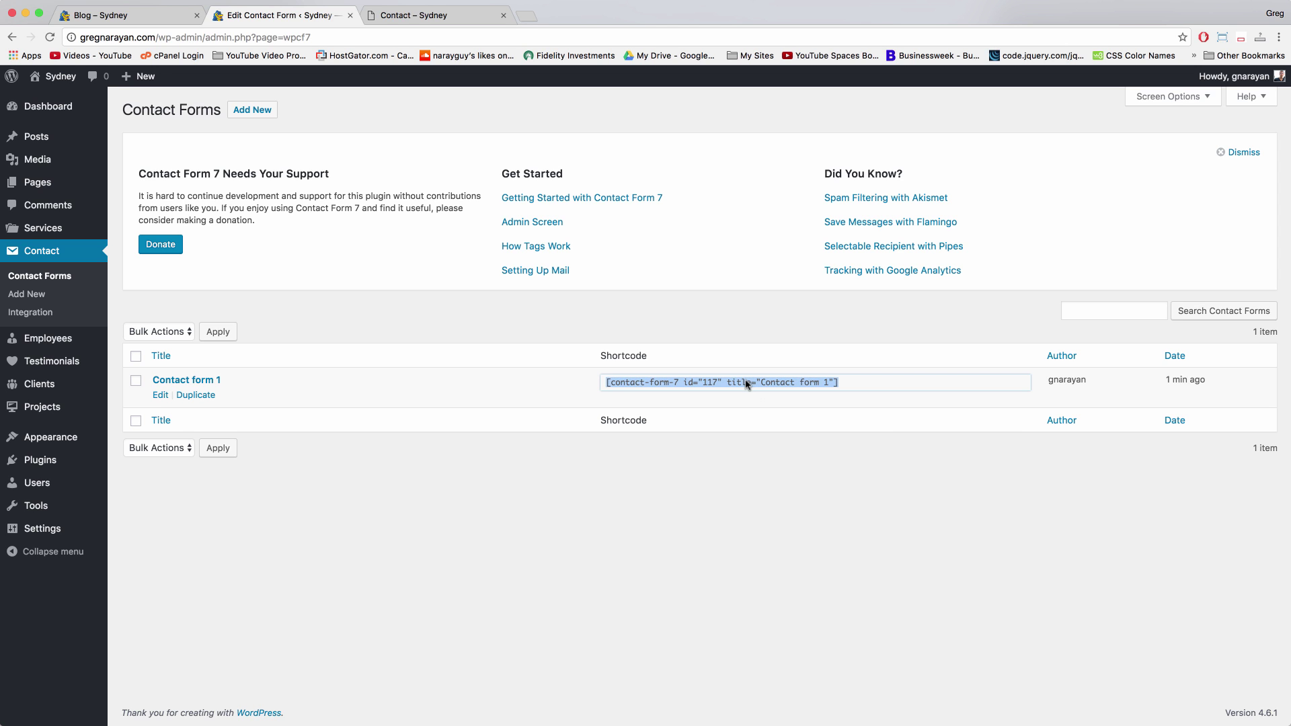
pyautogui.click(754, 419)
pyautogui.click(688, 386)
pyautogui.rightClick(686, 385)
pyautogui.click(703, 407)
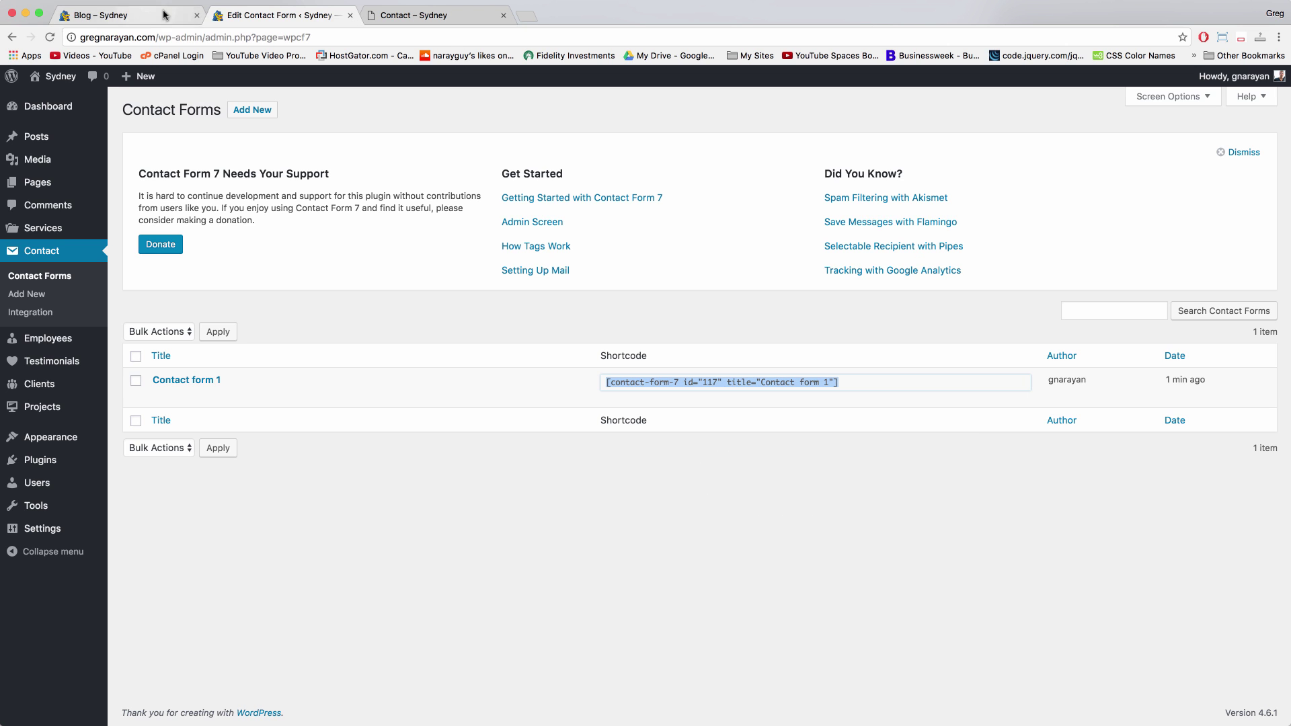
# Open the Contact Us page for editing and add a SiteOrigin Editor widget to the row's empty second column
pyautogui.click(37, 182)
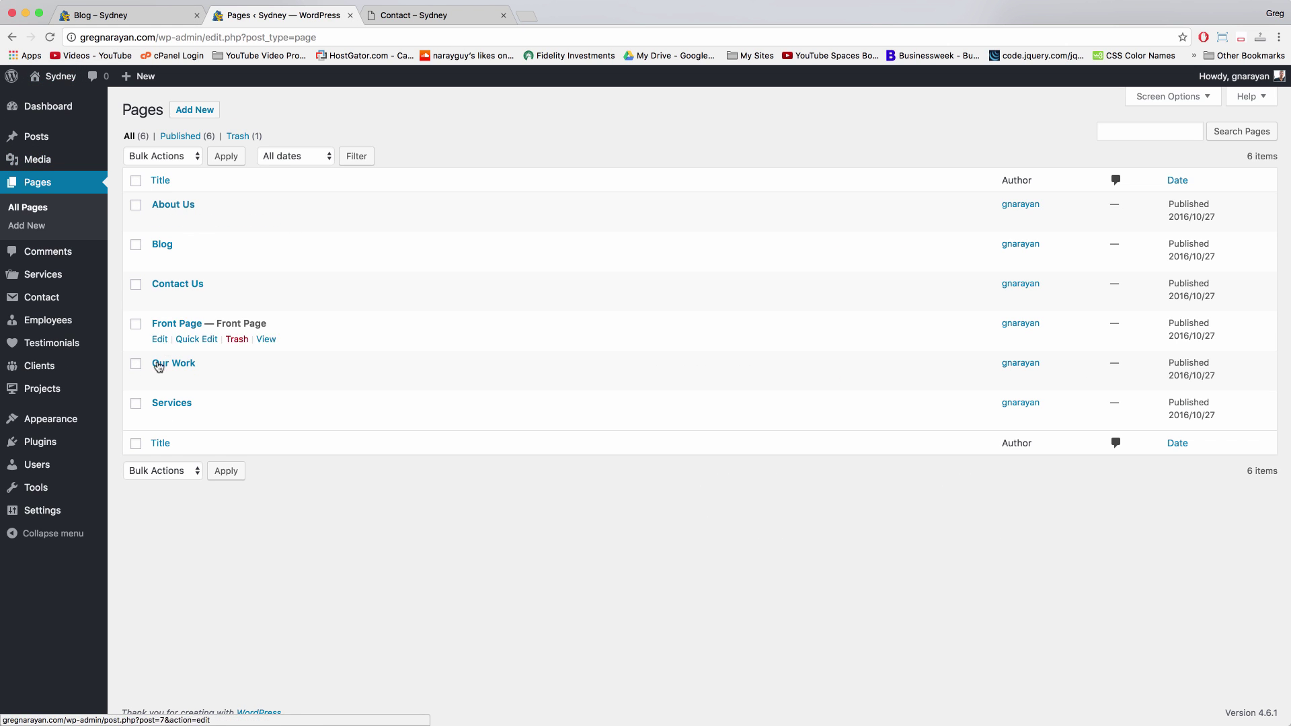
pyautogui.click(164, 283)
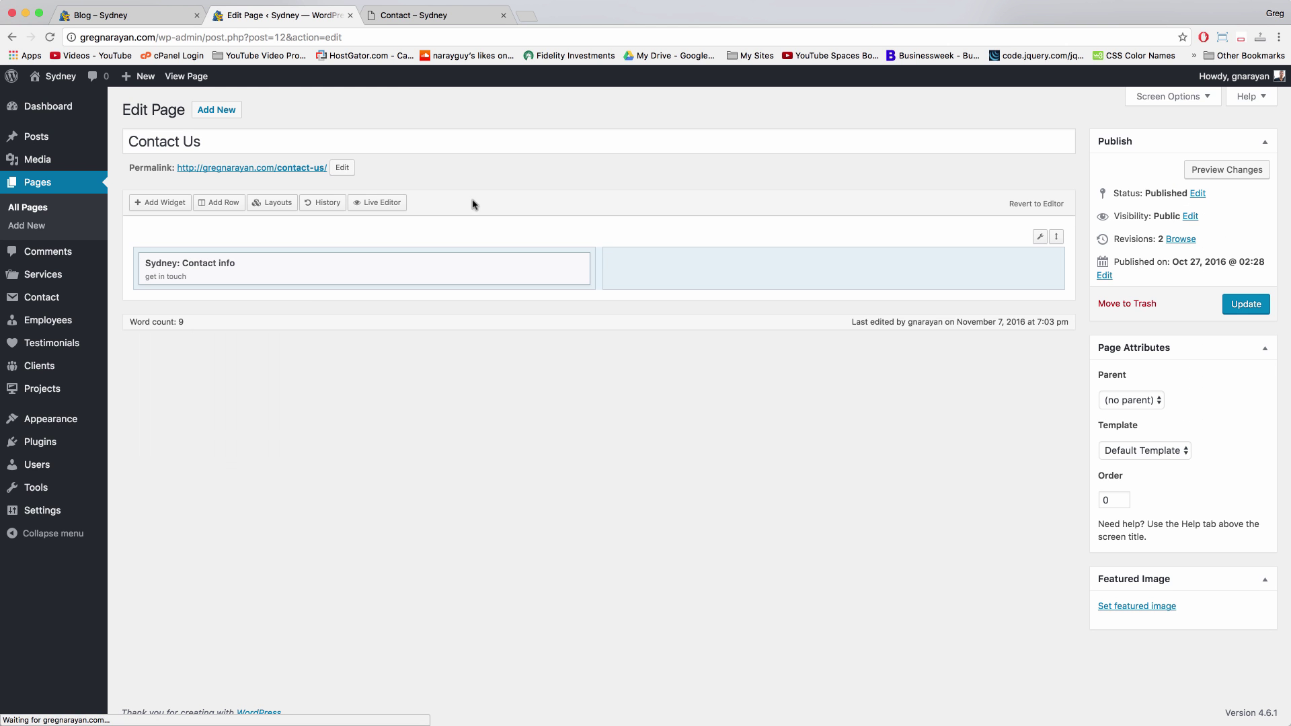
pyautogui.click(694, 268)
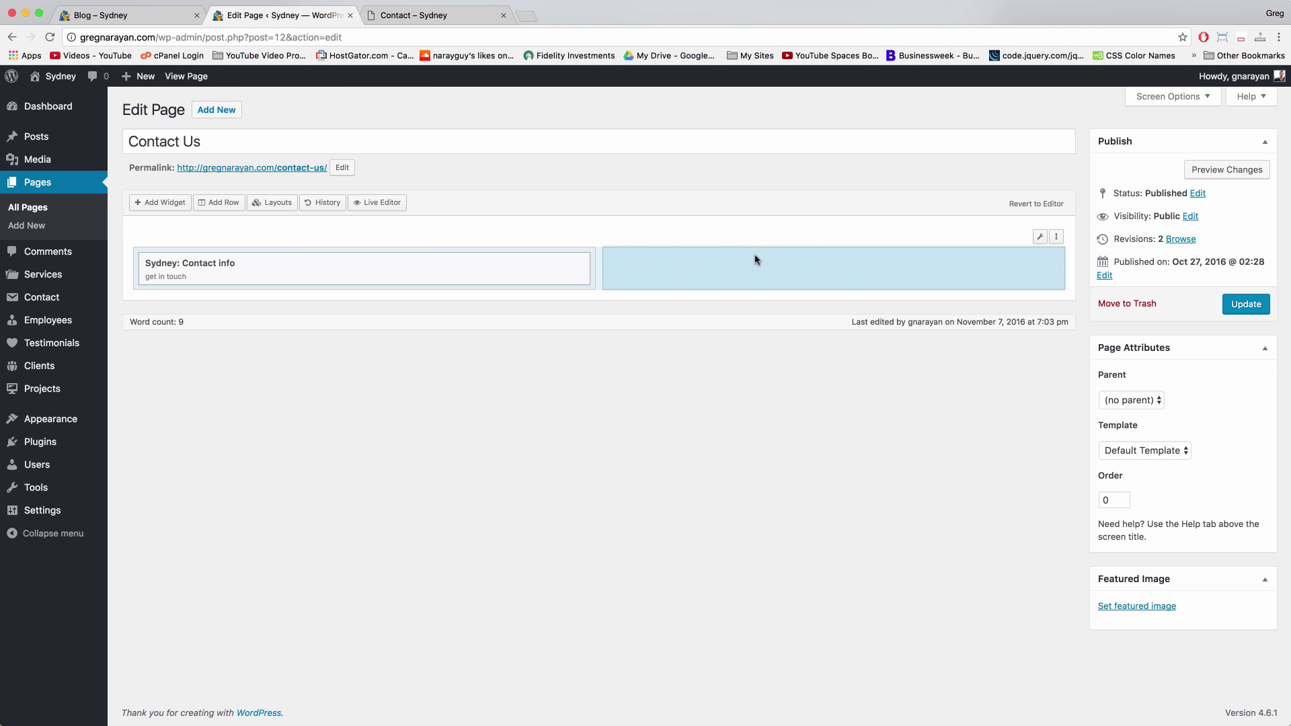
pyautogui.click(173, 204)
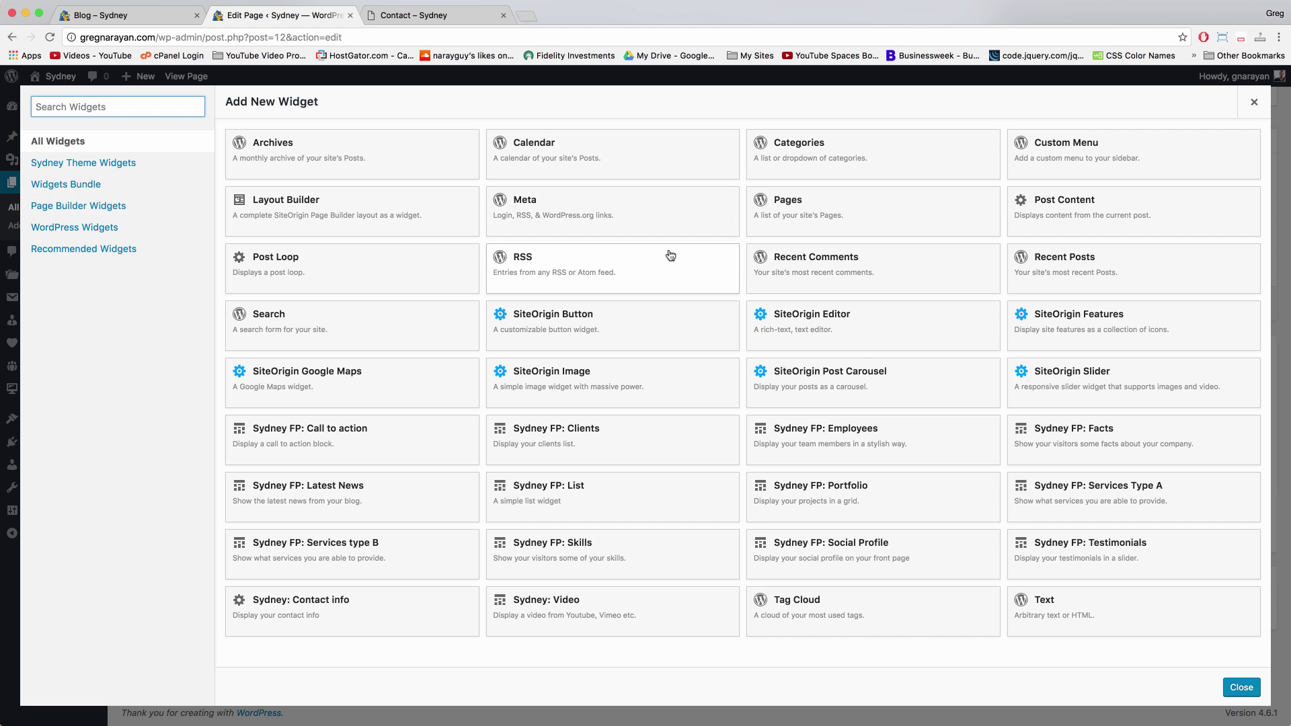
pyautogui.click(871, 318)
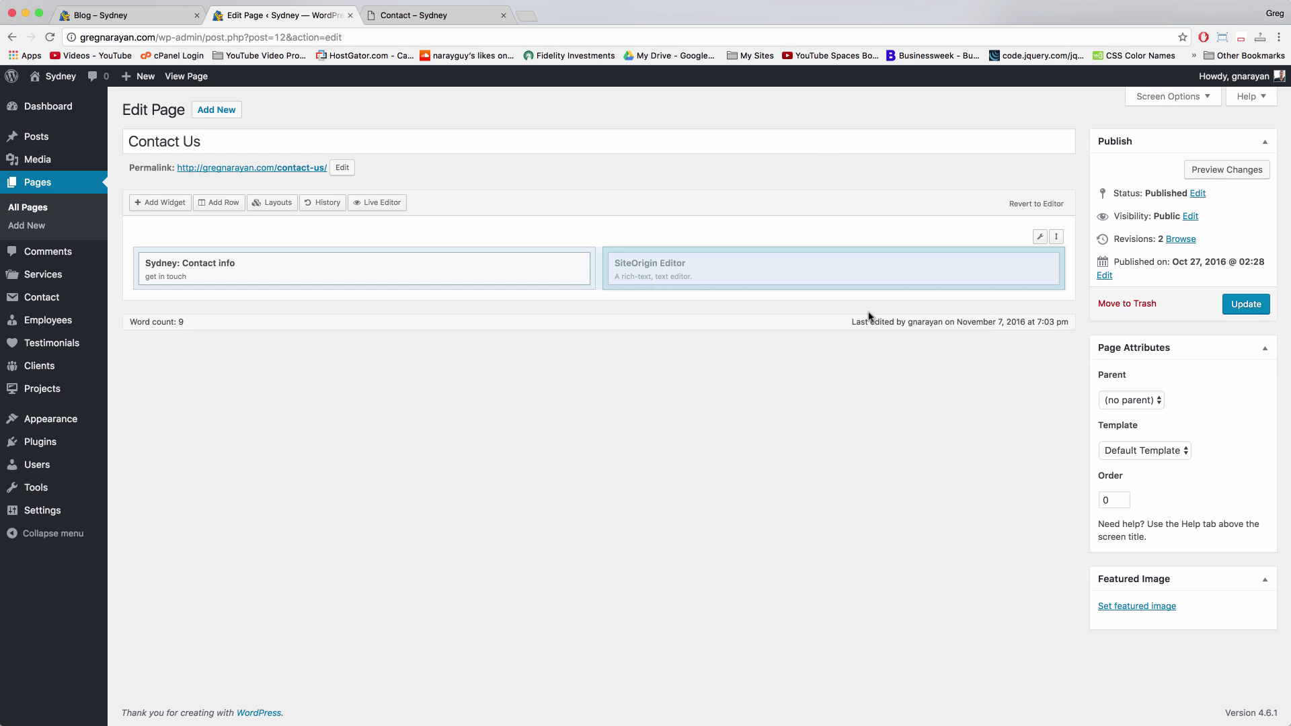
# Paste the copied Contact form 1 shortcode into the SiteOrigin Editor widget and update the Contact Us page
pyautogui.click(813, 267)
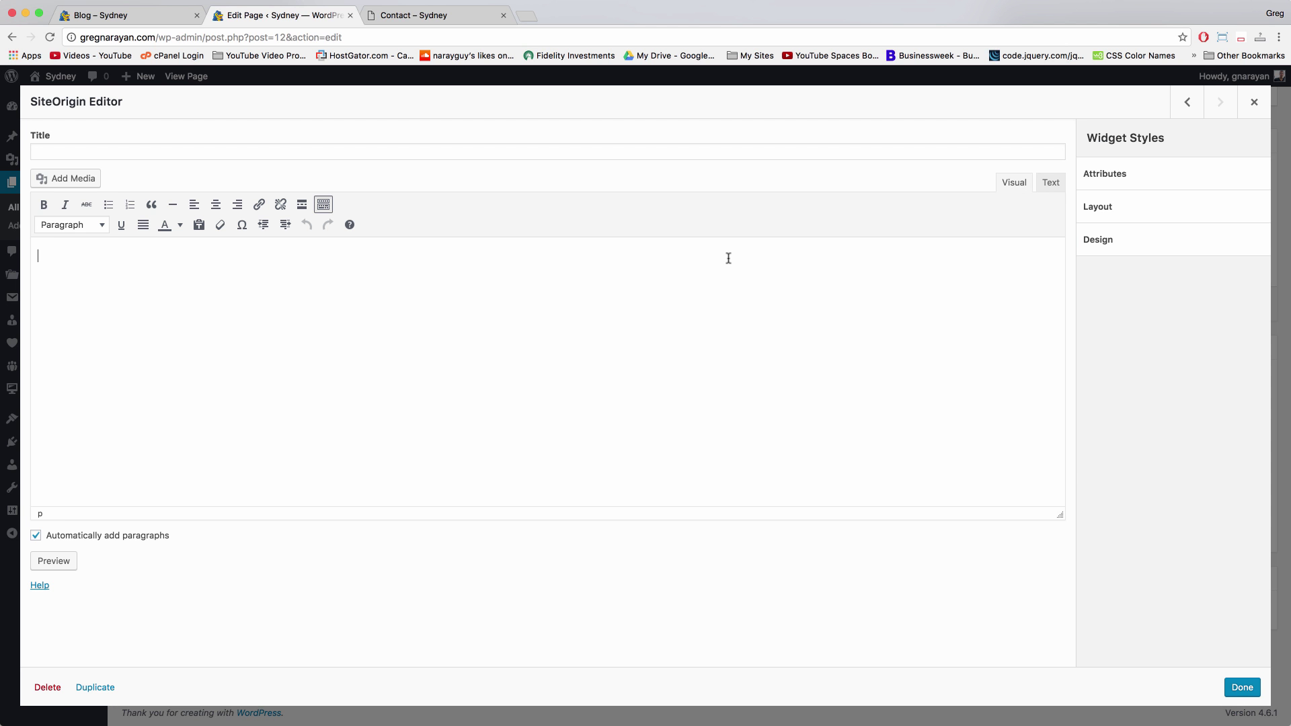
pyautogui.rightClick(364, 274)
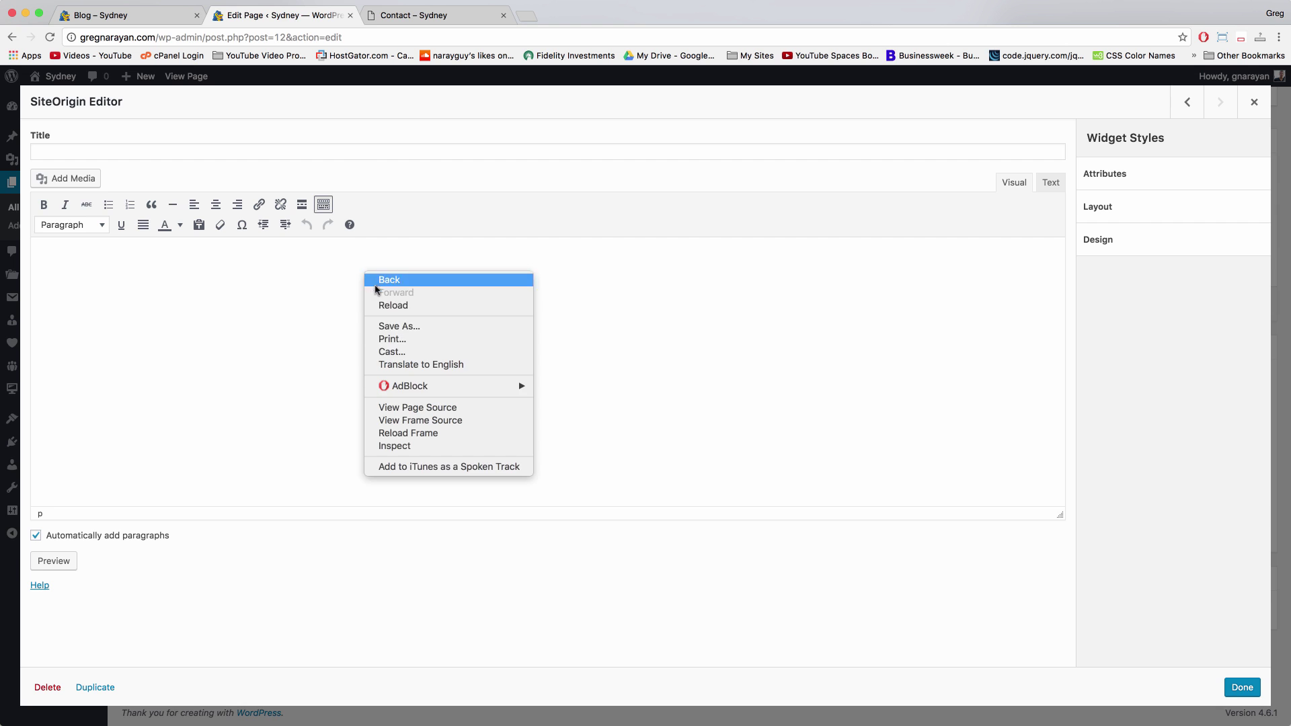
pyautogui.click(271, 276)
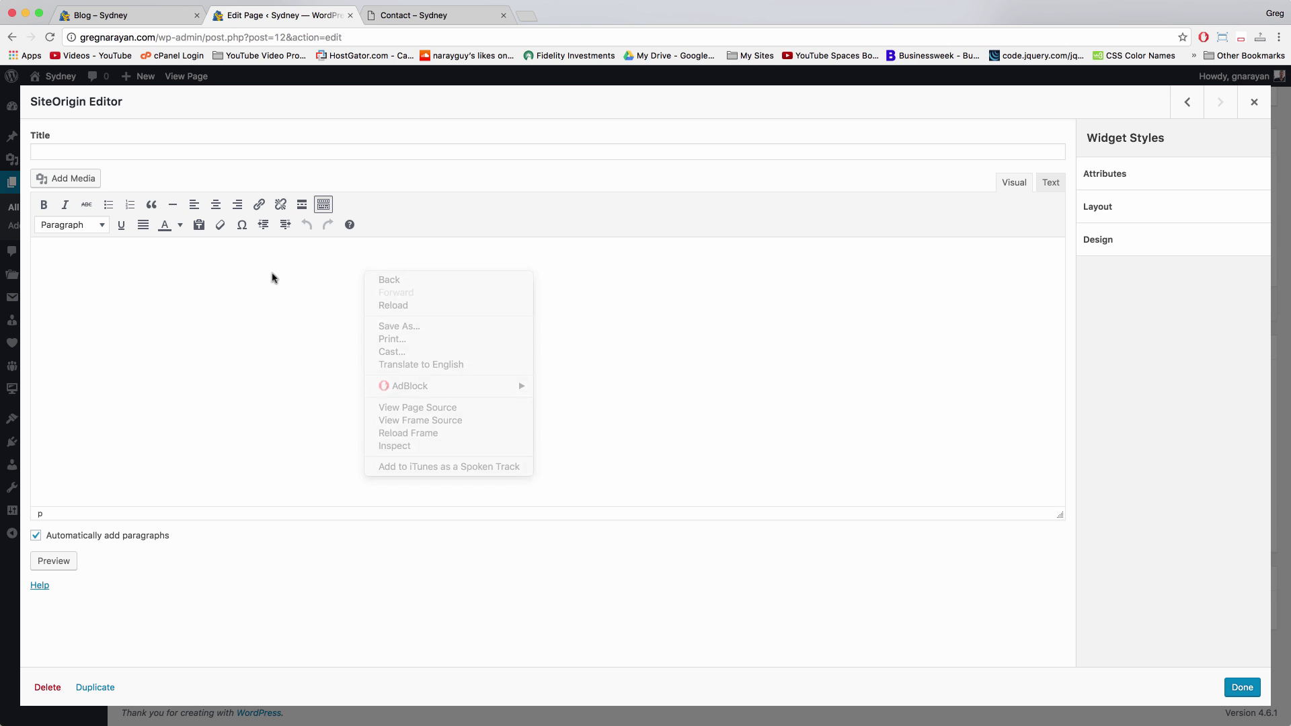
pyautogui.rightClick(55, 252)
pyautogui.click(67, 318)
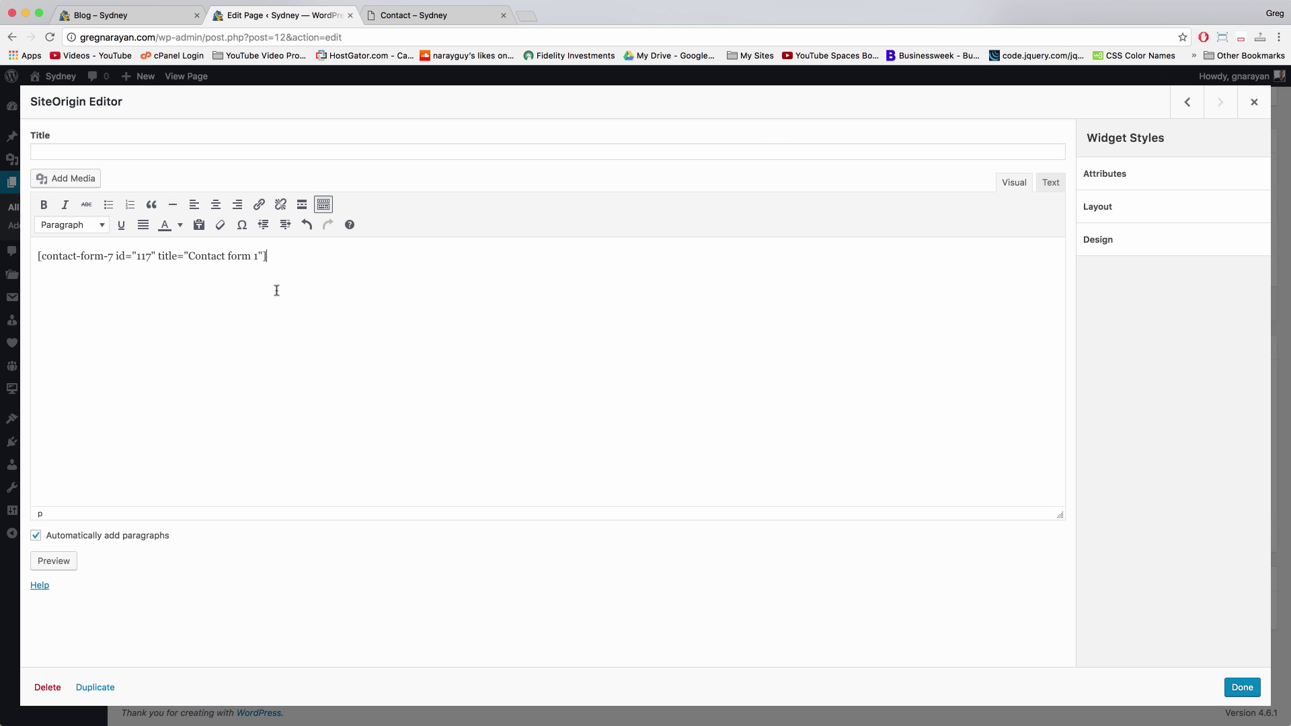
pyautogui.click(1234, 684)
pyautogui.click(1236, 310)
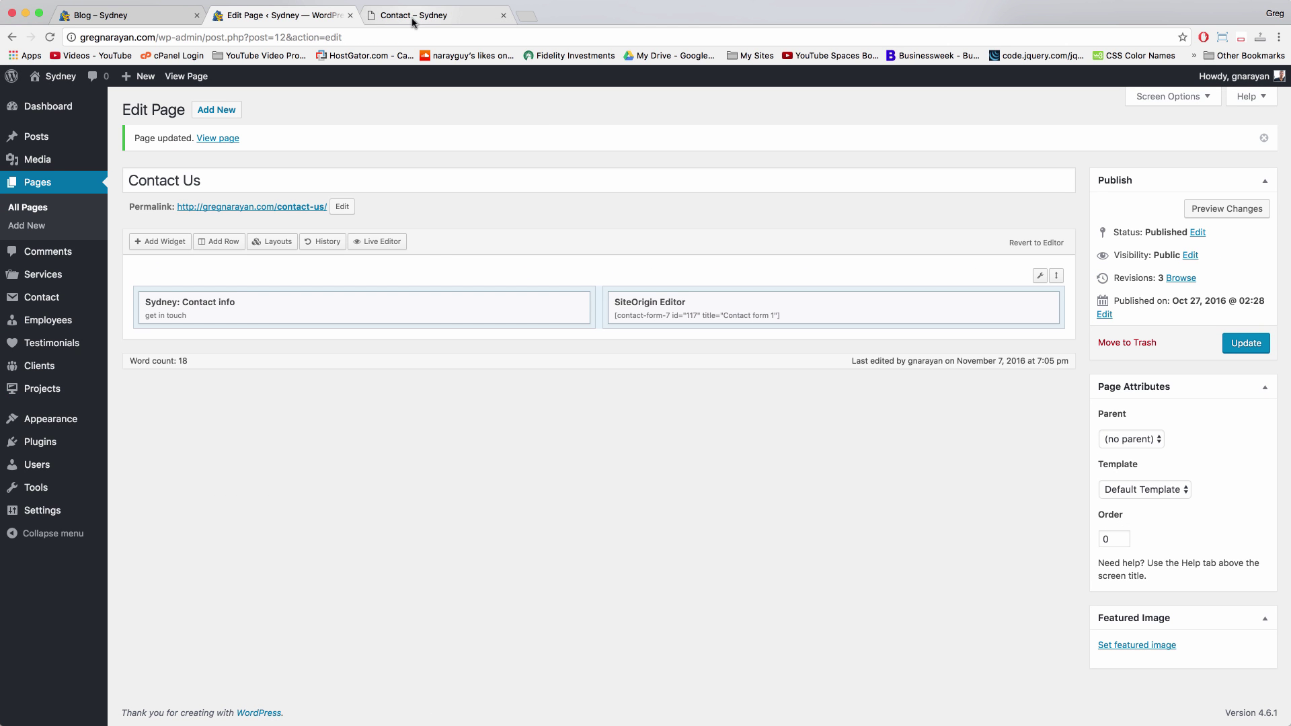
# View the live Contact Us page and check the contact form's fields and the Get in Touch details
pyautogui.click(180, 77)
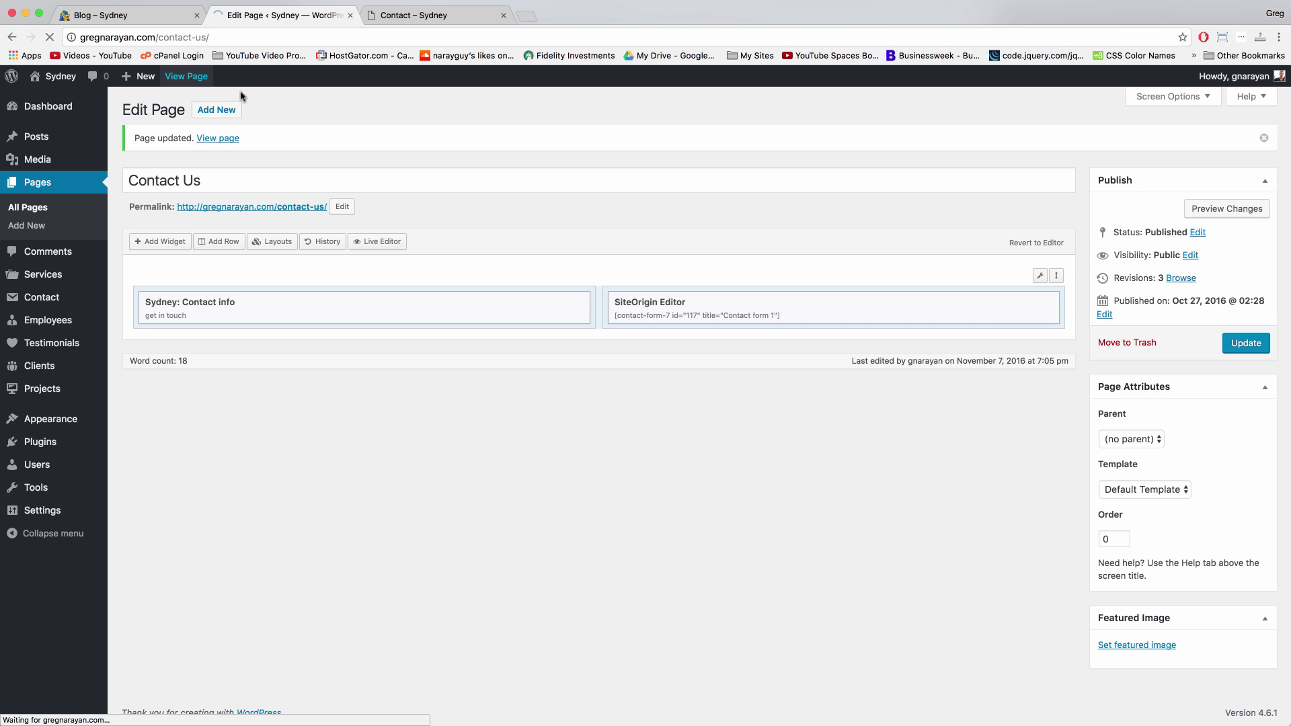
pyautogui.scroll(-4, 683, 267)
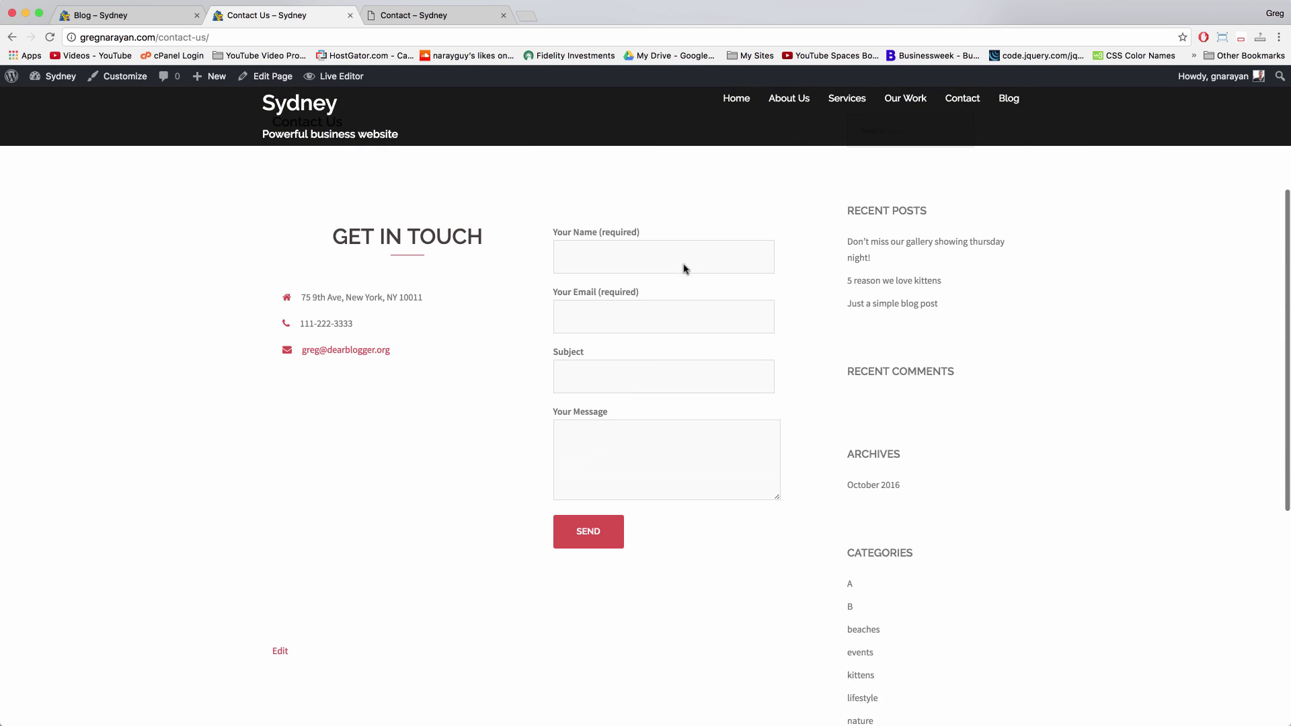
pyautogui.click(616, 248)
pyautogui.click(608, 319)
pyautogui.click(600, 382)
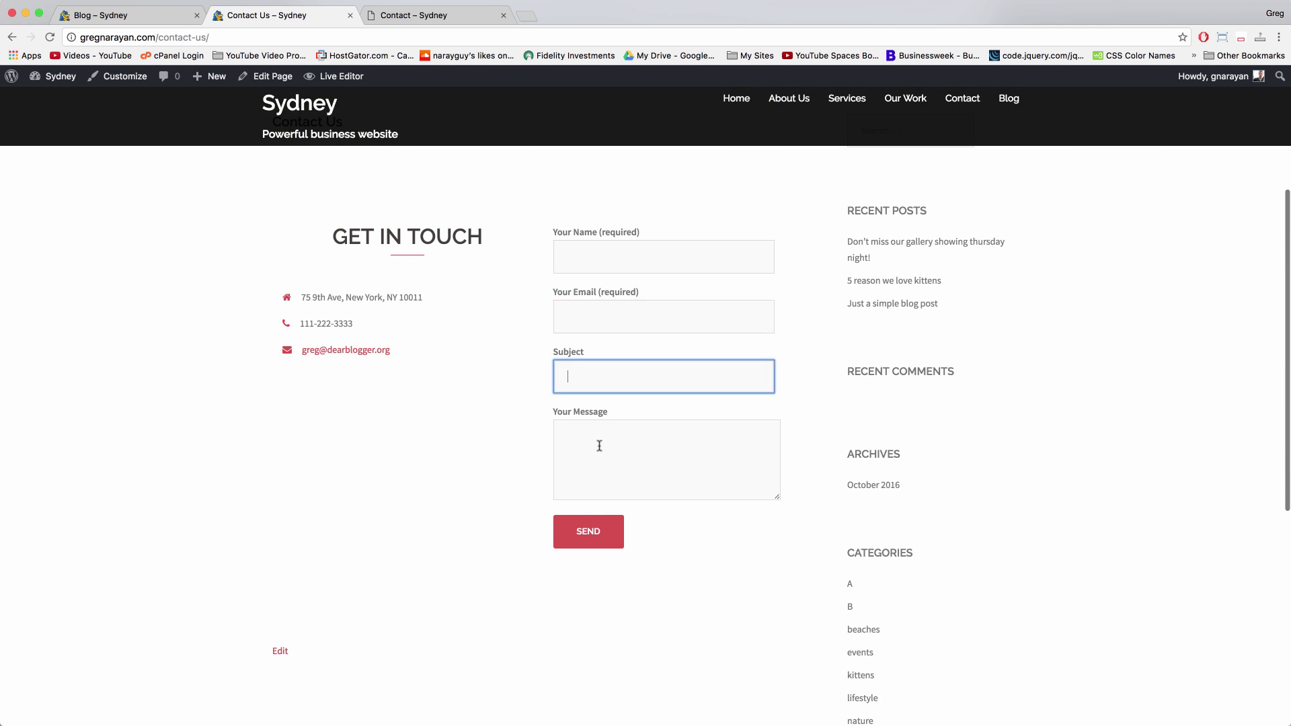
pyautogui.click(599, 446)
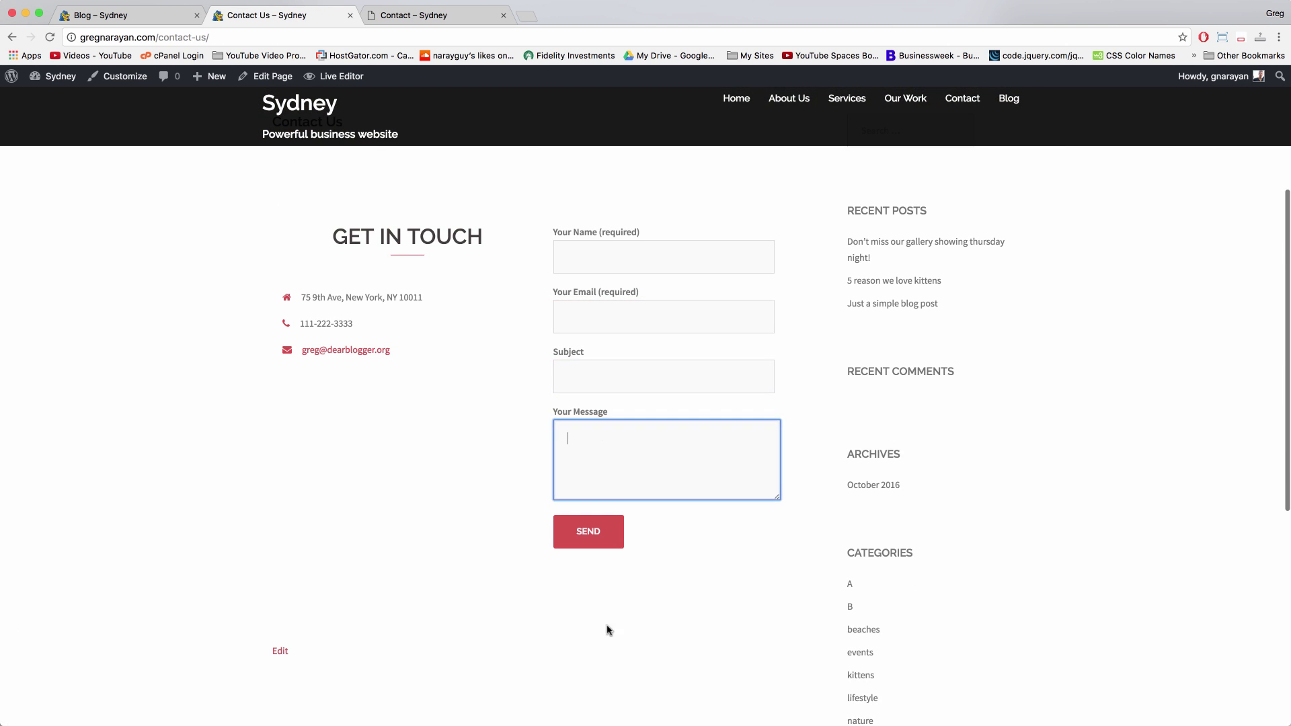
pyautogui.click(680, 635)
pyautogui.click(566, 250)
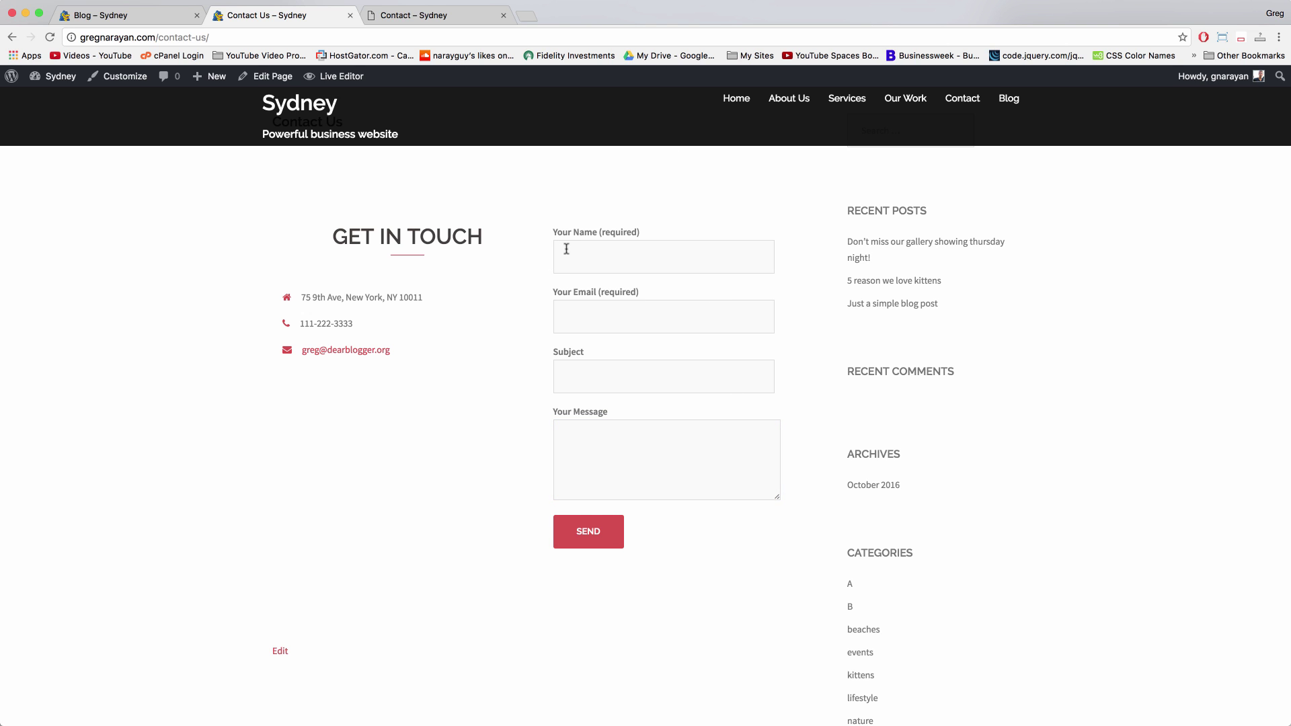
pyautogui.click(580, 312)
pyautogui.click(579, 375)
pyautogui.click(562, 463)
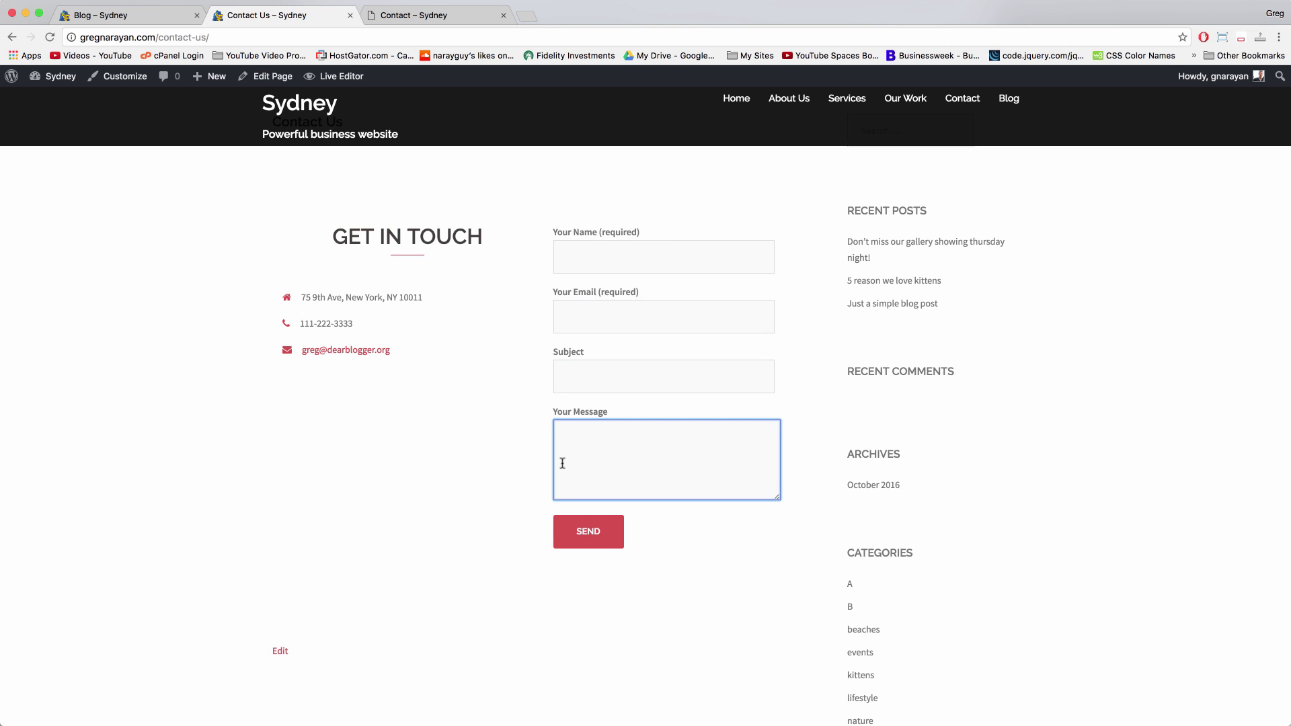
pyautogui.click(568, 369)
pyautogui.moveTo(404, 354); pyautogui.dragTo(265, 296)
pyautogui.click(347, 359)
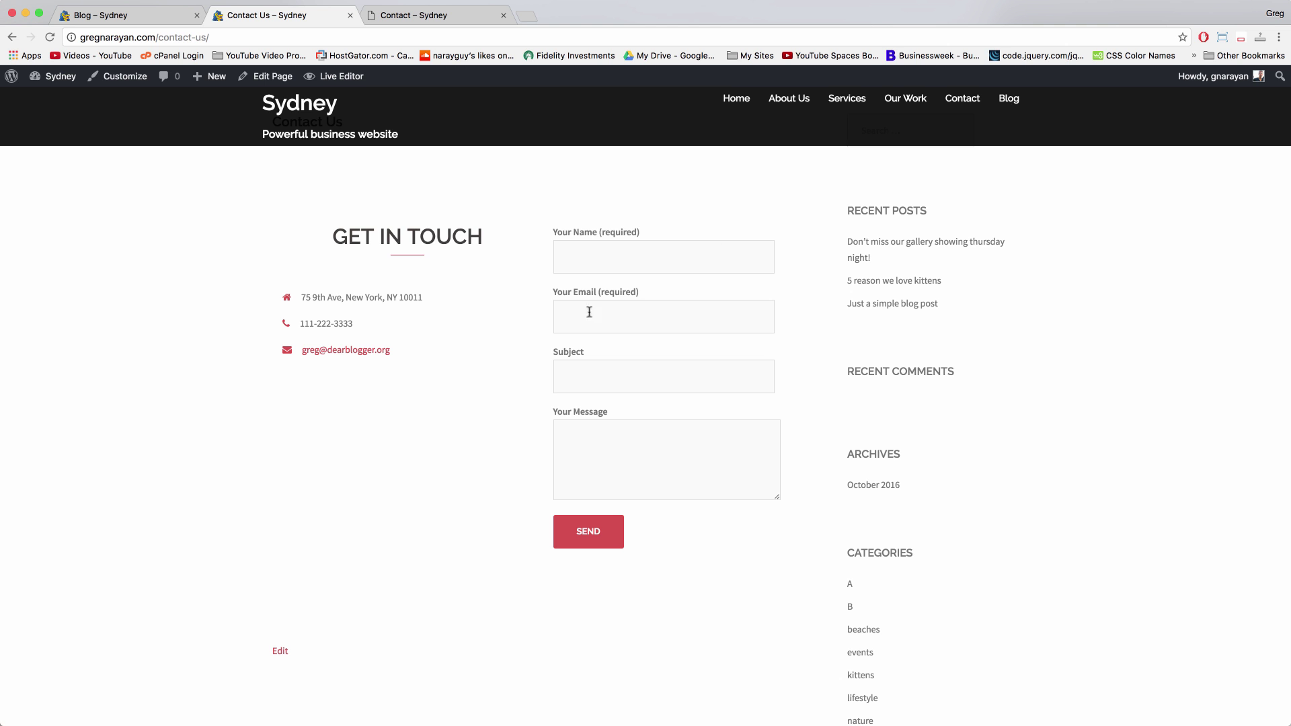
# Try the message, subject, email and name fields of the contact form on the live Contact Us page
pyautogui.scroll(4, 741, 525)
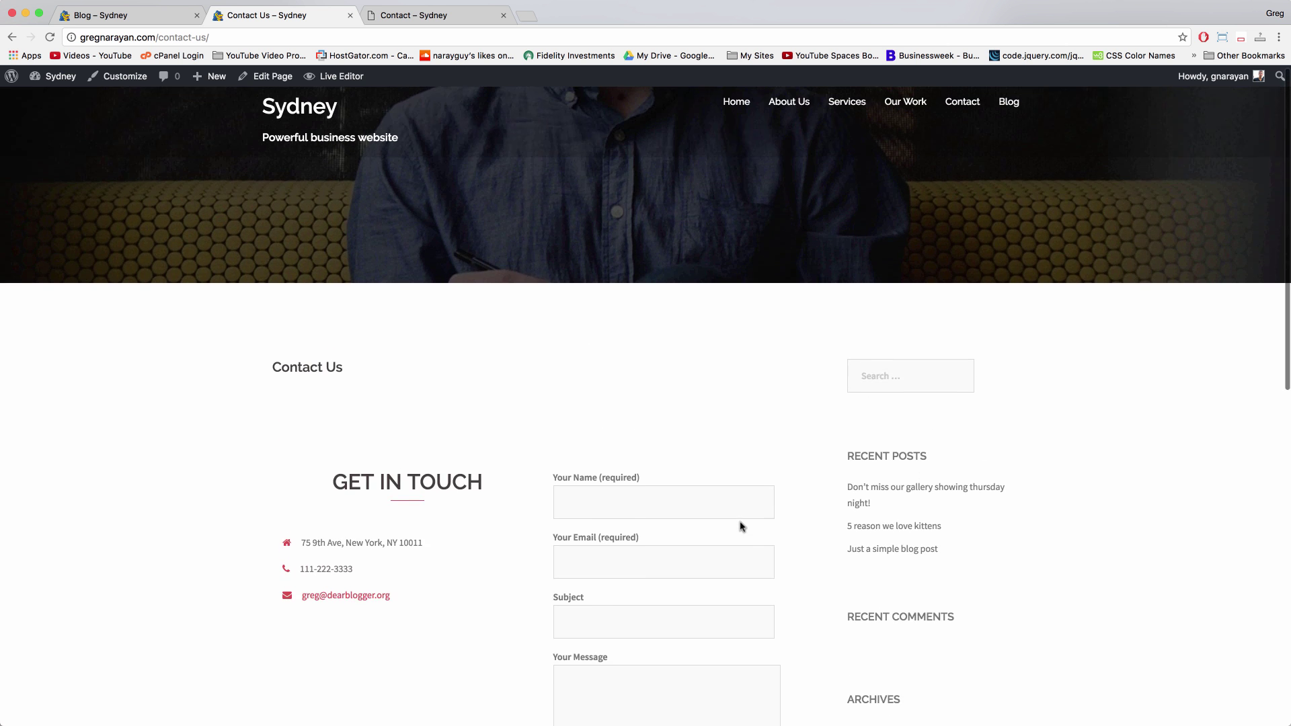
pyautogui.scroll(-3, 620, 403)
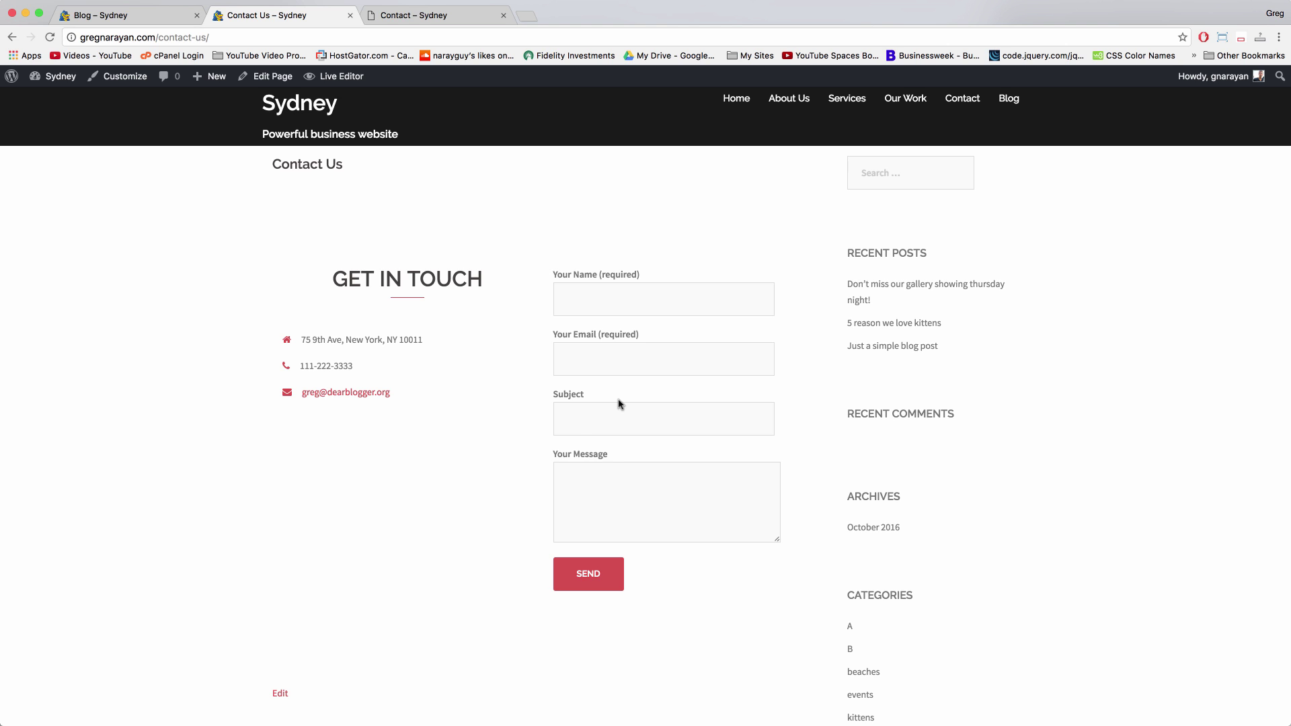
pyautogui.click(611, 468)
pyautogui.click(568, 414)
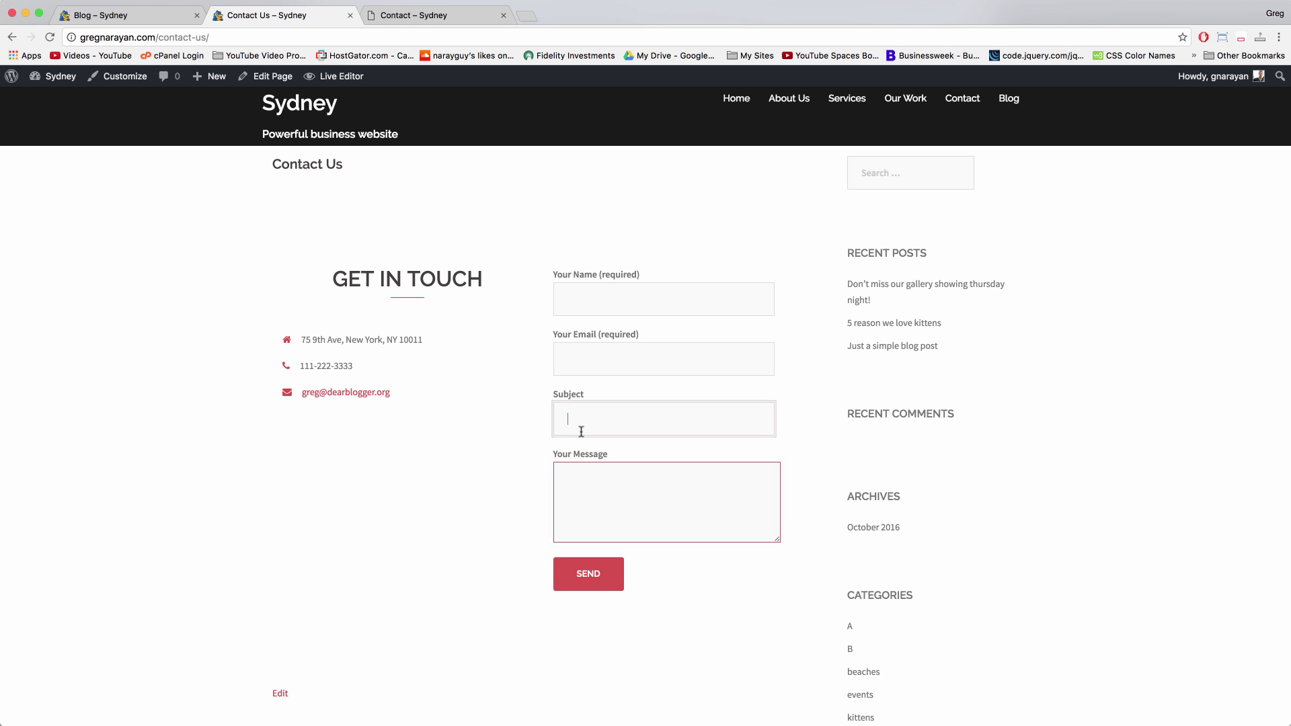
pyautogui.click(608, 347)
pyautogui.click(590, 296)
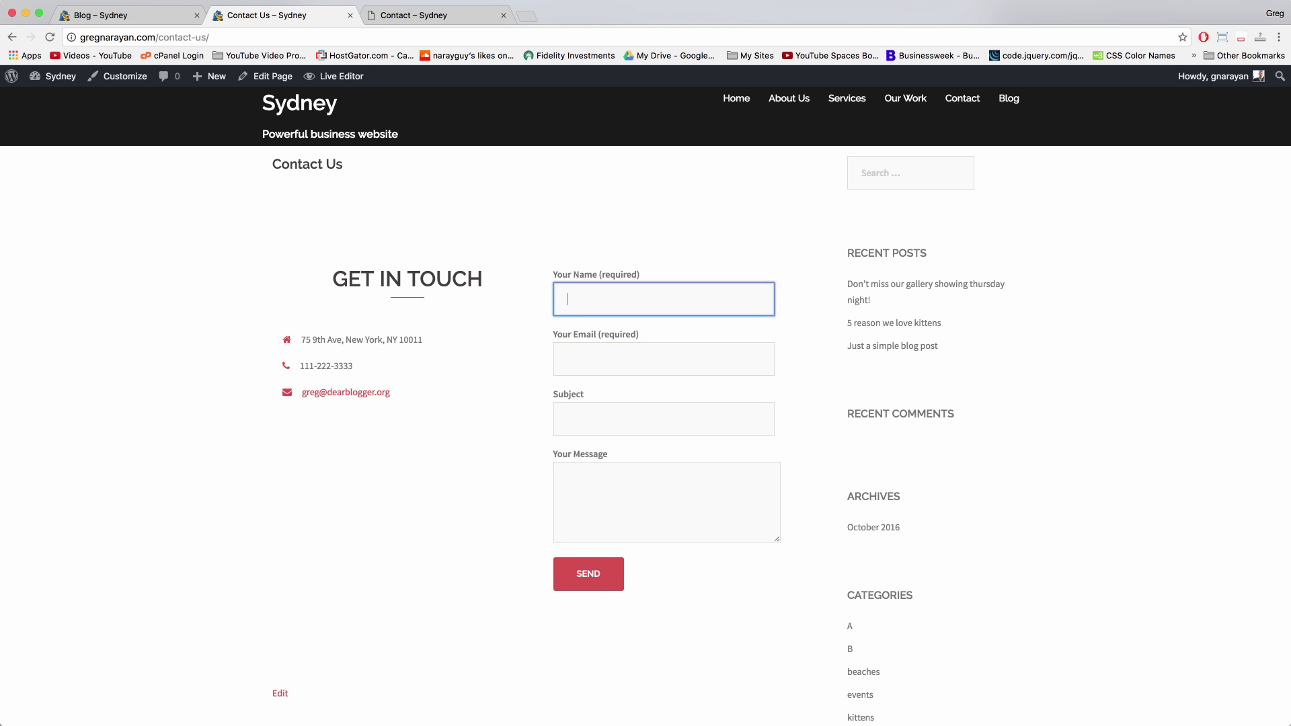
# Open the Contact Us page for editing and set its page template to Full width
pyautogui.click(269, 78)
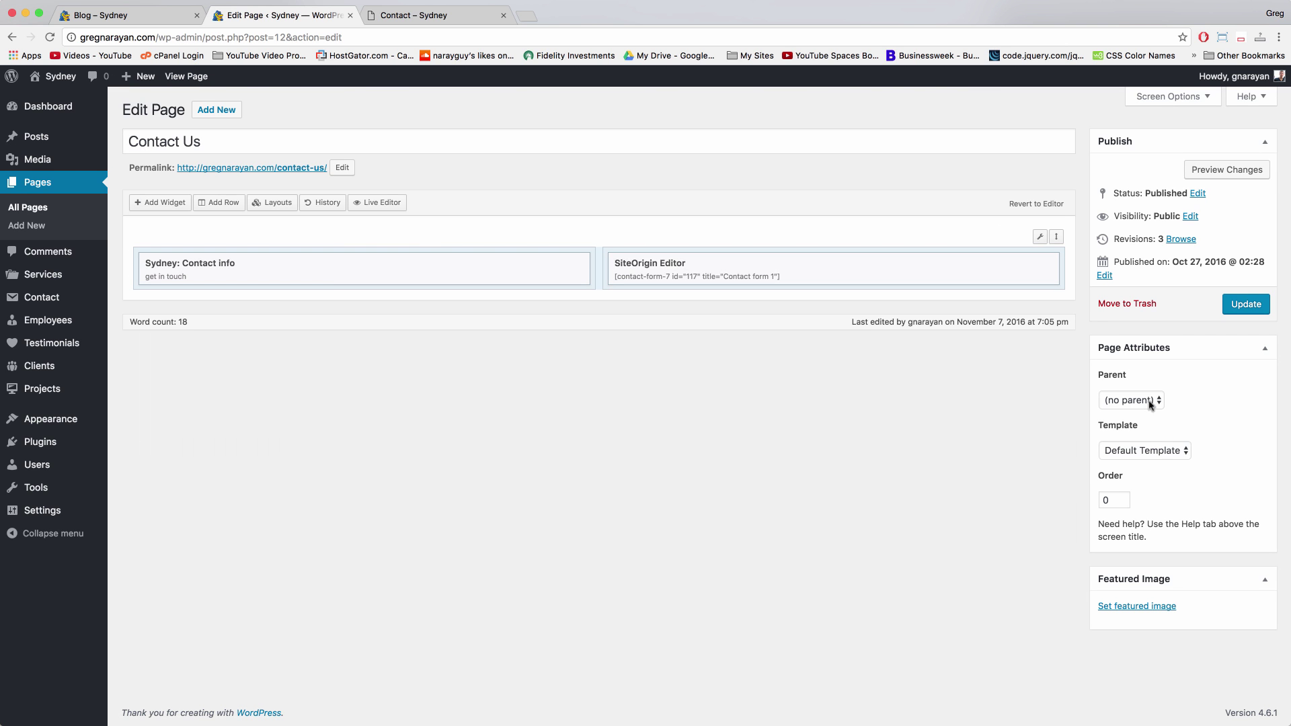
pyautogui.click(1162, 454)
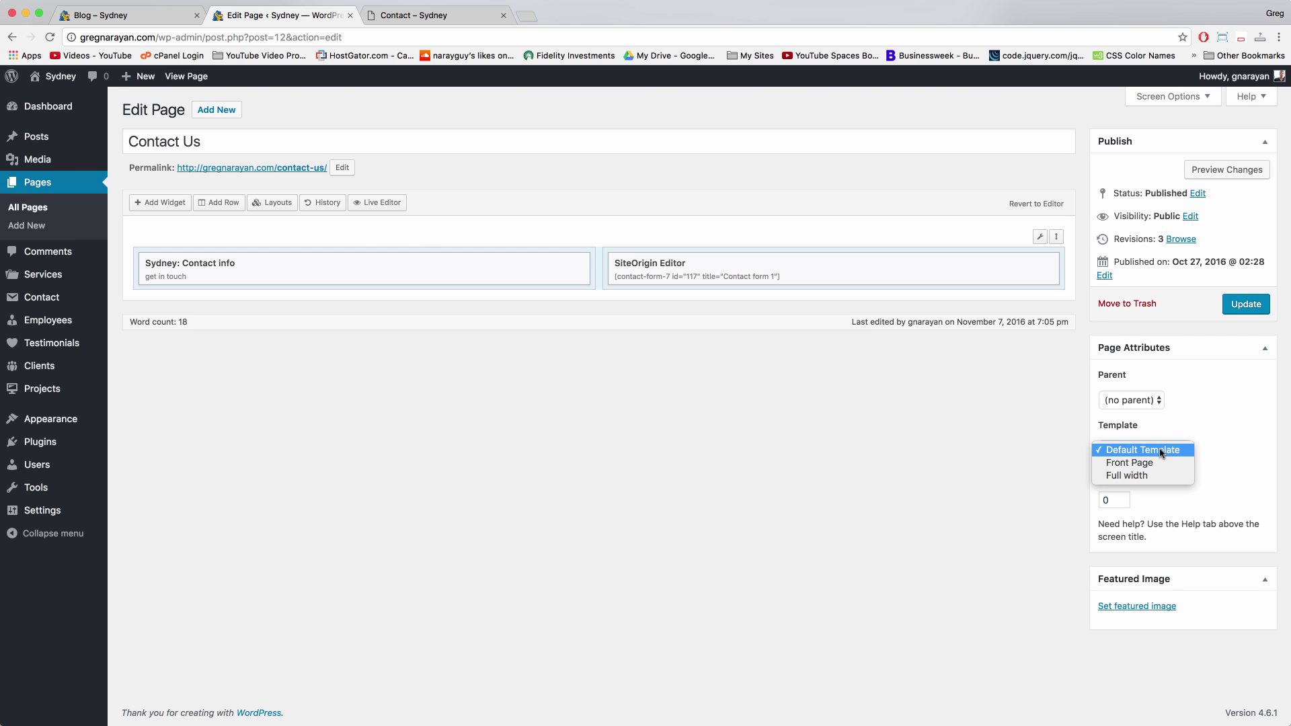
pyautogui.click(1135, 475)
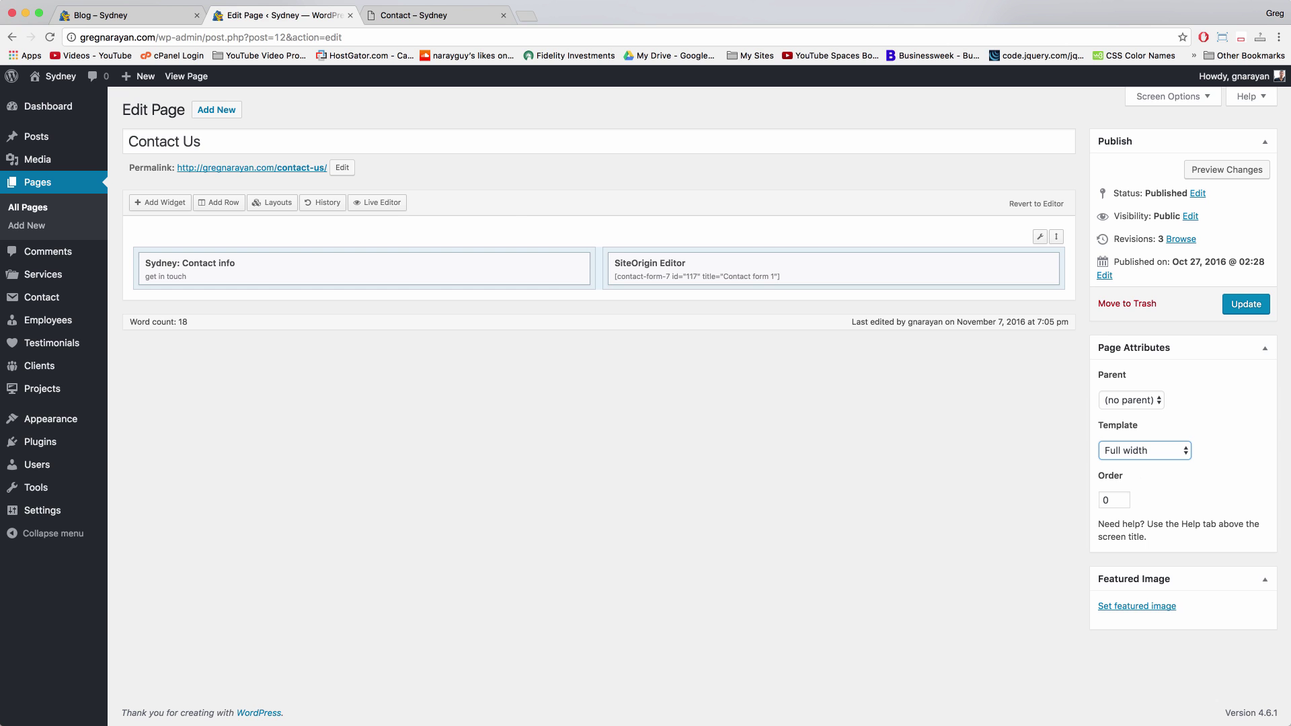
# Title the SiteOrigin Editor widget holding the contact form "drop us a note"
pyautogui.click(434, 14)
pyautogui.click(299, 13)
pyautogui.click(806, 264)
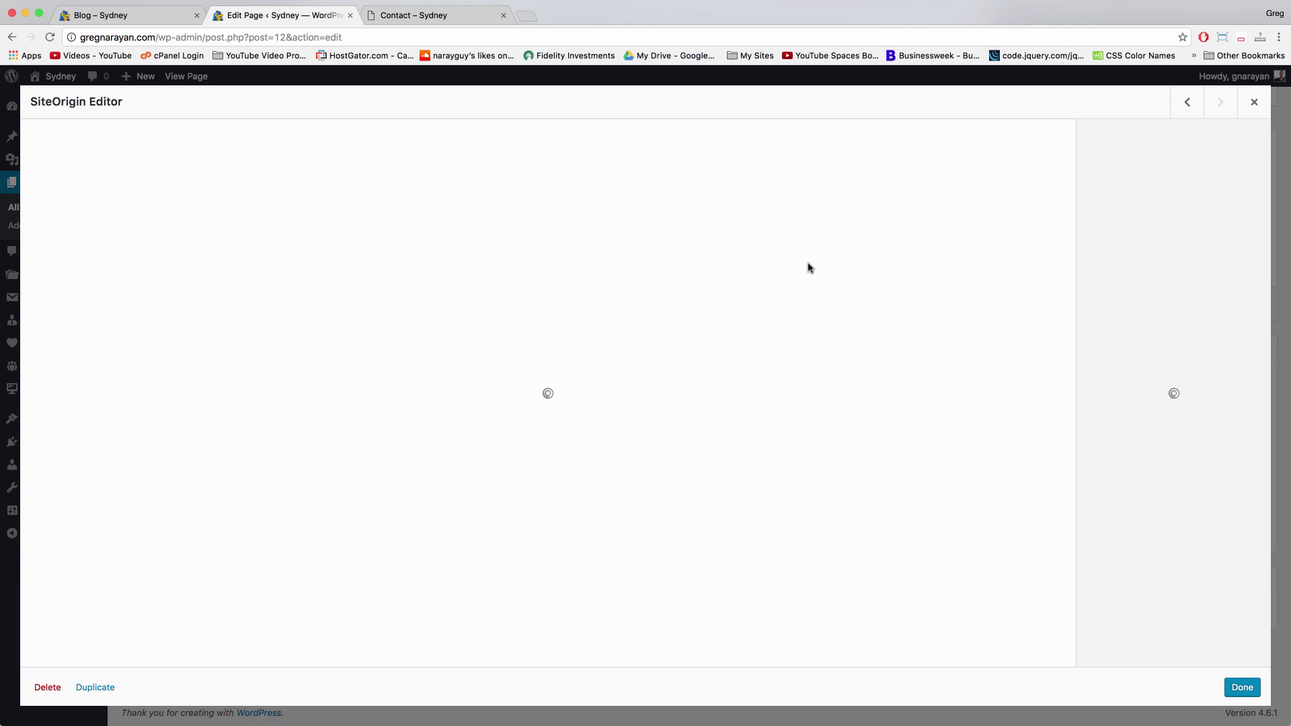
pyautogui.click(74, 148)
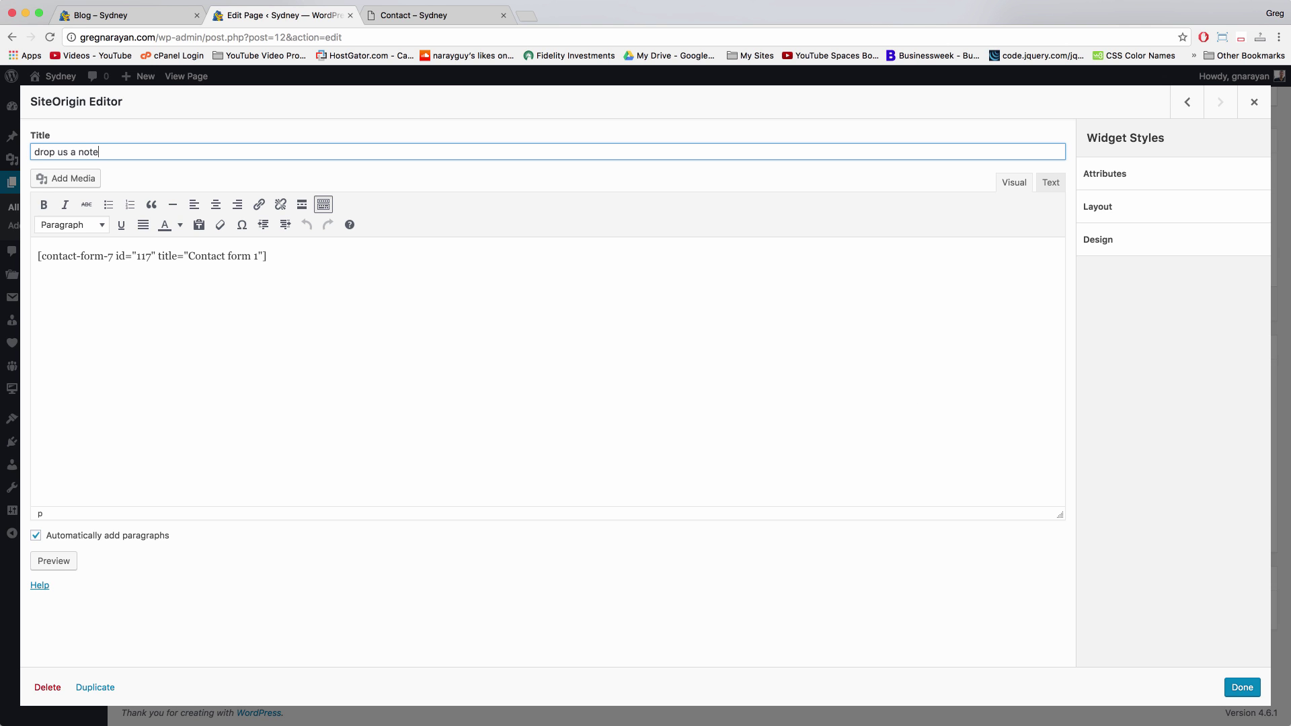
pyautogui.click(383, 269)
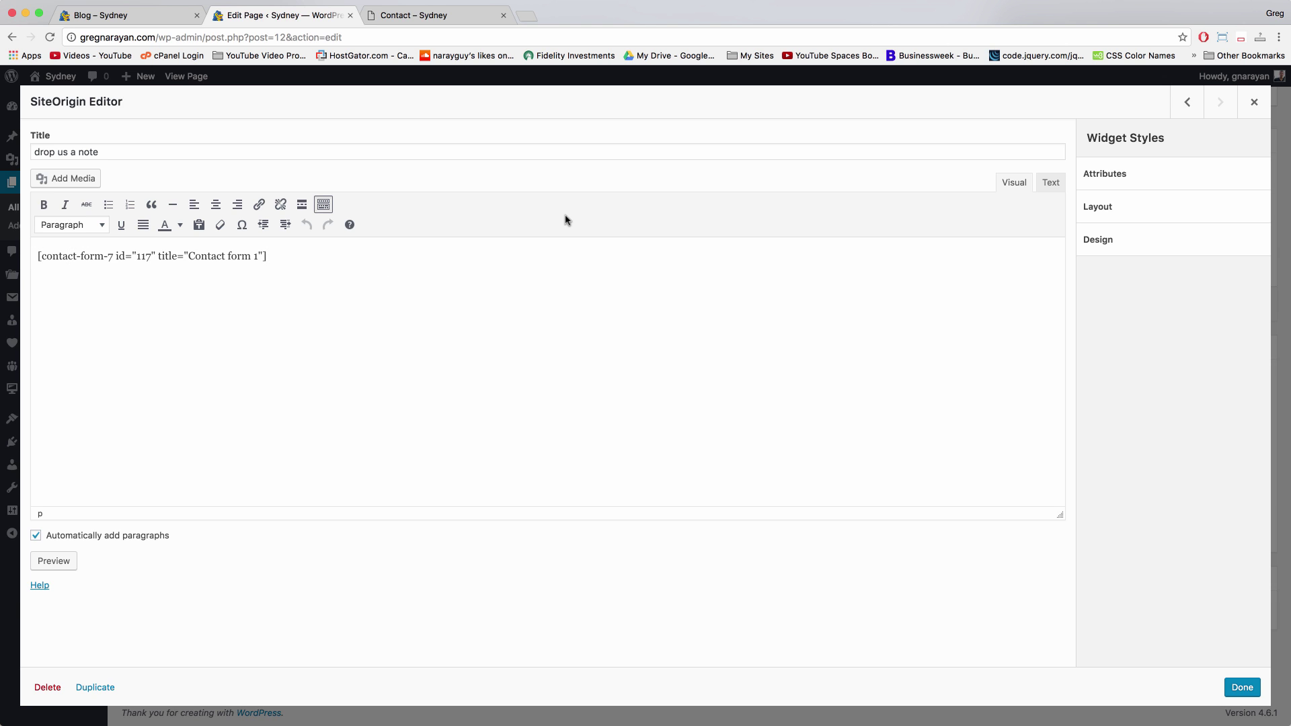
# Wrap the contact form shortcode in <center> and </center> tags in the widget's HTML text and apply the widget changes
pyautogui.click(1051, 185)
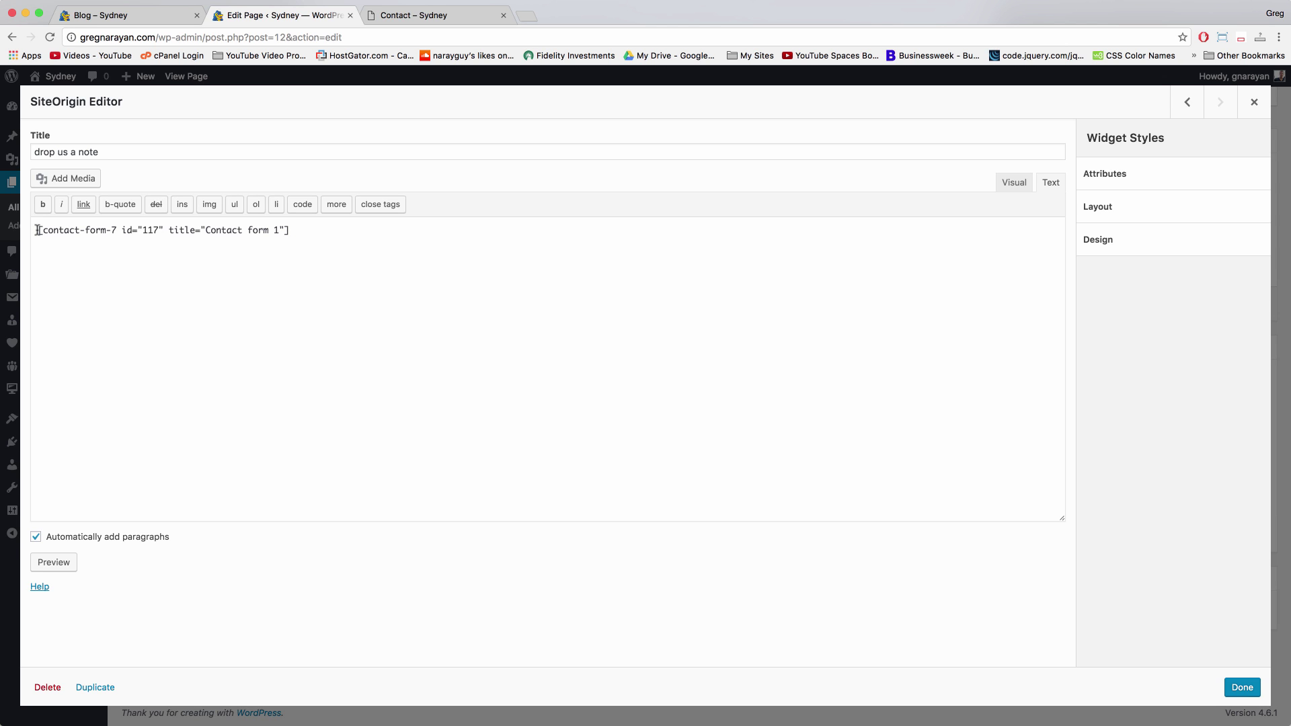
pyautogui.write('<cne')
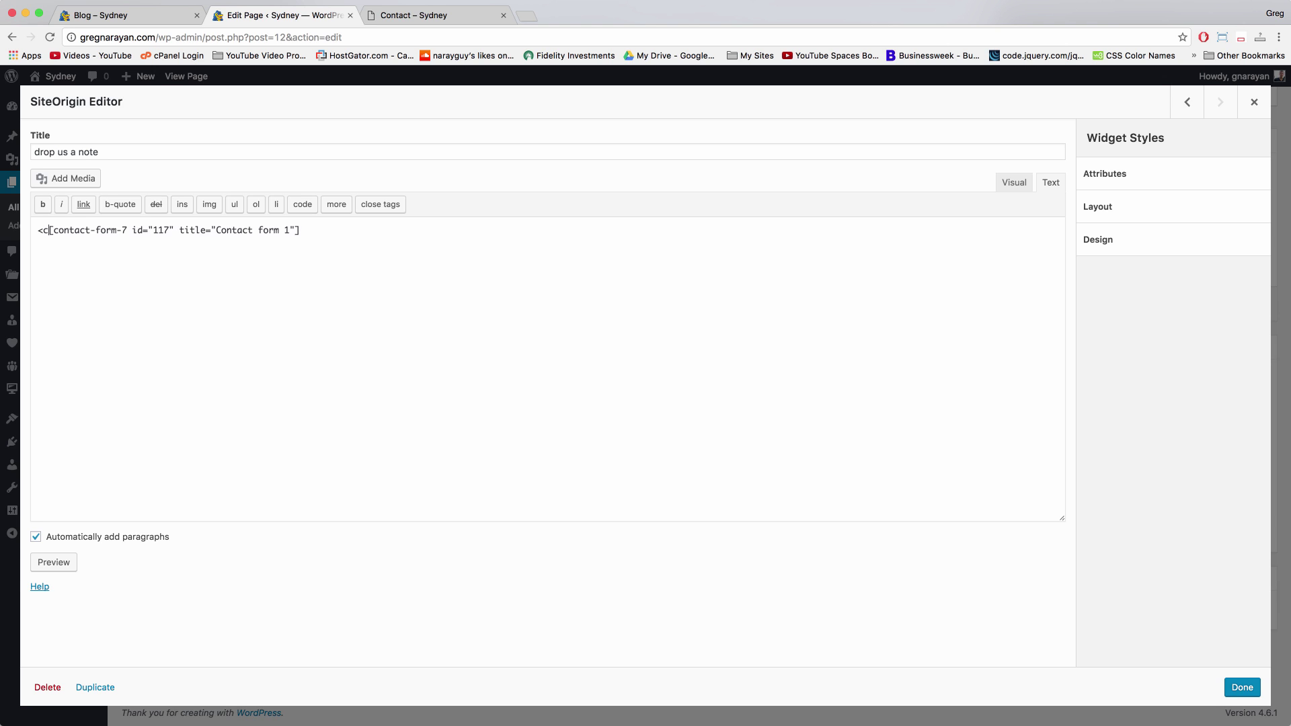
pyautogui.press('BackSpace')
pyautogui.press('BackSpace')
pyautogui.write('en')
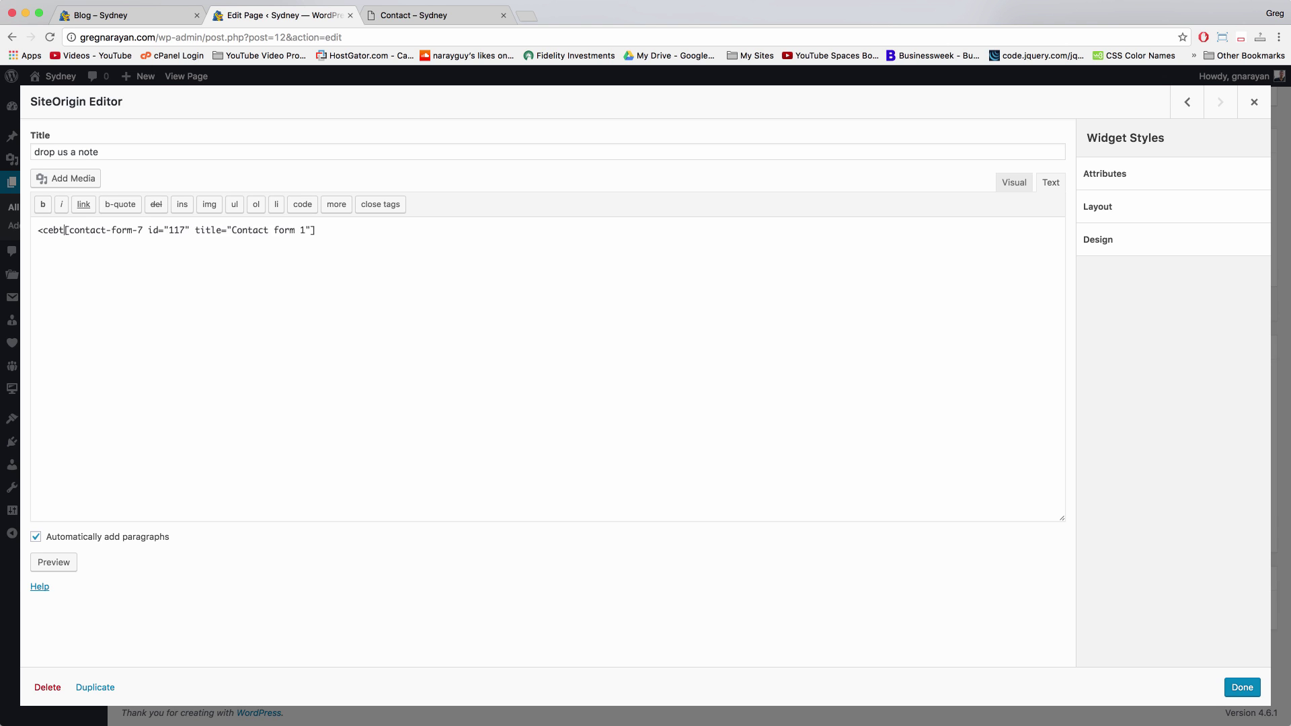
pyautogui.write('ter')
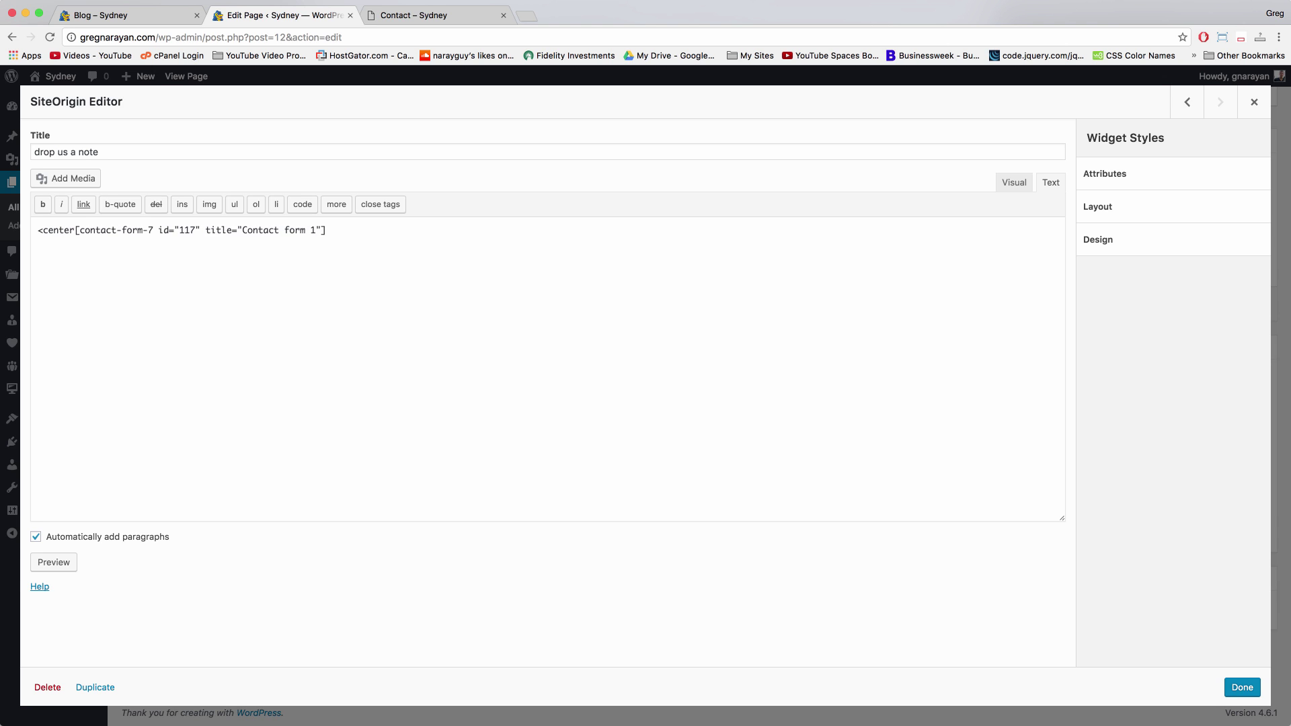
pyautogui.write('>')
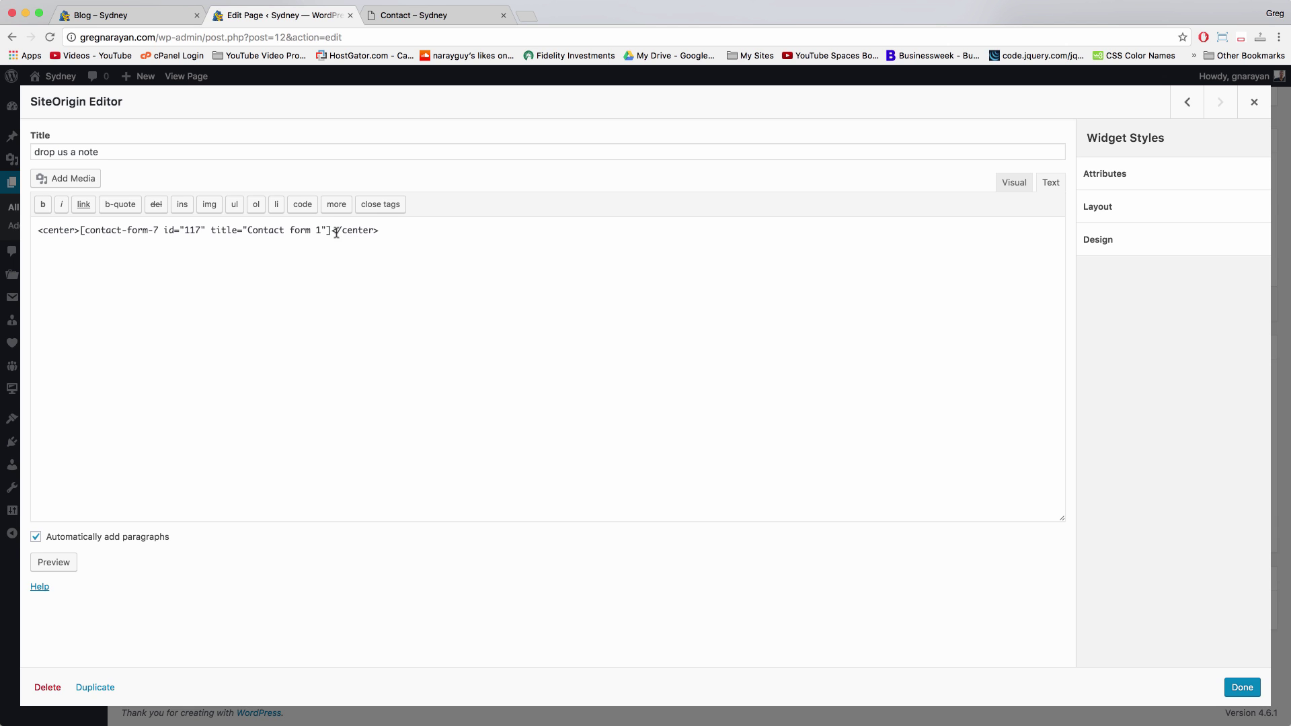
pyautogui.click(1243, 688)
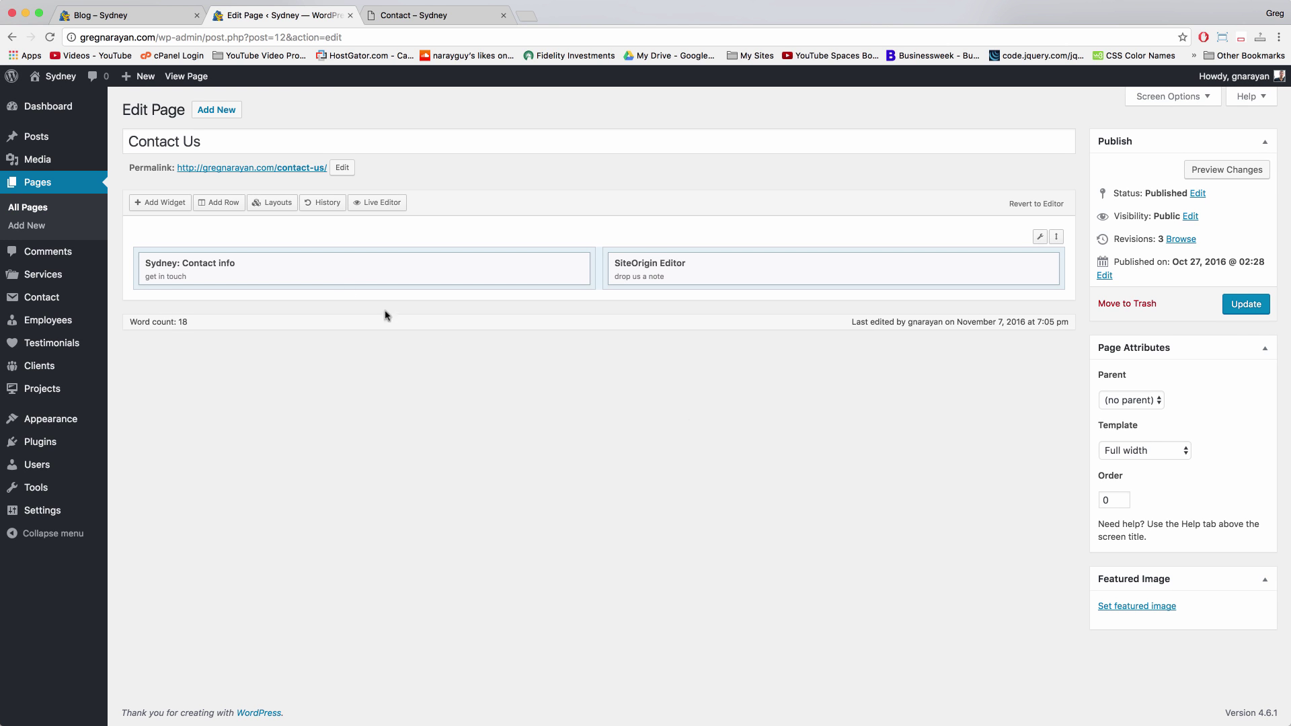
# Examine the Sydney: Contact info widget's design and layout style options for an alignment setting
pyautogui.click(330, 270)
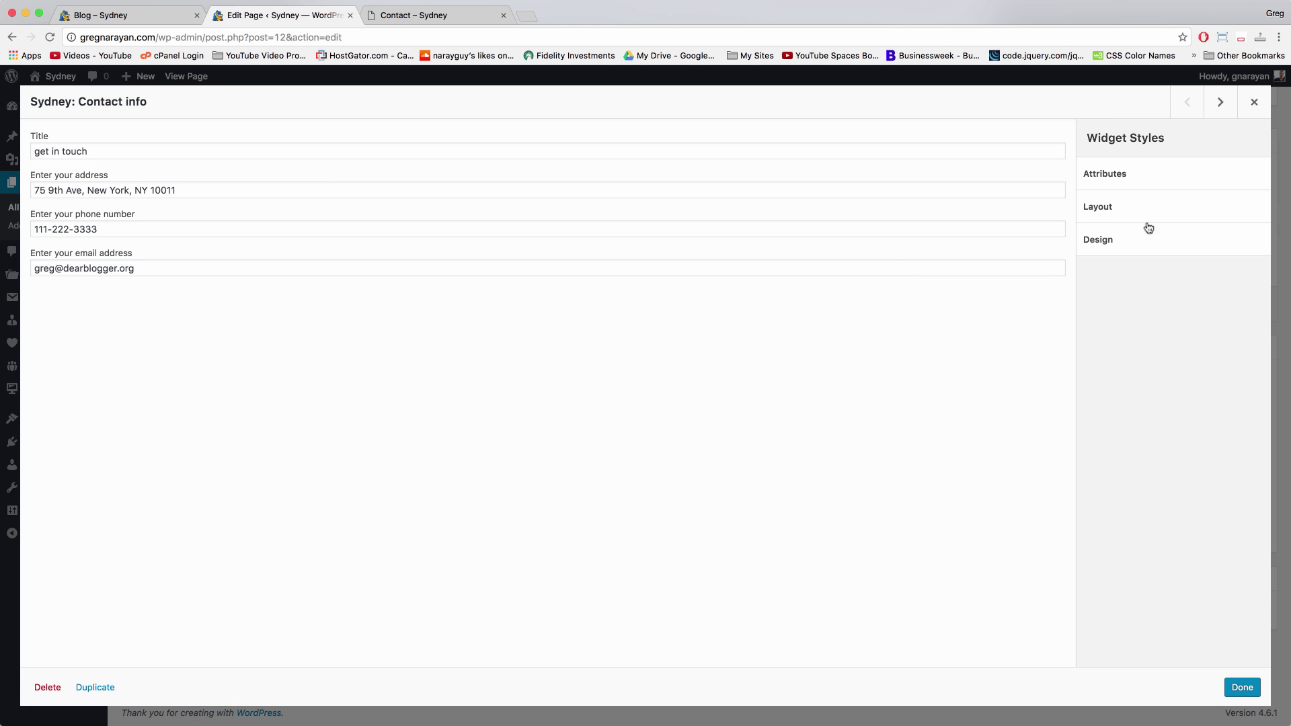
pyautogui.click(1156, 251)
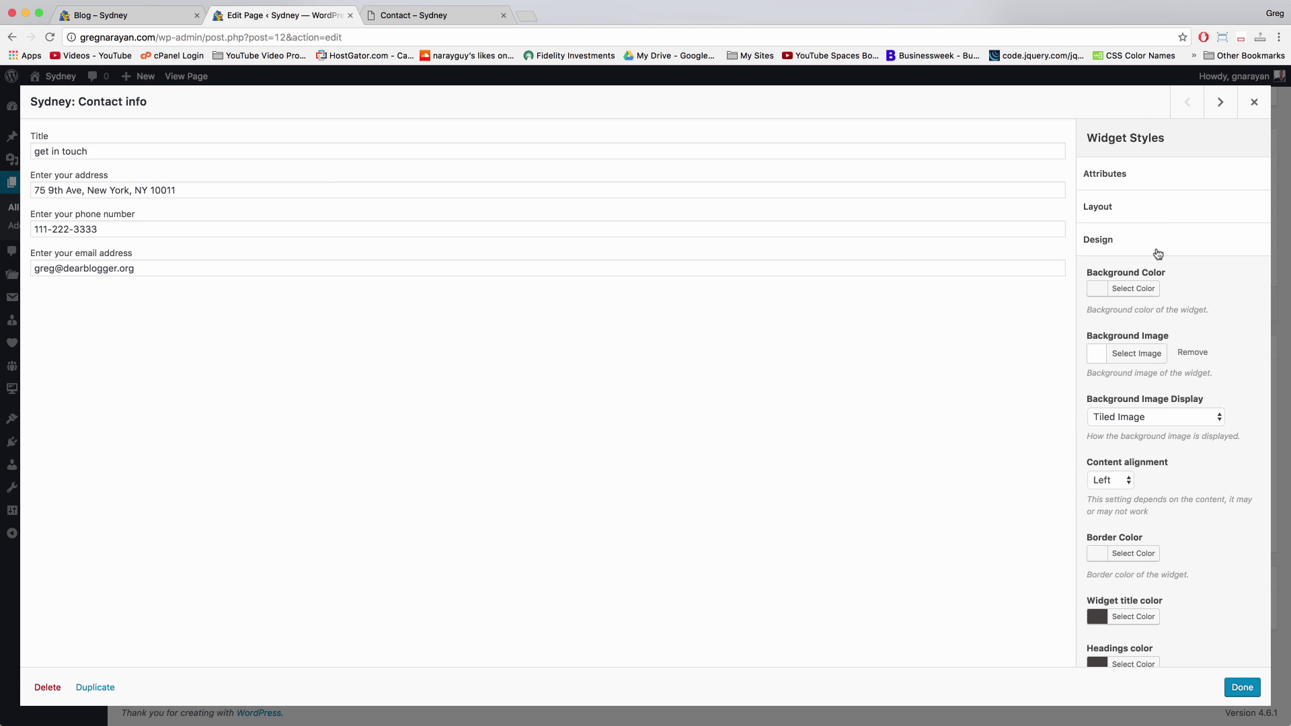
pyautogui.scroll(-5, 1142, 248)
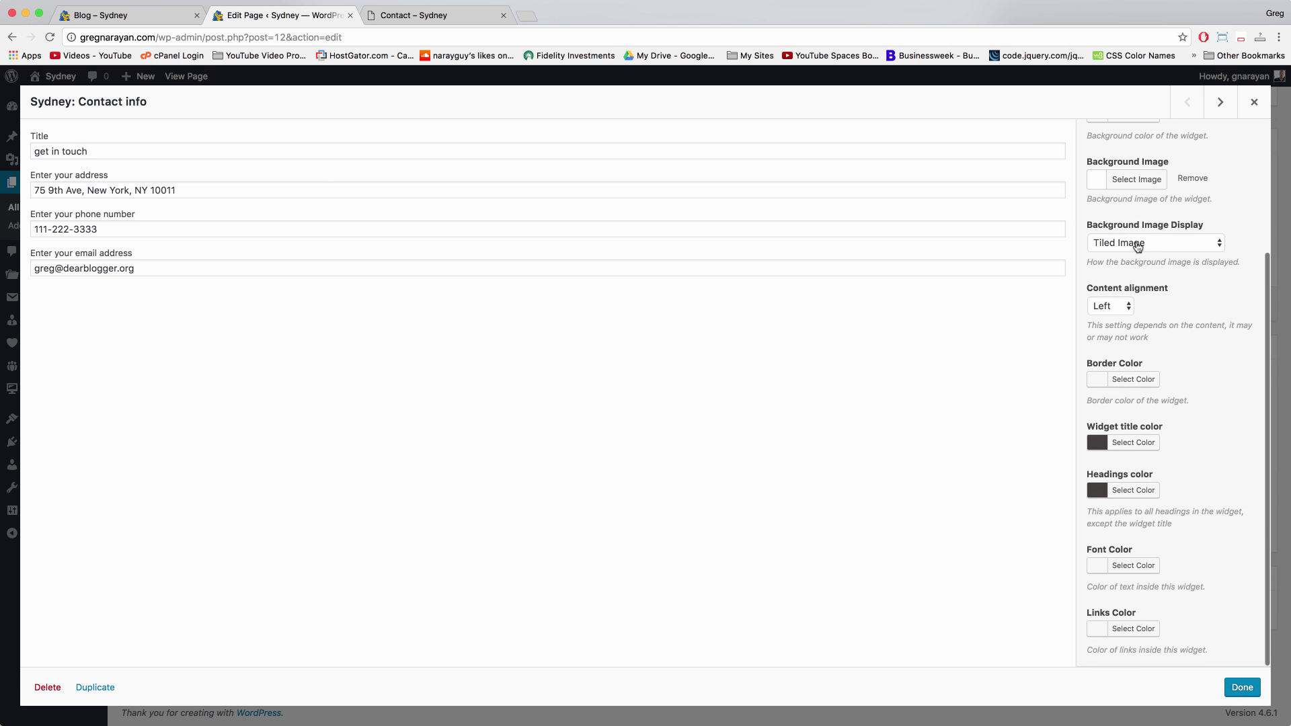
pyautogui.scroll(3, 1137, 247)
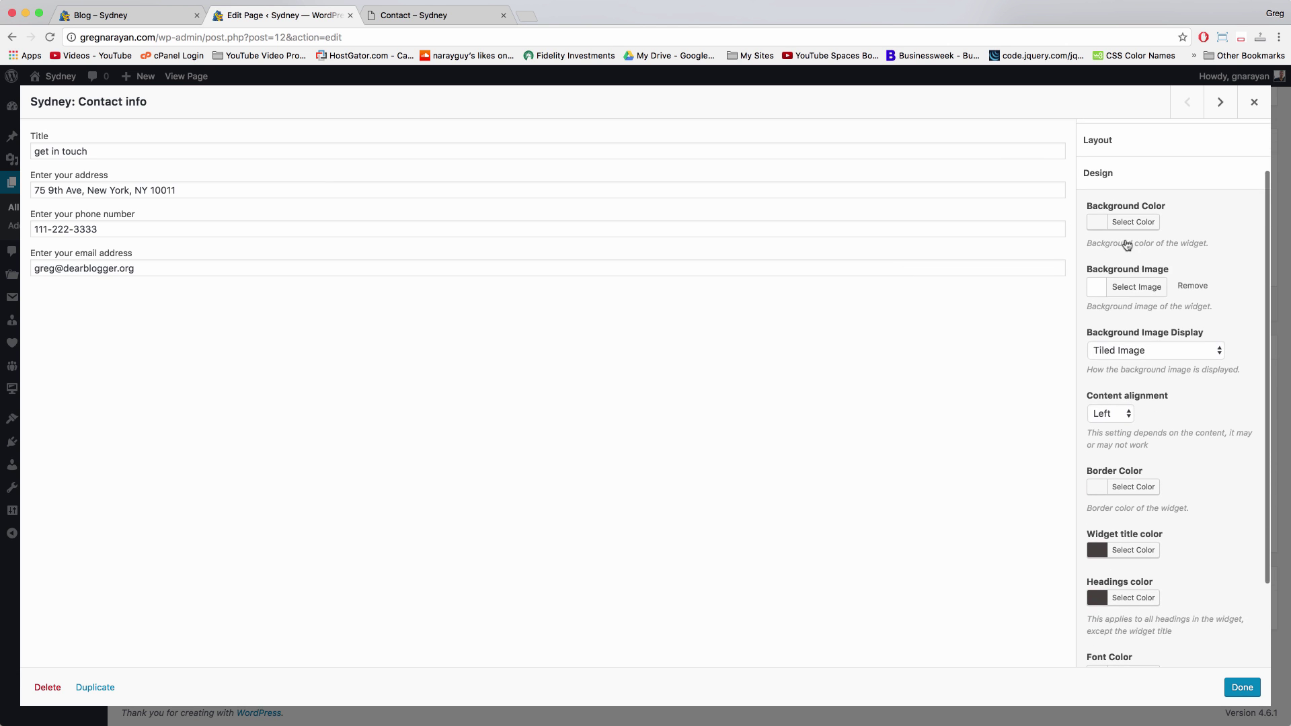
pyautogui.click(1130, 168)
pyautogui.click(1135, 208)
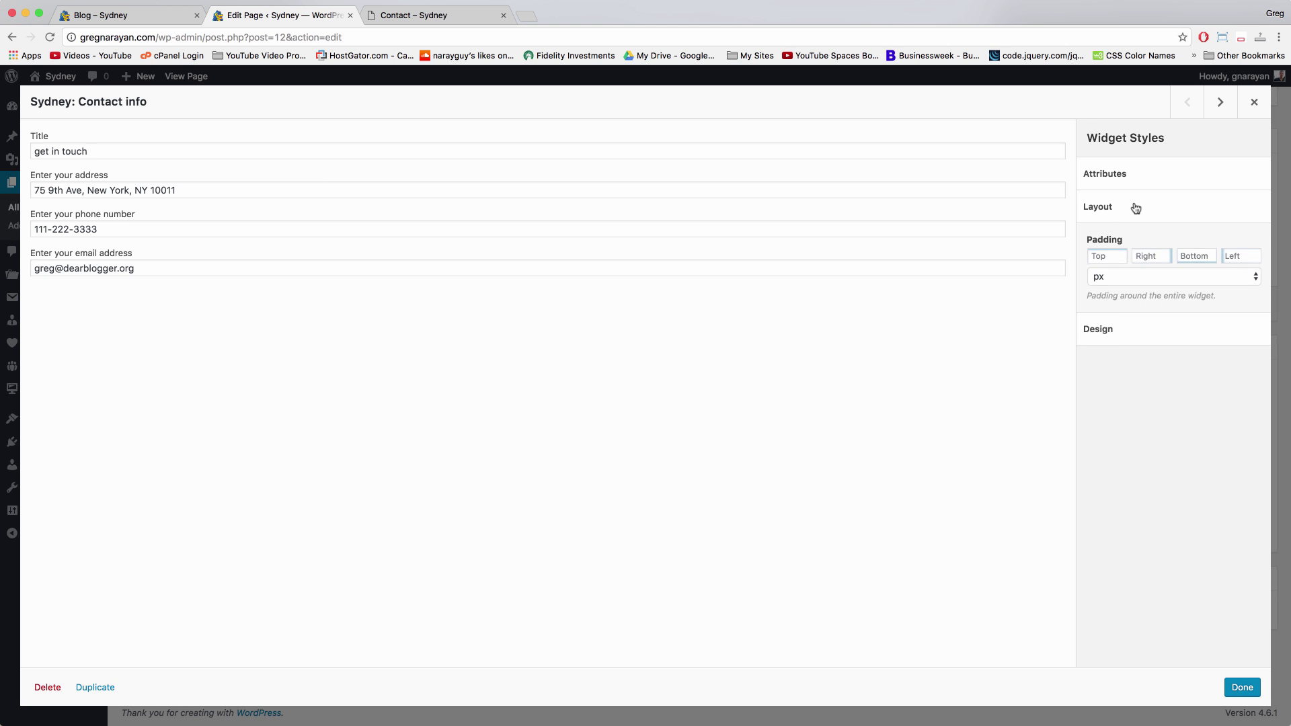
pyautogui.click(1135, 208)
pyautogui.click(1253, 102)
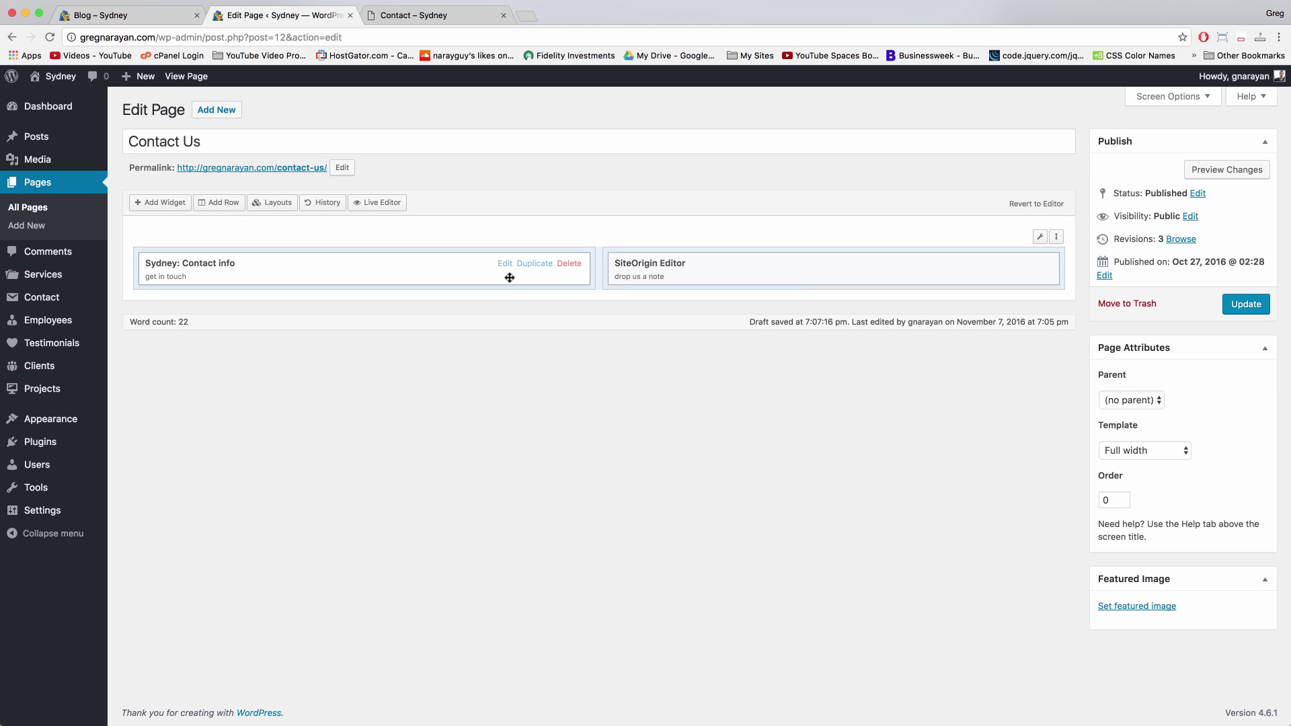
# Set the Sydney: Contact info widget's content alignment to Center and apply the widget changes
pyautogui.click(306, 261)
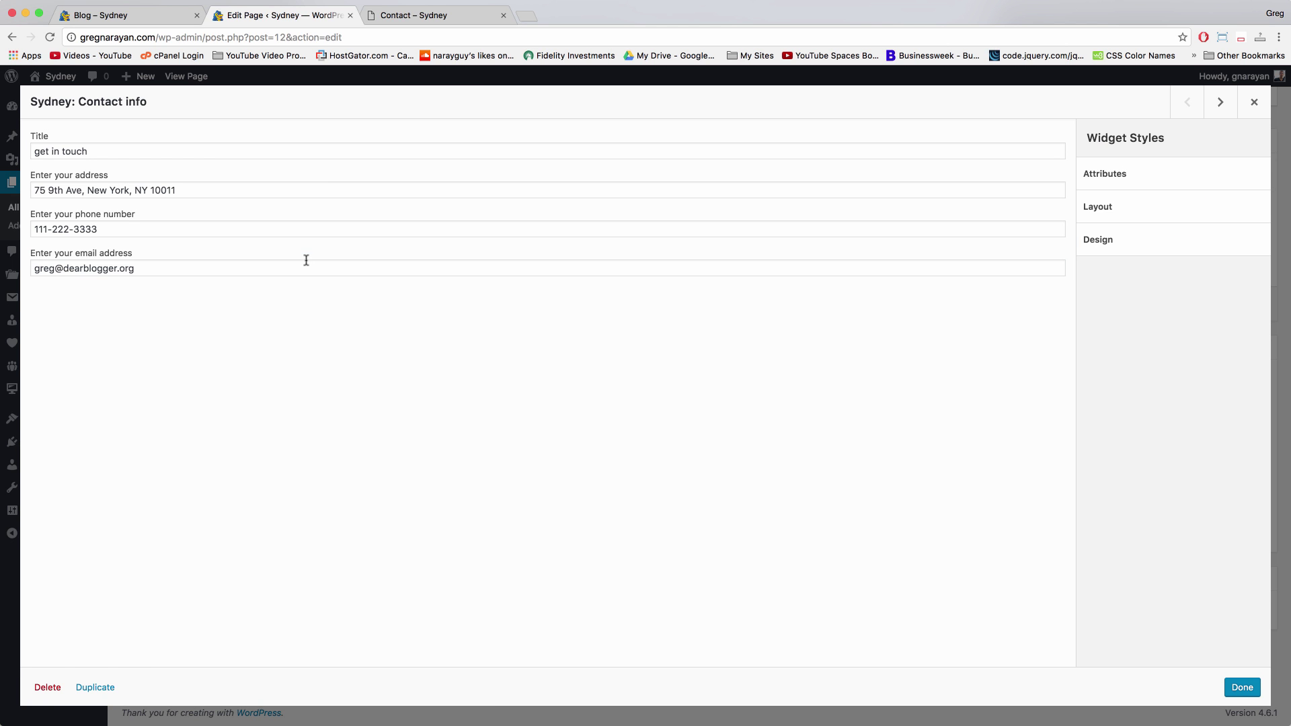
pyautogui.click(1179, 207)
pyautogui.click(1179, 207)
pyautogui.click(1172, 173)
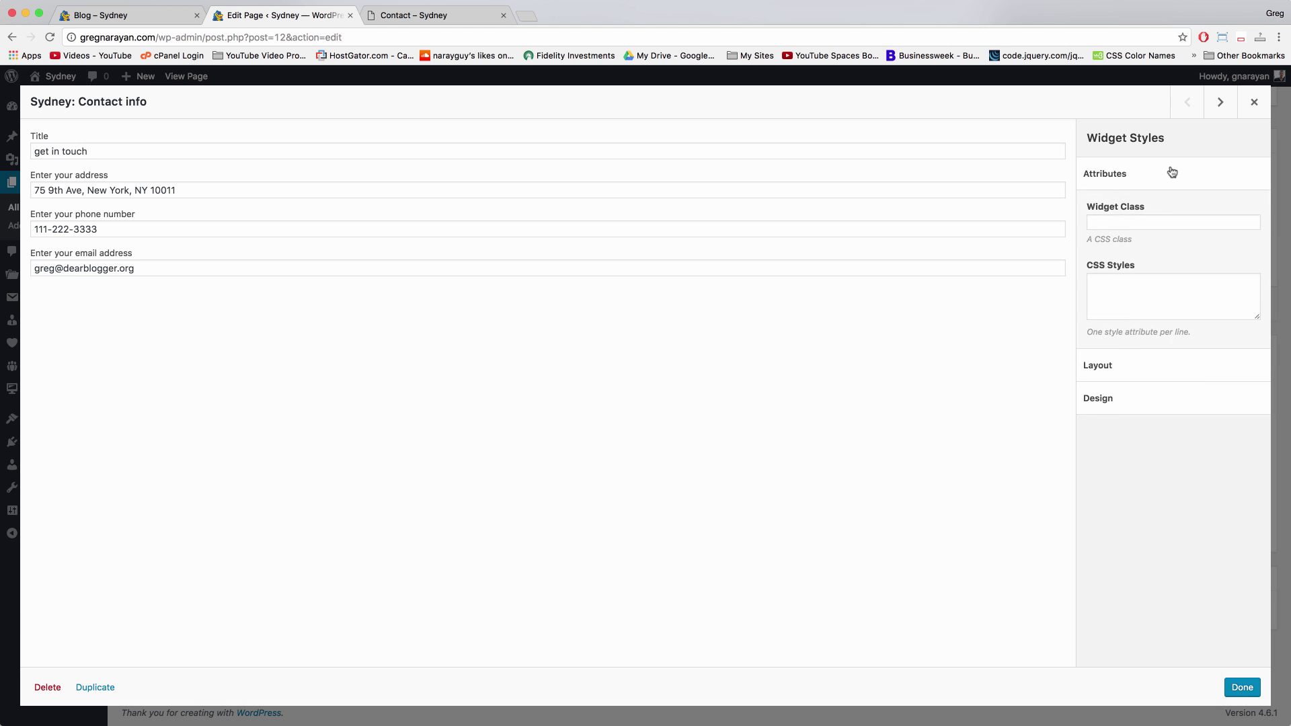
pyautogui.click(1171, 173)
pyautogui.click(1164, 241)
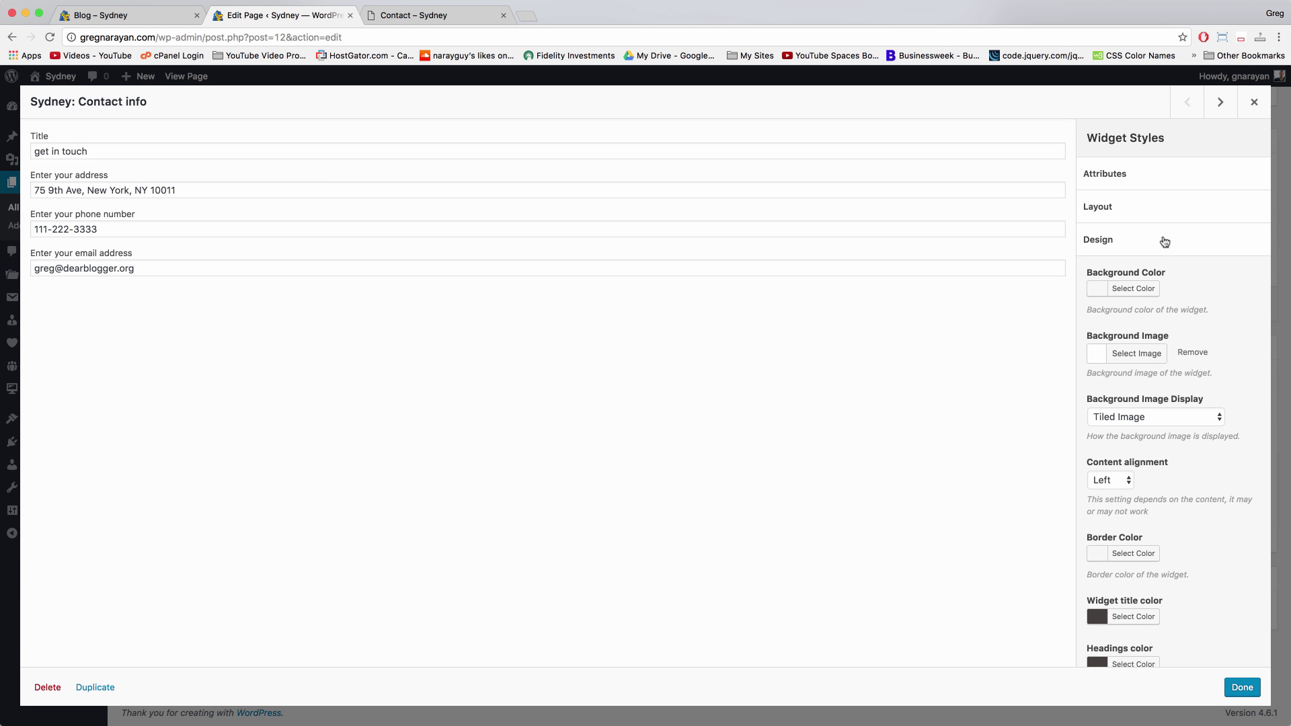
pyautogui.scroll(-5, 1164, 242)
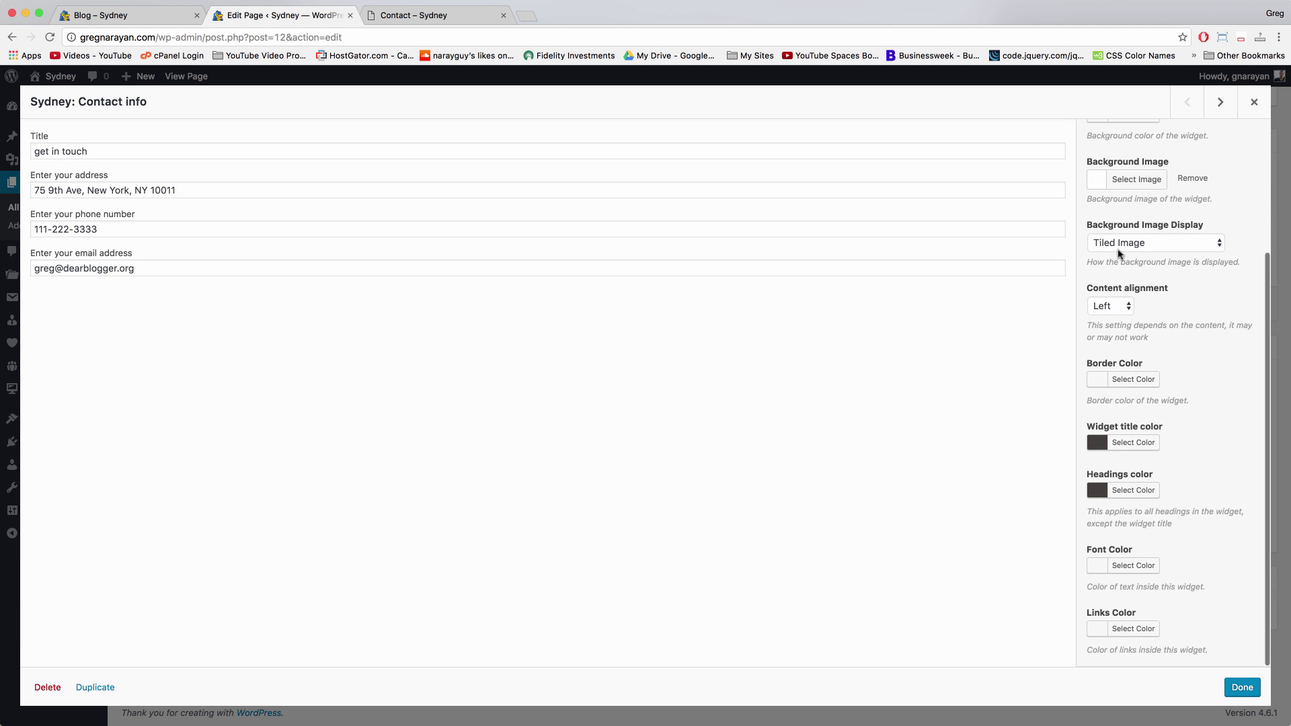
pyautogui.scroll(4, 1119, 253)
pyautogui.click(1115, 450)
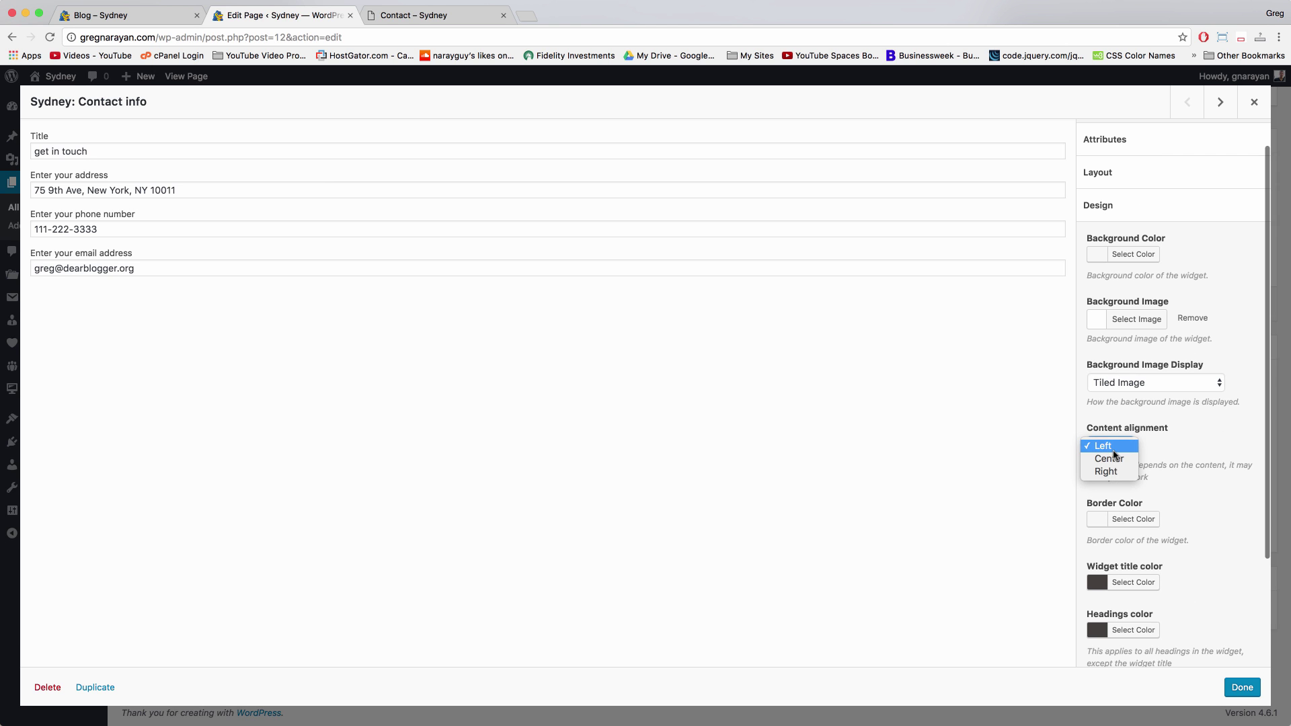
pyautogui.click(1110, 459)
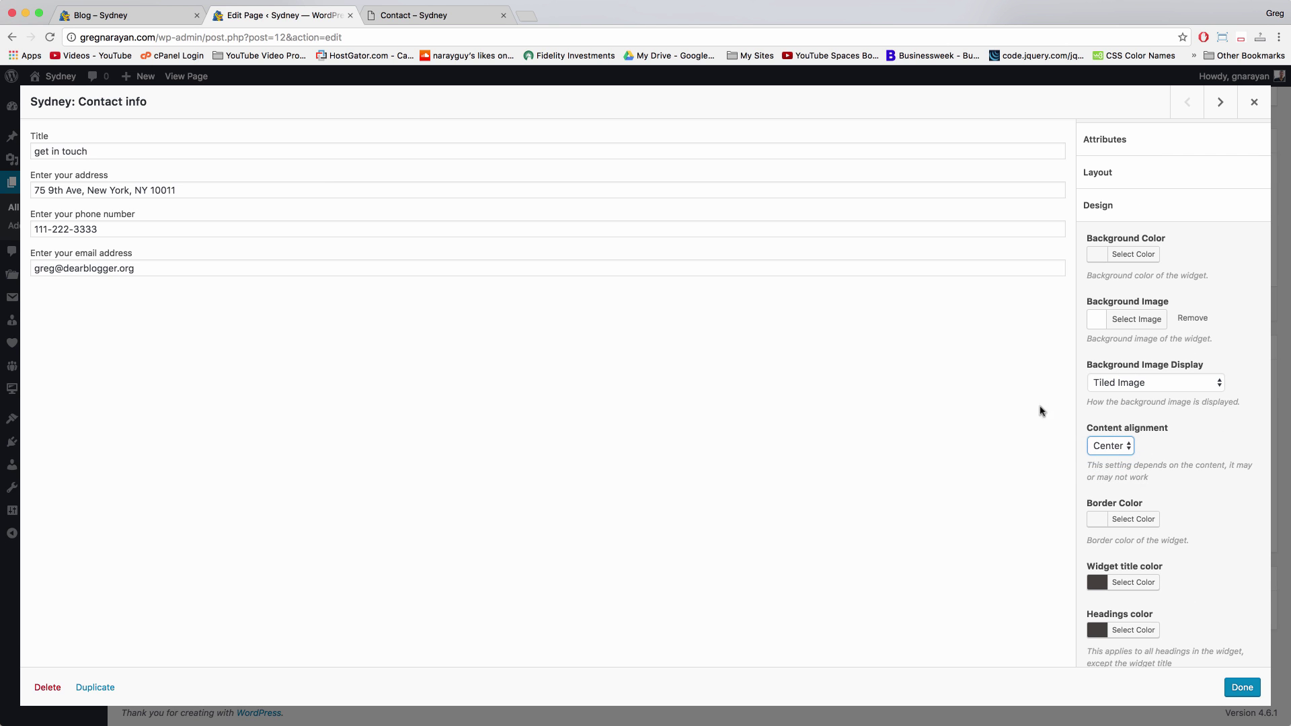
pyautogui.click(1243, 688)
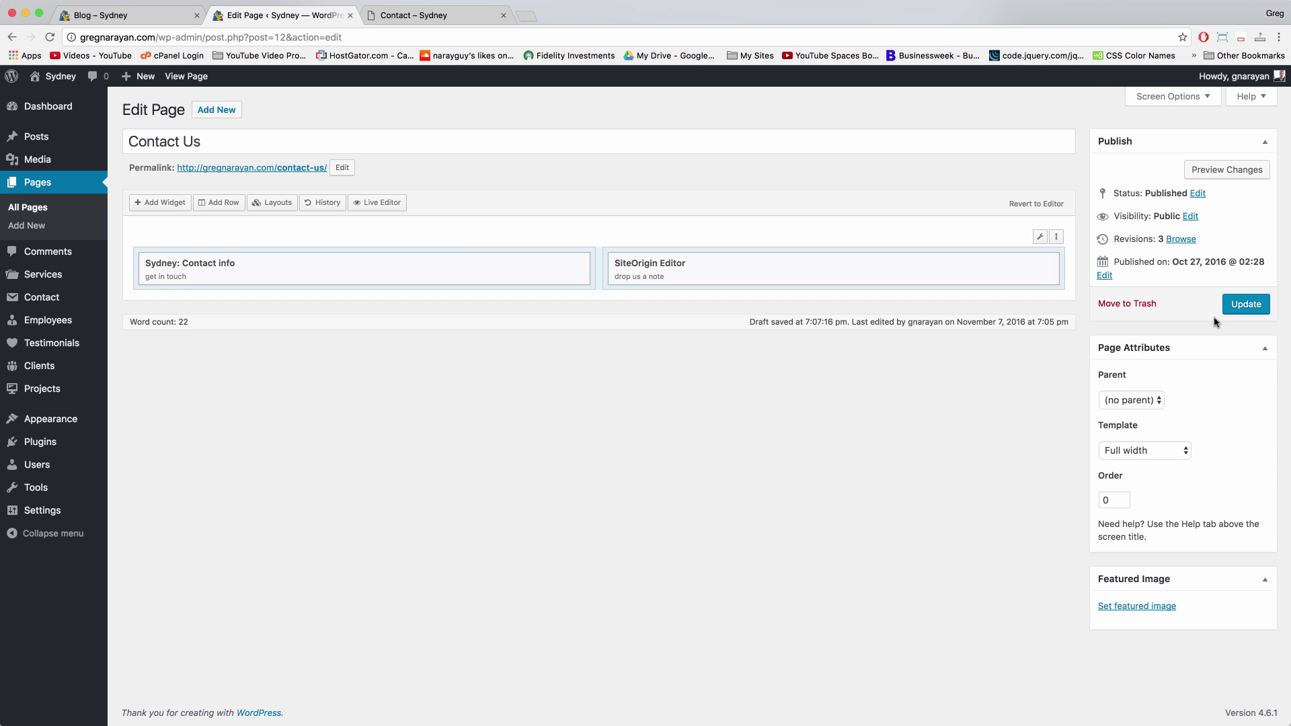
# Update the Contact Us page and check the layout of both columns on the live page
pyautogui.click(1243, 304)
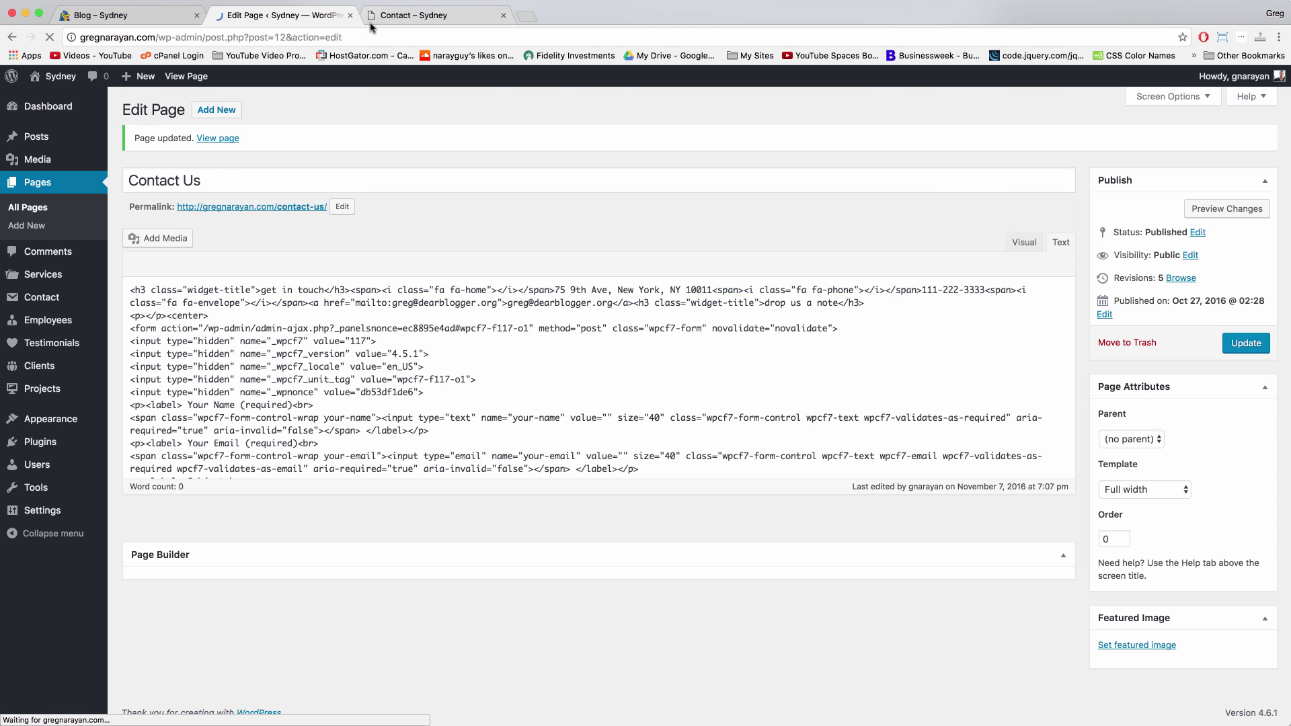
pyautogui.click(184, 79)
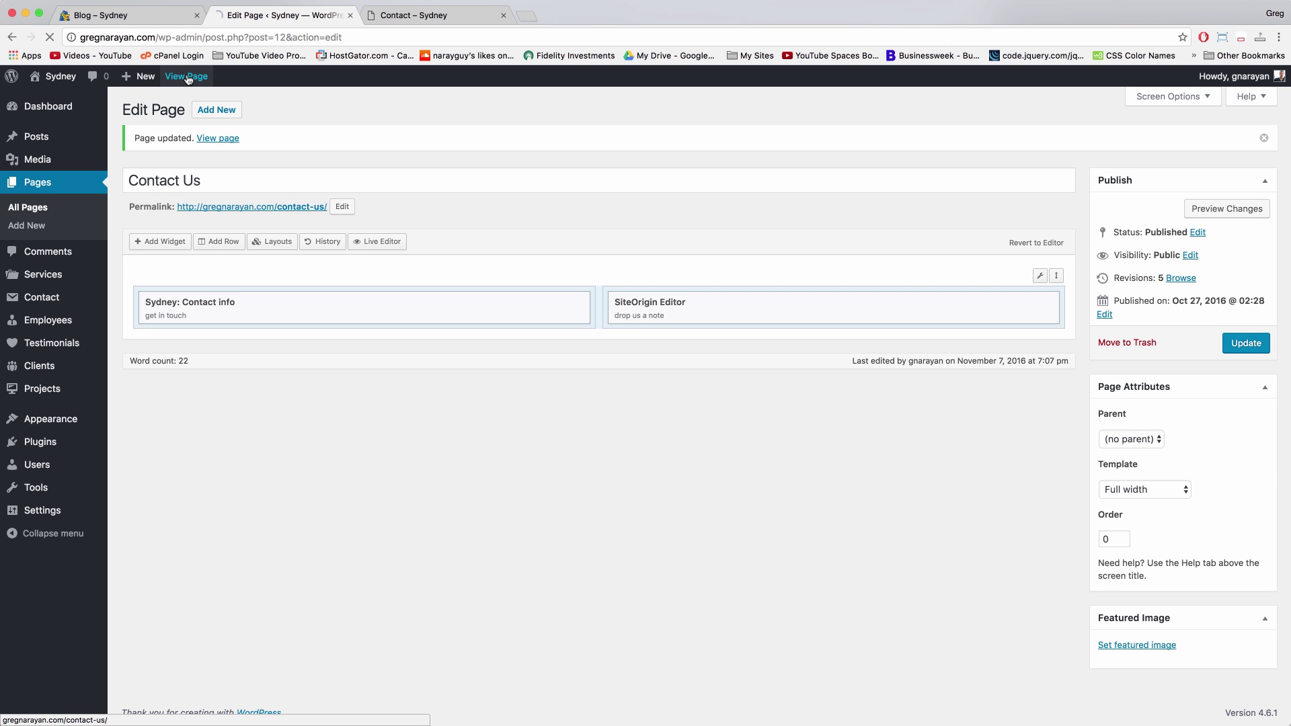
pyautogui.scroll(-6, 657, 193)
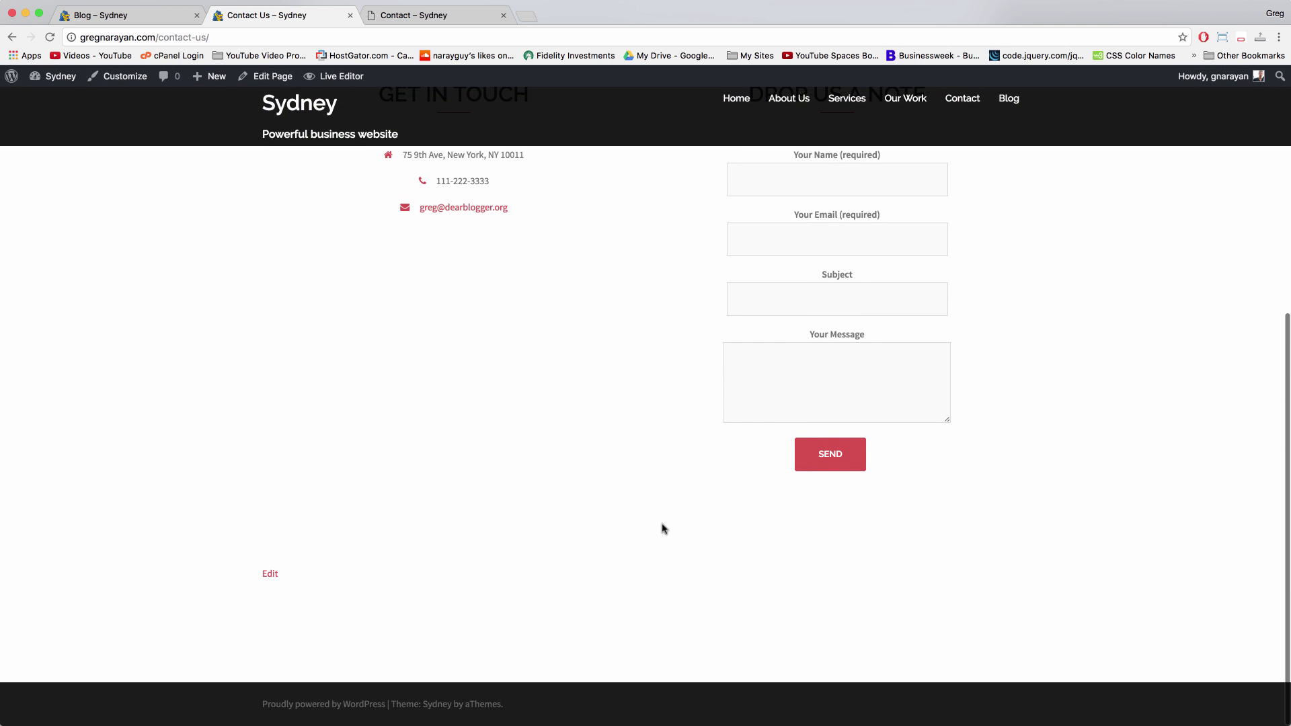
pyautogui.scroll(6, 662, 529)
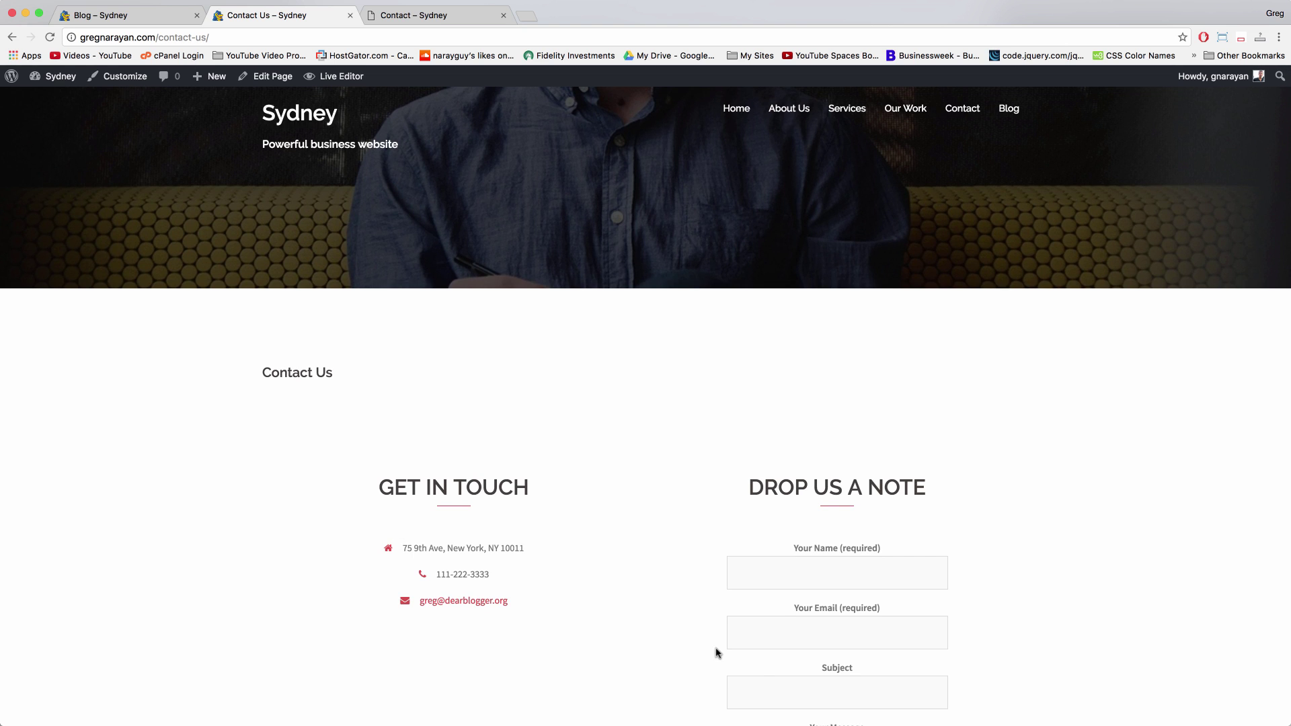
# Open the live Blog page from the site navigation and inspect its content area
pyautogui.click(1013, 111)
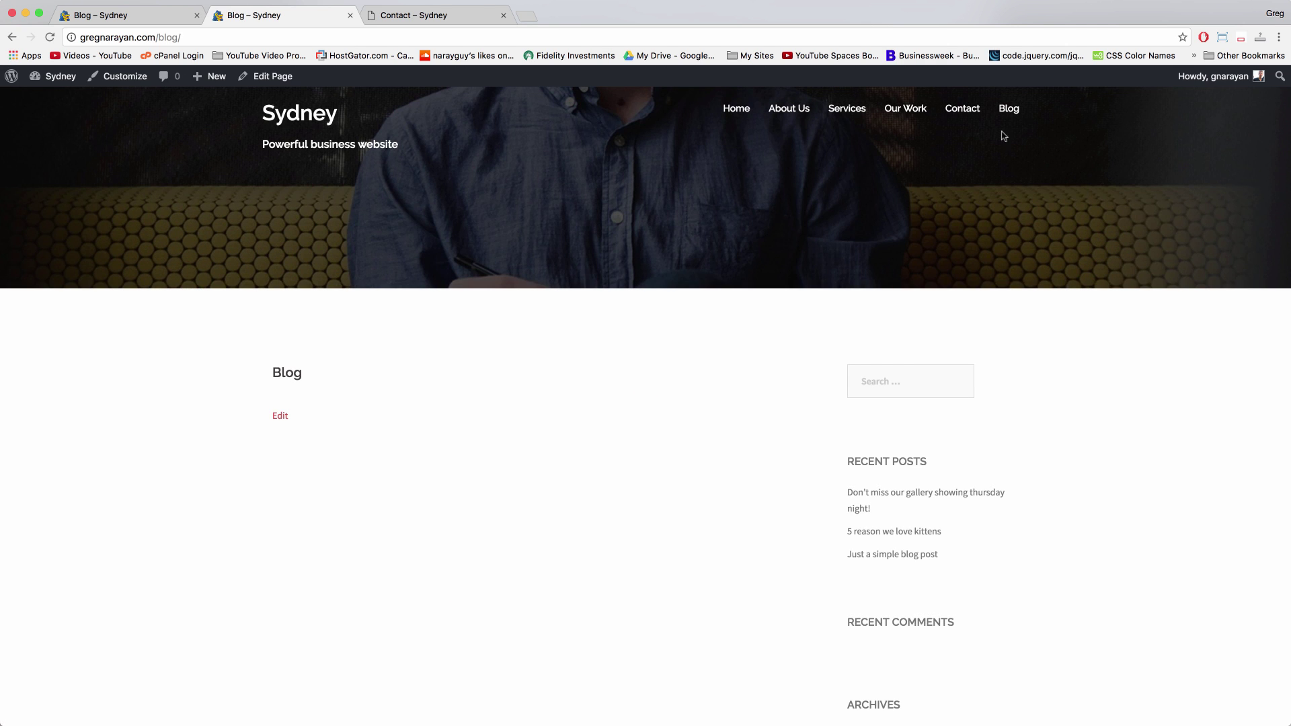
pyautogui.click(174, 41)
pyautogui.click(687, 545)
pyautogui.scroll(-1, 495, 349)
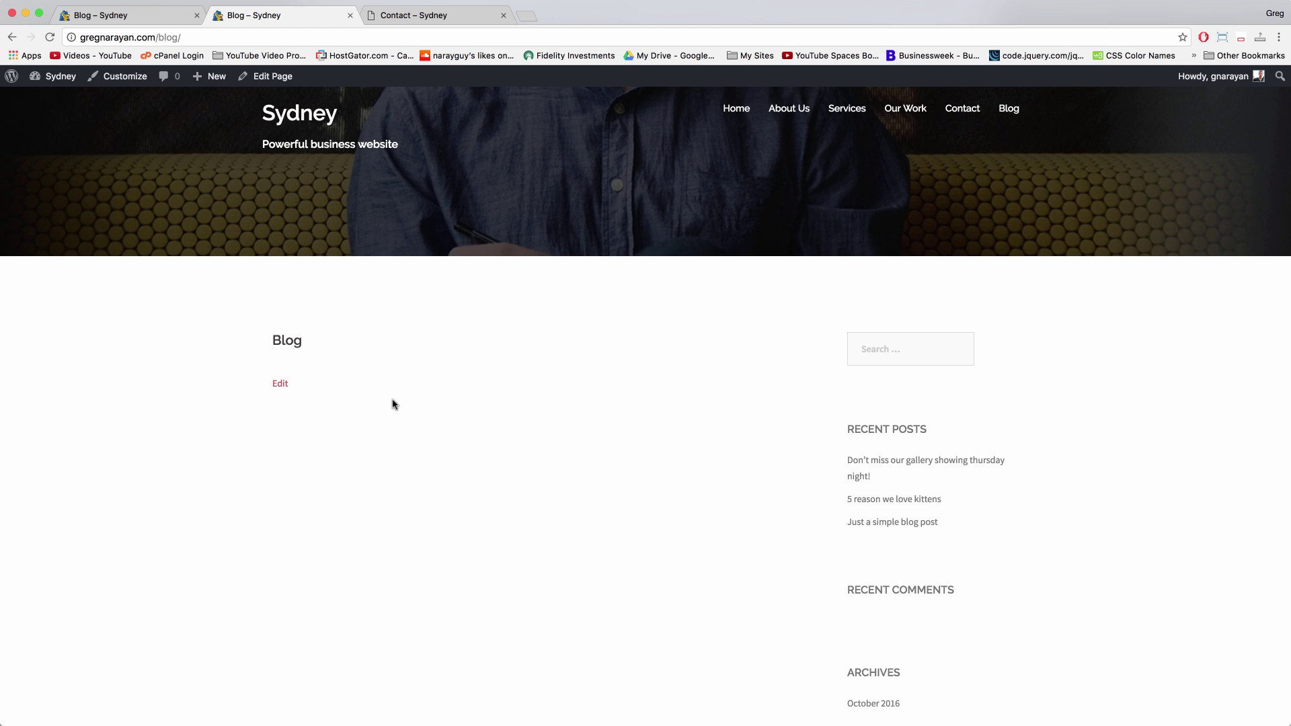
# Open the site's Reading settings in the WordPress dashboard
pyautogui.moveTo(62, 81)
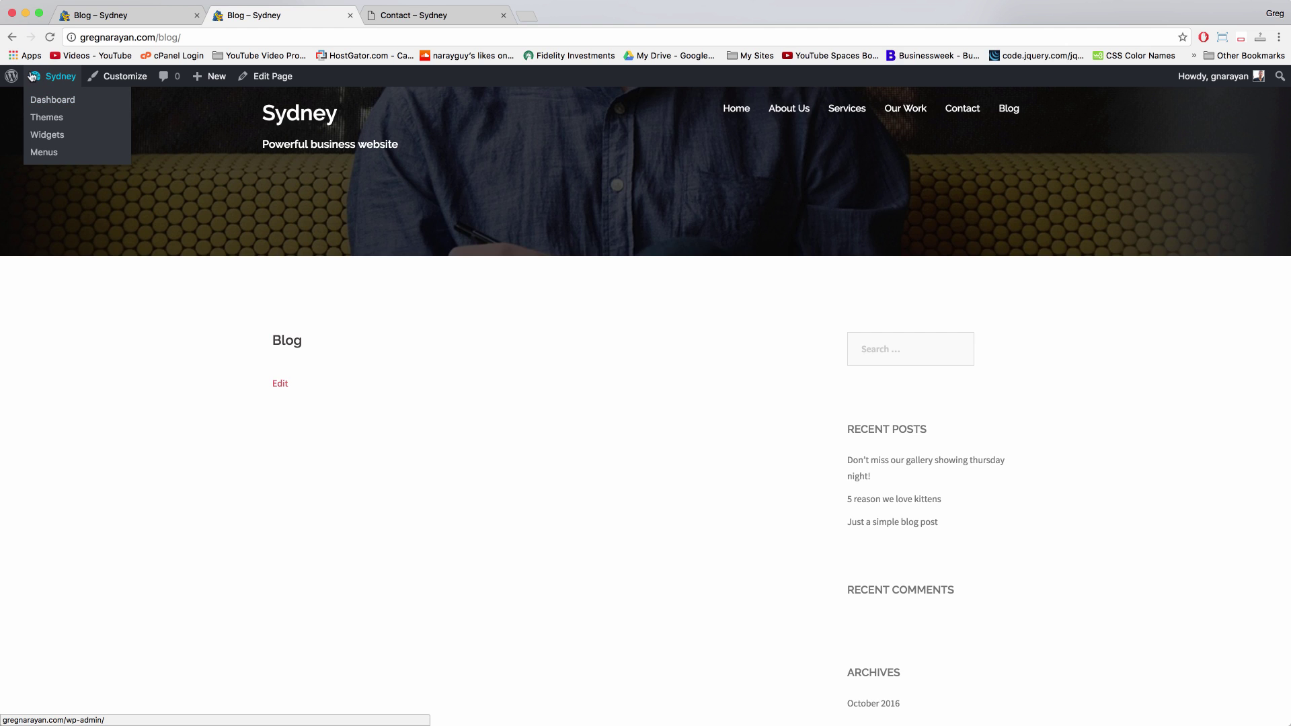
pyautogui.click(37, 81)
pyautogui.scroll(-1, 81, 264)
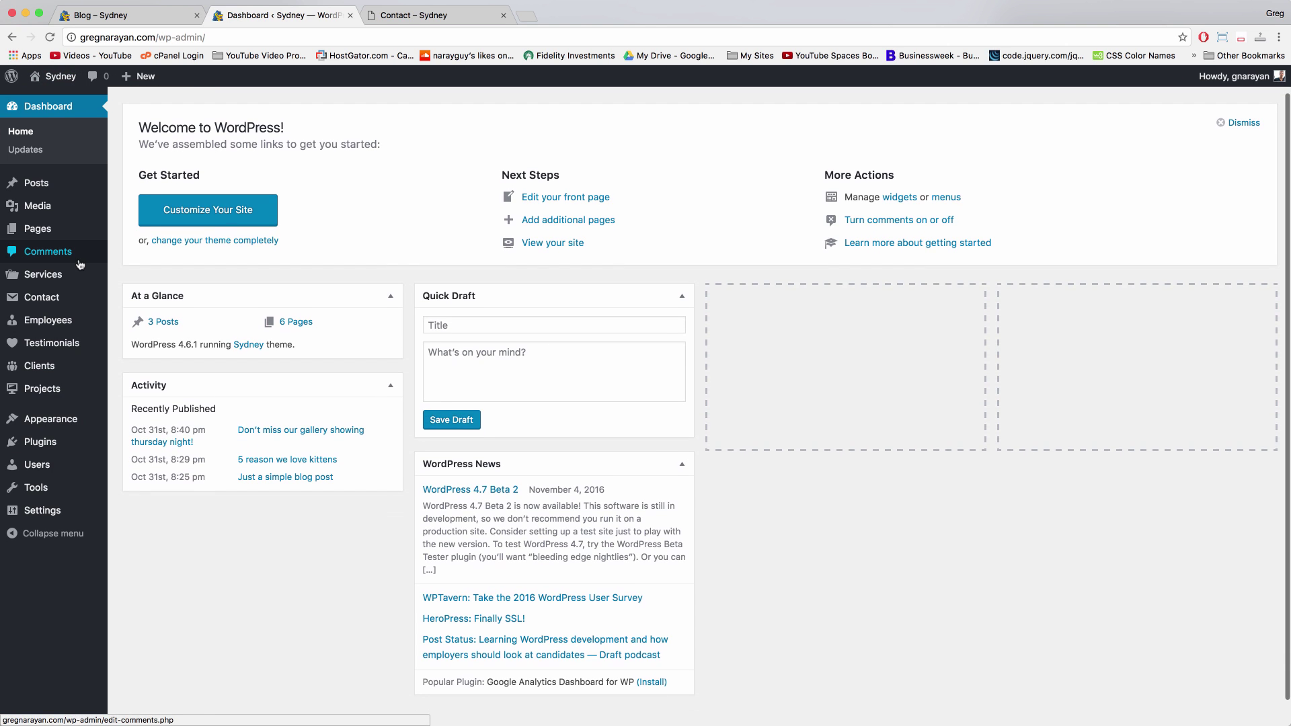
pyautogui.moveTo(74, 510)
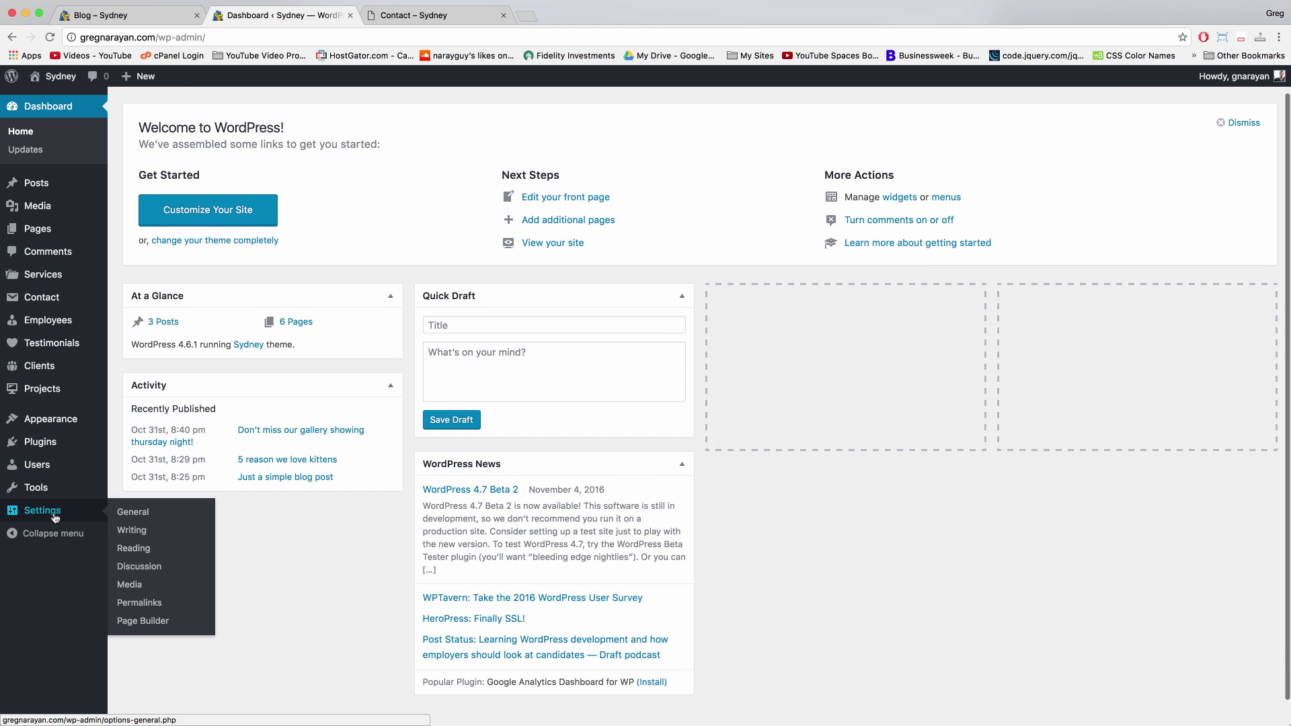
pyautogui.click(131, 549)
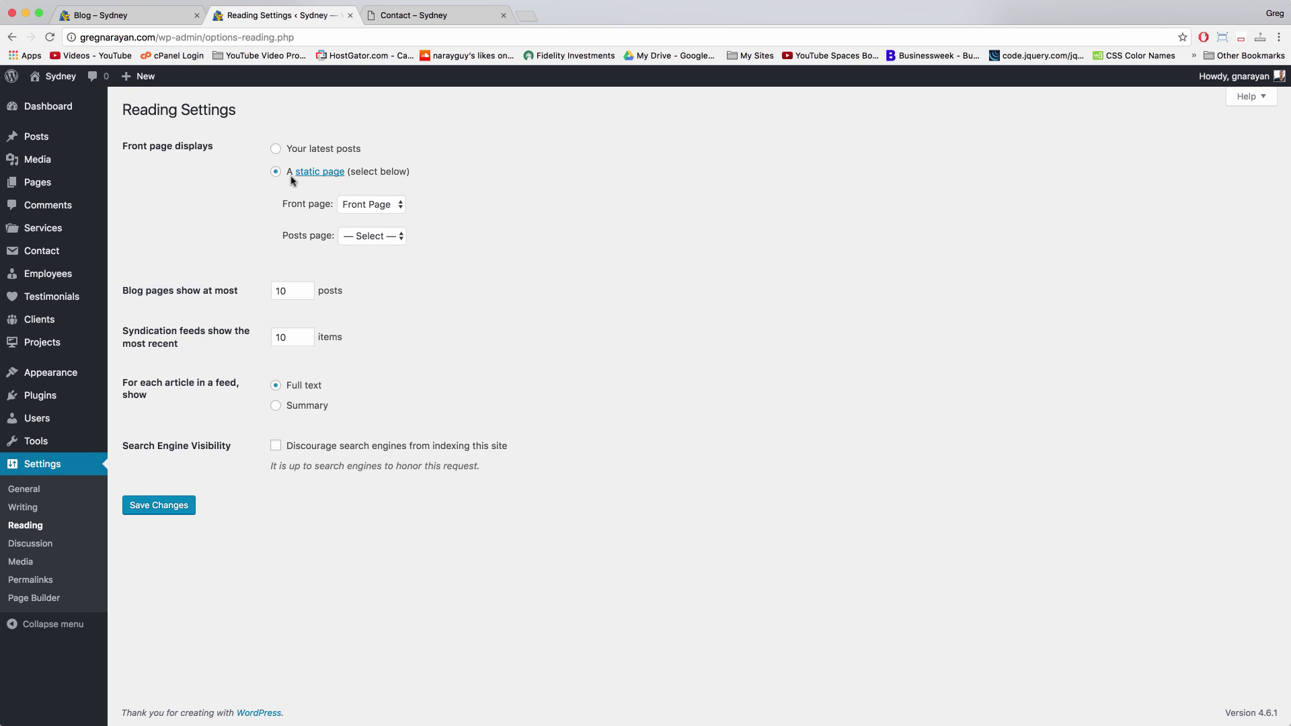
# Set the Posts page to Blog in the Reading settings and save the changes
pyautogui.click(362, 205)
pyautogui.click(367, 206)
pyautogui.click(370, 239)
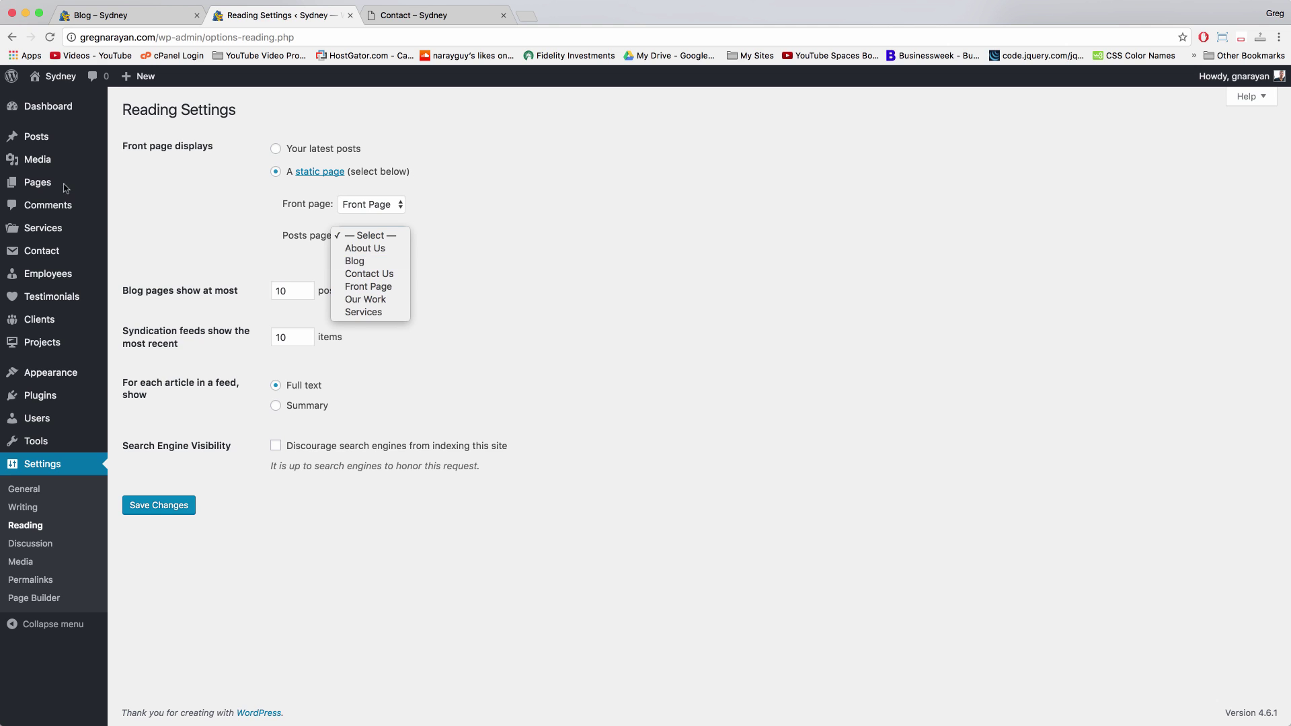
pyautogui.click(363, 263)
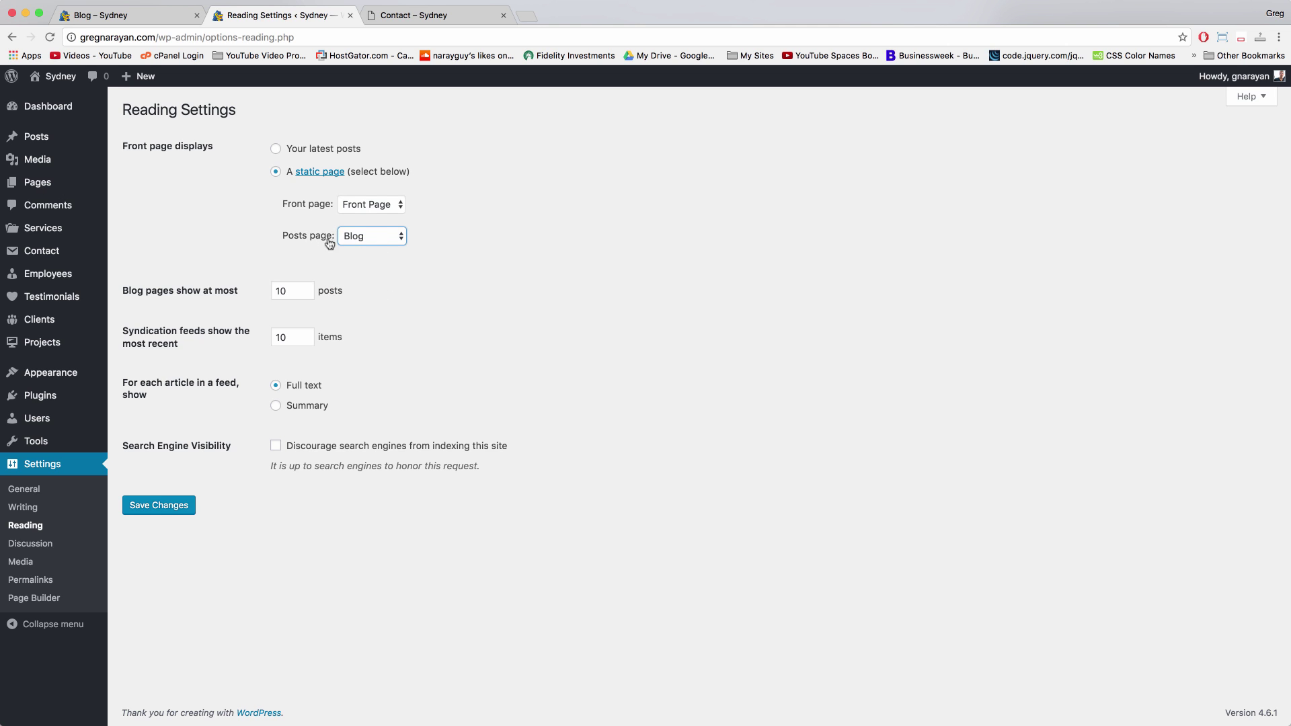
pyautogui.click(178, 505)
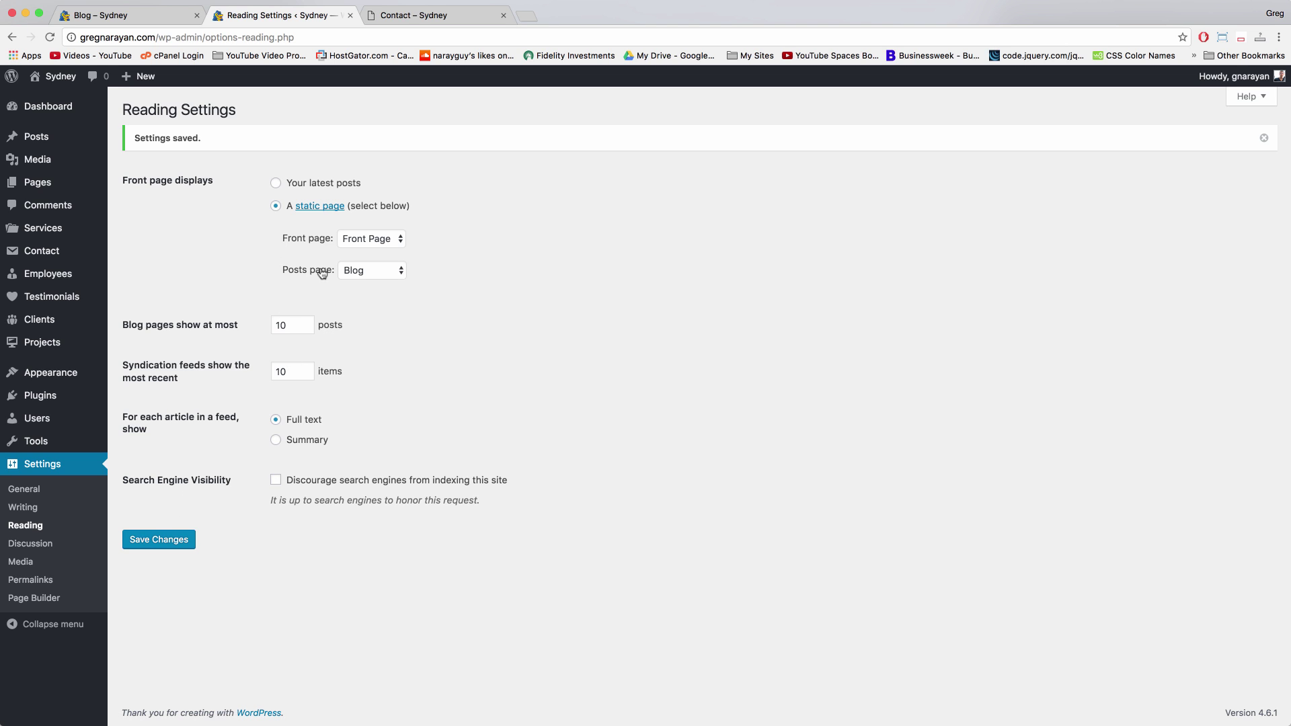
# Recheck the Posts page choices, reselect Blog and save the Reading settings again
pyautogui.click(371, 271)
pyautogui.click(367, 271)
pyautogui.click(375, 277)
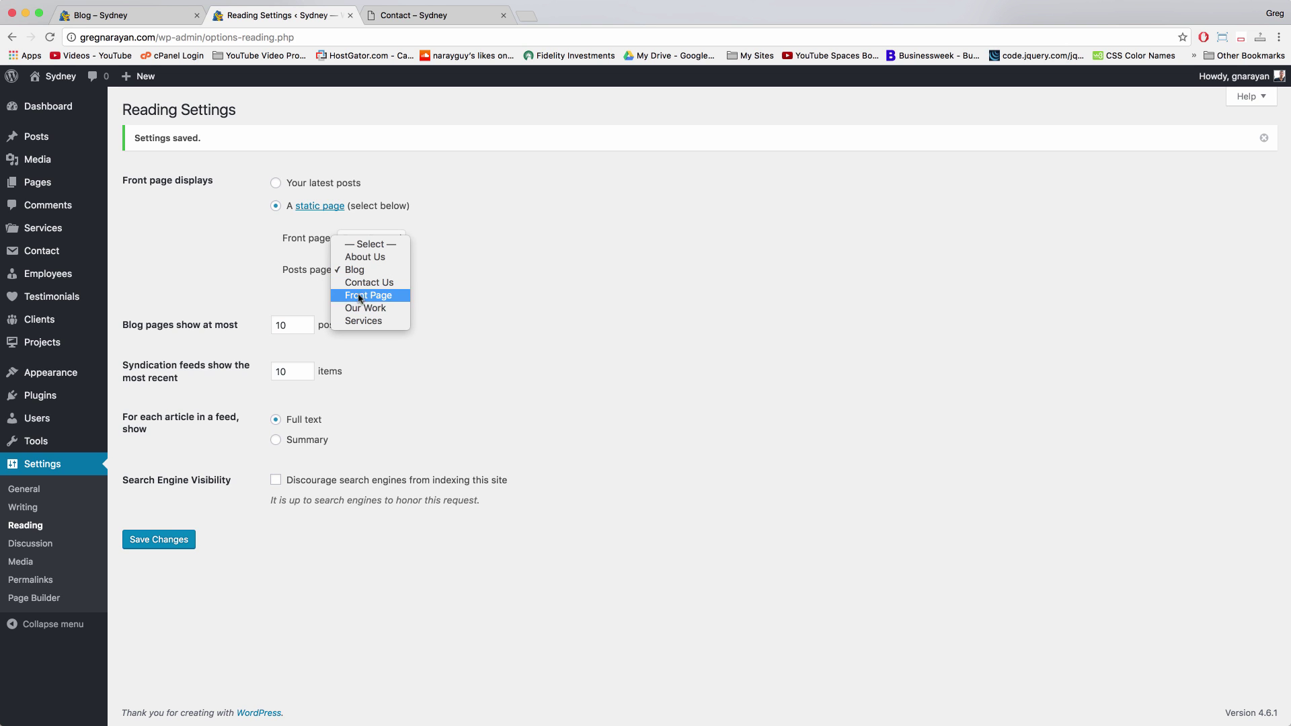
pyautogui.click(339, 271)
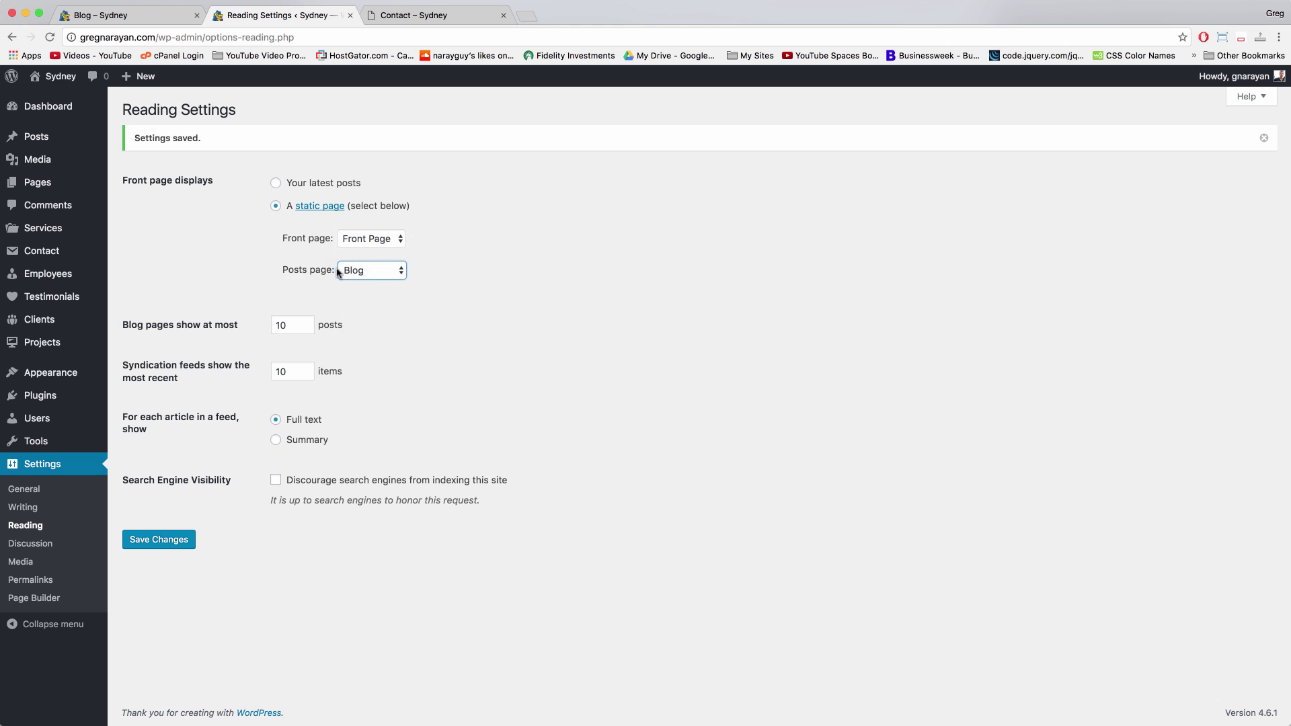
pyautogui.click(188, 543)
# Open the live Blog page and look through its list of posts down to the footer
pyautogui.click(64, 84)
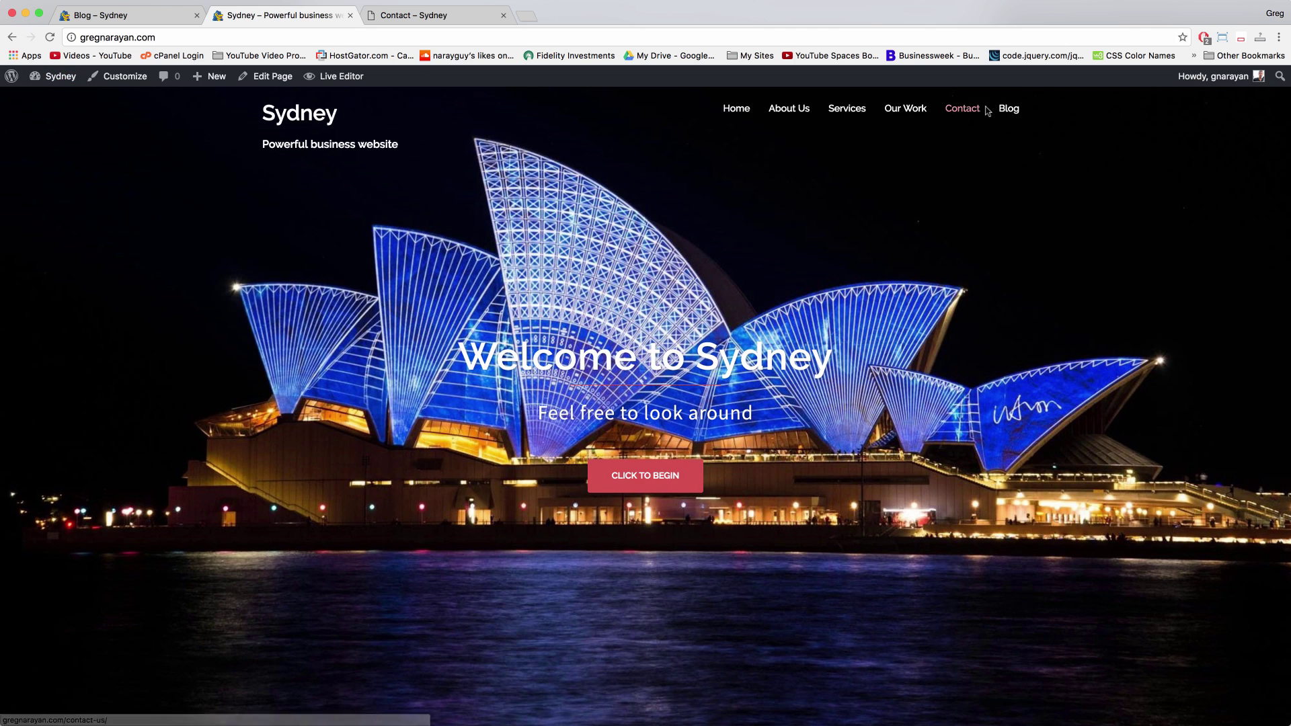
pyautogui.click(1008, 109)
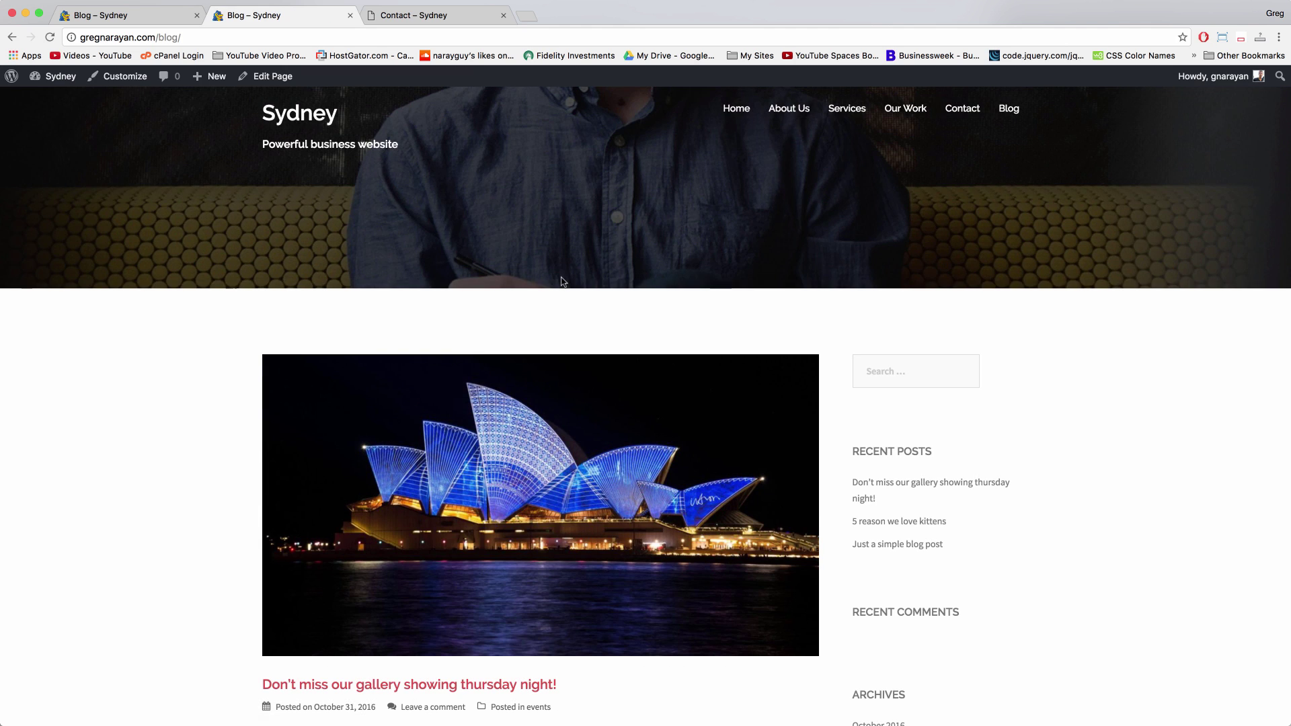
pyautogui.scroll(-3, 564, 283)
pyautogui.scroll(-8, 357, 361)
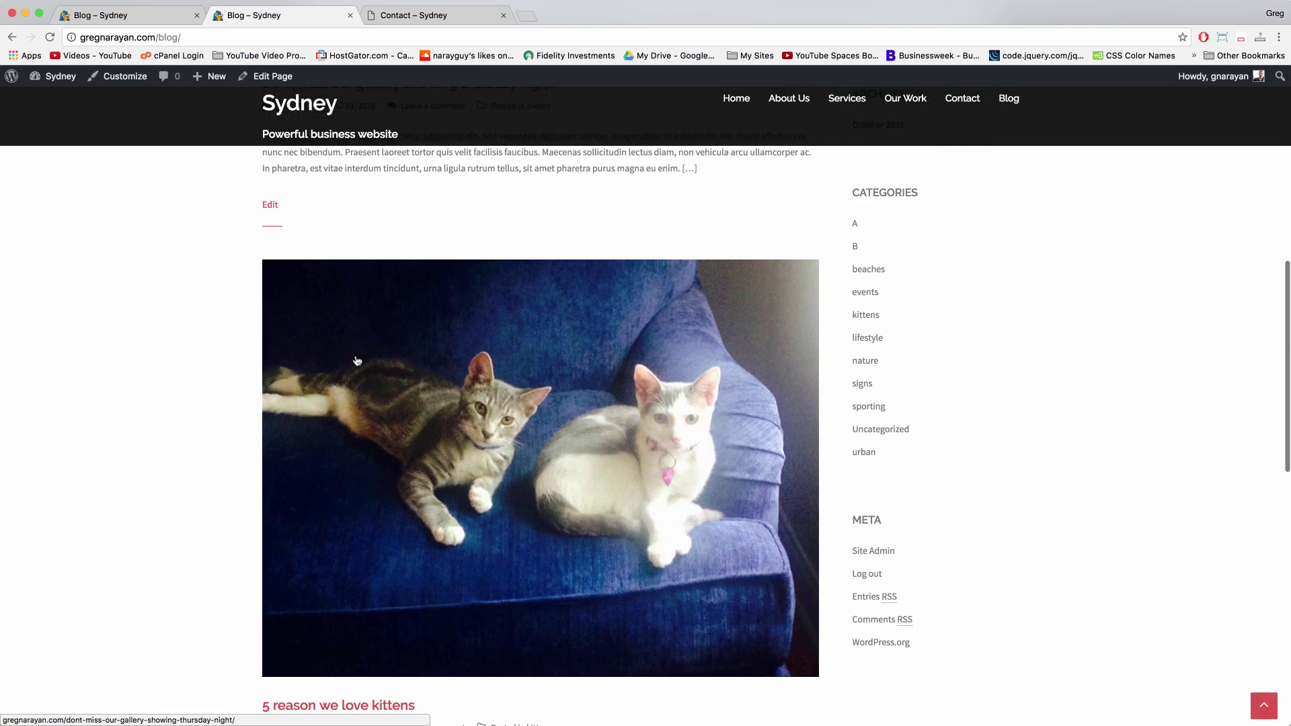
pyautogui.scroll(-7, 357, 362)
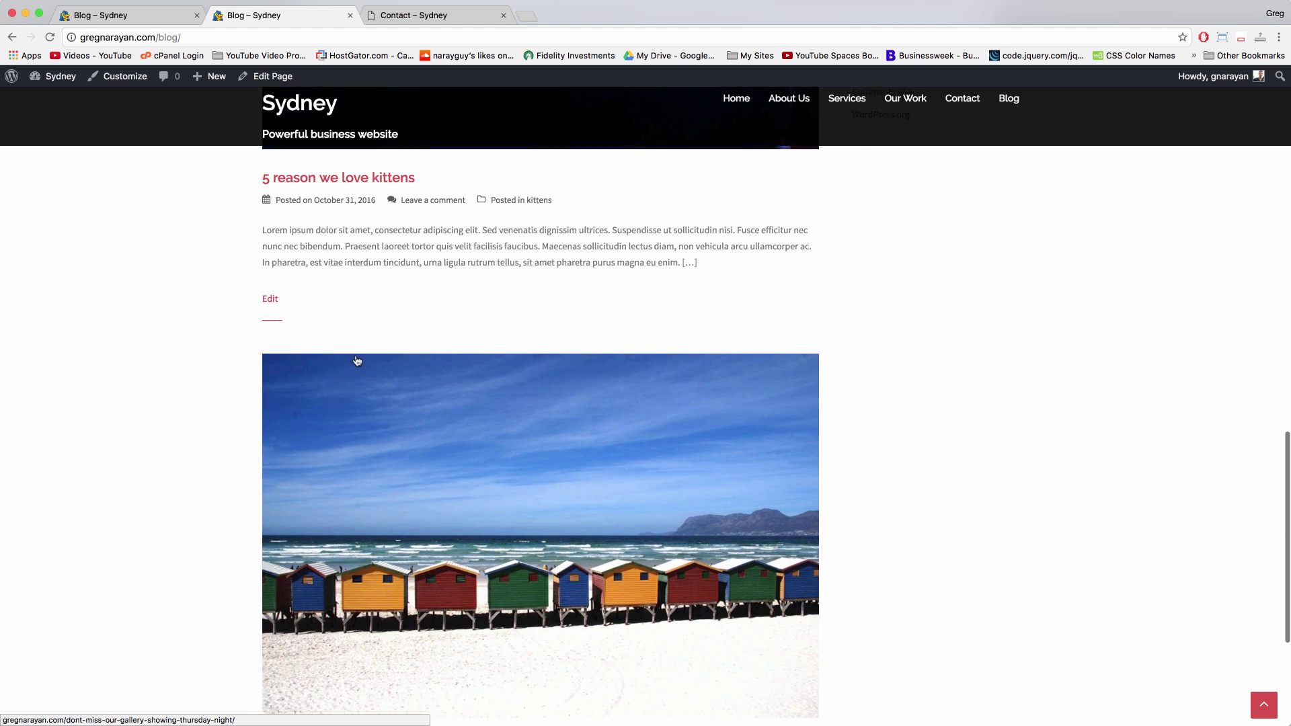
pyautogui.scroll(-3, 357, 362)
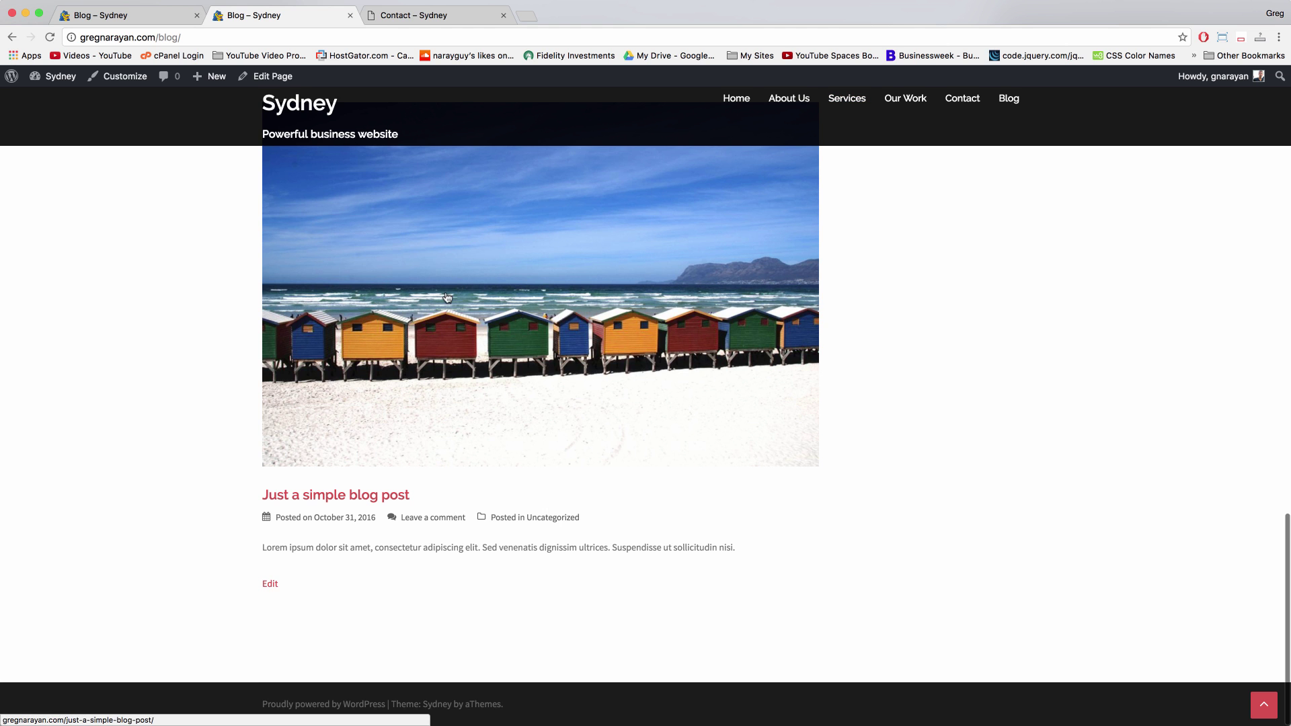
# Examine the date, comment link, category and excerpt of the blog posts and return to the start of the page
pyautogui.scroll(2, 555, 501)
pyautogui.scroll(5, 553, 499)
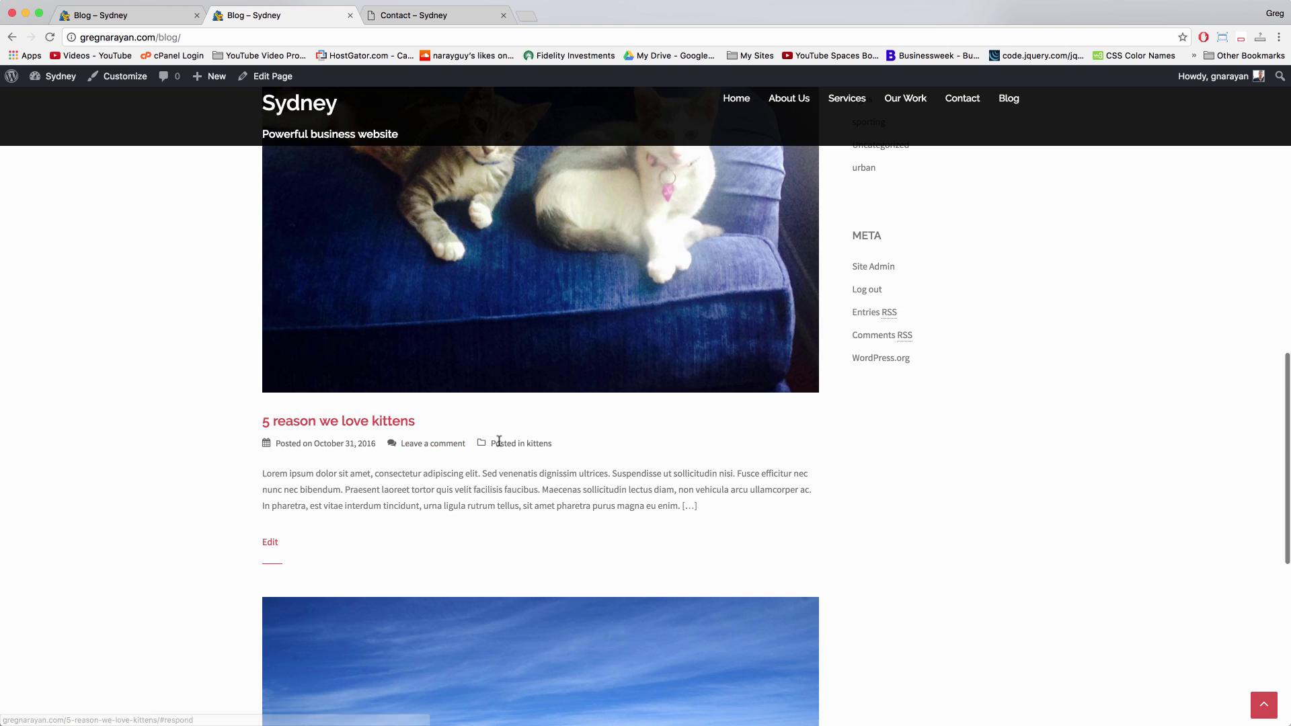
pyautogui.scroll(-3, 454, 444)
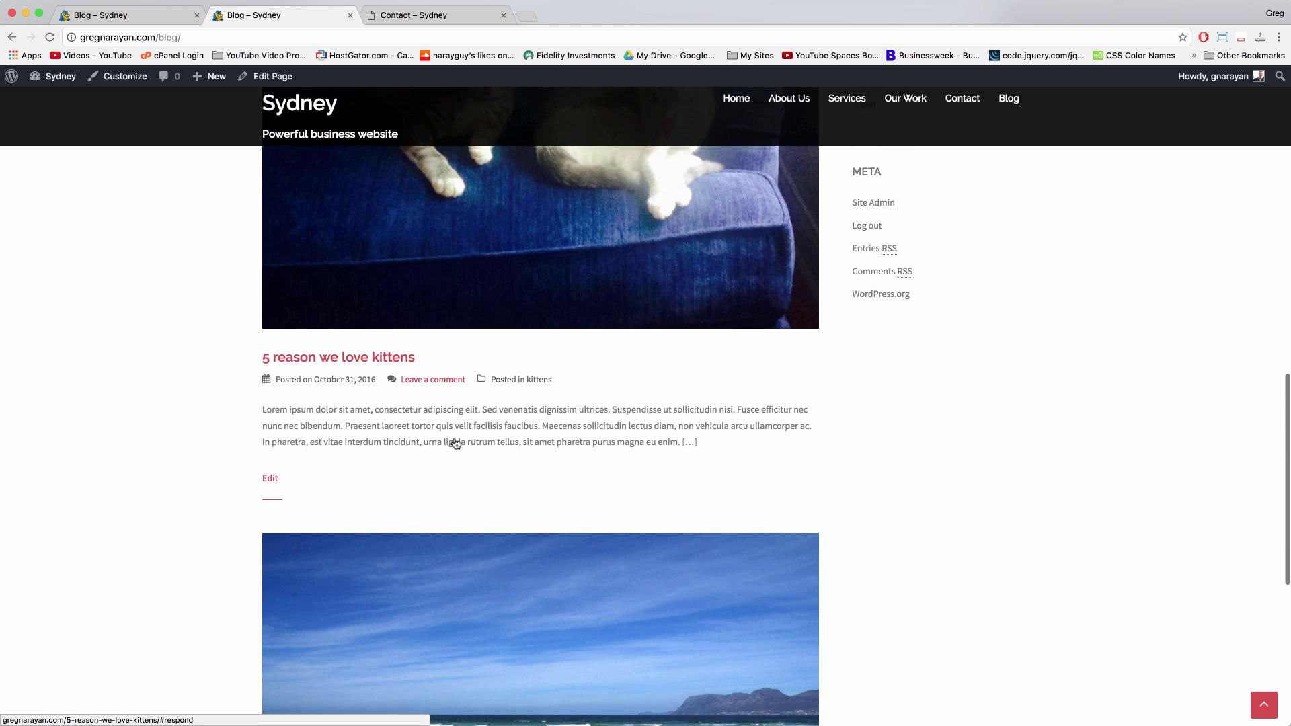
pyautogui.scroll(6, 454, 442)
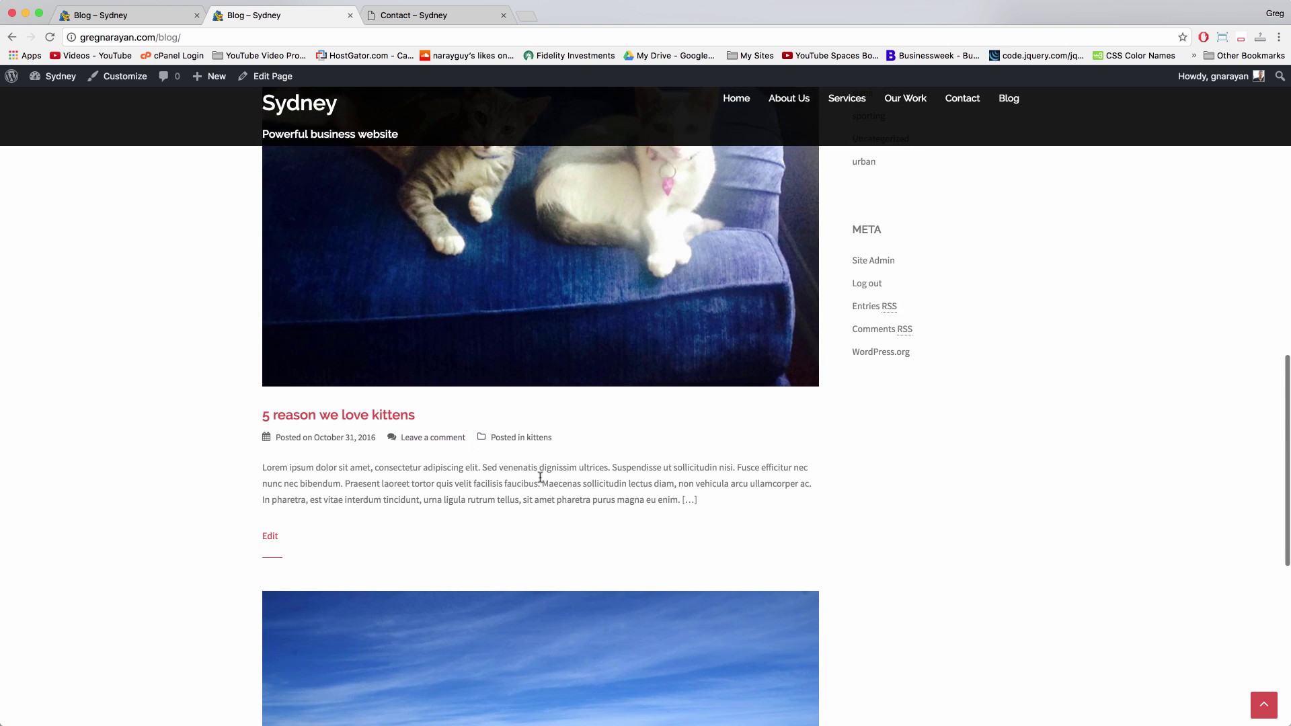
pyautogui.scroll(5, 544, 483)
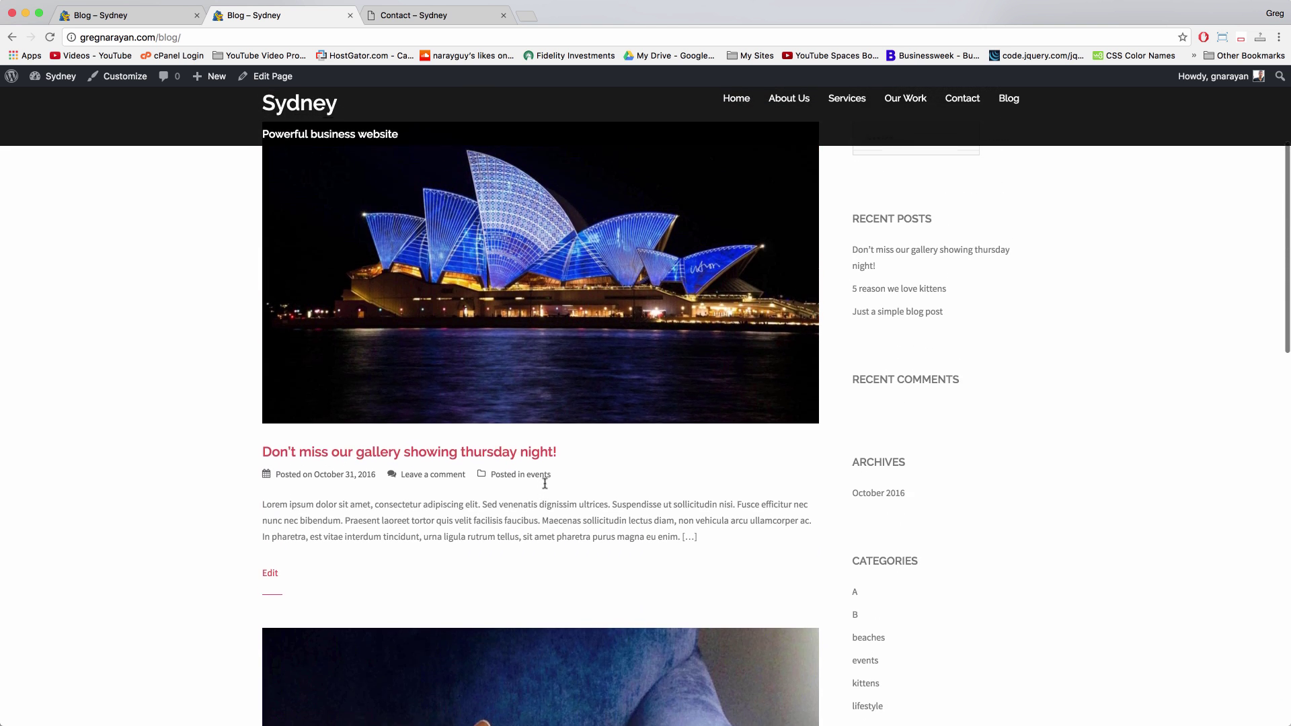
pyautogui.scroll(-20, 1006, 377)
pyautogui.click(1265, 705)
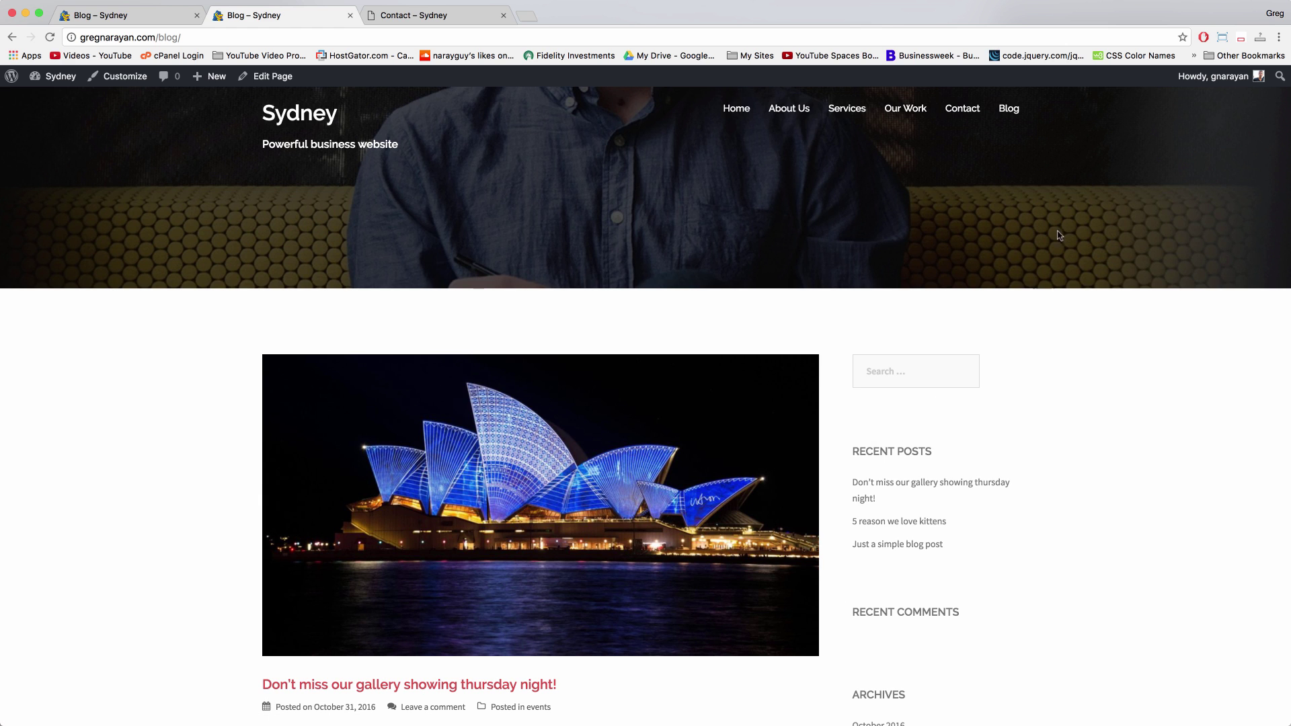
# Review the live About Us, Services, Home and Our Work pages through the site navigation
pyautogui.click(788, 109)
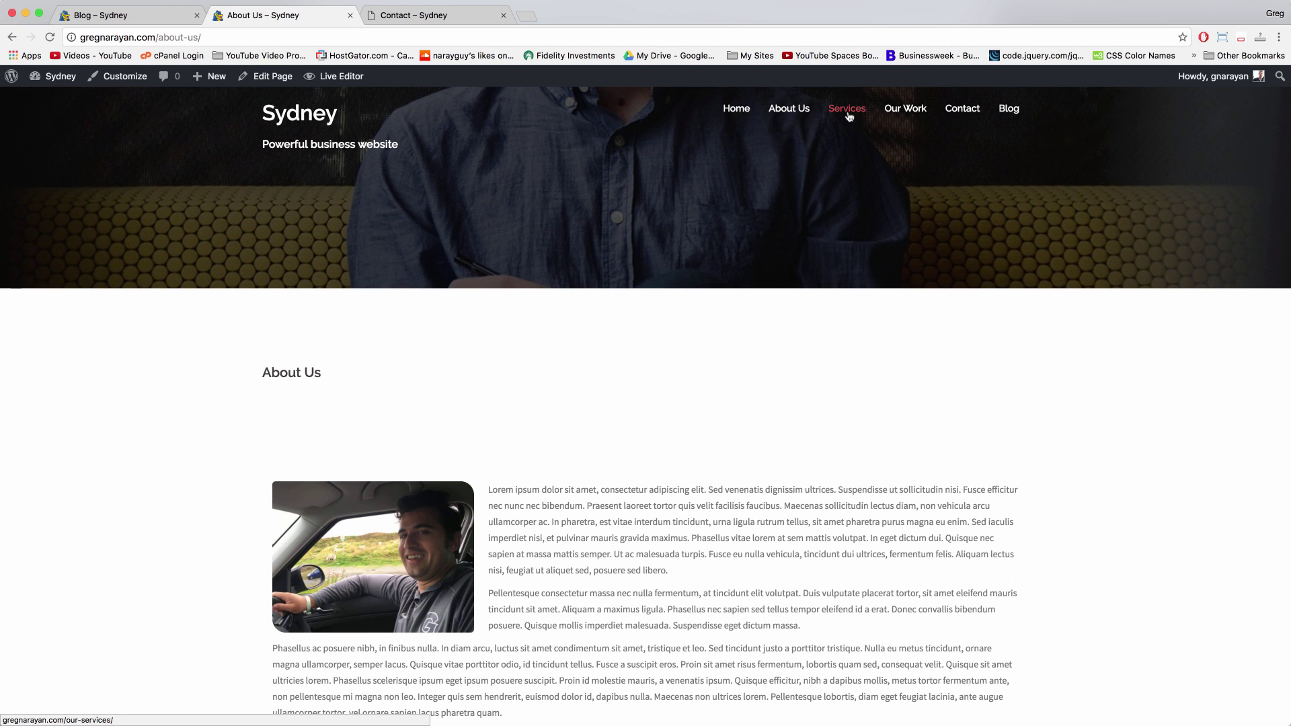
pyautogui.click(844, 116)
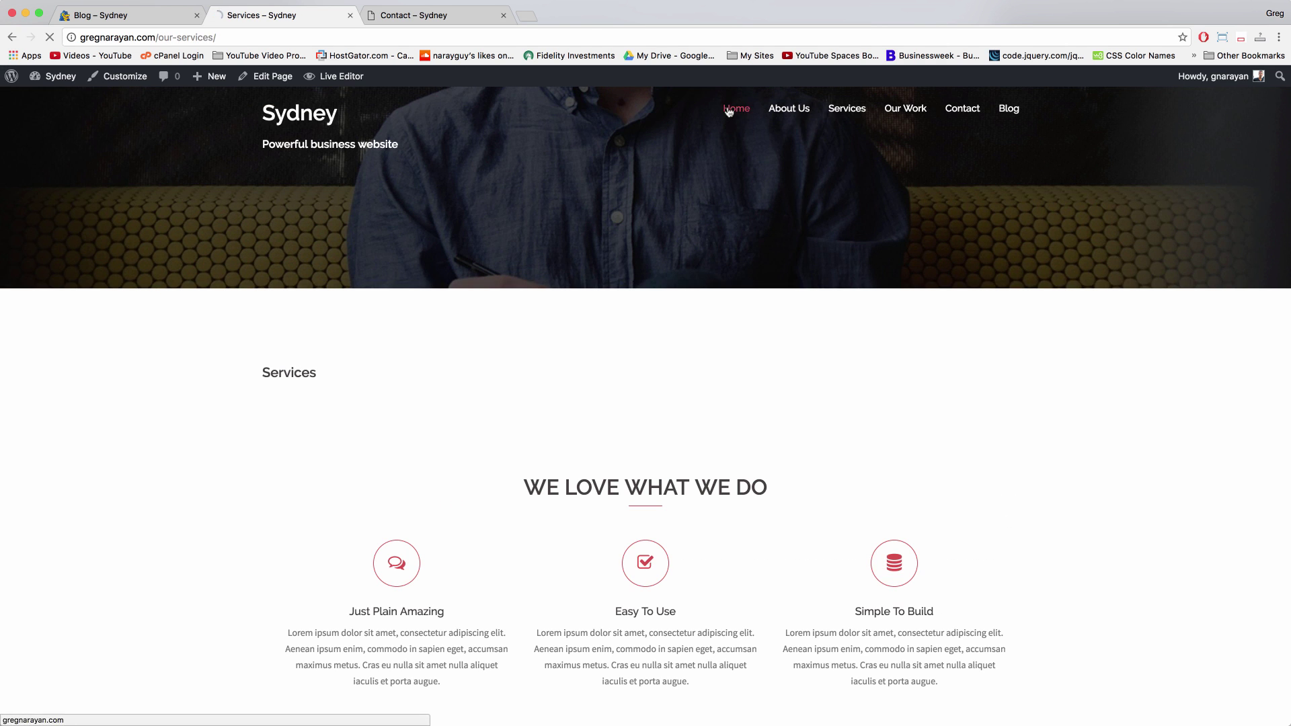
pyautogui.click(734, 111)
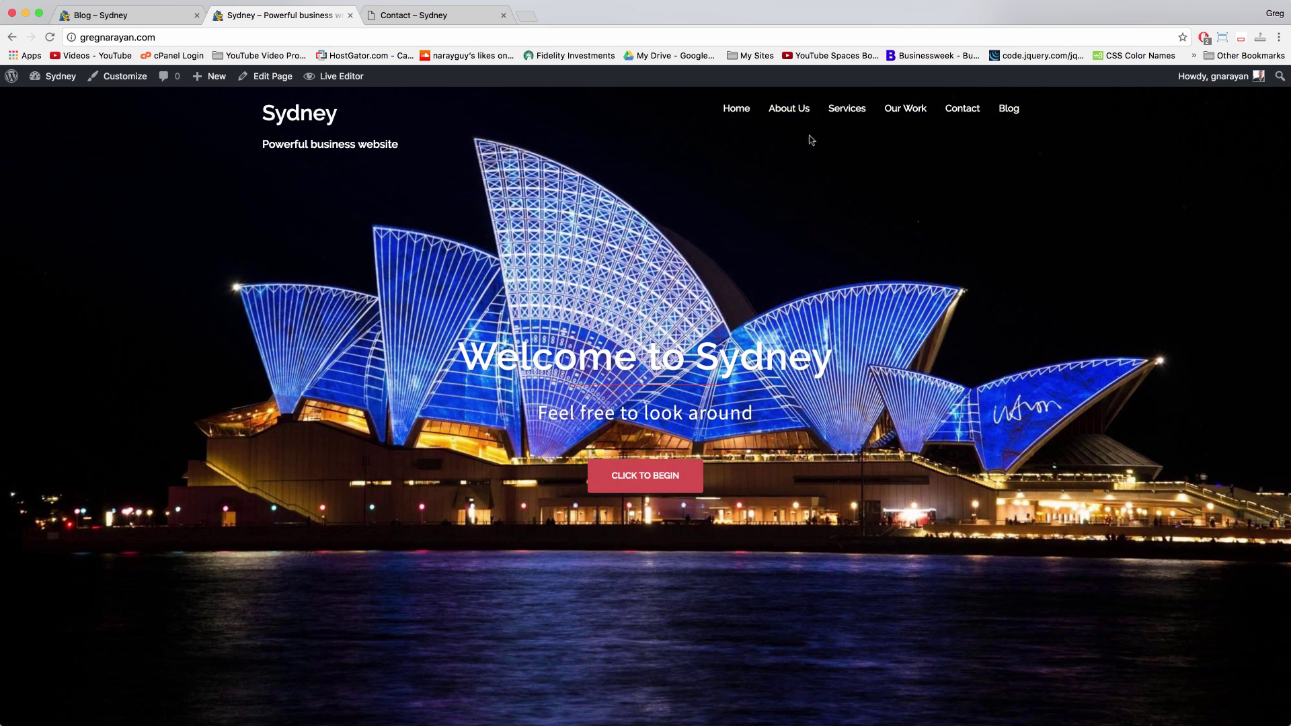
pyautogui.click(888, 108)
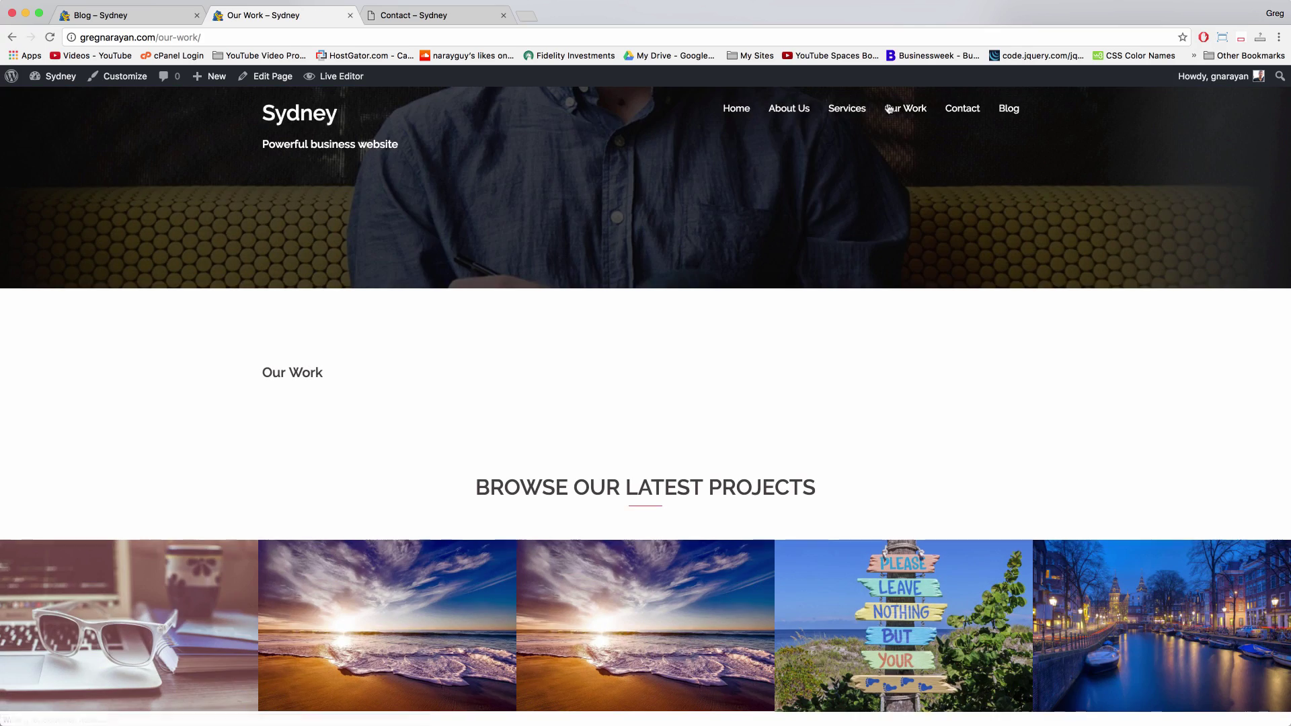
pyautogui.scroll(-8, 705, 538)
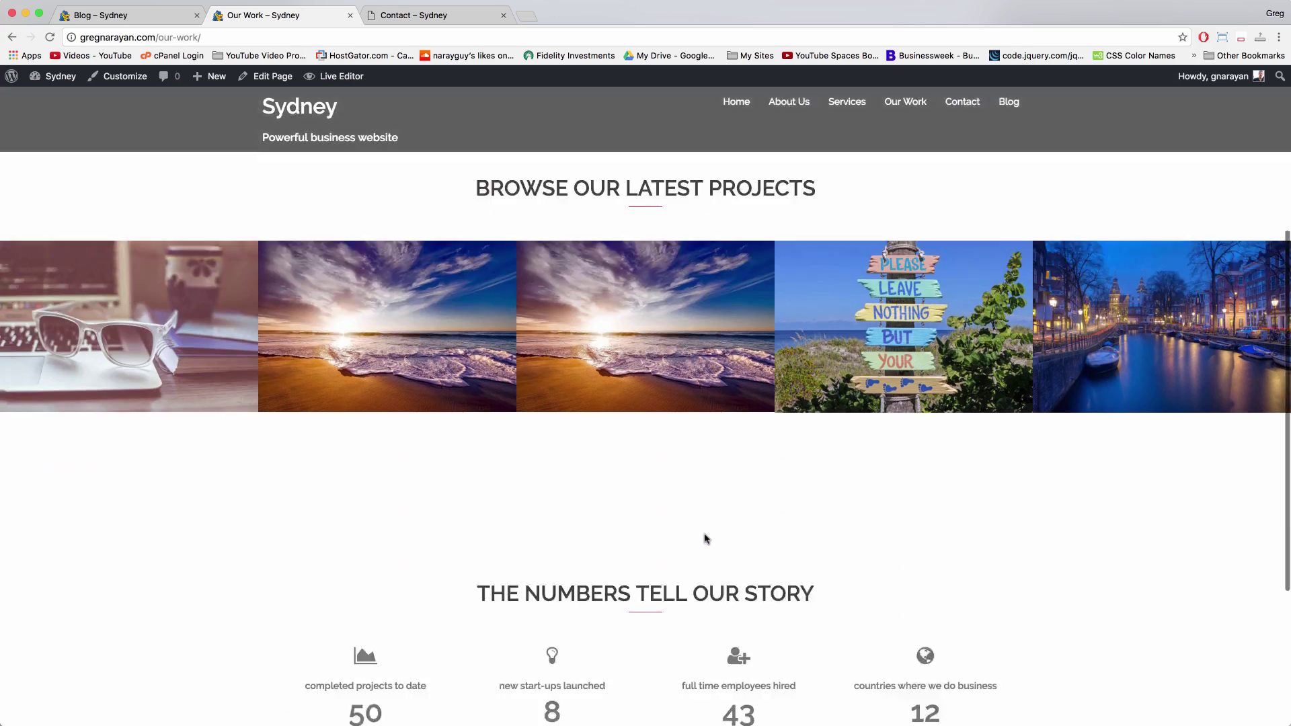